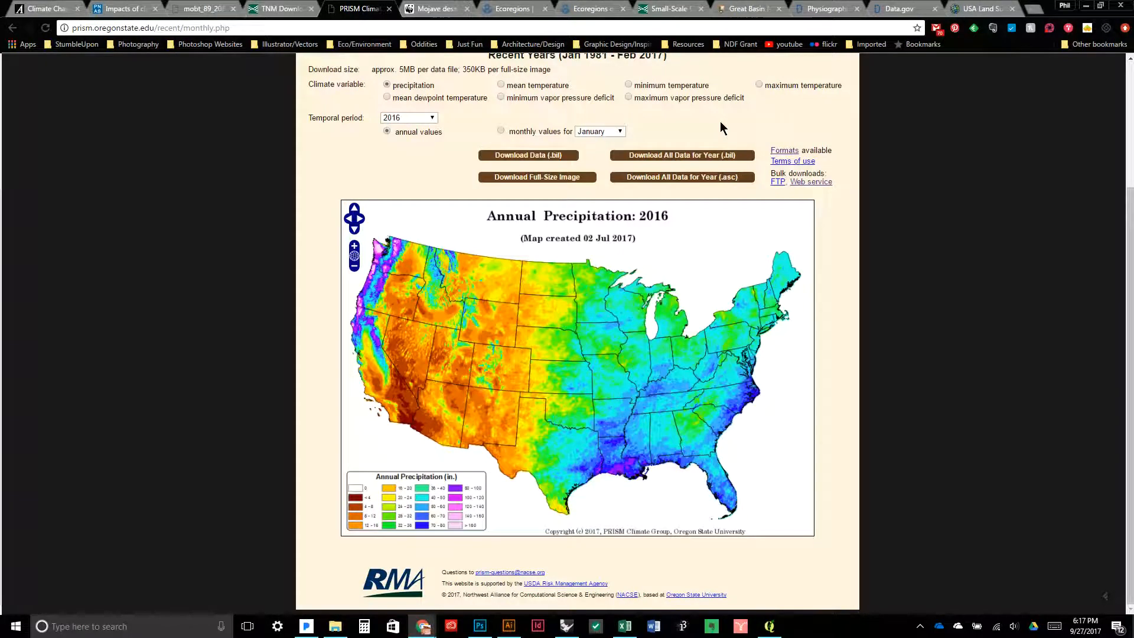
# Start downloading the 2016 annual precipitation data in .bil format and browse to the Workshop > Hydrology folder as its destination
pyautogui.click(541, 155)
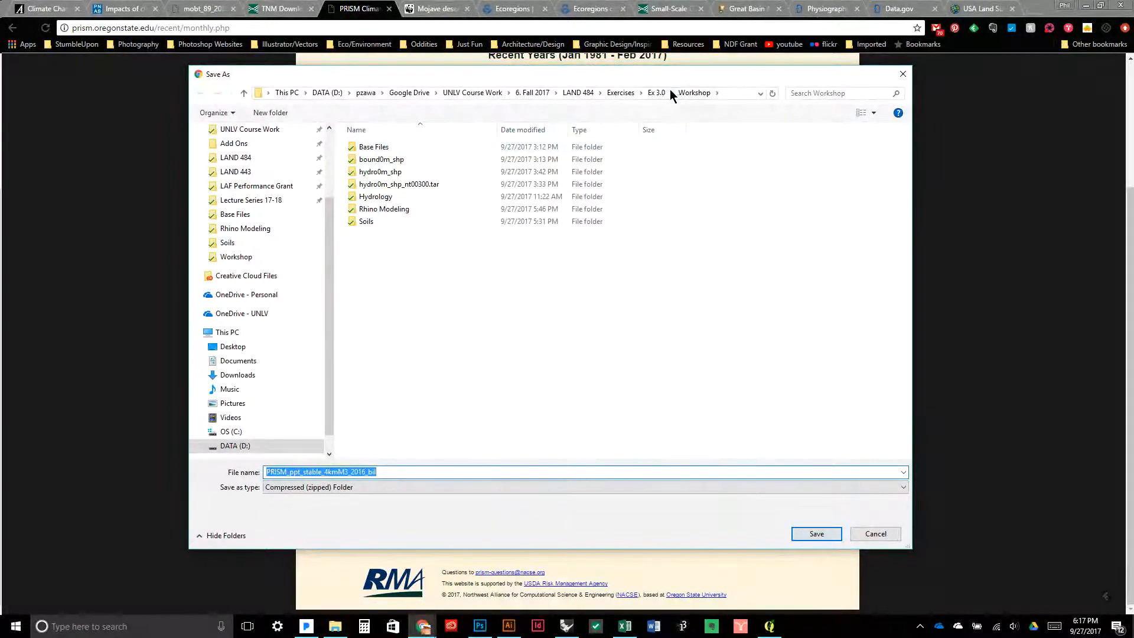
pyautogui.click(656, 93)
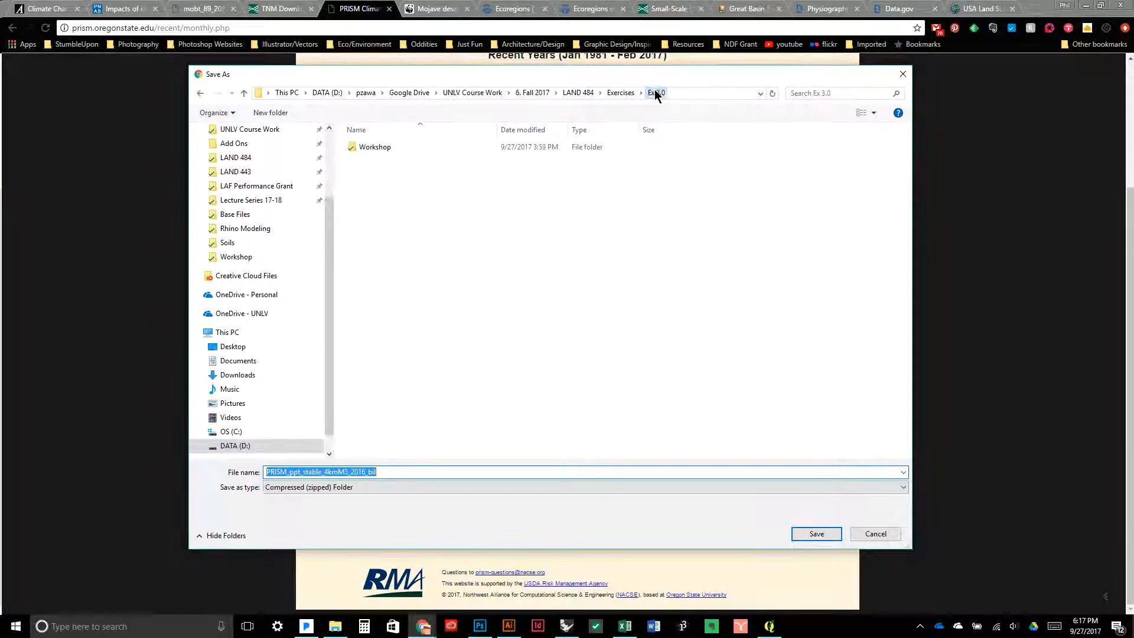
pyautogui.doubleClick(367, 146)
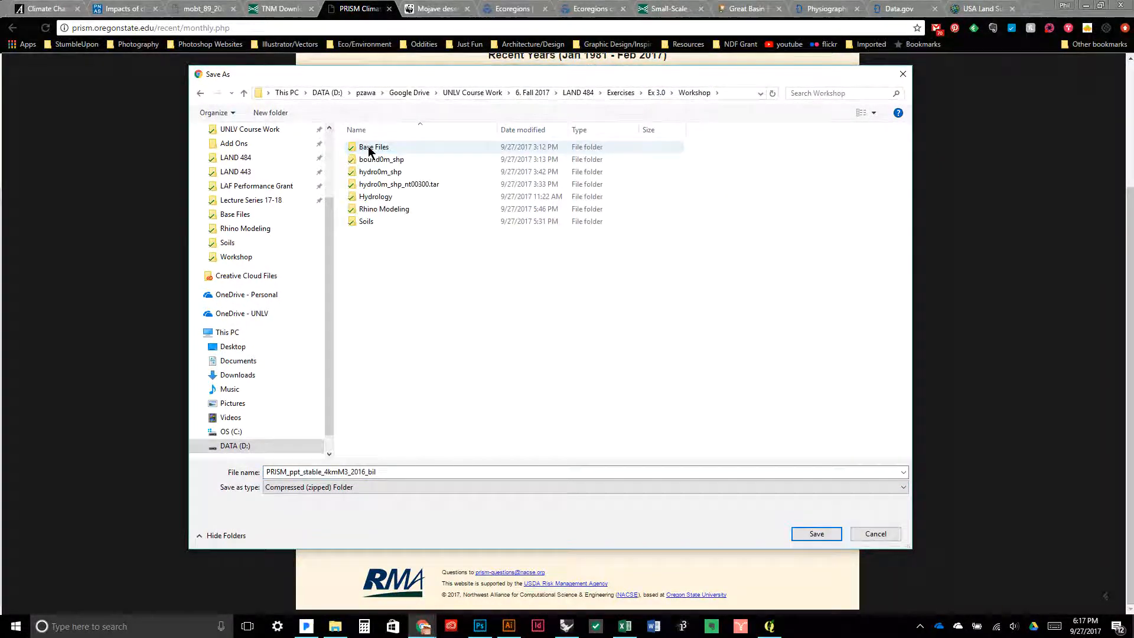
pyautogui.doubleClick(388, 198)
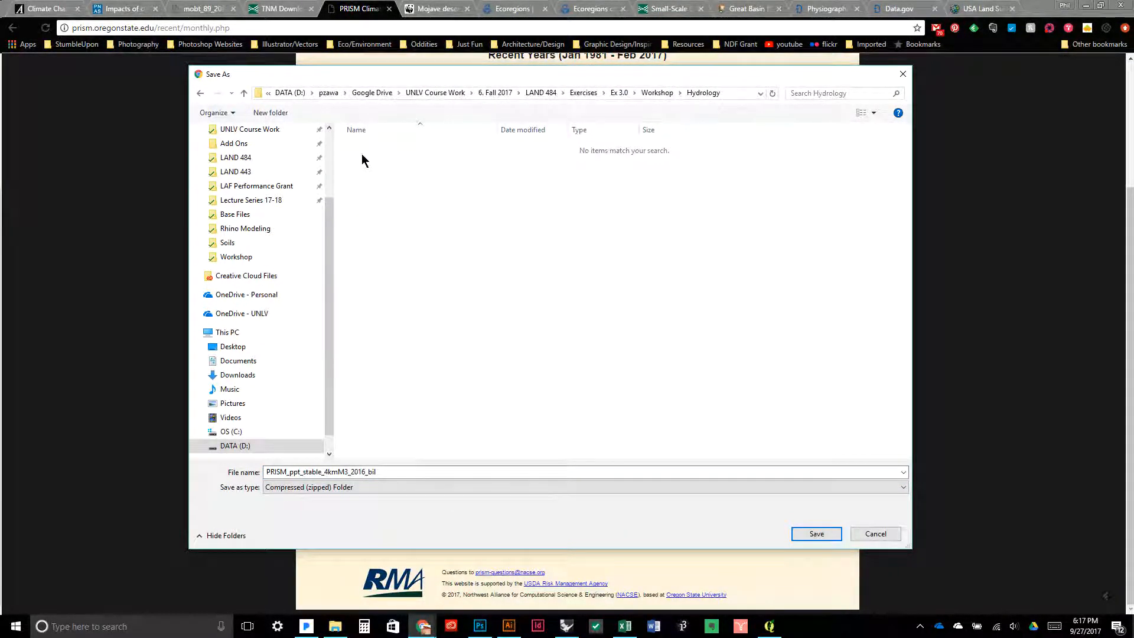
# Create a folder named PRISM inside Hydrology and save the PRISM_ppt_stable_4kmM3_2016_bil zip file in it
pyautogui.click(270, 112)
pyautogui.write('P')
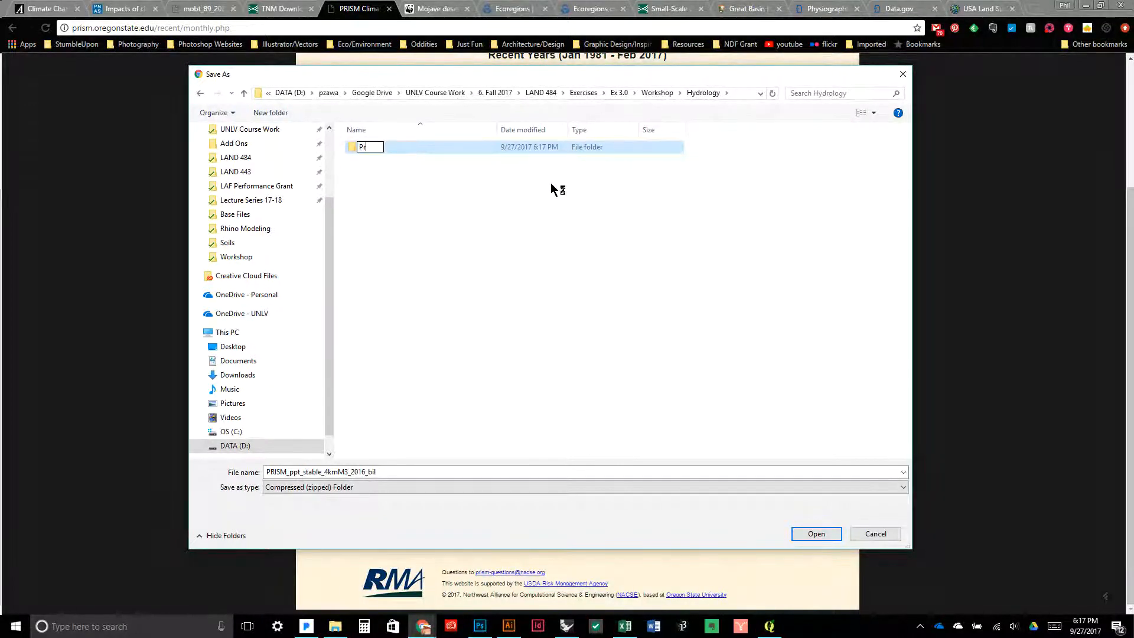
pyautogui.write('RISM')
pyautogui.press('Return')
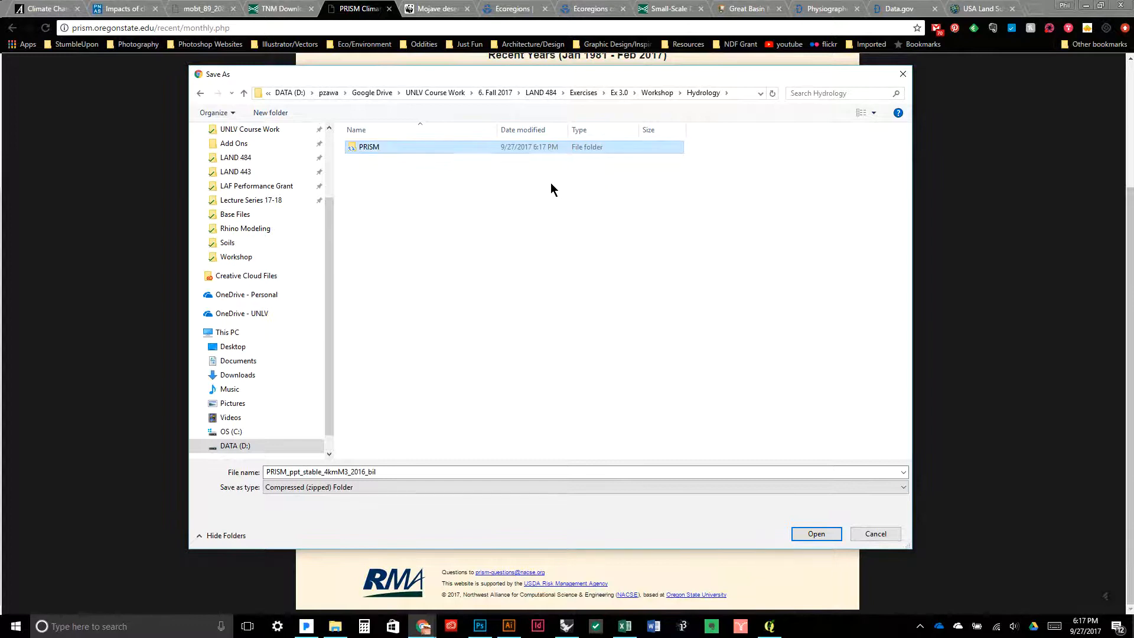
pyautogui.doubleClick(378, 143)
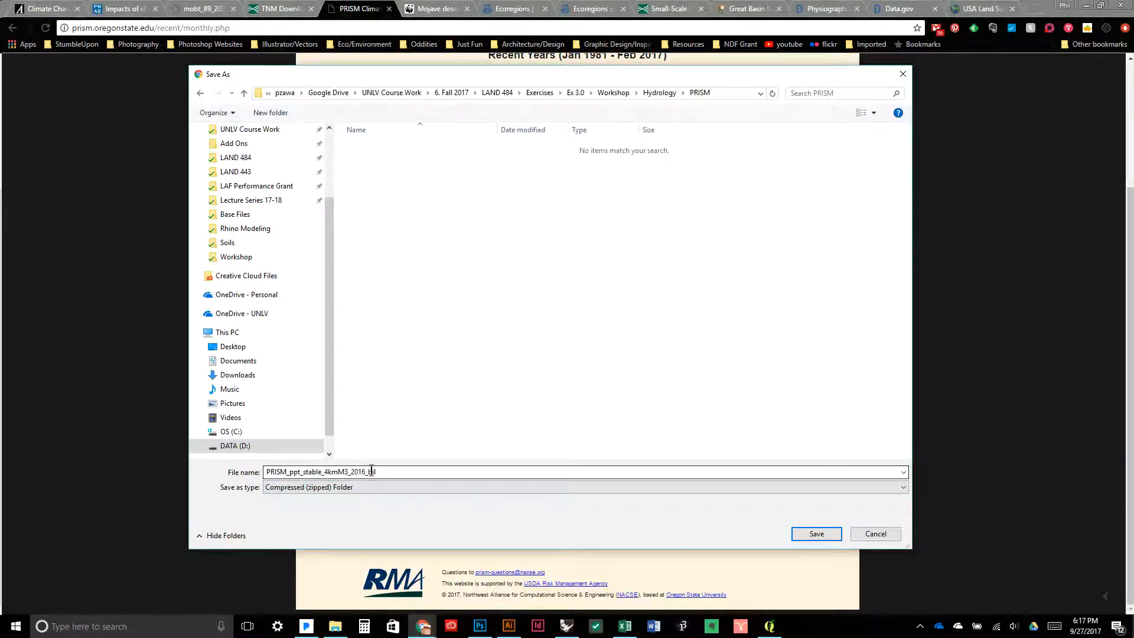
pyautogui.click(817, 534)
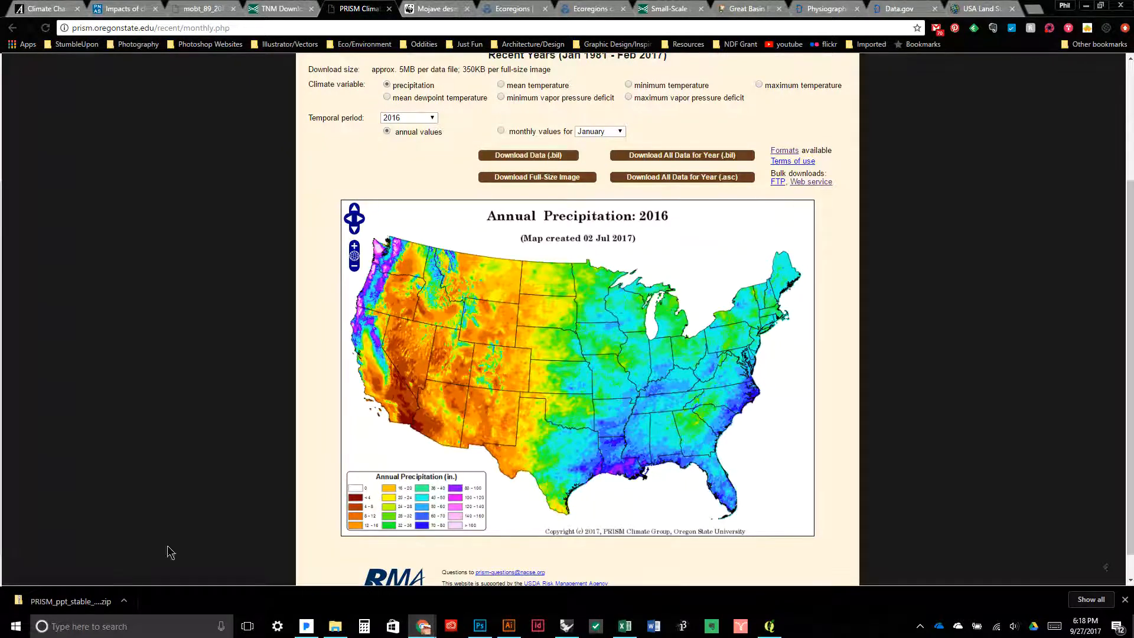
# Open the downloaded 2016 archive to check its BIL file, and switch to QGIS to start adding a raster layer
pyautogui.click(66, 603)
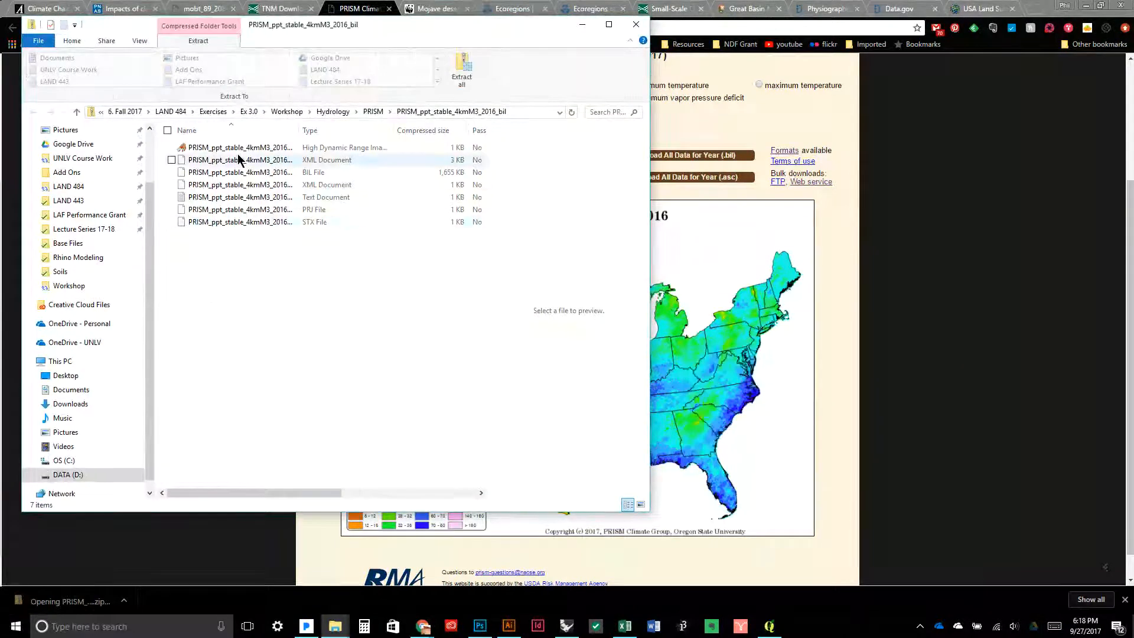
pyautogui.click(238, 147)
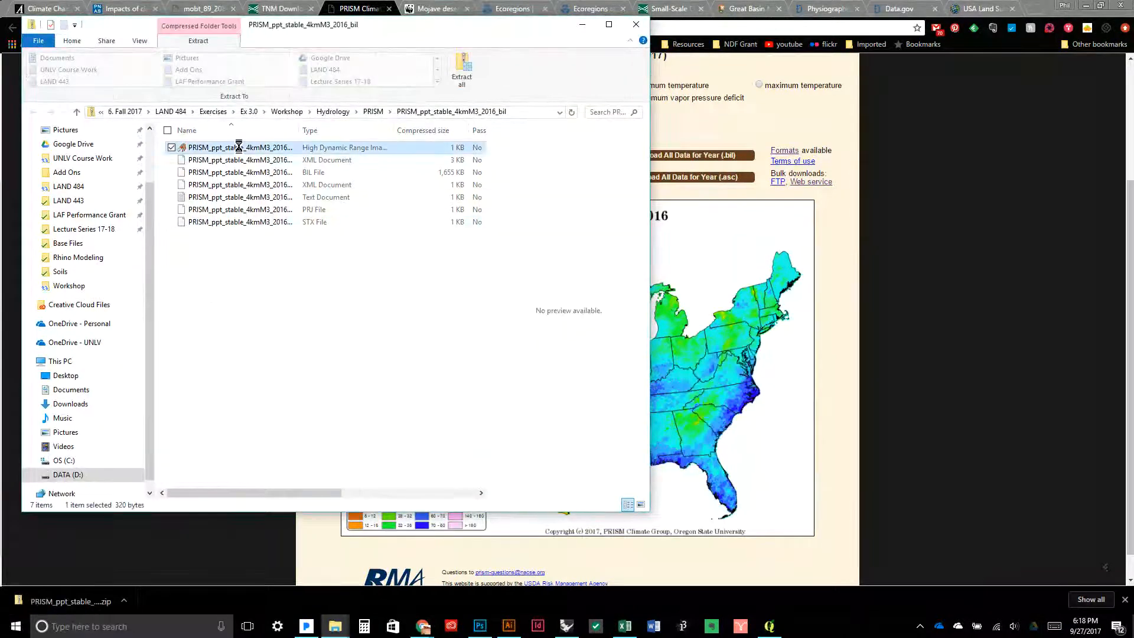
pyautogui.click(242, 172)
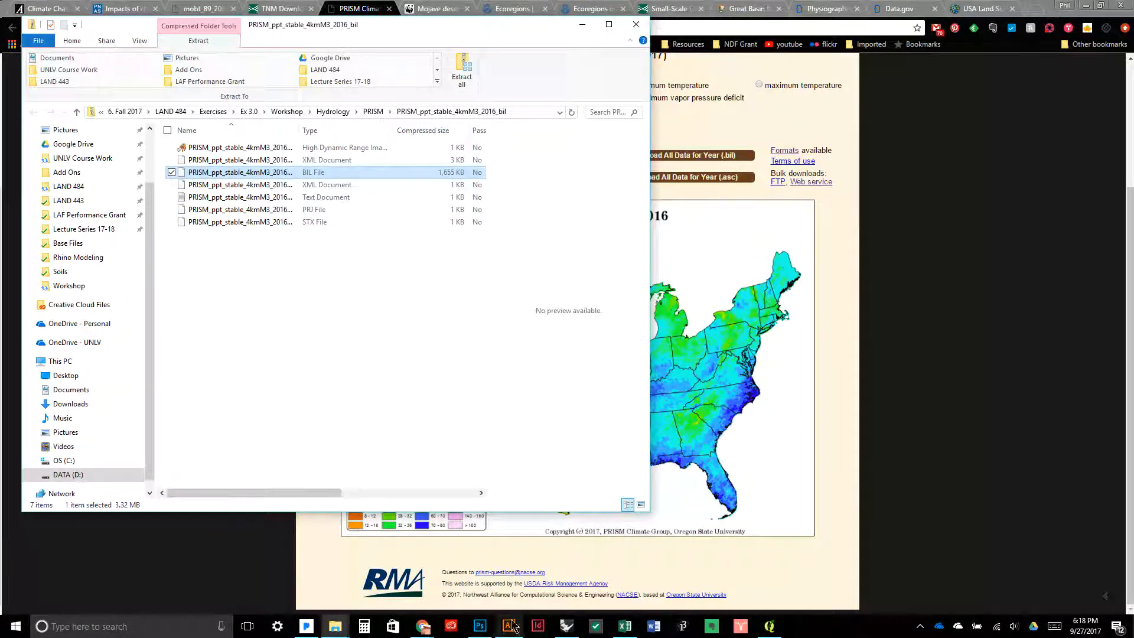
pyautogui.click(771, 626)
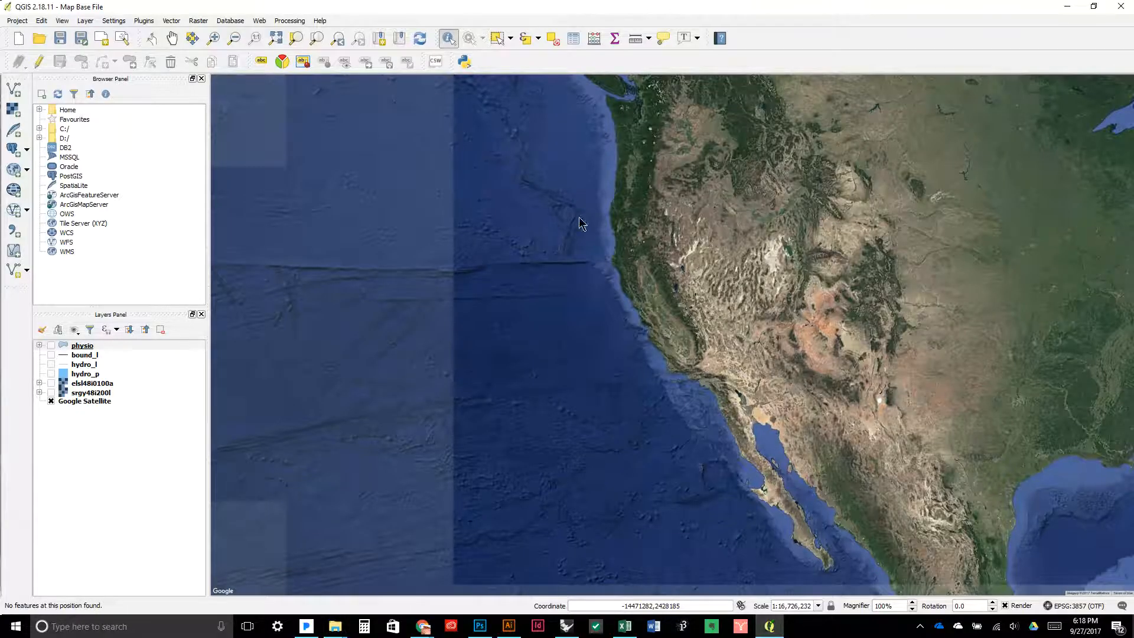
pyautogui.click(14, 110)
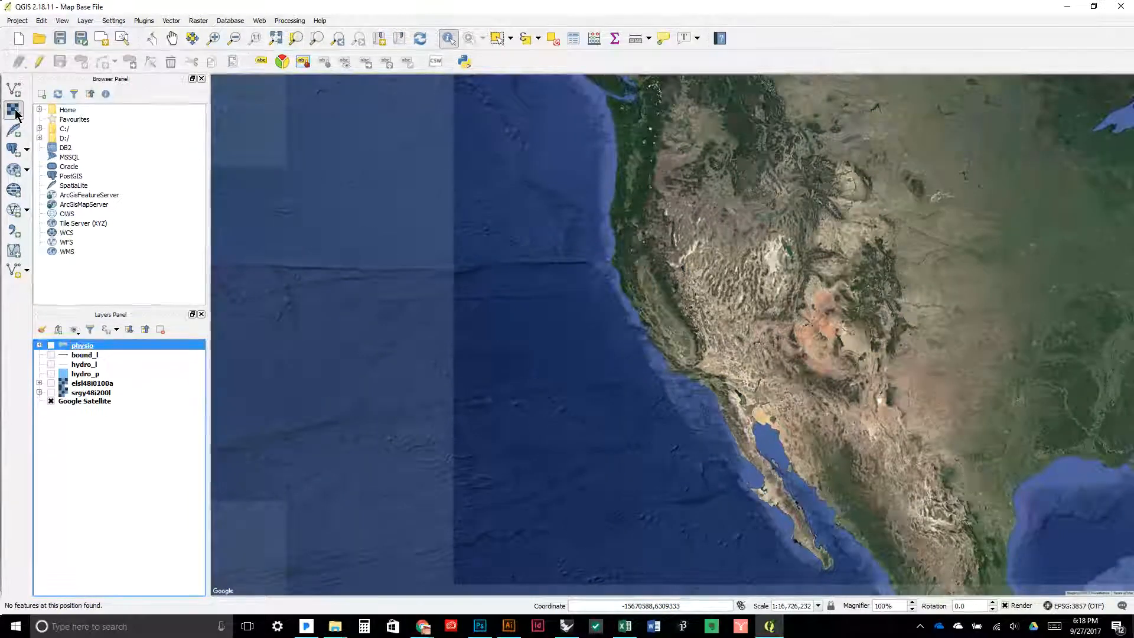
# Switch to File Explorer, extract all files of the 2016 PRISM archive to its default folder and return to the raster file dialog
pyautogui.moveTo(335, 626)
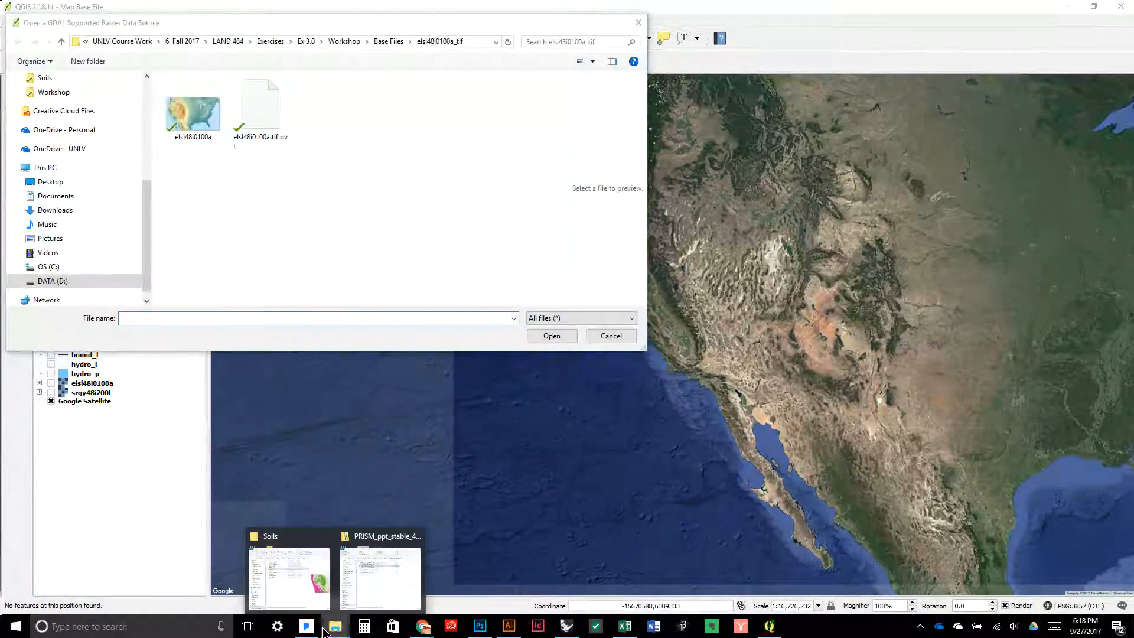
pyautogui.click(354, 594)
pyautogui.click(462, 71)
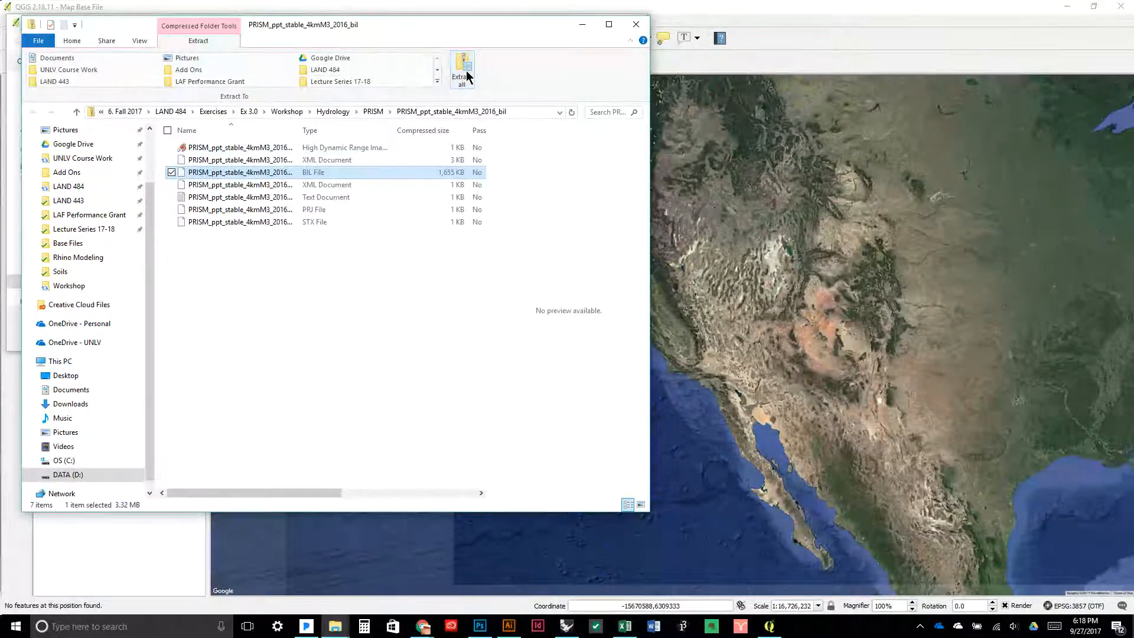
pyautogui.click(675, 430)
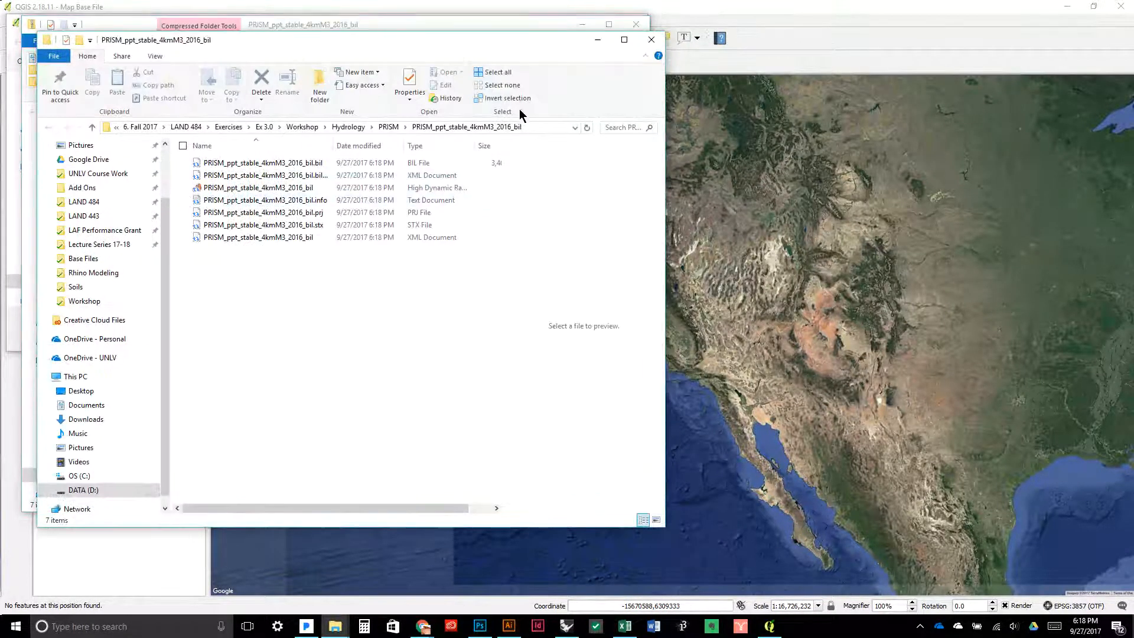
pyautogui.click(412, 187)
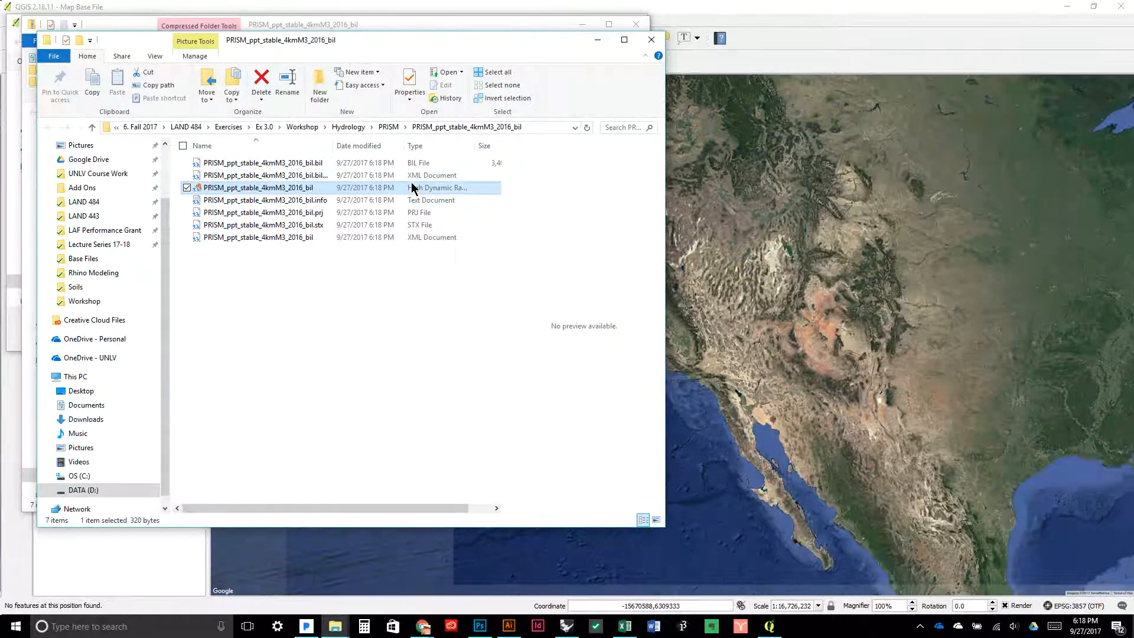
pyautogui.click(643, 25)
pyautogui.click(636, 24)
pyautogui.click(739, 6)
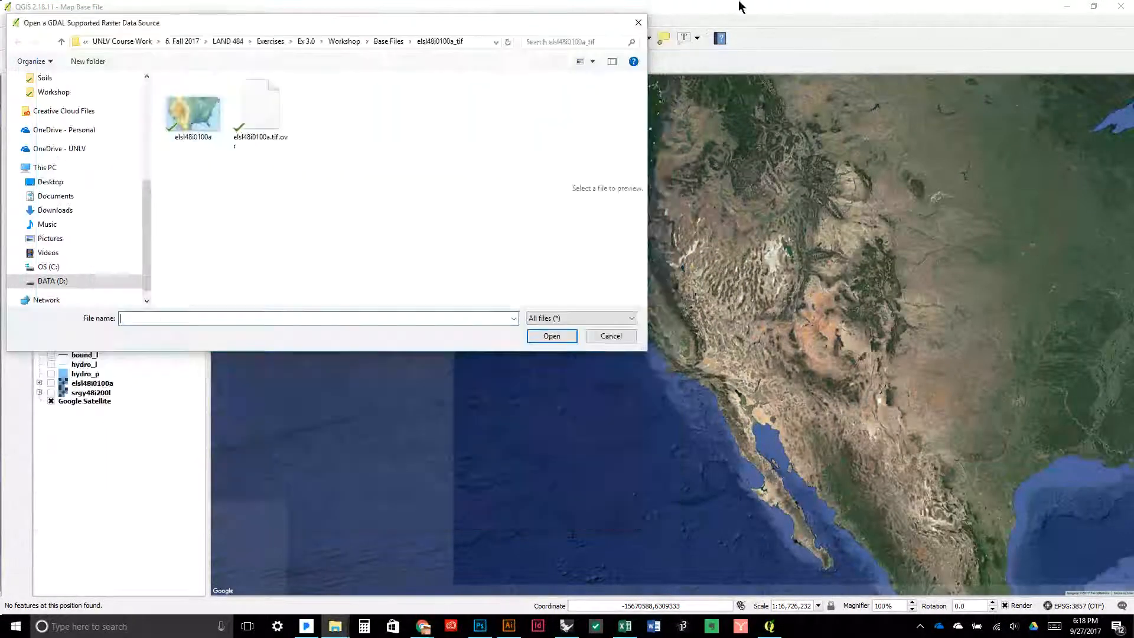
# Add PRISM_ppt_stable_4kmM3_2016_bil.bil from the extracted folder under Workshop > Hydrology > PRISM as a raster layer
pyautogui.click(344, 40)
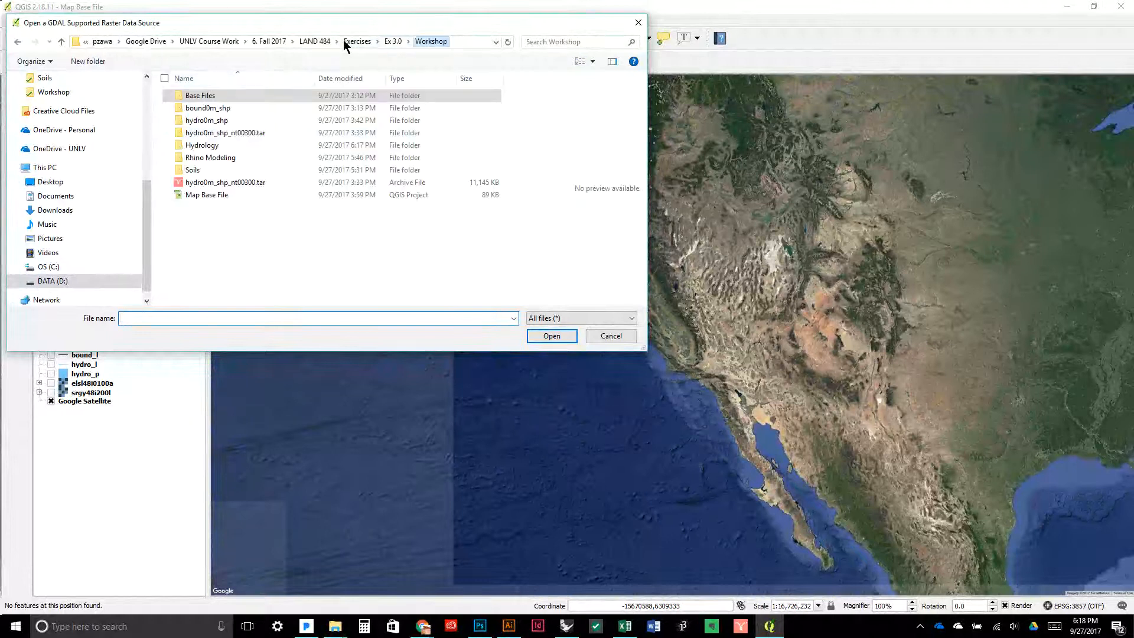
pyautogui.doubleClick(216, 147)
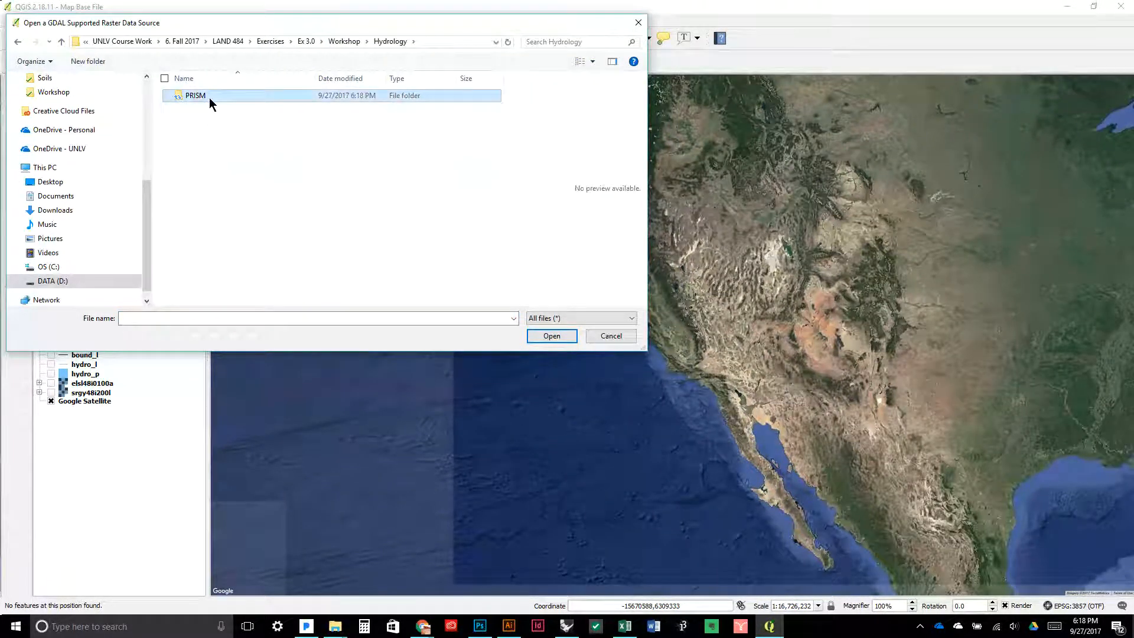
pyautogui.doubleClick(209, 98)
pyautogui.doubleClick(210, 97)
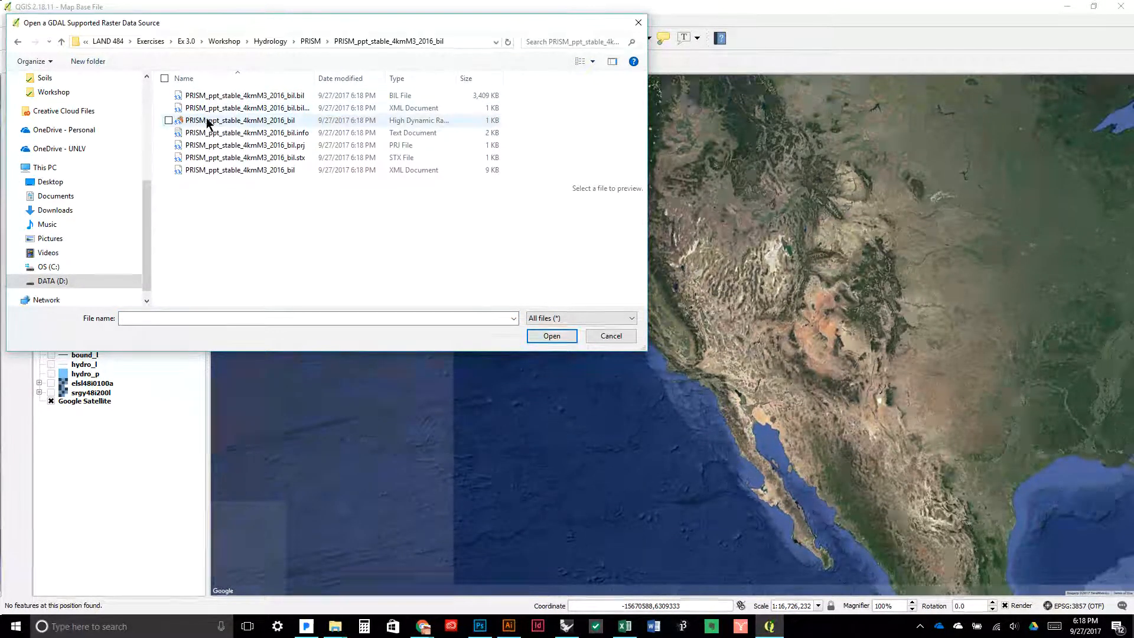
pyautogui.click(210, 120)
pyautogui.click(222, 97)
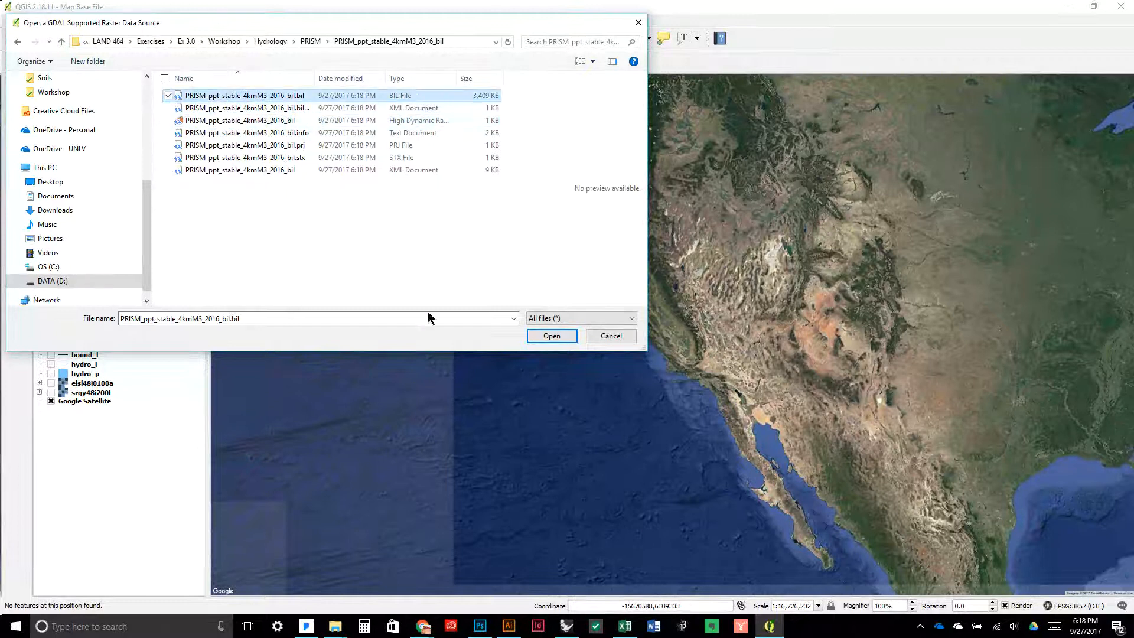
pyautogui.click(557, 337)
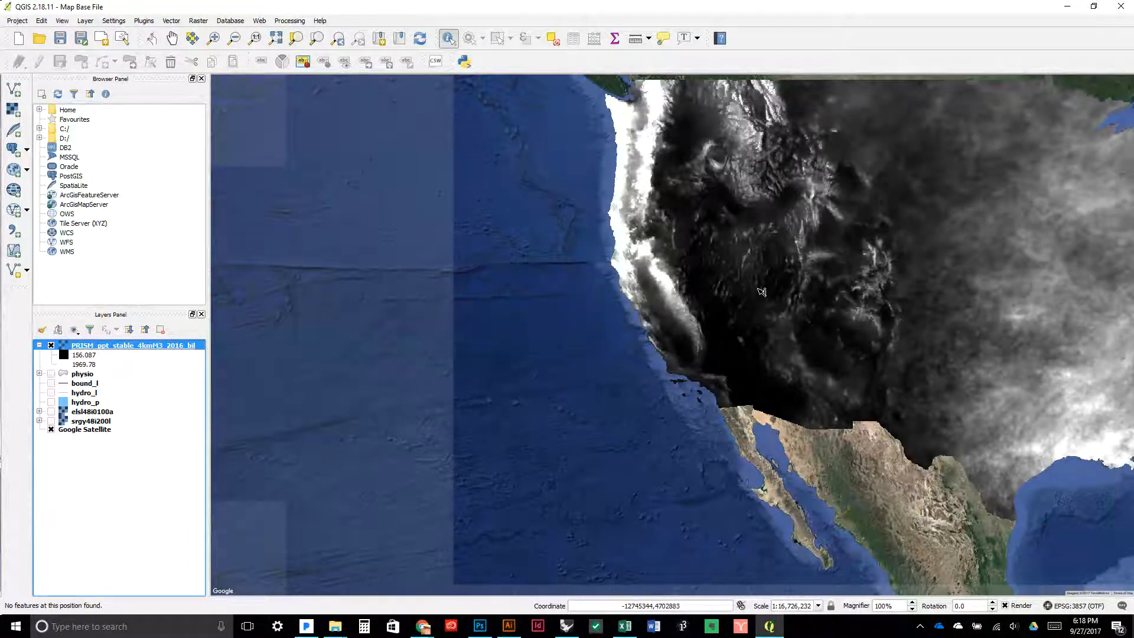
pyautogui.click(584, 253)
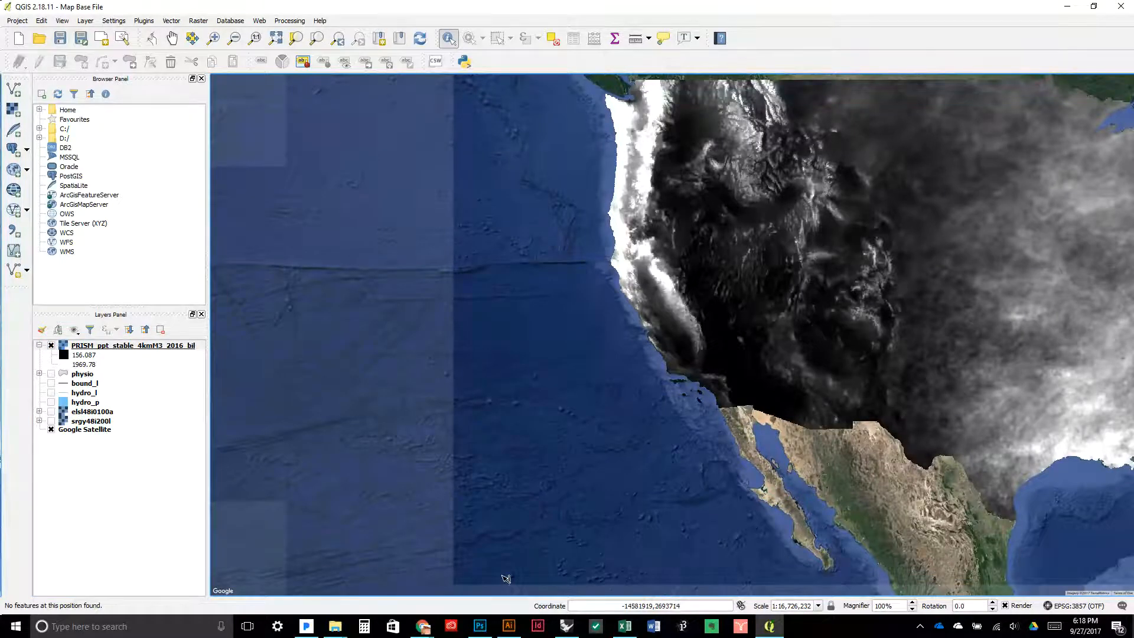
# Switch to the PRISM page in Chrome and download the 2014 annual precipitation .bil data into the PRISM folder
pyautogui.click(423, 626)
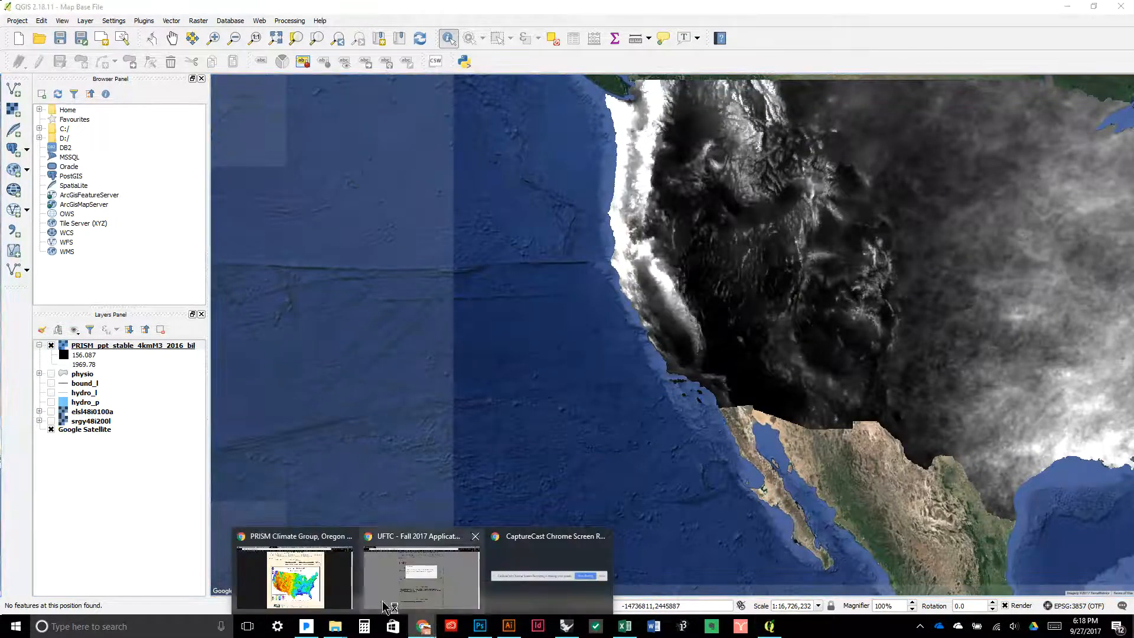
pyautogui.click(294, 576)
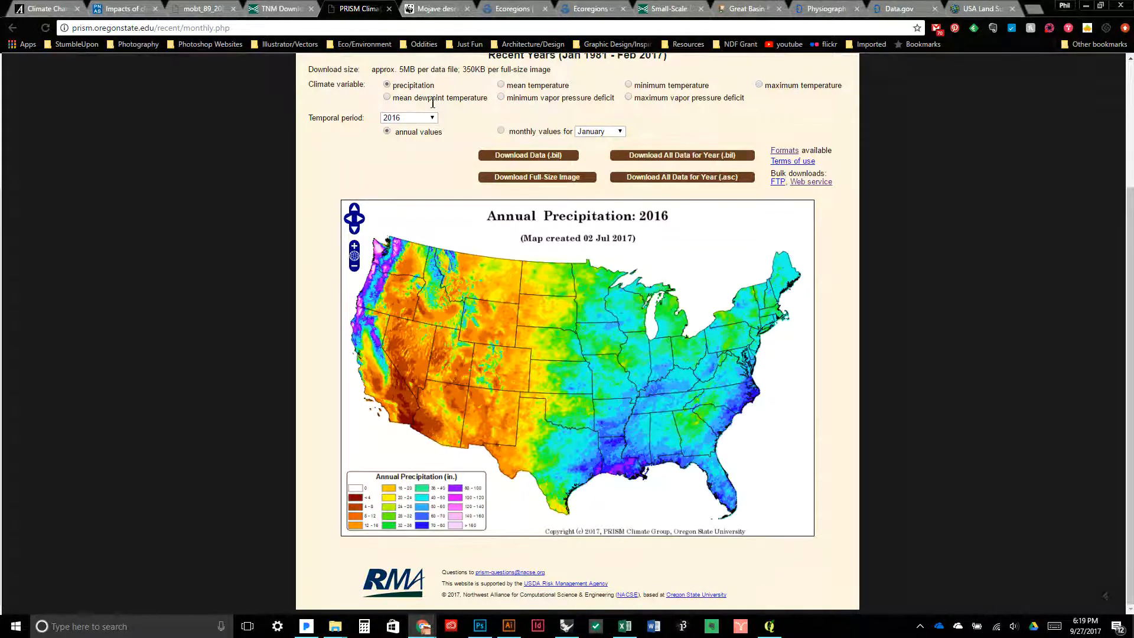
pyautogui.click(419, 117)
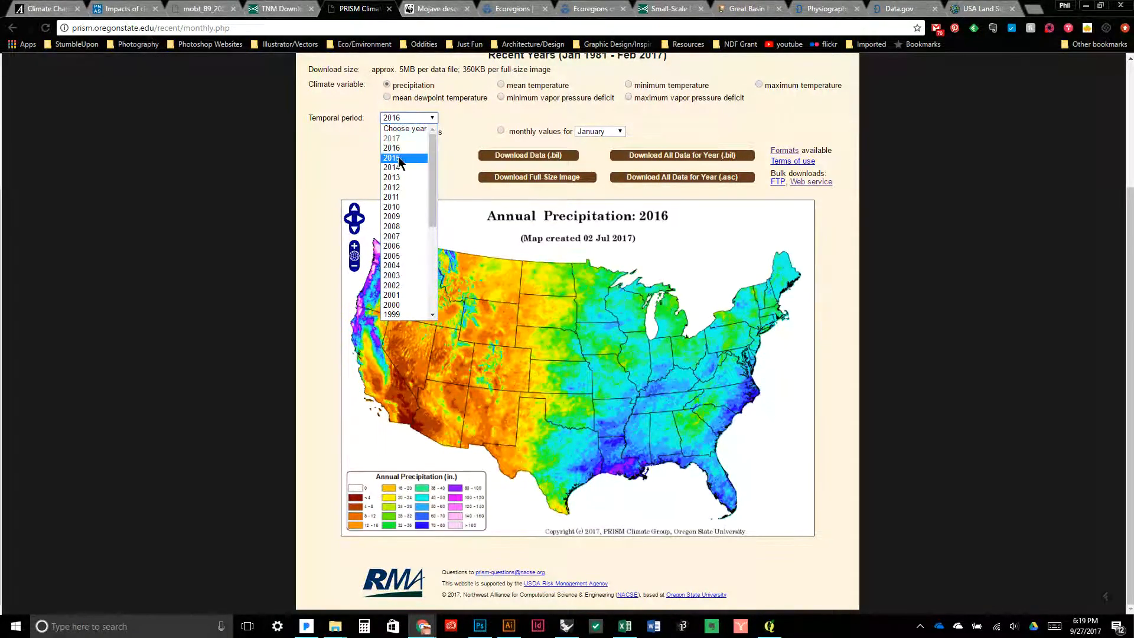
pyautogui.click(400, 158)
pyautogui.click(414, 121)
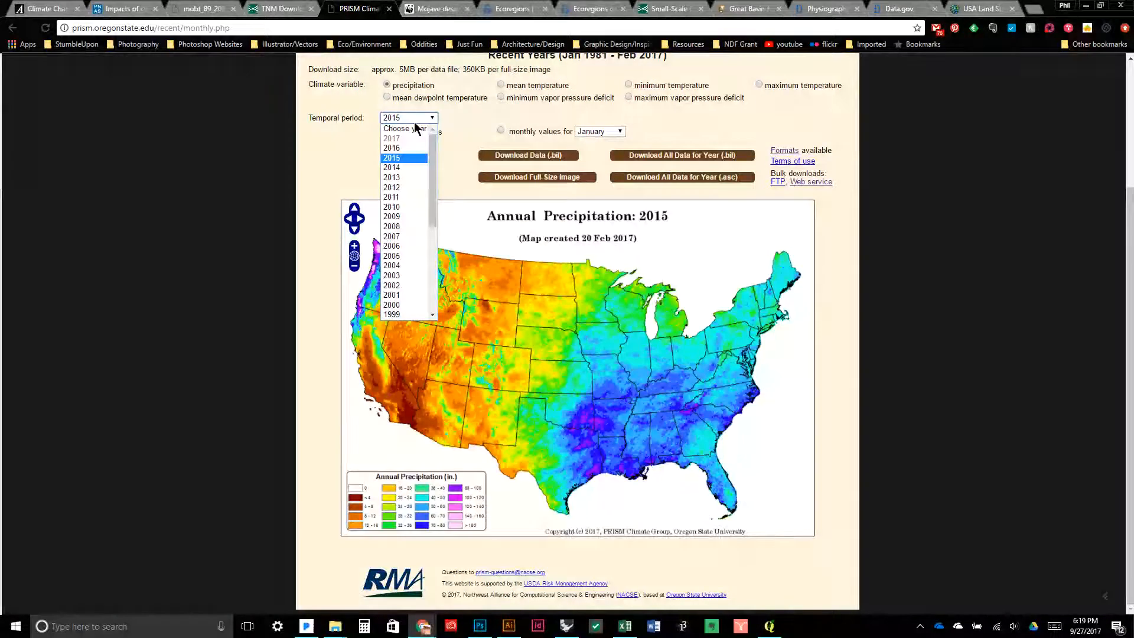
pyautogui.click(396, 168)
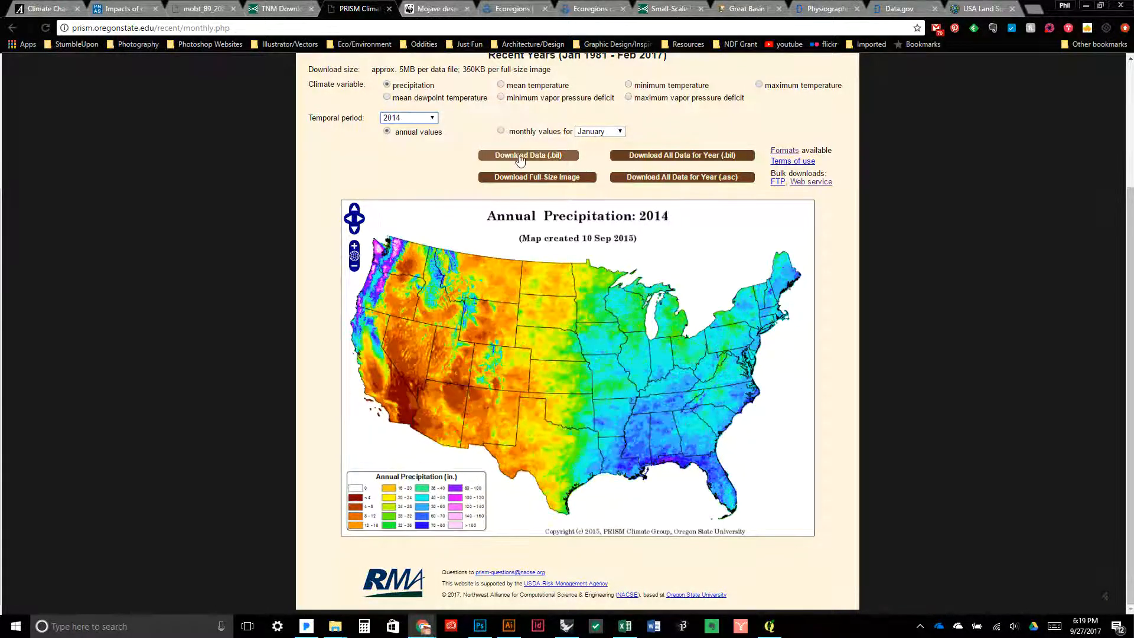
pyautogui.click(519, 156)
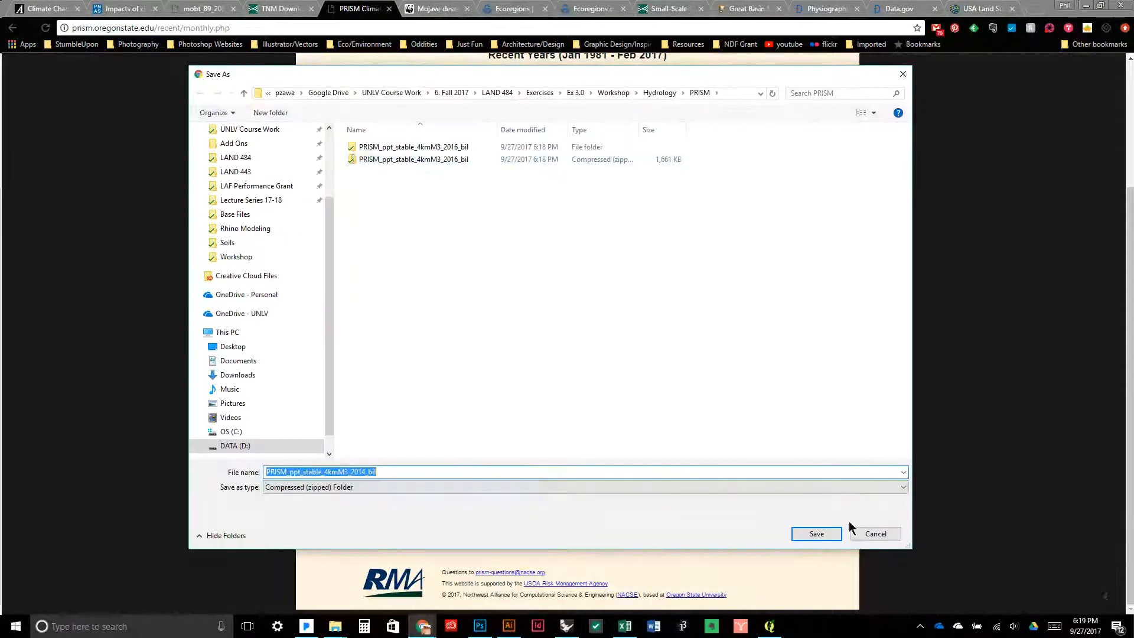
pyautogui.click(816, 533)
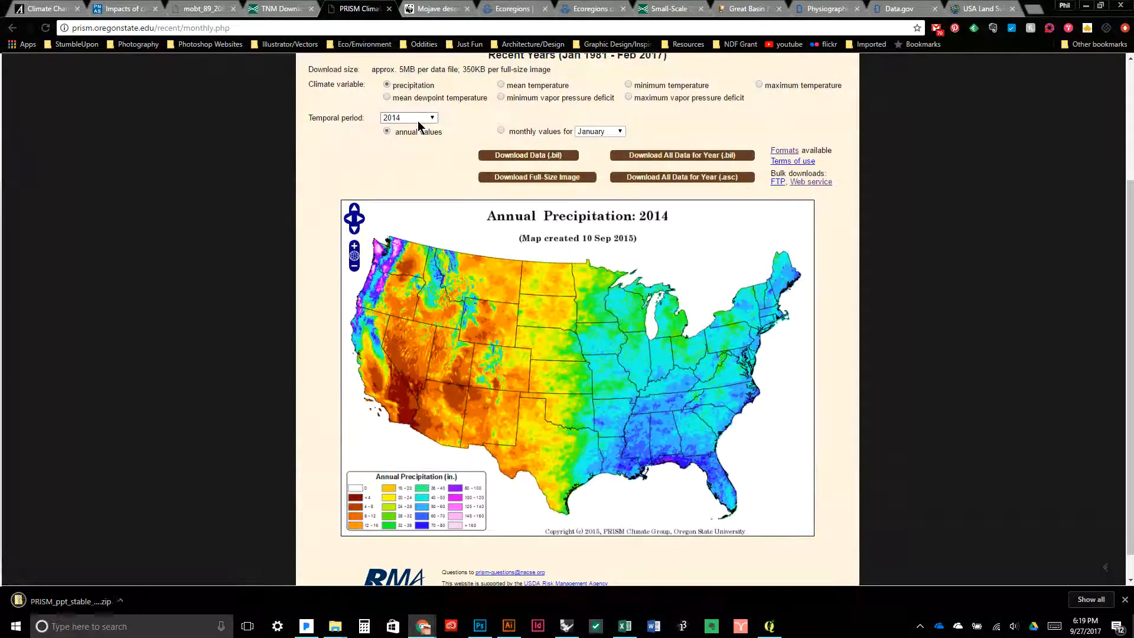
# Download the 2012 annual precipitation .bil data into the PRISM folder
pyautogui.click(417, 119)
pyautogui.click(402, 186)
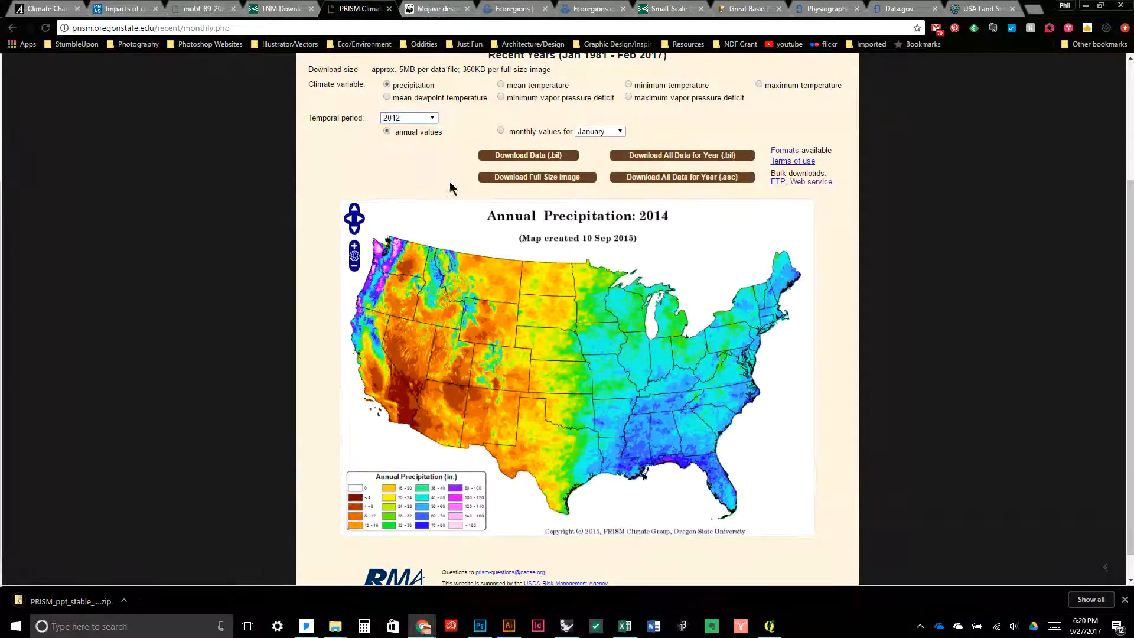
pyautogui.click(527, 156)
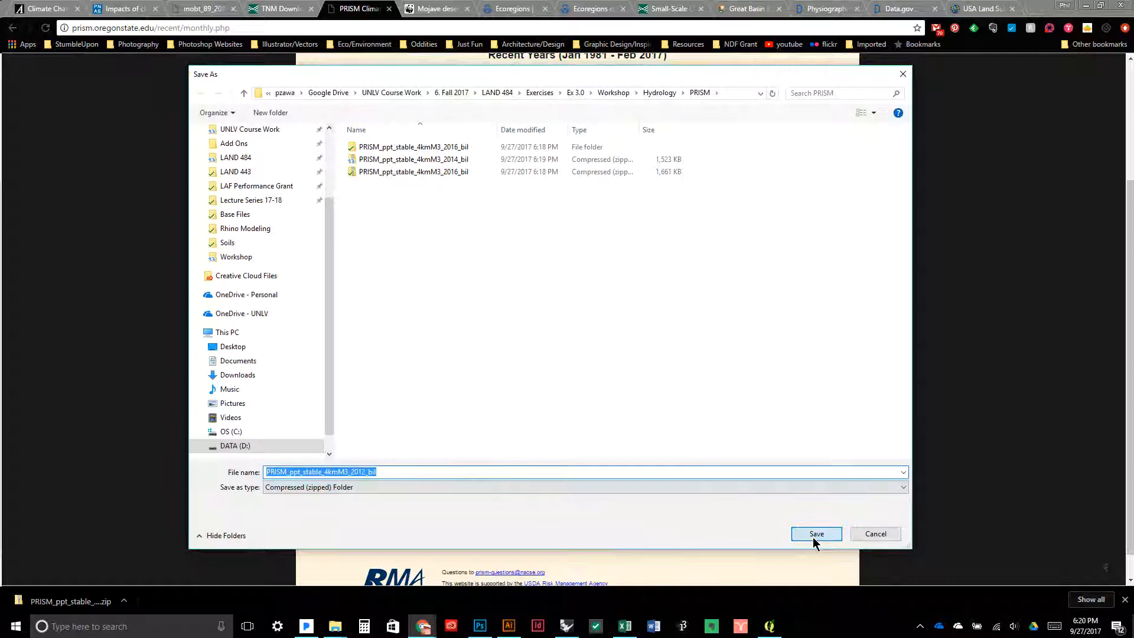
pyautogui.click(813, 539)
# Download the 2010 annual precipitation .bil data into the PRISM folder
pyautogui.click(408, 117)
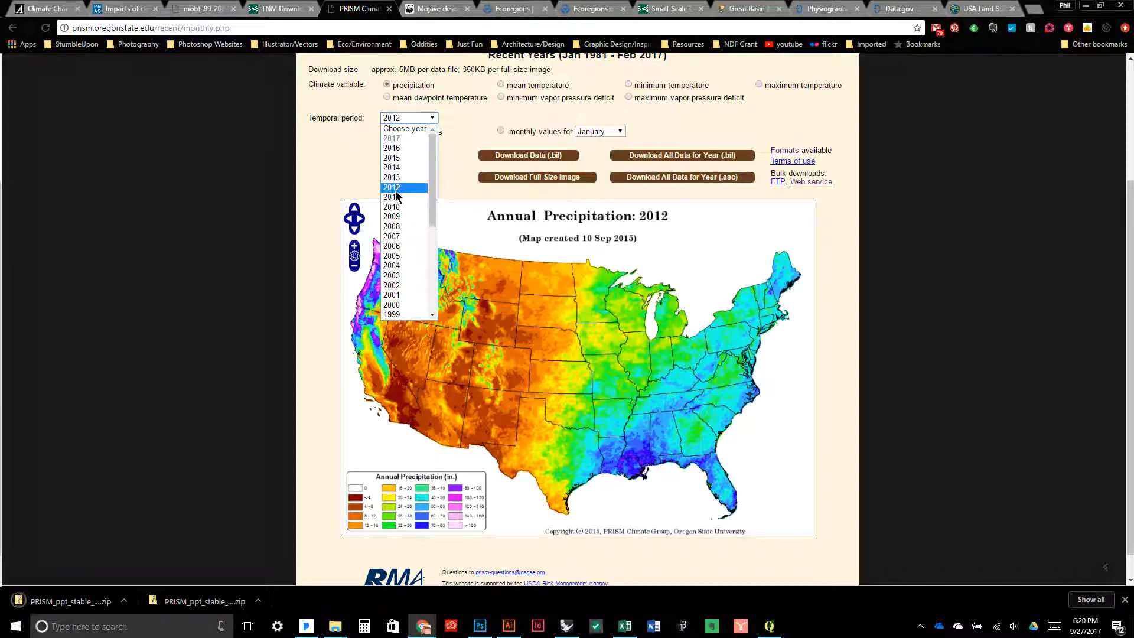
pyautogui.click(396, 206)
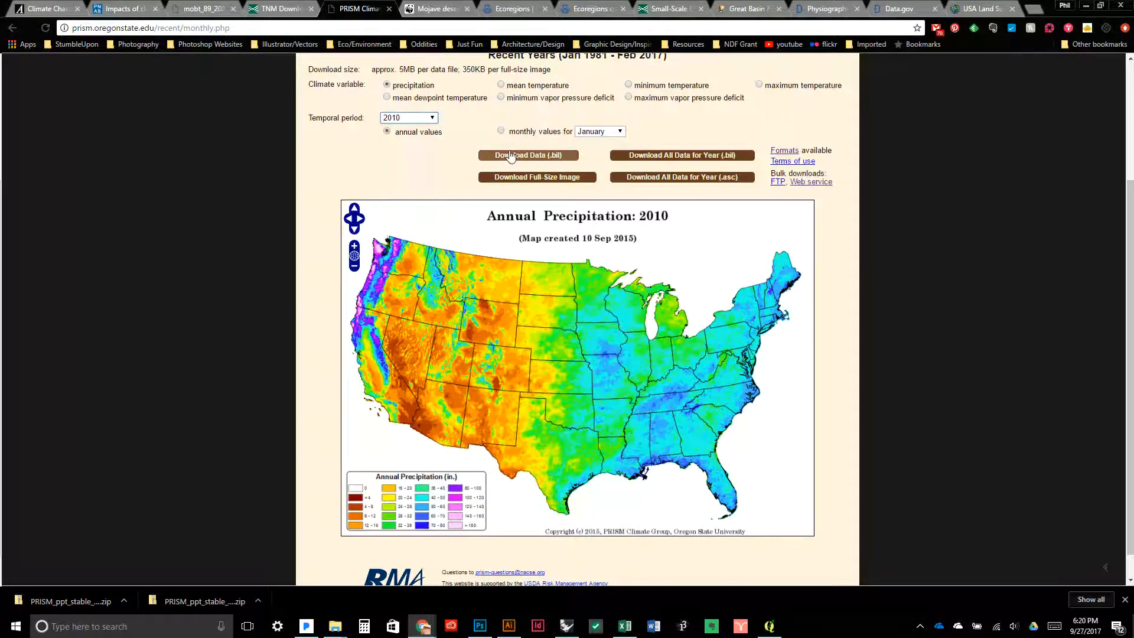
pyautogui.click(543, 156)
pyautogui.click(832, 535)
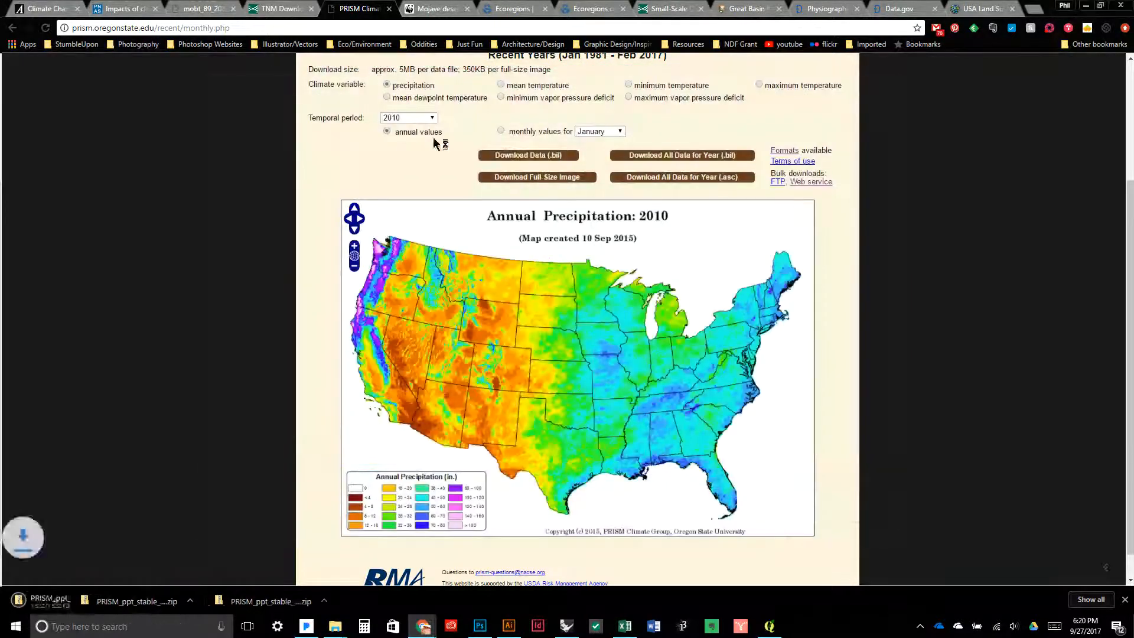
# Download the 2008 annual precipitation .bil data into the PRISM folder
pyautogui.click(400, 118)
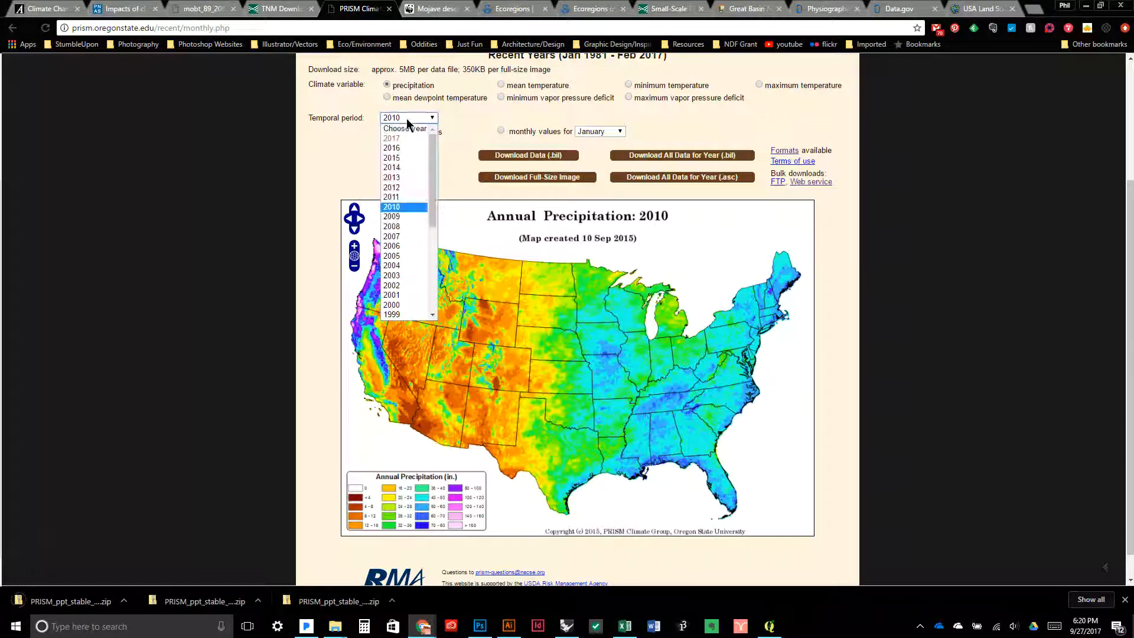
pyautogui.click(400, 226)
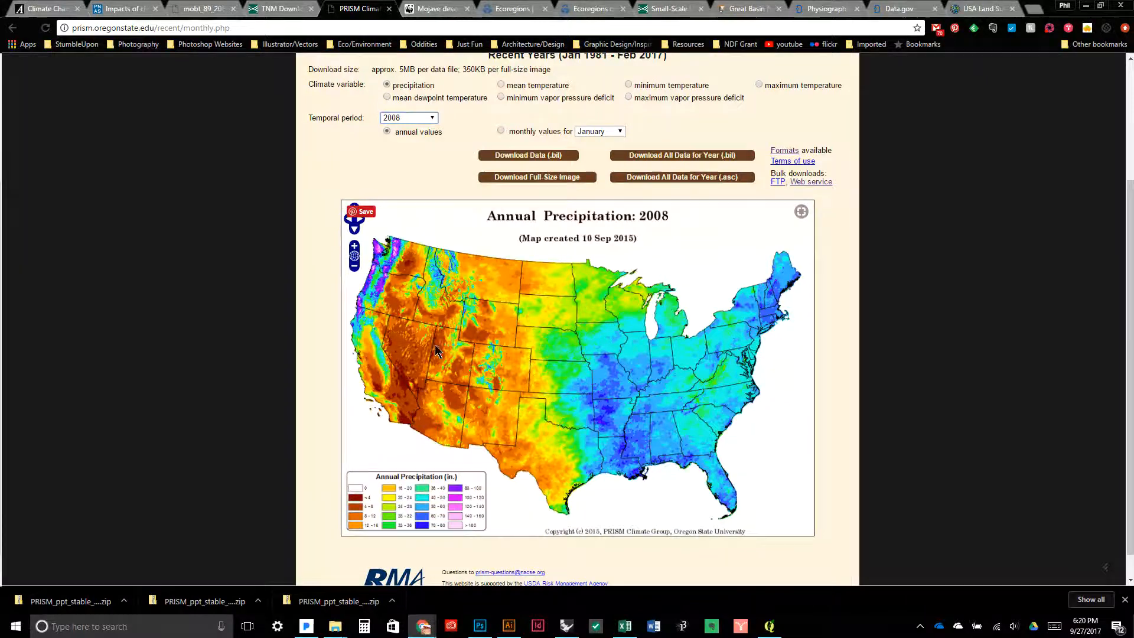
pyautogui.click(519, 158)
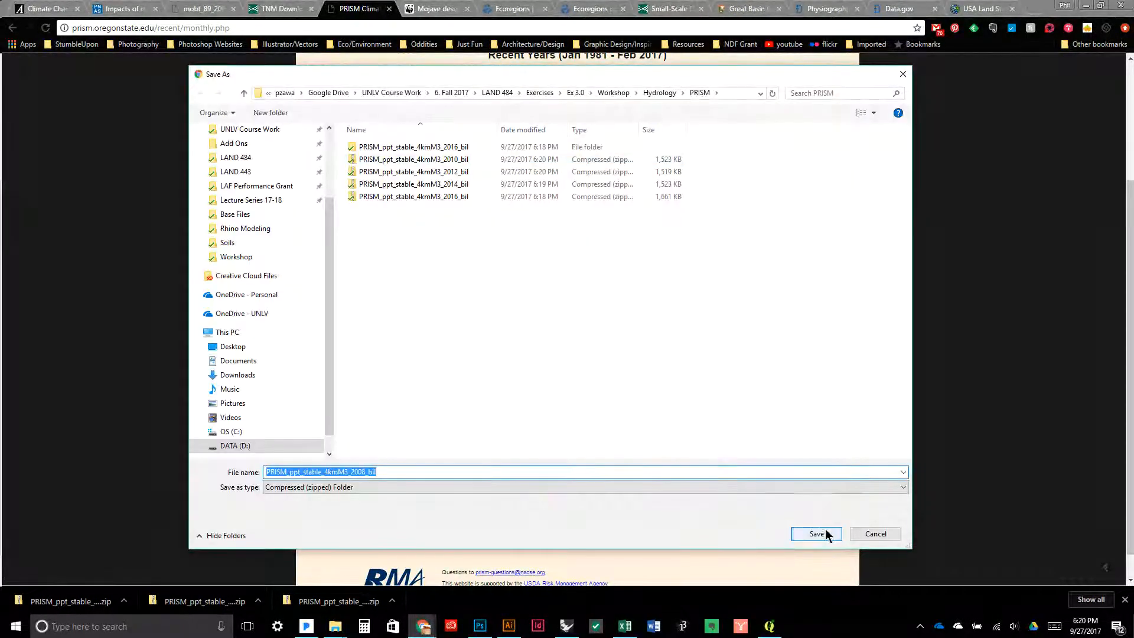
pyautogui.click(816, 535)
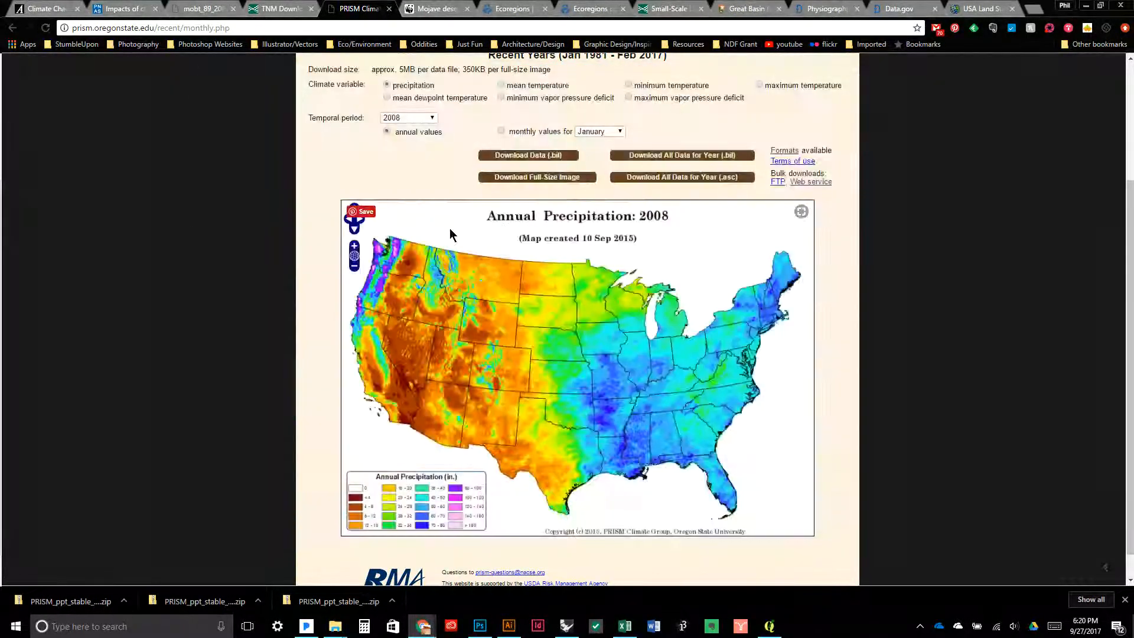
# Download the 2006 annual precipitation .bil data into the PRISM folder
pyautogui.click(427, 119)
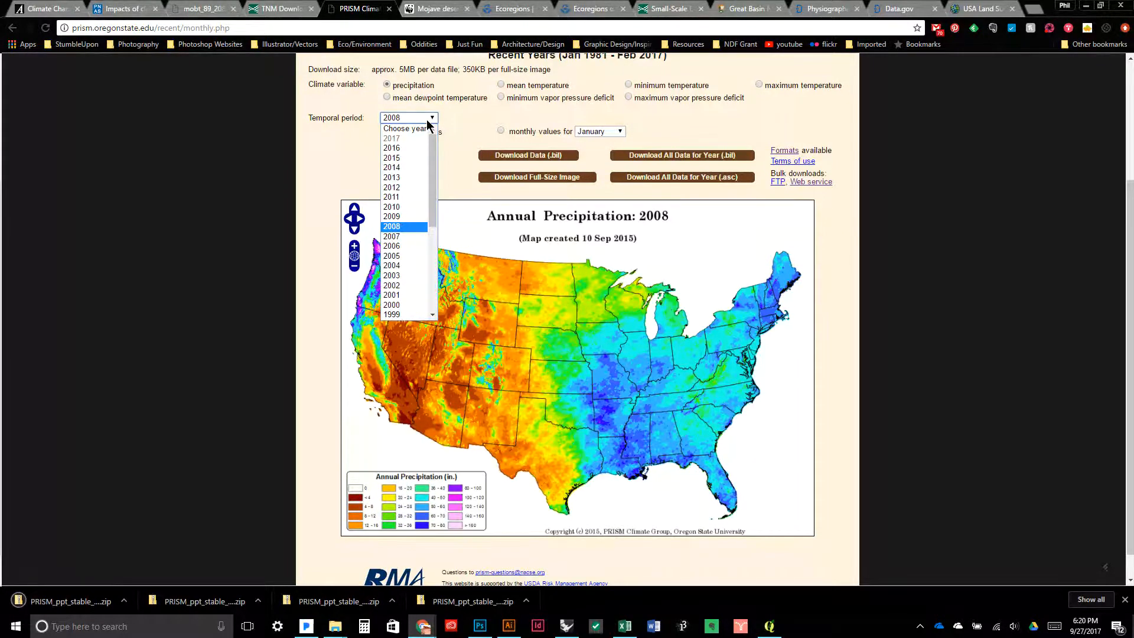
pyautogui.click(402, 246)
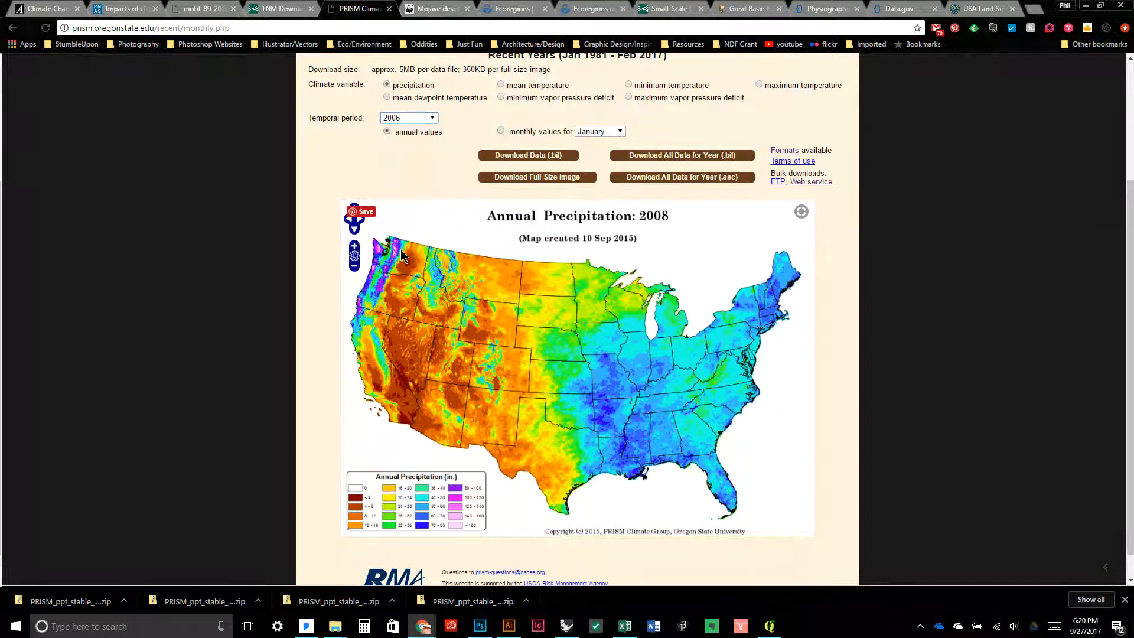
pyautogui.click(522, 154)
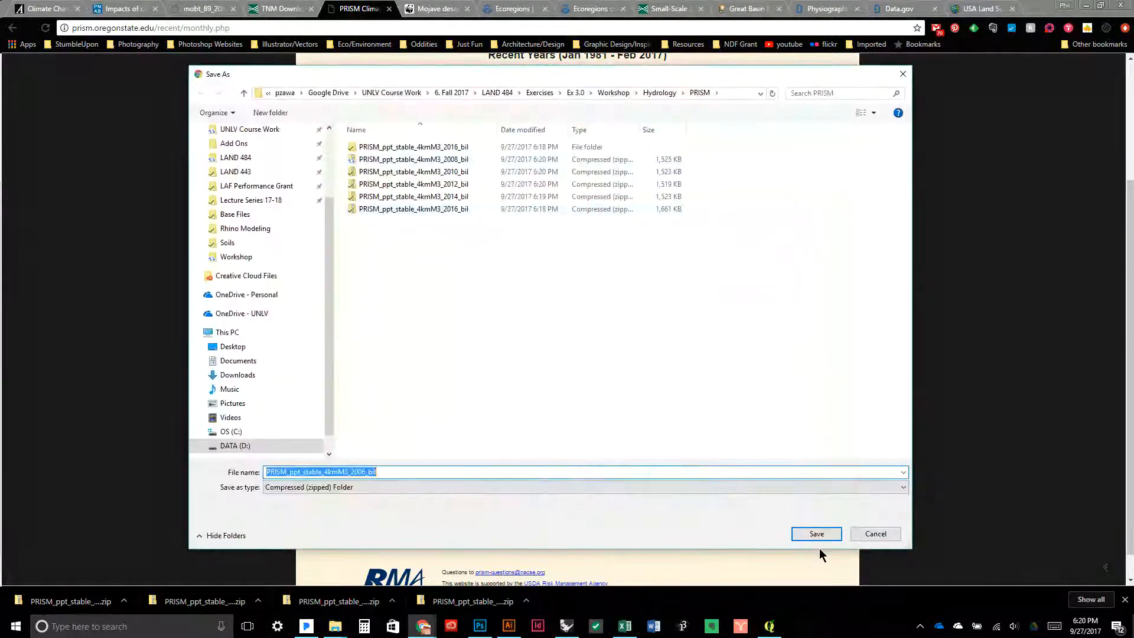
pyautogui.click(810, 533)
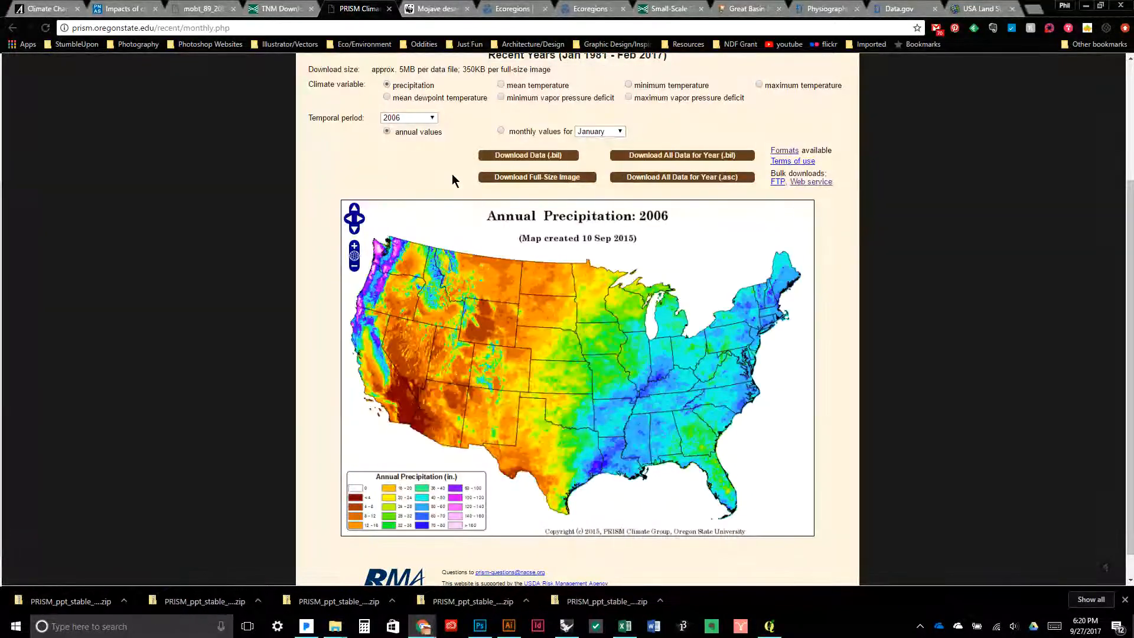
pyautogui.click(408, 117)
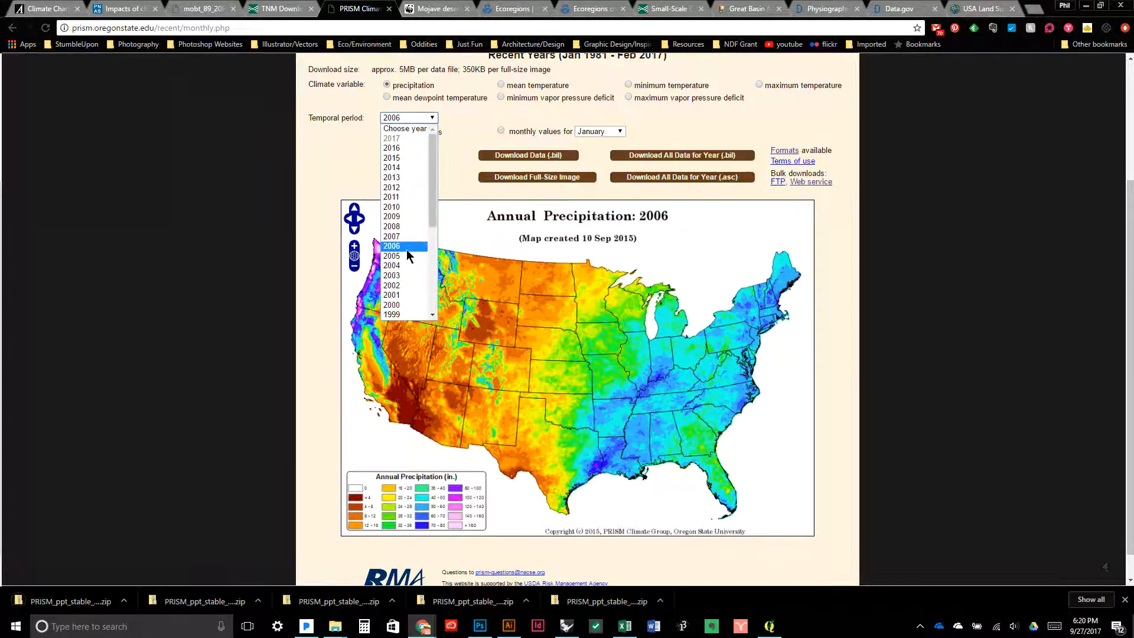
pyautogui.click(337, 162)
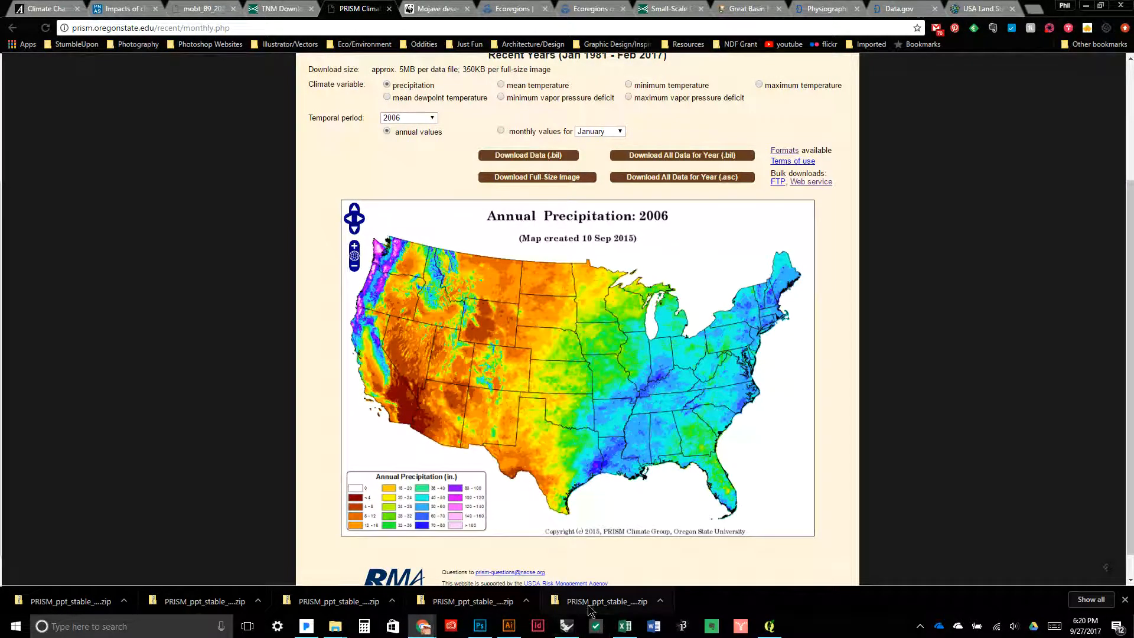
# Switch to File Explorer, go up to the PRISM folder and permanently delete the zipped PRISM_ppt_stable_4kmM3_2016_bil archive
pyautogui.moveTo(343, 624)
pyautogui.click(371, 580)
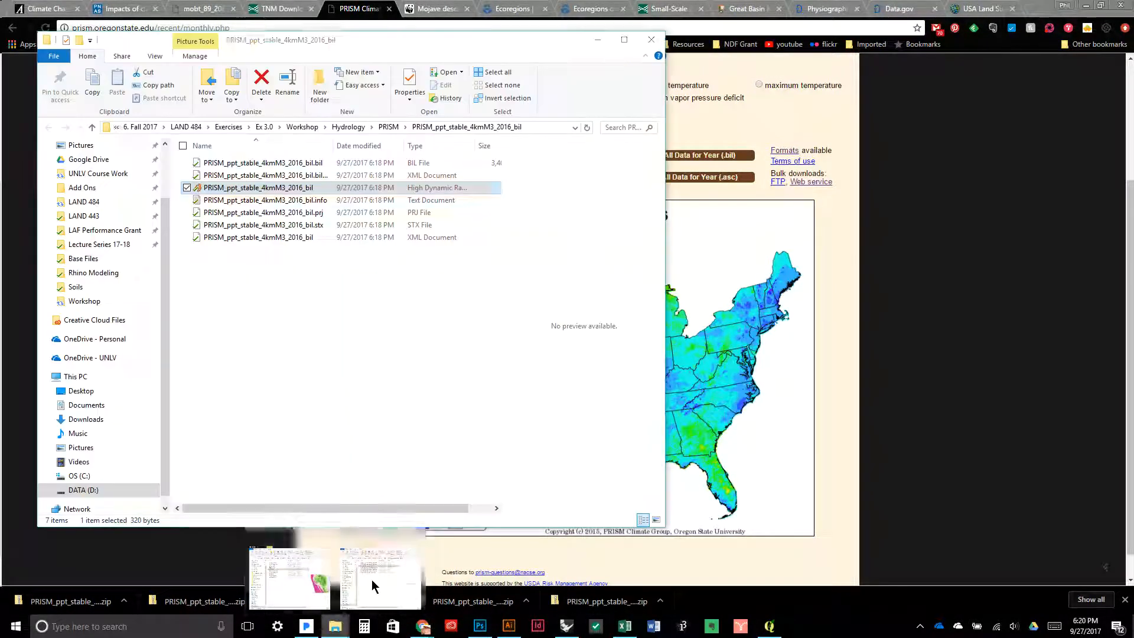
pyautogui.click(388, 126)
pyautogui.click(258, 177)
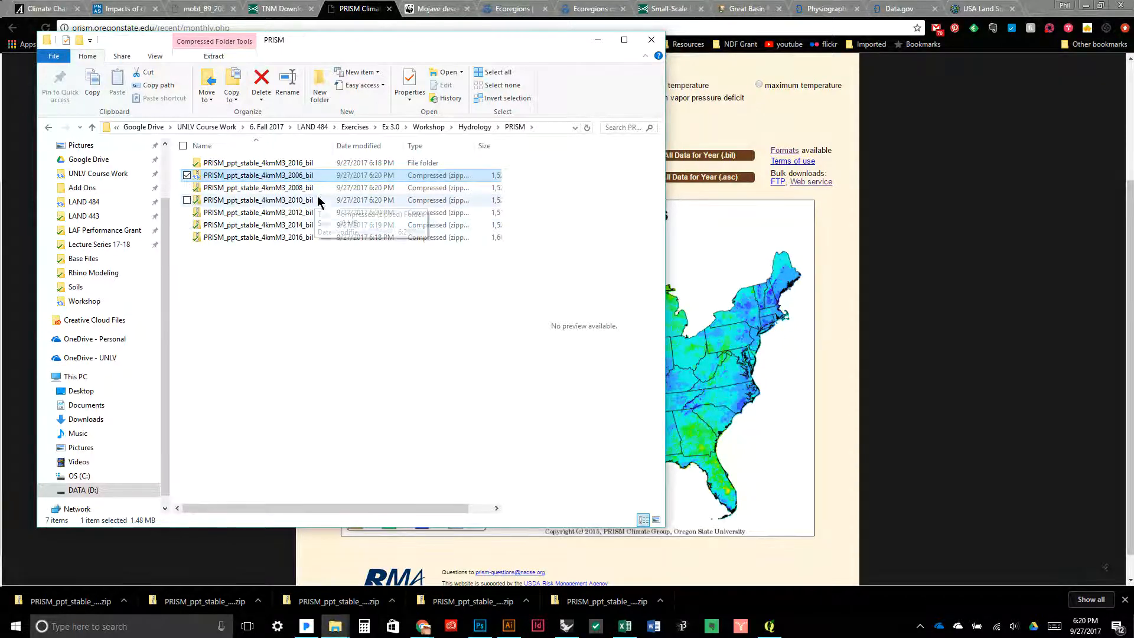
pyautogui.click(267, 238)
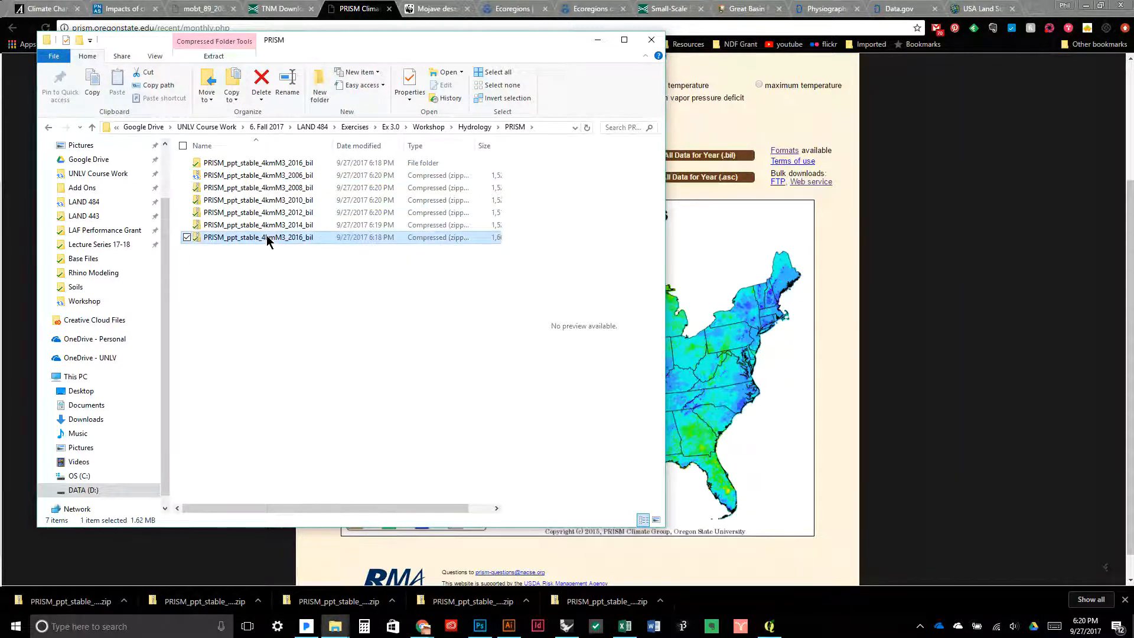
pyautogui.press('Delete')
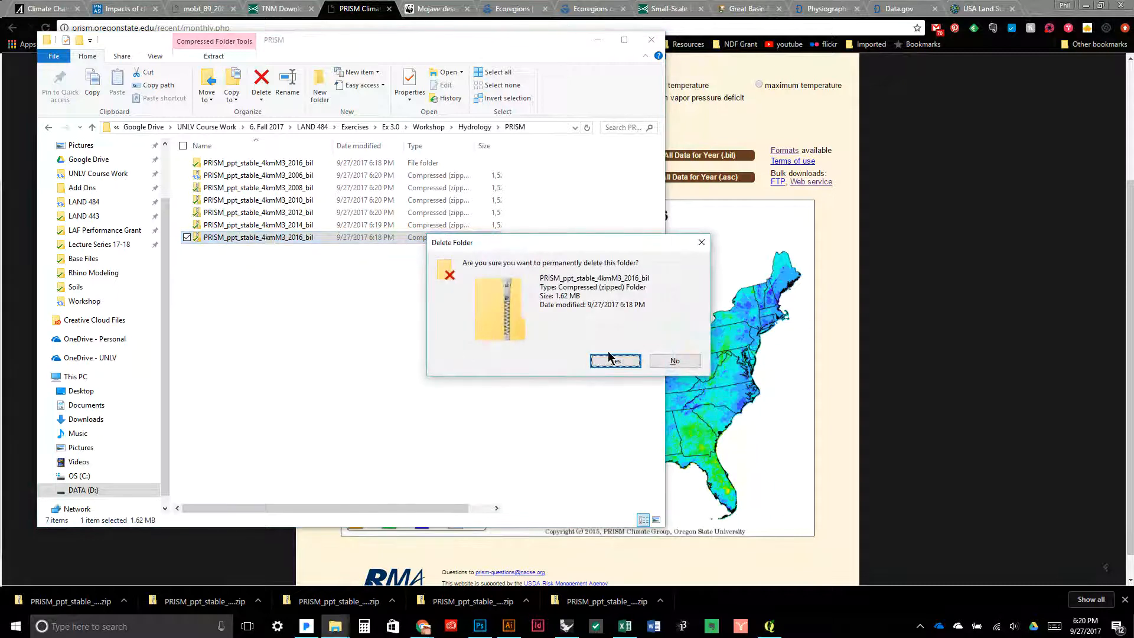
pyautogui.click(609, 357)
# Extract all files of the zipped PRISM_ppt_stable_4kmM3_2014_bil archive to its default folder and return to the PRISM folder
pyautogui.doubleClick(247, 226)
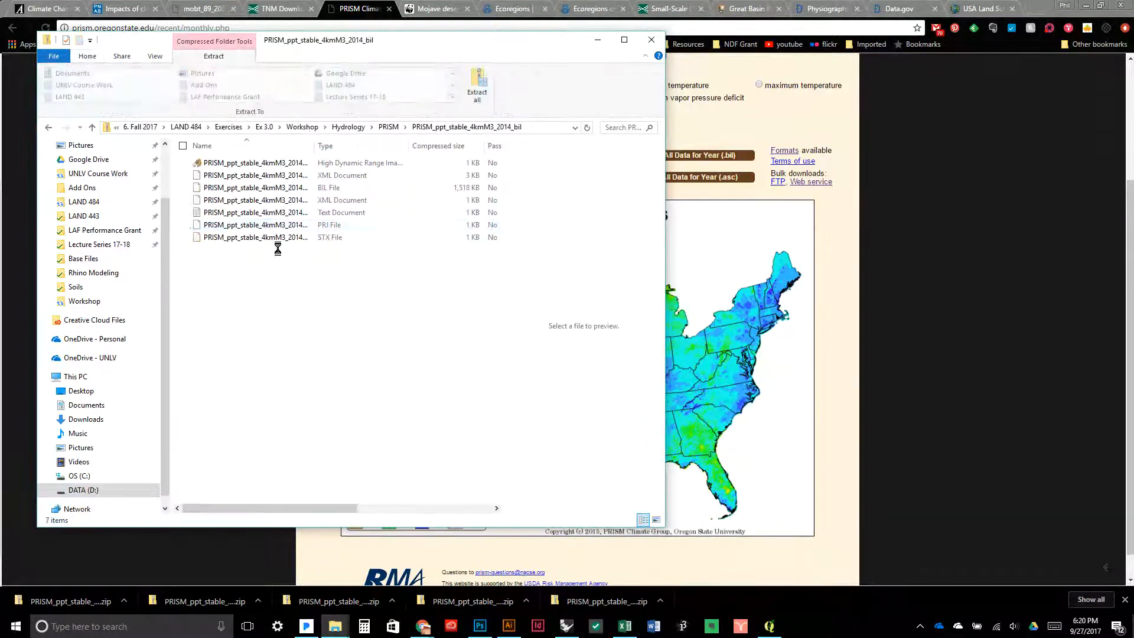
pyautogui.click(478, 84)
pyautogui.click(677, 427)
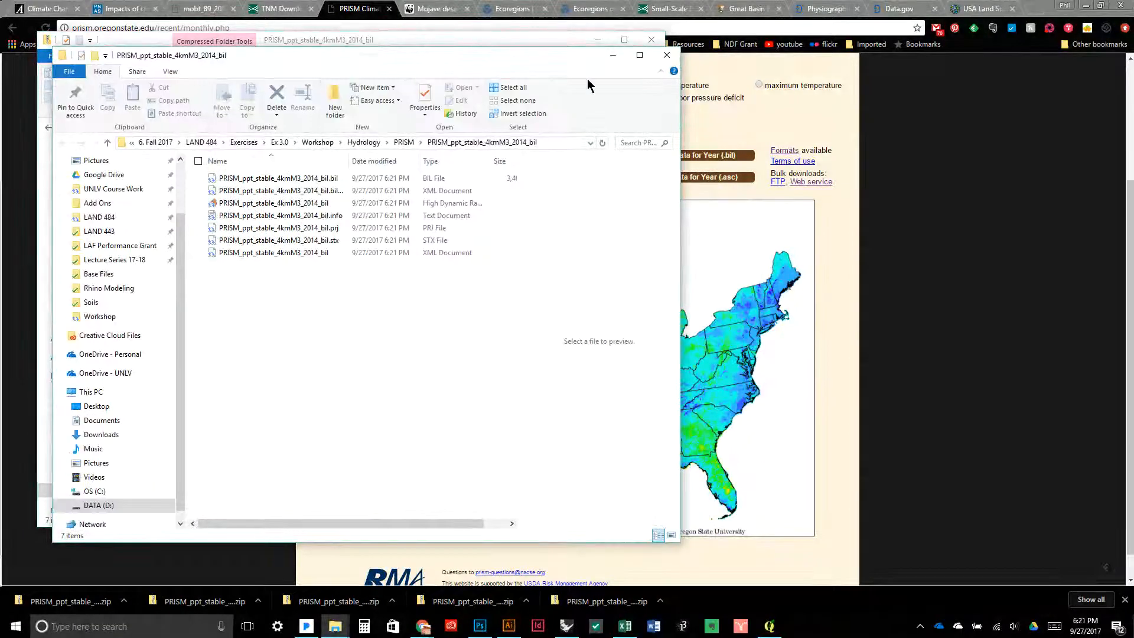
pyautogui.click(666, 55)
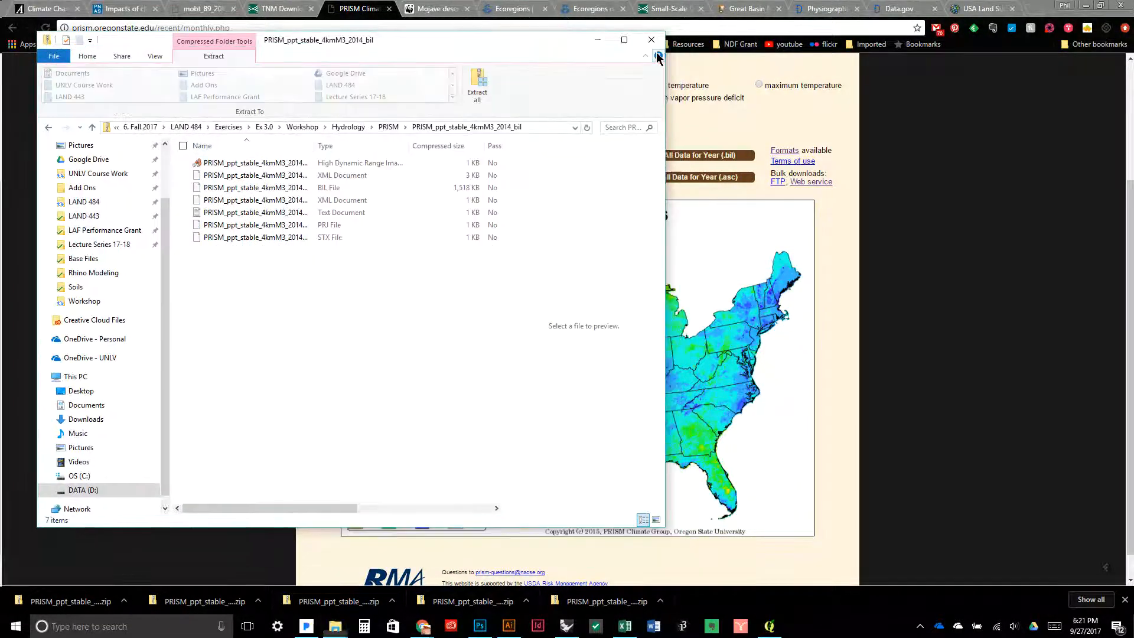
pyautogui.click(390, 128)
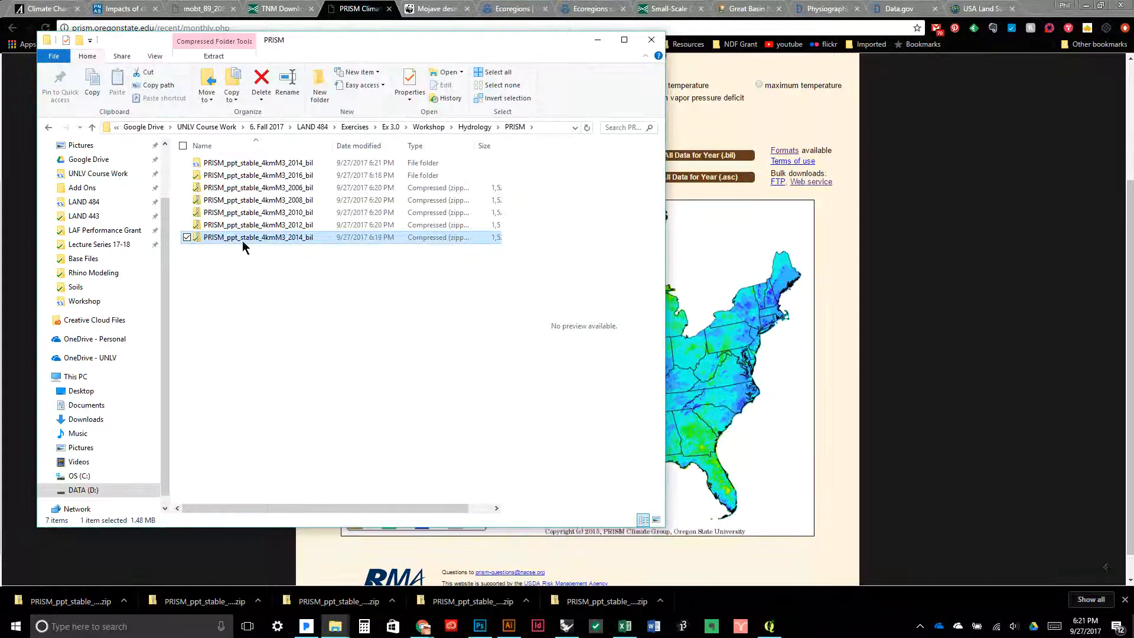
# Extract all files of the zipped PRISM_ppt_stable_4kmM3_2012_bil archive to its default folder and return to the PRISM folder
pyautogui.doubleClick(241, 224)
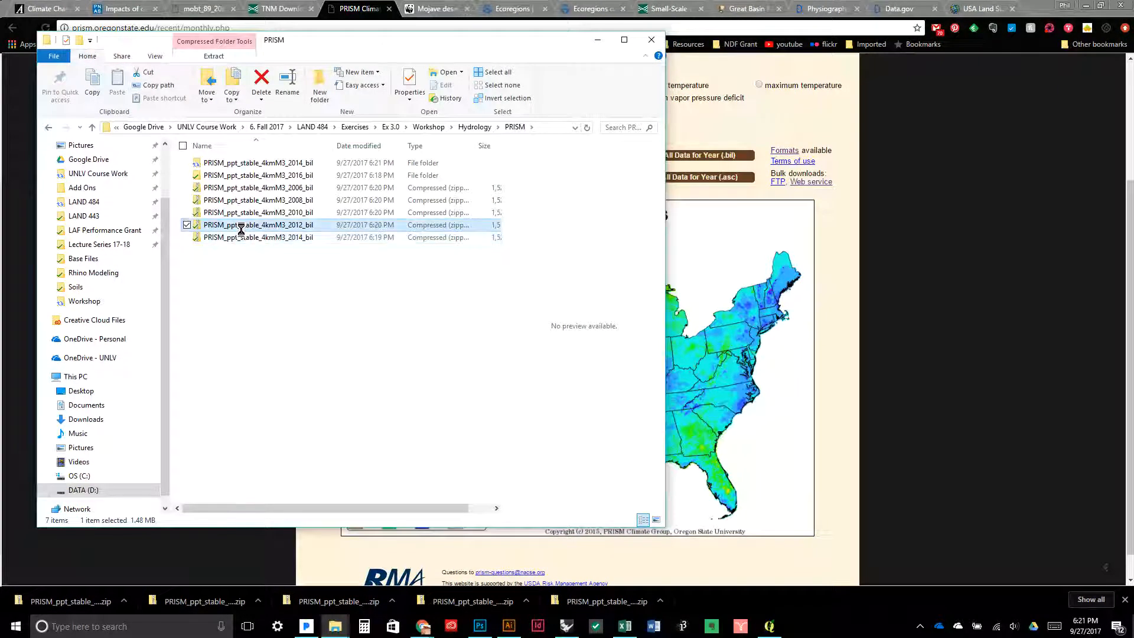
pyautogui.click(478, 88)
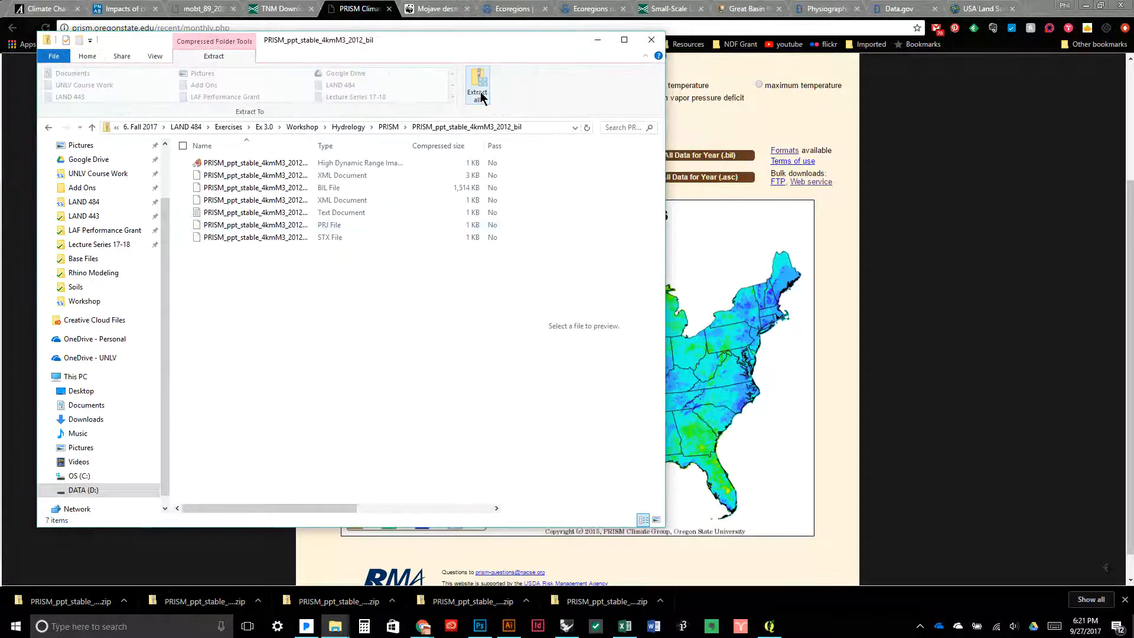
pyautogui.click(666, 425)
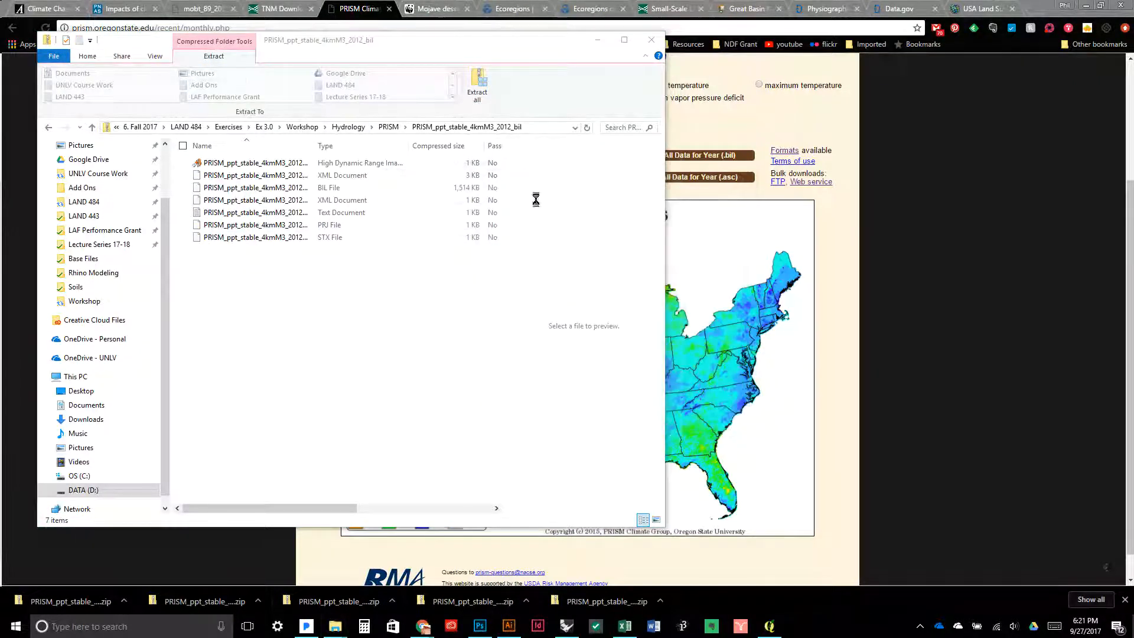
pyautogui.click(682, 71)
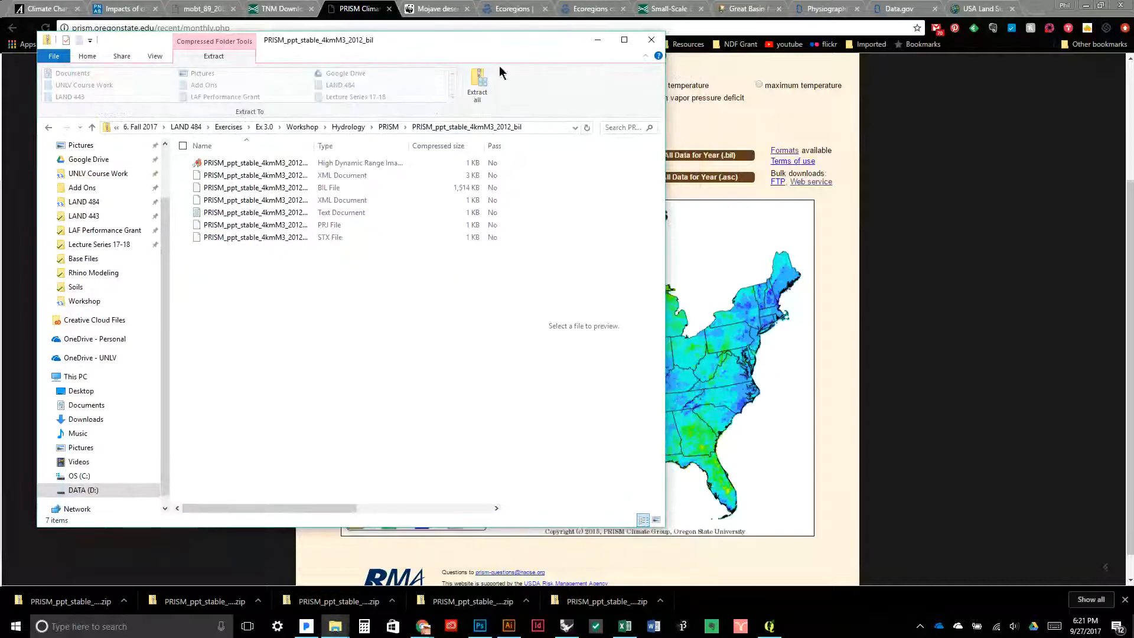
pyautogui.click(48, 129)
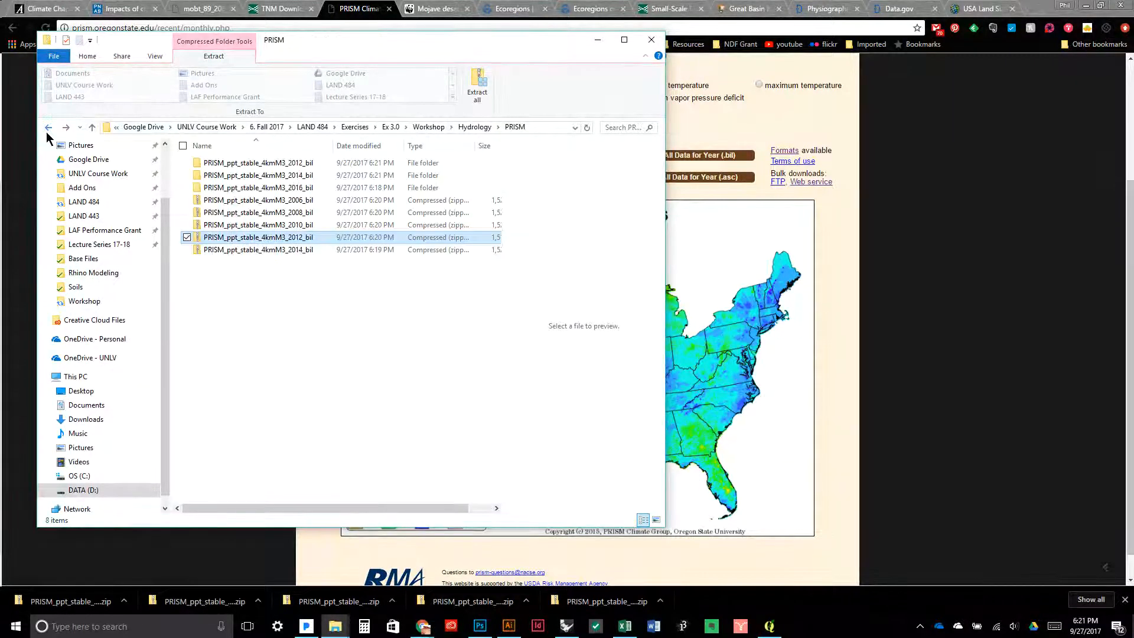
# Extract all files of the zipped PRISM_ppt_stable_4kmM3_2010_bil archive to its default folder and close the extracted folder's window
pyautogui.click(219, 226)
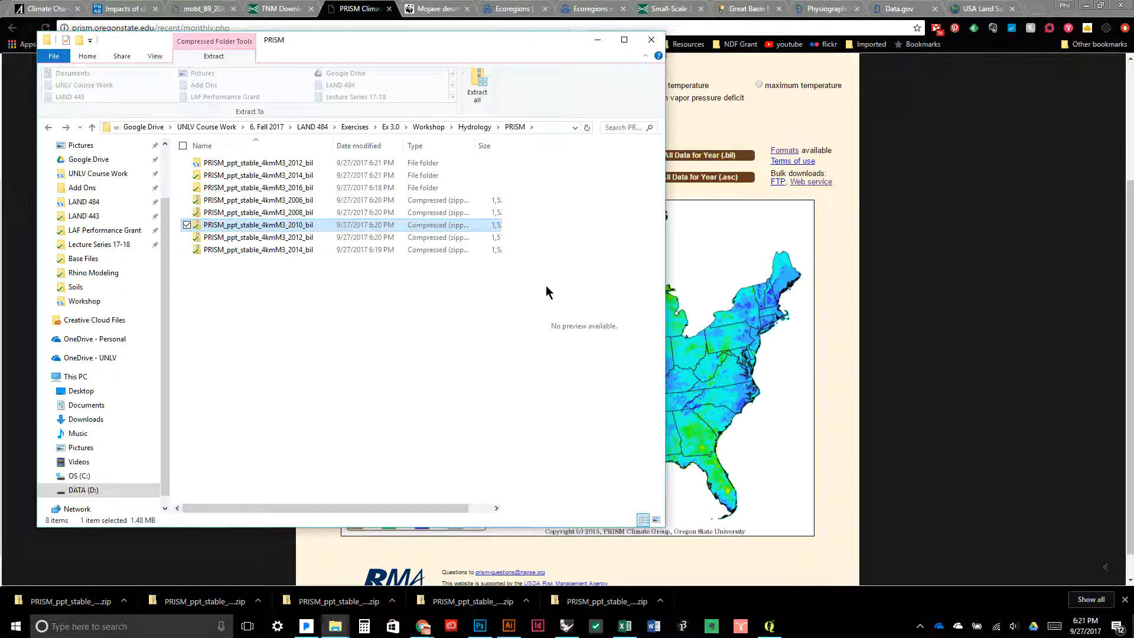
pyautogui.click(480, 95)
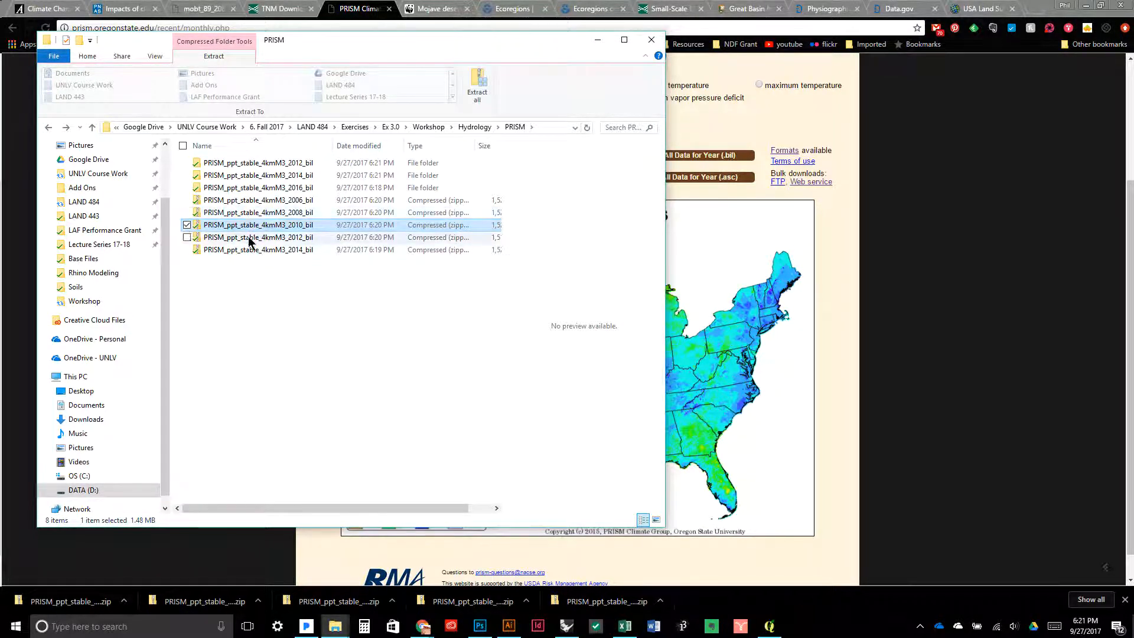
pyautogui.click(482, 94)
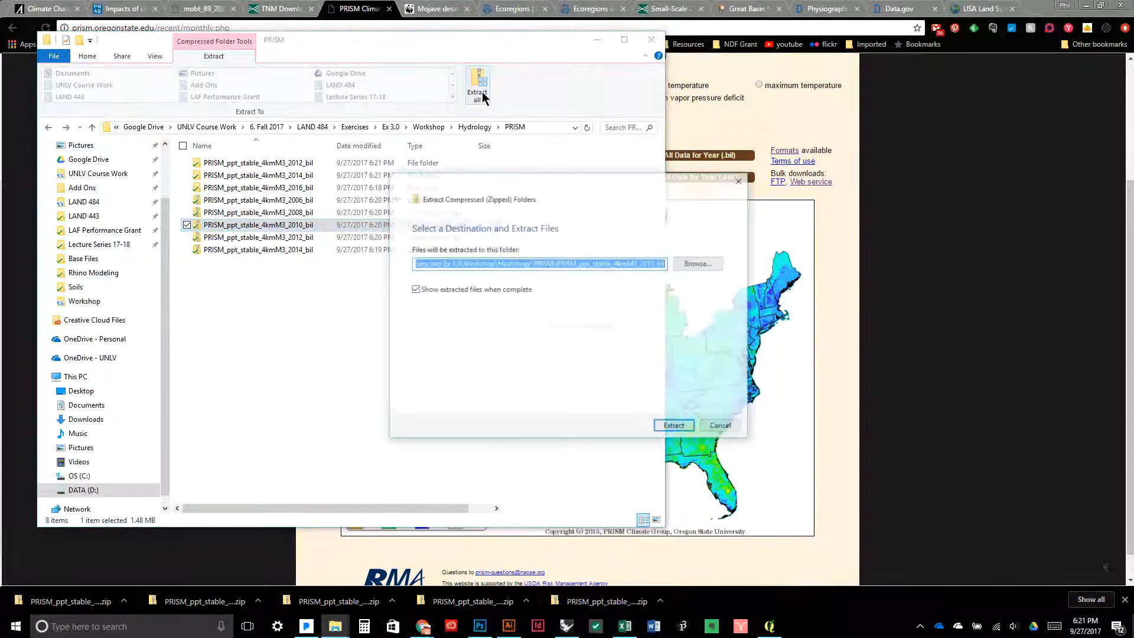
pyautogui.click(676, 427)
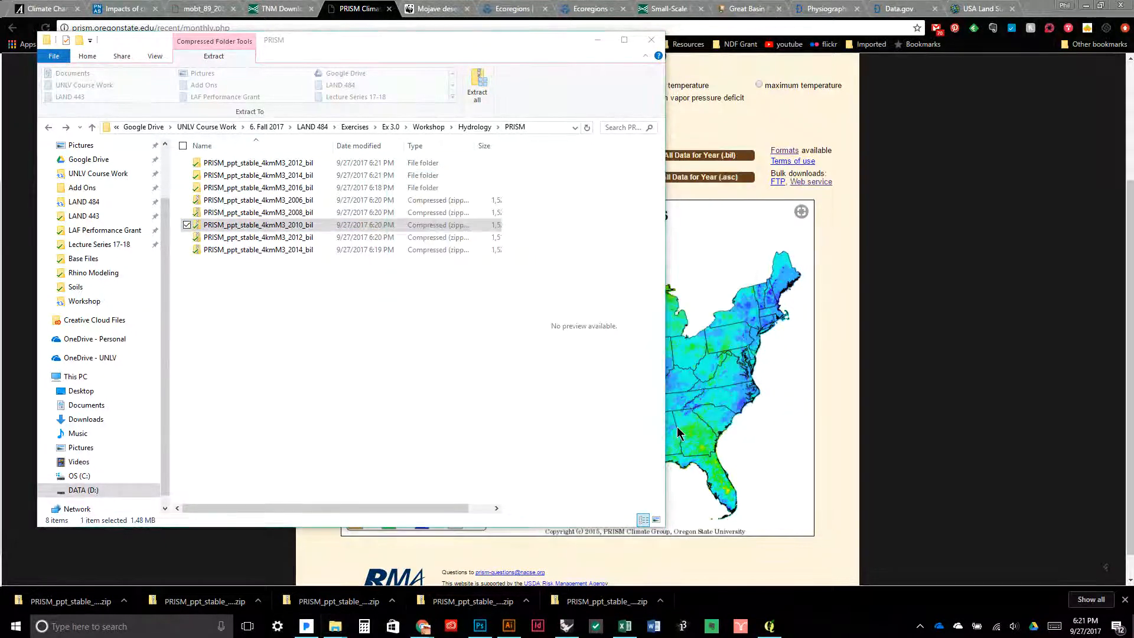
pyautogui.click(700, 87)
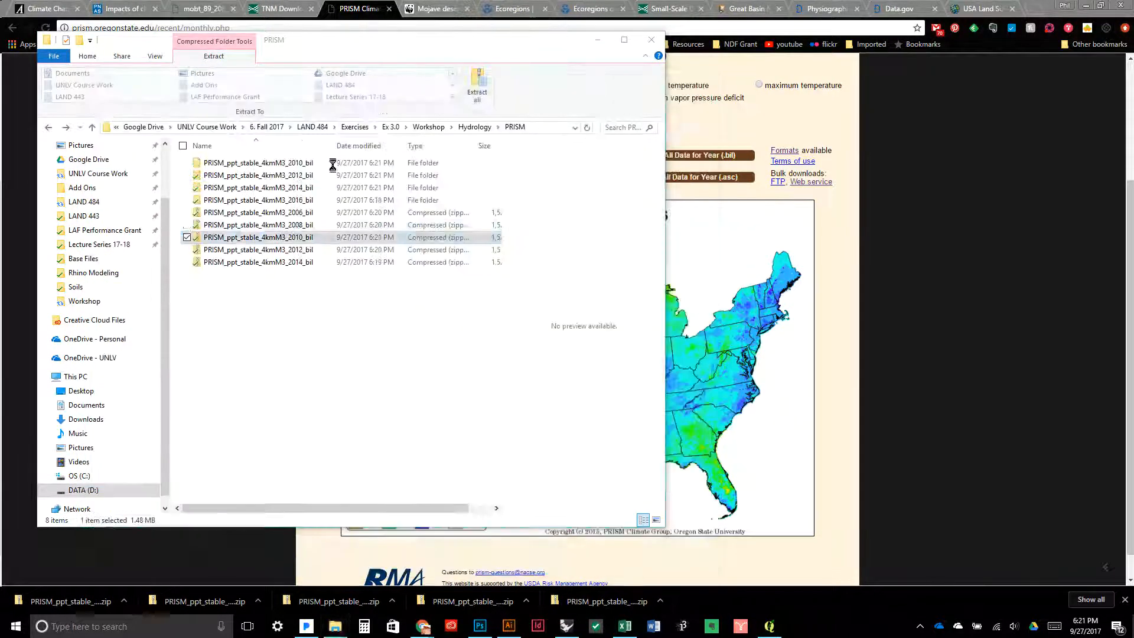
# Extract all files of the zipped PRISM_ppt_stable_4kmM3_2008_bil archive to its default folder and close the extracted folder's window
pyautogui.click(233, 225)
pyautogui.click(479, 93)
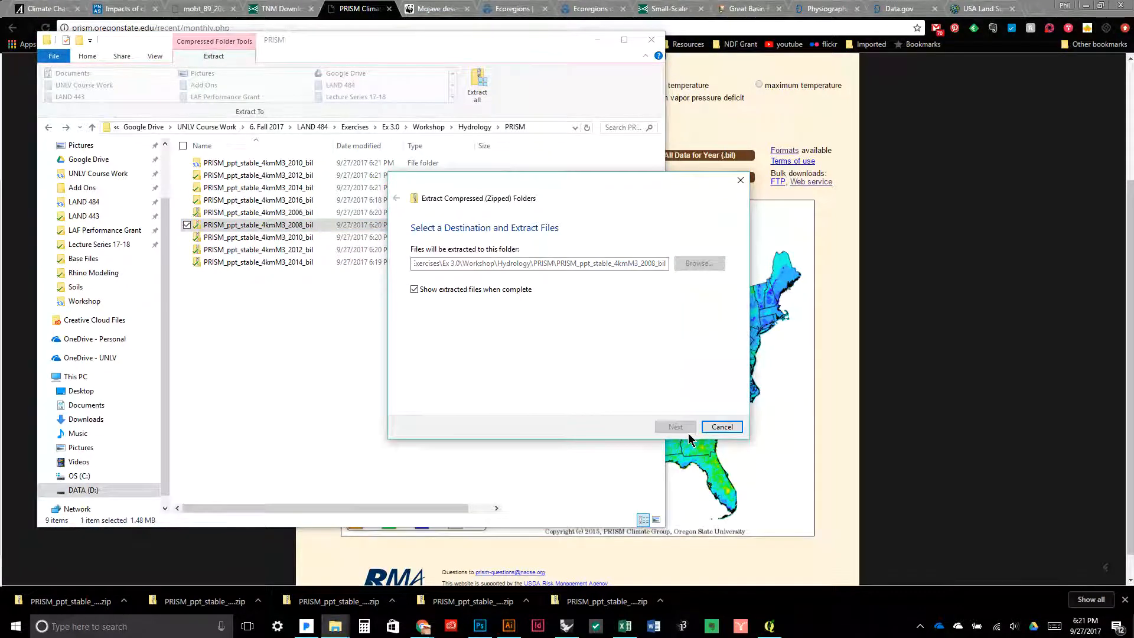
pyautogui.click(687, 431)
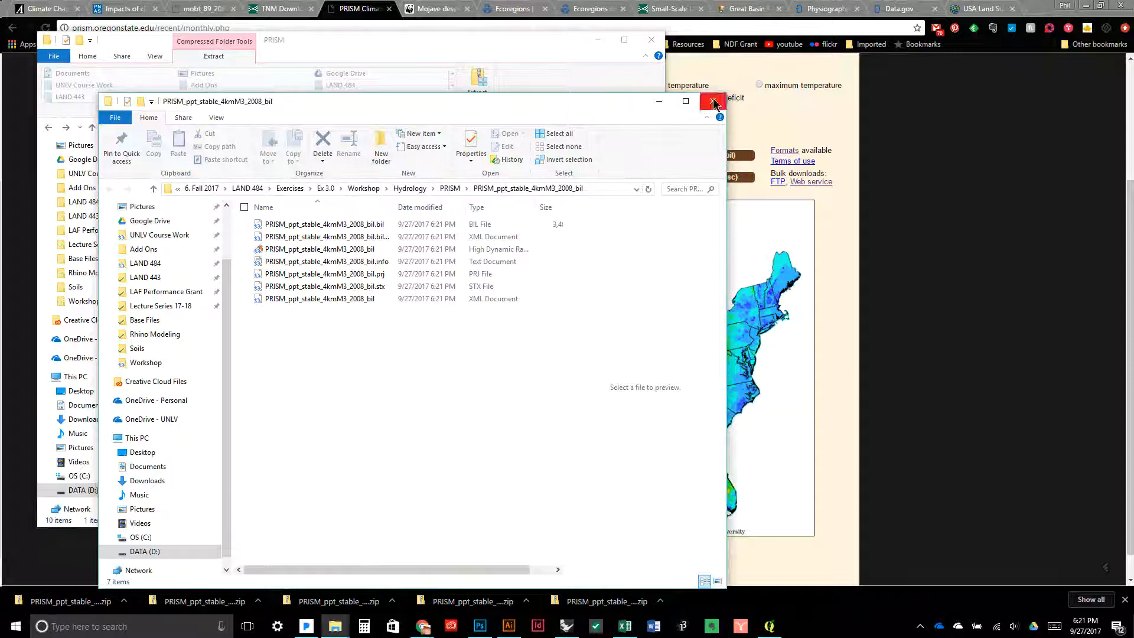
pyautogui.click(713, 101)
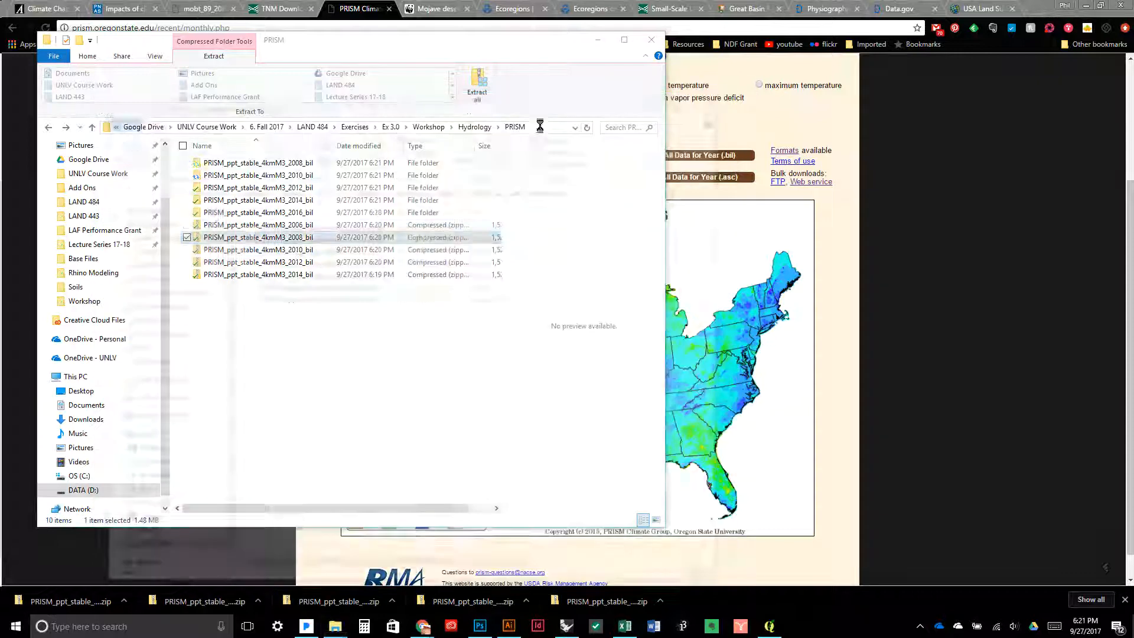
# Extract all files of the zipped PRISM_ppt_stable_4kmM3_2006_bil archive to its default folder and close the extracted folder's window
pyautogui.click(296, 226)
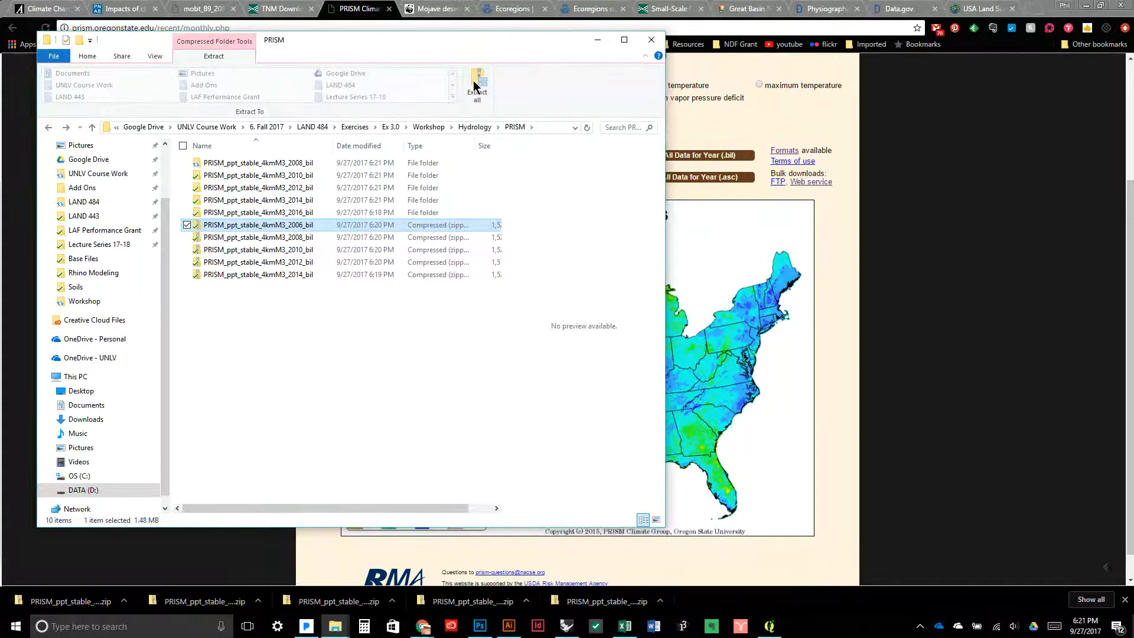
pyautogui.click(475, 85)
pyautogui.click(478, 89)
pyautogui.click(670, 427)
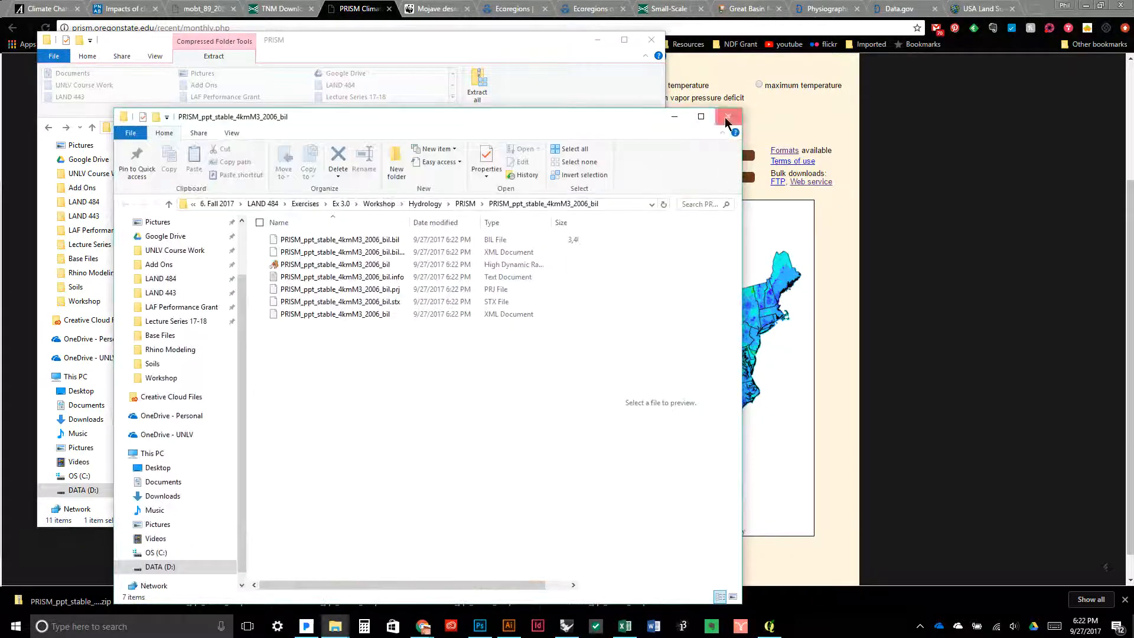
pyautogui.click(729, 114)
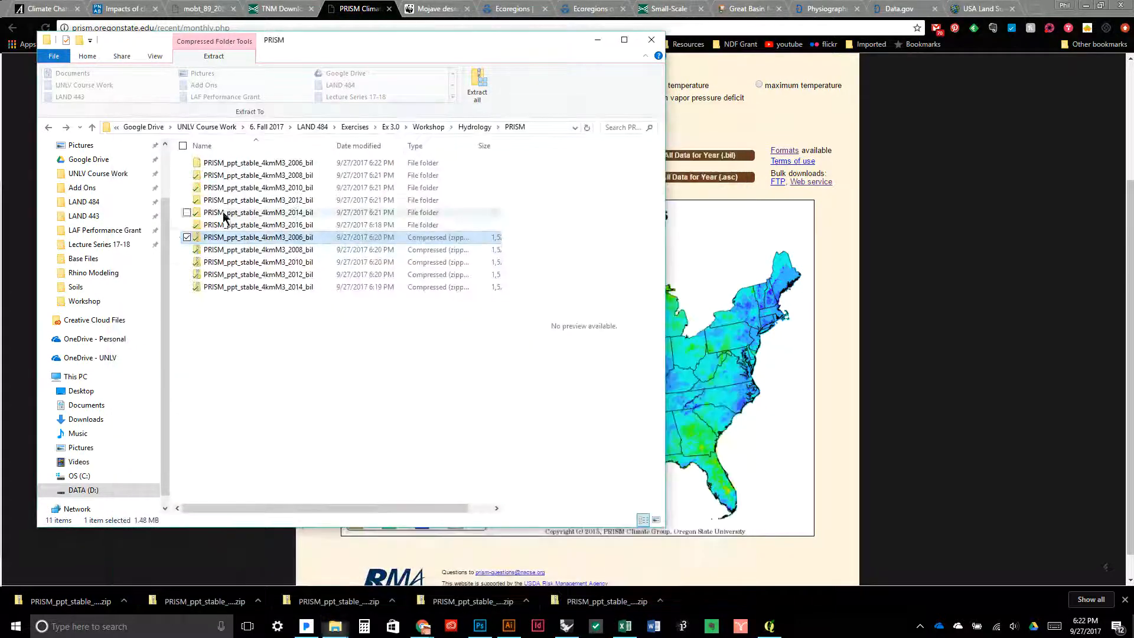
# Permanently delete the five zipped PRISM archives for 2006 through 2014, keeping the extracted folders
pyautogui.keyDown('shift'); pyautogui.click(260, 289); pyautogui.keyUp('shift')
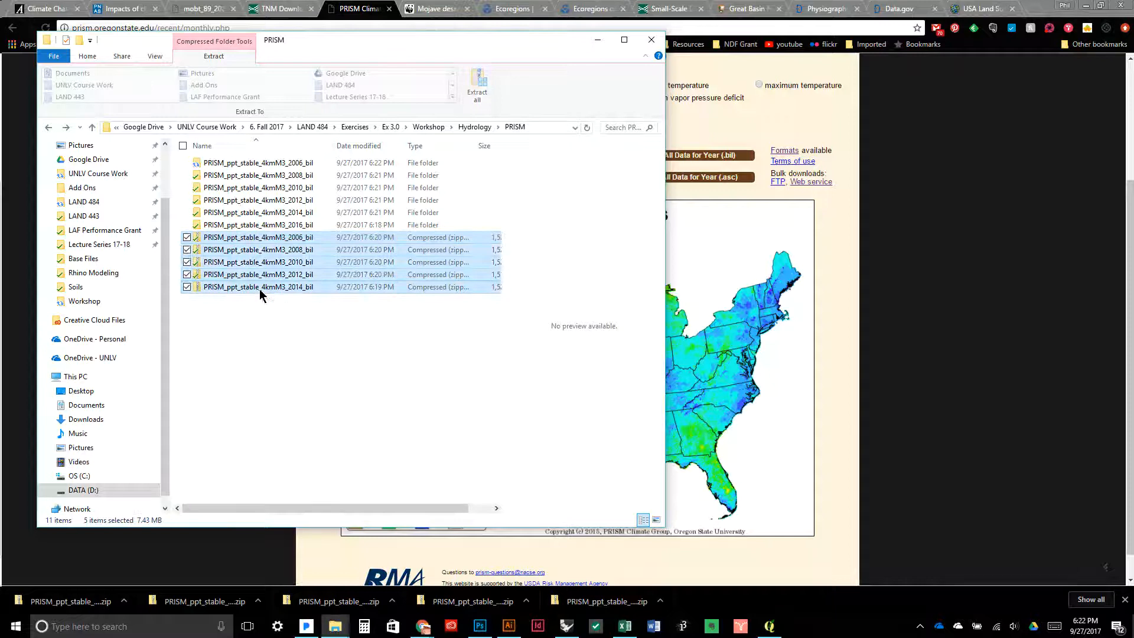
pyautogui.hotkey('shift', 'Delete')
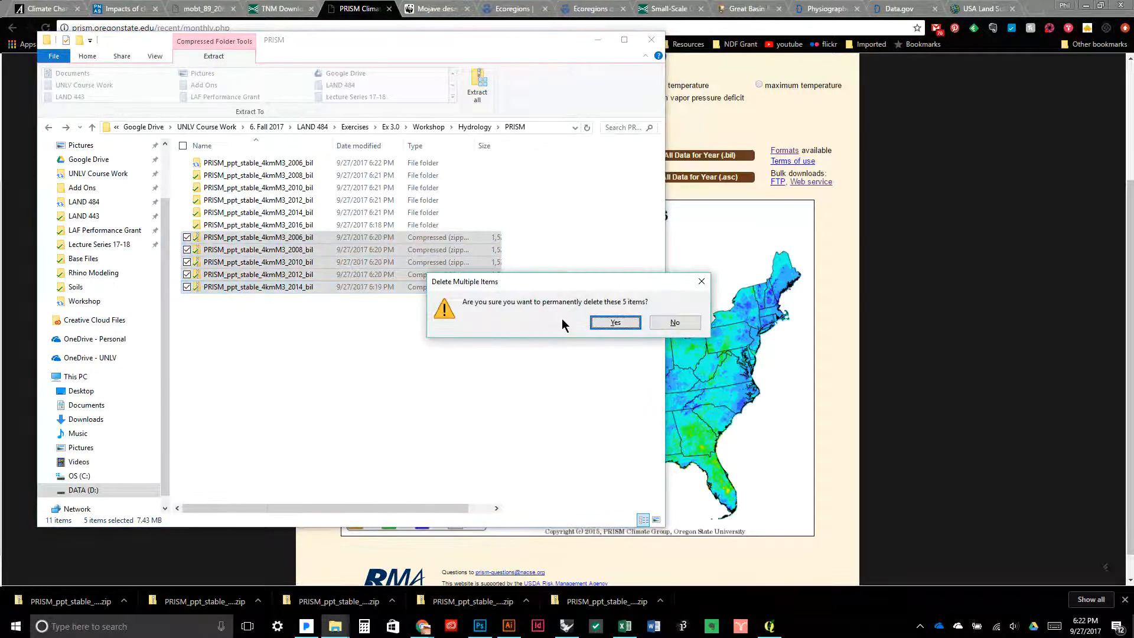
pyautogui.click(602, 321)
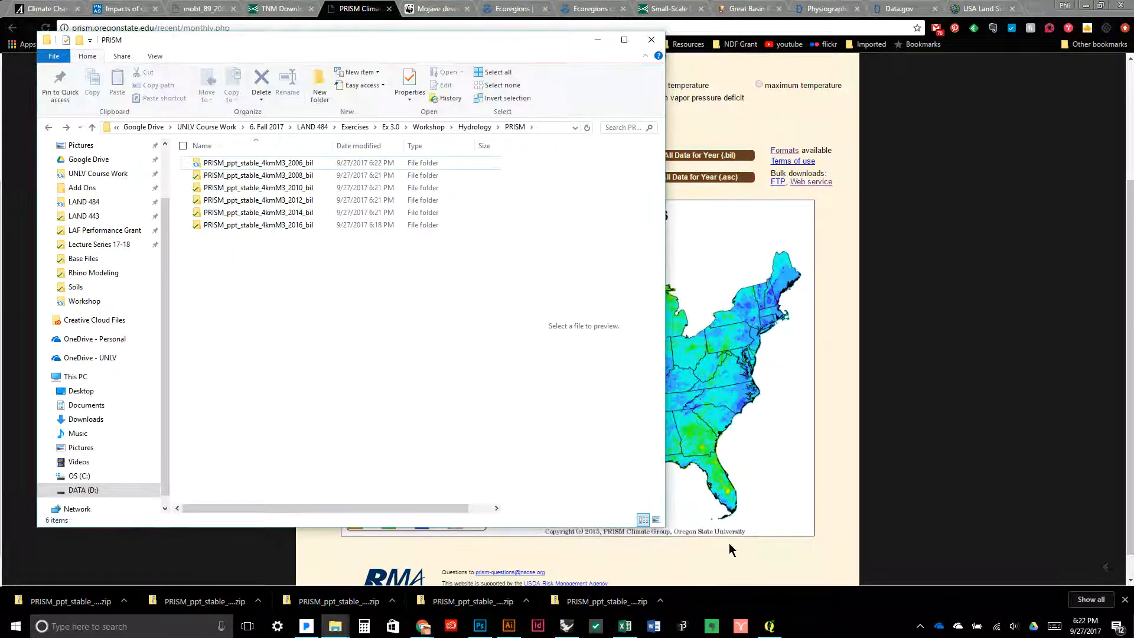
# Switch to the QGIS base map and remove the srgy48i200l raster layer from the project
pyautogui.click(769, 626)
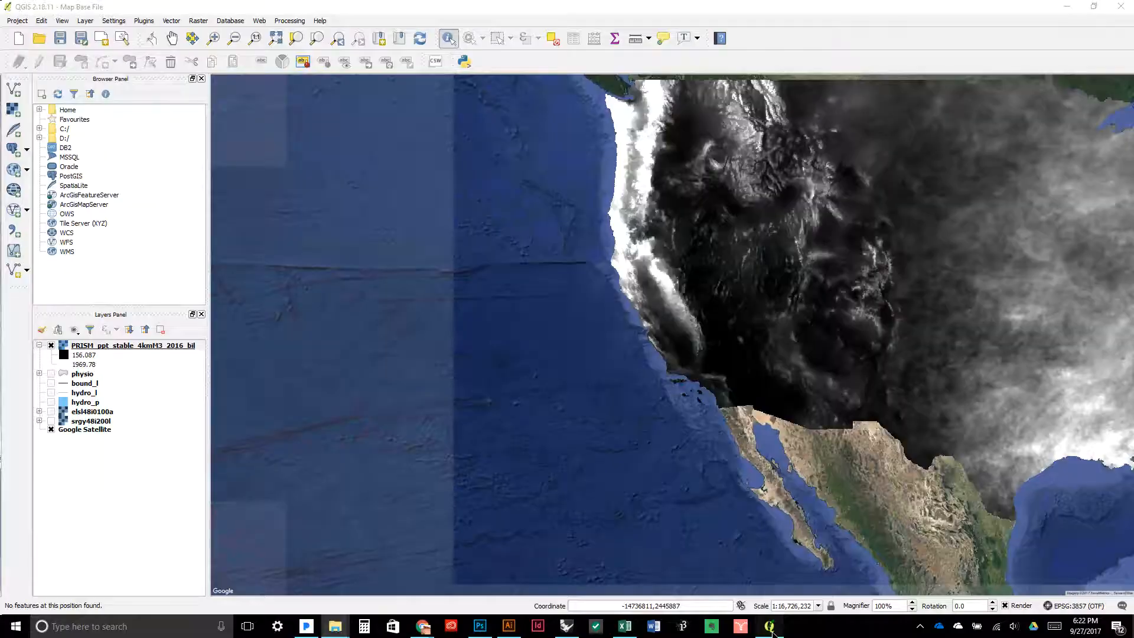
pyautogui.click(81, 421)
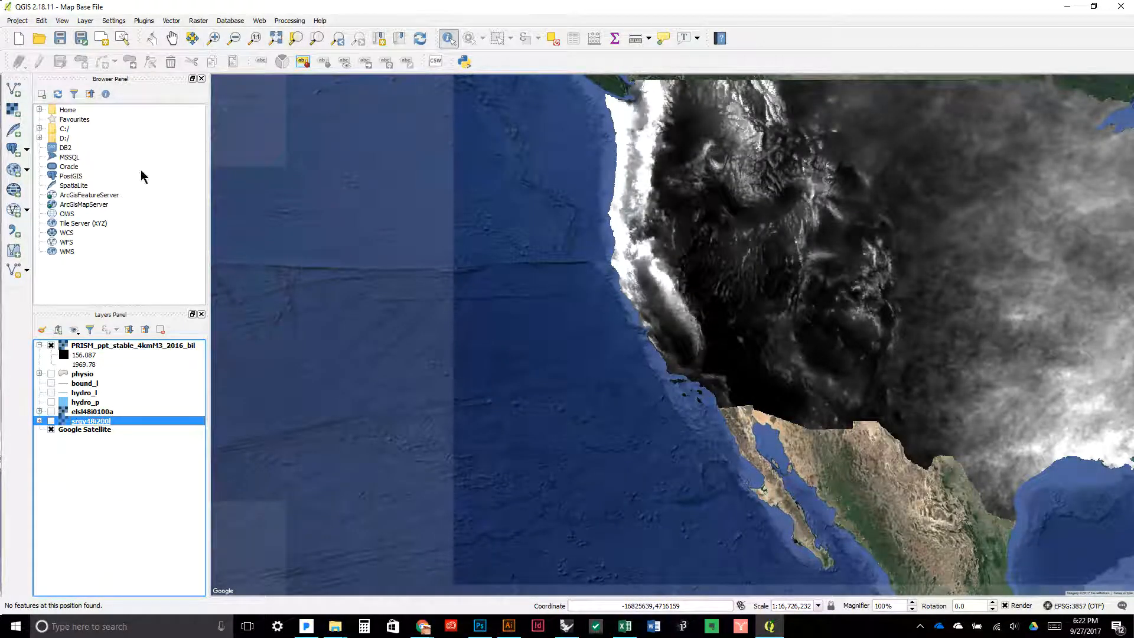
pyautogui.rightClick(108, 418)
pyautogui.click(148, 463)
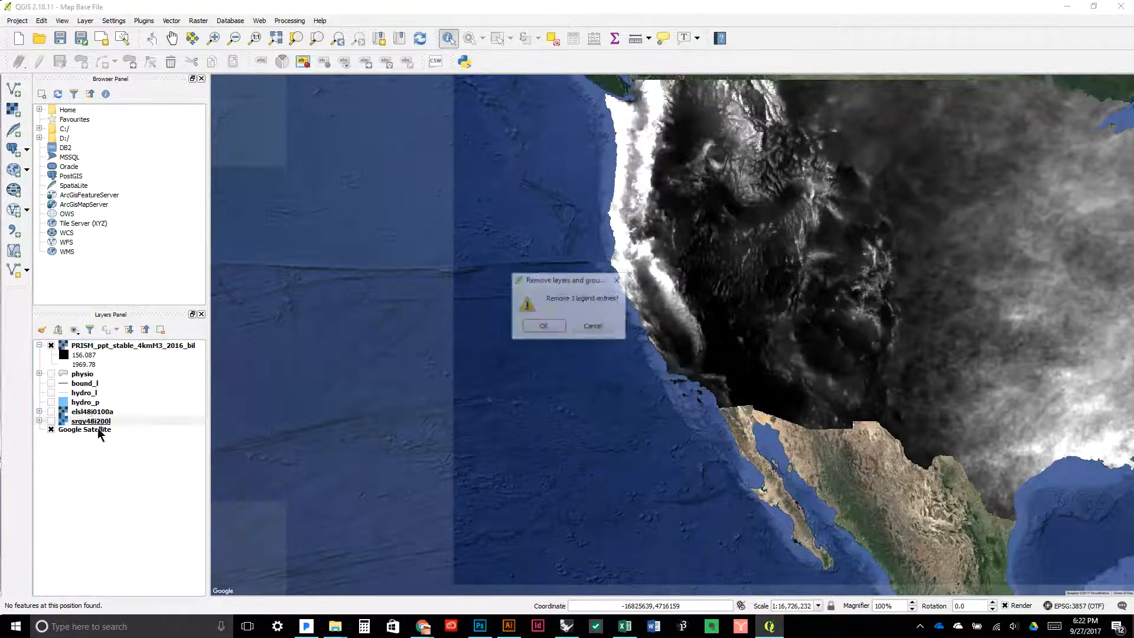
pyautogui.click(543, 326)
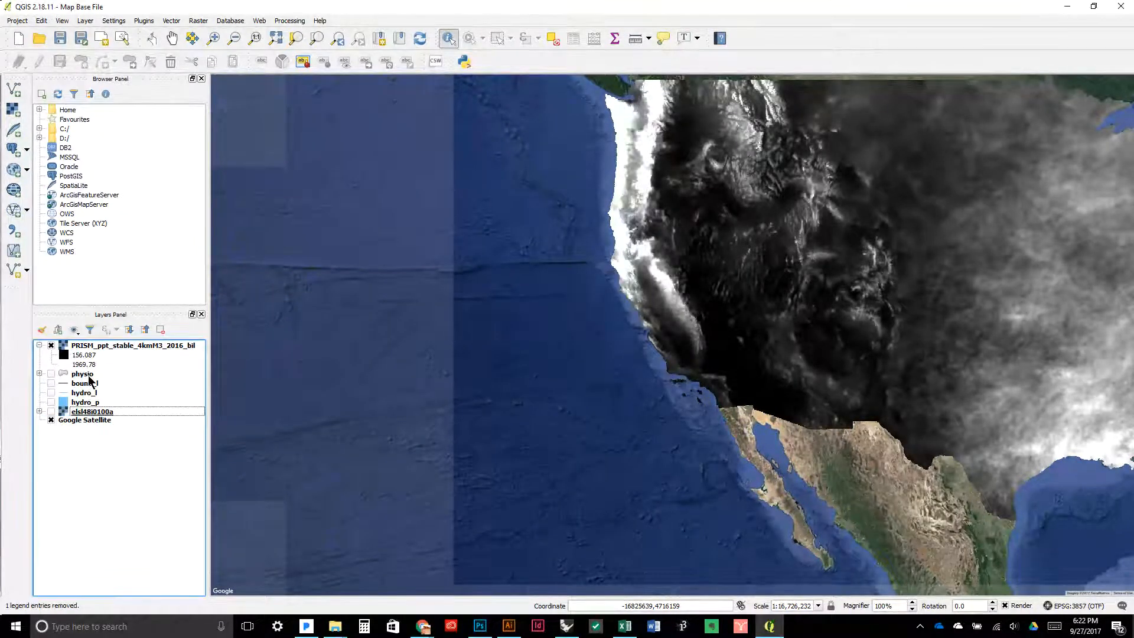
# Remove the physio layer from the project
pyautogui.click(89, 375)
pyautogui.rightClick(90, 377)
pyautogui.click(127, 421)
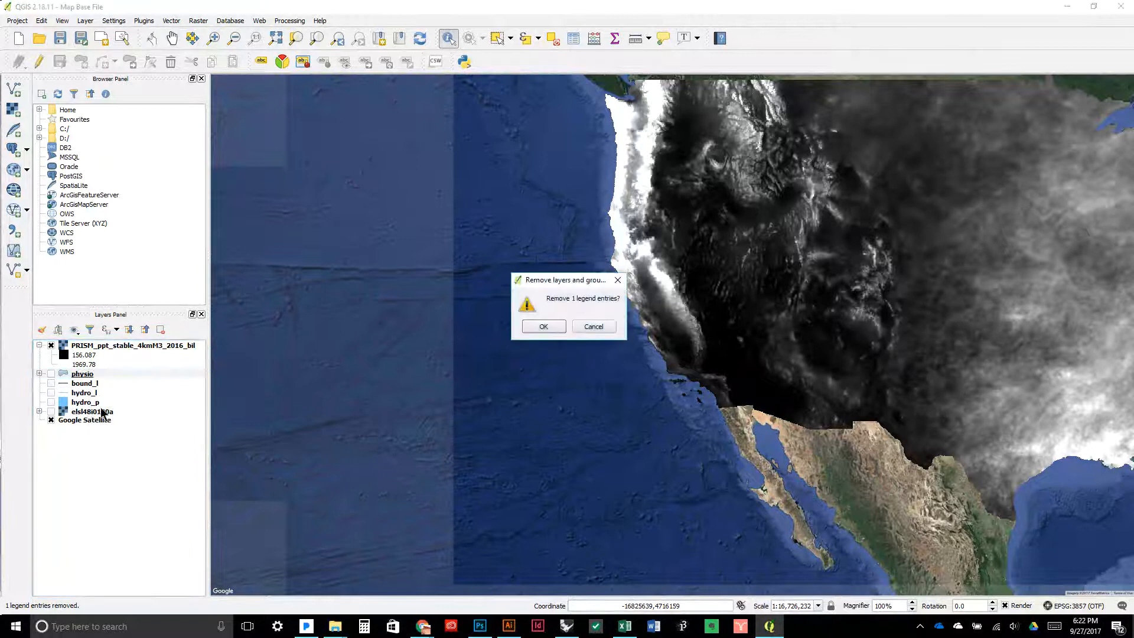
pyautogui.click(543, 327)
# Remove the elsl48i0100a raster layer from the project
pyautogui.click(88, 403)
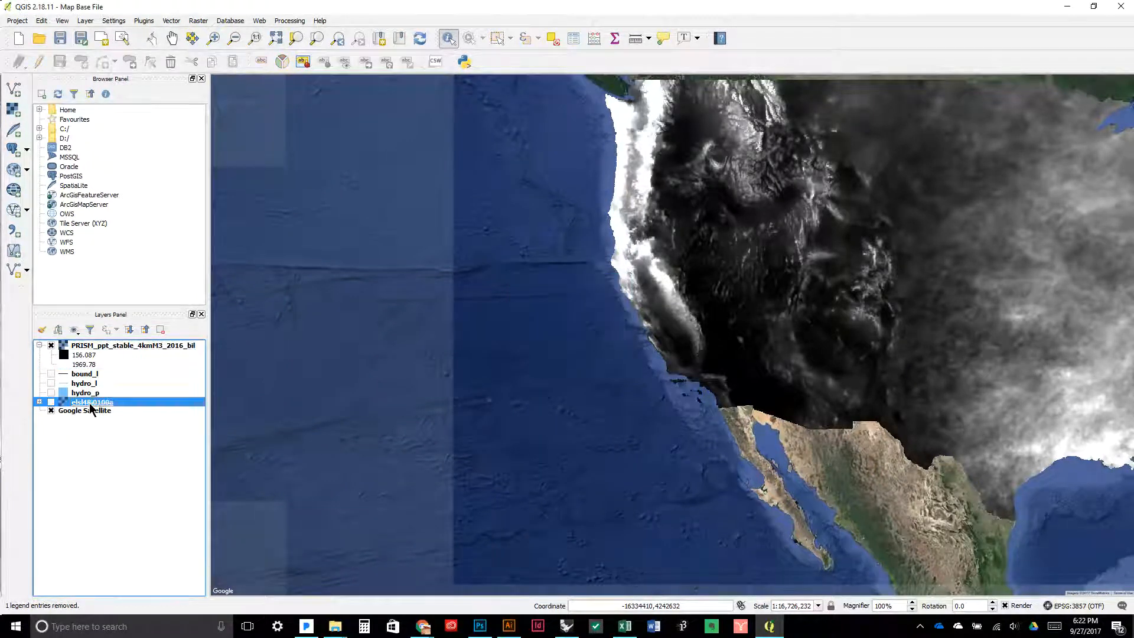
pyautogui.rightClick(90, 402)
pyautogui.click(139, 450)
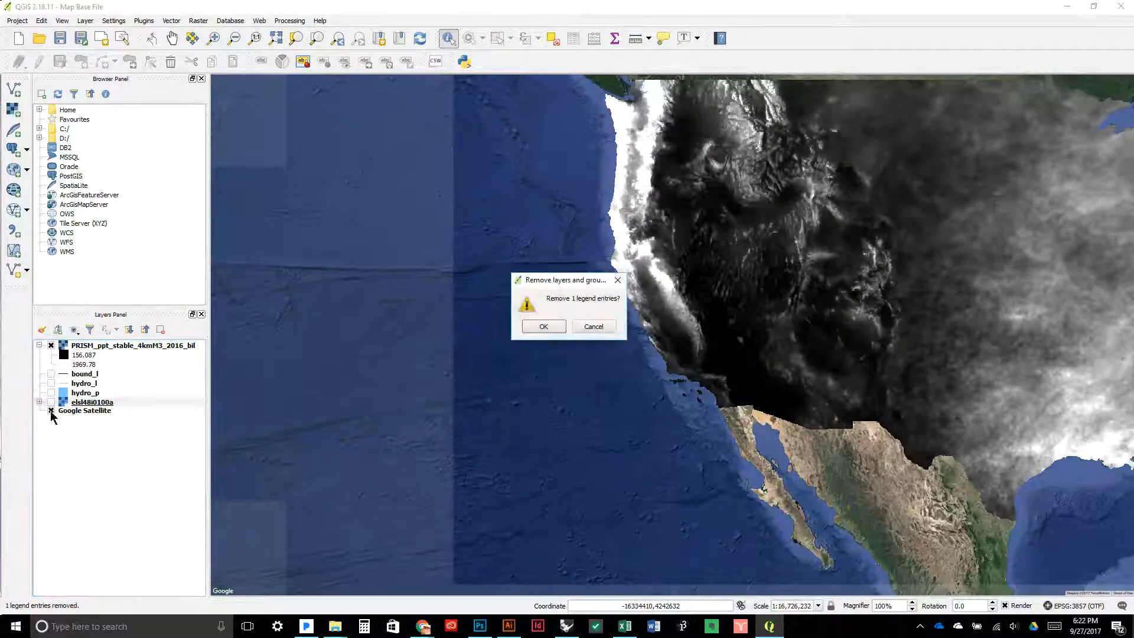
pyautogui.click(543, 326)
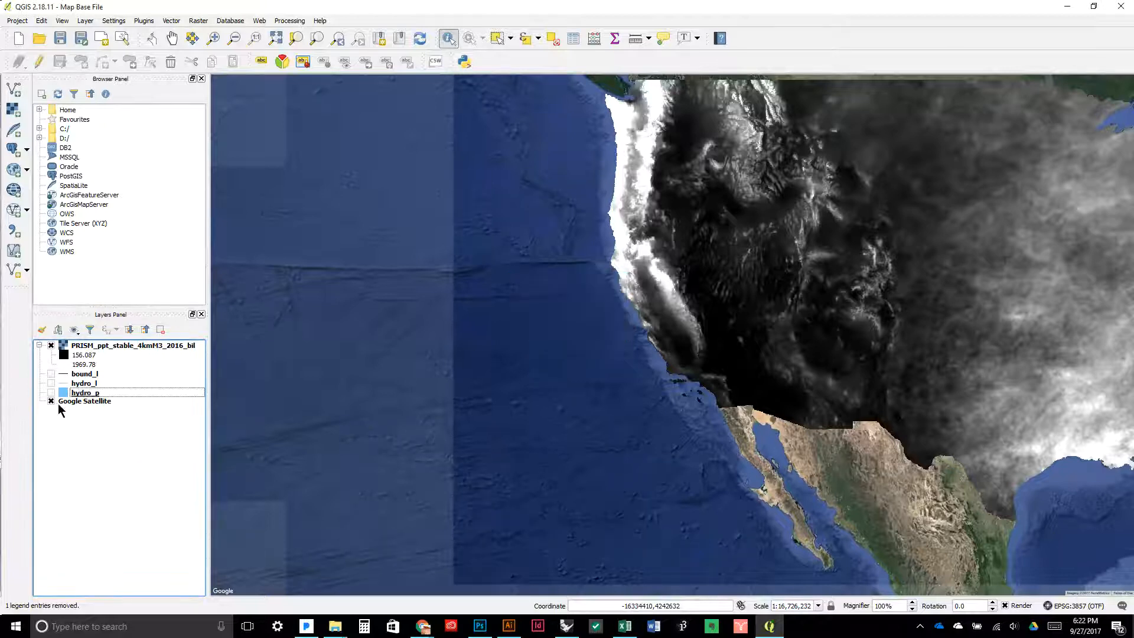
# Hide the Google Satellite layer so that only the 2016 PRISM raster is displayed across the United States
pyautogui.click(51, 401)
pyautogui.click(566, 303)
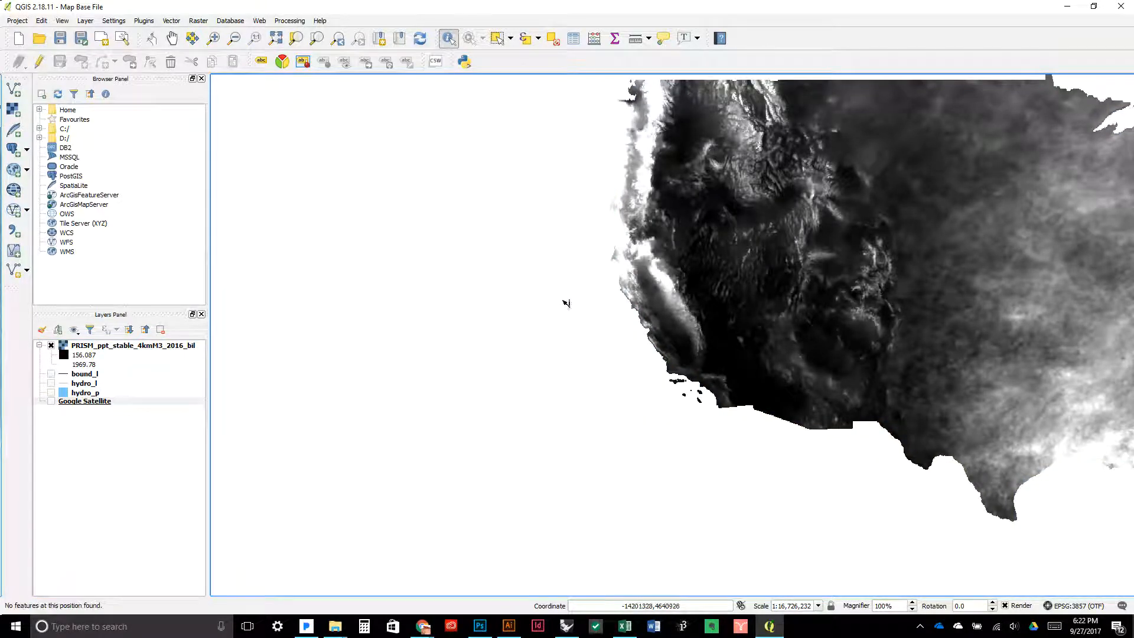
pyautogui.click(172, 38)
pyautogui.moveTo(792, 183); pyautogui.dragTo(507, 201)
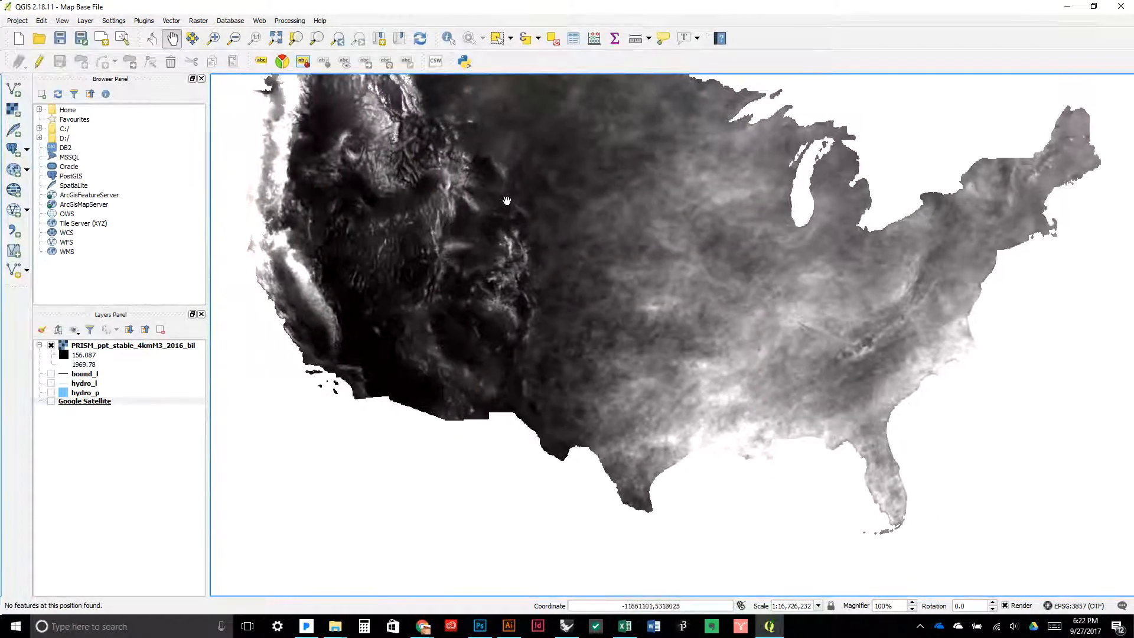
# Rename the PRISM_ppt_stable_4kmM3_2016_bil layer as Precip 2016
pyautogui.click(115, 346)
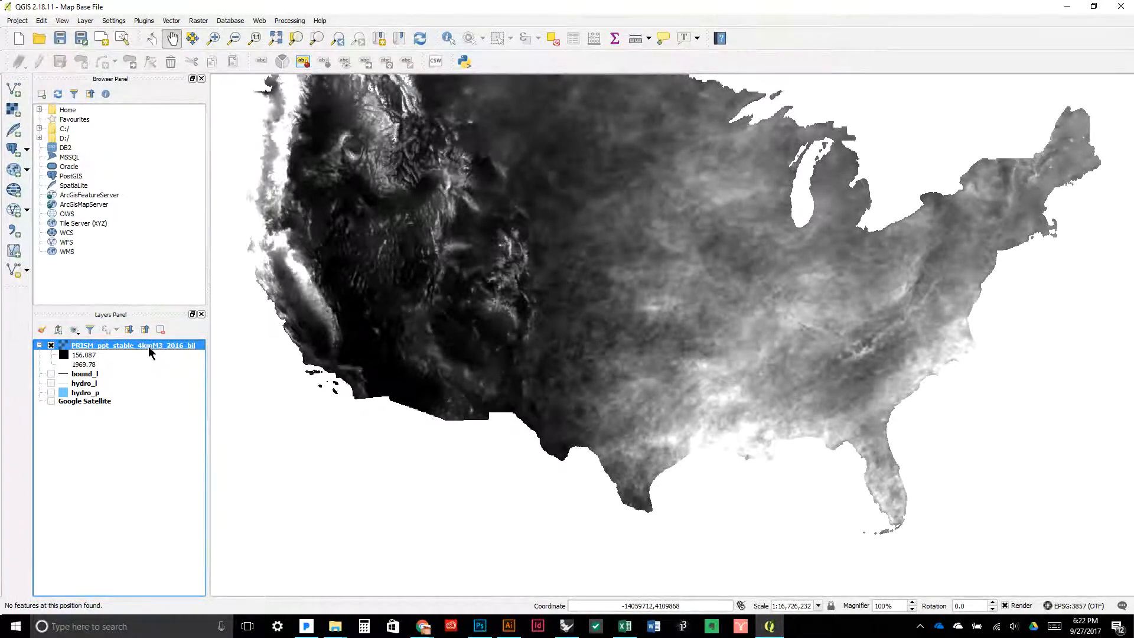
pyautogui.rightClick(149, 351)
pyautogui.click(206, 527)
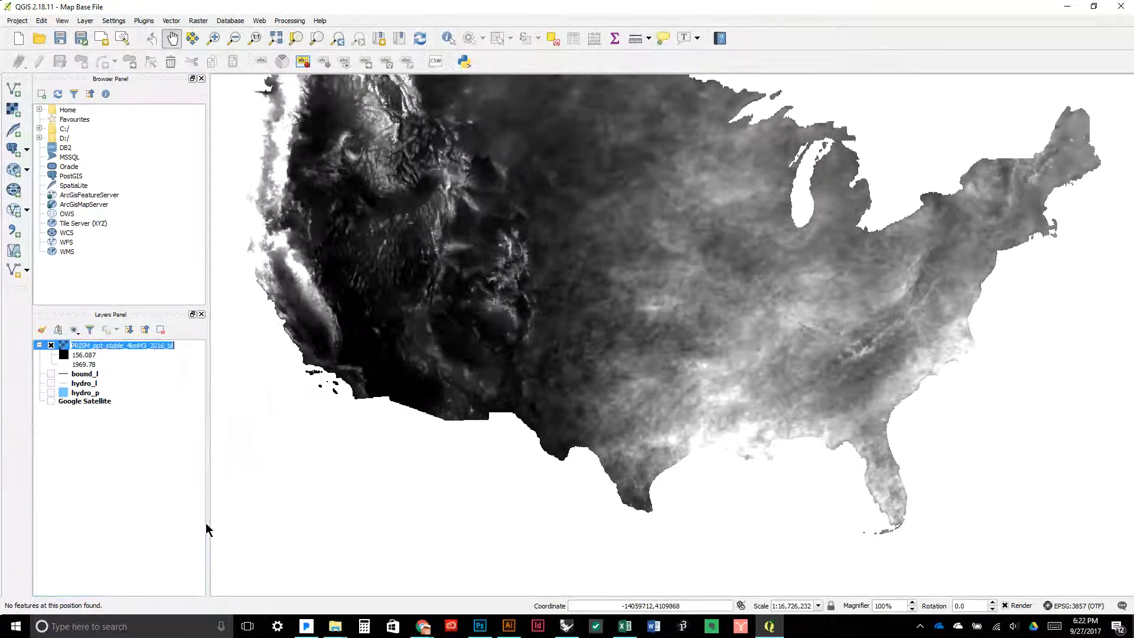
pyautogui.write('Pr')
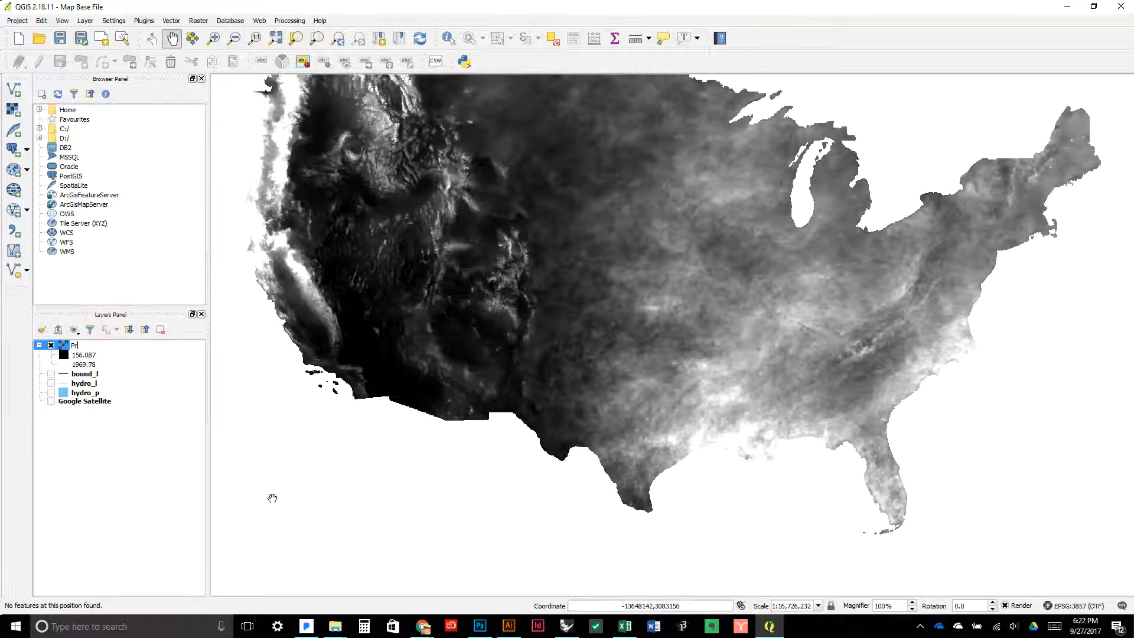
pyautogui.write('ecip 2016')
pyautogui.press('Return')
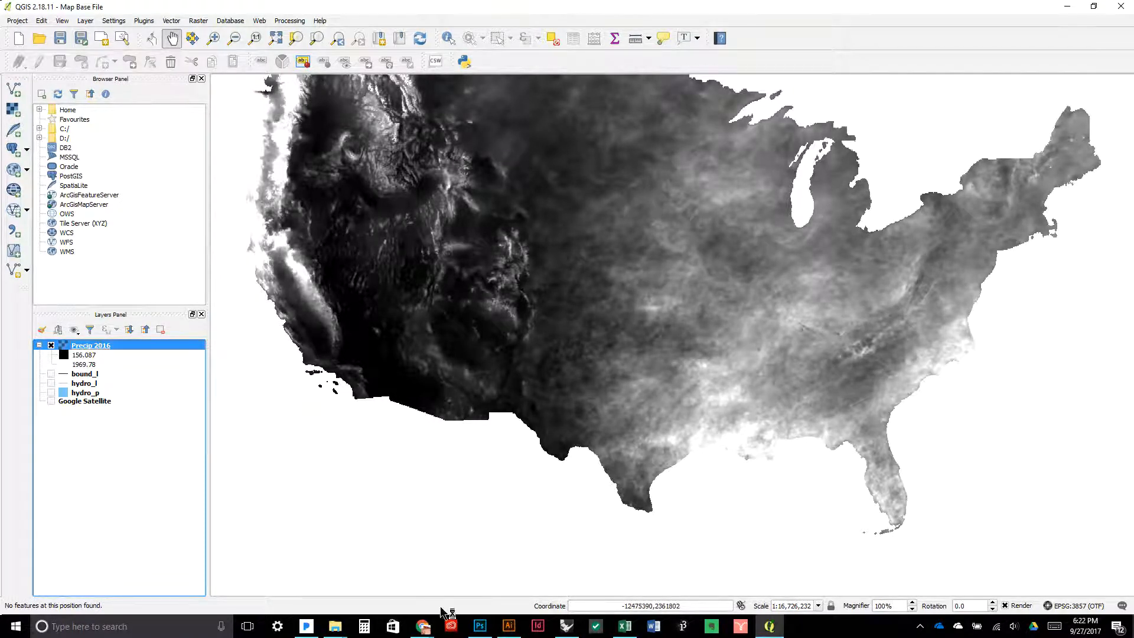
# Switch to the PRISM web page in Chrome, display the 2016 annual precipitation map and dismiss the downloads bar
pyautogui.moveTo(450, 159); pyautogui.dragTo(510, 210)
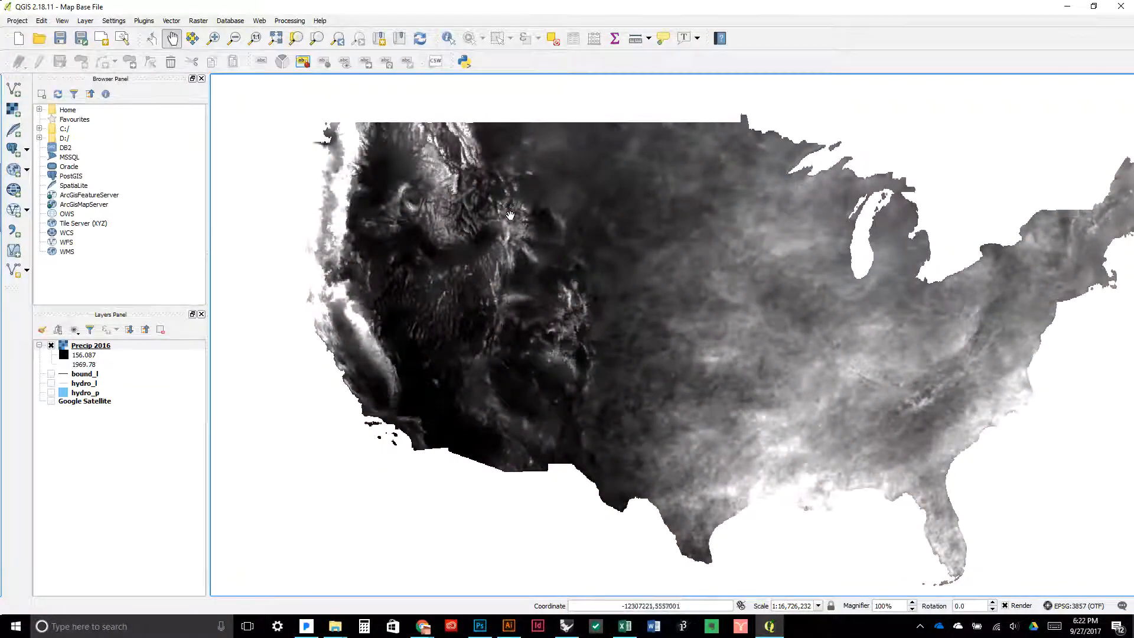
pyautogui.click(423, 626)
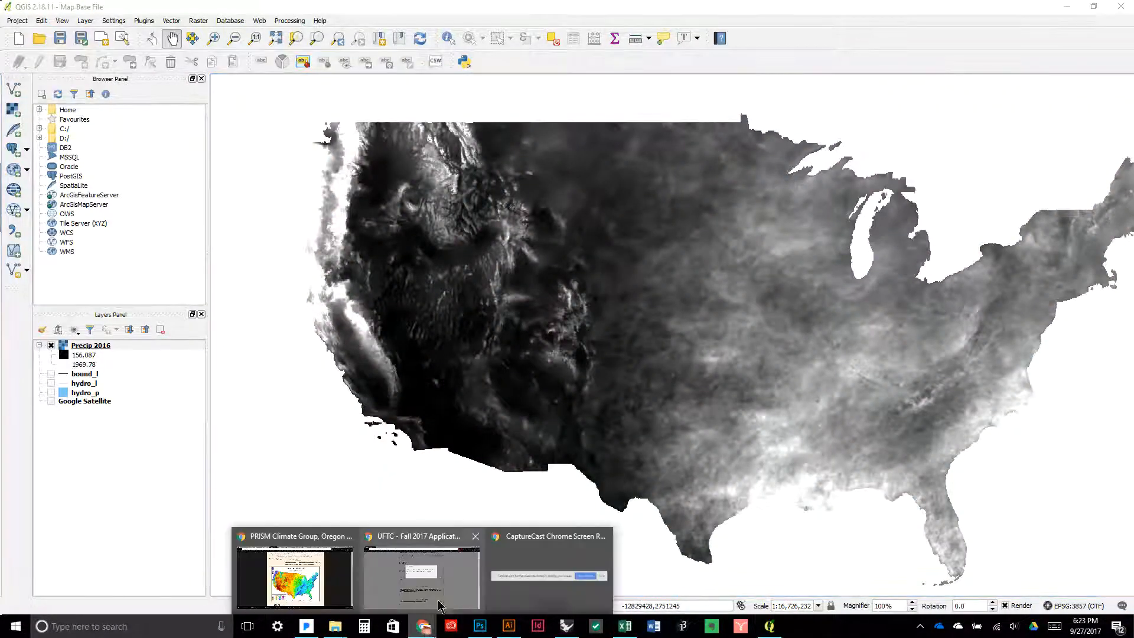
pyautogui.click(295, 570)
pyautogui.click(409, 118)
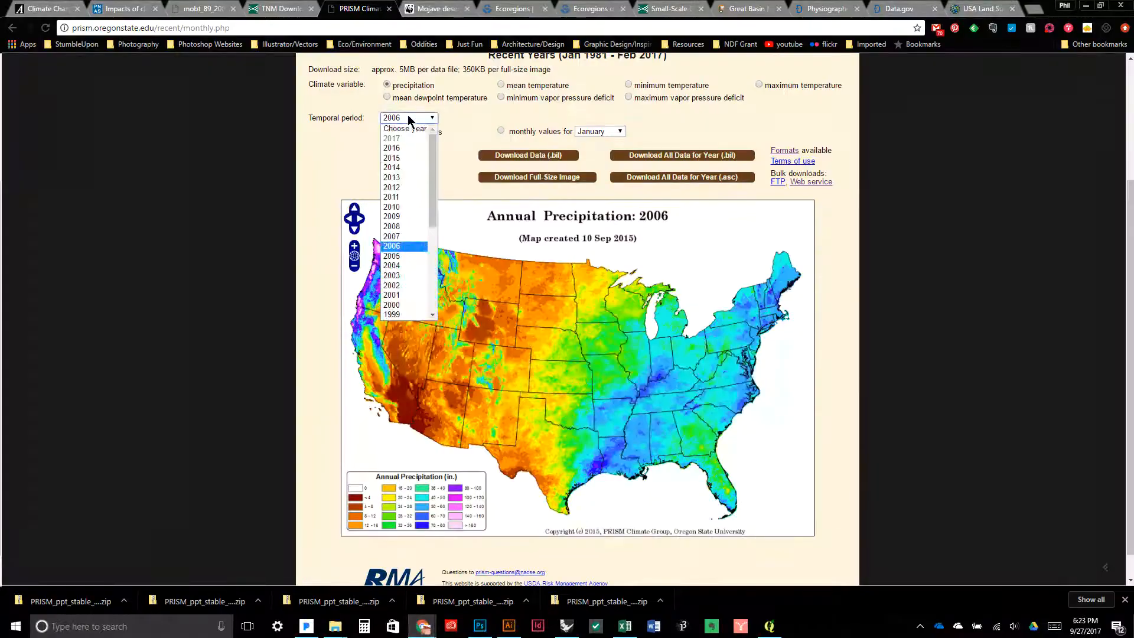
pyautogui.click(398, 152)
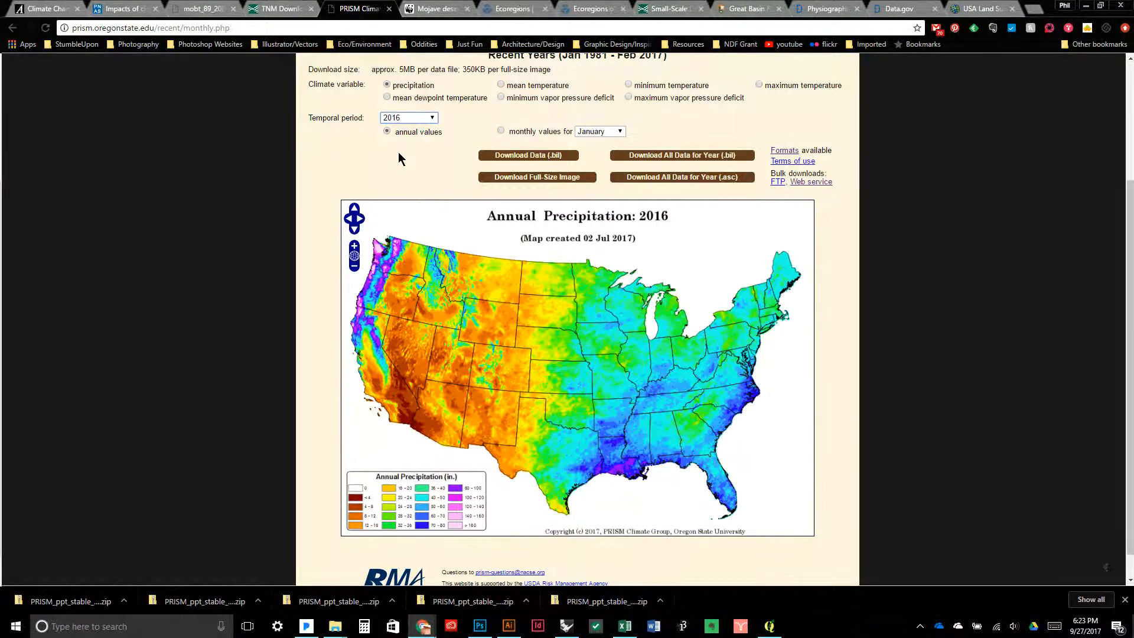
pyautogui.click(1124, 601)
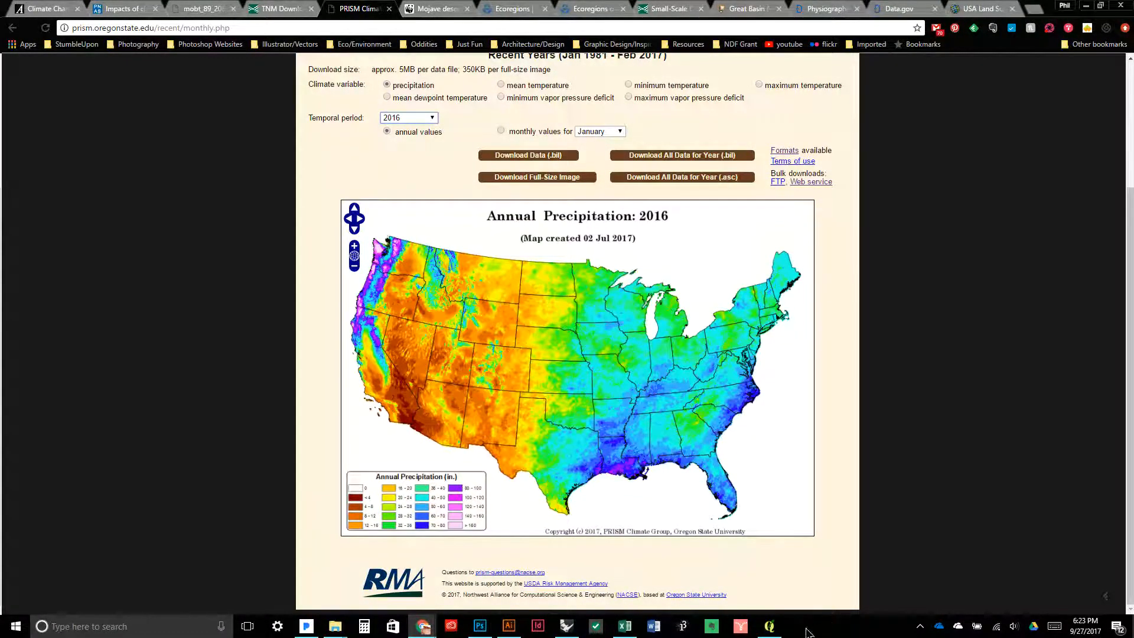
# Examine the Precip 2016 layer's minimum and maximum values in QGIS and compare them with the PRISM web map's inch legend
pyautogui.click(769, 626)
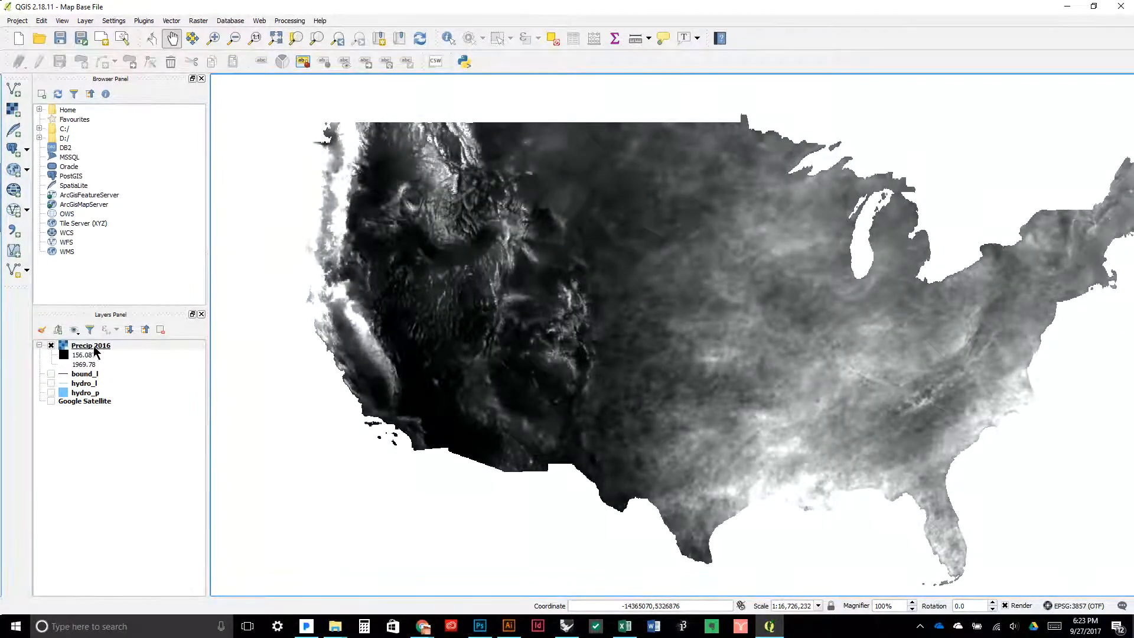
pyautogui.click(112, 356)
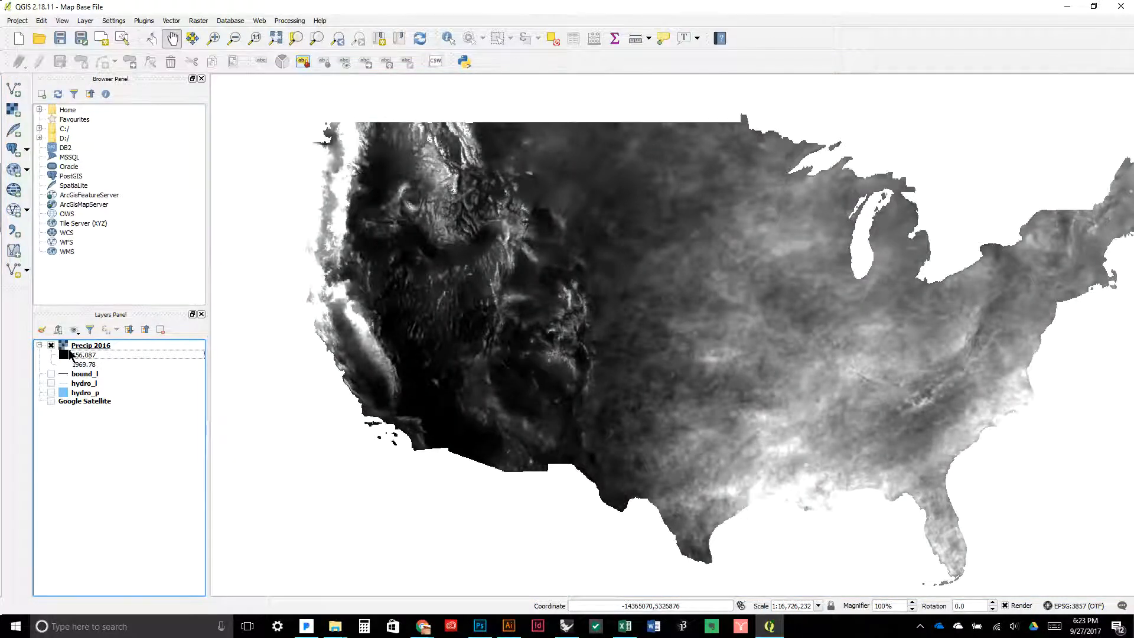
pyautogui.click(106, 346)
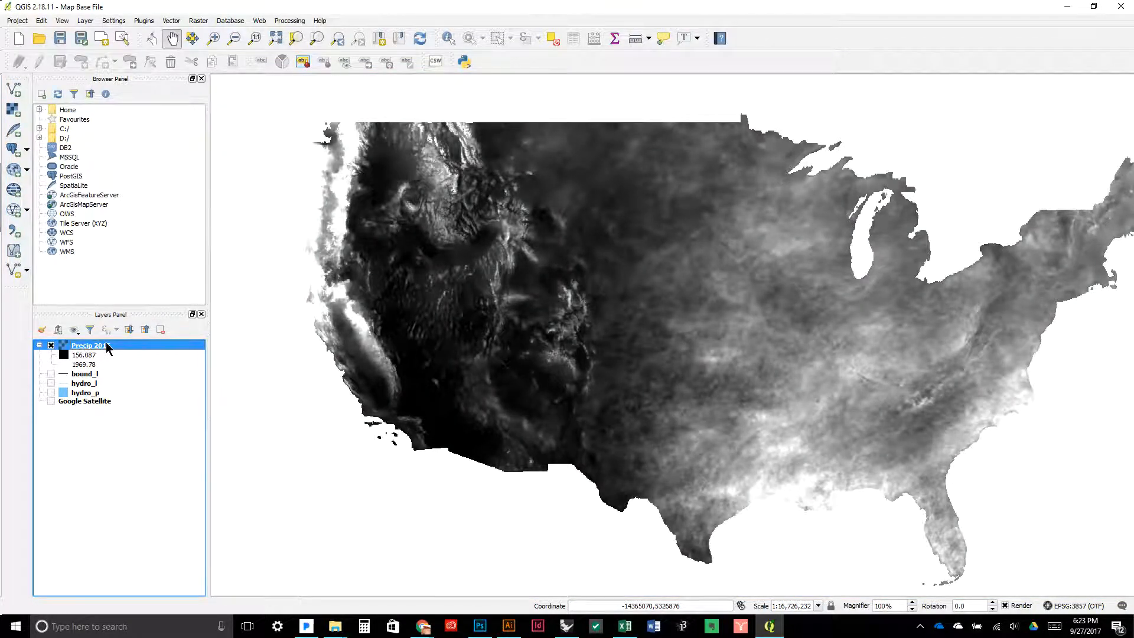
pyautogui.click(84, 364)
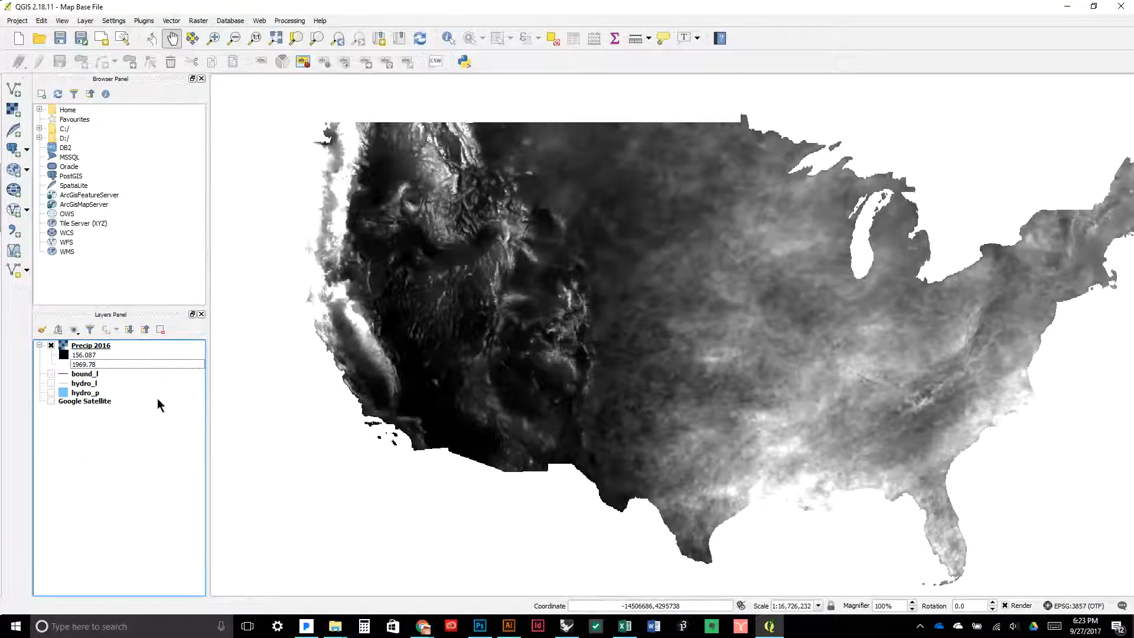
pyautogui.moveTo(423, 626)
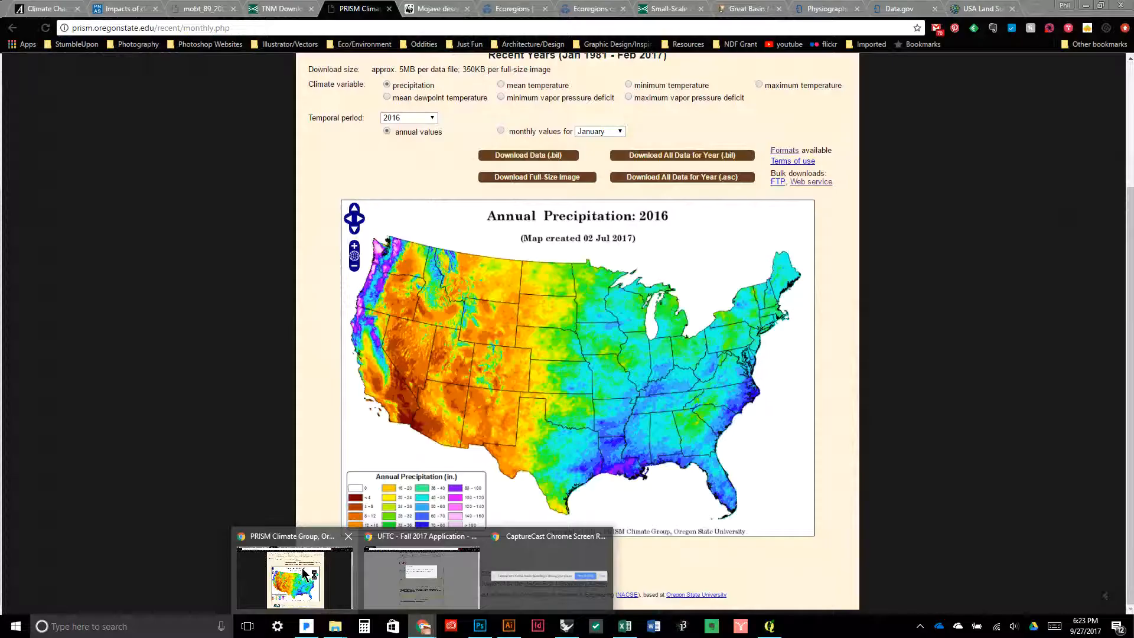
pyautogui.click(303, 569)
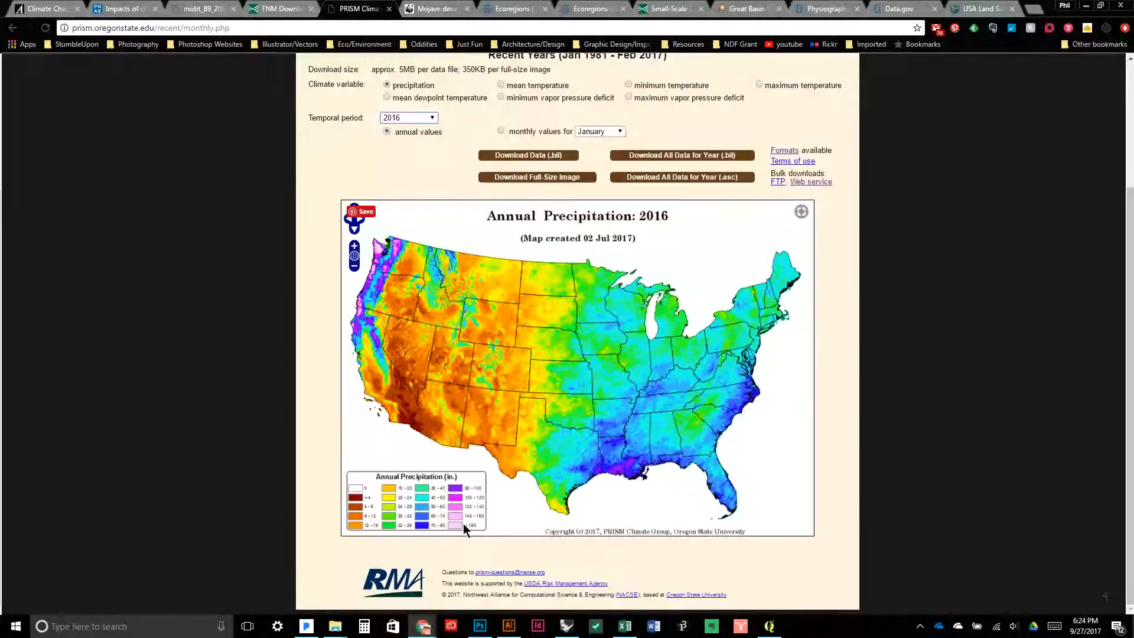
# Search the web for a millimeter to inches converter in a new tab and convert 160 inches to millimetres
pyautogui.click(1033, 10)
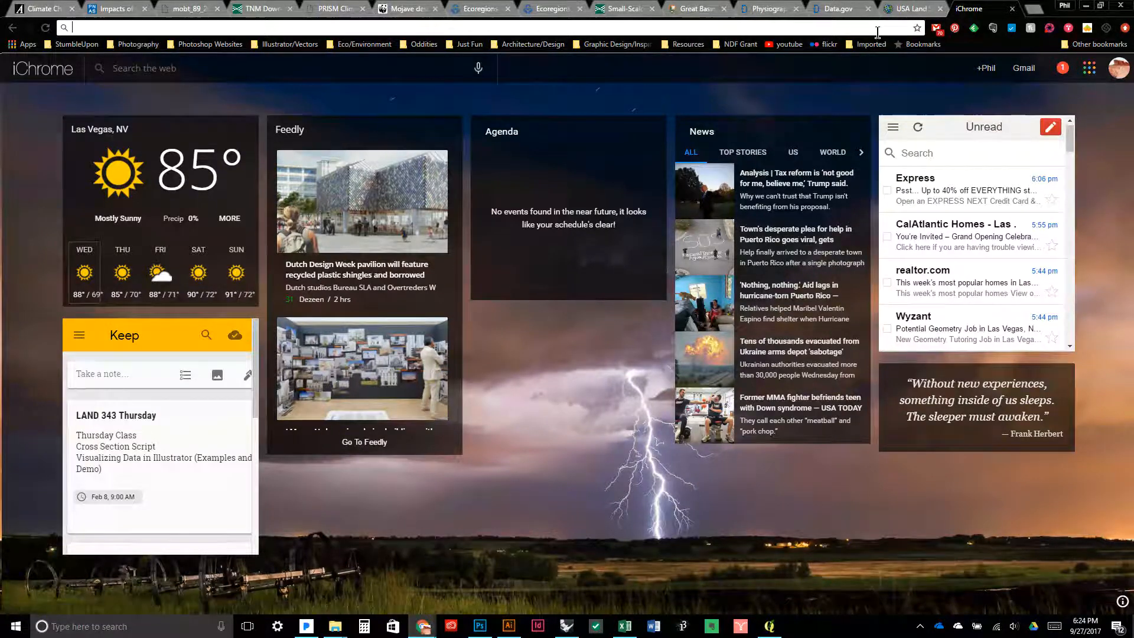
pyautogui.write('millim')
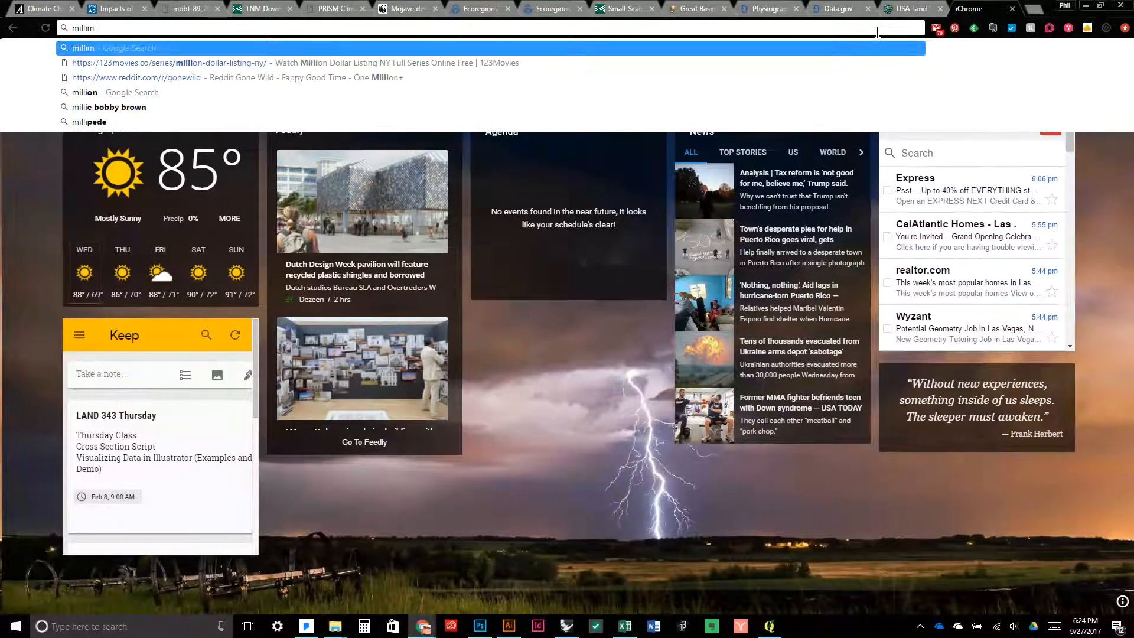
pyautogui.press('Down')
pyautogui.press('Down')
pyautogui.press('Return')
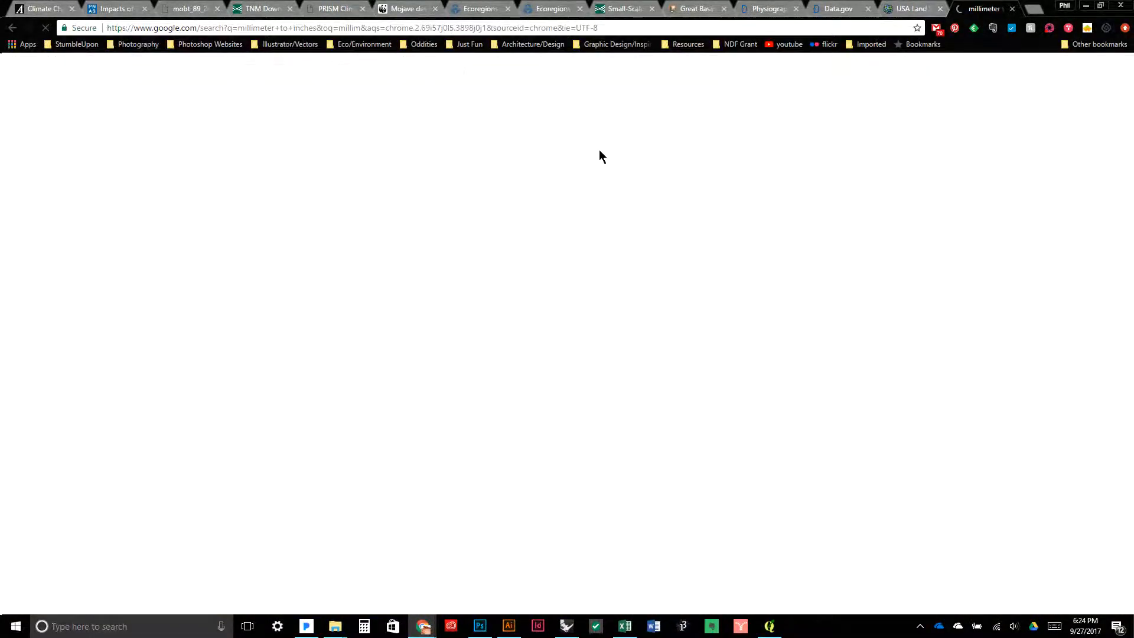
pyautogui.click(263, 211)
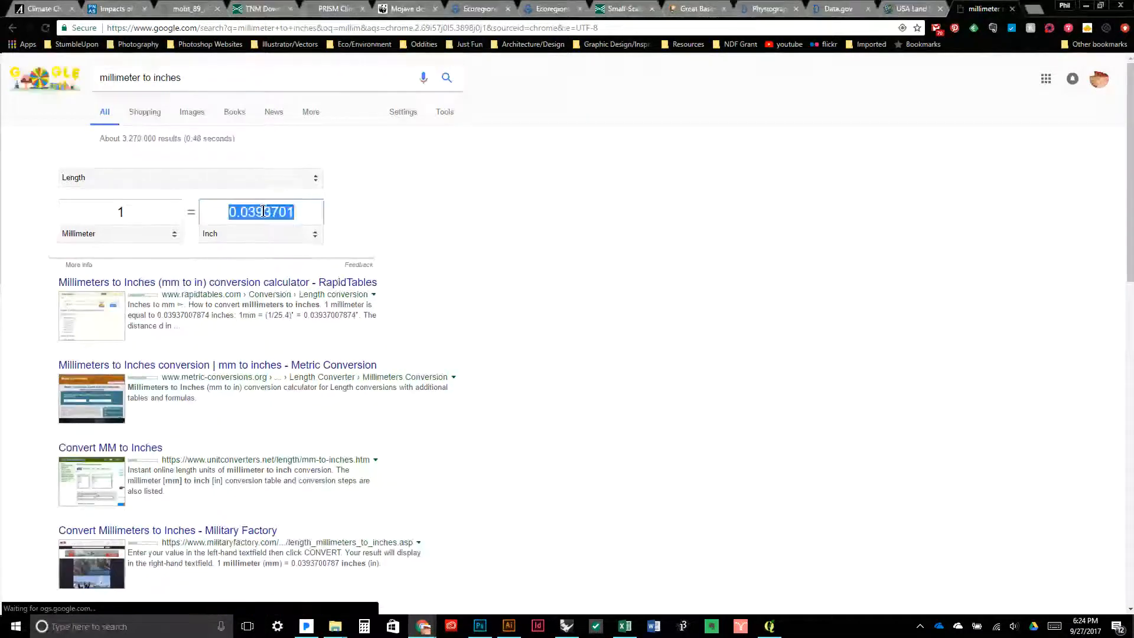
pyautogui.write('160')
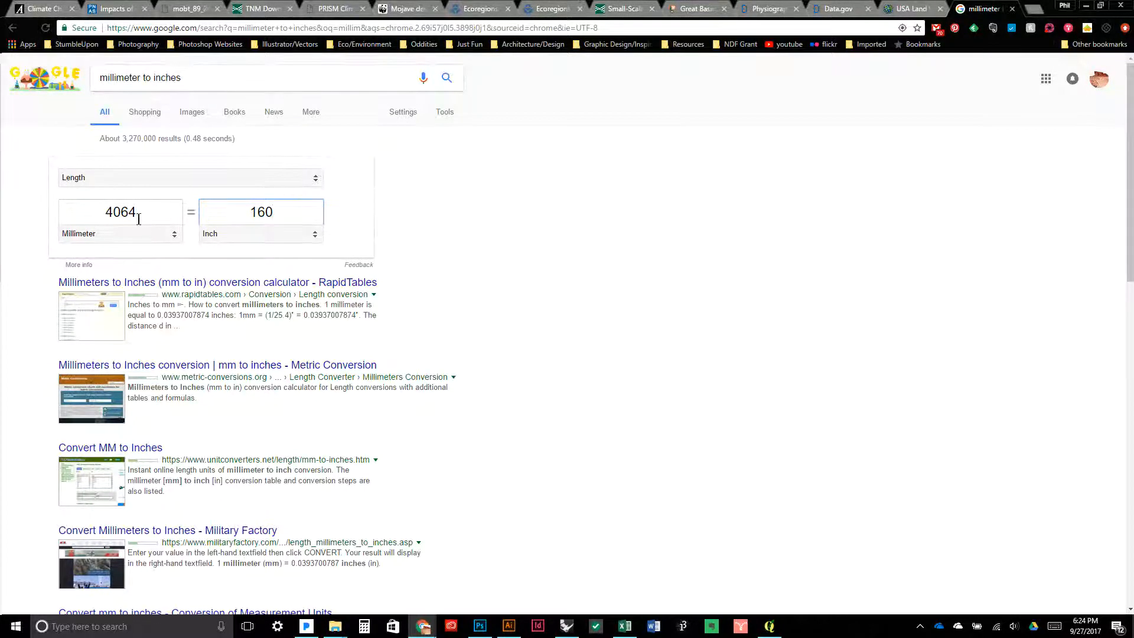
# Change the converter's metric unit to Centimeter and convert 1 inch to centimetres
pyautogui.click(168, 235)
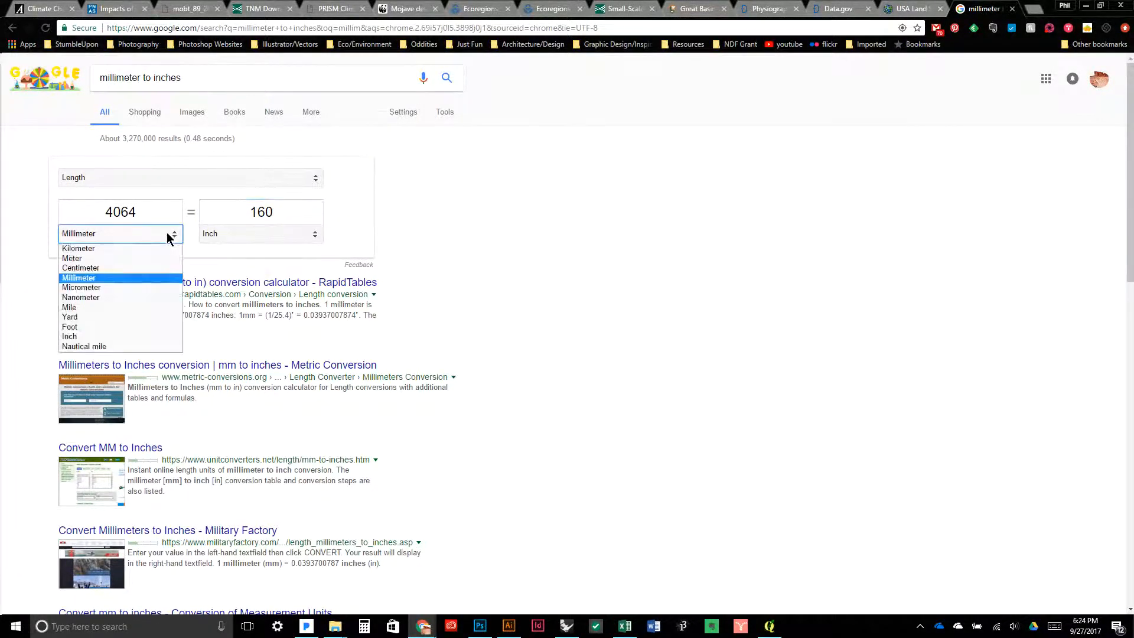
pyautogui.click(137, 268)
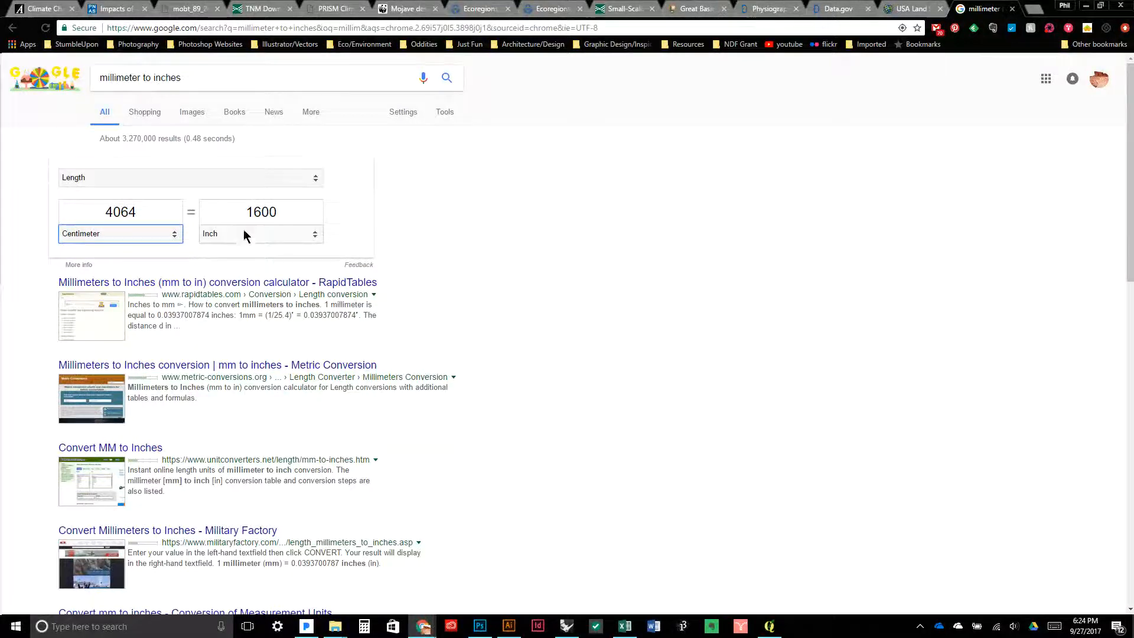
pyautogui.click(287, 216)
pyautogui.write('1')
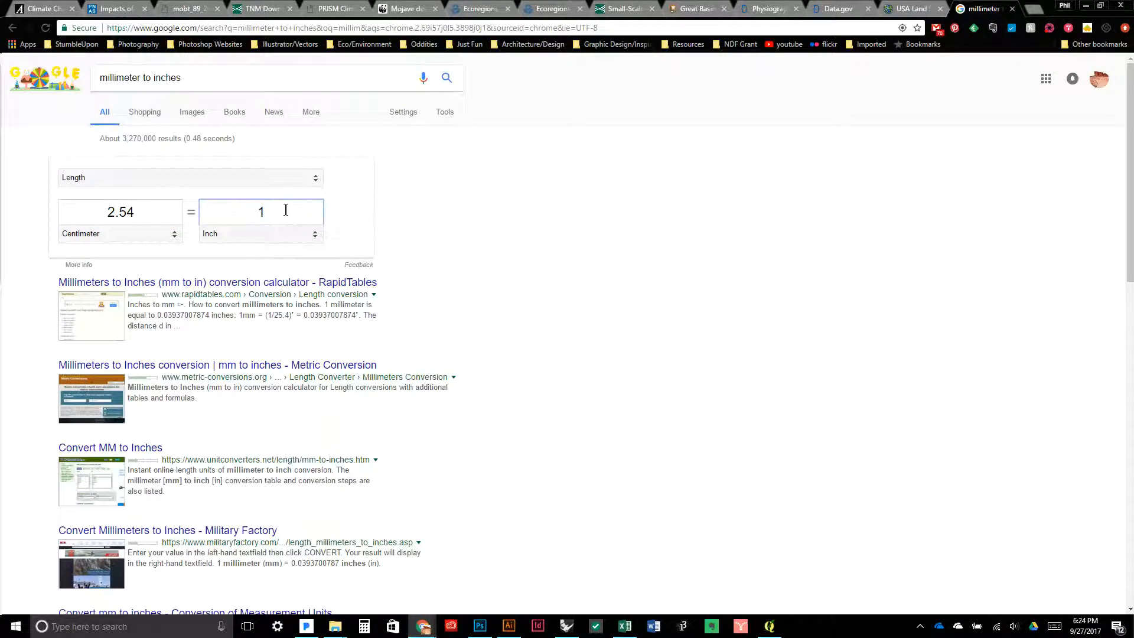
pyautogui.moveTo(293, 216); pyautogui.dragTo(137, 209)
pyautogui.click(148, 208)
# Set the converter's metric unit back to Millimeter and convert 160 inches again
pyautogui.click(163, 235)
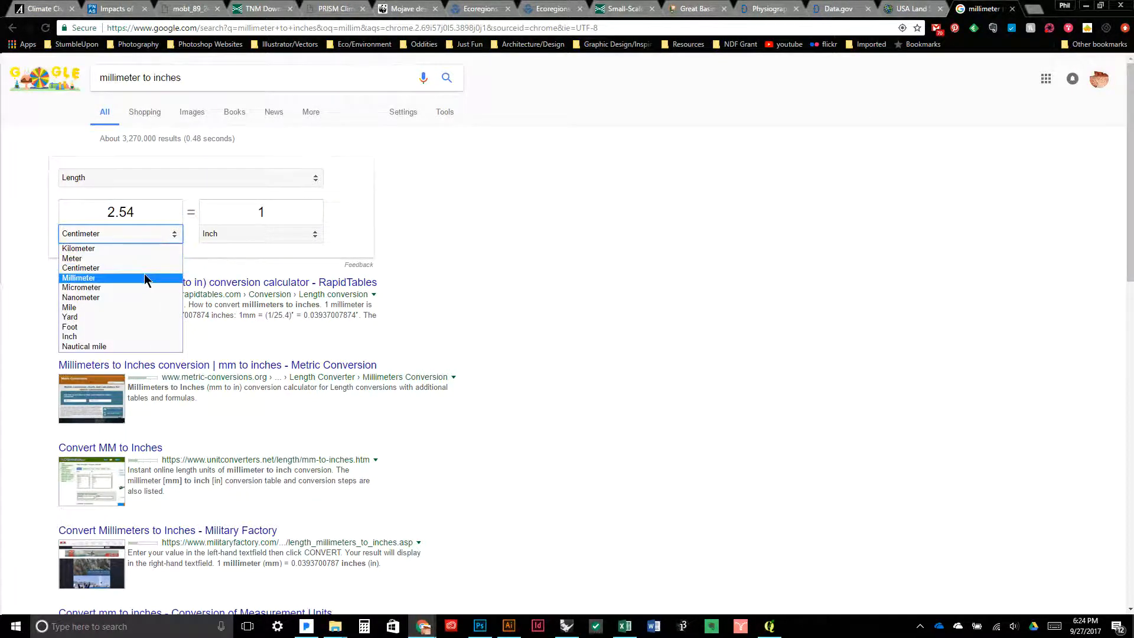
pyautogui.click(145, 278)
pyautogui.click(274, 211)
pyautogui.doubleClick(275, 212)
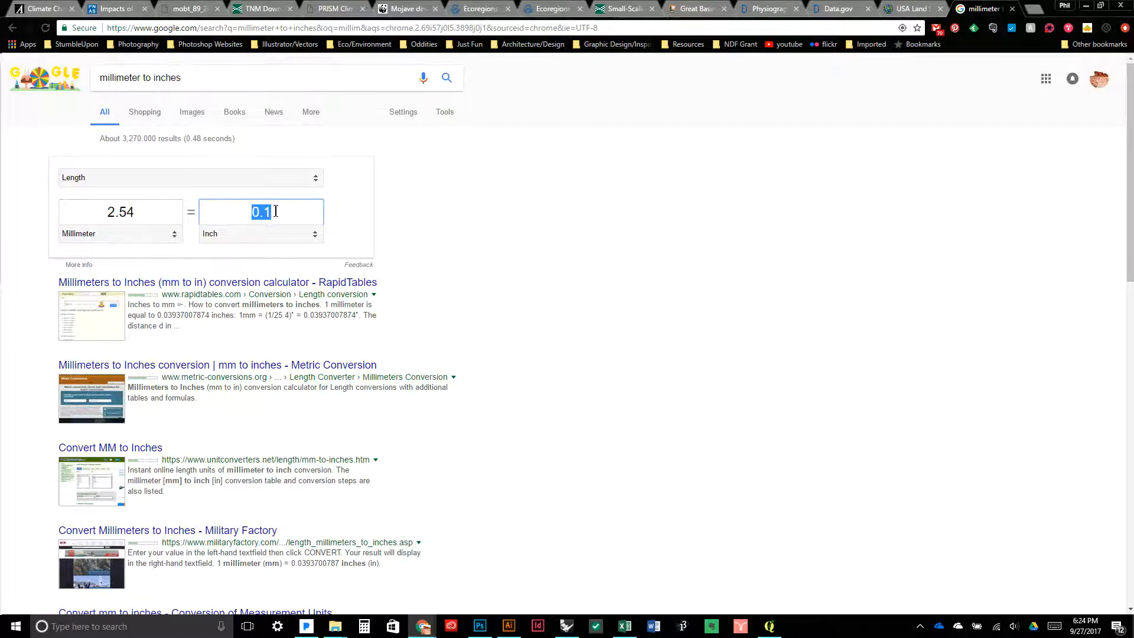
pyautogui.write('160')
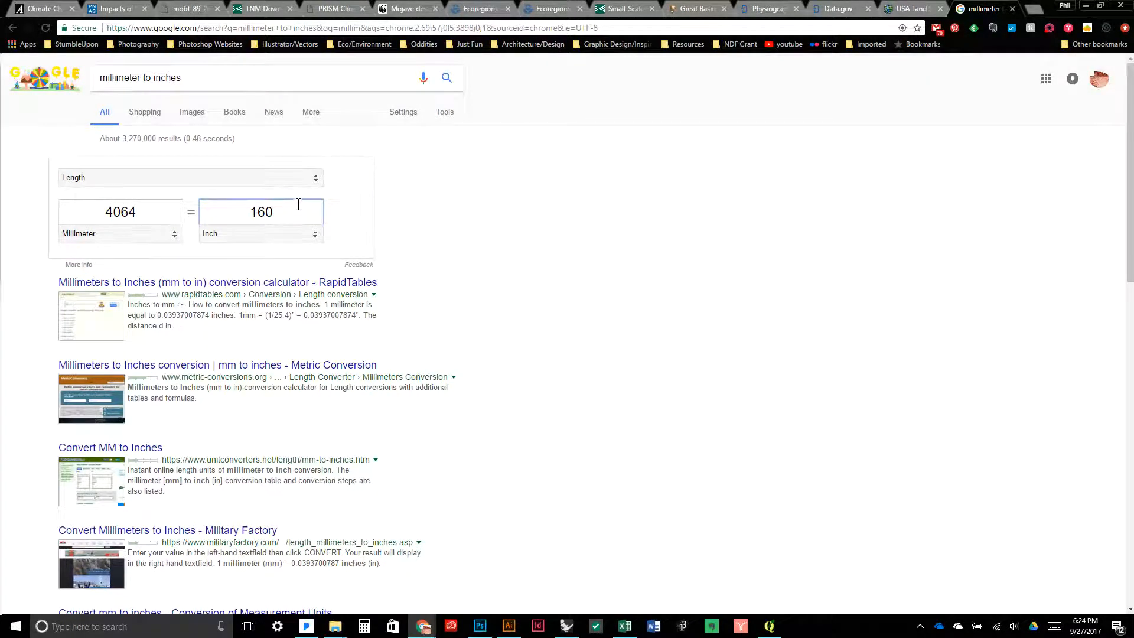
pyautogui.click(497, 213)
# Compare the PRISM 2016 web map's inch legend with the Precip 2016 layer's value range in QGIS
pyautogui.click(910, 8)
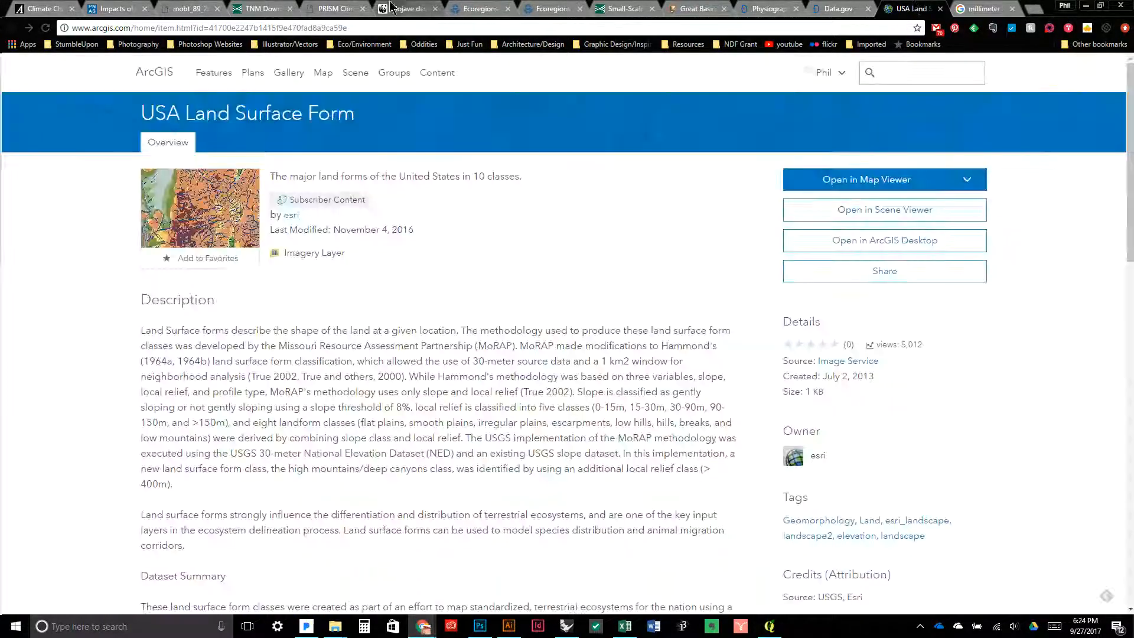
pyautogui.click(334, 8)
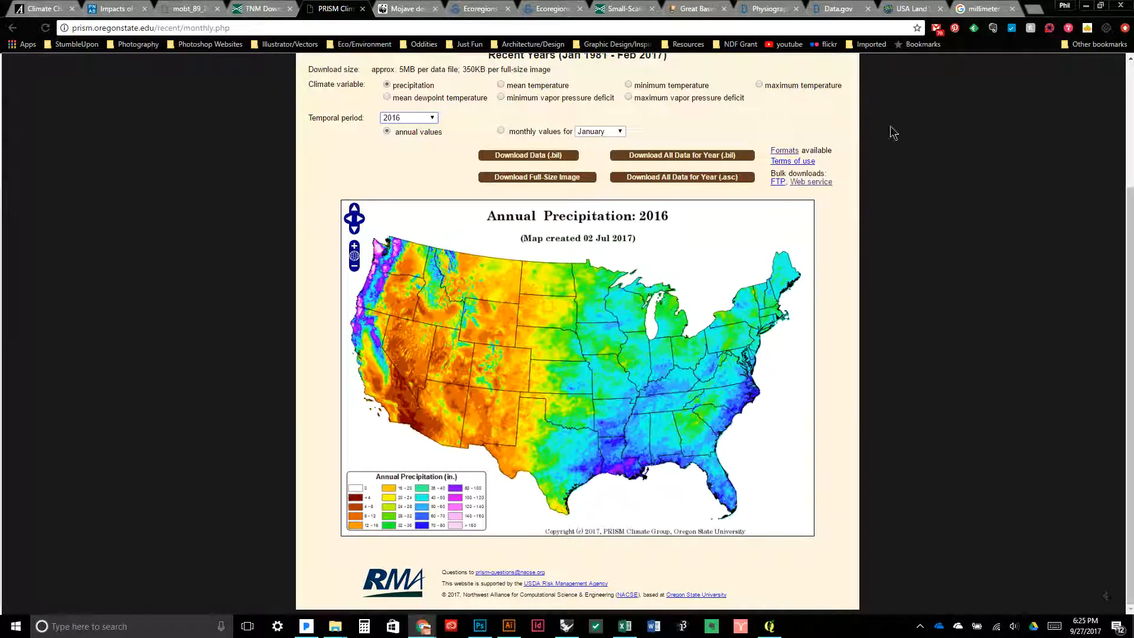
pyautogui.click(769, 626)
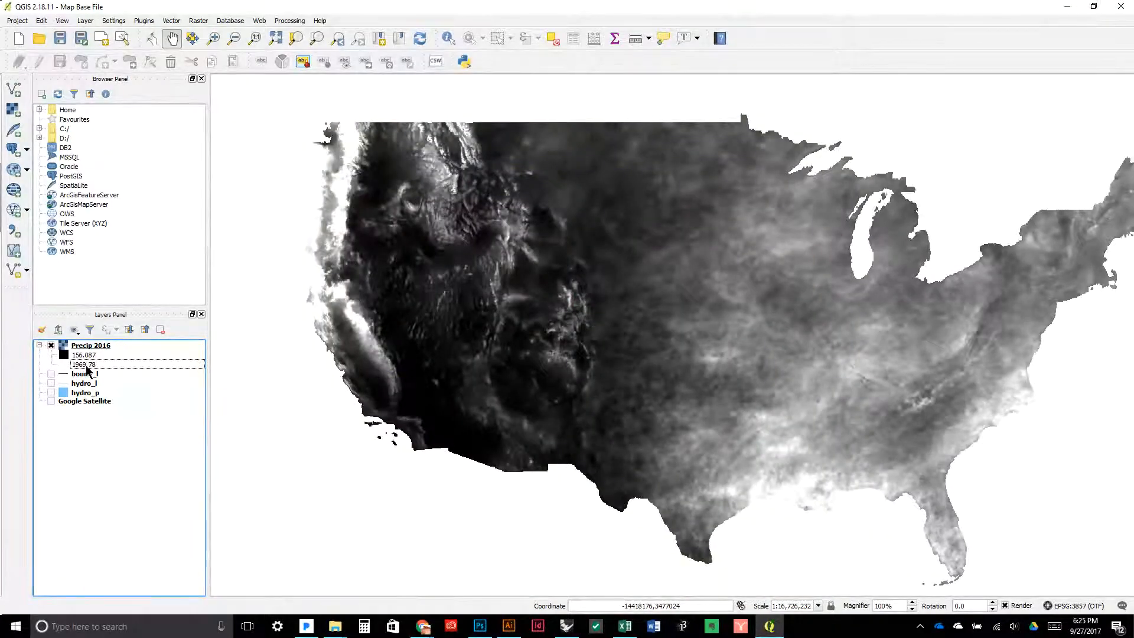
pyautogui.moveTo(329, 265); pyautogui.dragTo(339, 311)
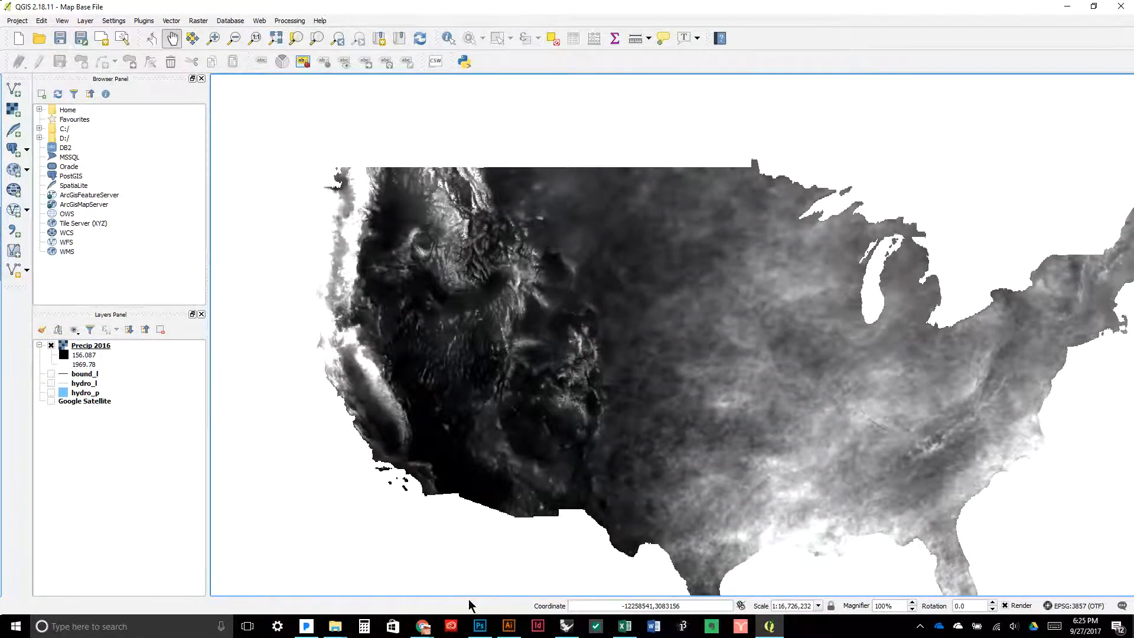
# Return to the unit converter in Chrome and convert 1969 millimetres to inches
pyautogui.moveTo(423, 626)
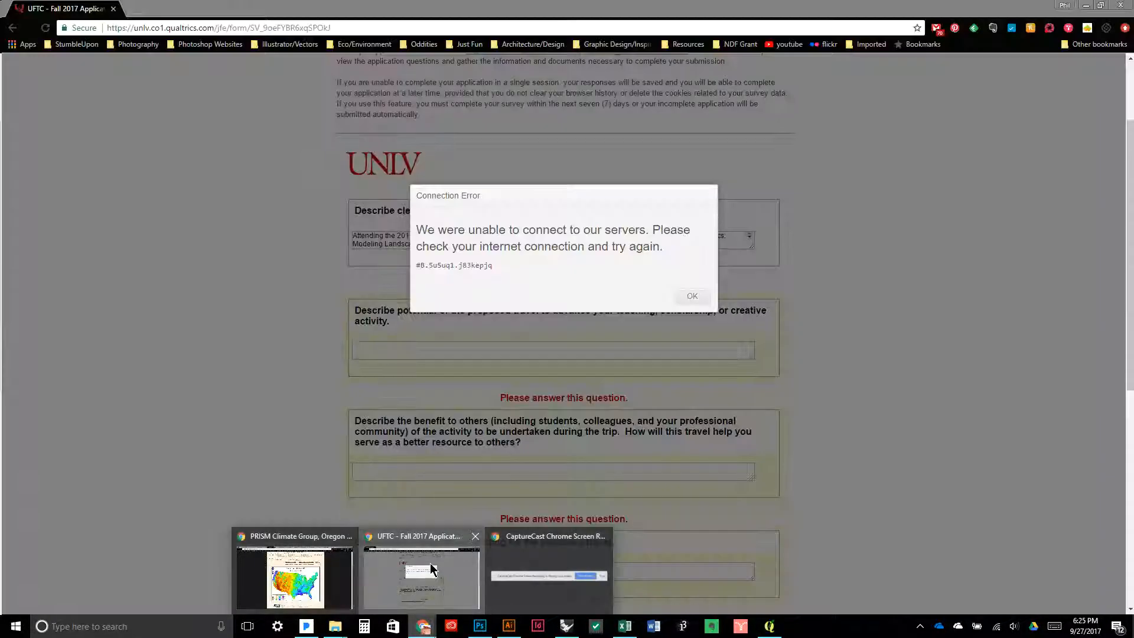
pyautogui.click(431, 568)
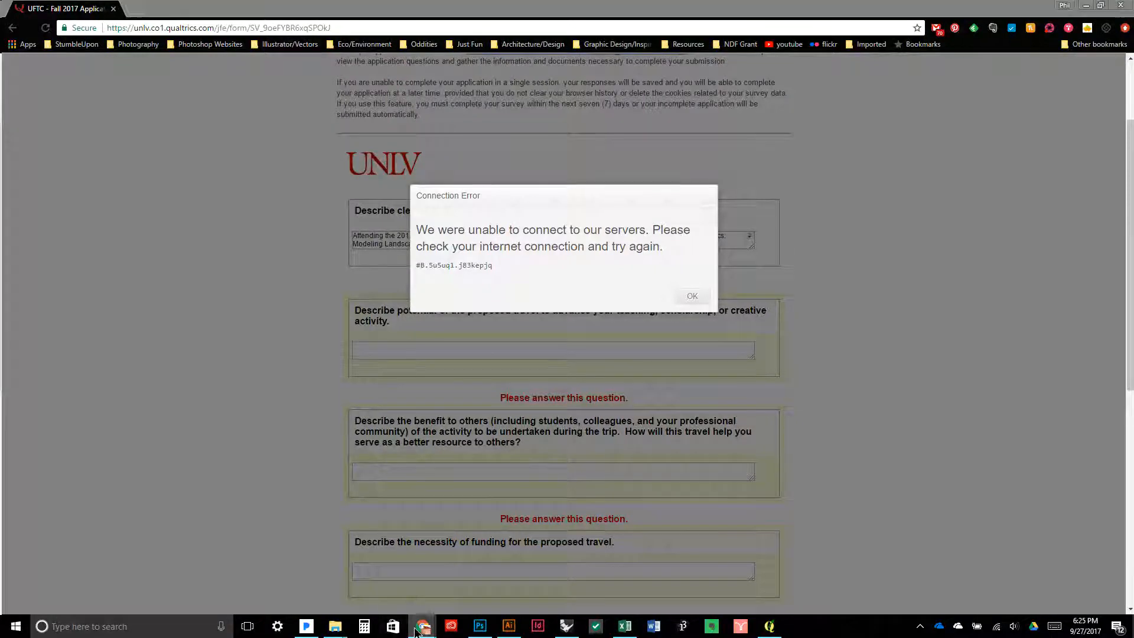
pyautogui.moveTo(423, 626)
pyautogui.click(292, 568)
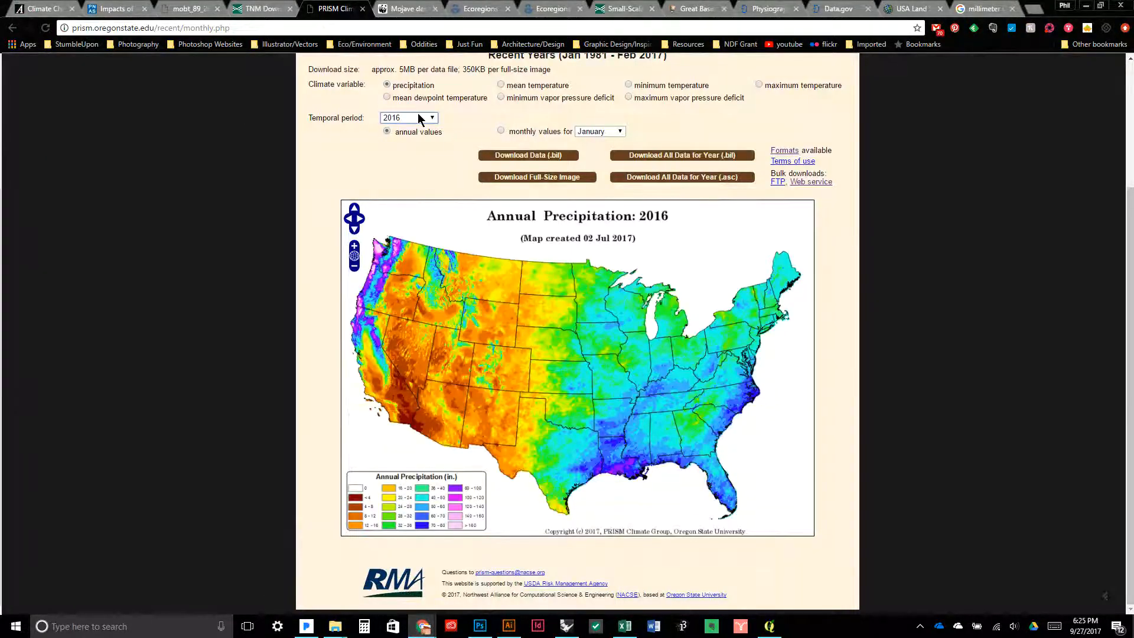
pyautogui.click(982, 8)
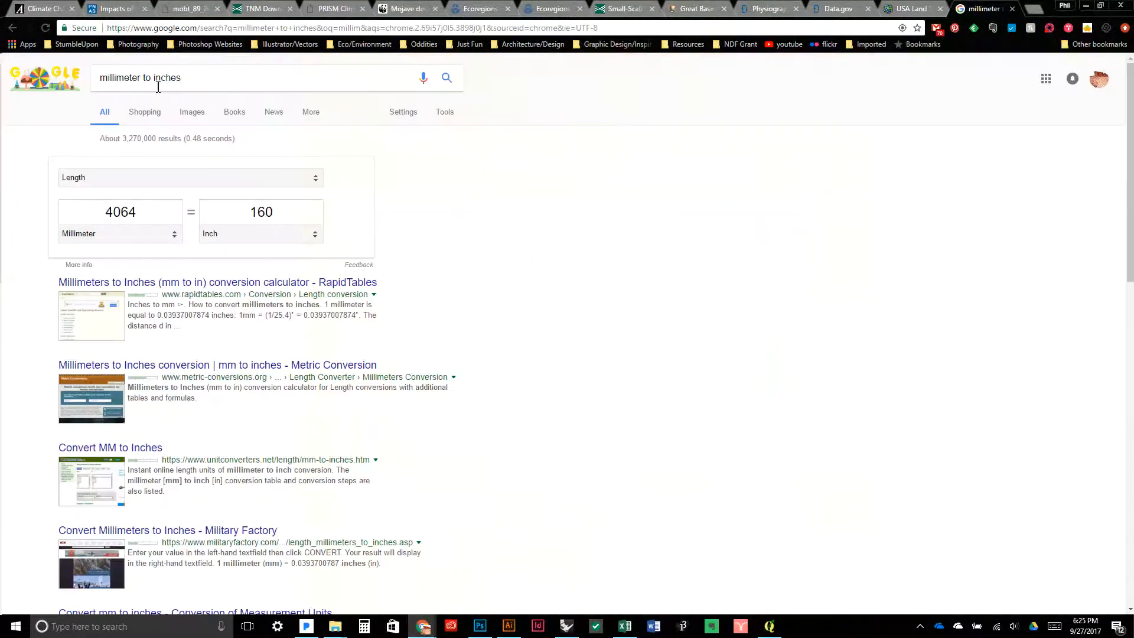
pyautogui.doubleClick(151, 203)
pyautogui.write('1969')
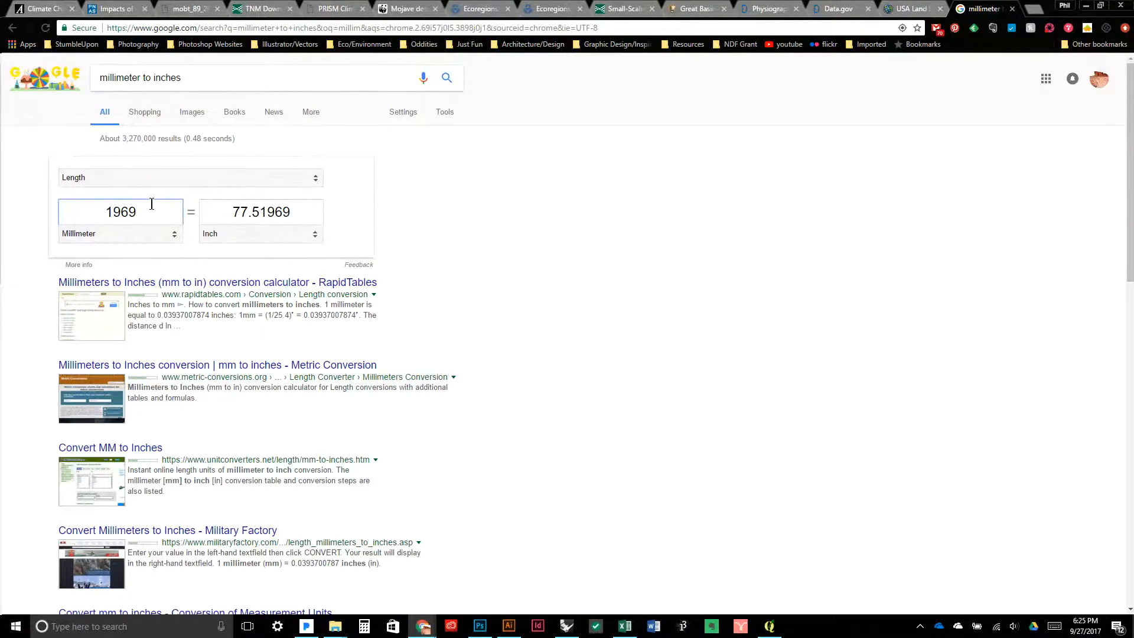
pyautogui.click(713, 277)
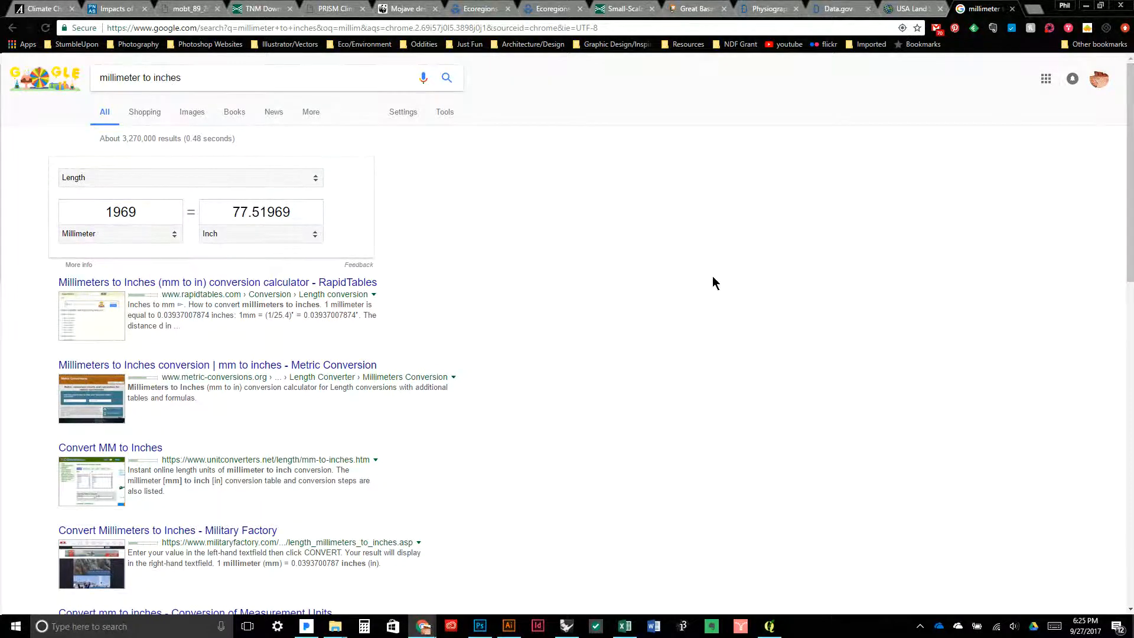
# Check the PRISM map's inch legend and convert its upper value of 160 inches to millimetres
pyautogui.click(319, 9)
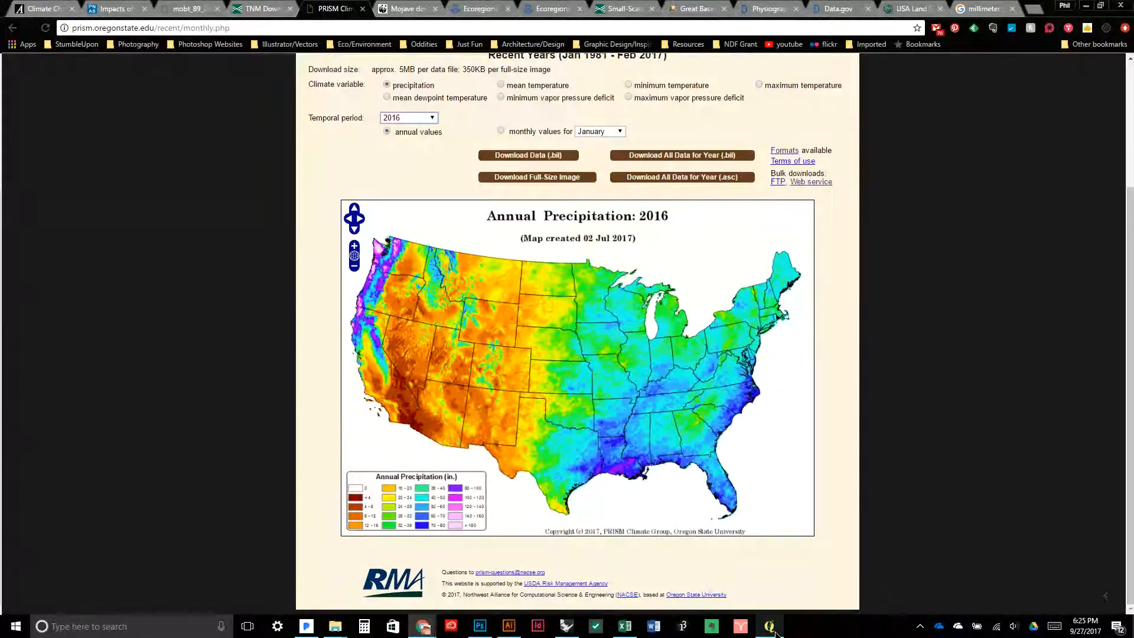
pyautogui.moveTo(775, 633)
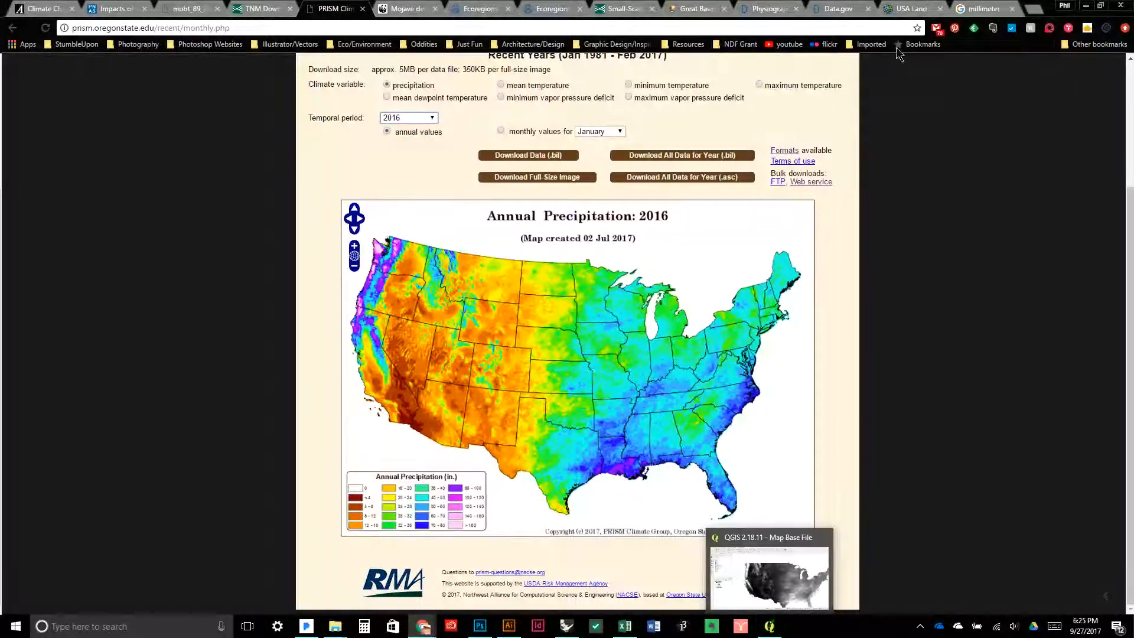
pyautogui.click(982, 9)
pyautogui.doubleClick(247, 223)
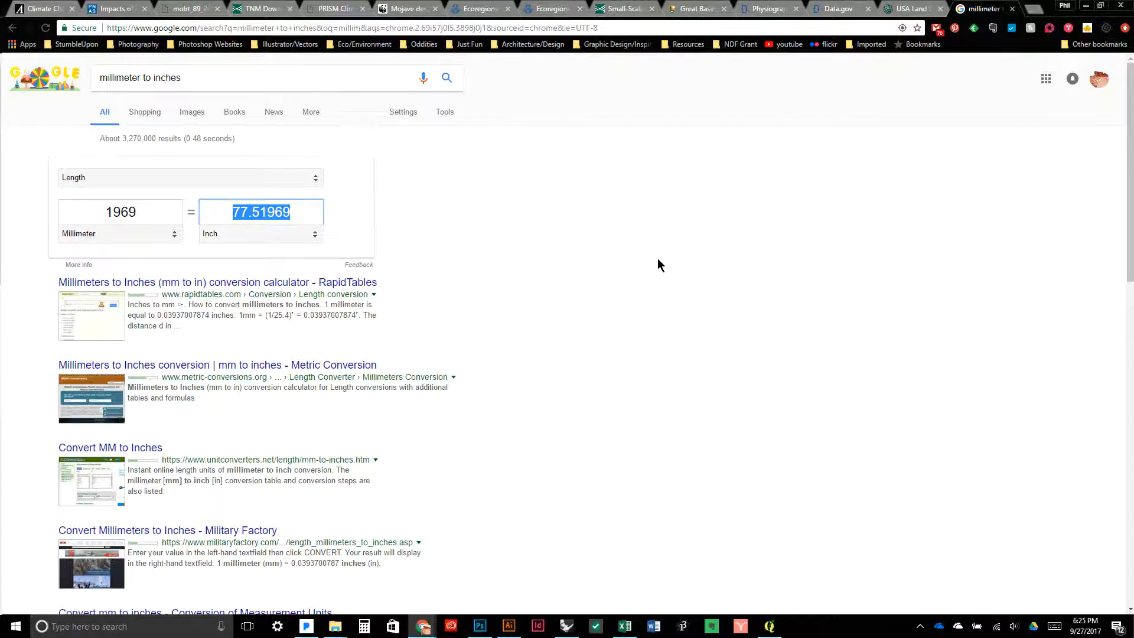
pyautogui.write('160')
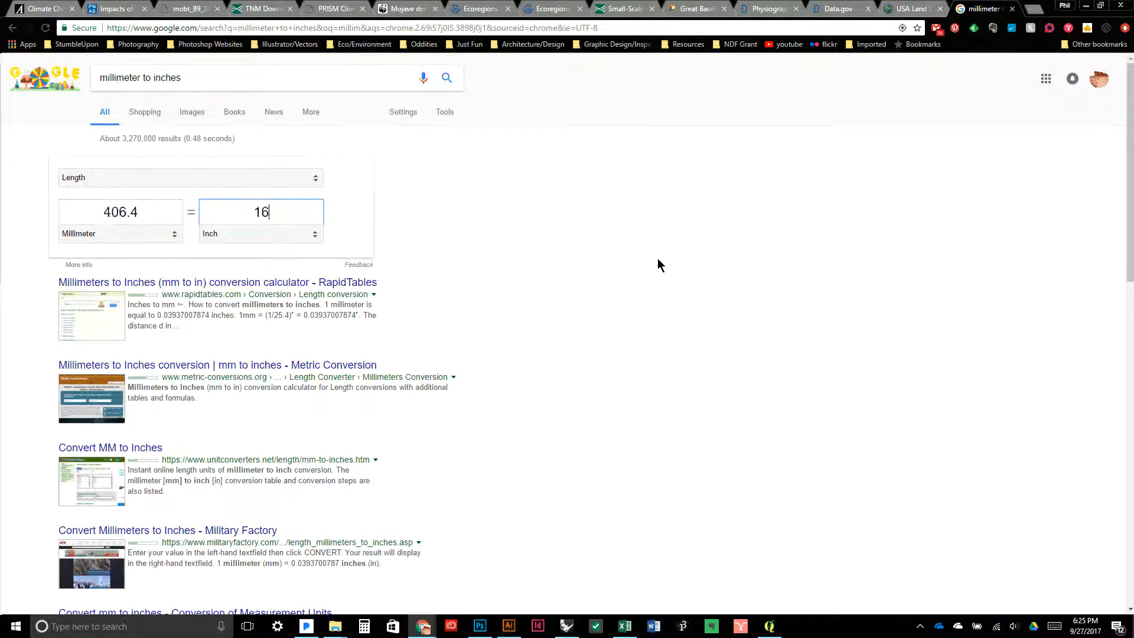
pyautogui.click(675, 252)
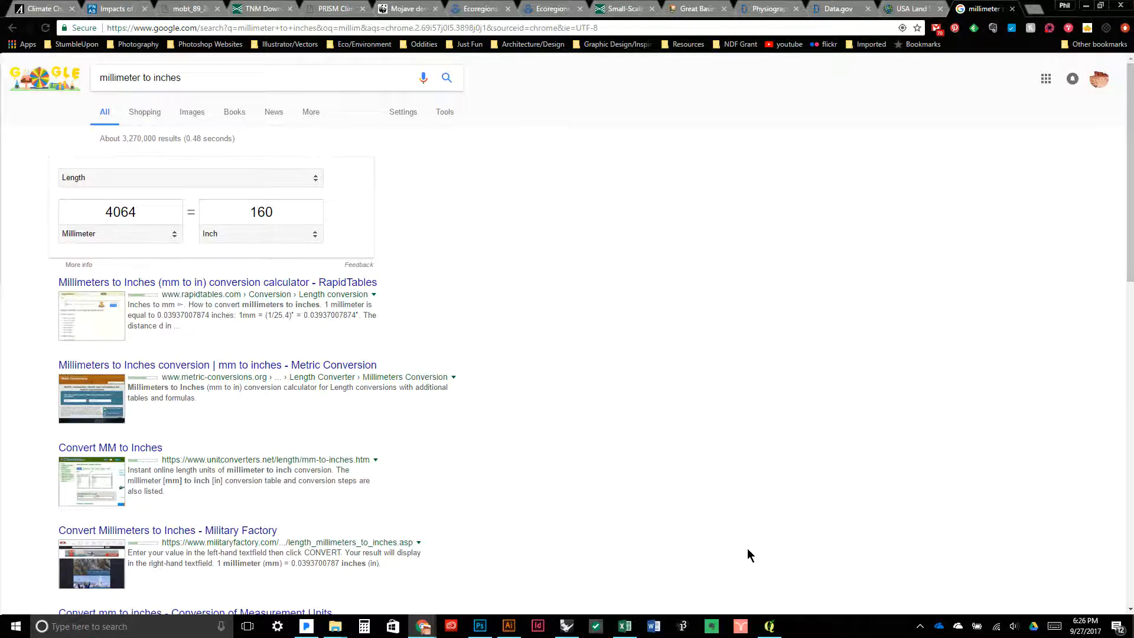
# Switch to QGIS and set the Precip 2016 layer's singleband gray range to minimum 0 and maximum 4064
pyautogui.click(769, 625)
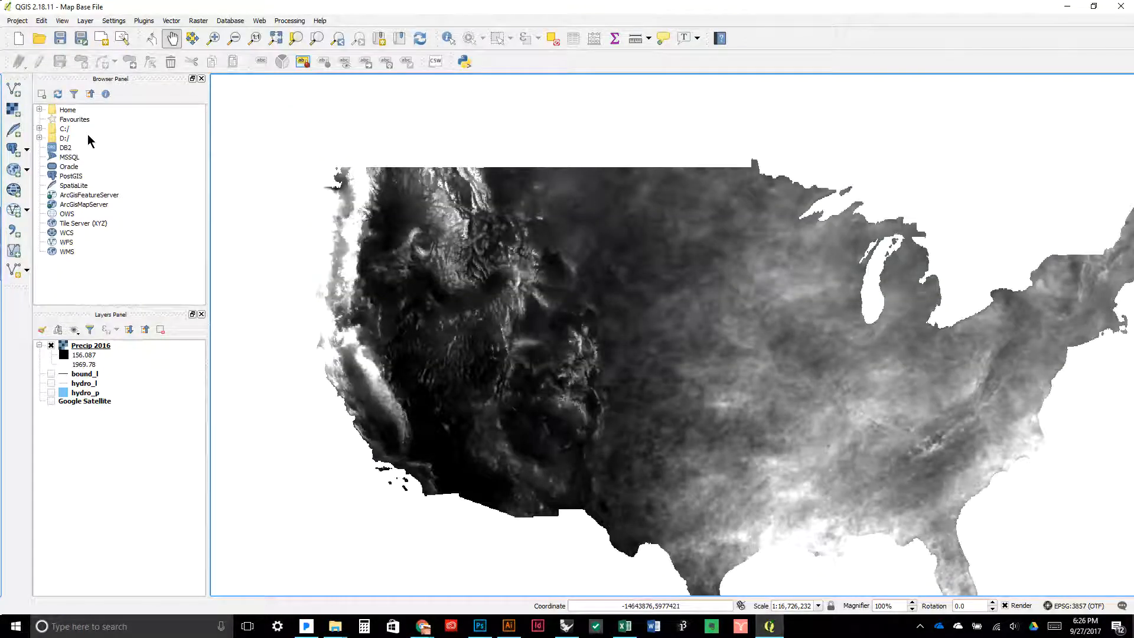
pyautogui.click(84, 350)
pyautogui.doubleClick(84, 351)
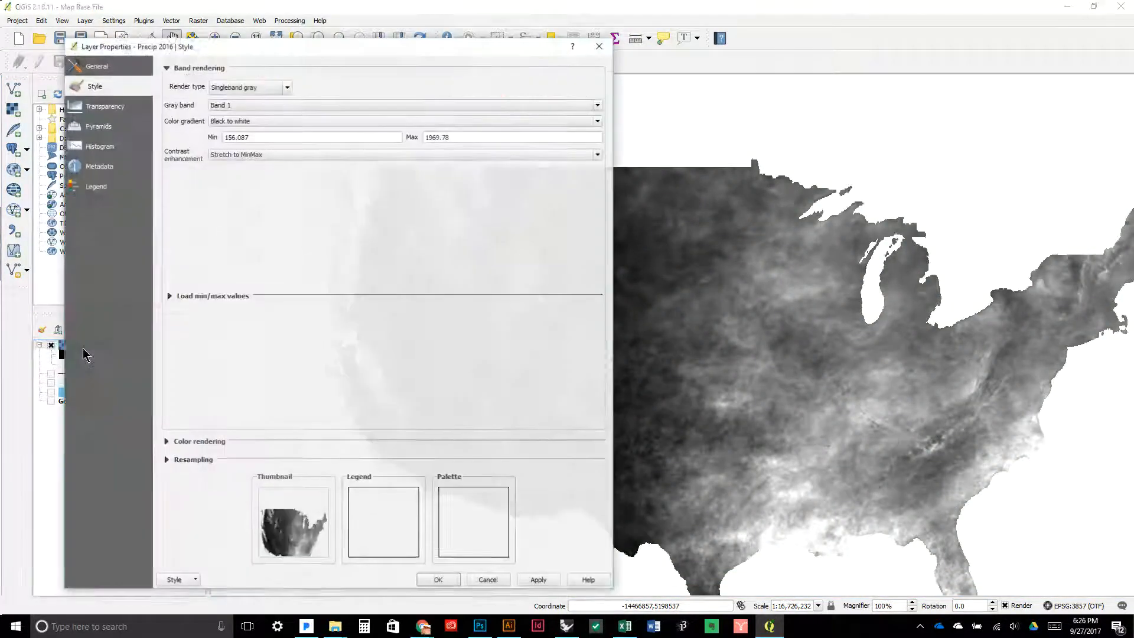
pyautogui.doubleClick(328, 133)
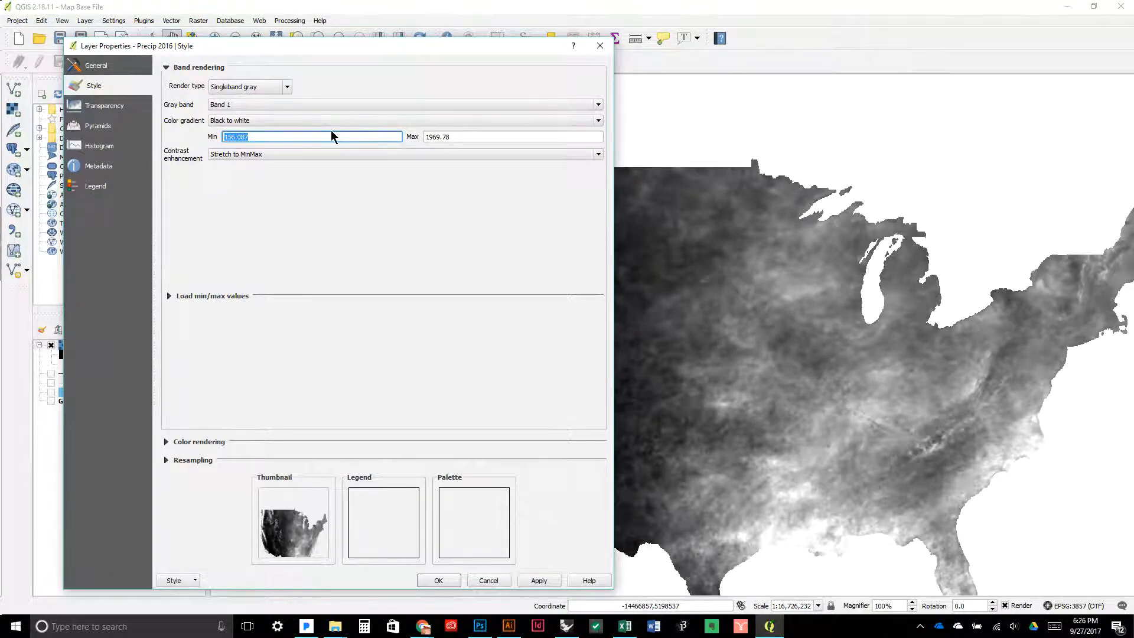
pyautogui.write('0')
pyautogui.press('Tab')
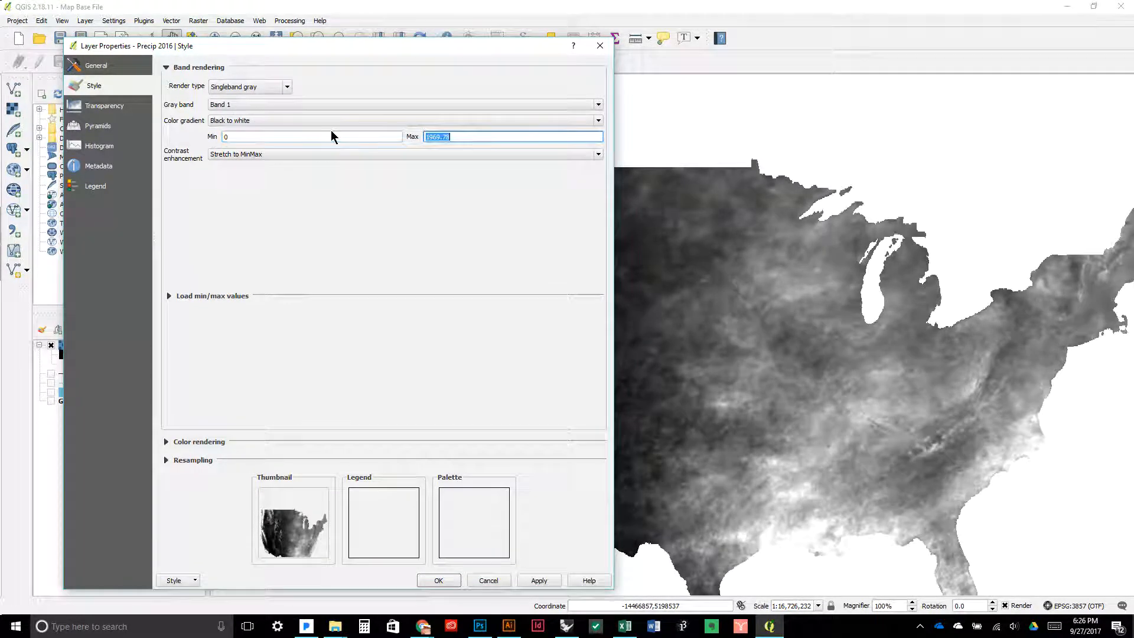
pyautogui.click(422, 626)
pyautogui.moveTo(315, 576)
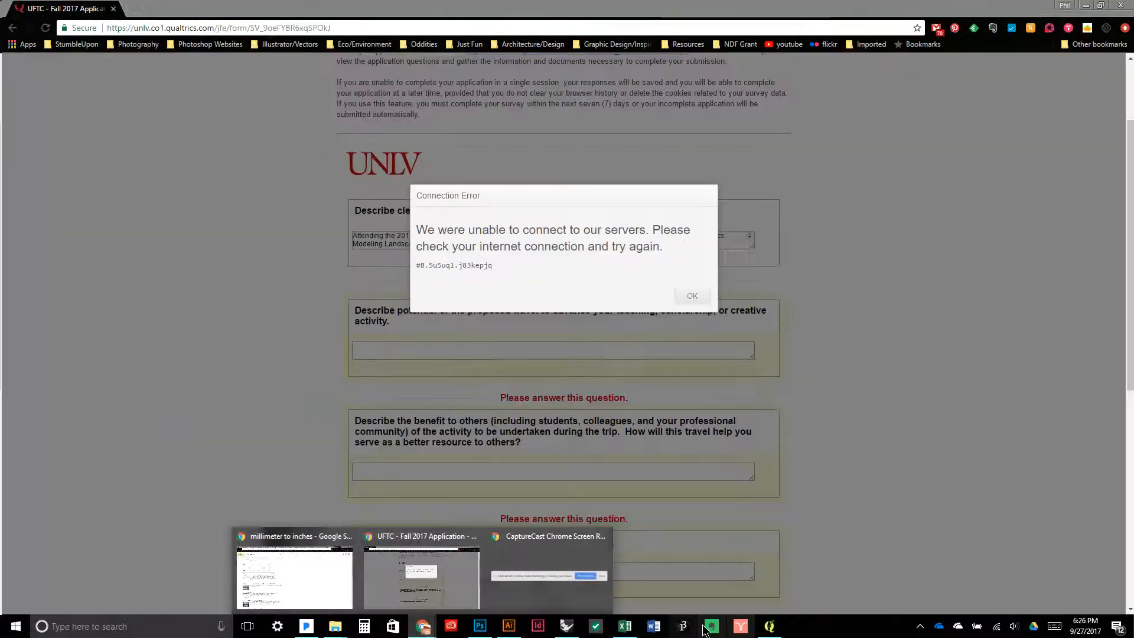
pyautogui.click(769, 626)
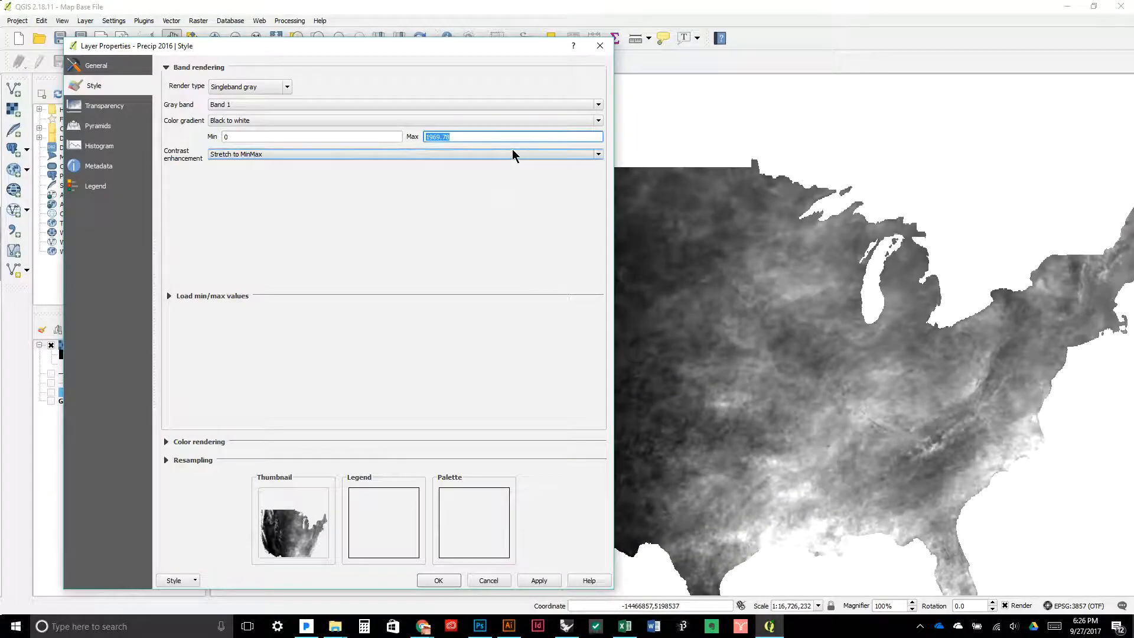
pyautogui.write('4064')
pyautogui.press('Tab')
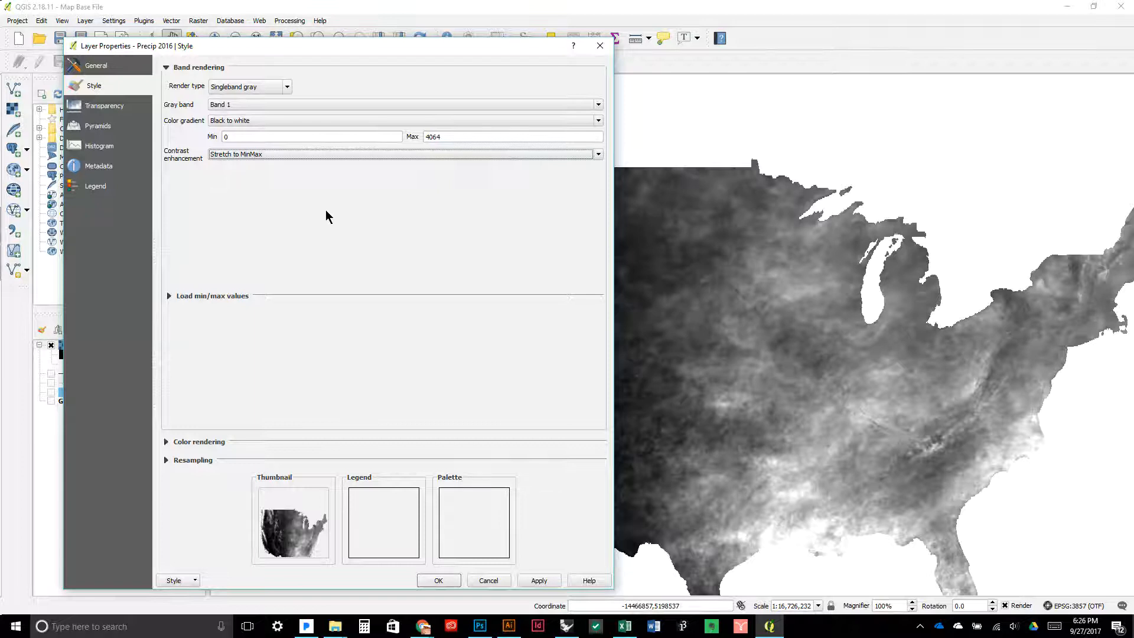
pyautogui.click(270, 121)
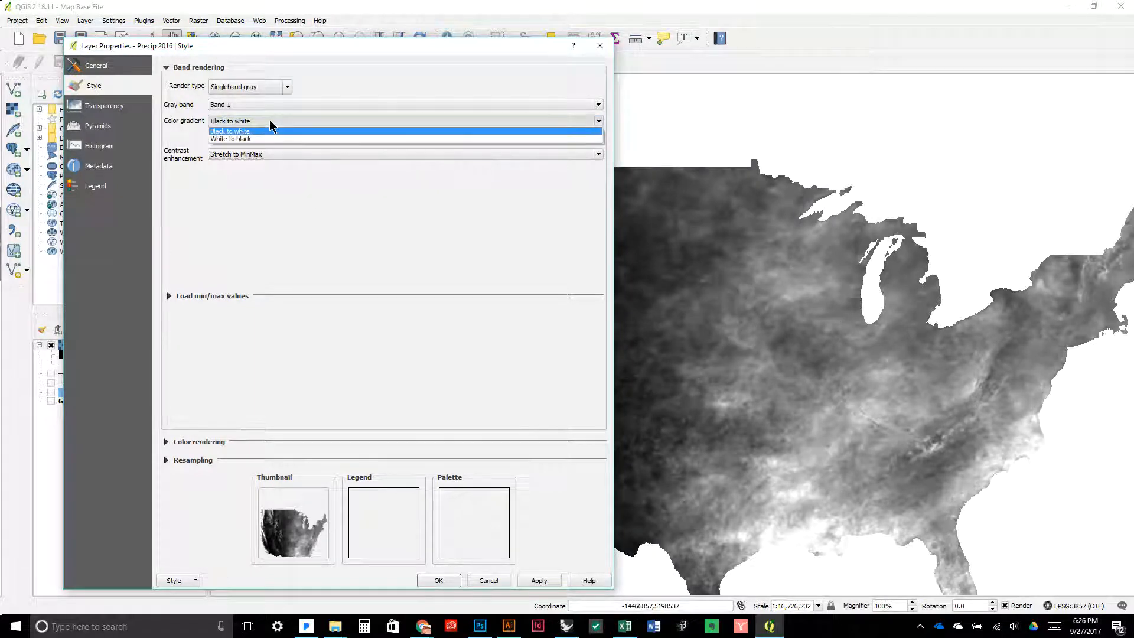
pyautogui.click(270, 122)
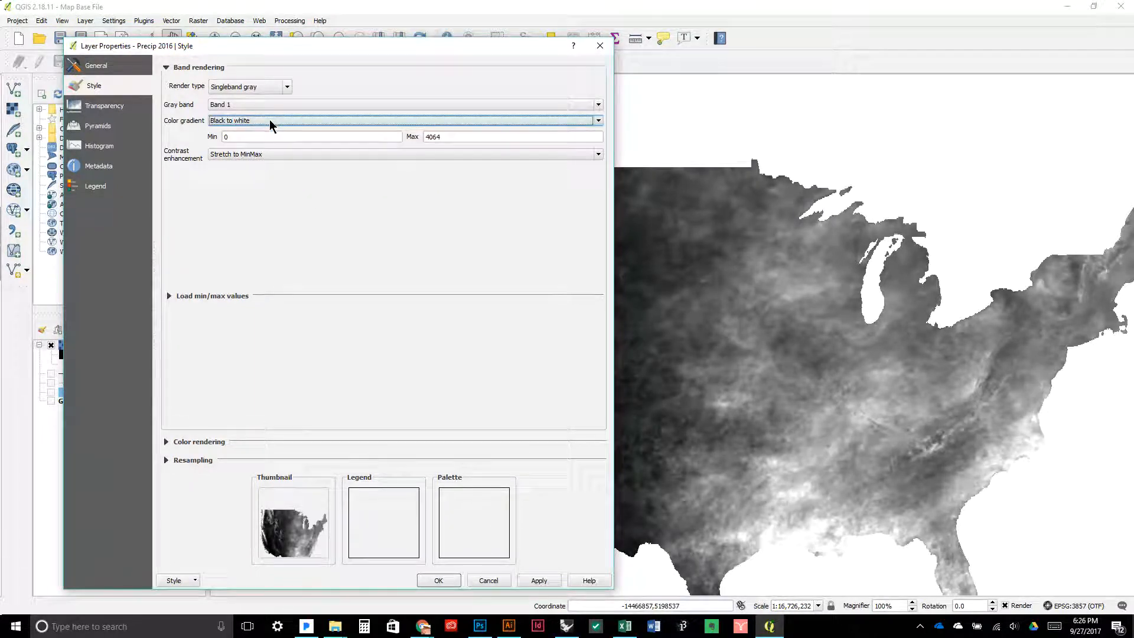
# Change the Precip 2016 layer's render type to singleband pseudocolor with the RdYlBu color ramp
pyautogui.click(261, 89)
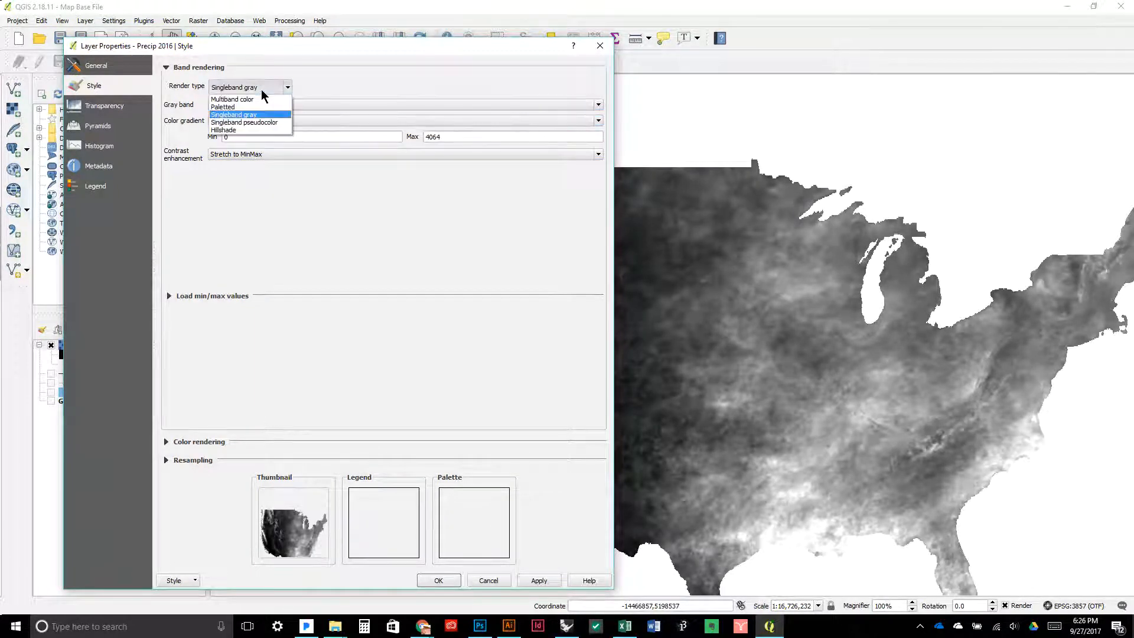
pyautogui.click(247, 122)
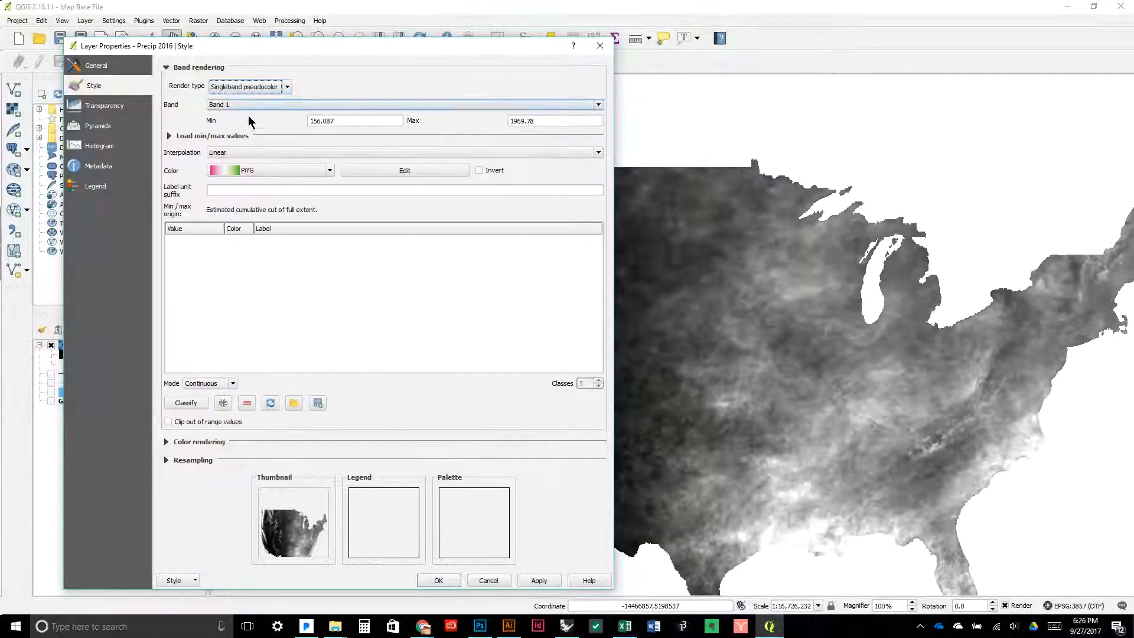
pyautogui.click(262, 169)
pyautogui.scroll(-3, 283, 211)
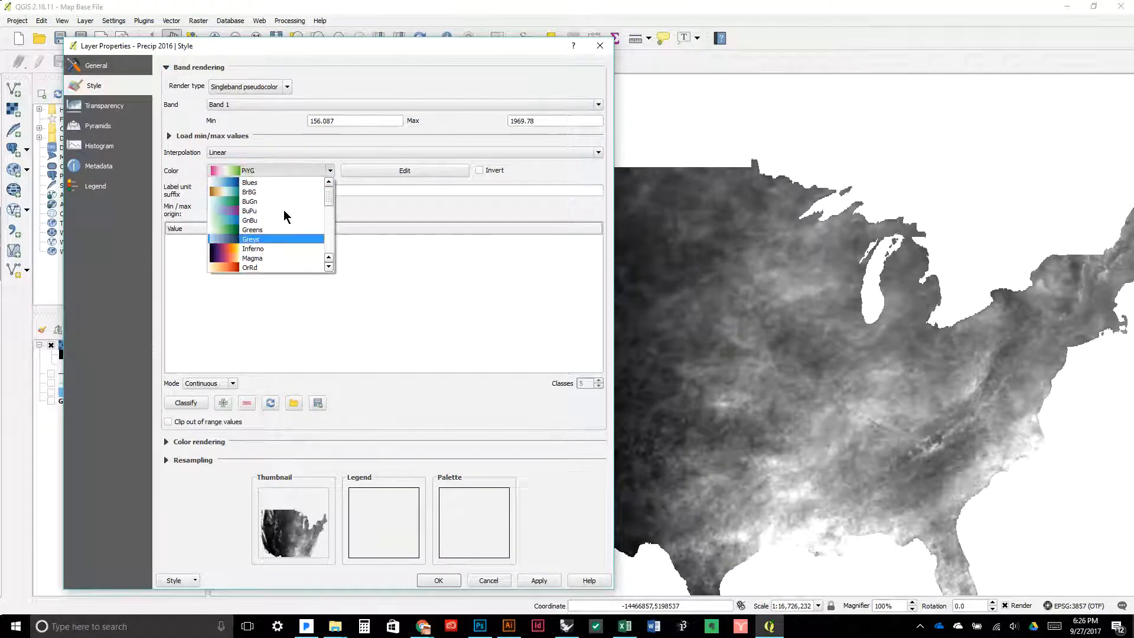
pyautogui.scroll(-2, 283, 210)
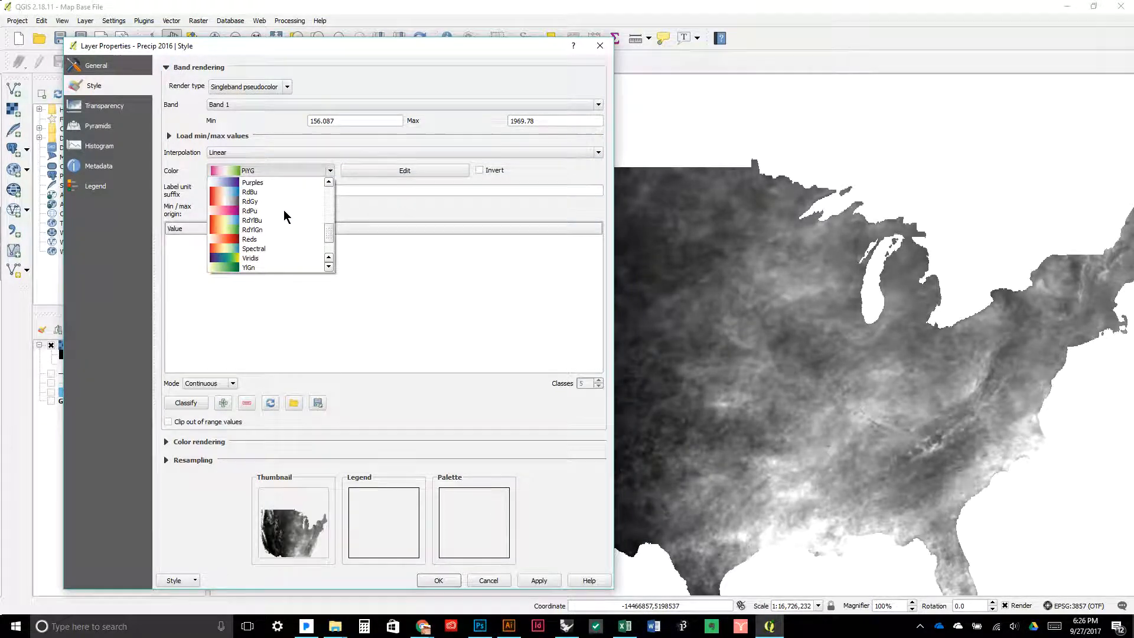
pyautogui.click(271, 221)
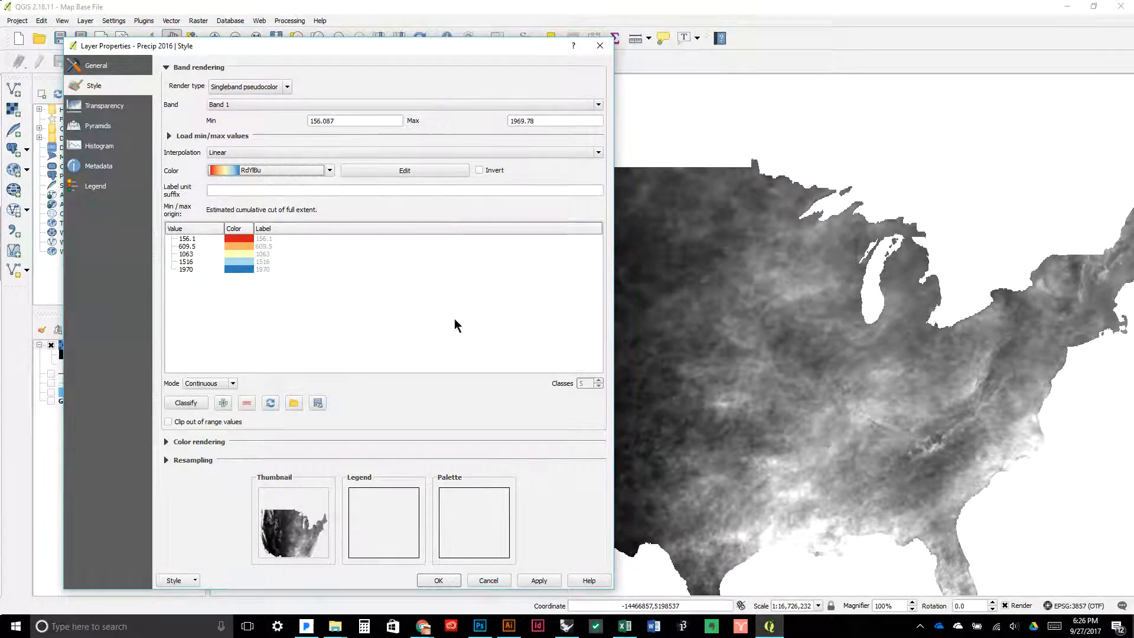
# Switch to Chrome and examine the class breaks in the PRISM 2016 annual precipitation map's legend
pyautogui.click(423, 629)
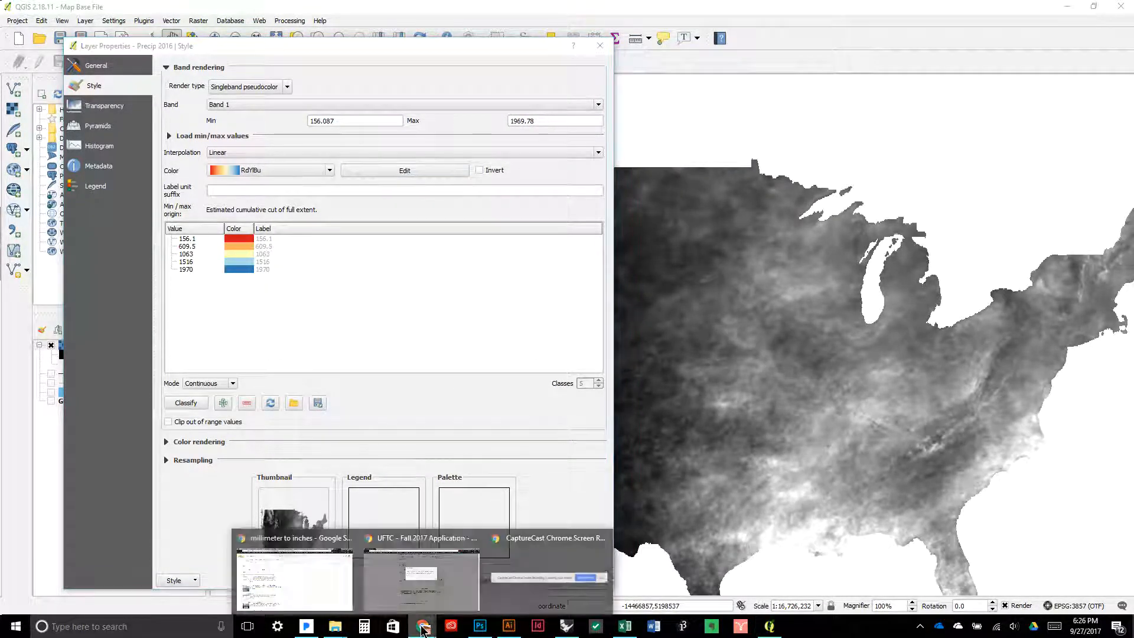
pyautogui.moveTo(265, 583)
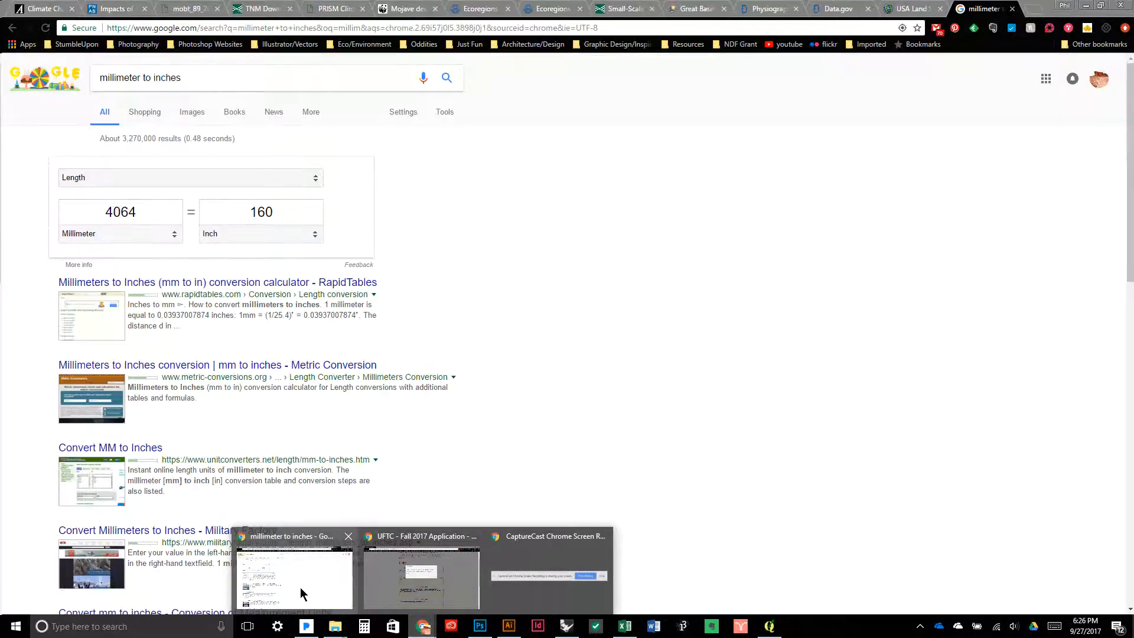
pyautogui.click(300, 587)
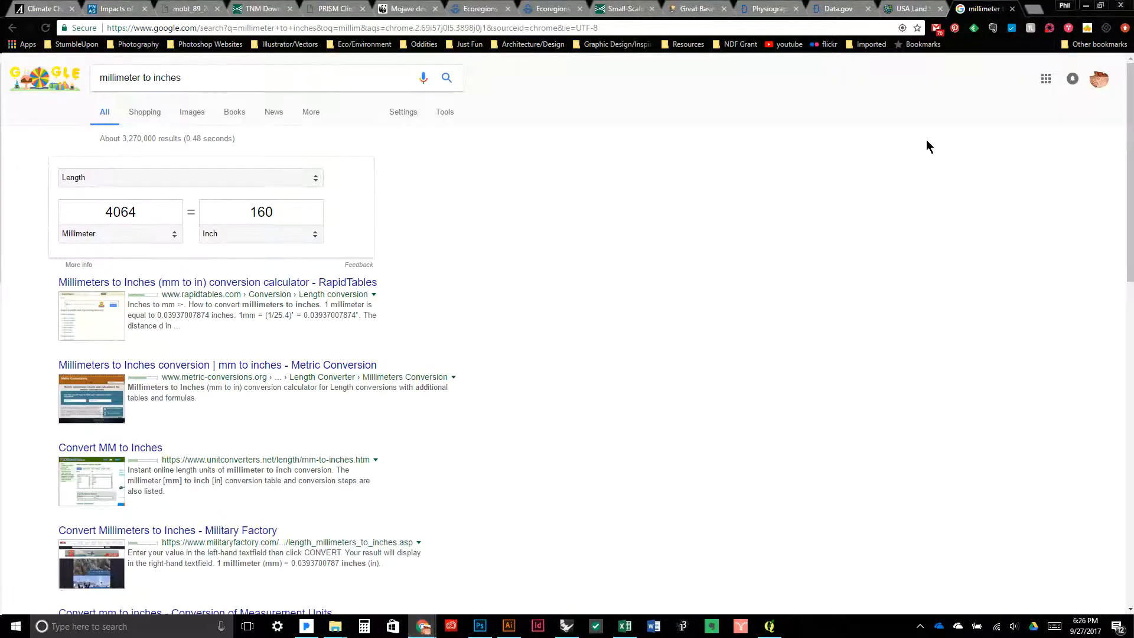
pyautogui.click(694, 8)
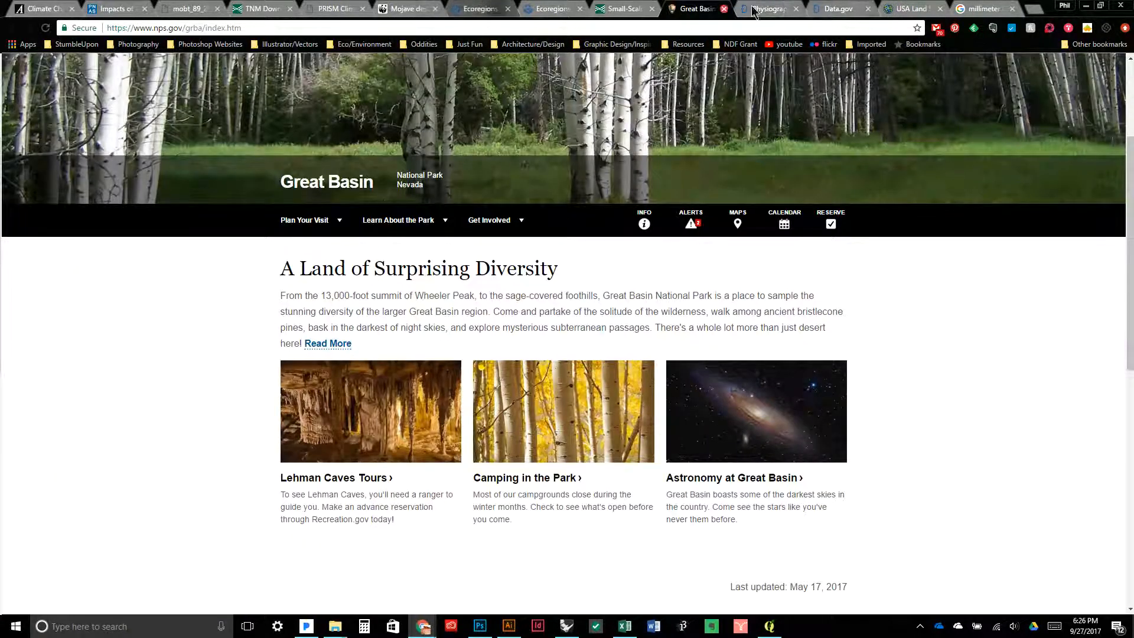
pyautogui.click(326, 9)
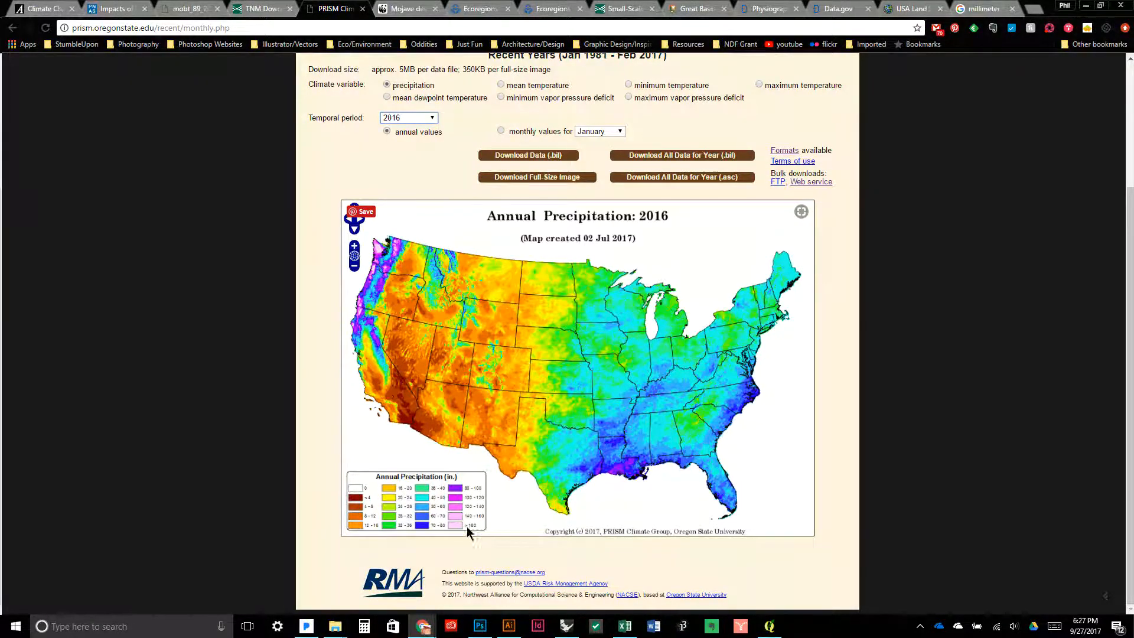
# Switch to QGIS, classify the Precip 2016 layer in equal interval mode with 20 classes, and apply the style
pyautogui.click(770, 625)
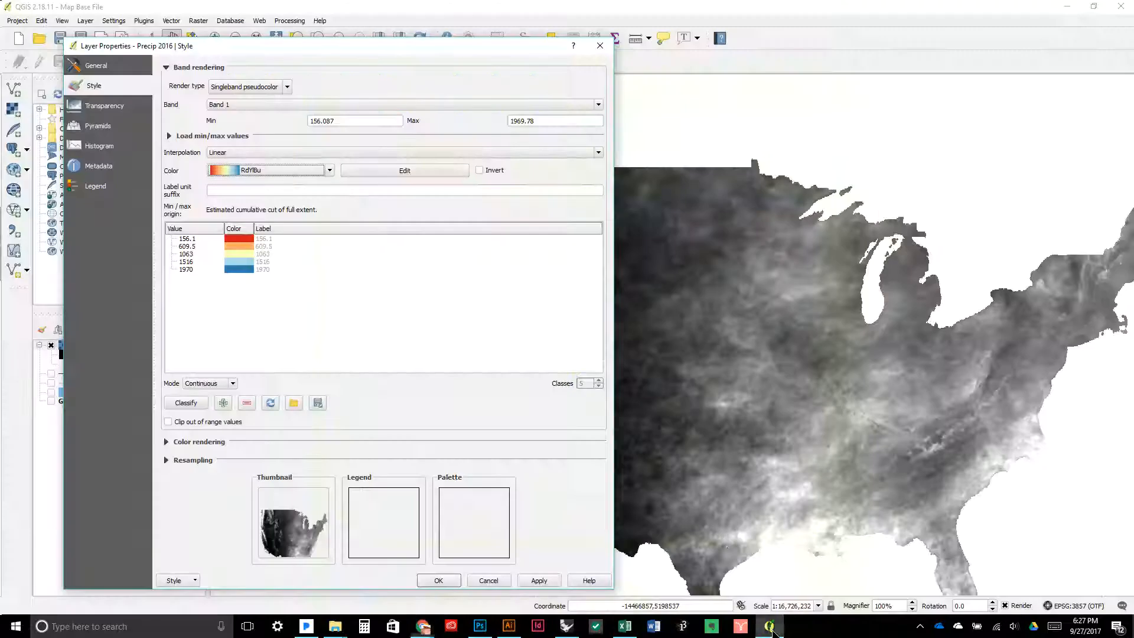
pyautogui.click(213, 385)
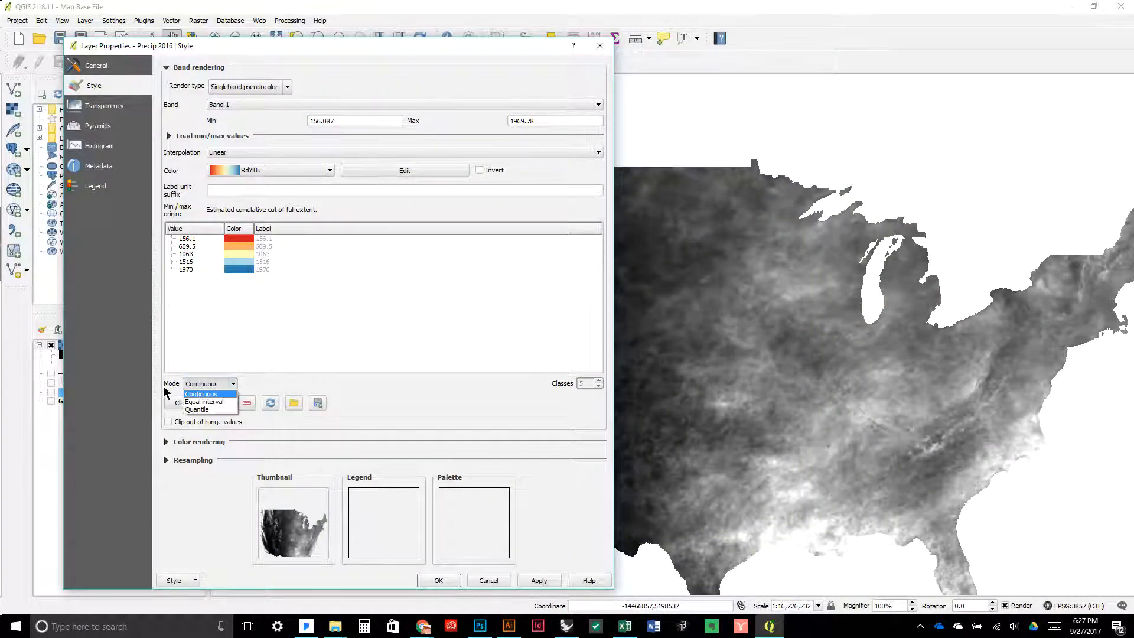
pyautogui.click(203, 402)
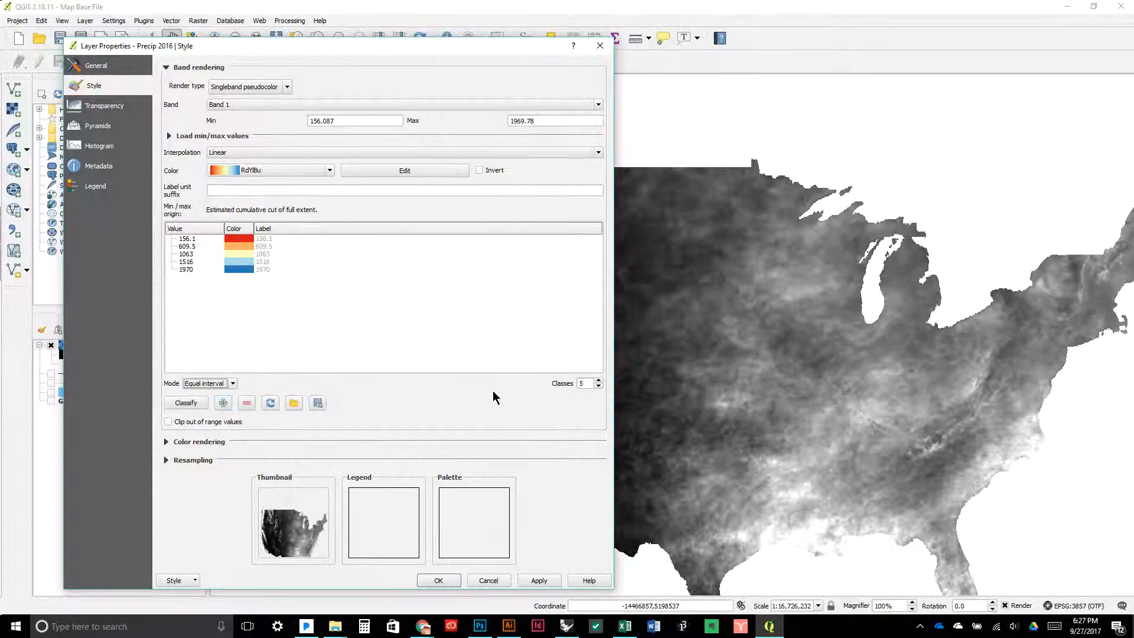
pyautogui.doubleClick(584, 382)
pyautogui.write('20')
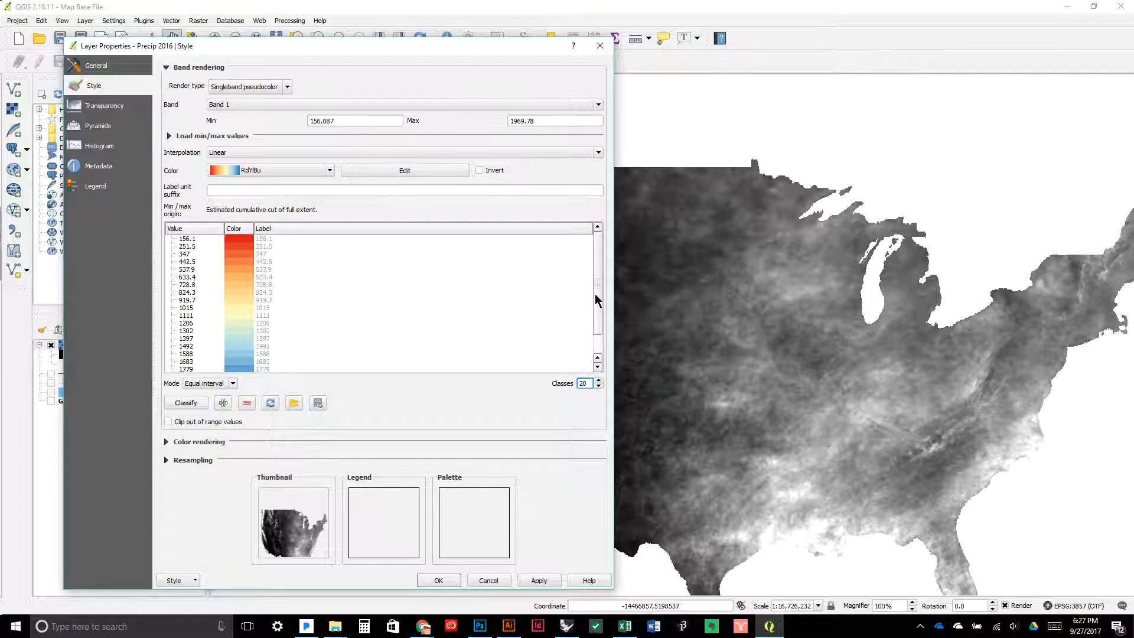
pyautogui.click(542, 582)
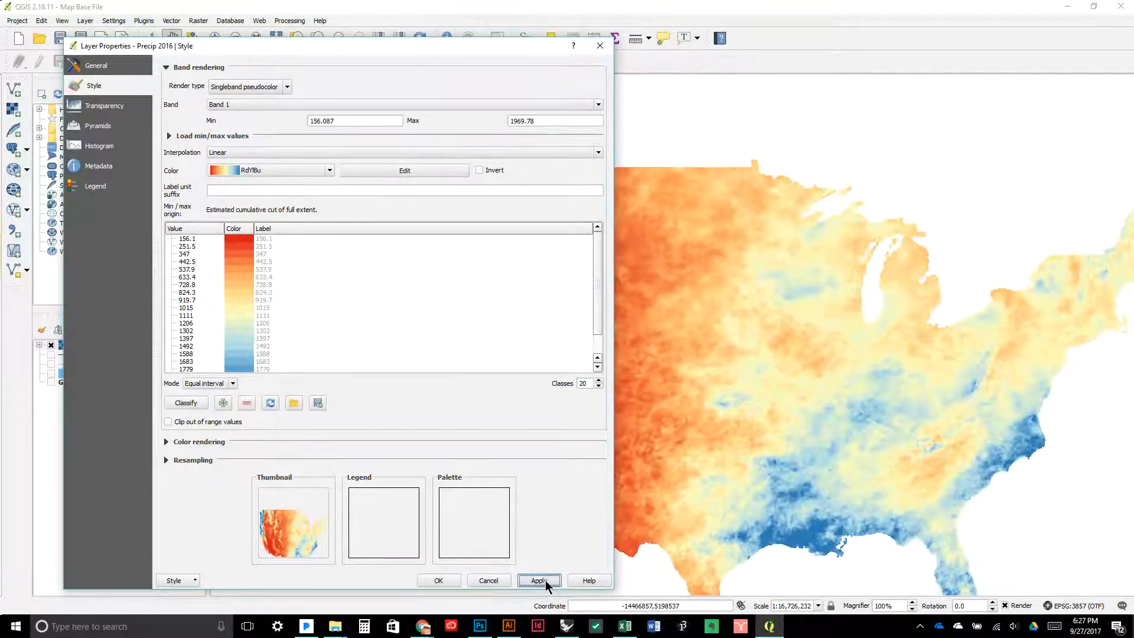
pyautogui.moveTo(505, 56); pyautogui.dragTo(840, 89)
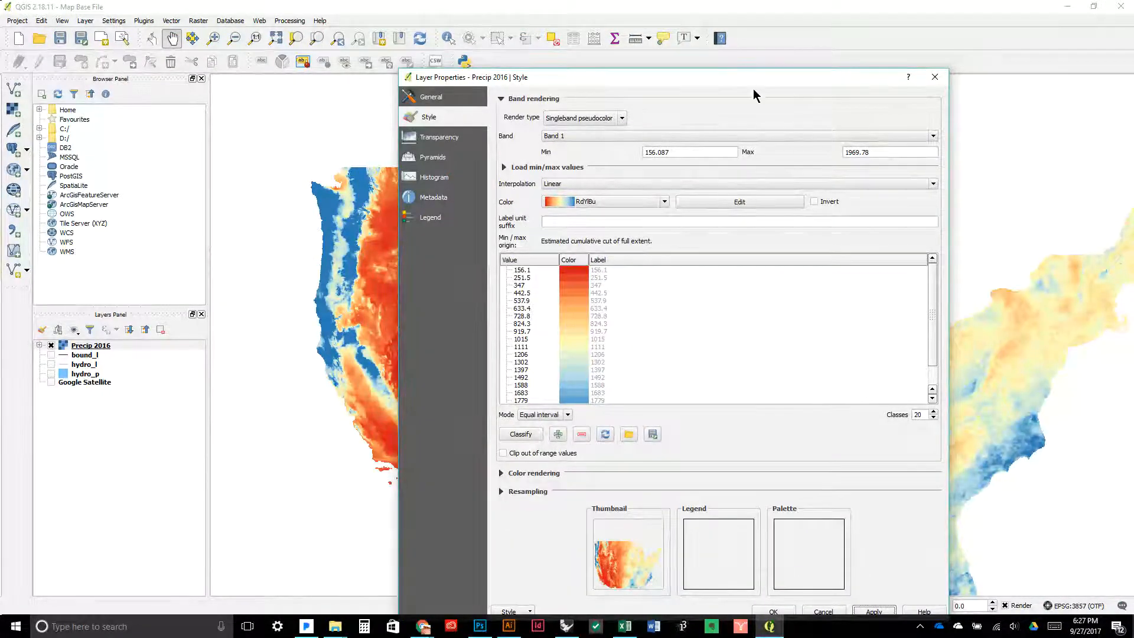
pyautogui.moveTo(753, 89); pyautogui.dragTo(740, 49)
pyautogui.click(760, 572)
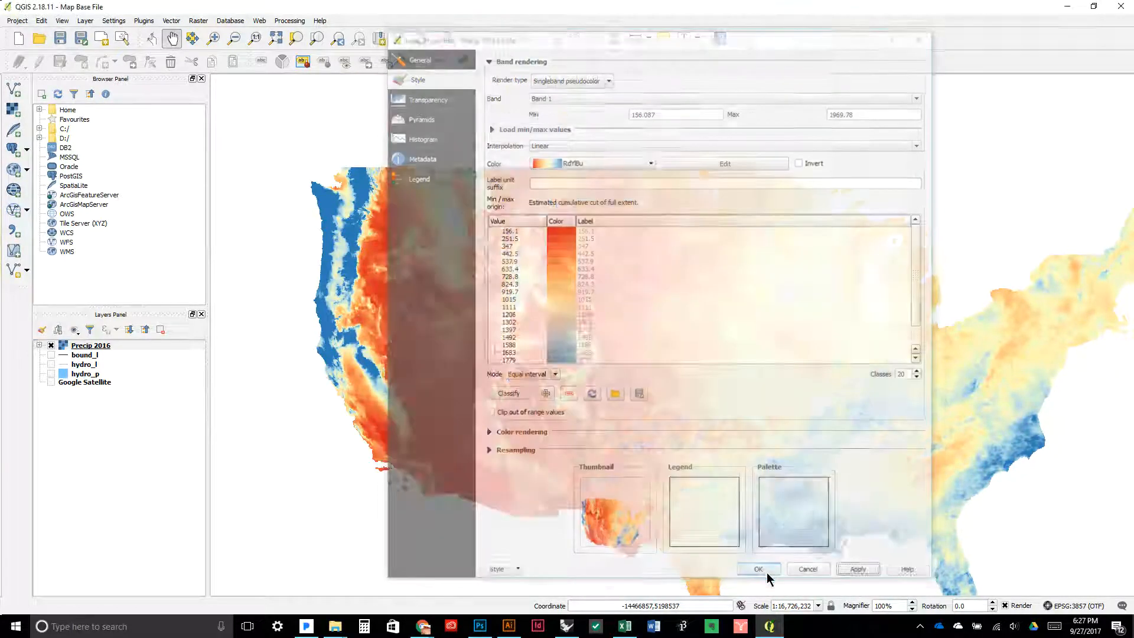
# Compare the PRISM 2016 web map in Chrome with the newly colored Precip 2016 layer in QGIS
pyautogui.moveTo(424, 629)
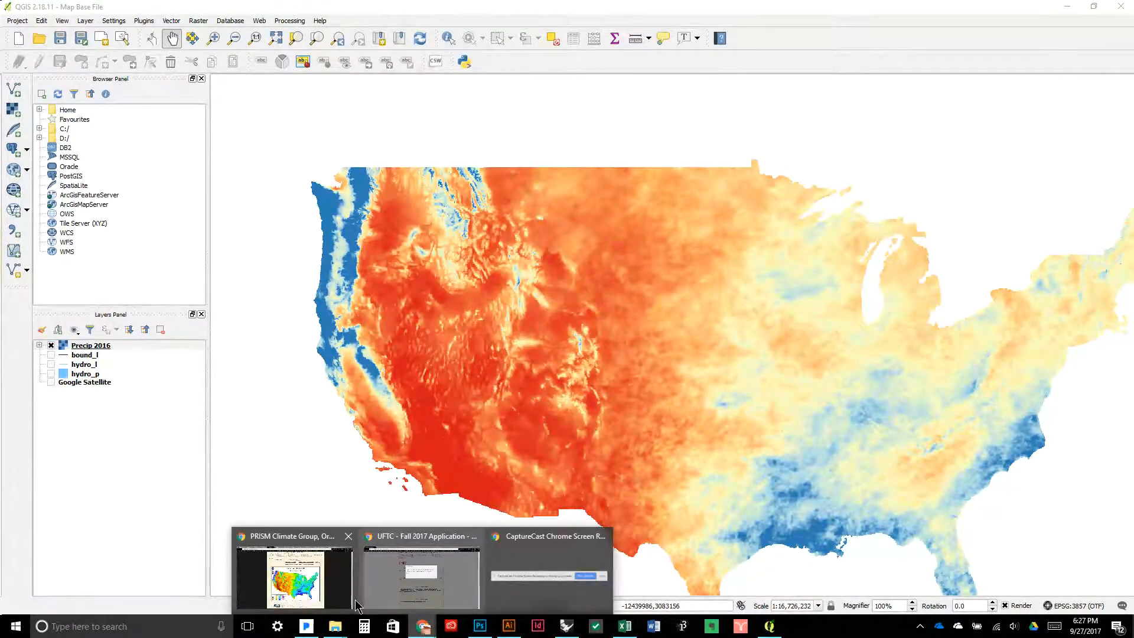
pyautogui.moveTo(270, 594)
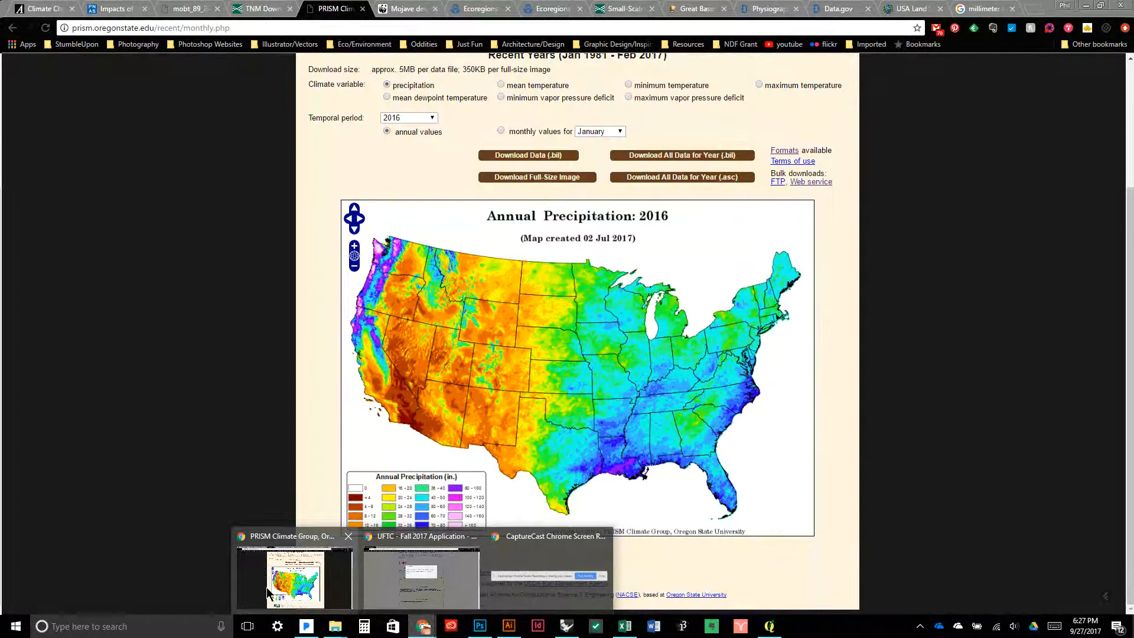
pyautogui.click(270, 594)
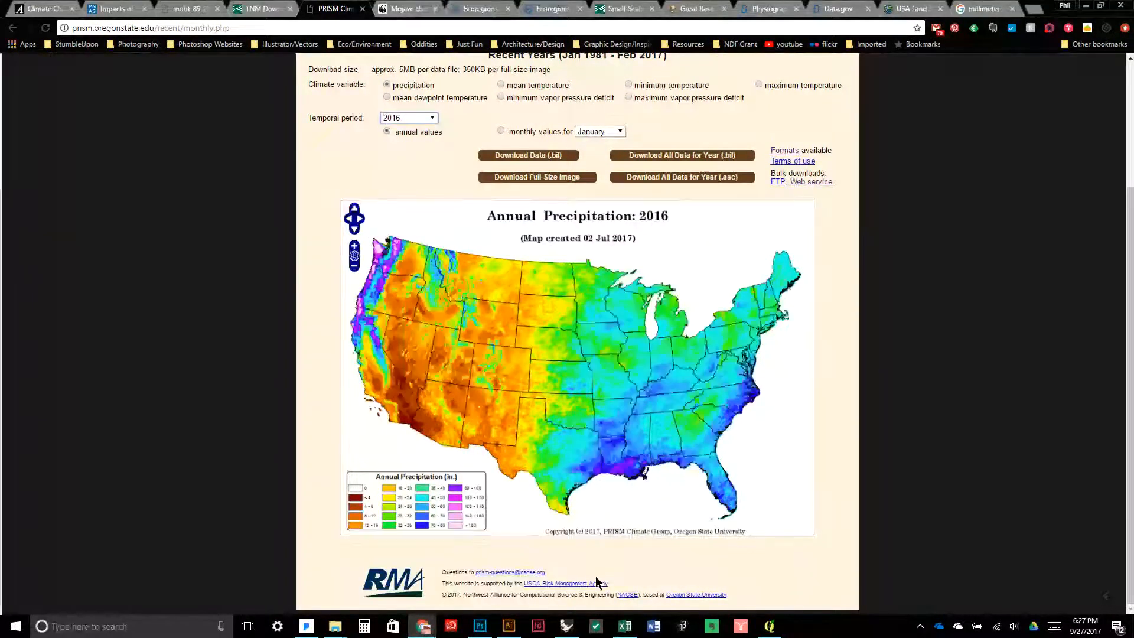
pyautogui.hotkey('alt', 'Tab')
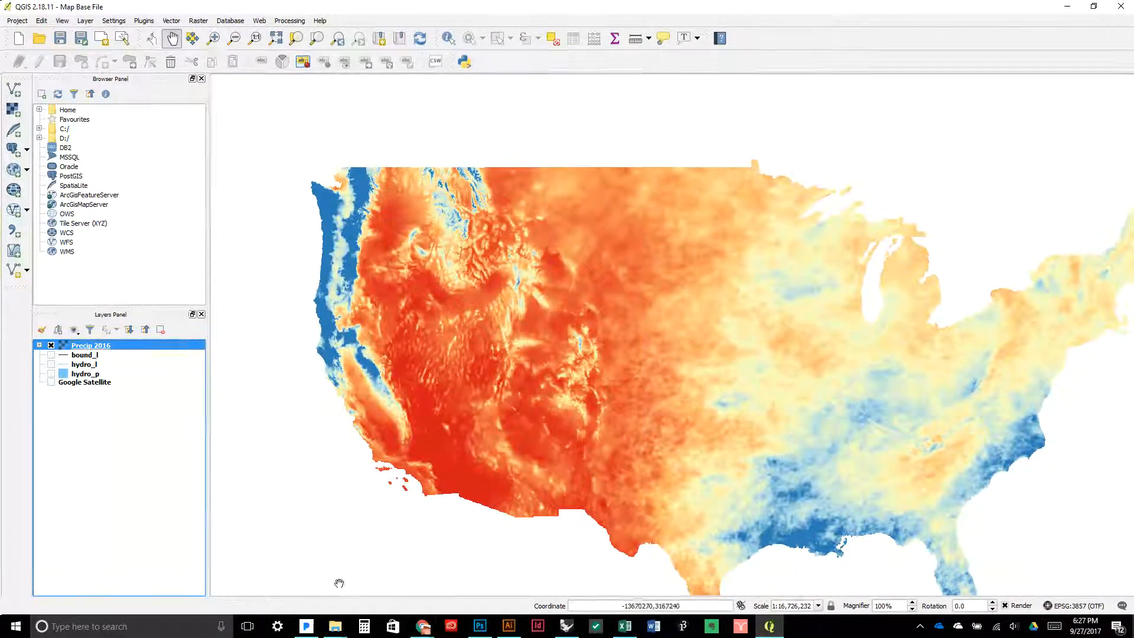
pyautogui.click(423, 626)
pyautogui.click(311, 584)
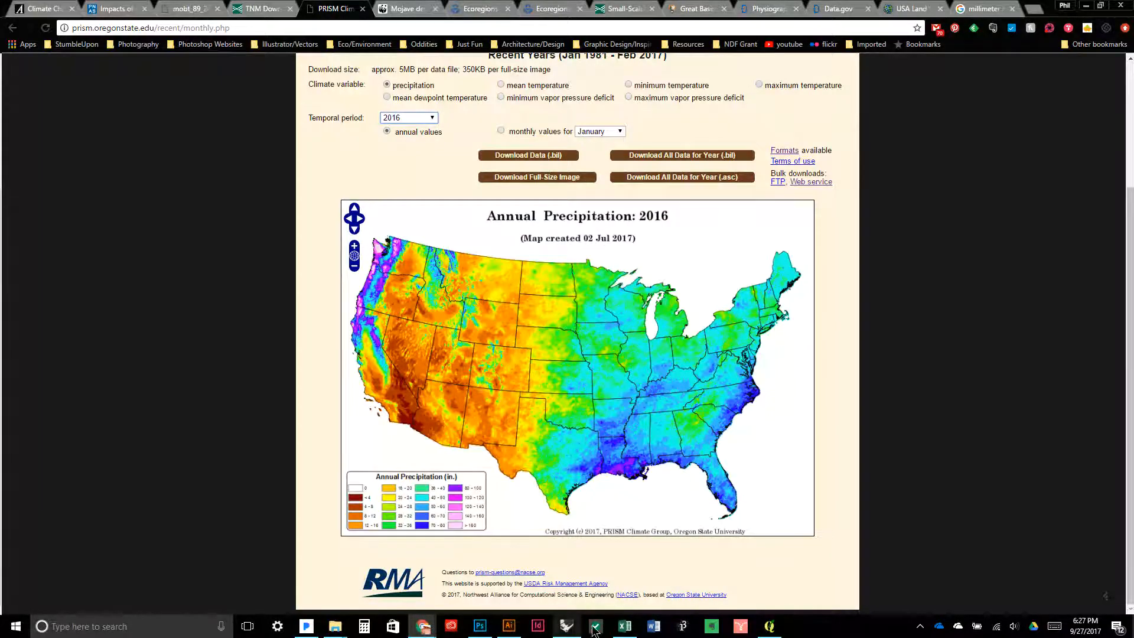
# Switch to QGIS and add the 2014 raster PRISM_ppt_stable_4kmM3_2014_bil.bil from its PRISM subfolder
pyautogui.click(769, 626)
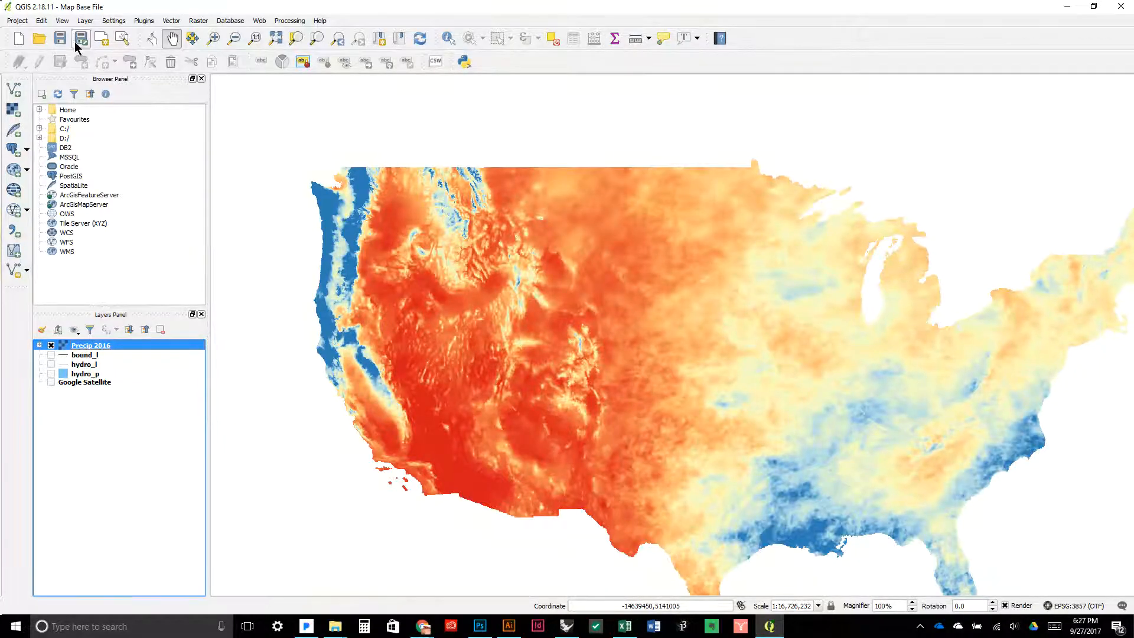
pyautogui.click(14, 111)
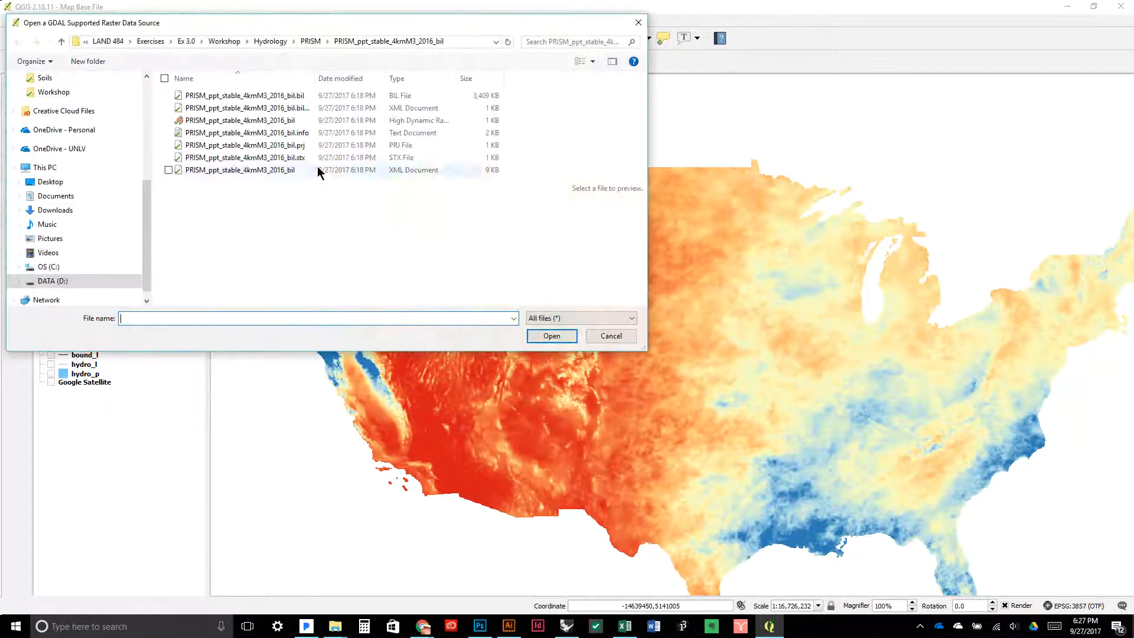
pyautogui.click(311, 41)
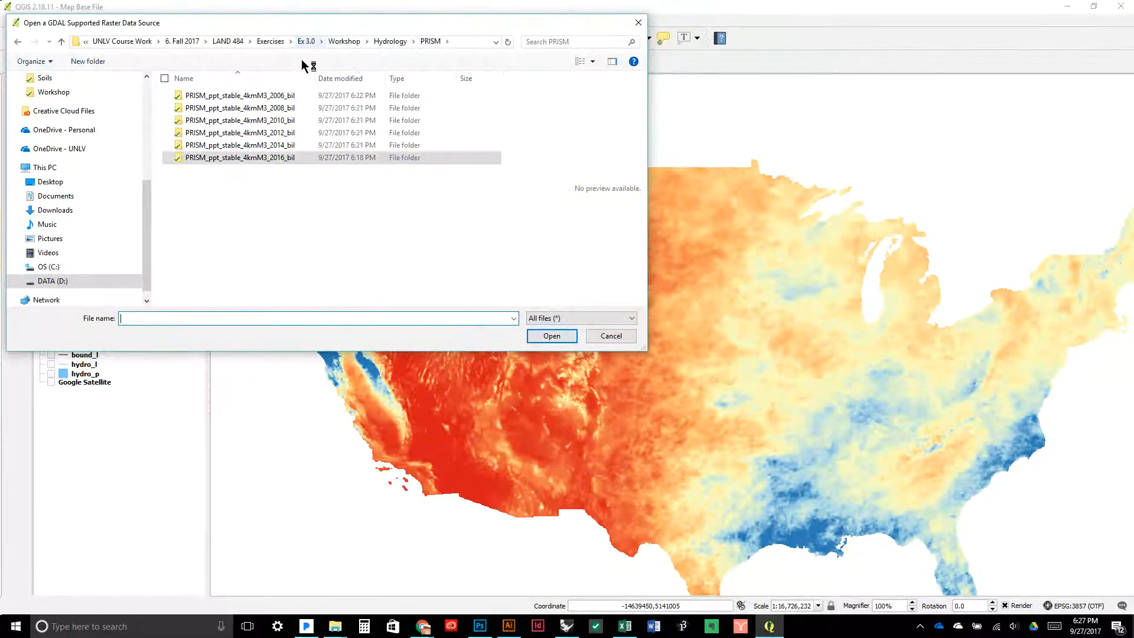
pyautogui.click(274, 145)
pyautogui.doubleClick(274, 145)
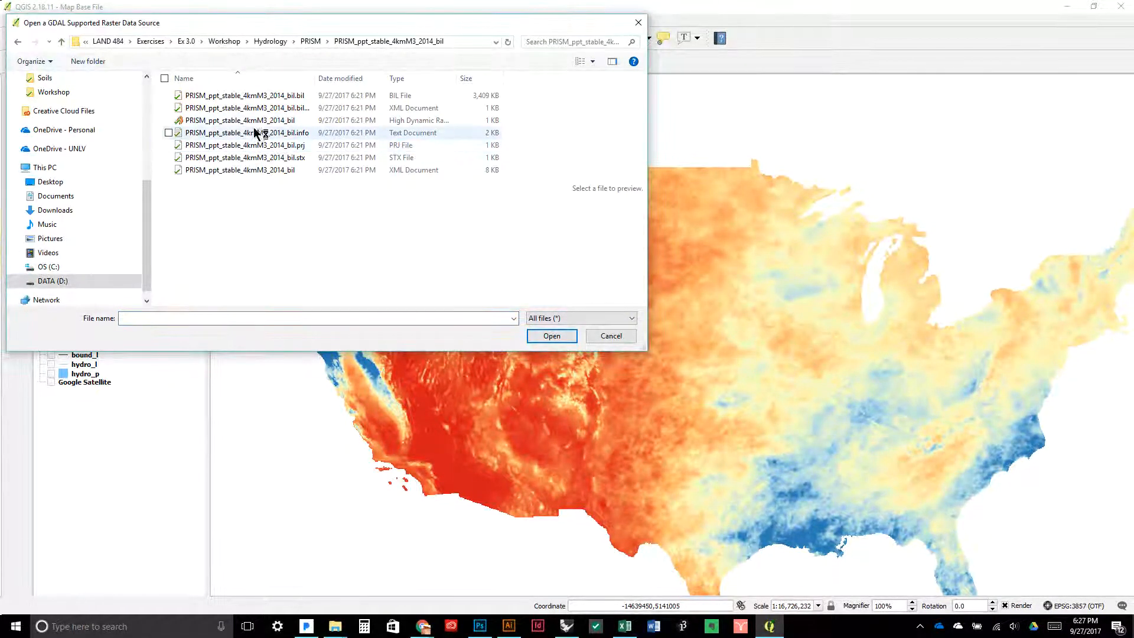
pyautogui.click(256, 99)
pyautogui.click(537, 334)
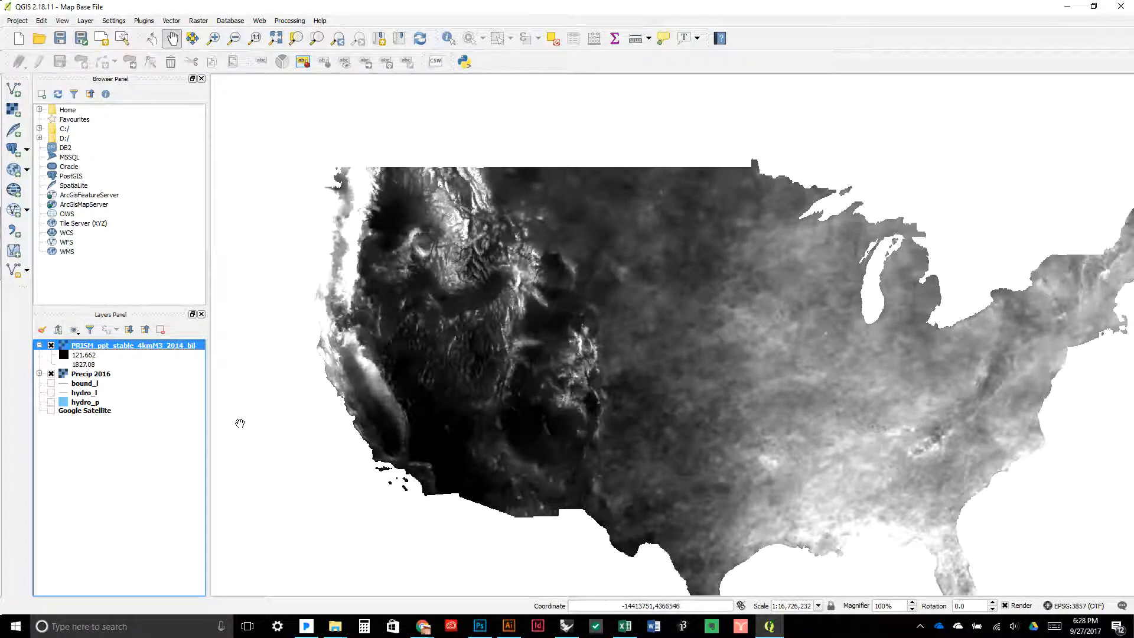
# View the PRISM 2016 precipitation map in Chrome once more and minimize the browser to return to QGIS
pyautogui.click(422, 627)
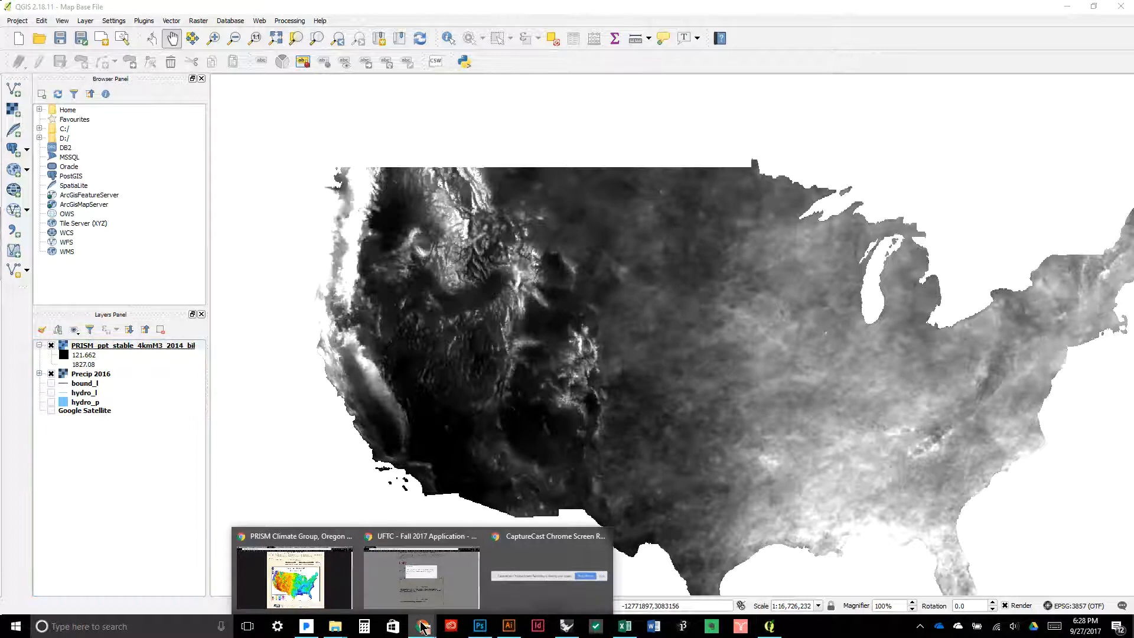
pyautogui.click(314, 576)
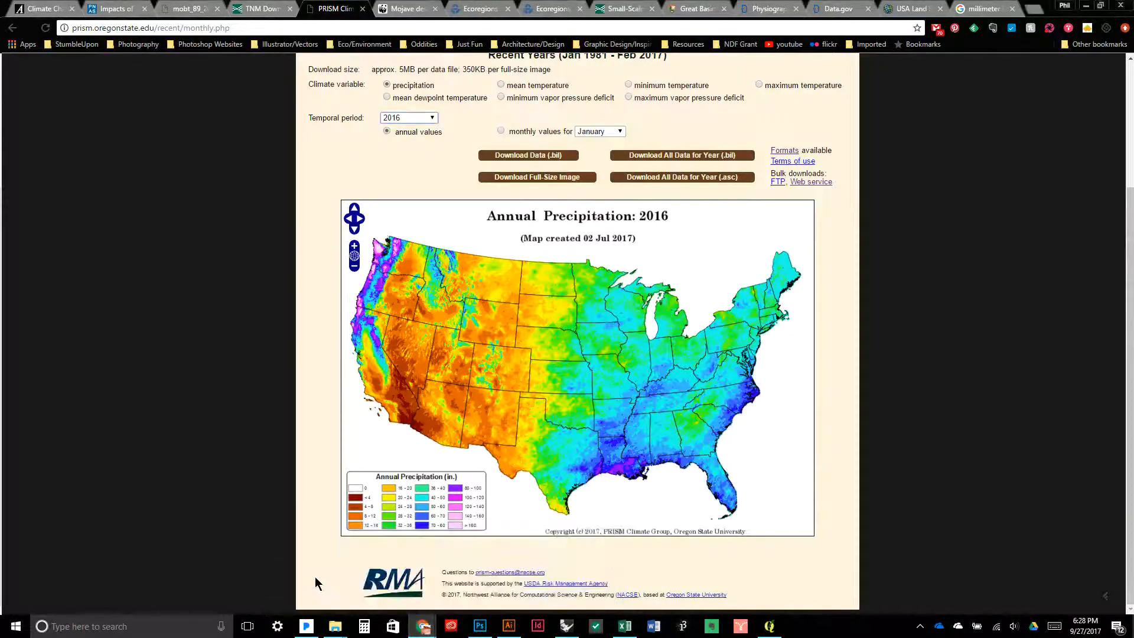
pyautogui.click(1085, 6)
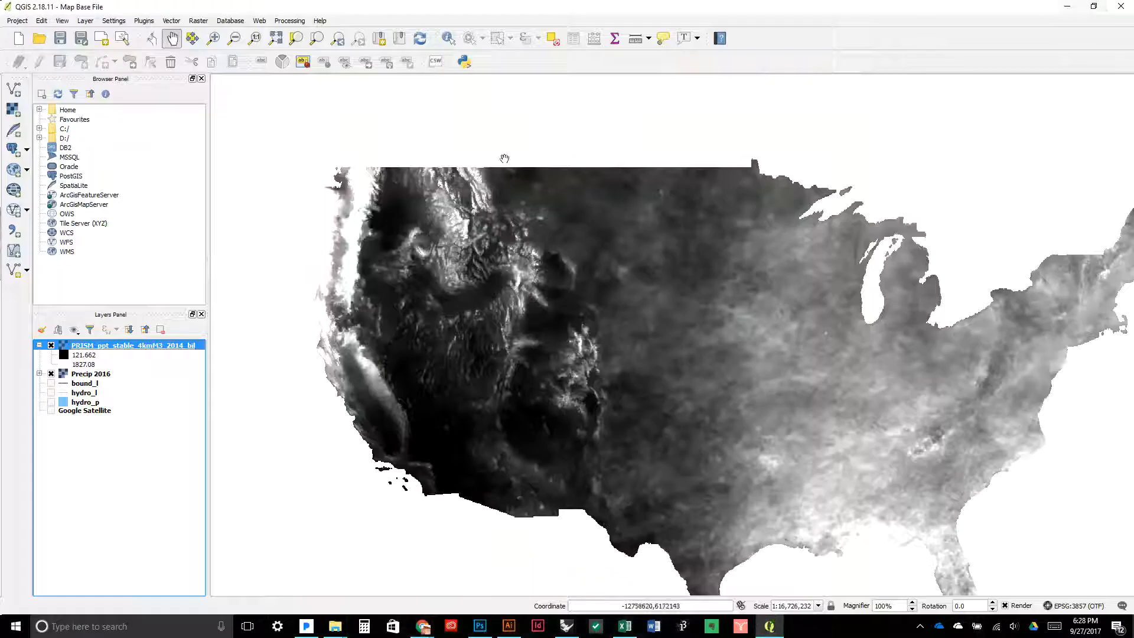
# Check the 2014 precipitation raster's band rendering settings and close its properties without changes
pyautogui.click(82, 365)
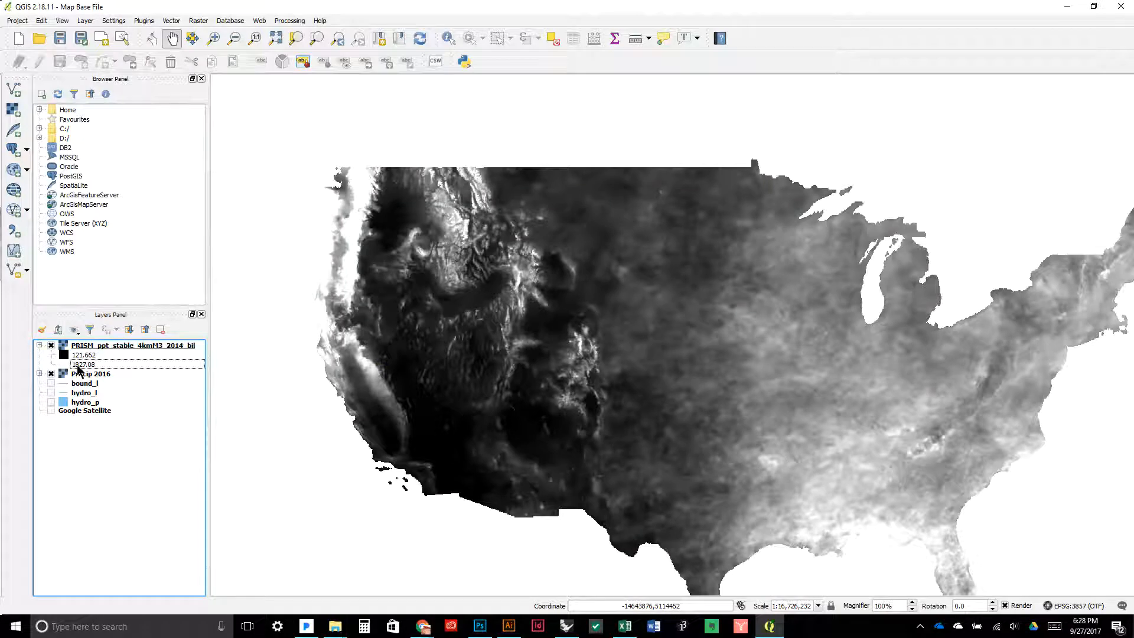
pyautogui.doubleClick(64, 353)
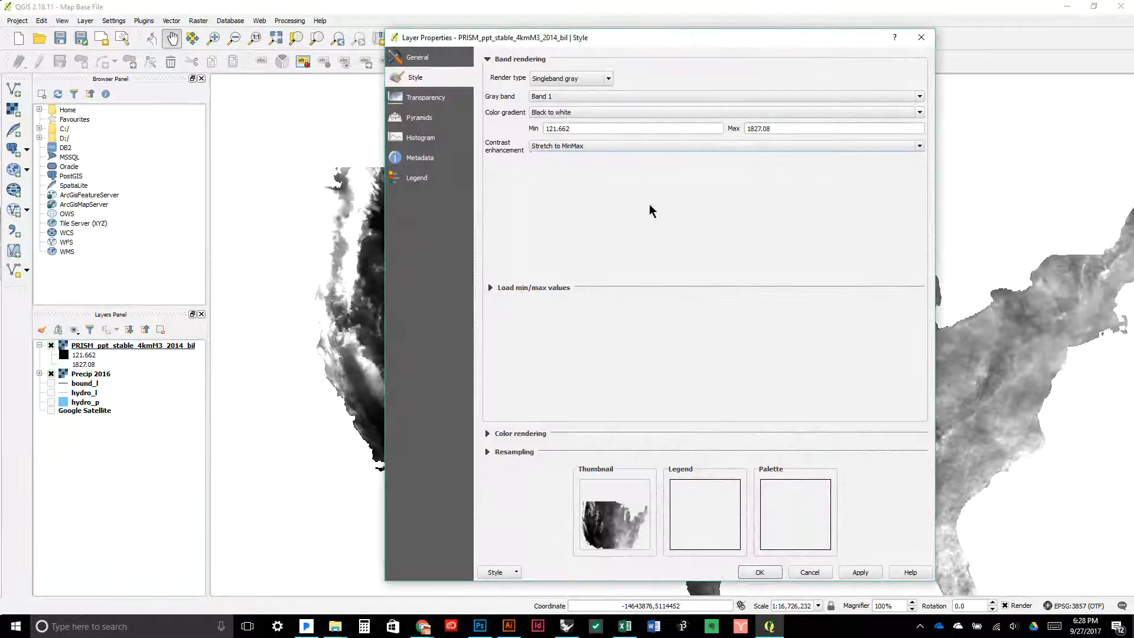
pyautogui.click(809, 572)
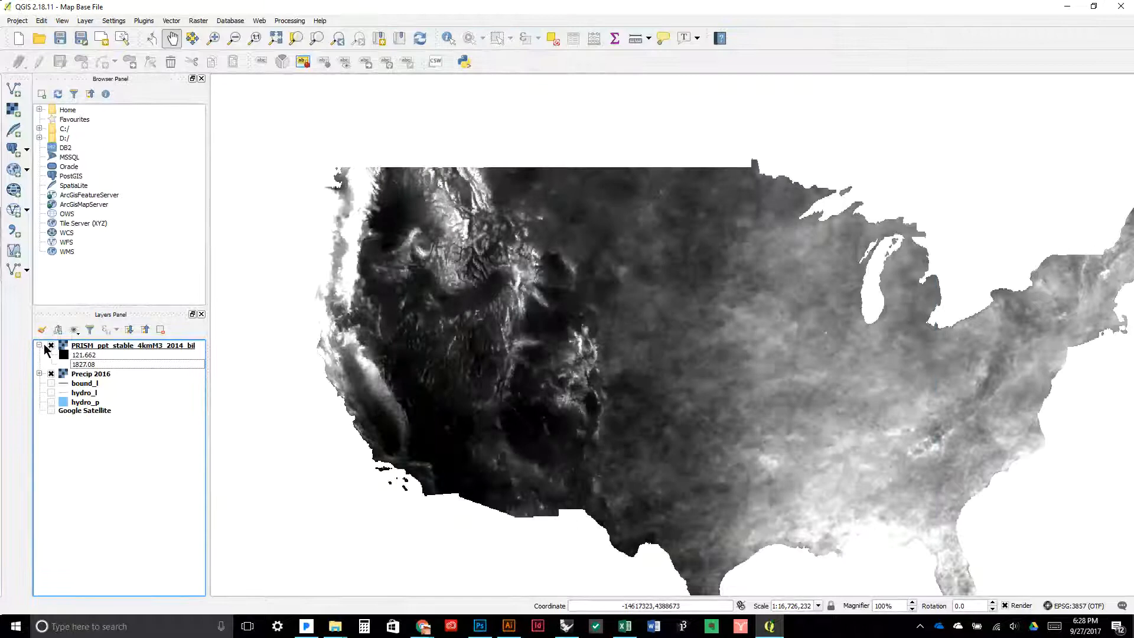
# Hide the 2014 precipitation raster and open the style properties of the Precip 2016 layer
pyautogui.click(51, 345)
pyautogui.click(86, 376)
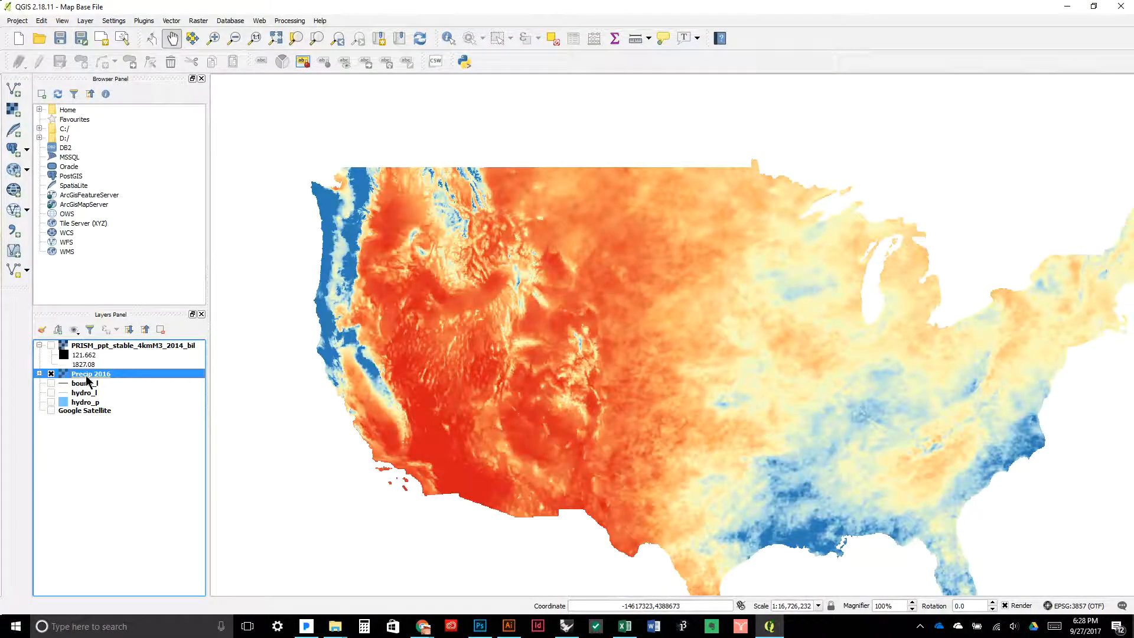
pyautogui.doubleClick(86, 375)
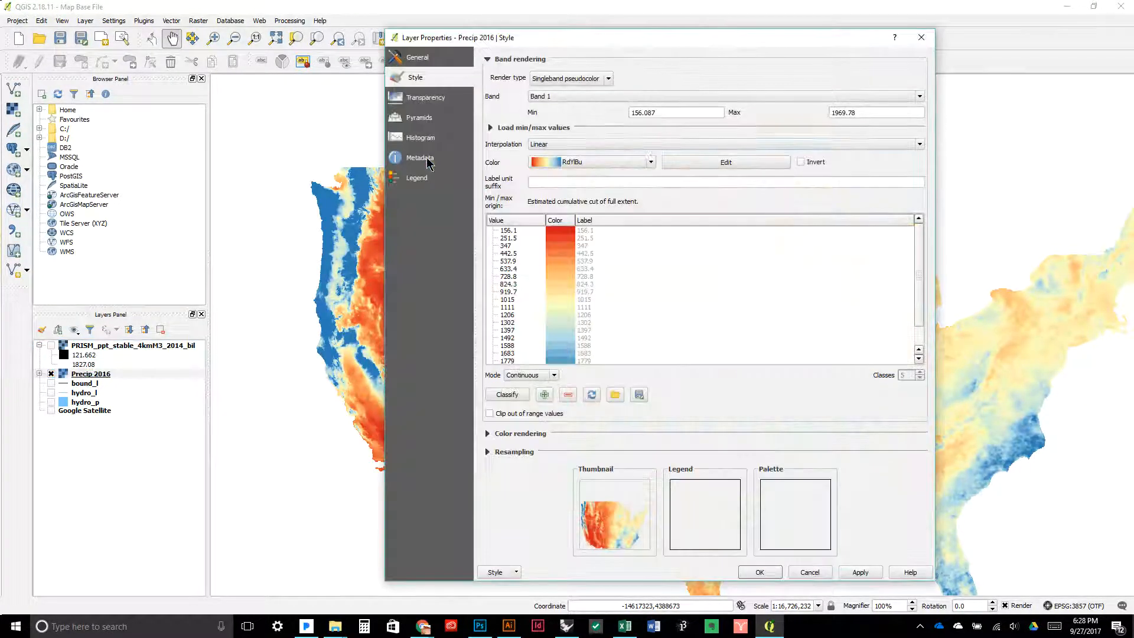
# Set the Precip 2016 color range to a minimum of 0 and a maximum of 160
pyautogui.doubleClick(864, 113)
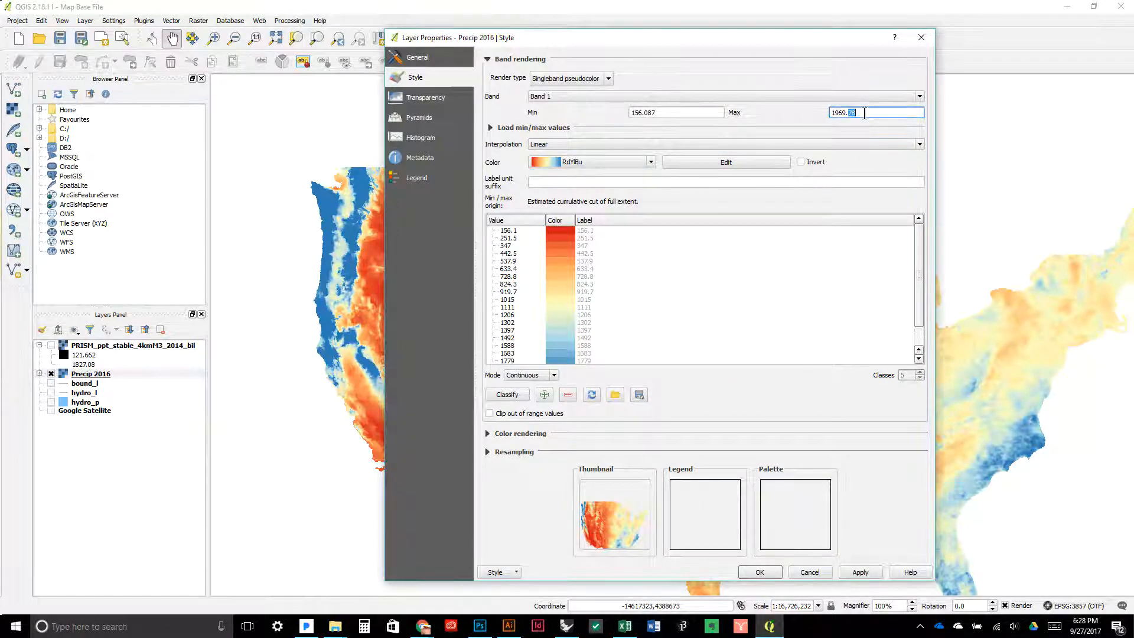
pyautogui.write('160')
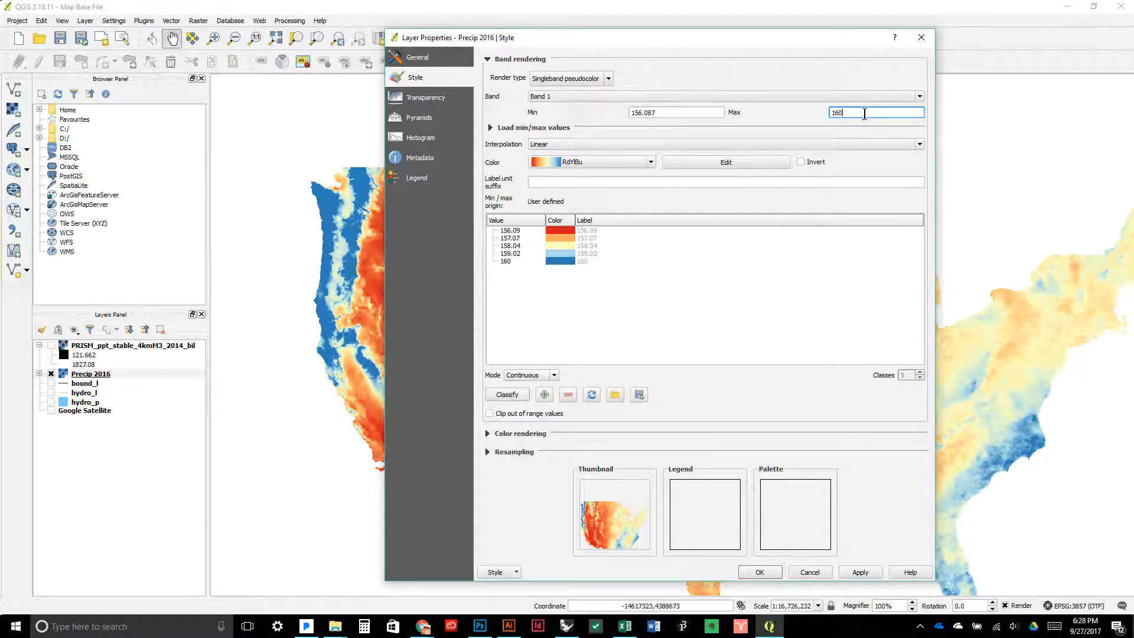
pyautogui.moveTo(632, 112); pyautogui.dragTo(689, 112)
pyautogui.write('0')
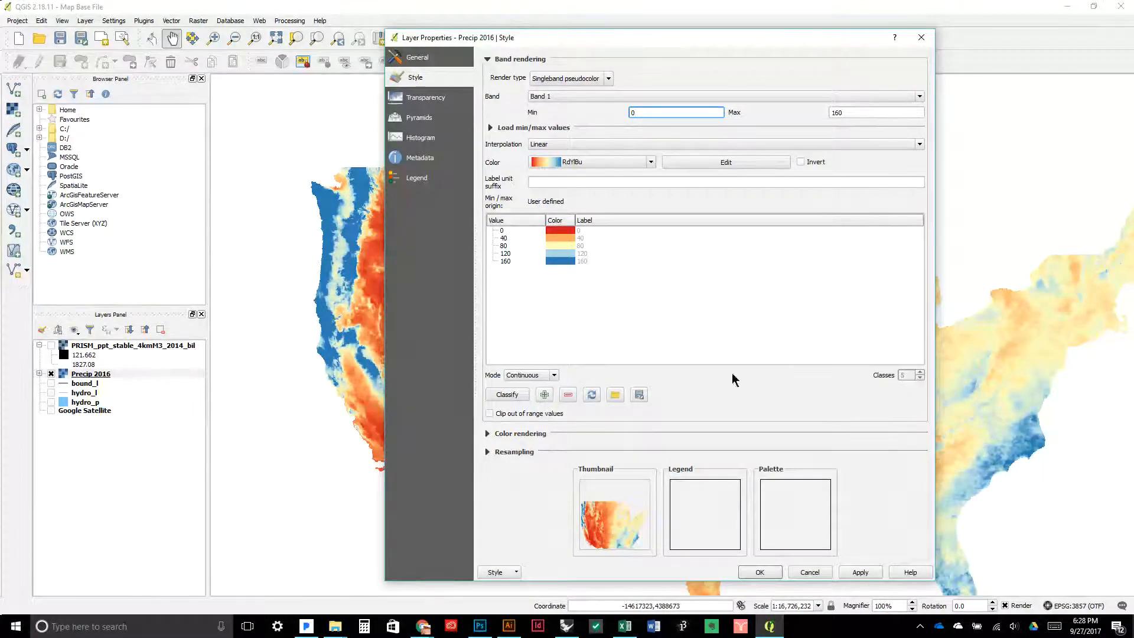
# Classify the Precip 2016 color ramp in Equal interval mode with 20 classes and review the class values
pyautogui.click(534, 375)
pyautogui.click(531, 392)
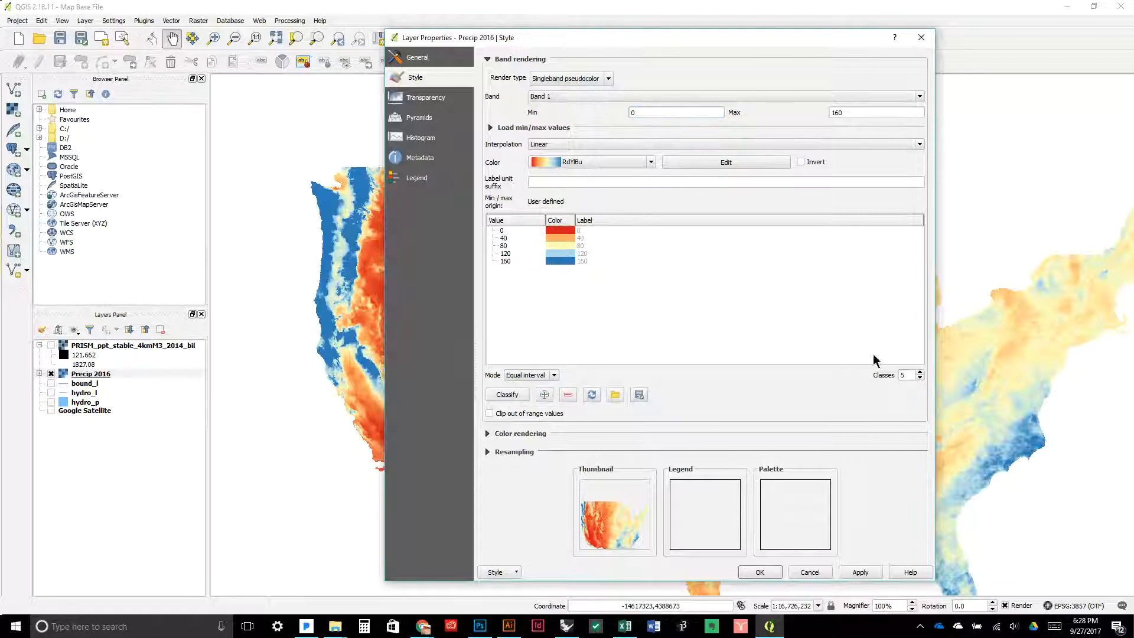
pyautogui.doubleClick(902, 376)
pyautogui.write('20')
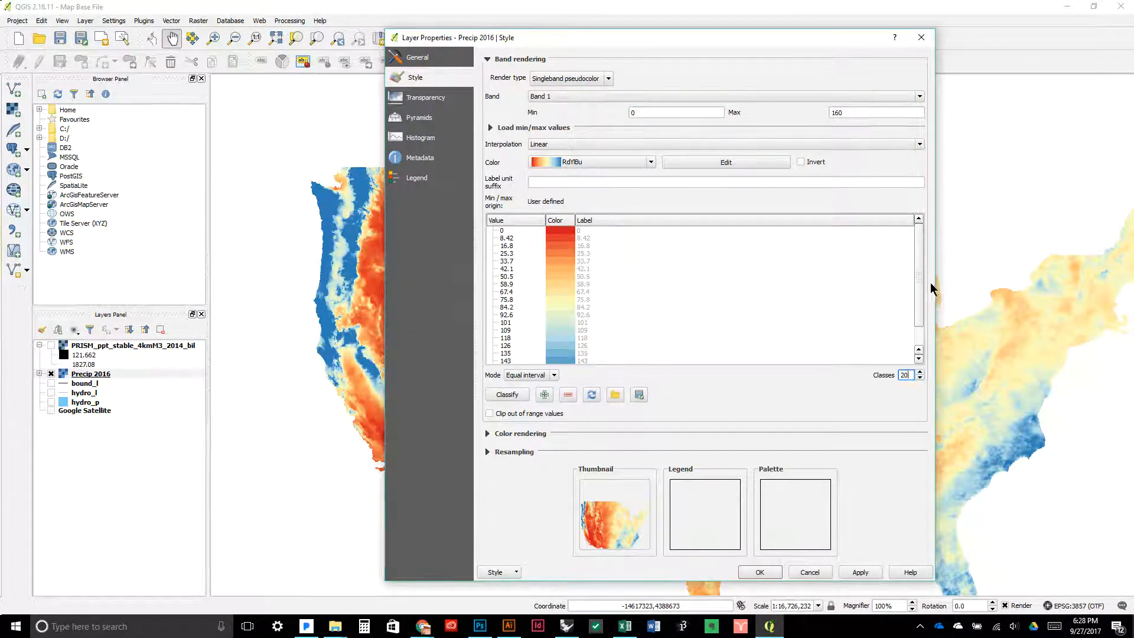
pyautogui.scroll(-2, 916, 293)
pyautogui.scroll(2, 912, 289)
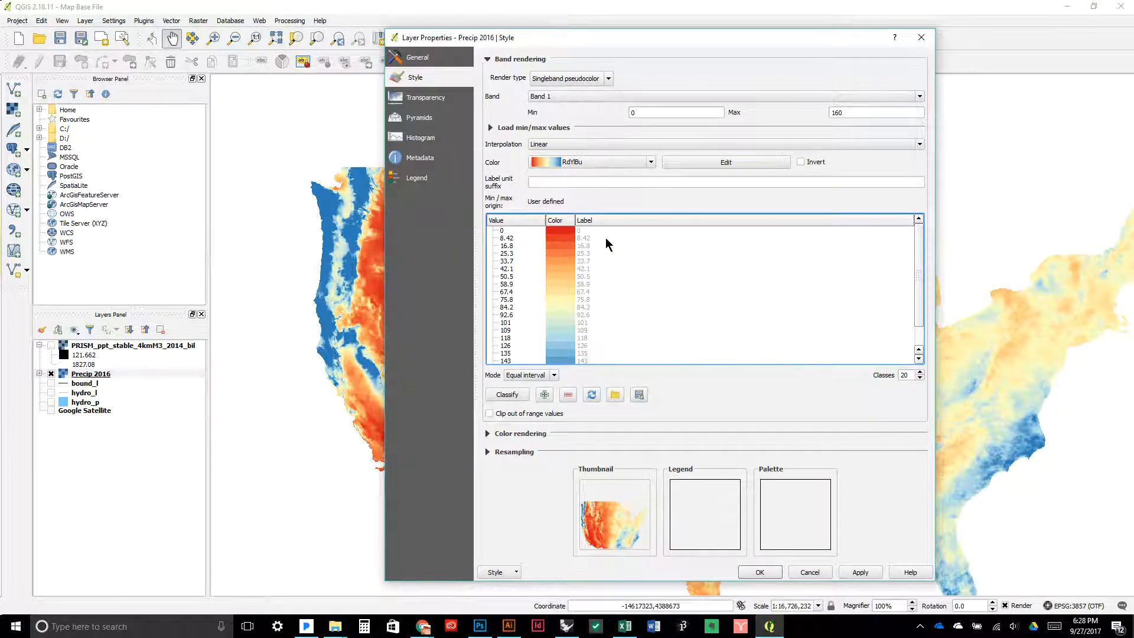
# Try the Continuous and Quantile classification modes for Precip 2016, review the class values, and return to Equal interval
pyautogui.click(527, 375)
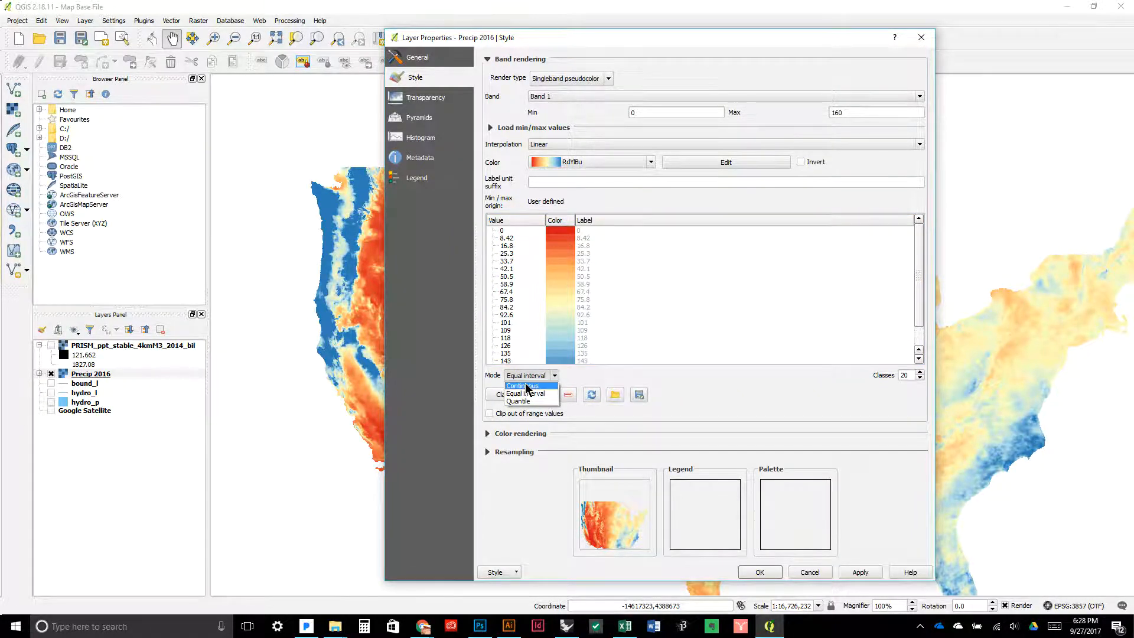
pyautogui.click(525, 385)
pyautogui.click(526, 379)
pyautogui.click(528, 402)
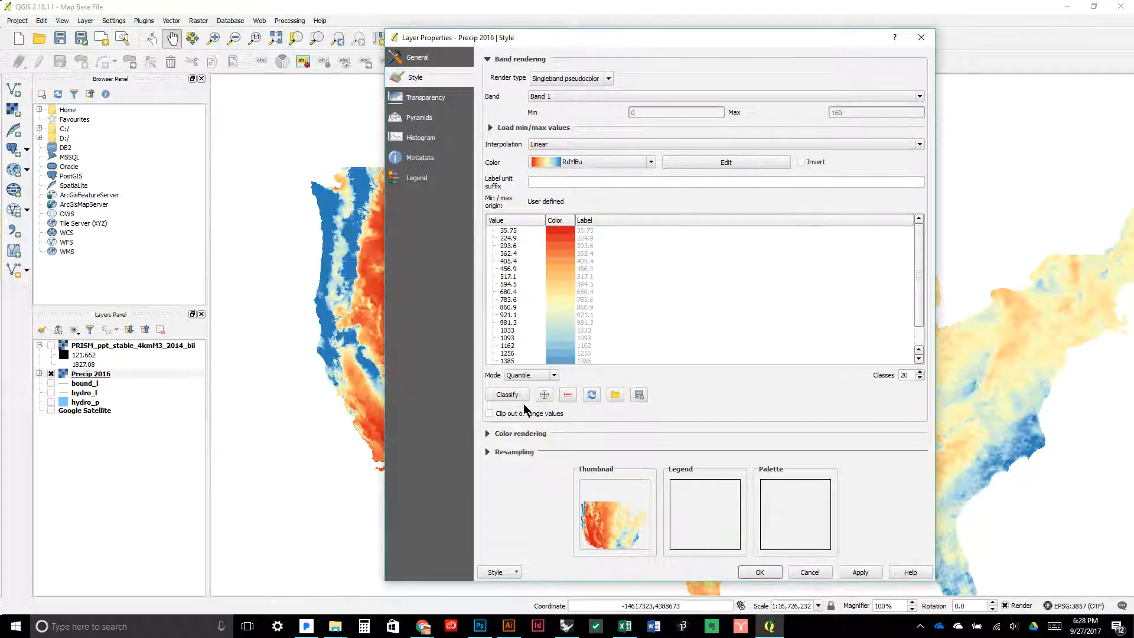
pyautogui.scroll(-1, 652, 306)
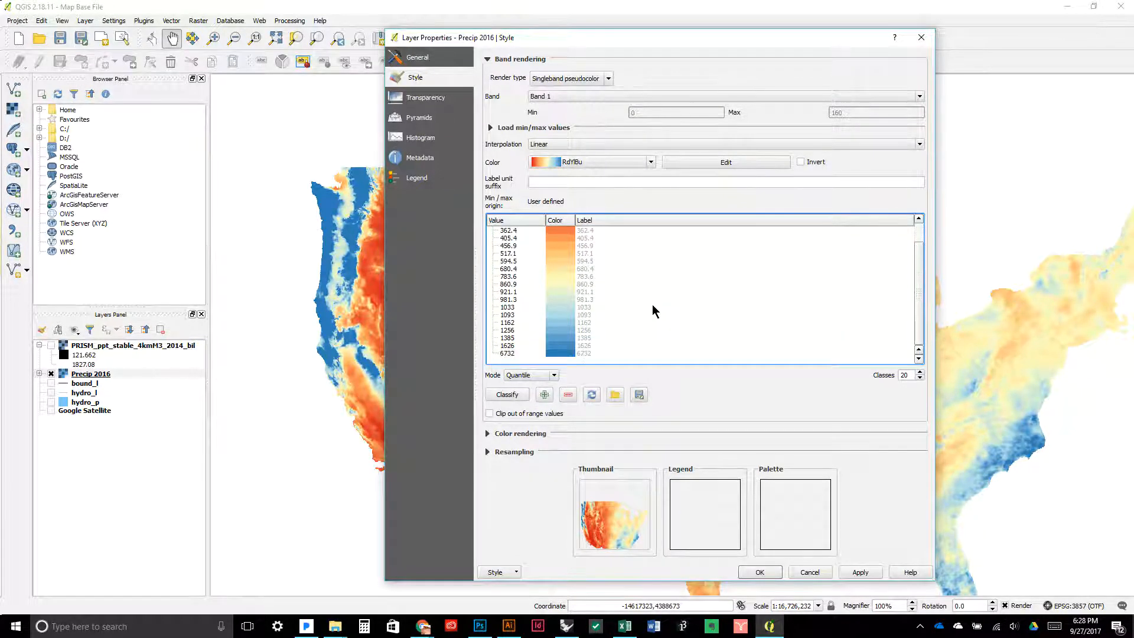
pyautogui.scroll(1, 652, 303)
pyautogui.click(537, 374)
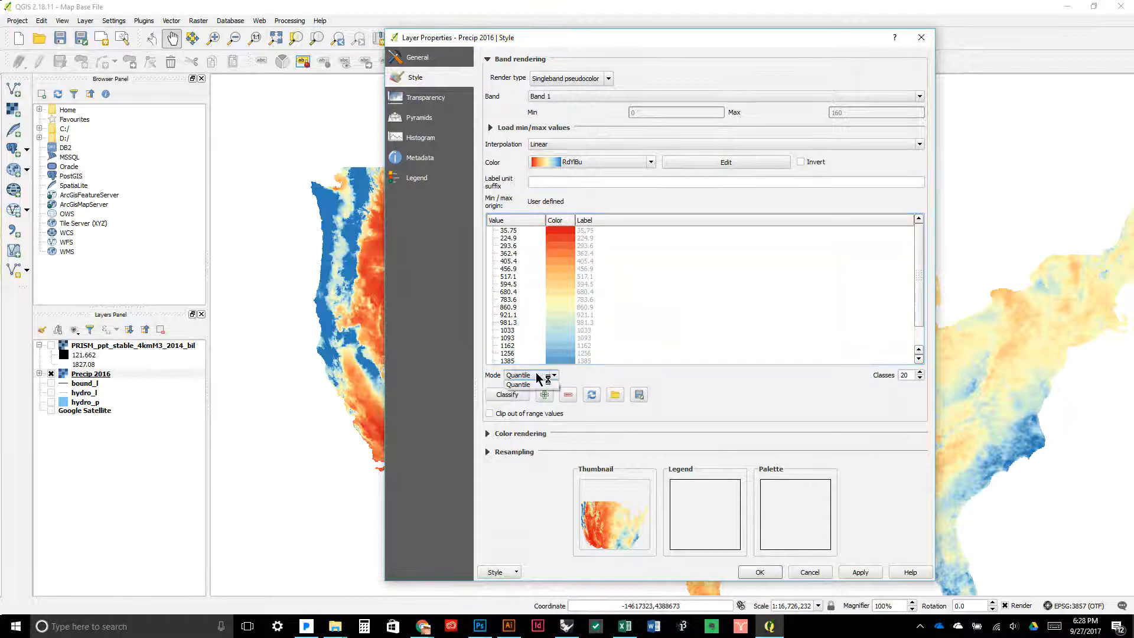
pyautogui.click(531, 394)
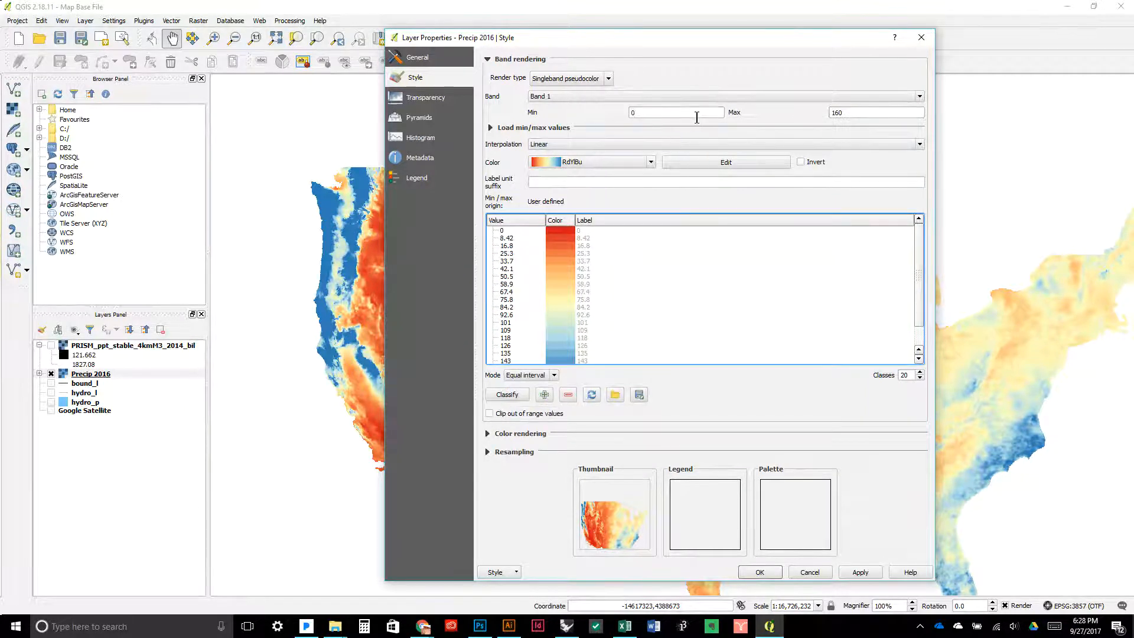
pyautogui.scroll(-1, 635, 324)
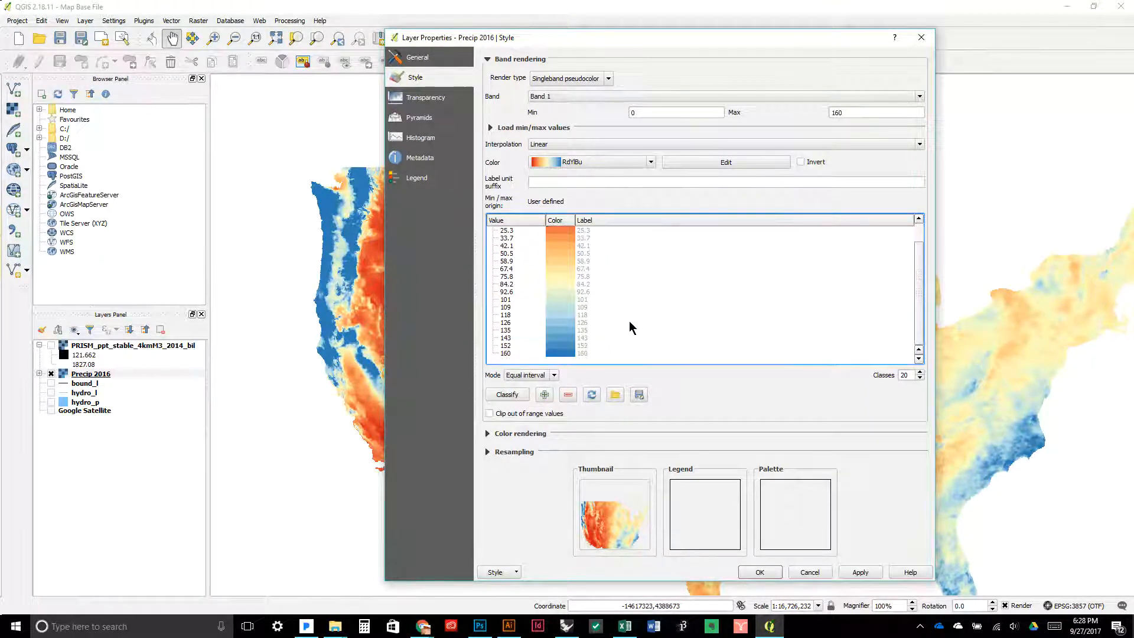
pyautogui.scroll(1, 522, 274)
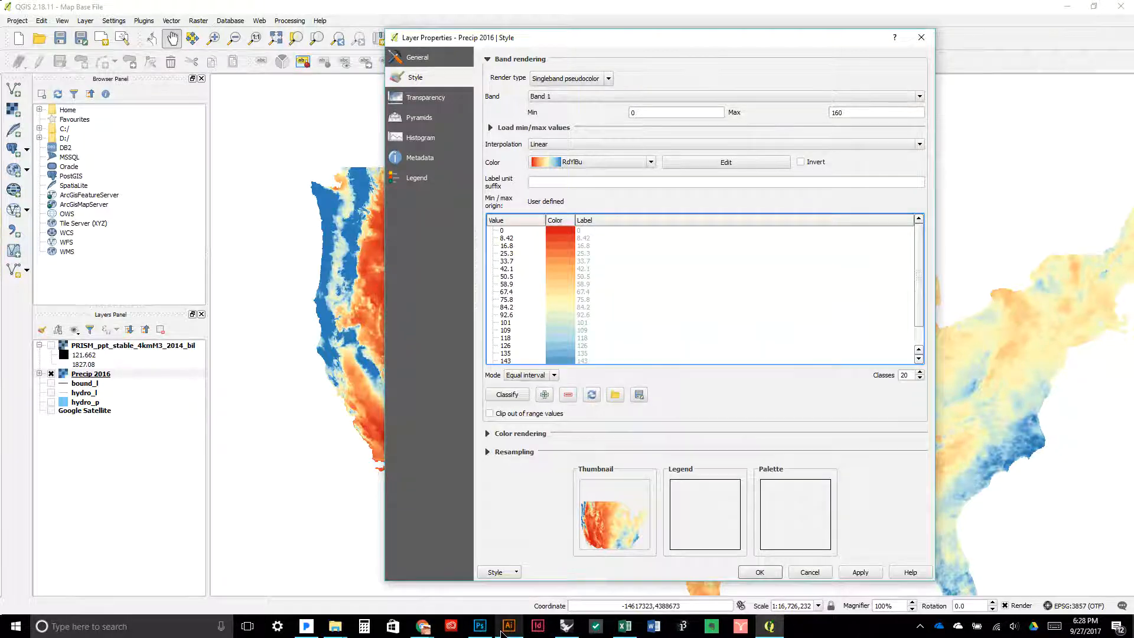
# Switch to Chrome to check the legend of the PRISM 2016 annual precipitation map, and return to QGIS
pyautogui.click(421, 627)
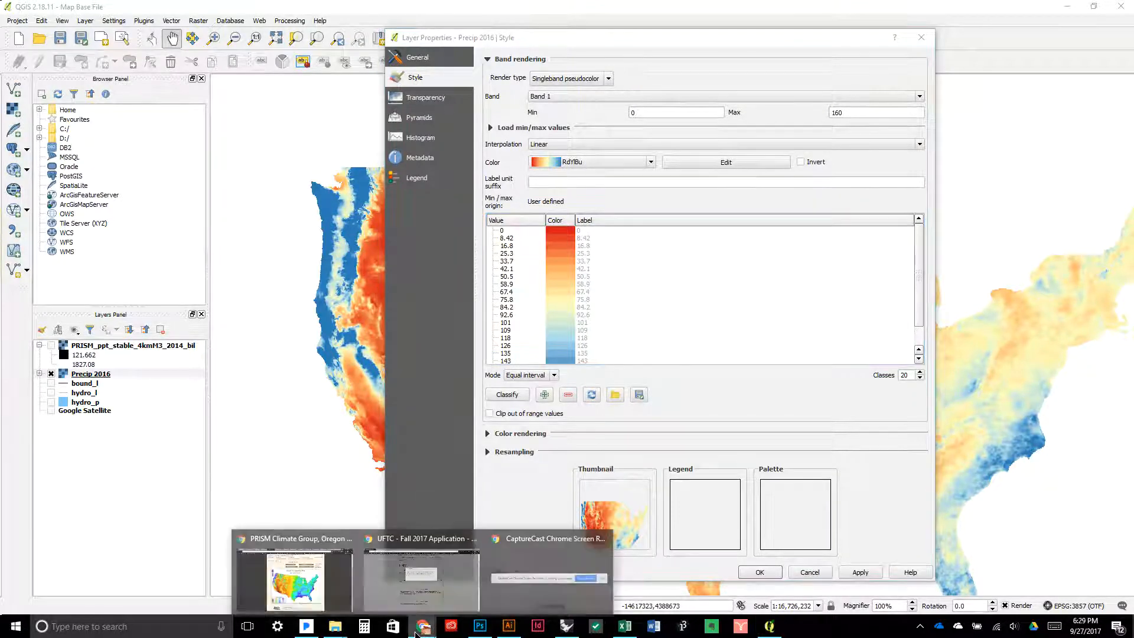
pyautogui.click(301, 585)
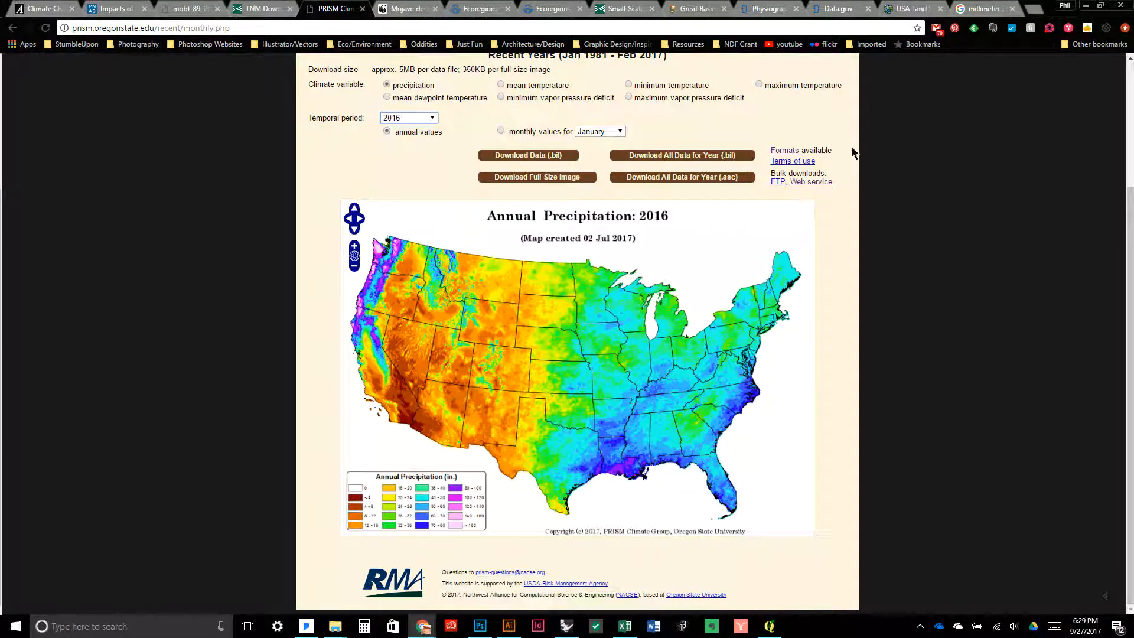
pyautogui.click(1084, 6)
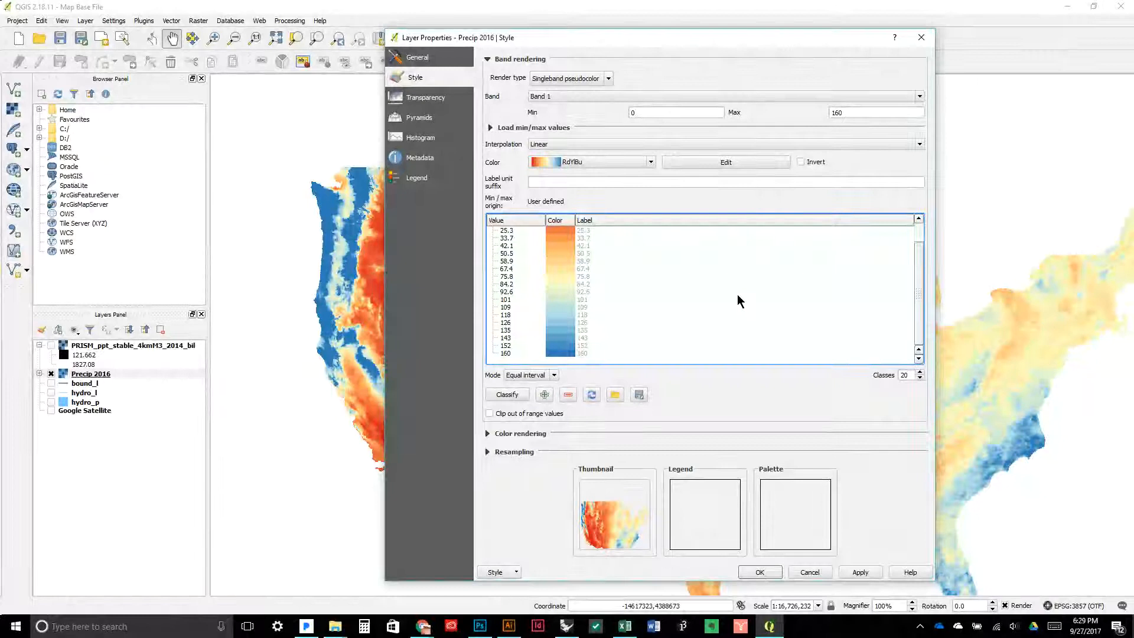
# Reclassify Precip 2016 with the 0 to 160 range, apply the style, and check the layer's legend against the map
pyautogui.click(859, 571)
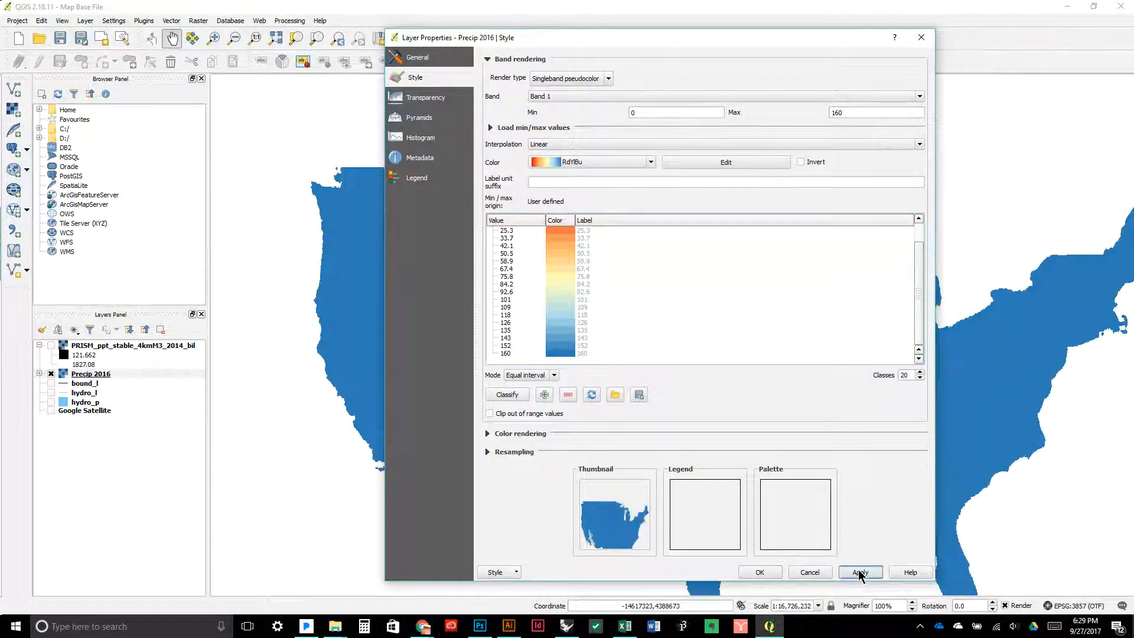
pyautogui.scroll(1, 678, 311)
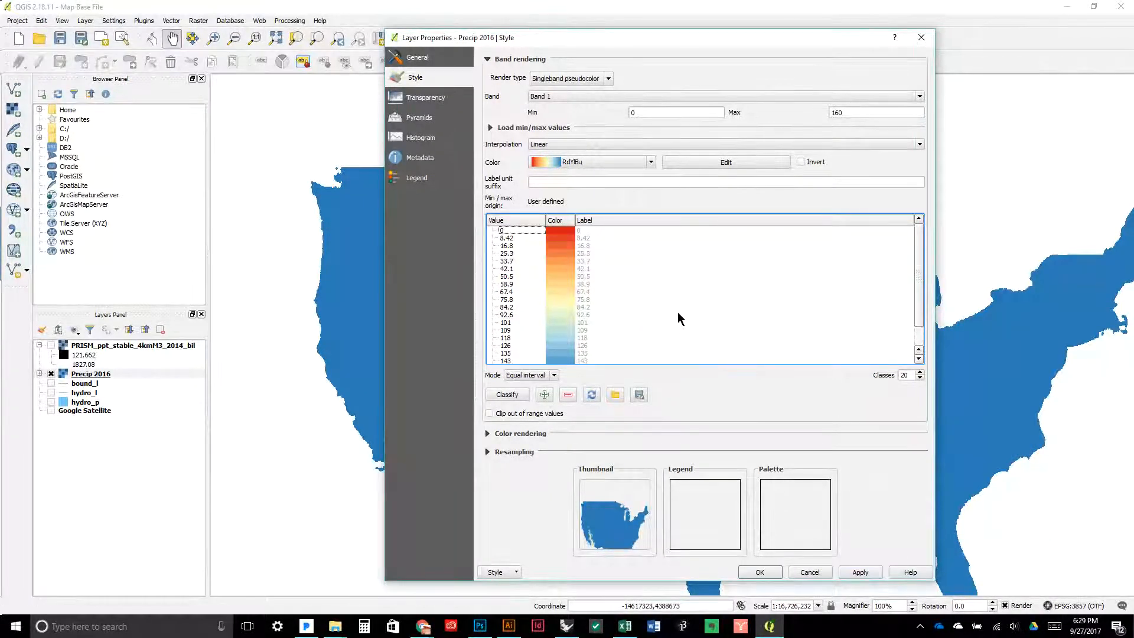
pyautogui.click(525, 395)
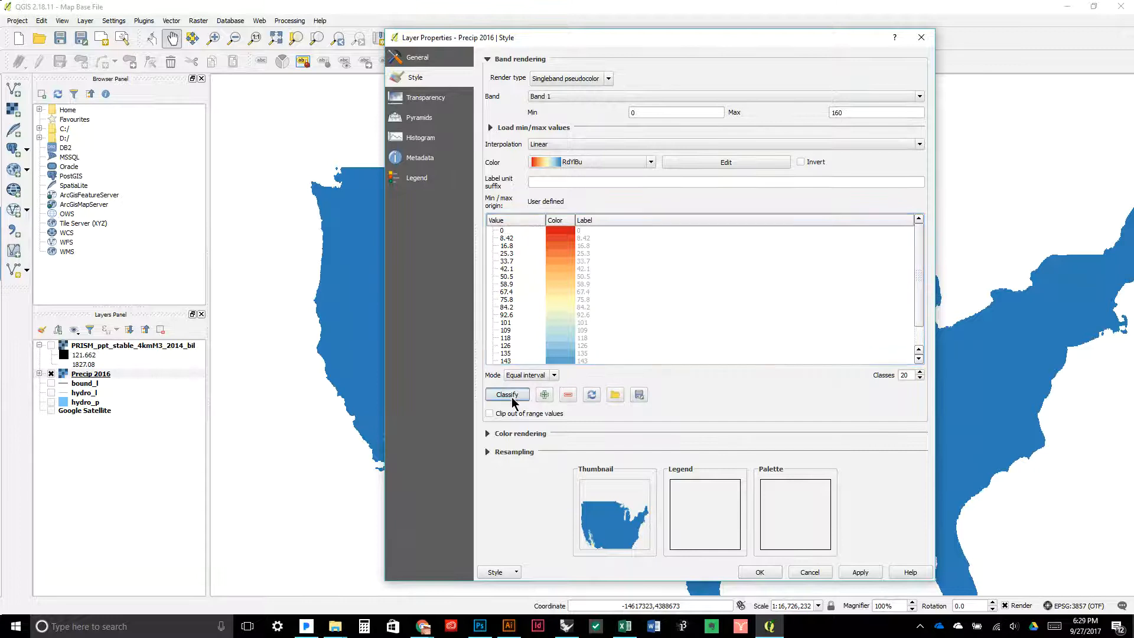
pyautogui.click(860, 572)
pyautogui.moveTo(680, 40); pyautogui.dragTo(815, 47)
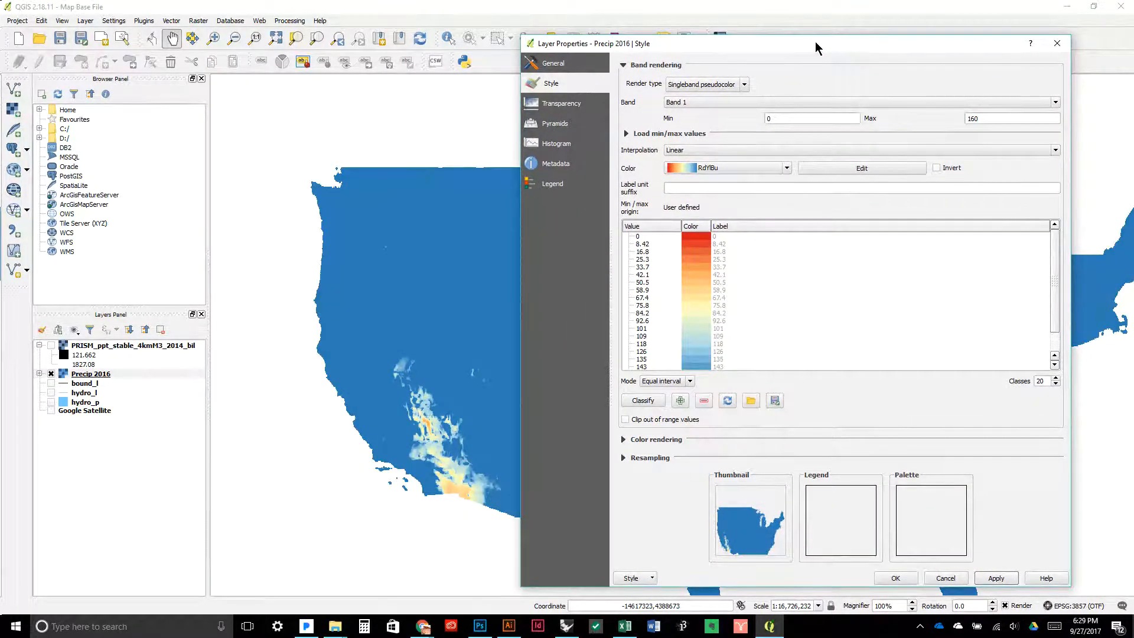
pyautogui.click(895, 578)
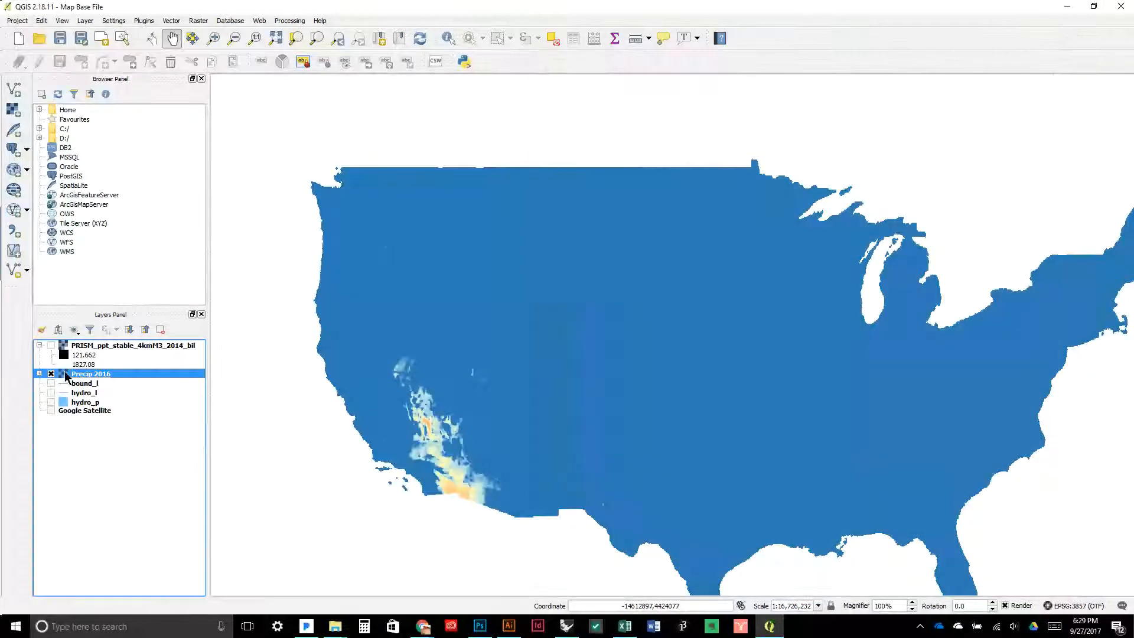
pyautogui.click(39, 374)
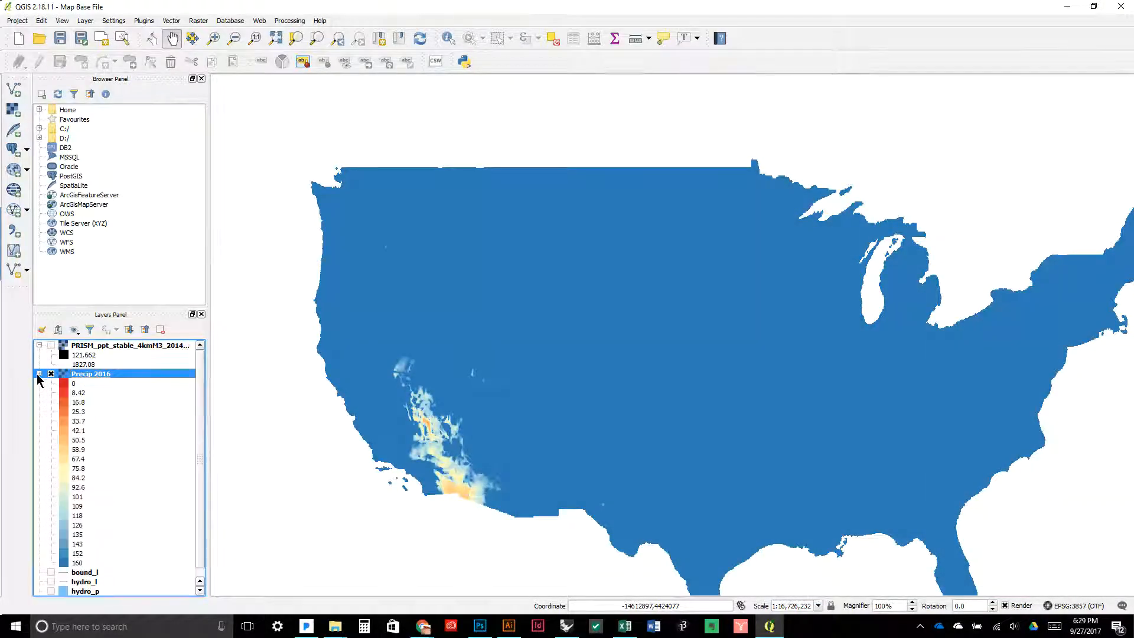
pyautogui.click(38, 374)
# Remove the Precip 2016 layer from the project
pyautogui.rightClick(98, 374)
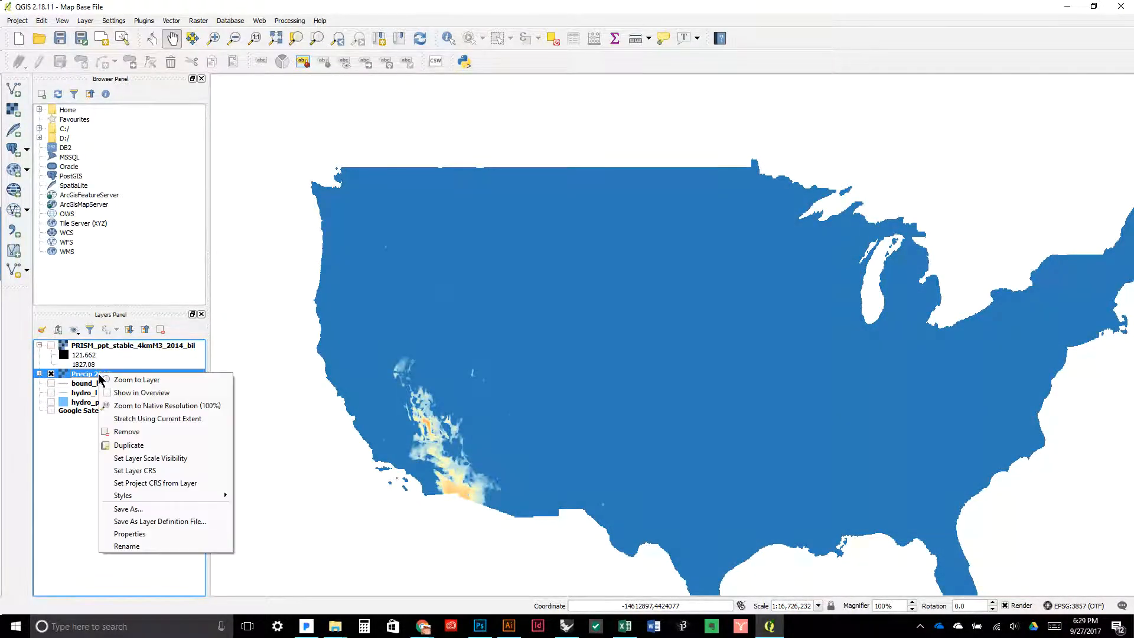
pyautogui.click(163, 436)
pyautogui.click(550, 329)
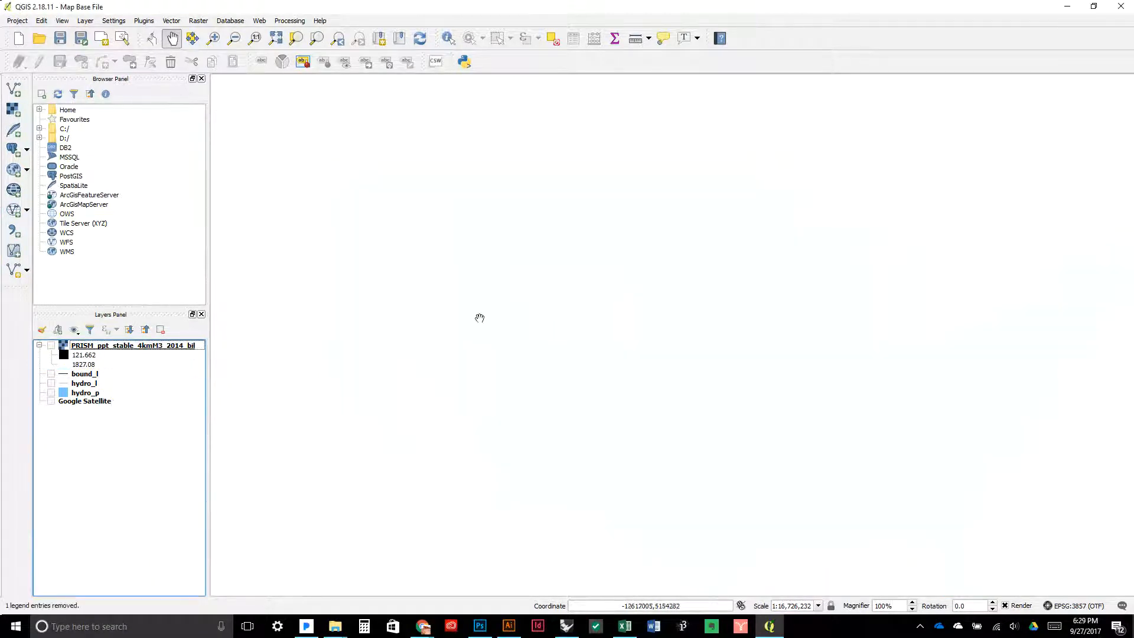
# Add the raster PRISM_ppt_stable_4kmM3_2016_bil.bil from its PRISM subfolder again and collapse the 2014 layer's legend
pyautogui.click(13, 110)
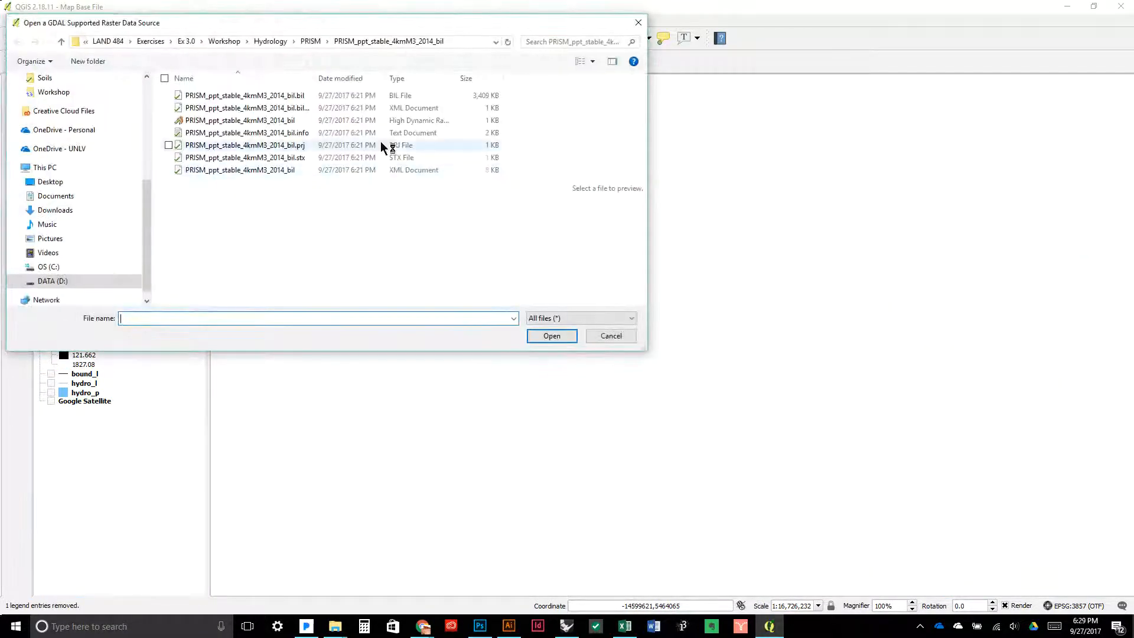
pyautogui.click(311, 41)
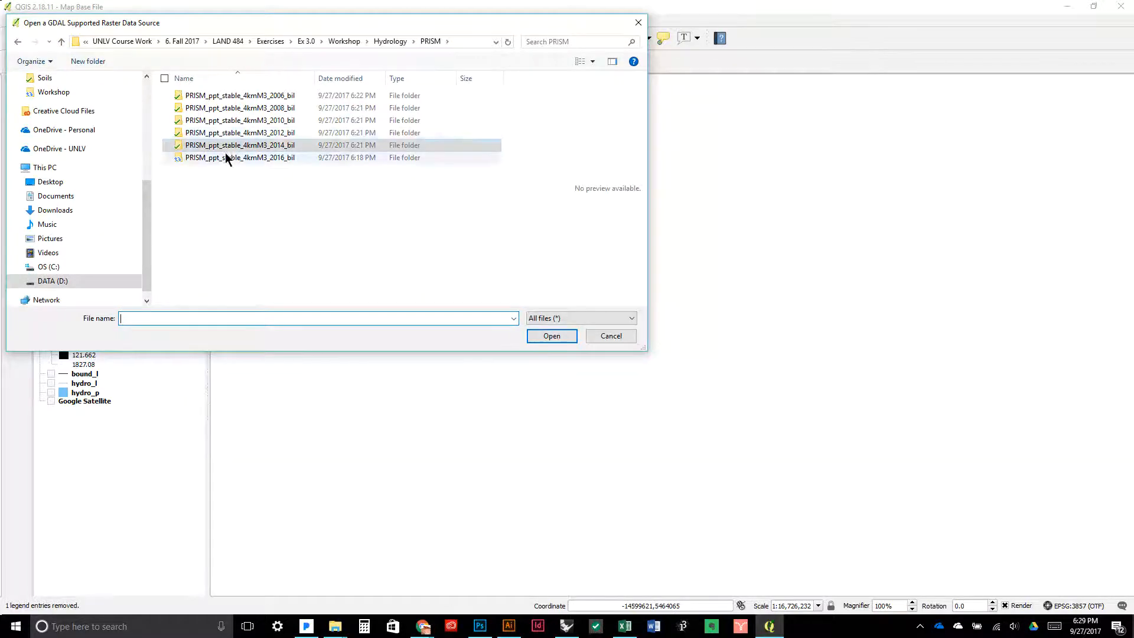
pyautogui.doubleClick(228, 157)
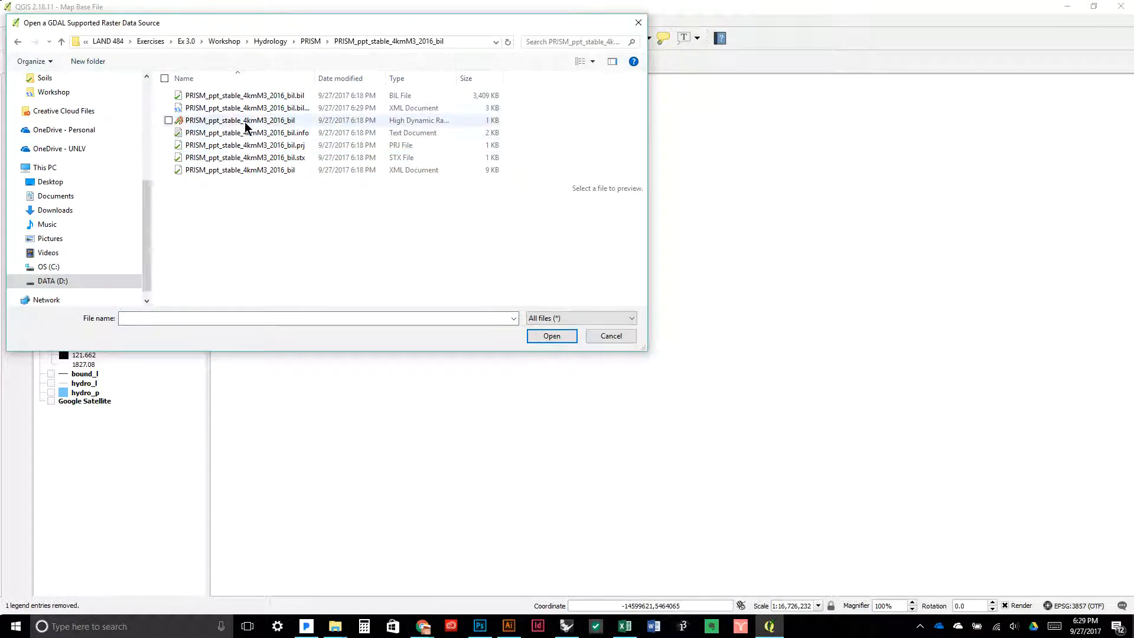
pyautogui.click(251, 96)
pyautogui.click(540, 336)
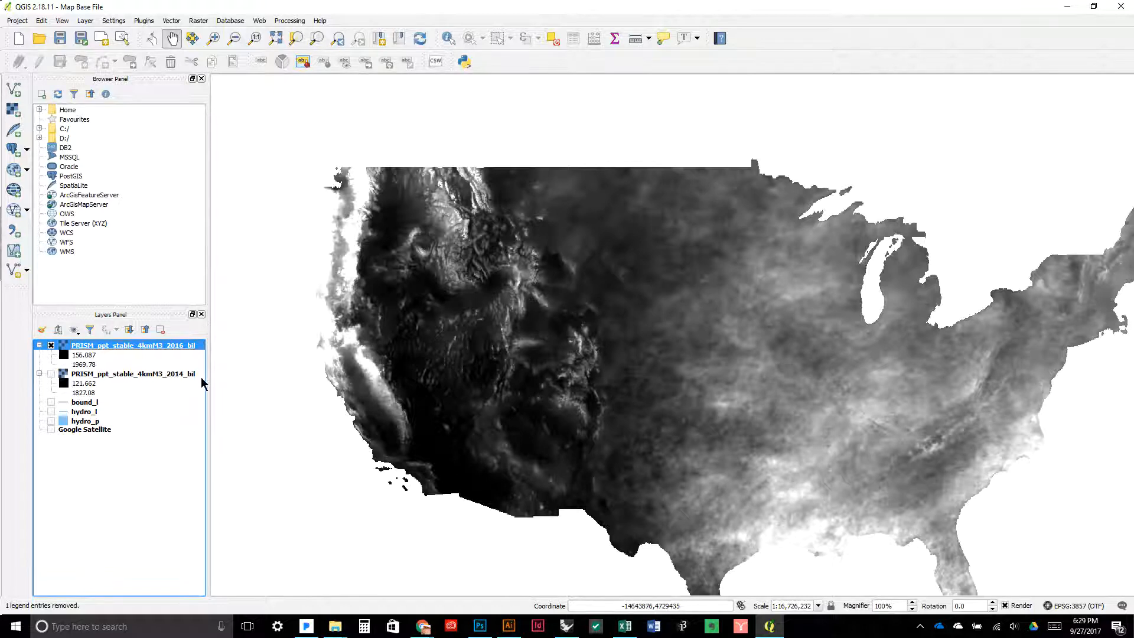
pyautogui.click(39, 374)
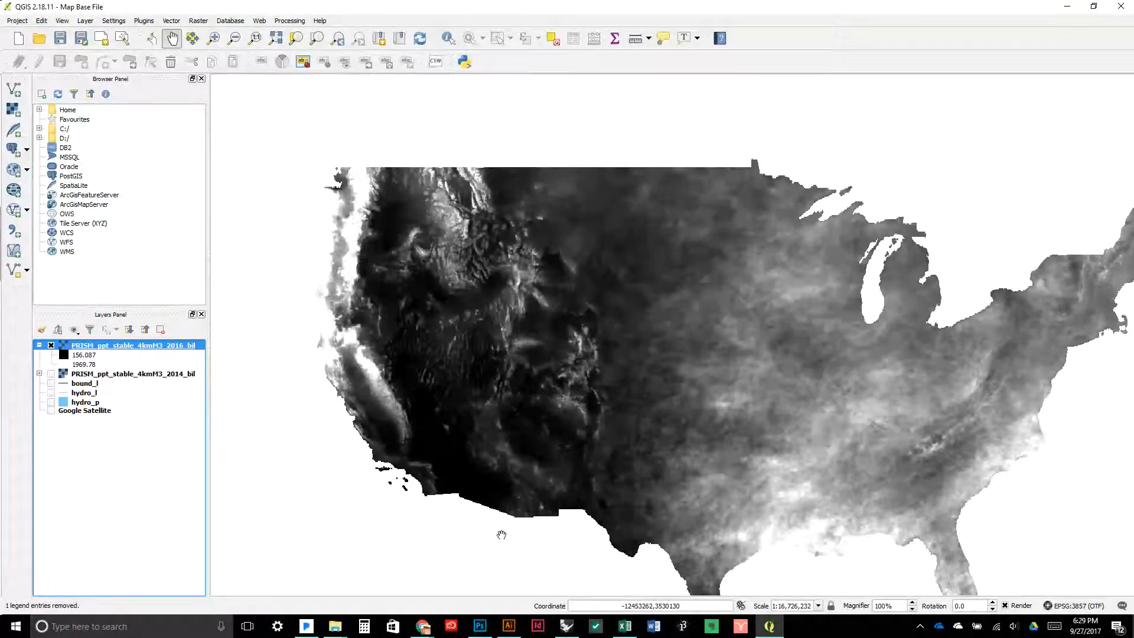
# Switch to Chrome and bring up the PRISM 2016 annual precipitation map
pyautogui.click(768, 627)
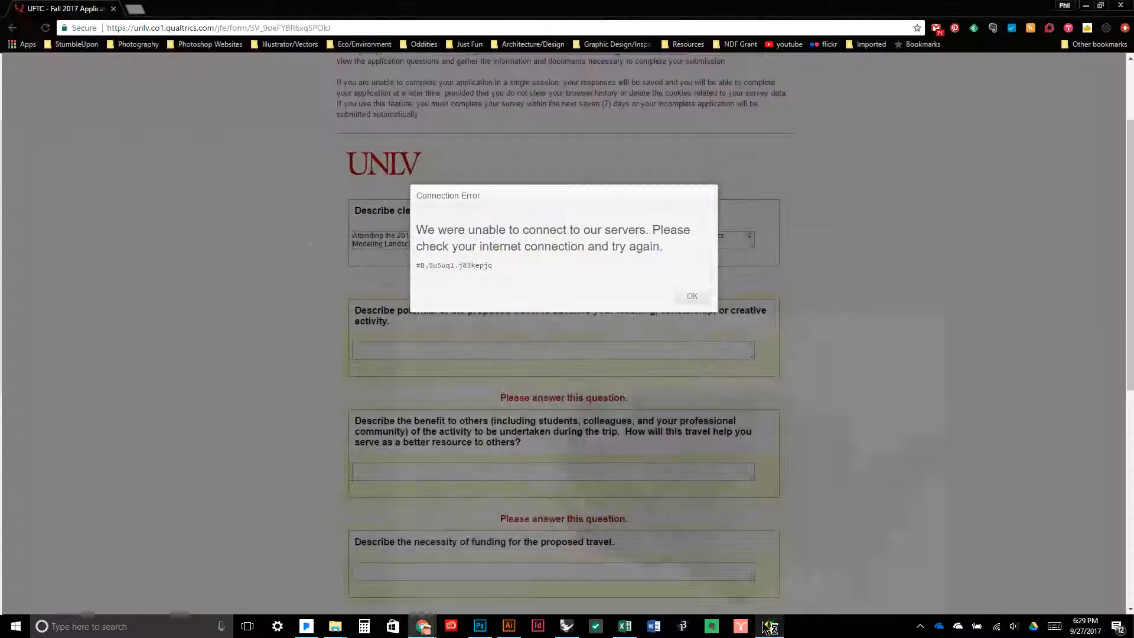
pyautogui.click(768, 627)
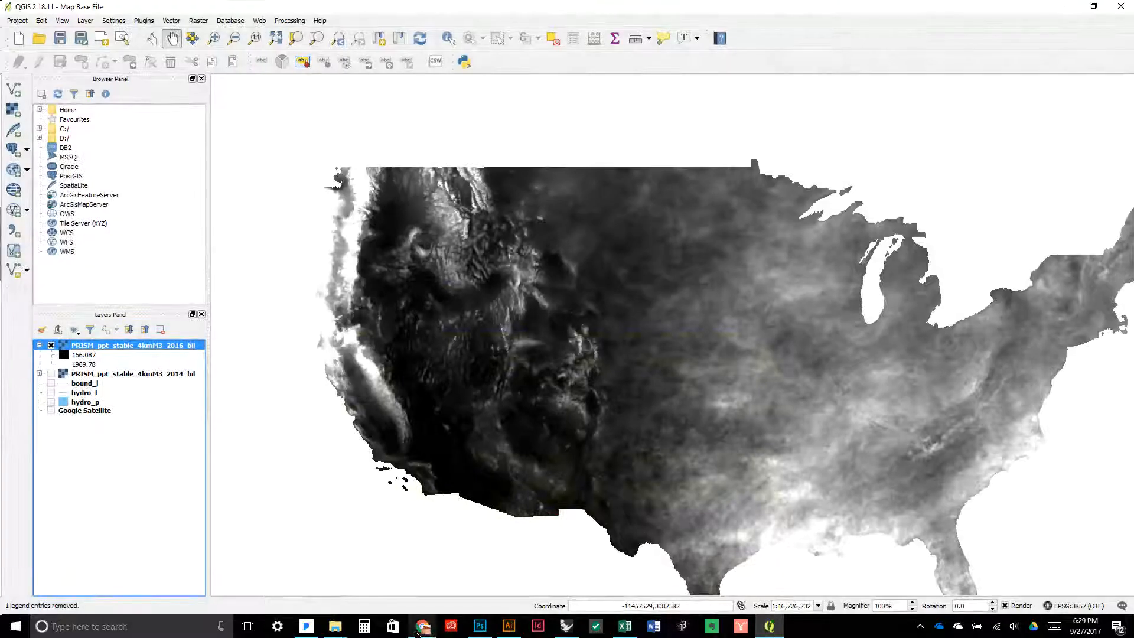
pyautogui.moveTo(416, 633)
pyautogui.moveTo(277, 582)
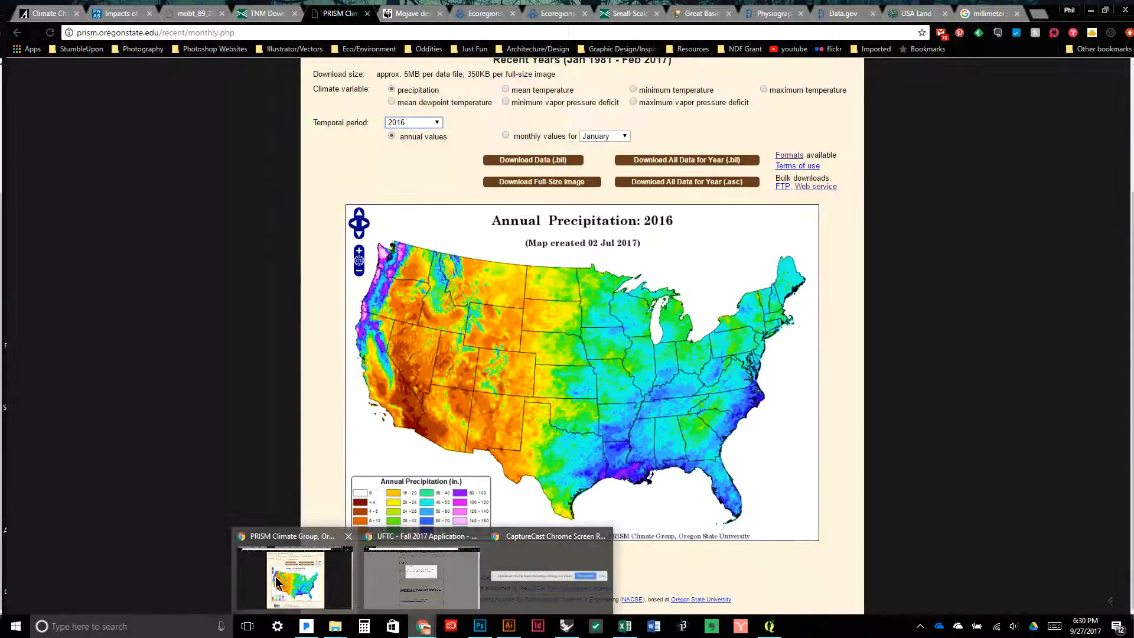
pyautogui.click(278, 581)
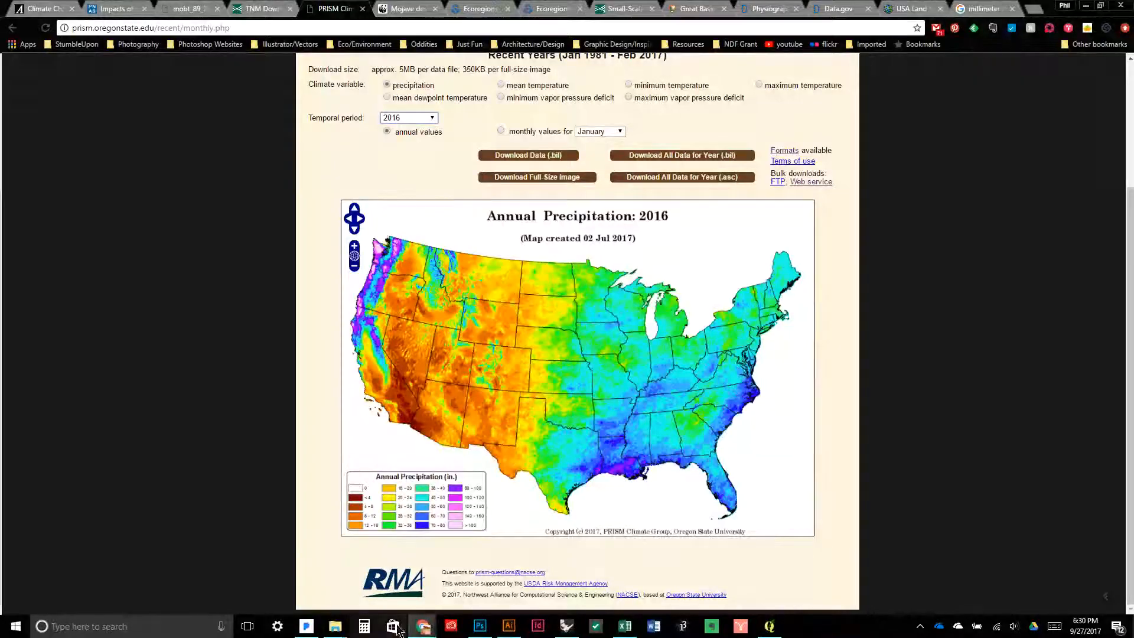
# Switch back to QGIS and set the PRISM 2016 raster's render type to Singleband pseudocolor
pyautogui.click(1086, 8)
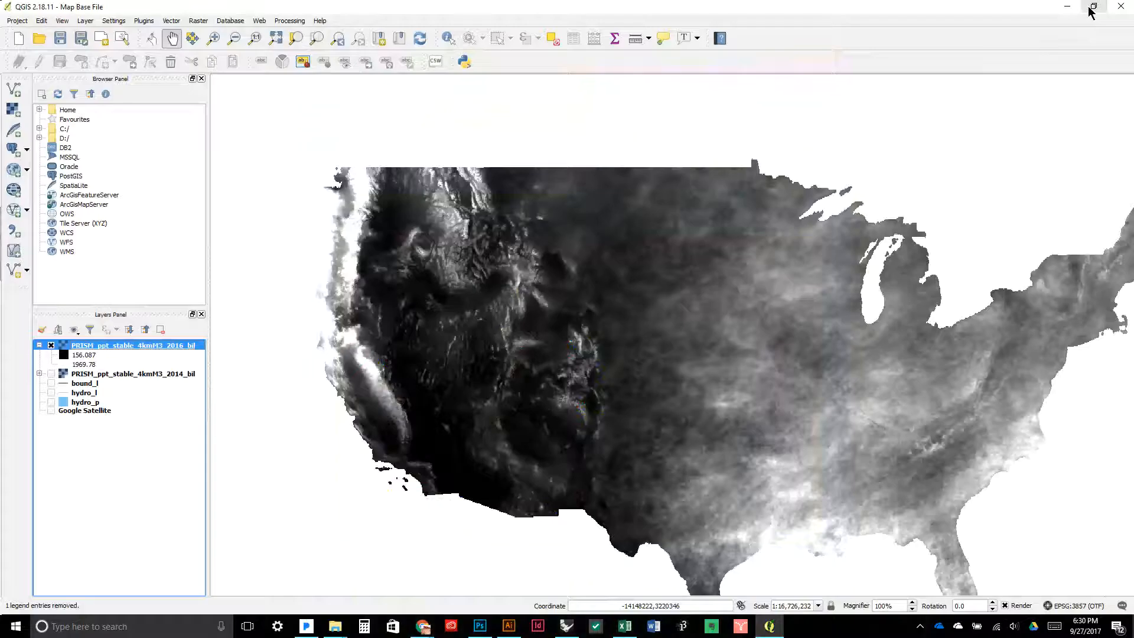
pyautogui.doubleClick(102, 351)
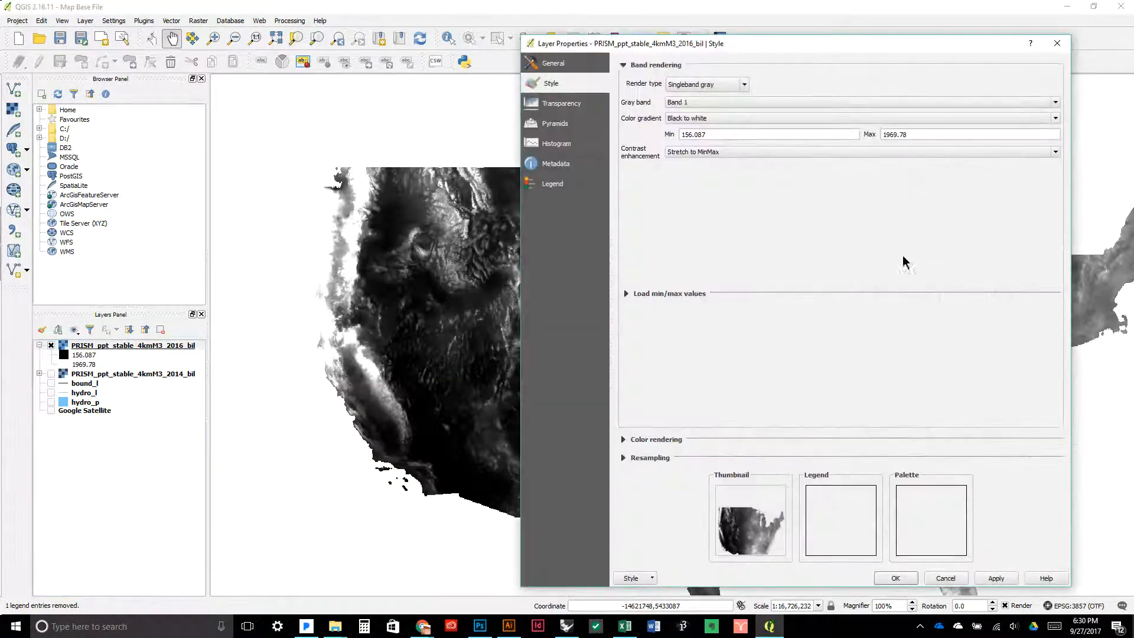
pyautogui.click(566, 83)
pyautogui.click(726, 85)
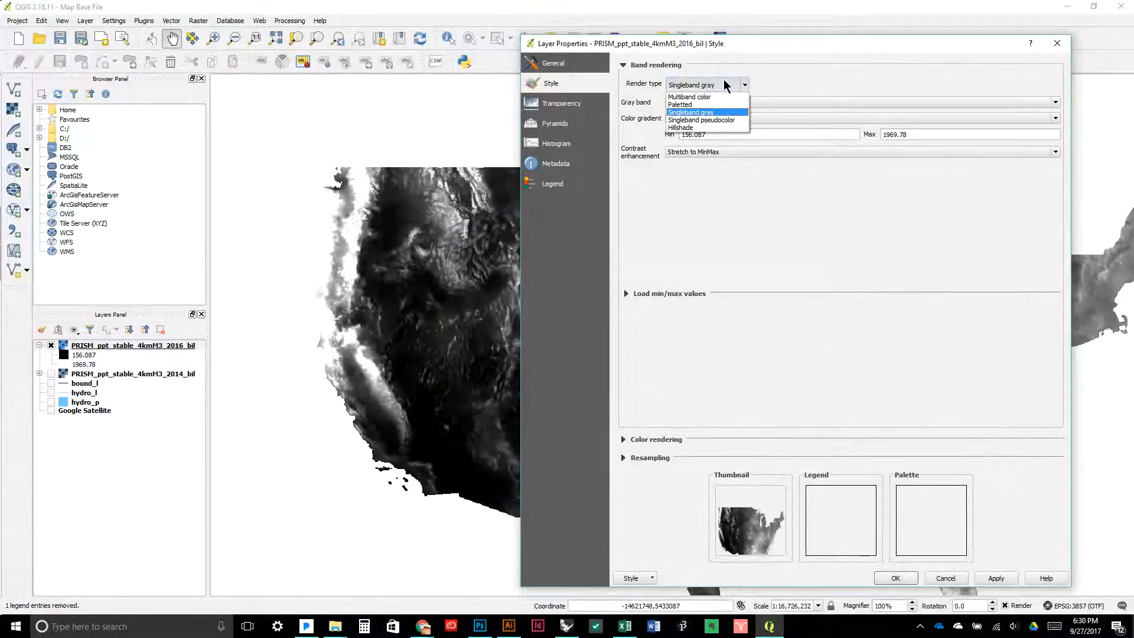
pyautogui.click(715, 119)
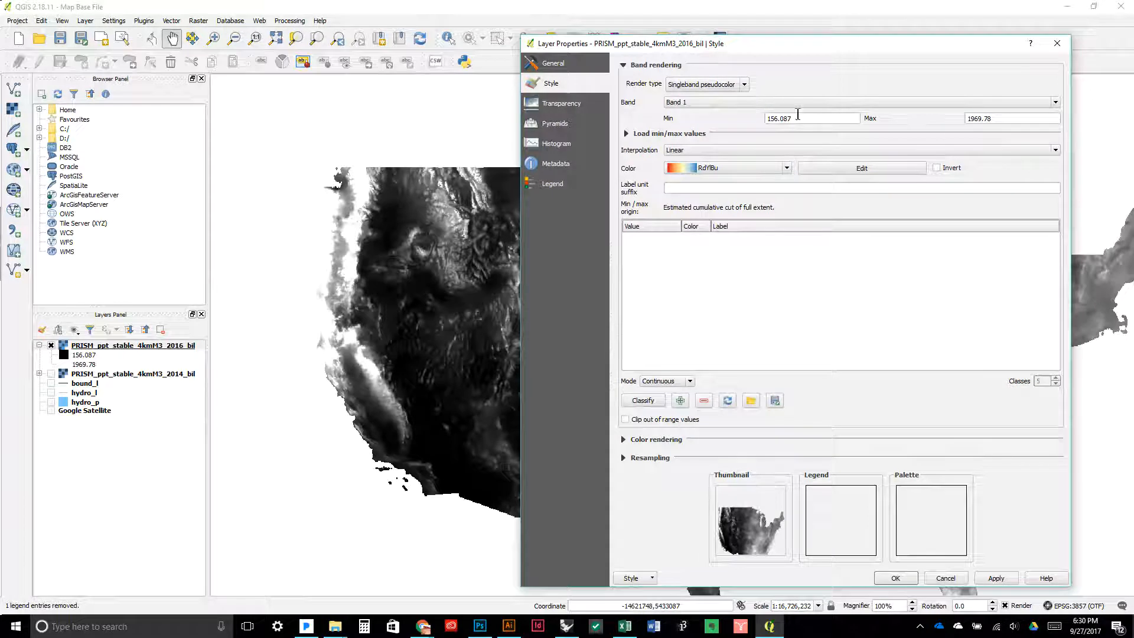
# Classify the PRISM 2016 raster in Equal interval mode with 20 classes and apply the style
pyautogui.click(667, 381)
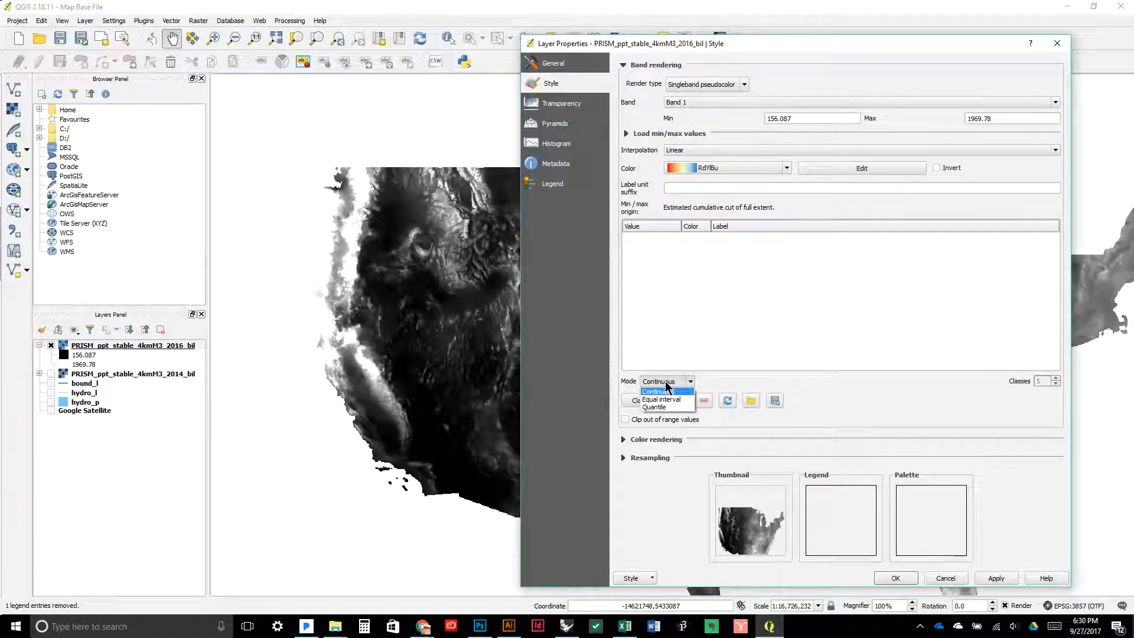
pyautogui.click(660, 400)
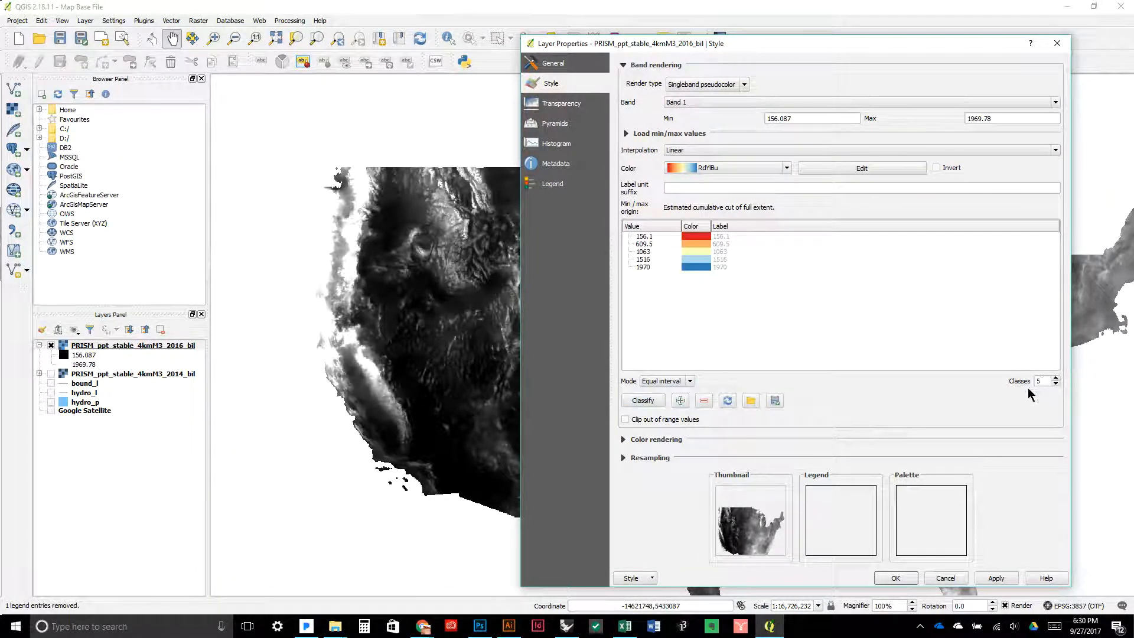
pyautogui.doubleClick(1041, 382)
pyautogui.write('20')
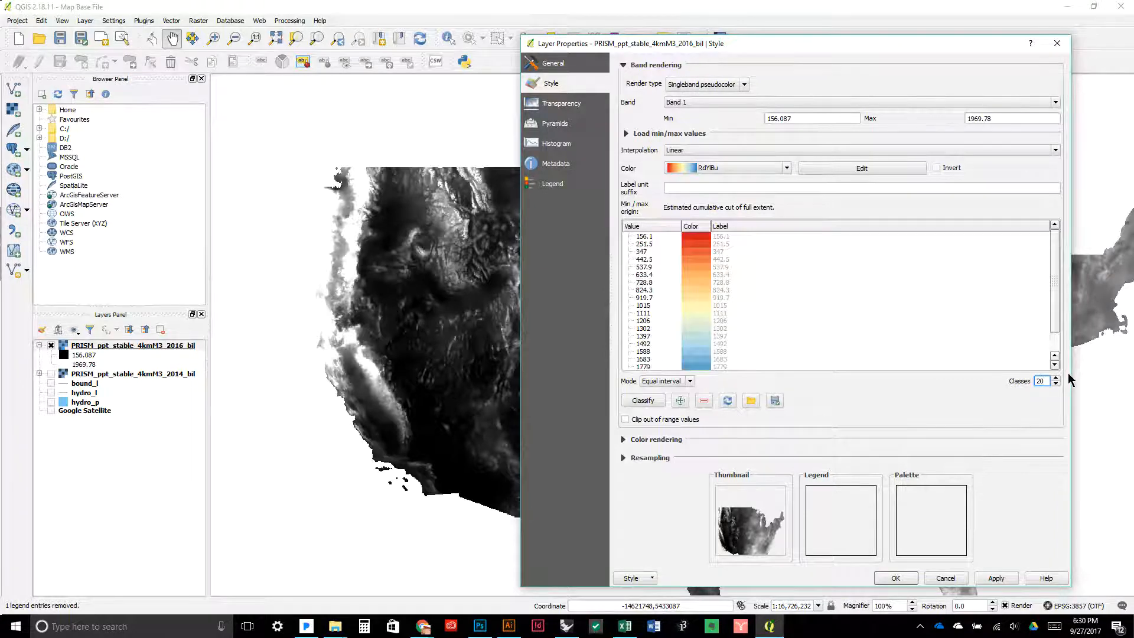
pyautogui.click(996, 579)
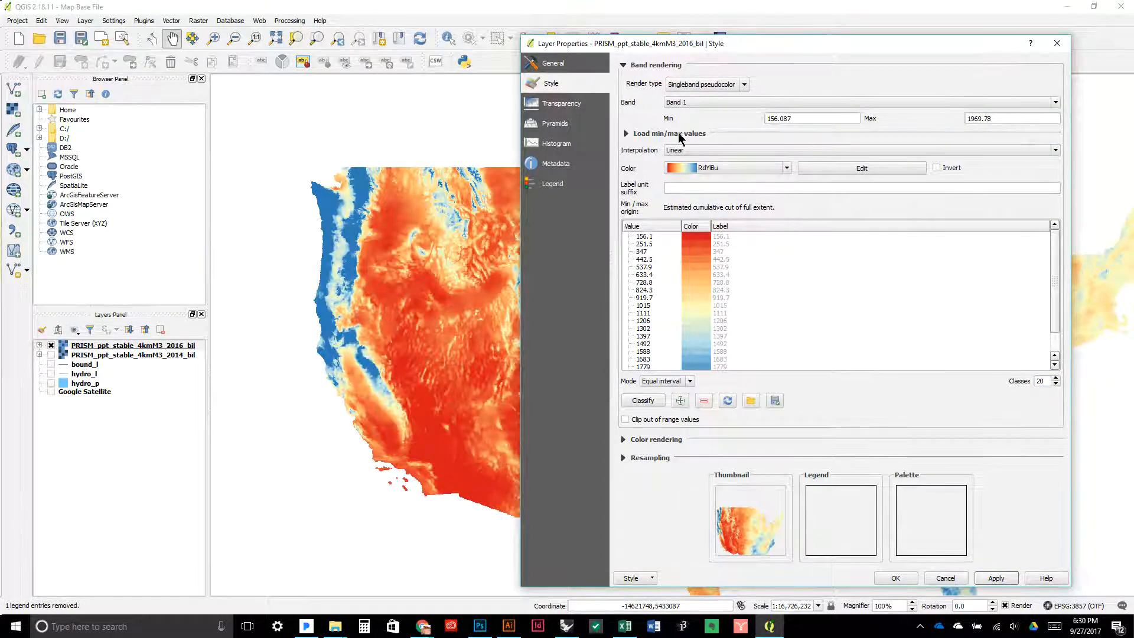
# Try 21 and 25 equal-interval classes for the 2016 raster, applying each, and close its layer properties
pyautogui.moveTo(707, 55); pyautogui.dragTo(787, 63)
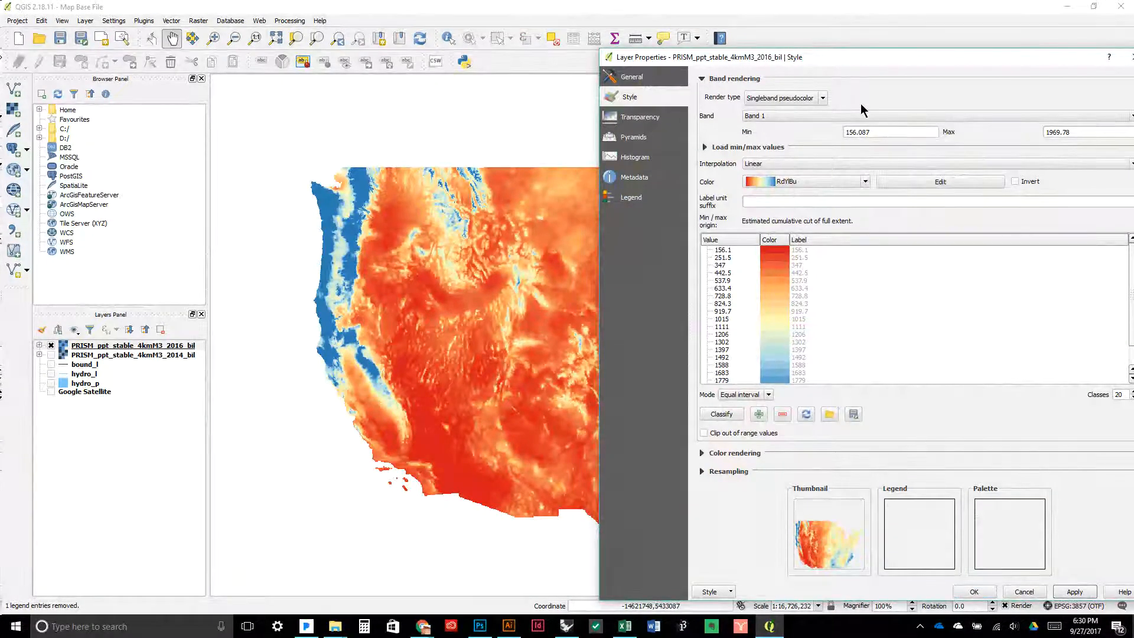
pyautogui.moveTo(969, 58); pyautogui.dragTo(835, 38)
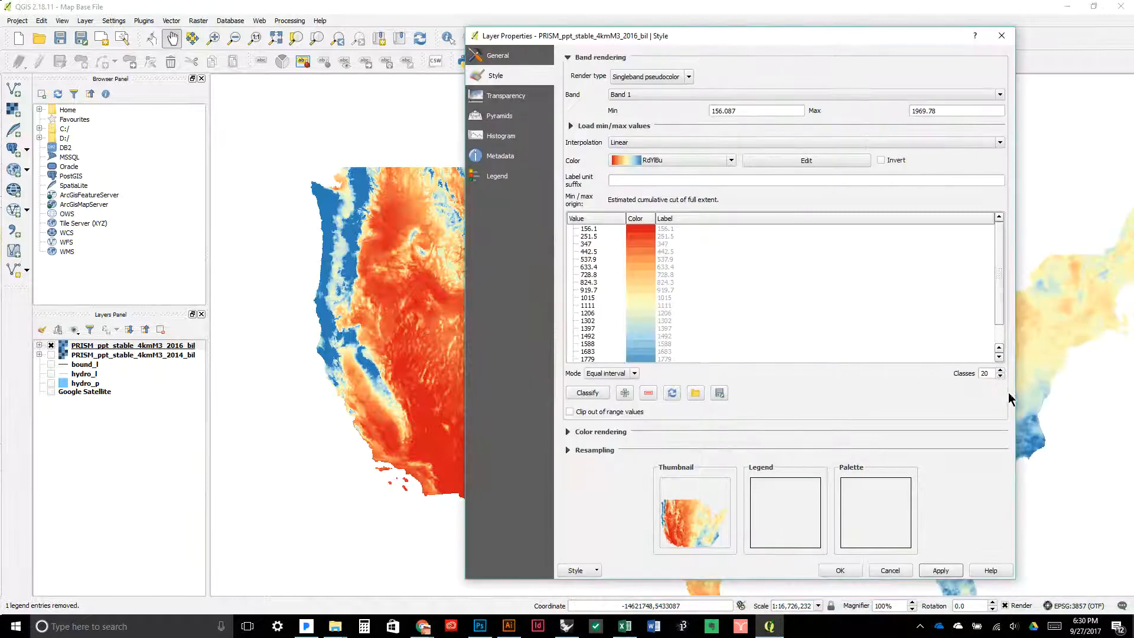
pyautogui.scroll(1, 985, 374)
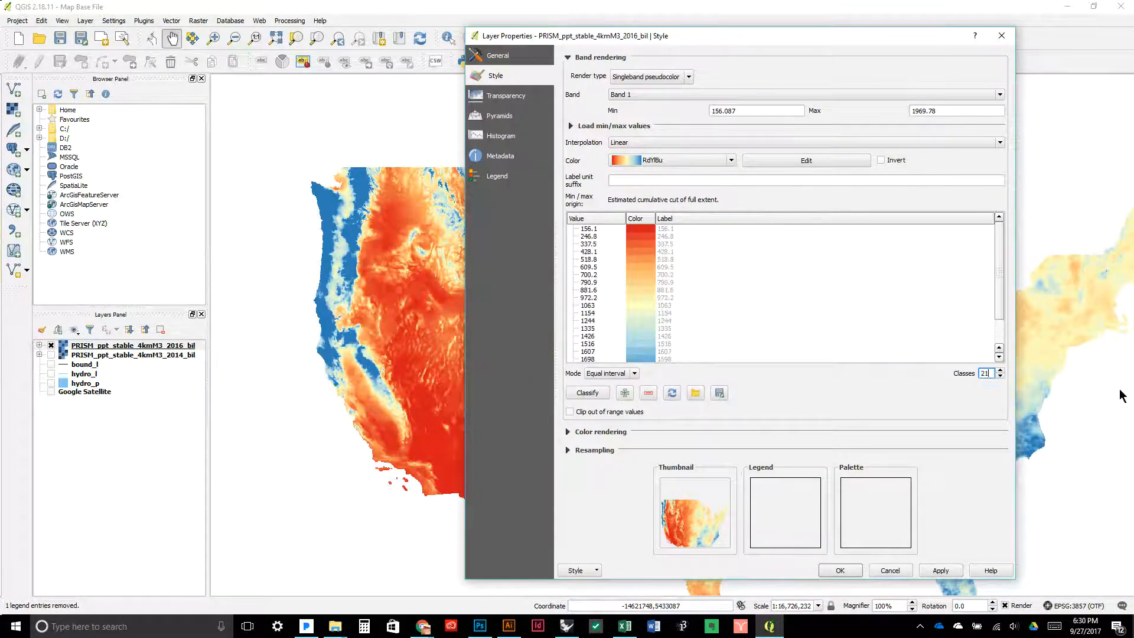
pyautogui.click(940, 572)
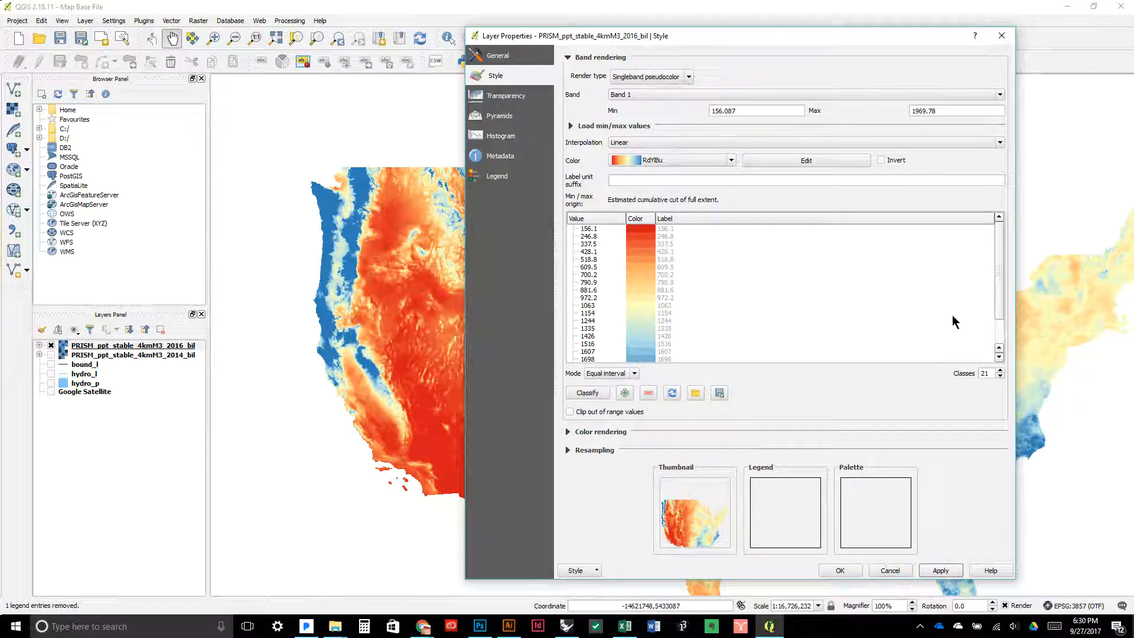
pyautogui.doubleClick(984, 372)
pyautogui.write('25')
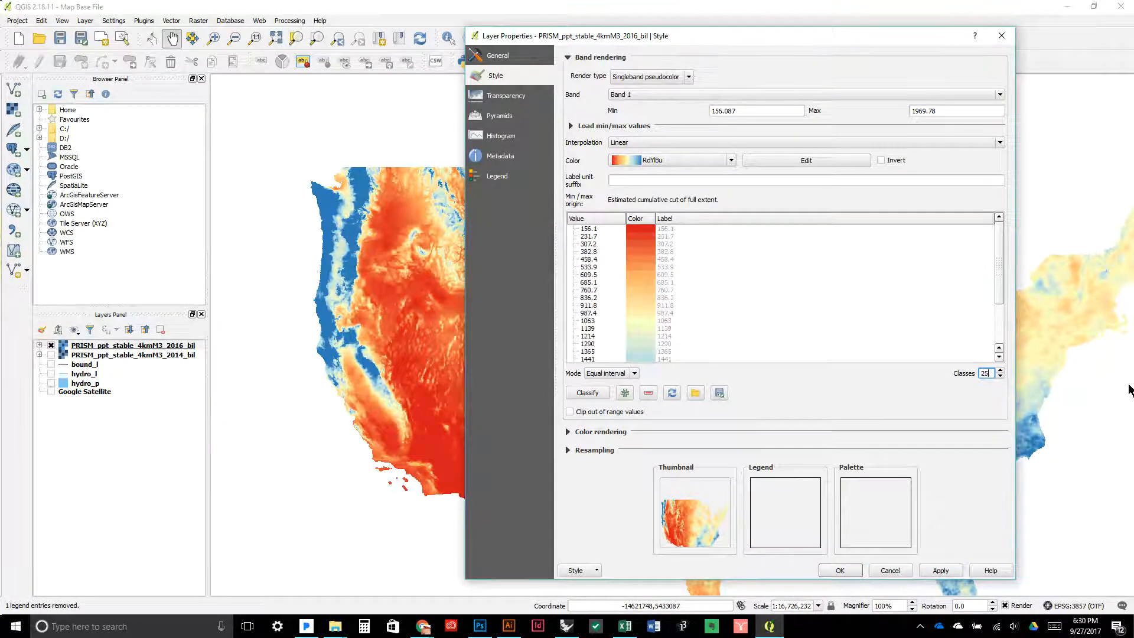
pyautogui.click(938, 571)
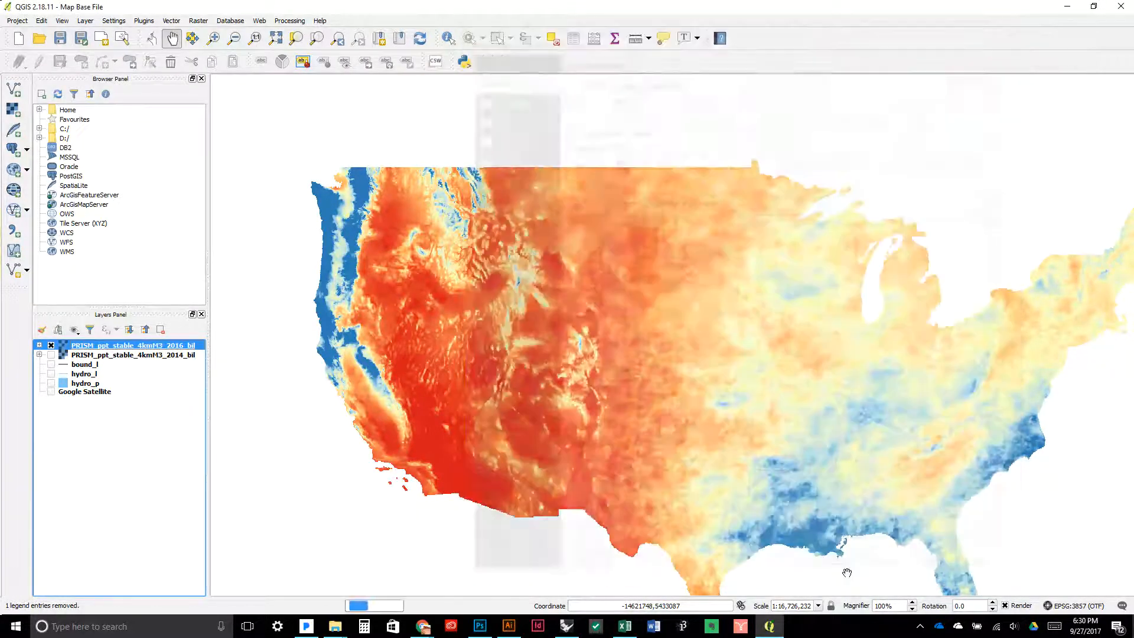
pyautogui.click(840, 570)
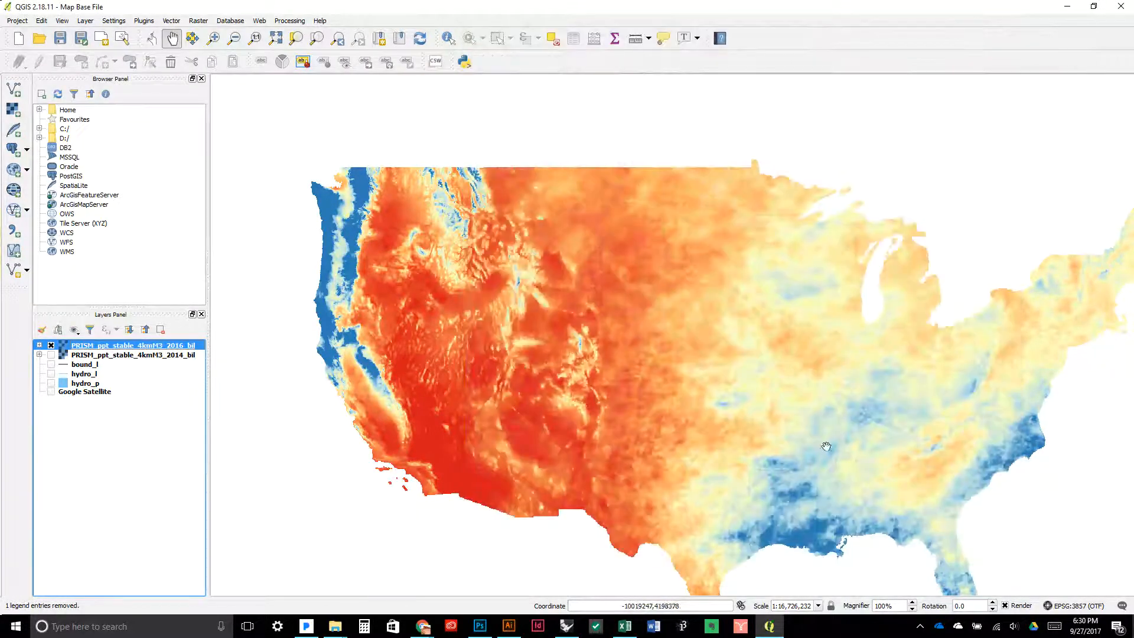
# Examine the styled 2016 raster along the West Coast and compare it with the PRISM 2016 precipitation map in Chrome
pyautogui.moveTo(826, 433); pyautogui.dragTo(763, 369)
pyautogui.scroll(2, 233, 201)
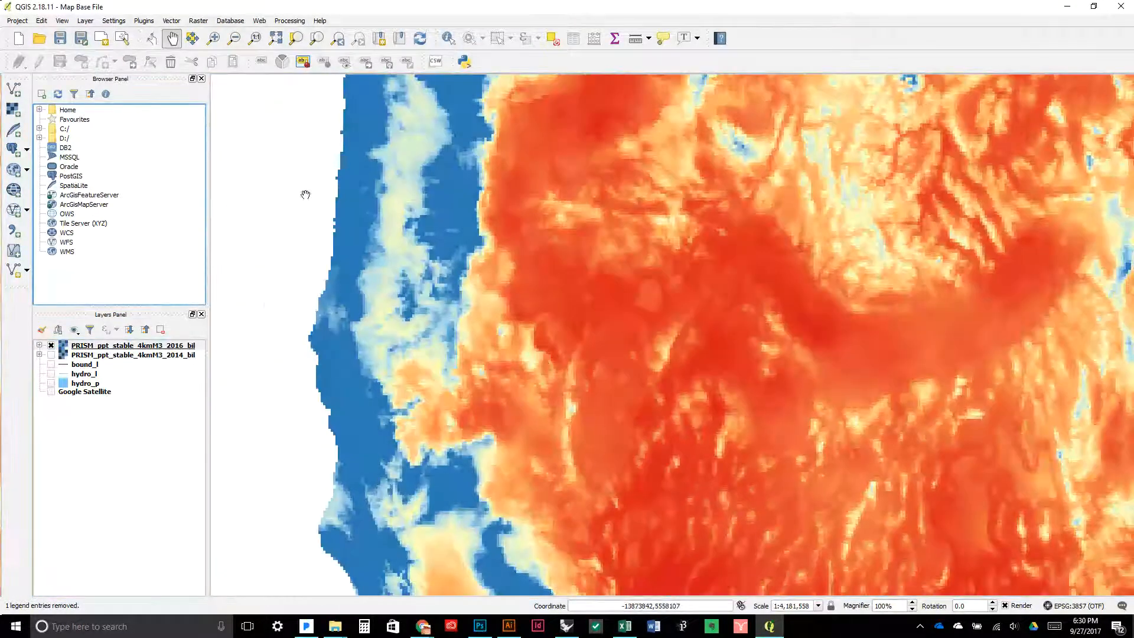
pyautogui.scroll(-2, 308, 194)
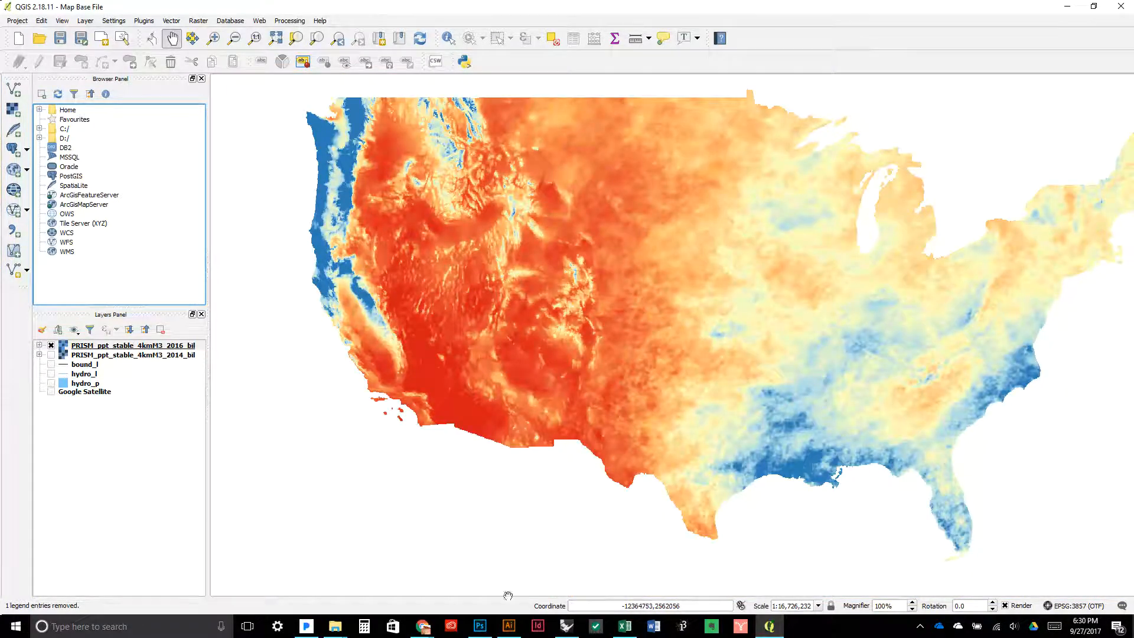
pyautogui.moveTo(423, 626)
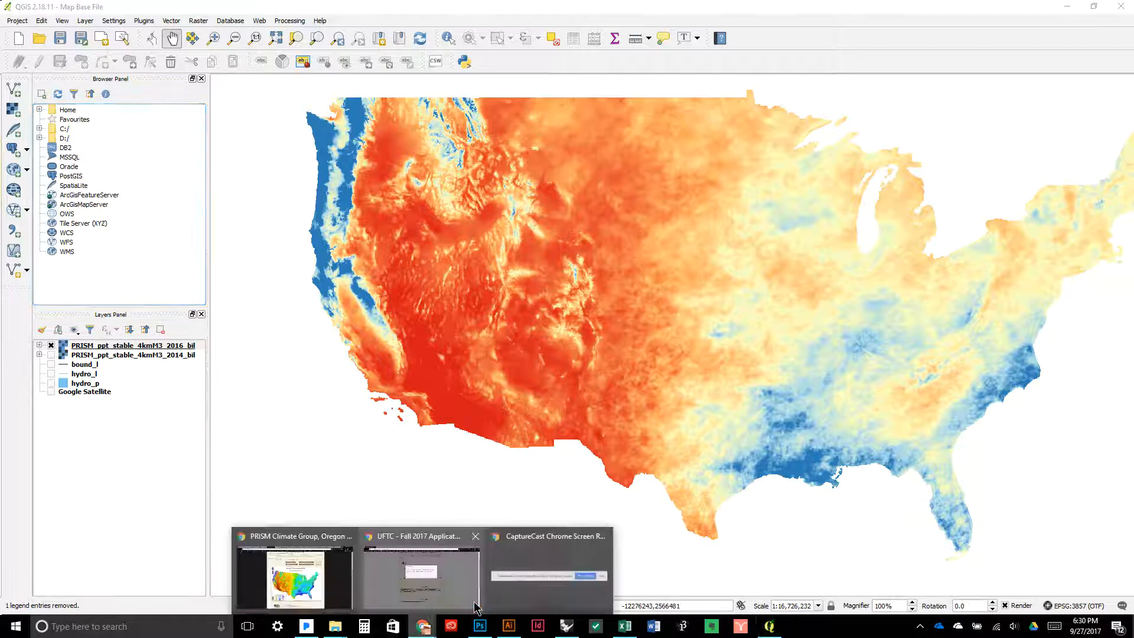
pyautogui.click(323, 587)
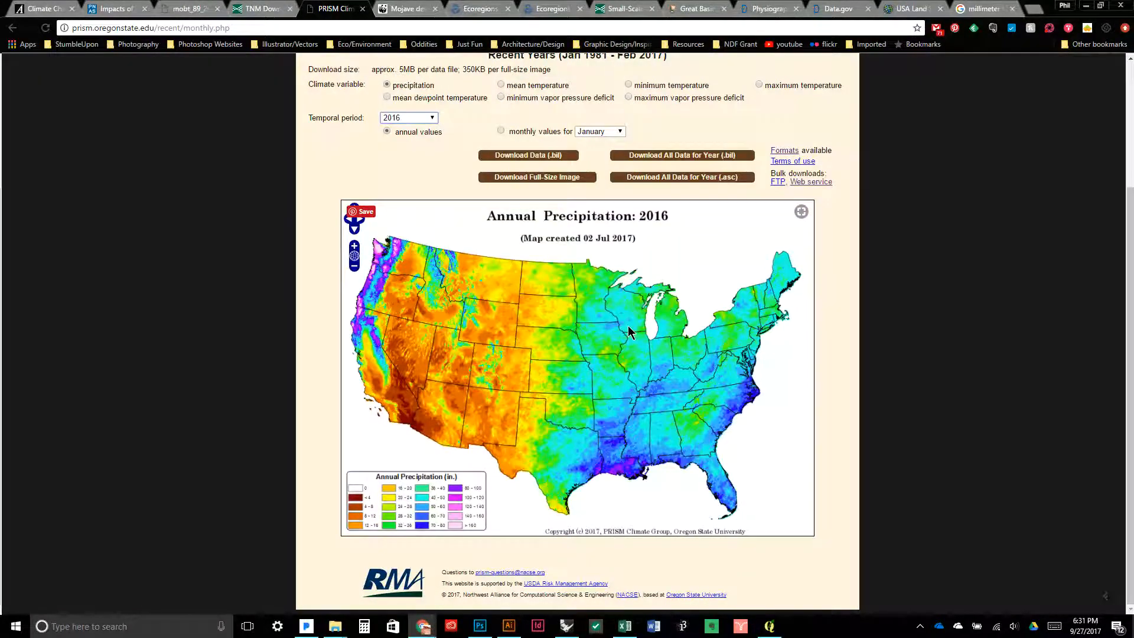
# Back in QGIS, reclassify the 2016 raster in Equal interval mode with 50 classes and apply the style
pyautogui.click(768, 626)
pyautogui.click(92, 111)
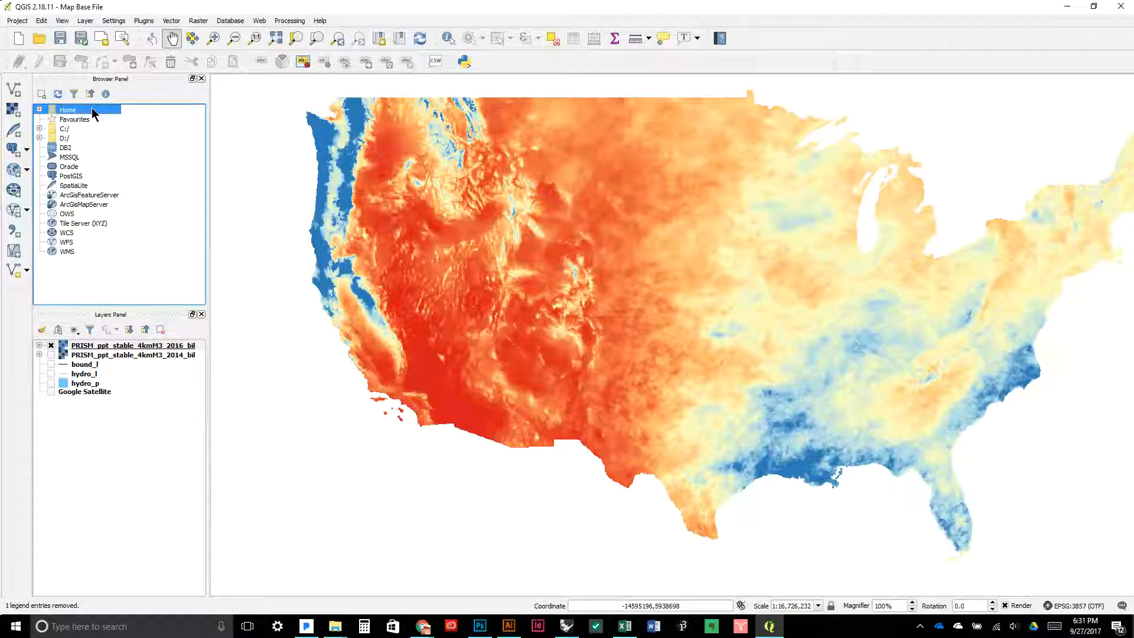
pyautogui.click(102, 348)
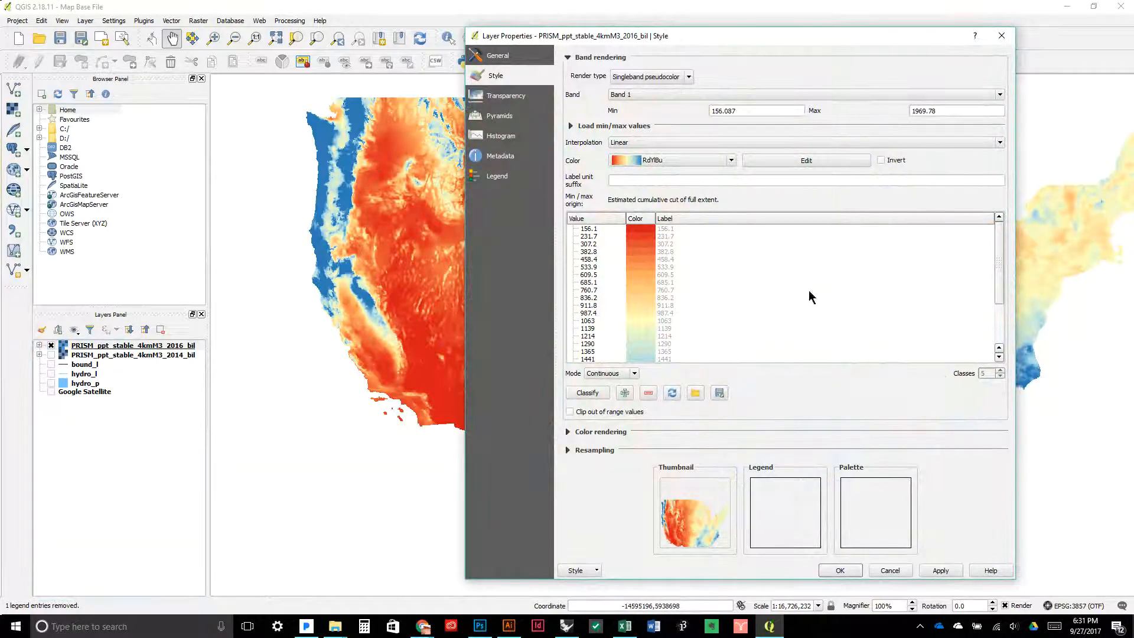
pyautogui.click(609, 373)
pyautogui.click(607, 390)
pyautogui.doubleClick(984, 373)
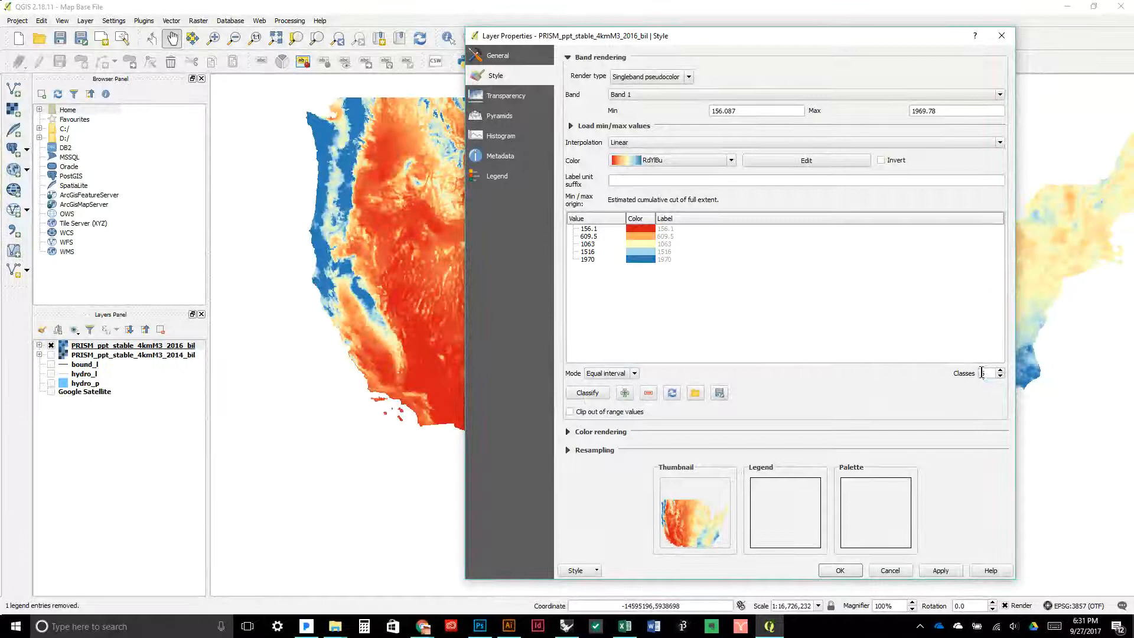
pyautogui.write('50')
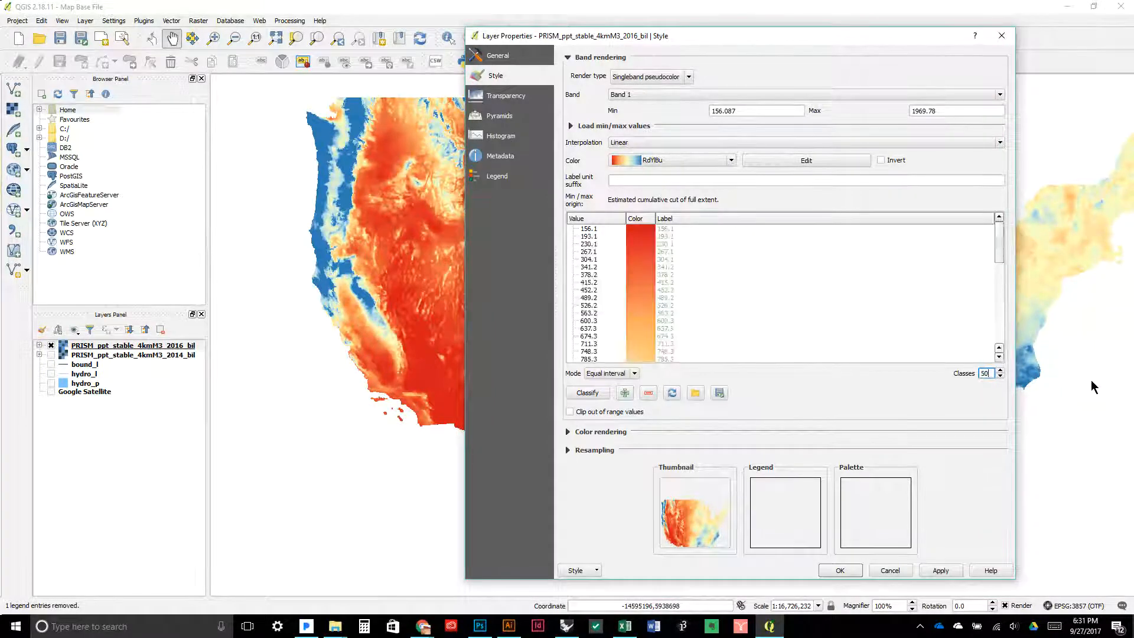
pyautogui.click(597, 394)
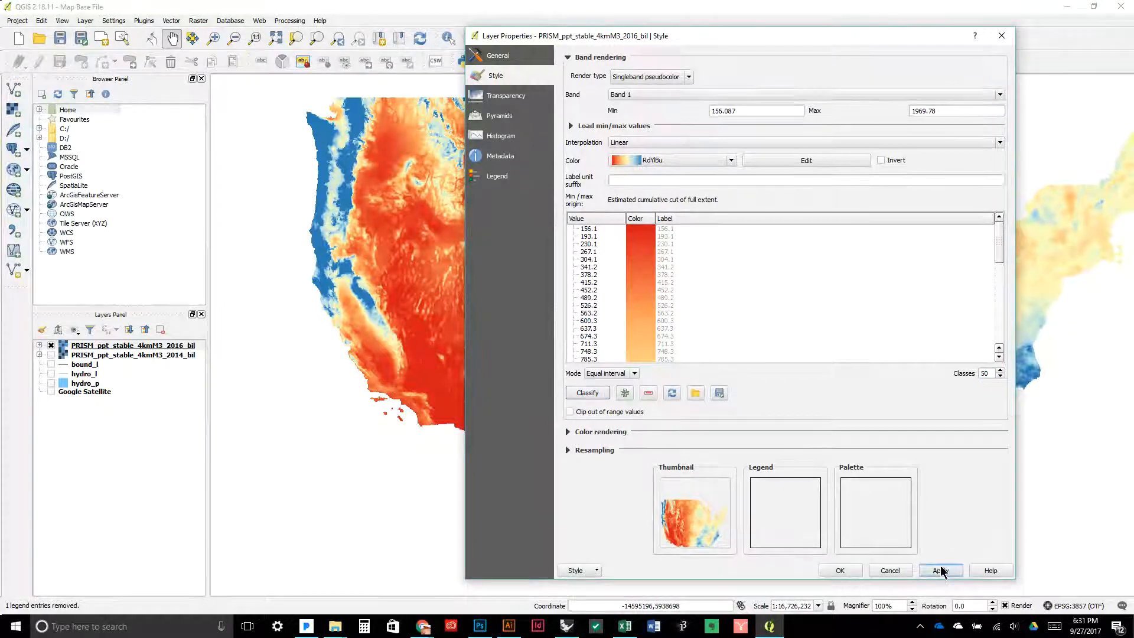
pyautogui.click(939, 570)
# Set the 2016 raster's minimum value to 0, reclassify the color ramp and apply the style
pyautogui.moveTo(702, 38); pyautogui.dragTo(752, 105)
pyautogui.click(805, 178)
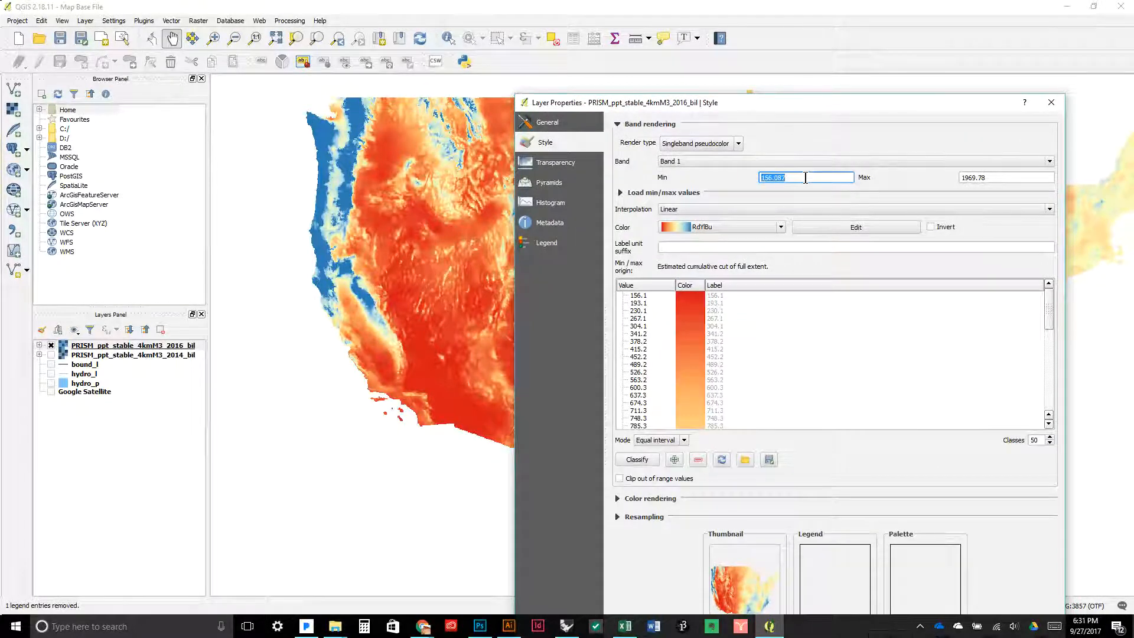
pyautogui.write('0')
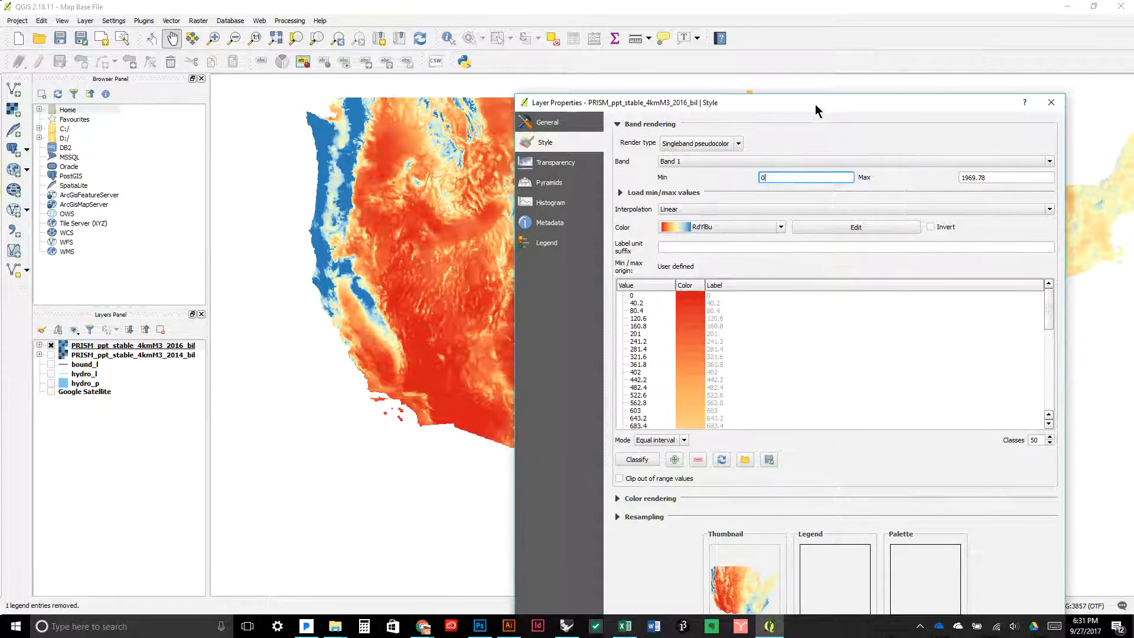
pyautogui.moveTo(816, 111); pyautogui.dragTo(766, 51)
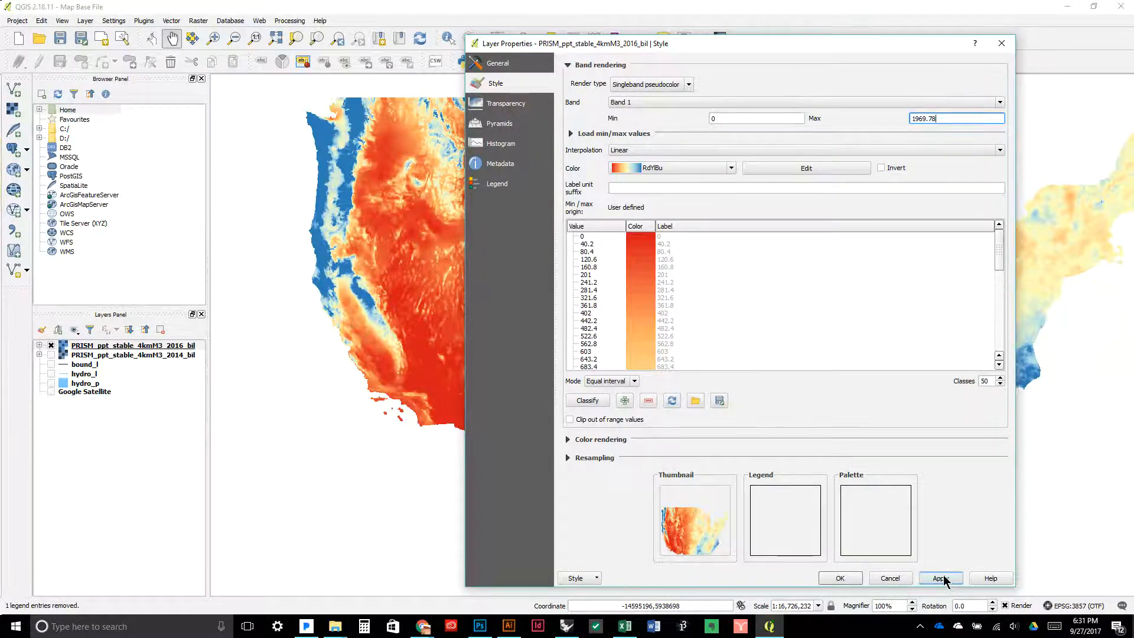
pyautogui.click(587, 401)
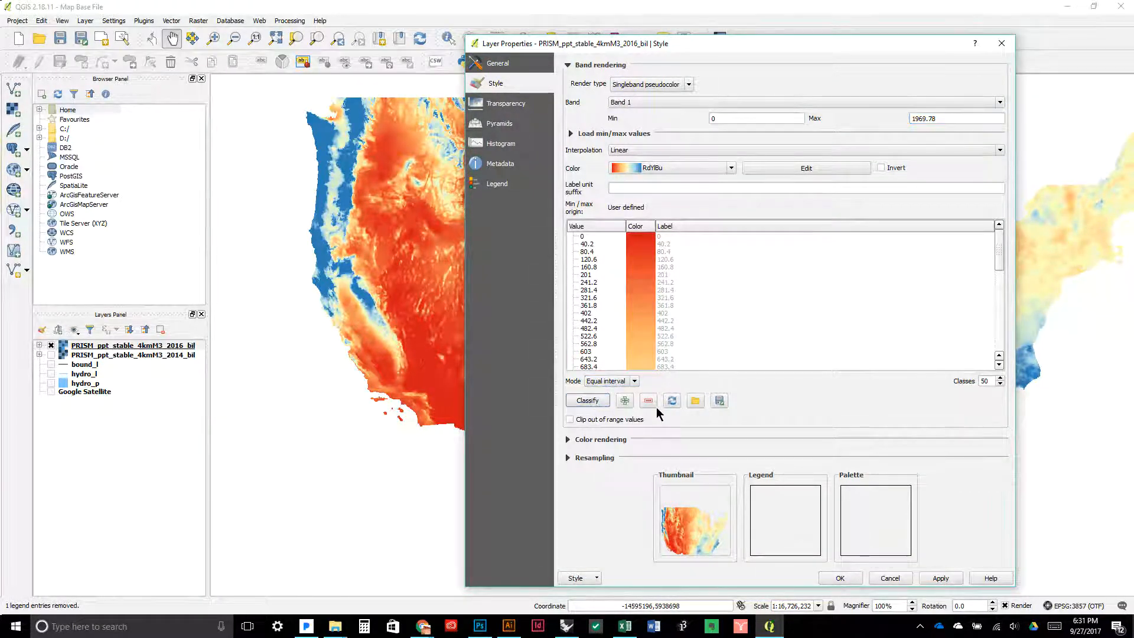
pyautogui.click(940, 577)
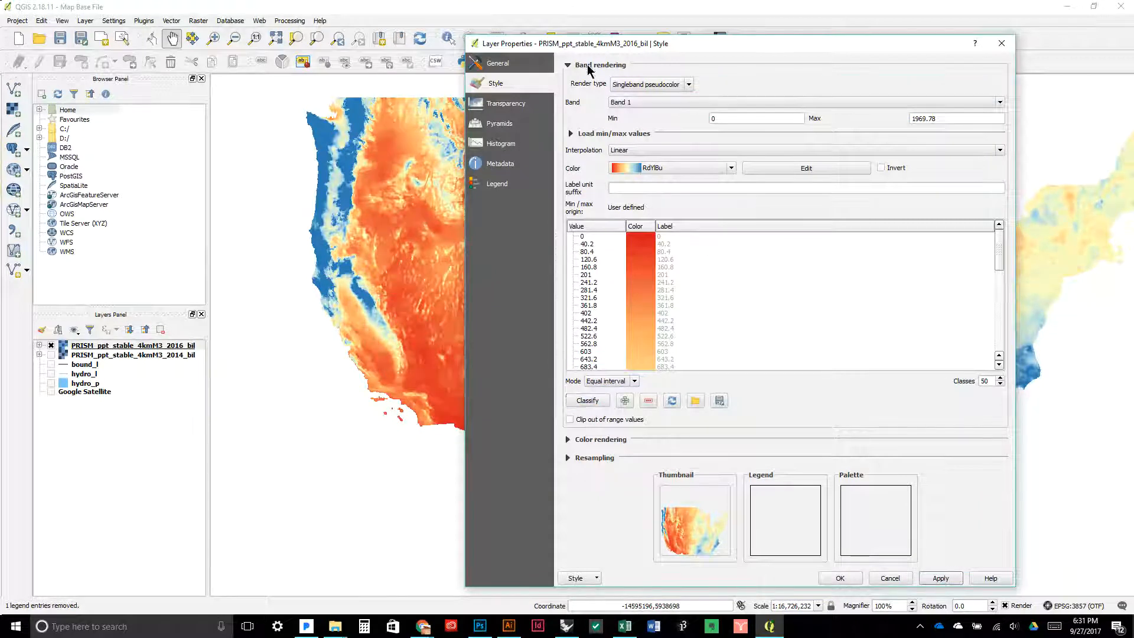
# Show the min/max loading options for the 2016 raster, apply the style again and accept the layer properties
pyautogui.moveTo(592, 47); pyautogui.dragTo(618, 59)
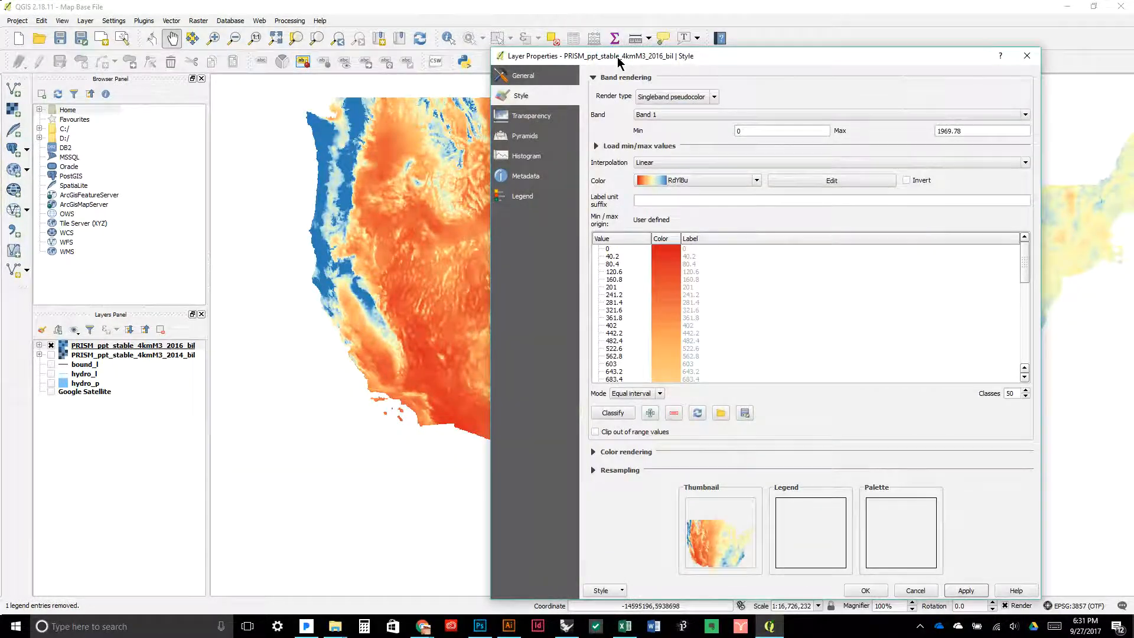
pyautogui.moveTo(1026, 270); pyautogui.dragTo(1016, 230)
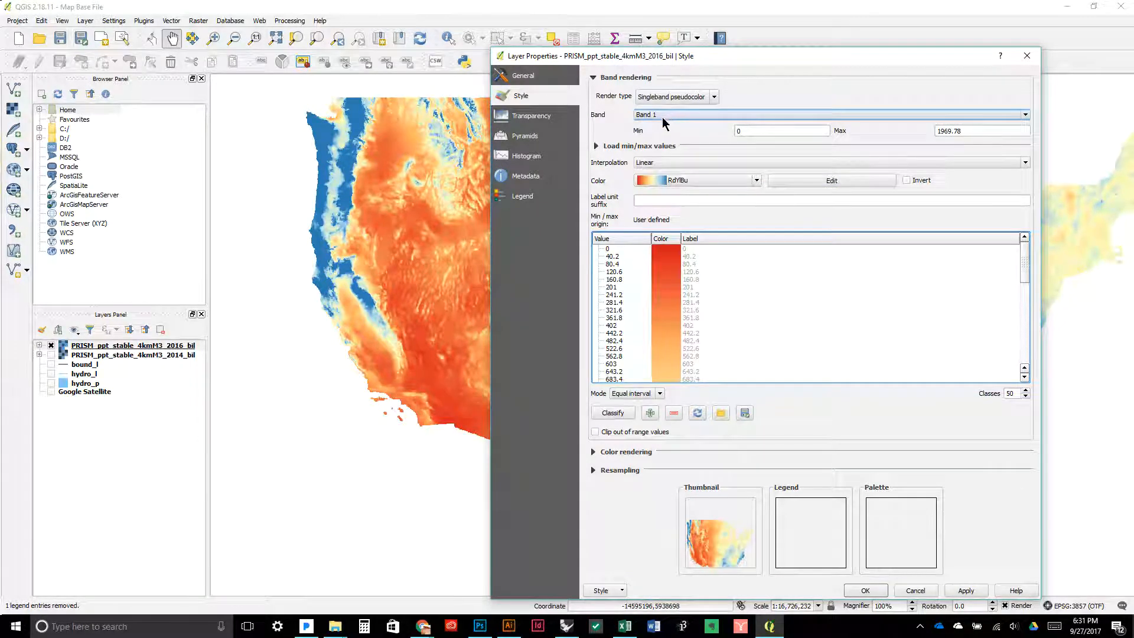
pyautogui.click(596, 147)
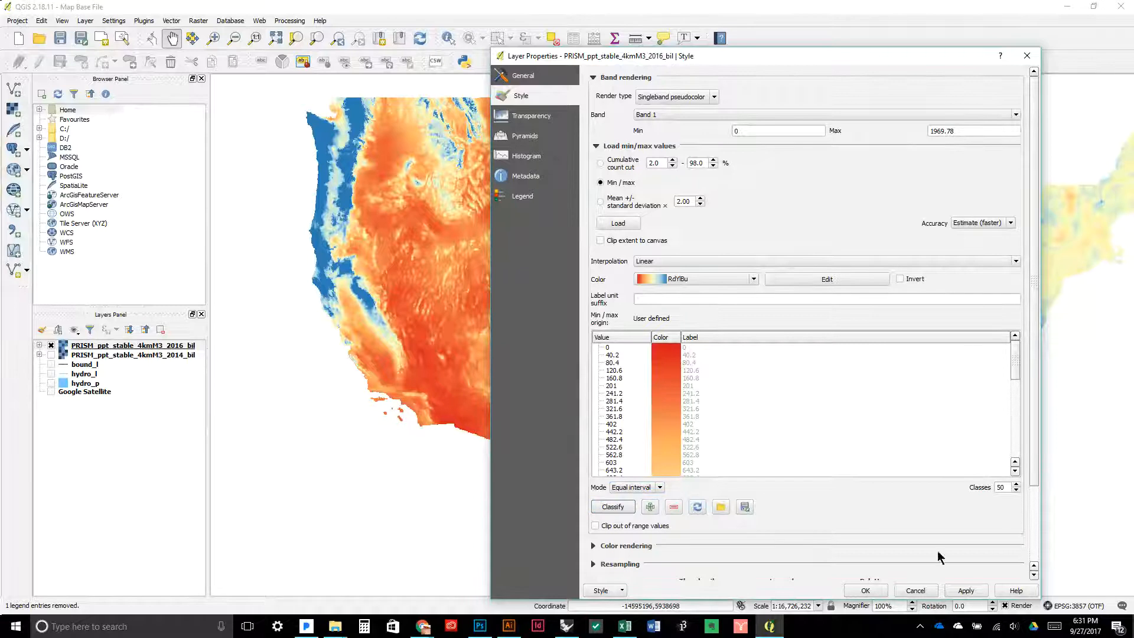
pyautogui.click(965, 591)
pyautogui.moveTo(740, 59); pyautogui.dragTo(506, 39)
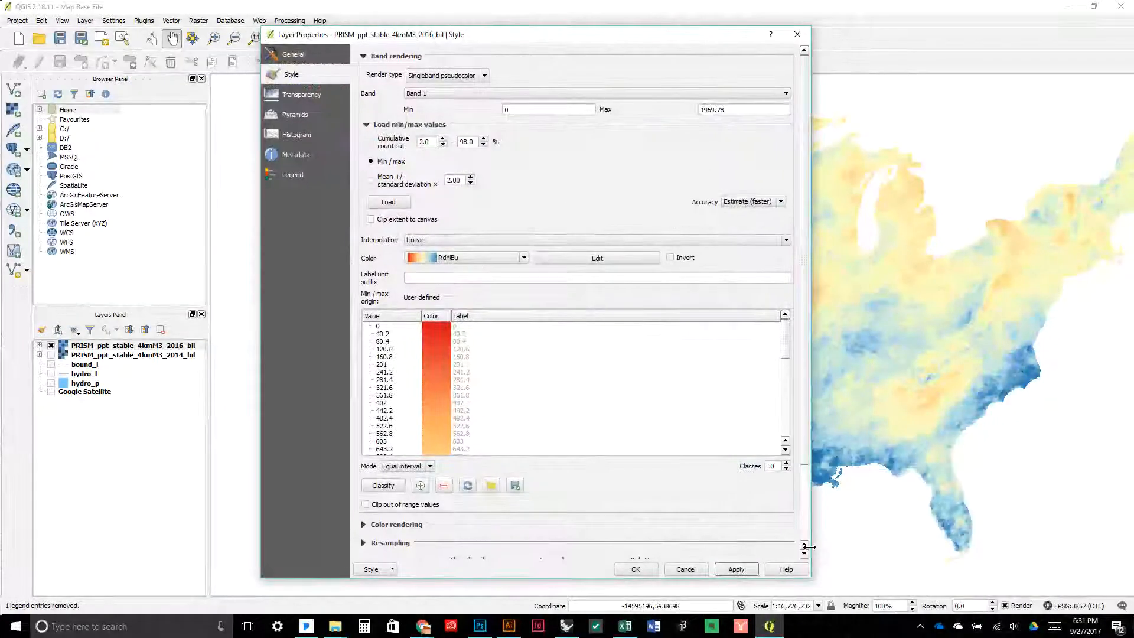
pyautogui.click(634, 571)
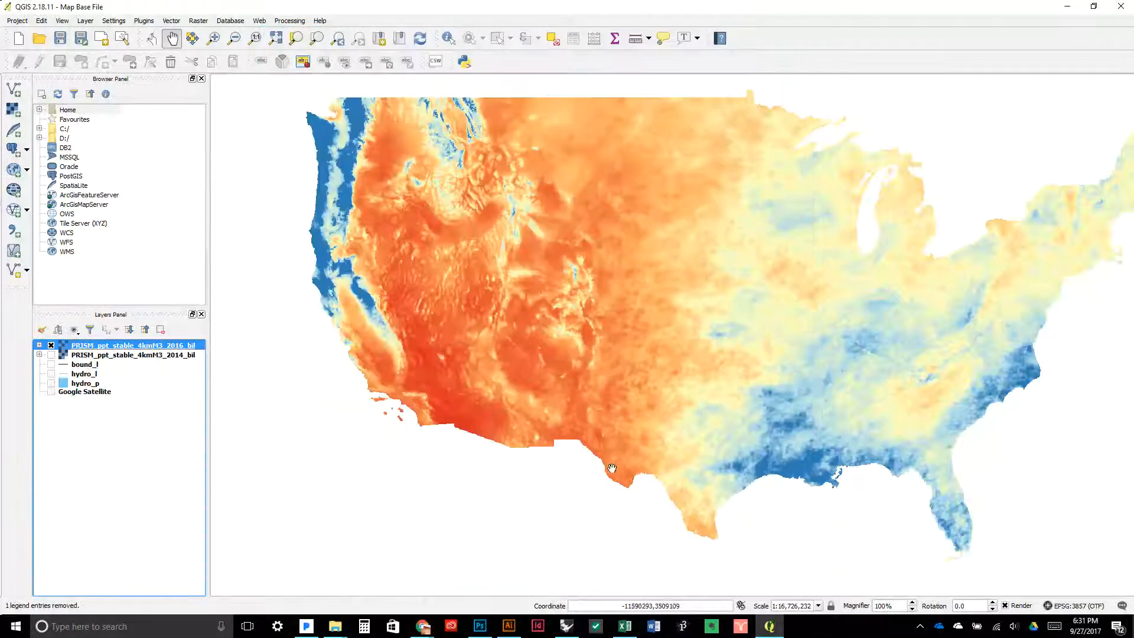
pyautogui.moveTo(424, 627)
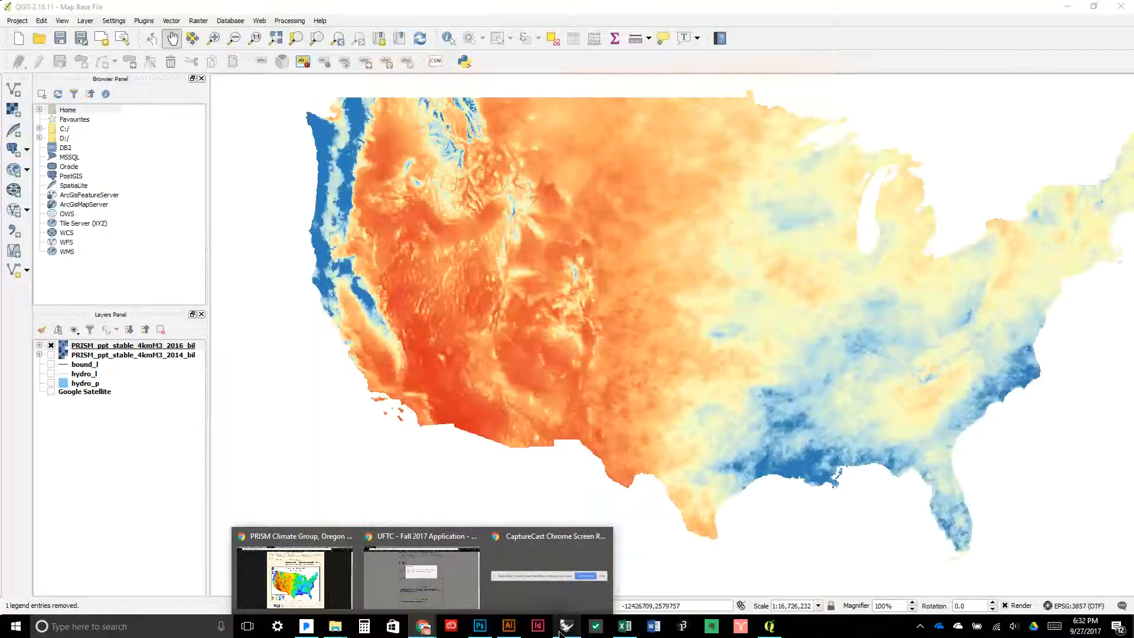
# Classify the 2016 raster in Equal interval mode and enable clipping of out-of-range values
pyautogui.moveTo(263, 593)
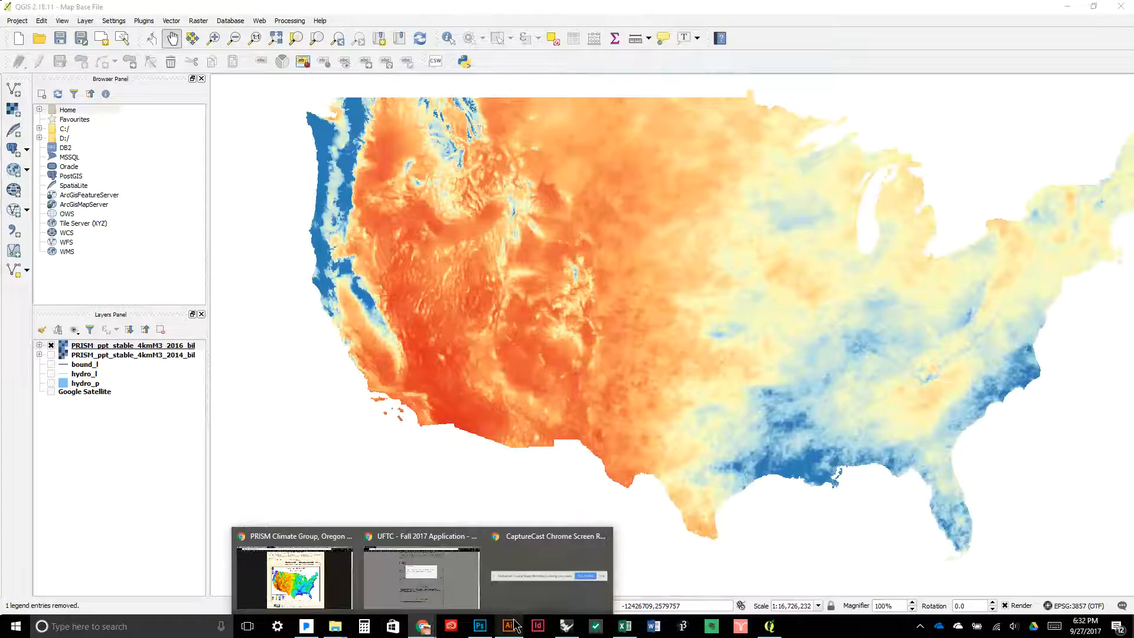
pyautogui.scroll(2, 608, 273)
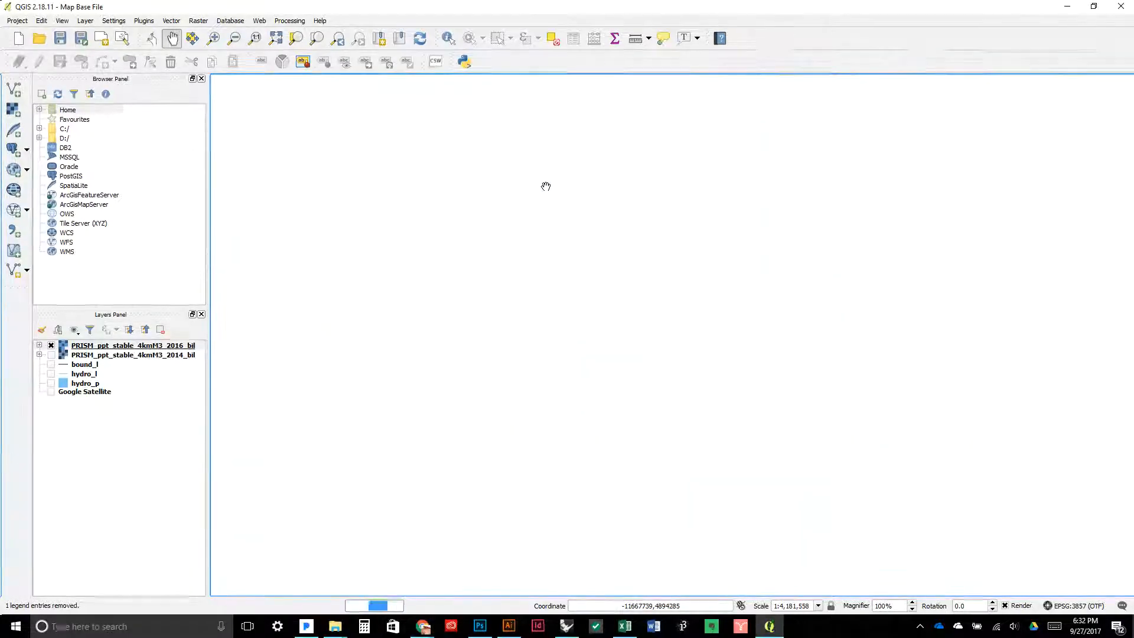
pyautogui.scroll(1, 546, 186)
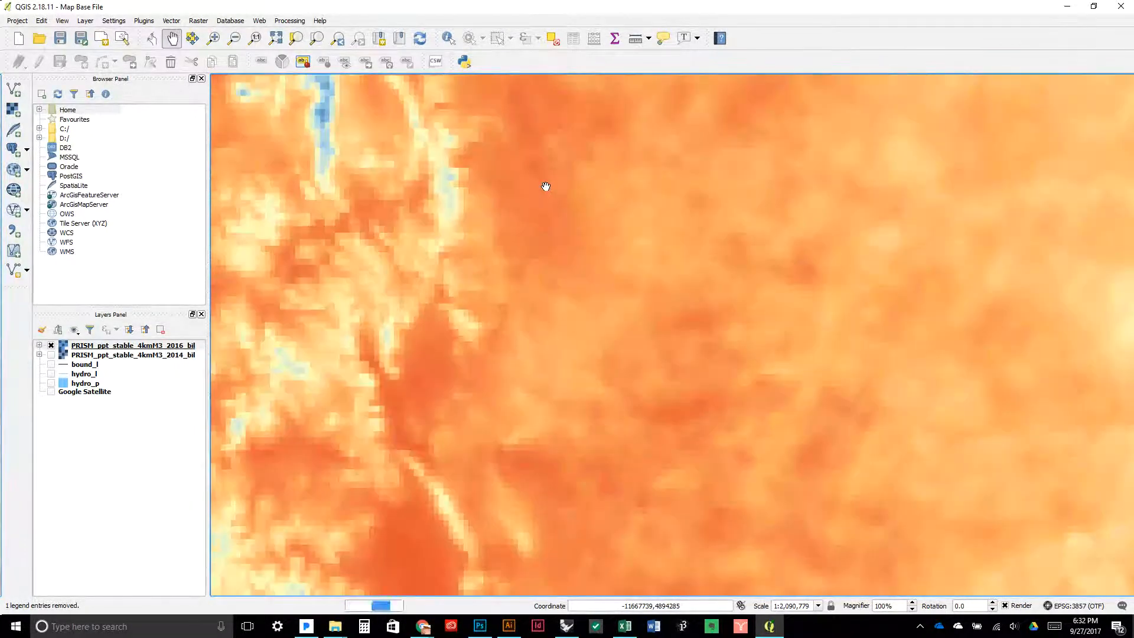
pyautogui.scroll(-1, 546, 187)
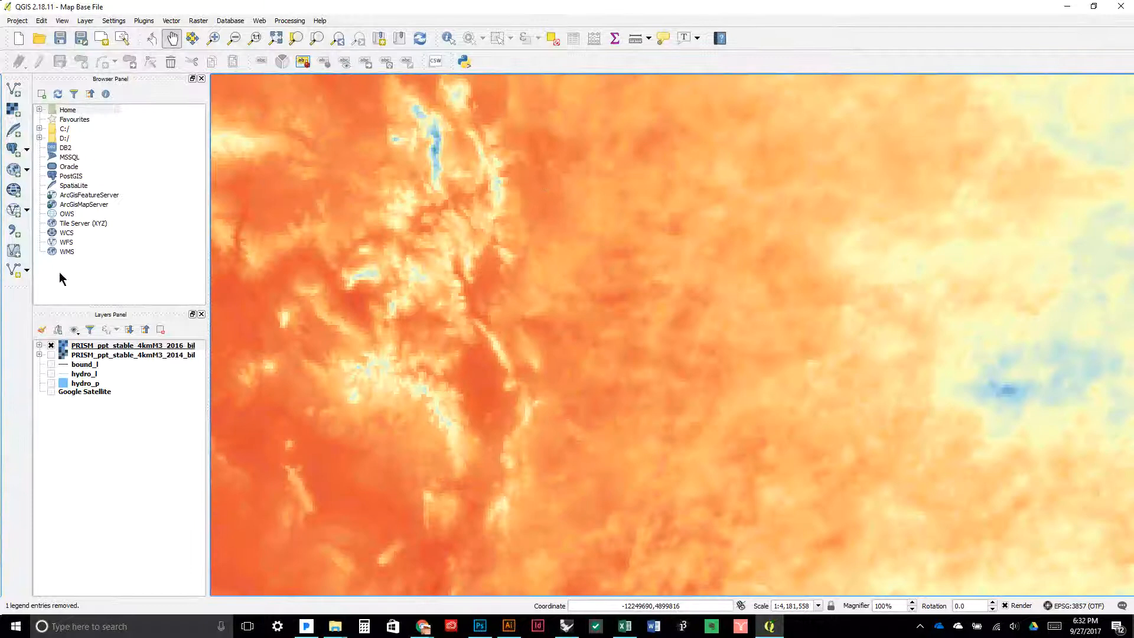
pyautogui.click(131, 347)
pyautogui.doubleClick(131, 348)
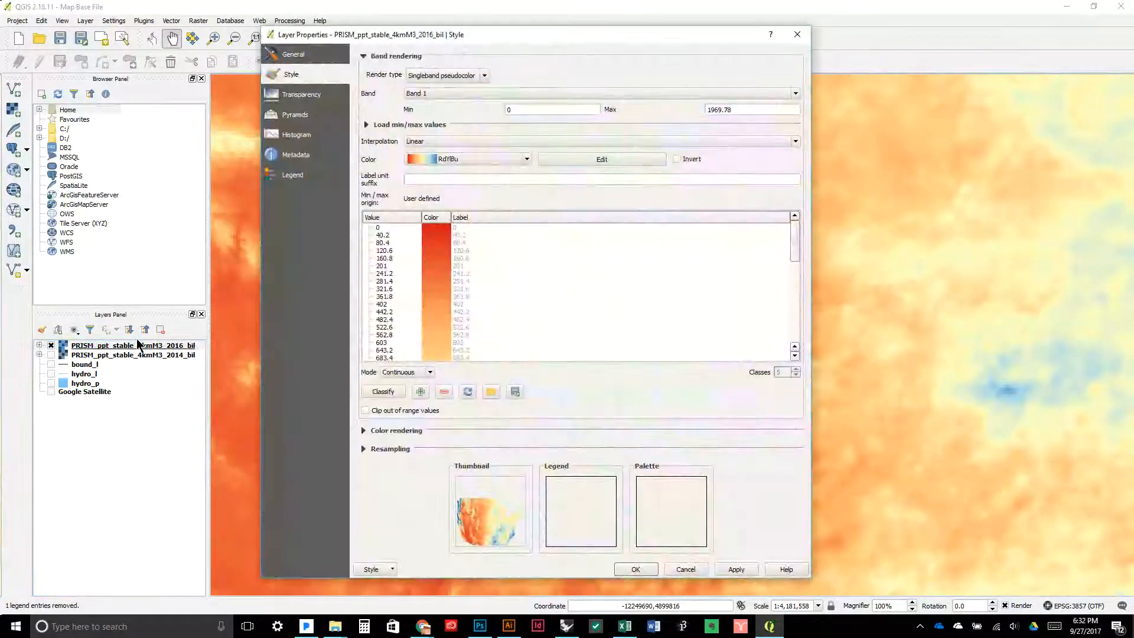
pyautogui.click(410, 372)
pyautogui.click(422, 390)
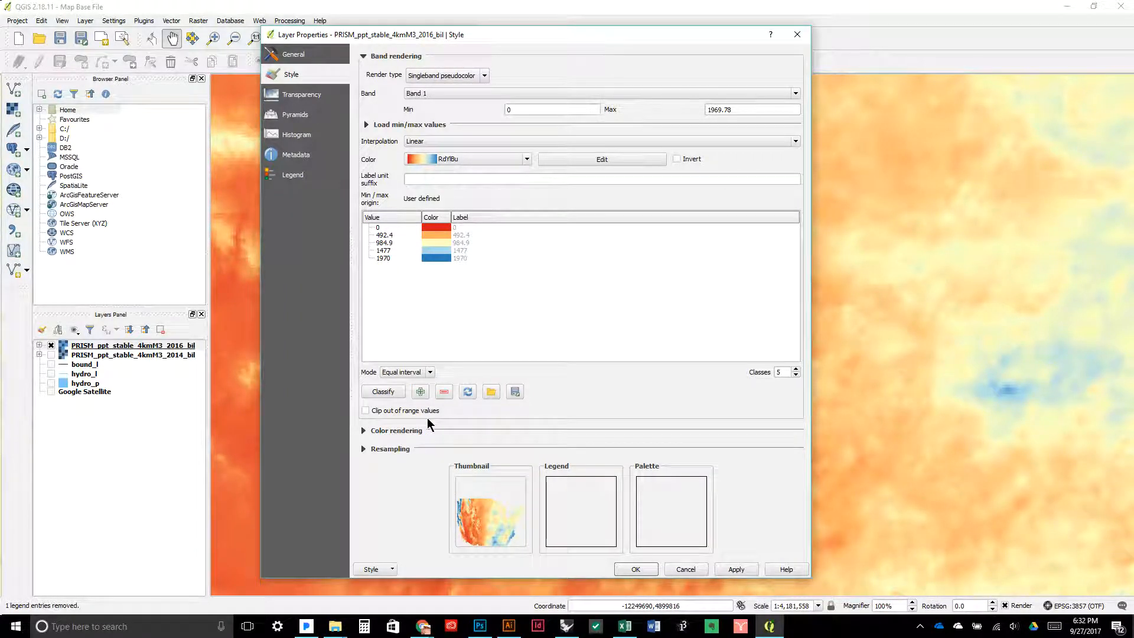
pyautogui.click(406, 411)
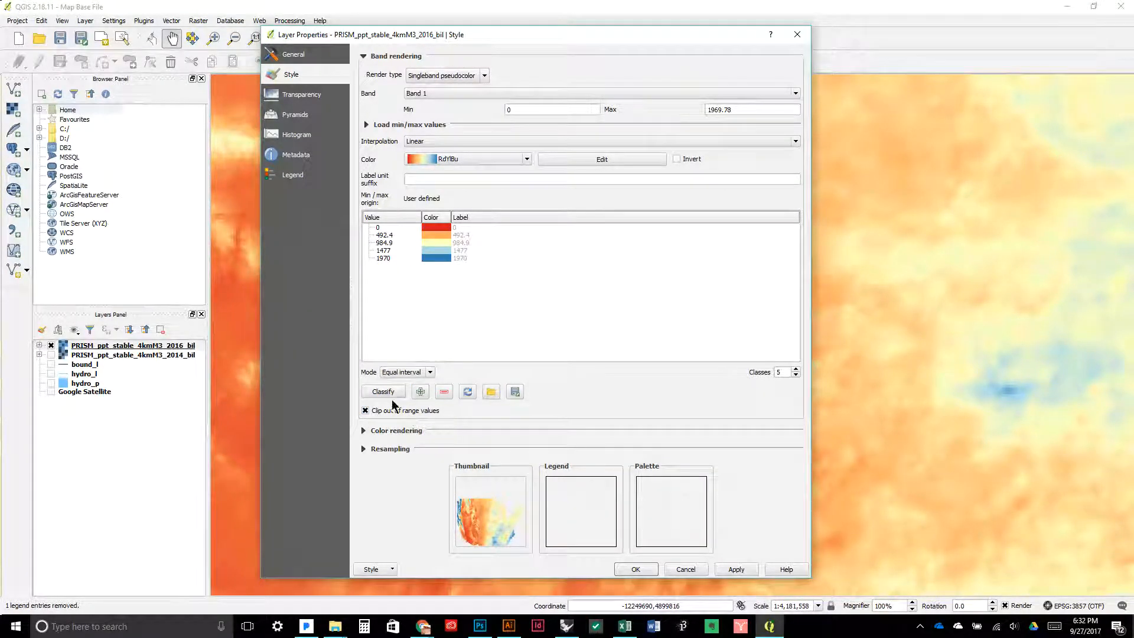
pyautogui.click(388, 394)
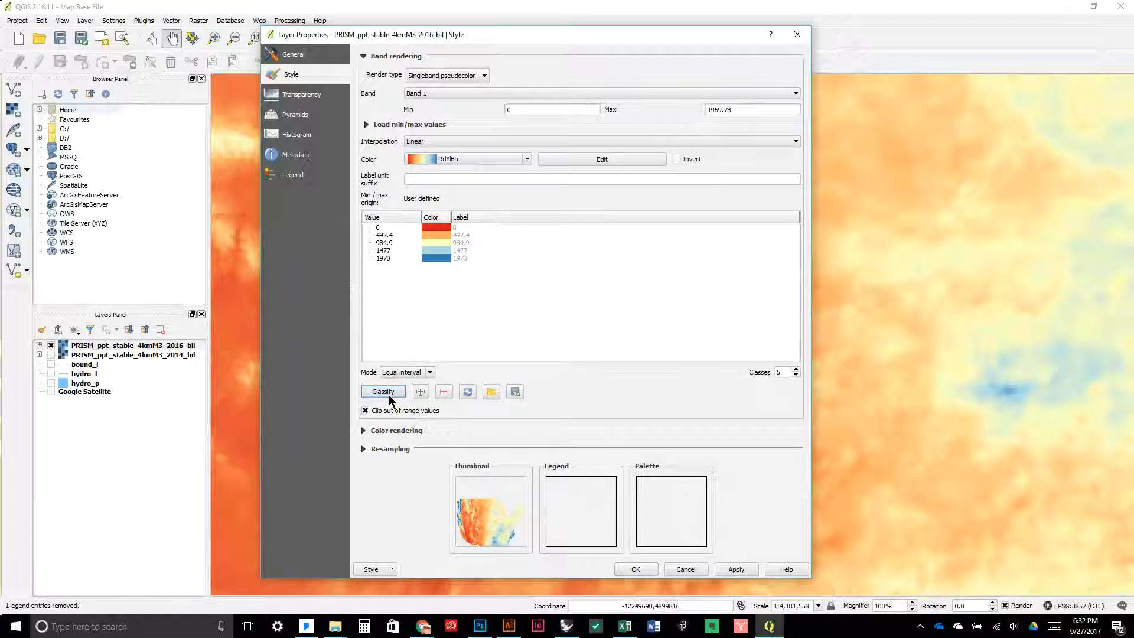
# Set the 2016 raster's classification to 20 classes, apply the style and accept the layer properties
pyautogui.doubleClick(781, 372)
pyautogui.write('20')
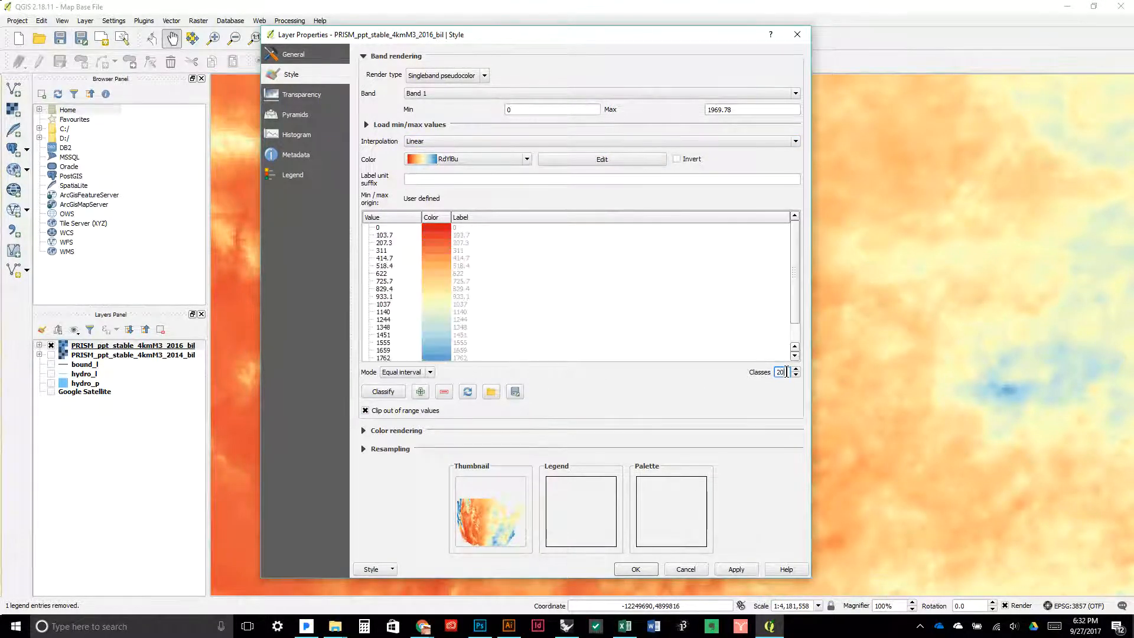
pyautogui.click(736, 569)
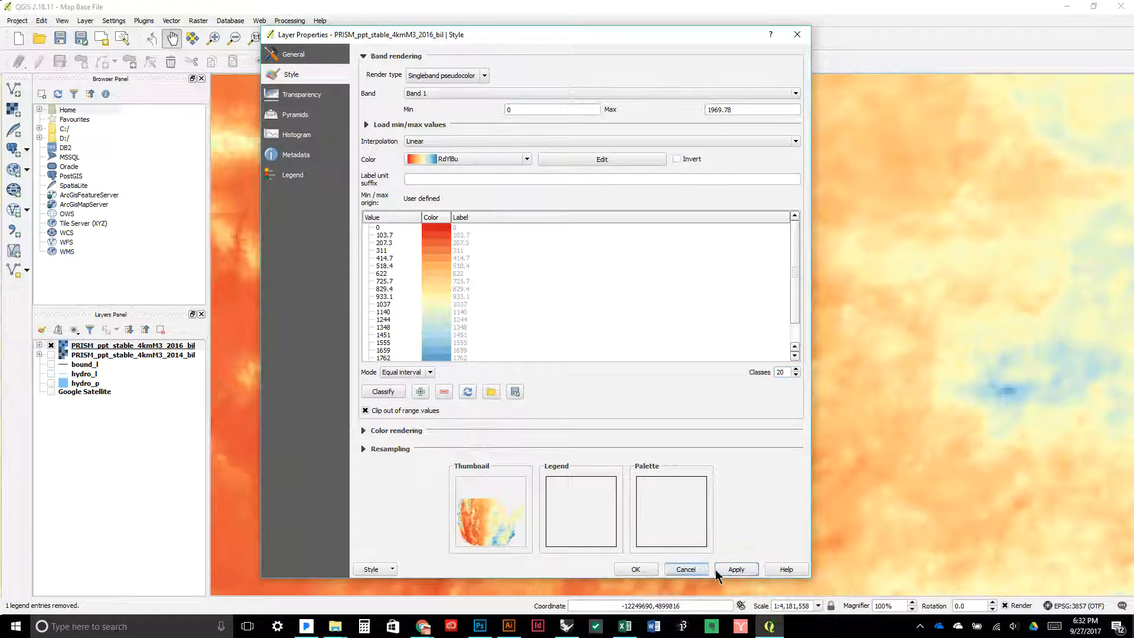
pyautogui.click(636, 570)
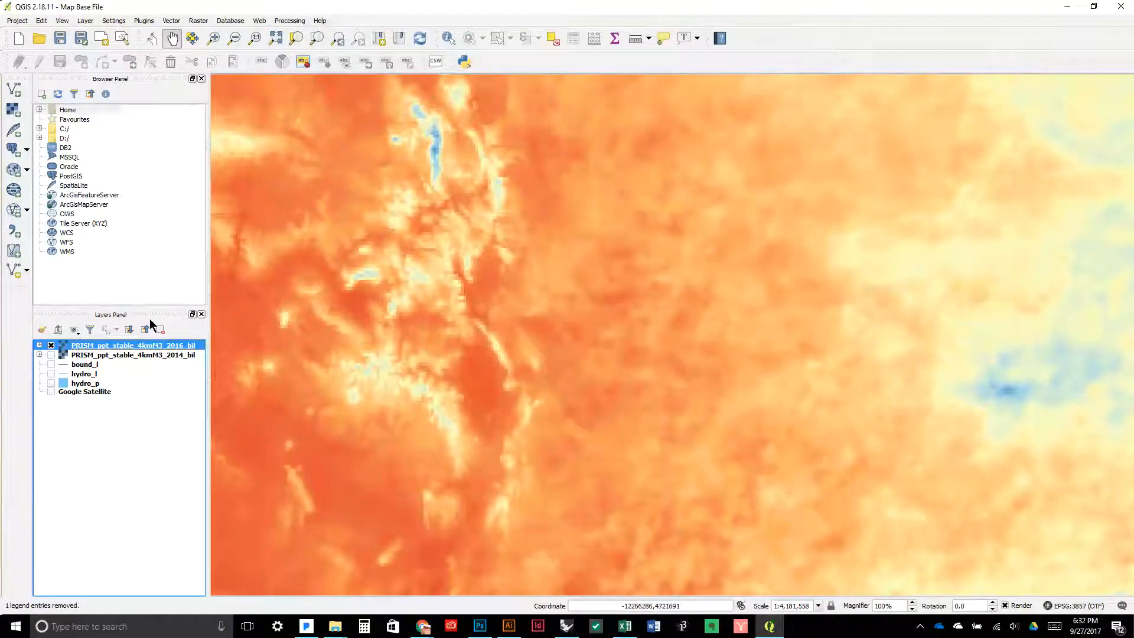
# Reopen the 2016 raster's style, set the min/max loading accuracy to Actual (slower) and reclassify the color ramp
pyautogui.doubleClick(140, 346)
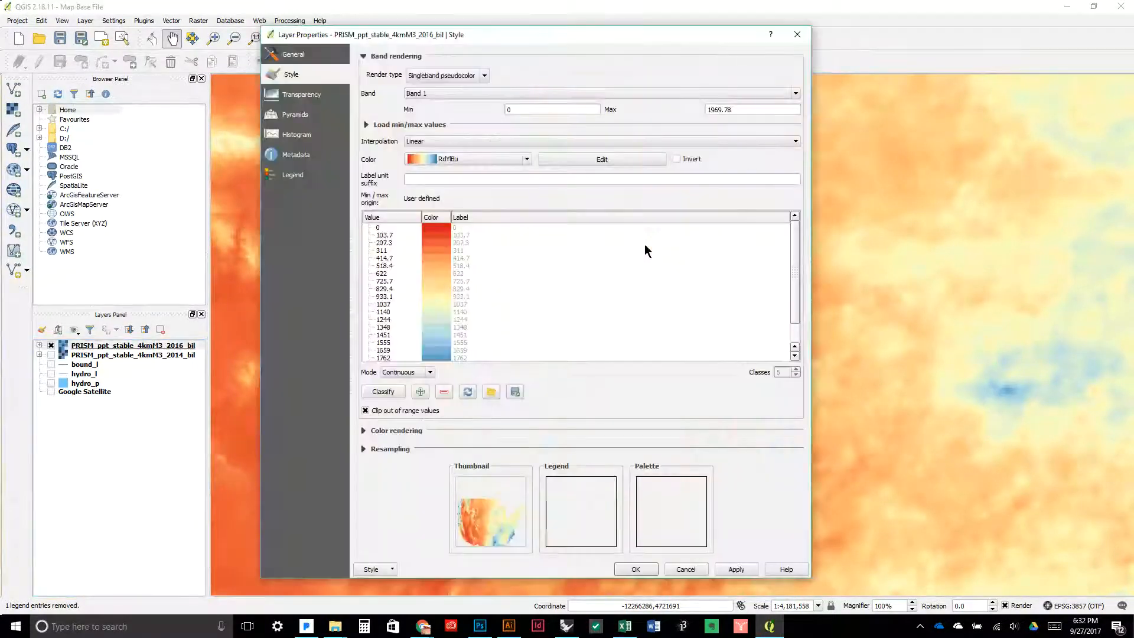
pyautogui.click(366, 124)
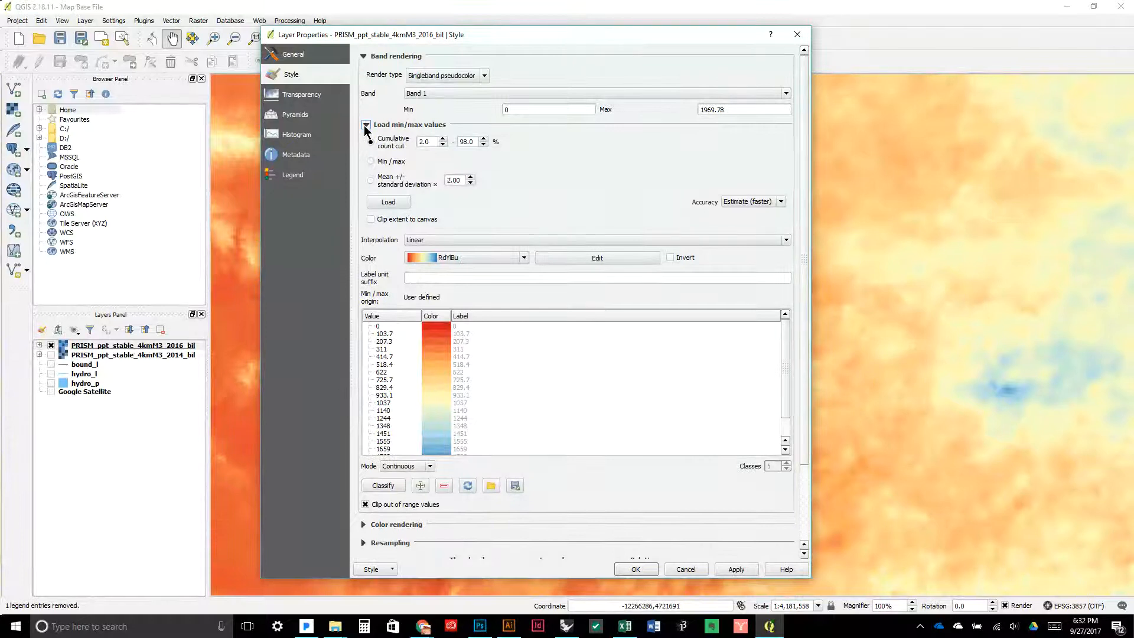
pyautogui.click(366, 124)
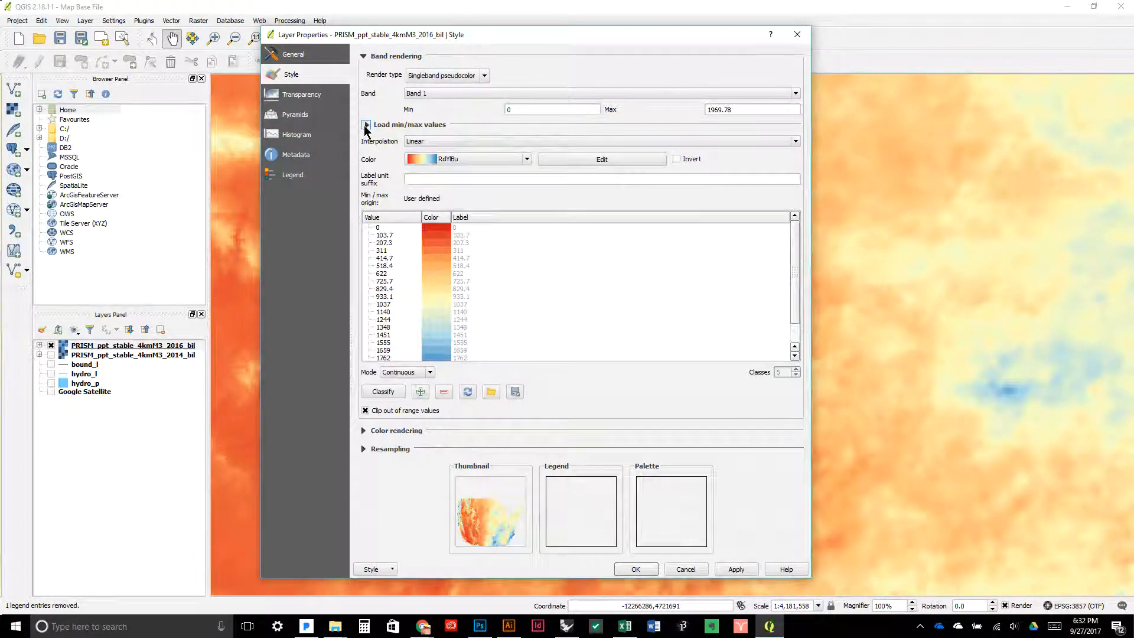
pyautogui.click(366, 125)
pyautogui.click(756, 219)
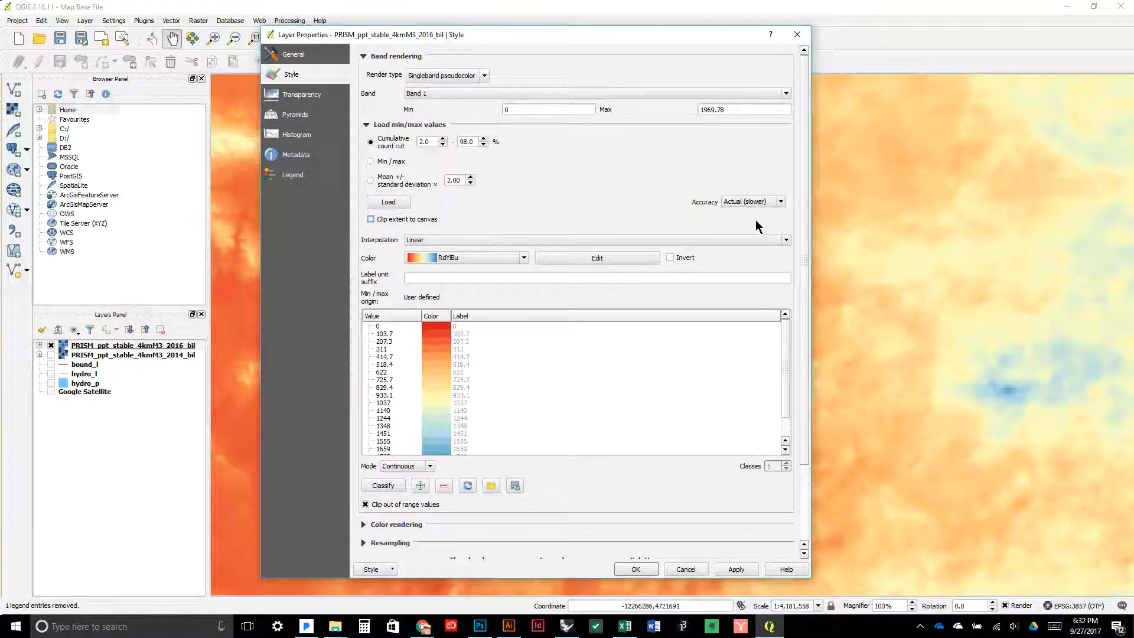
pyautogui.click(382, 486)
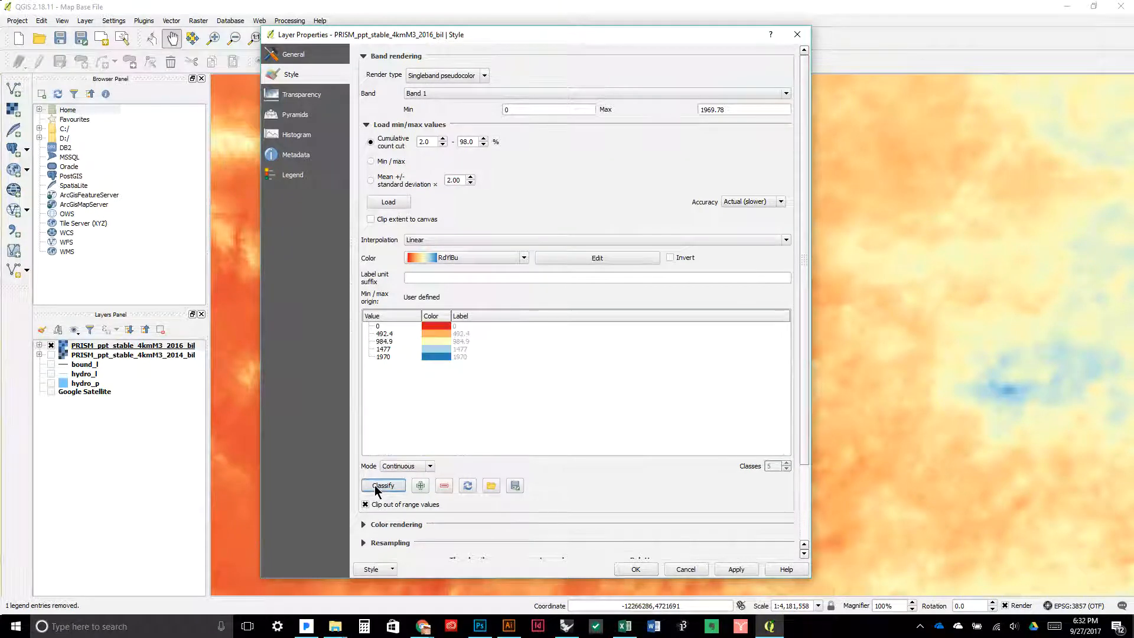
# Switch the 2016 raster's classification back to Equal interval mode with 20 classes and apply the style
pyautogui.click(425, 466)
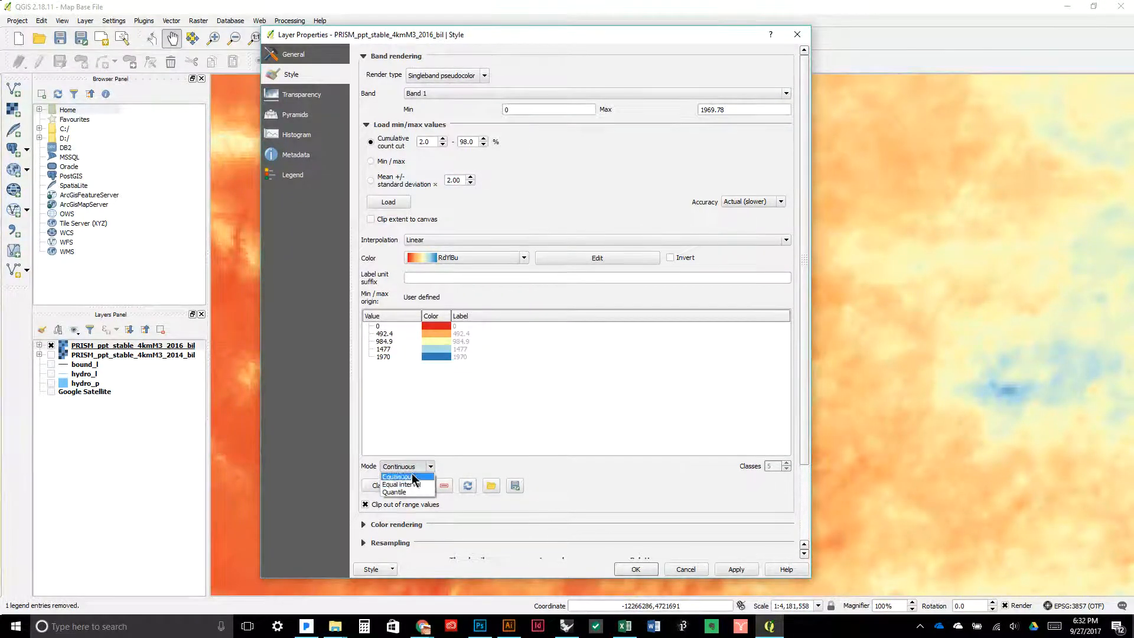
pyautogui.click(413, 484)
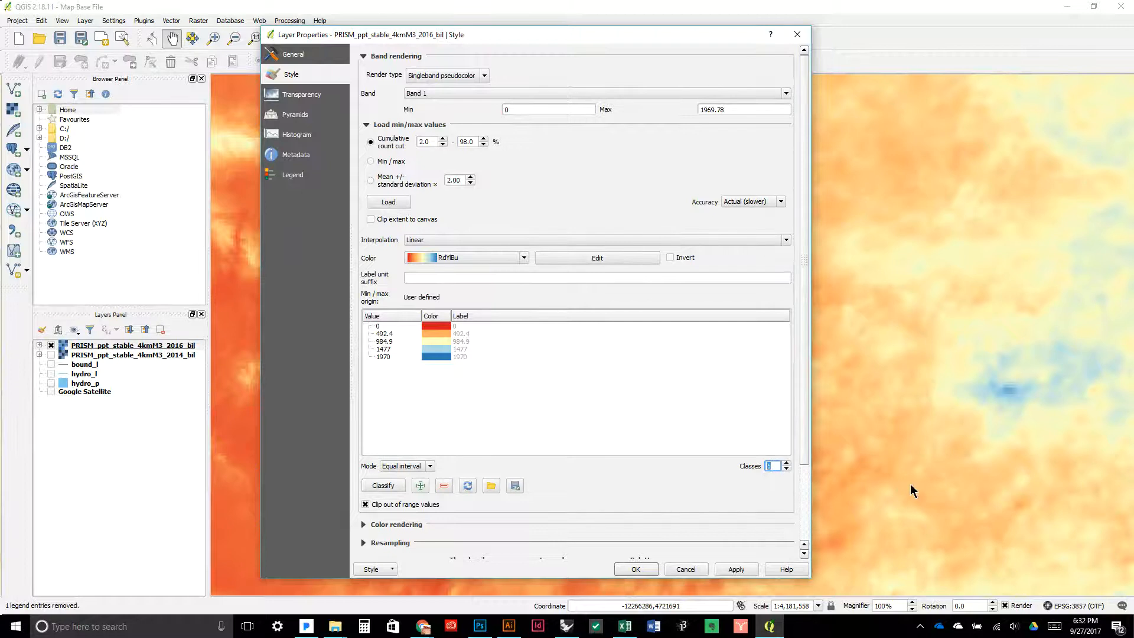
pyautogui.write('30')
pyautogui.press('BackSpace')
pyautogui.press('BackSpace')
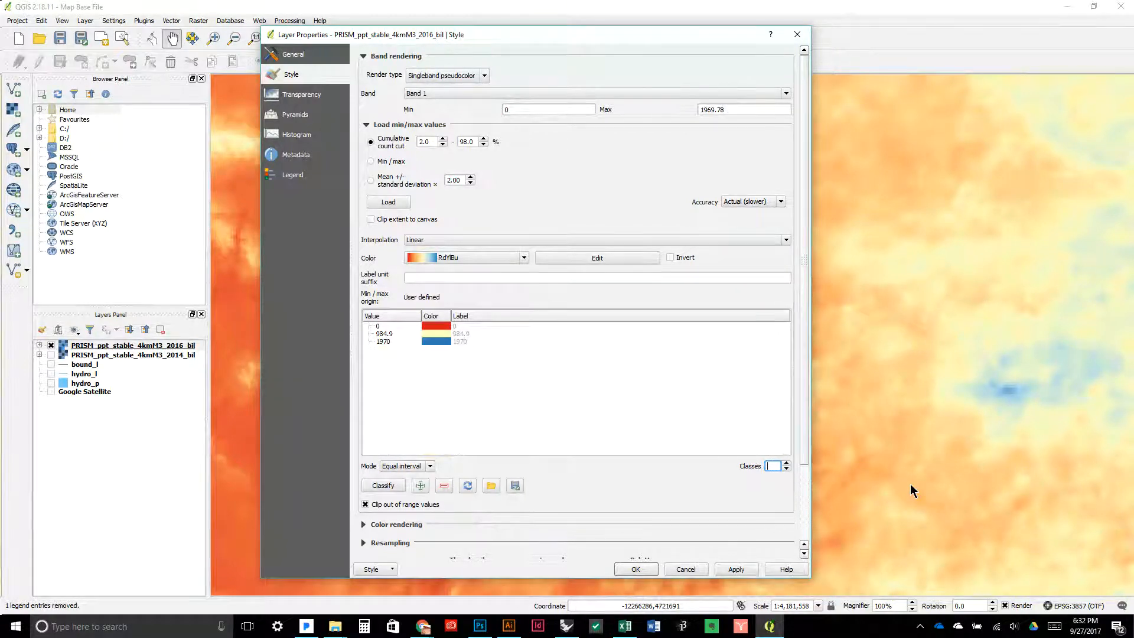
pyautogui.write('20')
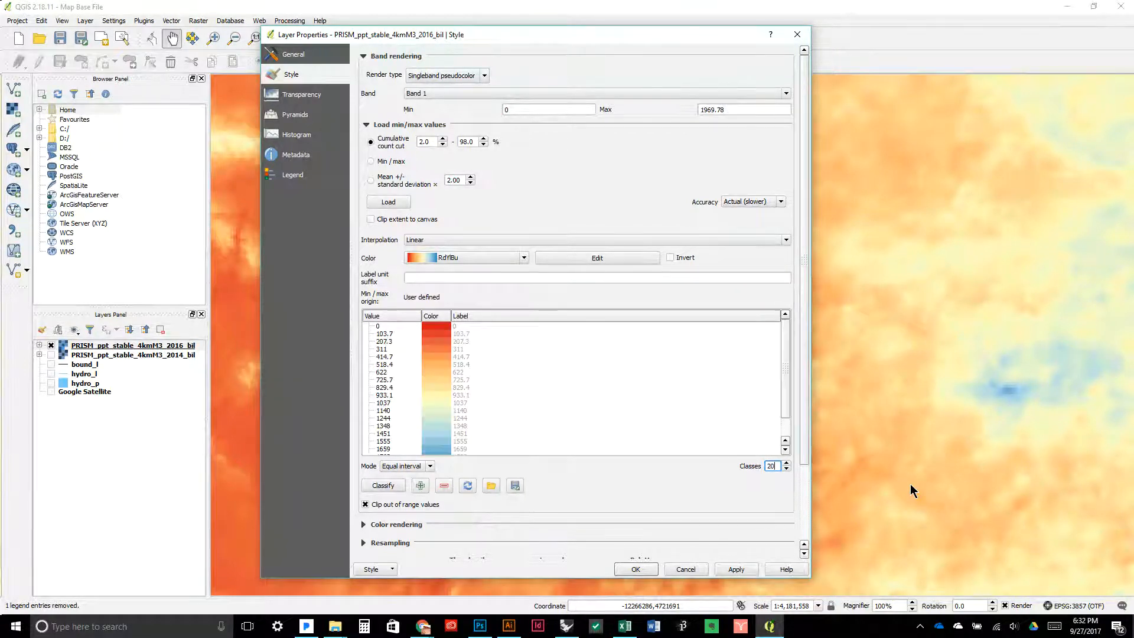
pyautogui.click(727, 570)
# Set the 2016 raster's maximum value to 4069, apply the style and accept the layer properties
pyautogui.doubleClick(731, 107)
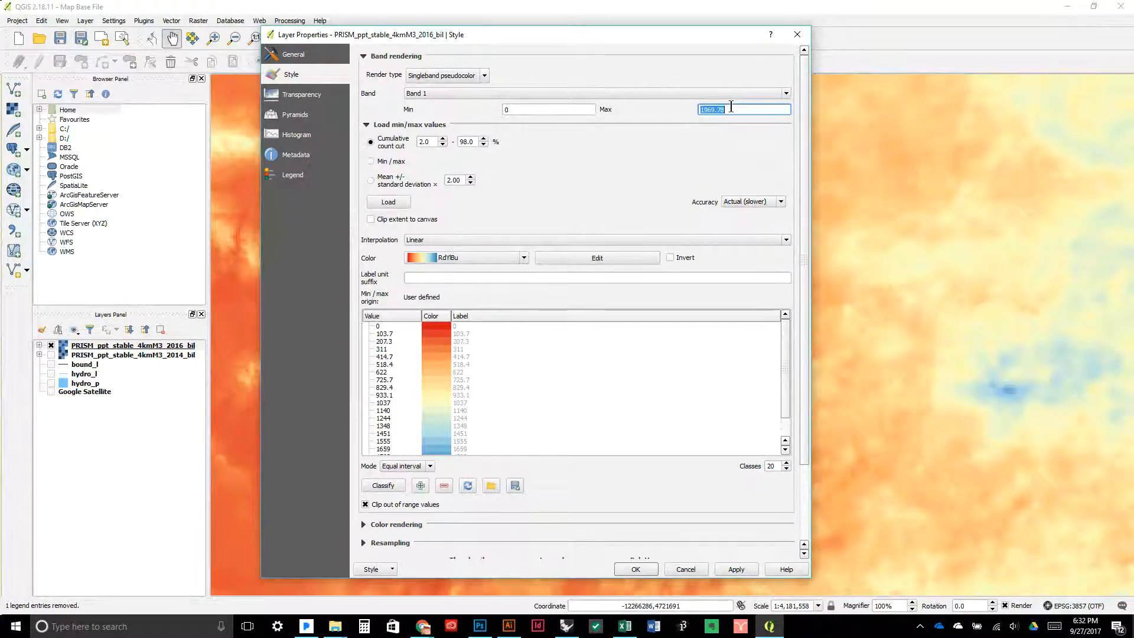
pyautogui.write('4069')
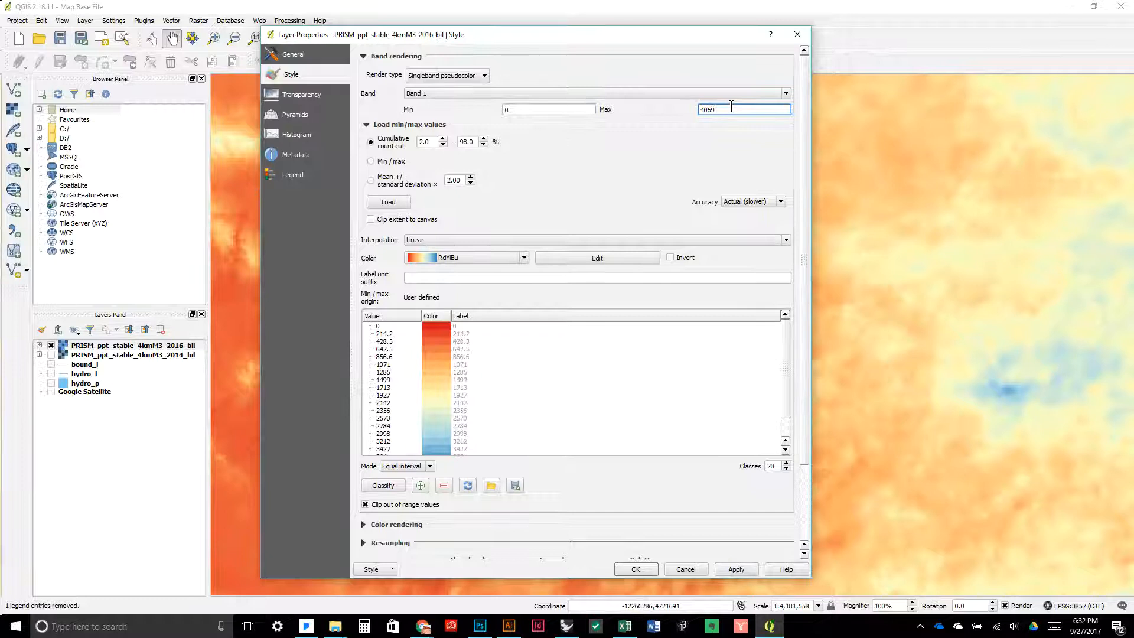
pyautogui.click(739, 573)
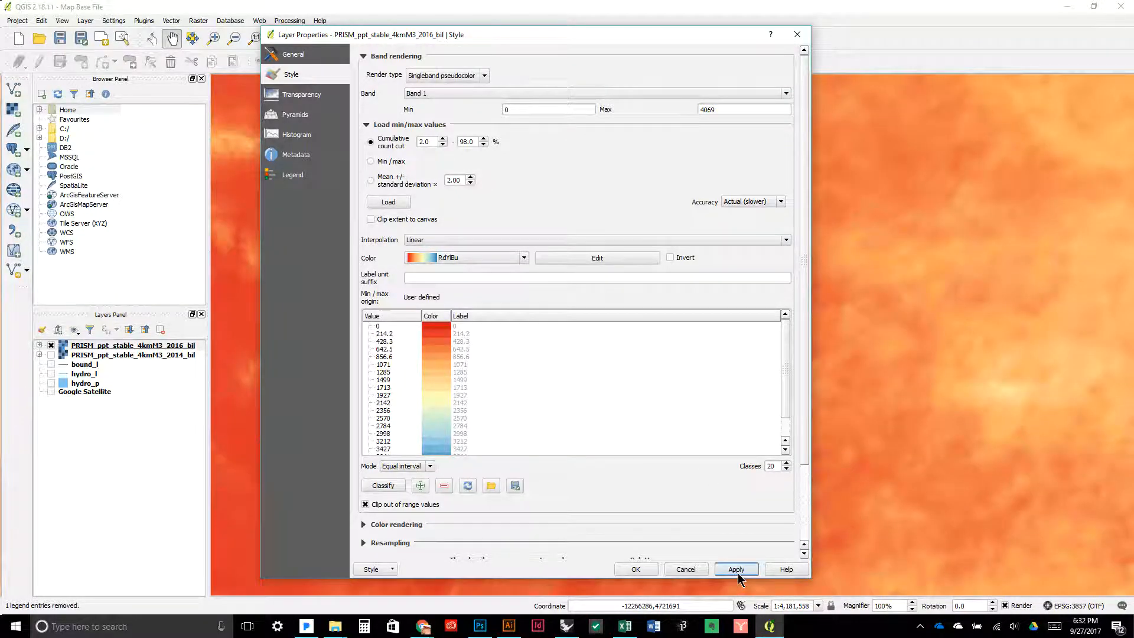
pyautogui.click(621, 568)
# Examine the restyled 2016 raster along the West Coast and review its upper class values in the layer properties beside the map
pyautogui.scroll(-2, 642, 374)
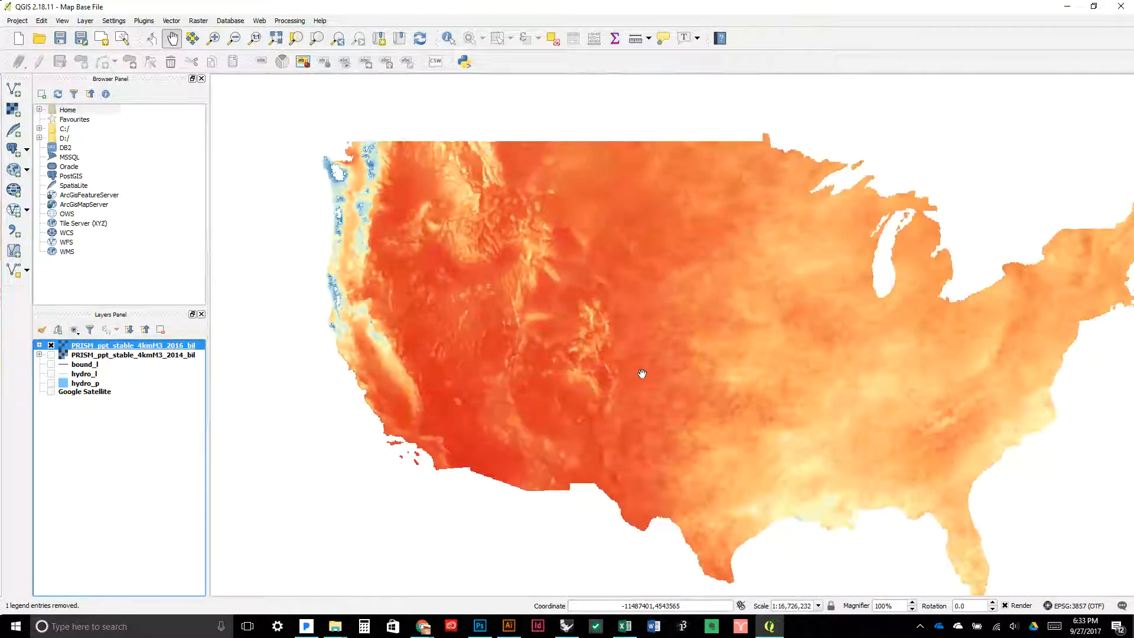
pyautogui.moveTo(642, 374); pyautogui.dragTo(602, 337)
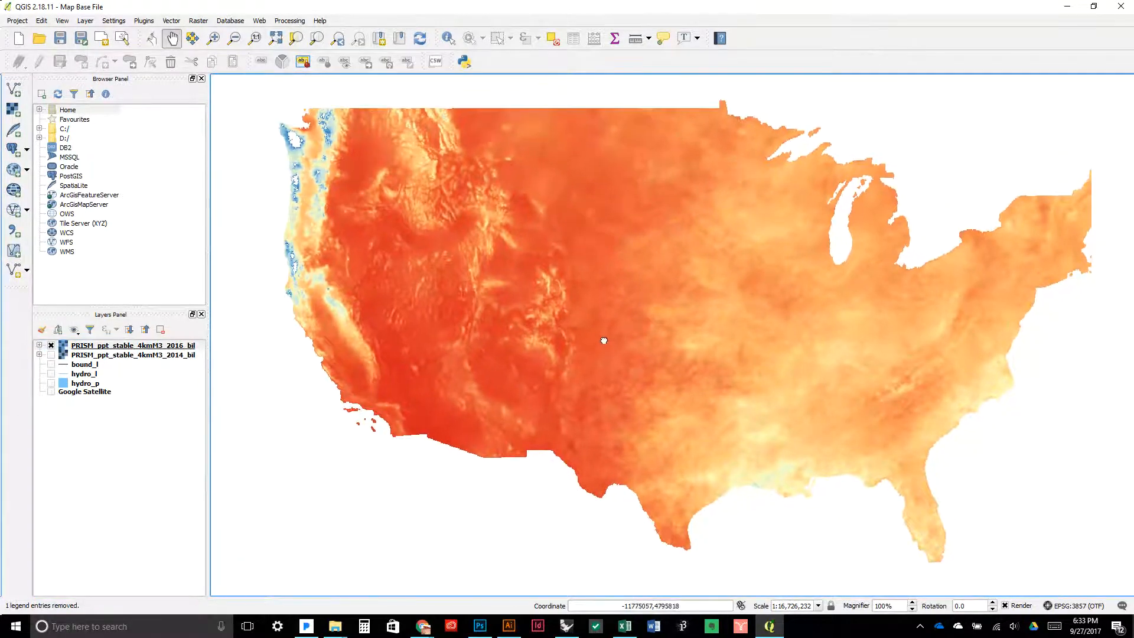
pyautogui.scroll(1, 291, 148)
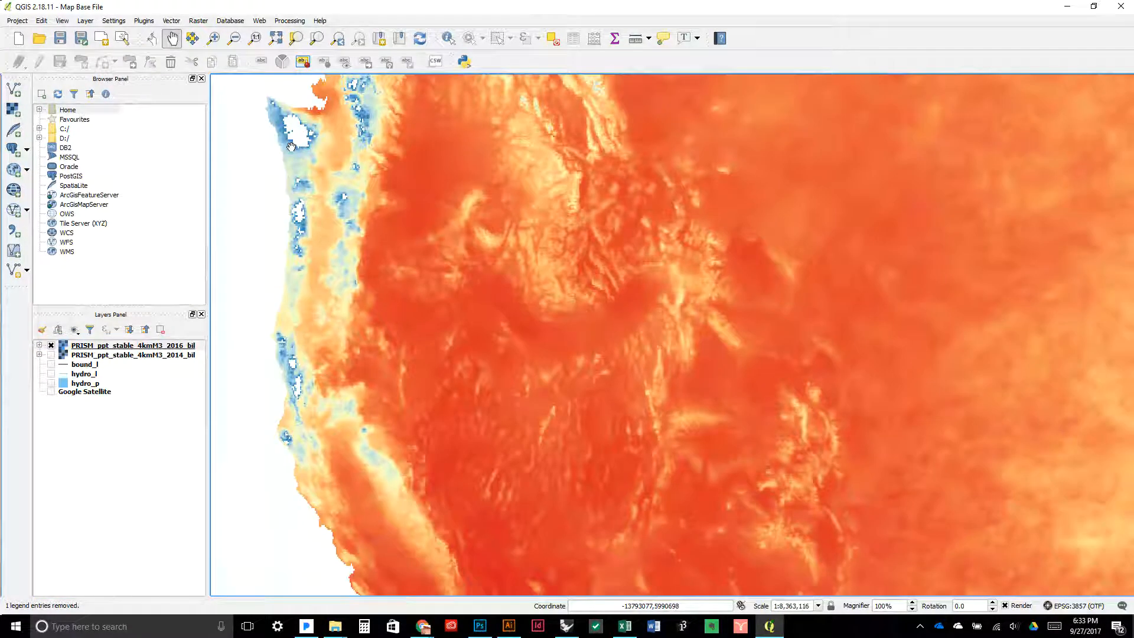
pyautogui.scroll(-1, 291, 147)
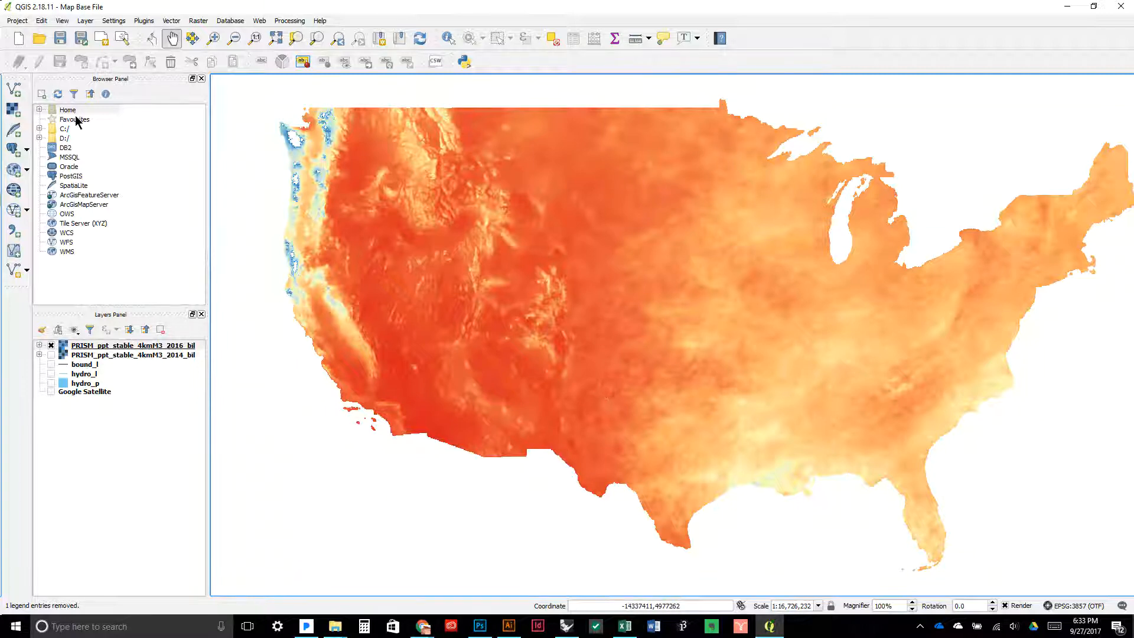
pyautogui.doubleClick(130, 345)
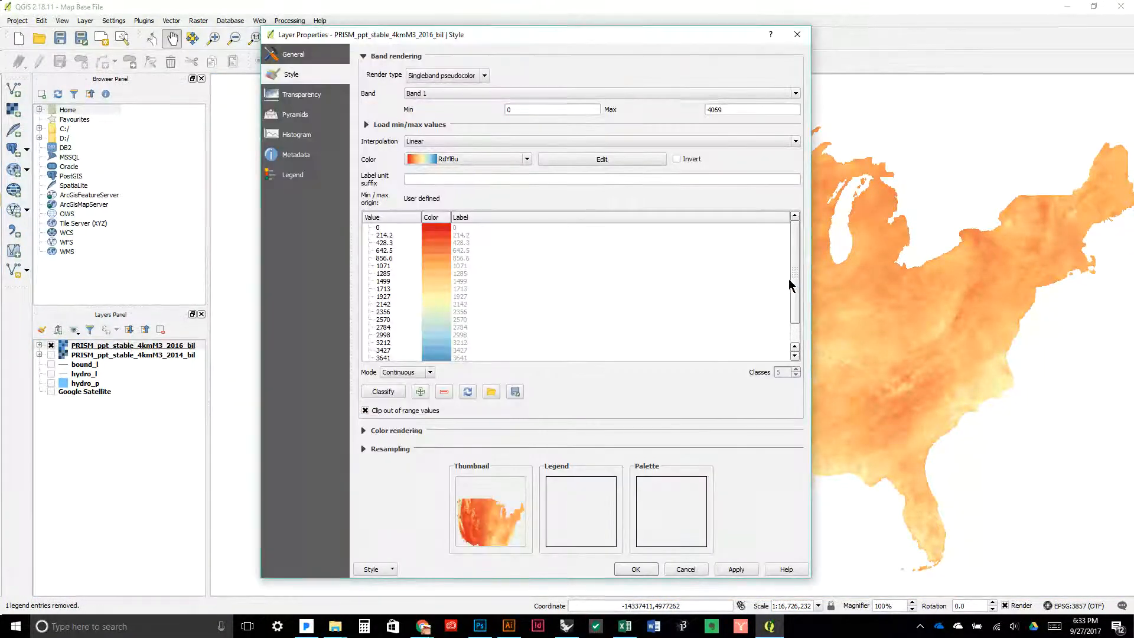
pyautogui.moveTo(791, 285); pyautogui.dragTo(793, 307)
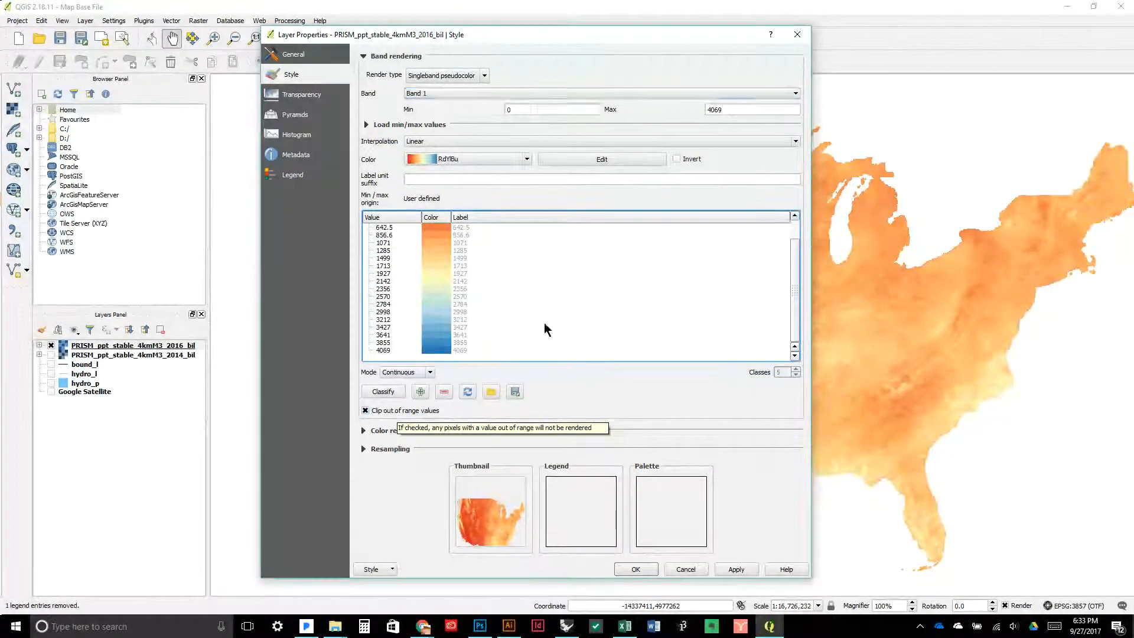
pyautogui.moveTo(494, 38); pyautogui.dragTo(796, 55)
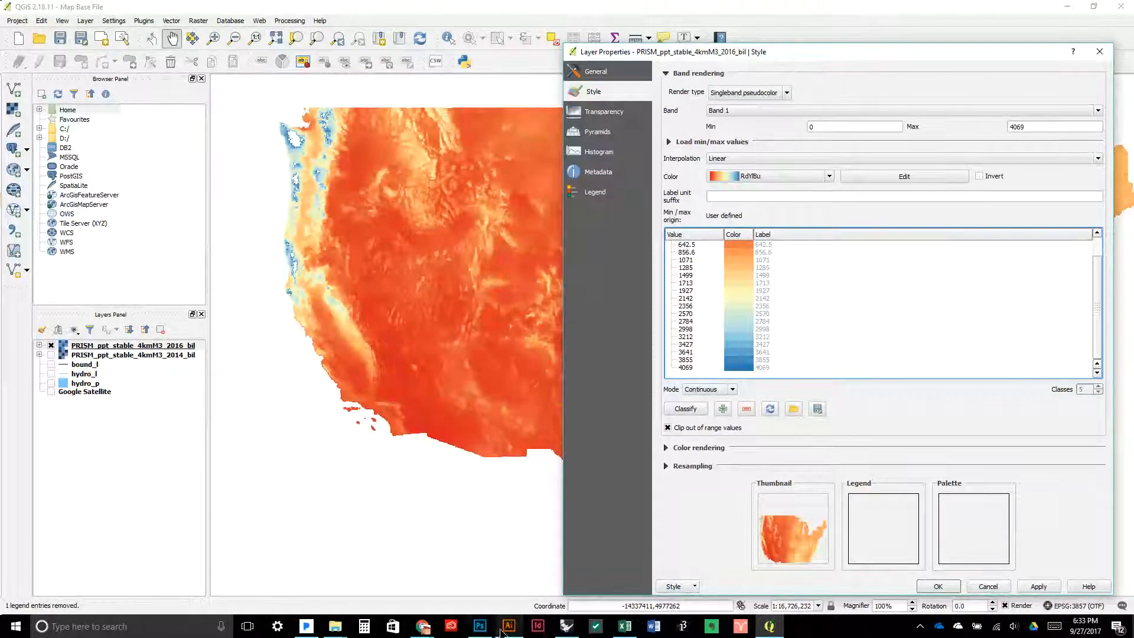
# Switch to the PRISM 2016 precipitation map in Chrome and examine the Pacific Northwest up close
pyautogui.moveTo(430, 633)
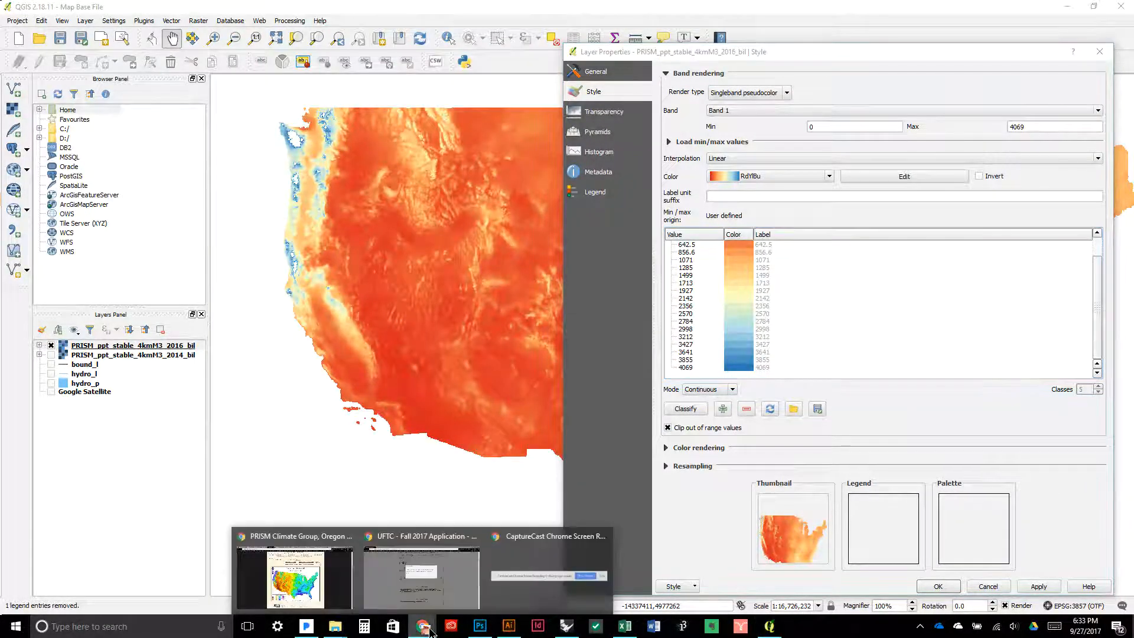
pyautogui.moveTo(309, 593)
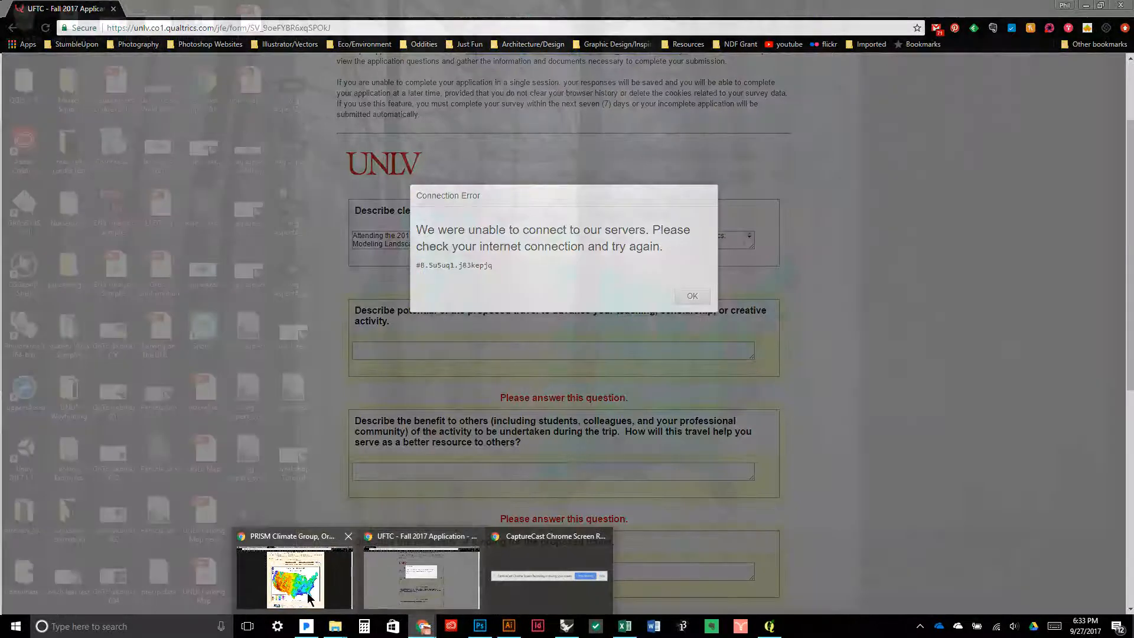
pyautogui.click(304, 591)
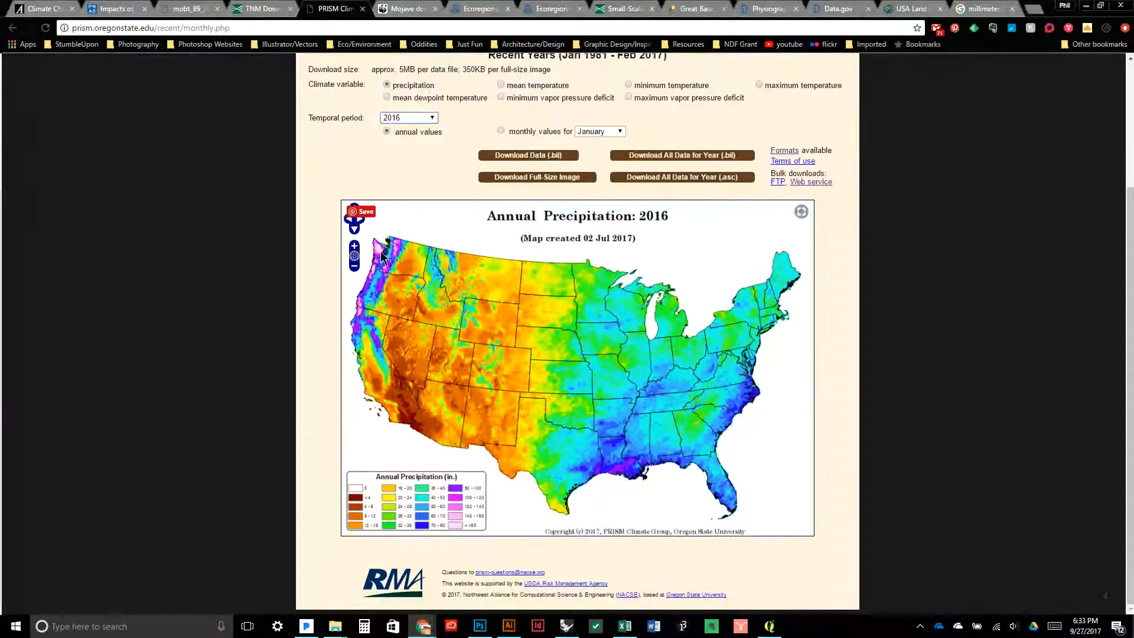
pyautogui.click(355, 246)
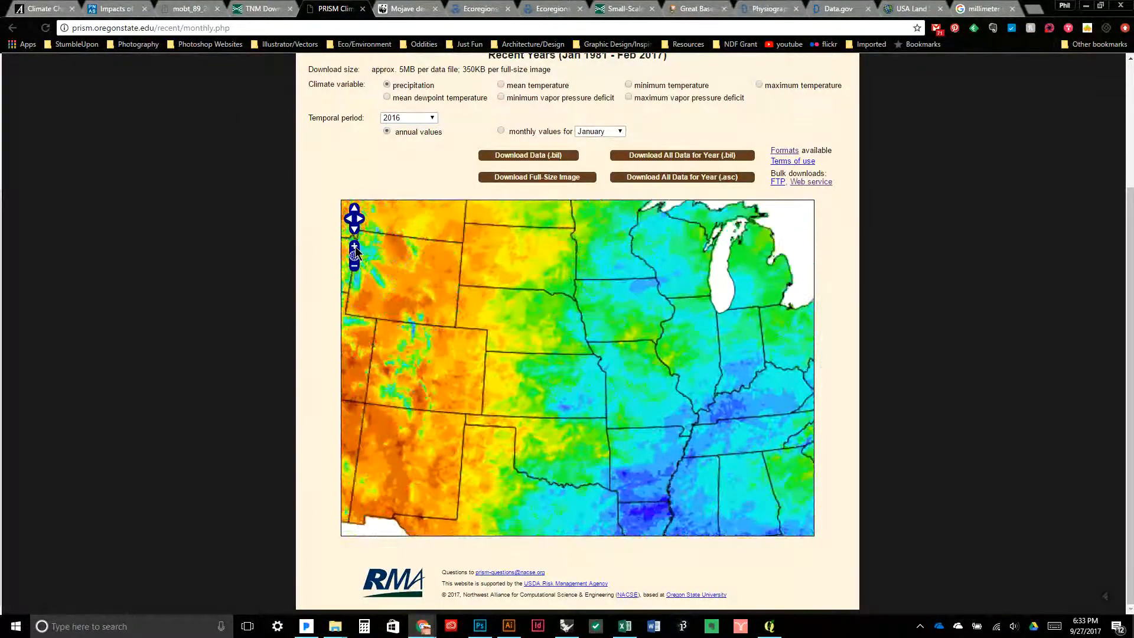
pyautogui.moveTo(497, 307); pyautogui.dragTo(700, 352)
pyautogui.moveTo(472, 248); pyautogui.dragTo(509, 314)
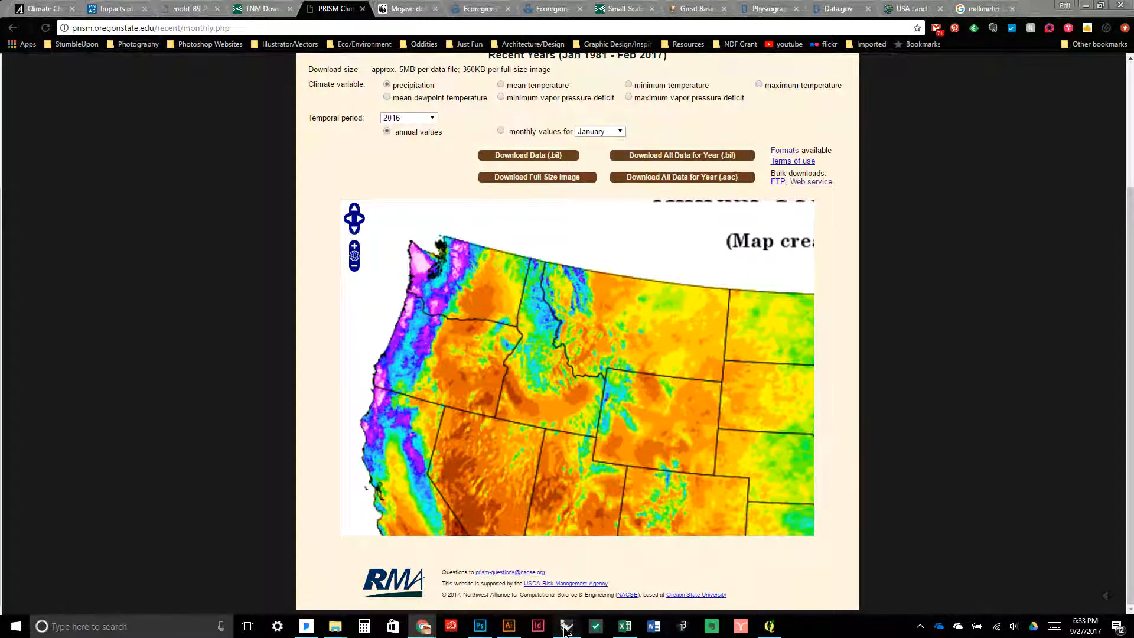
# Review the 2016 raster's class values in QGIS, and check the 160-inch millimetre conversion in Chrome
pyautogui.click(597, 624)
pyautogui.click(769, 625)
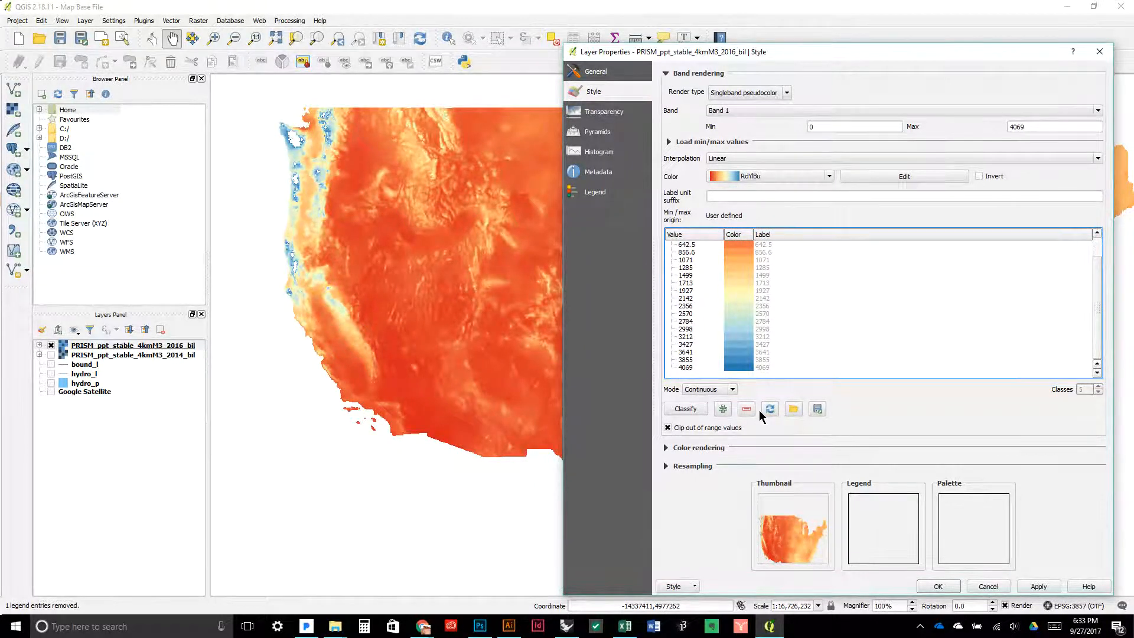
pyautogui.scroll(1, 780, 297)
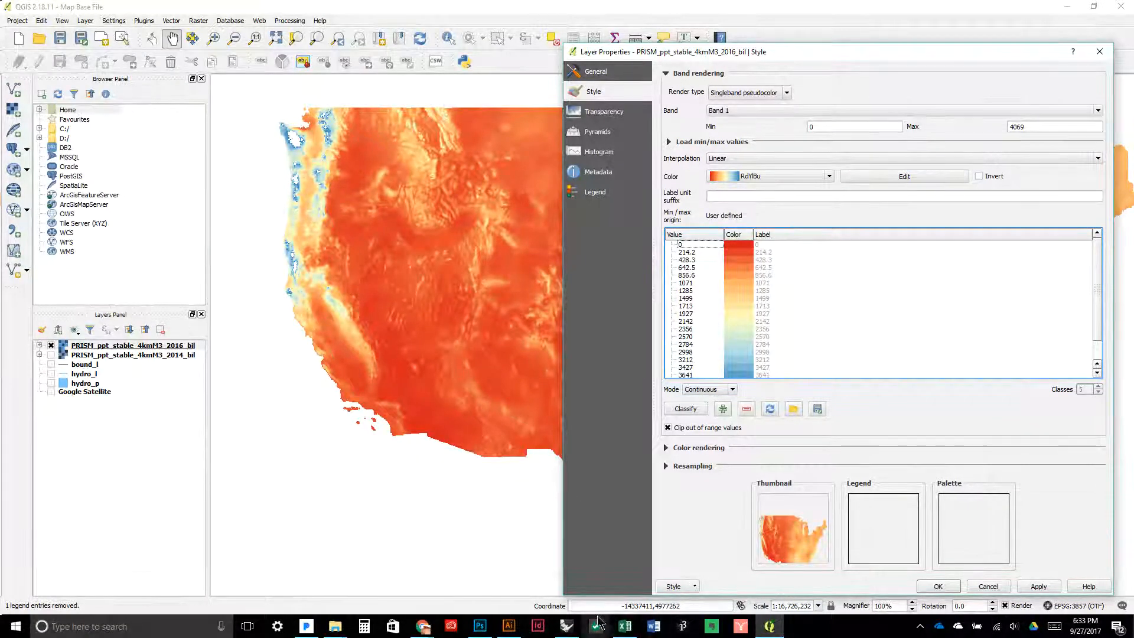
pyautogui.click(432, 630)
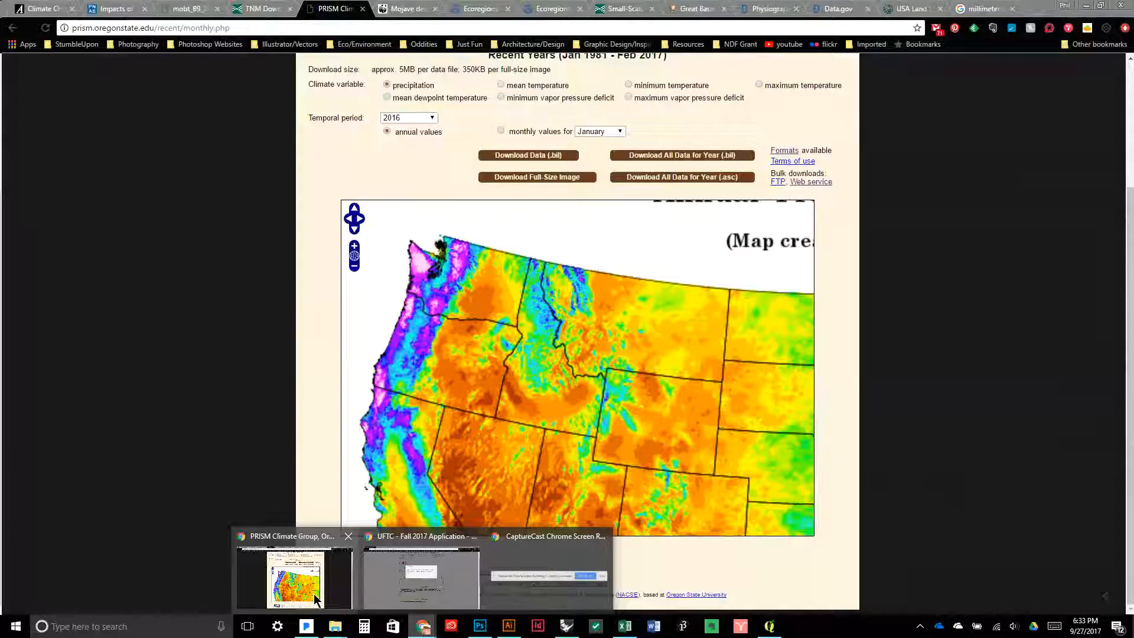
pyautogui.click(314, 594)
pyautogui.click(981, 8)
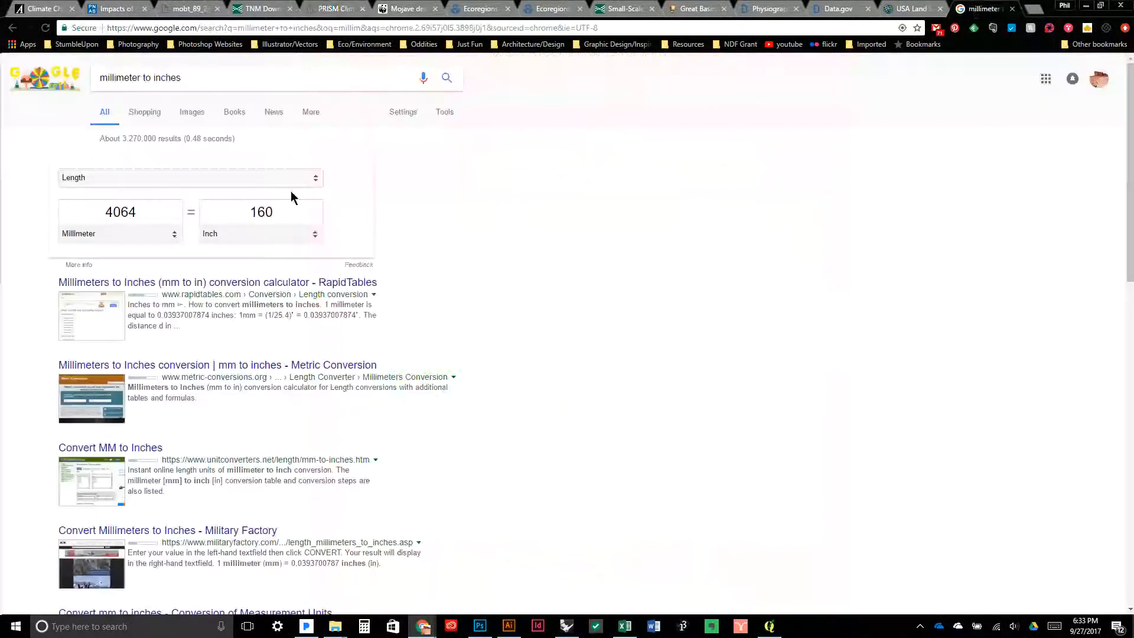
pyautogui.click(279, 210)
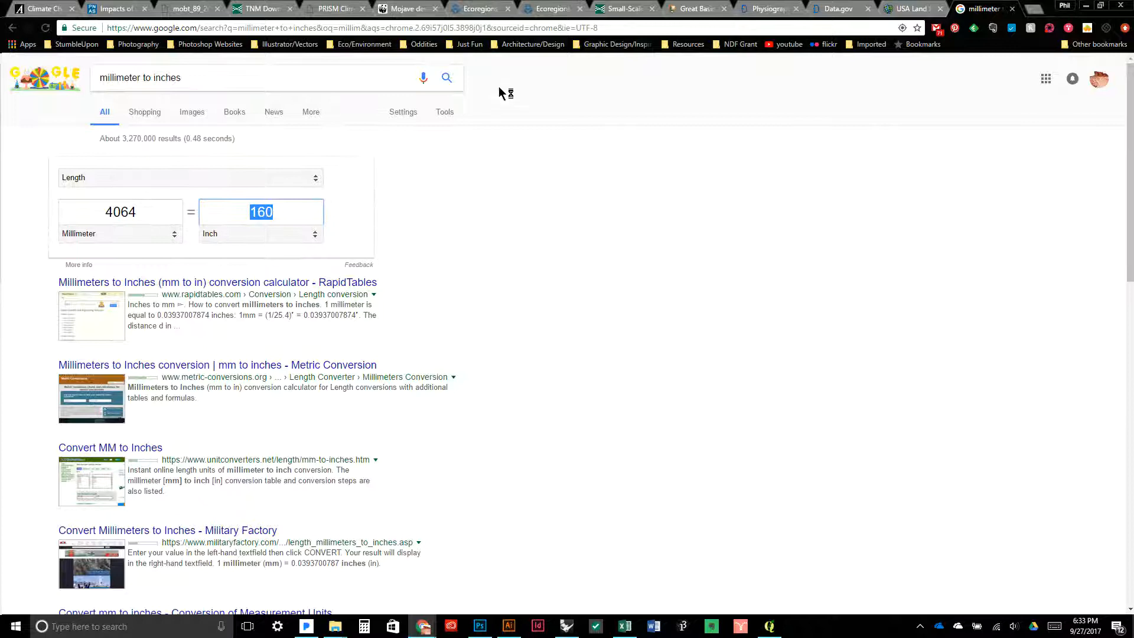
# Switch to QGIS, set the 2016 raster's maximum to 4064, classify it by Equal interval with 20 classes and apply the style
pyautogui.click(1086, 7)
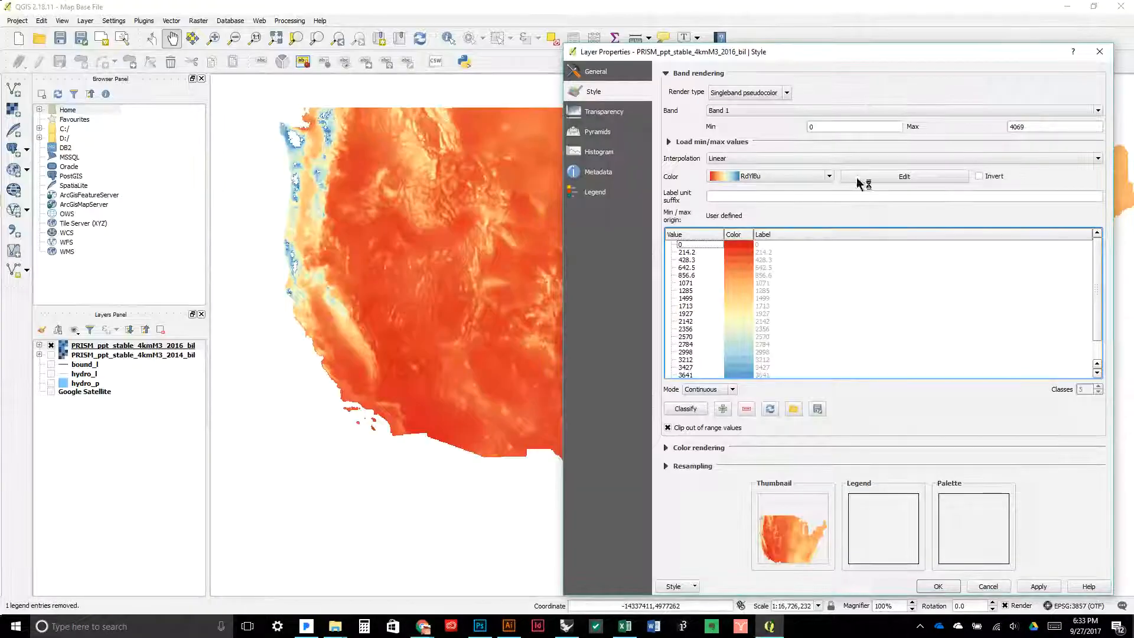
pyautogui.write('406')
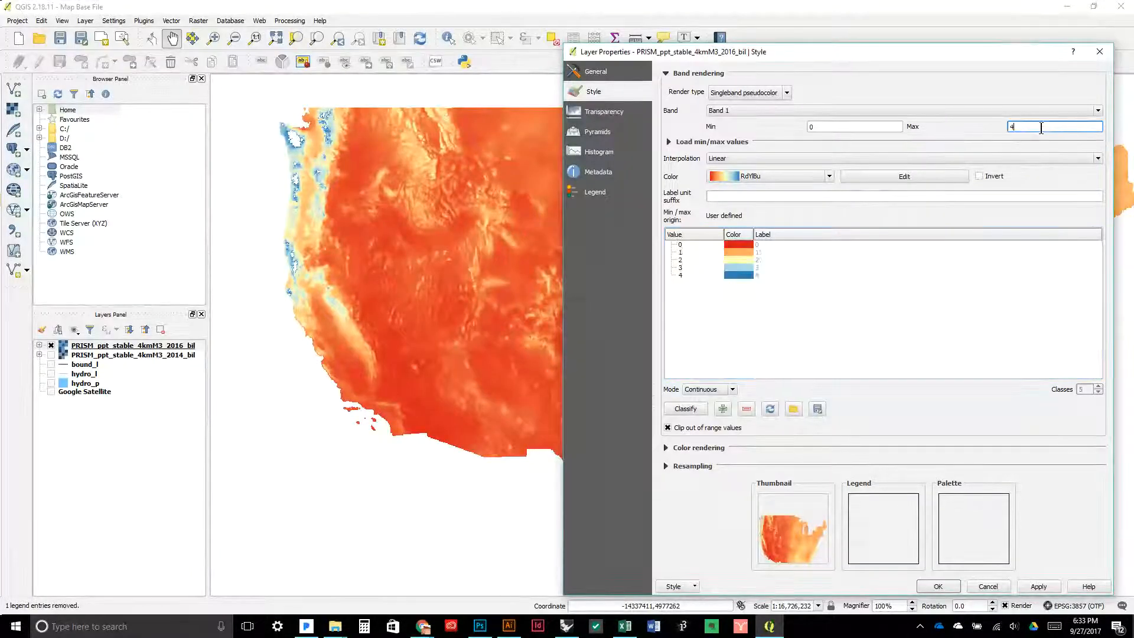
pyautogui.click(709, 389)
pyautogui.click(710, 410)
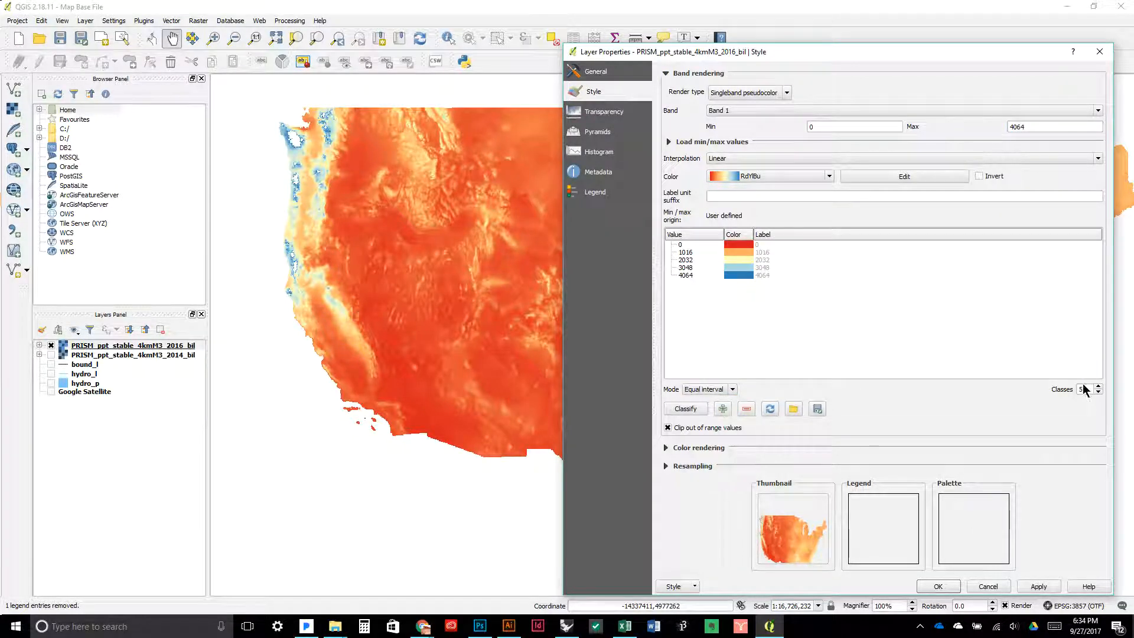
pyautogui.write('20')
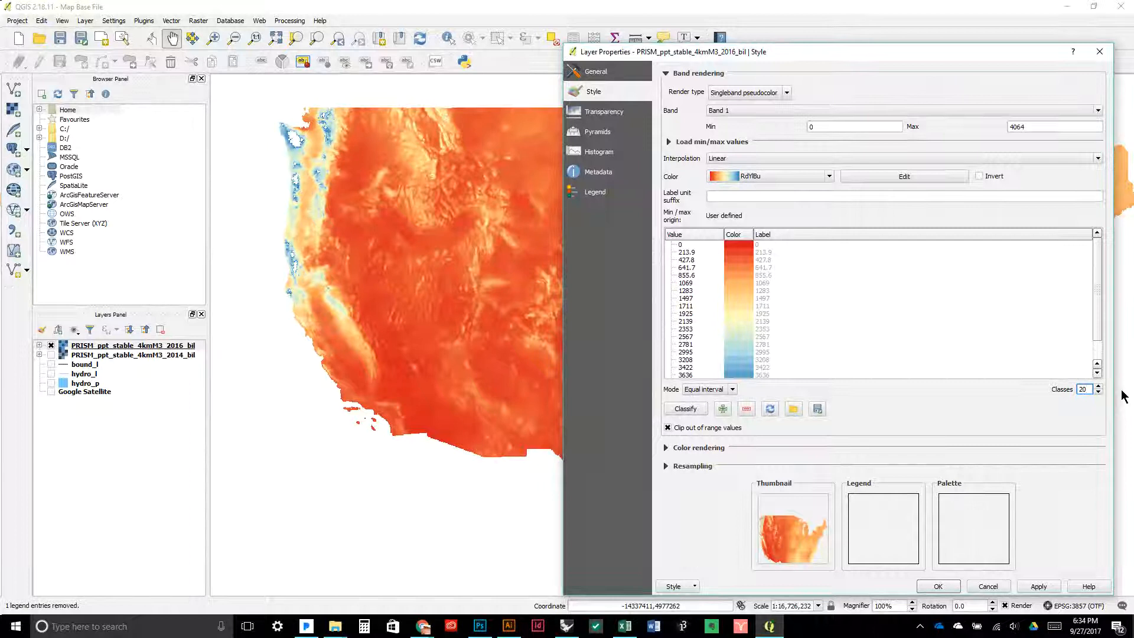
pyautogui.click(1039, 586)
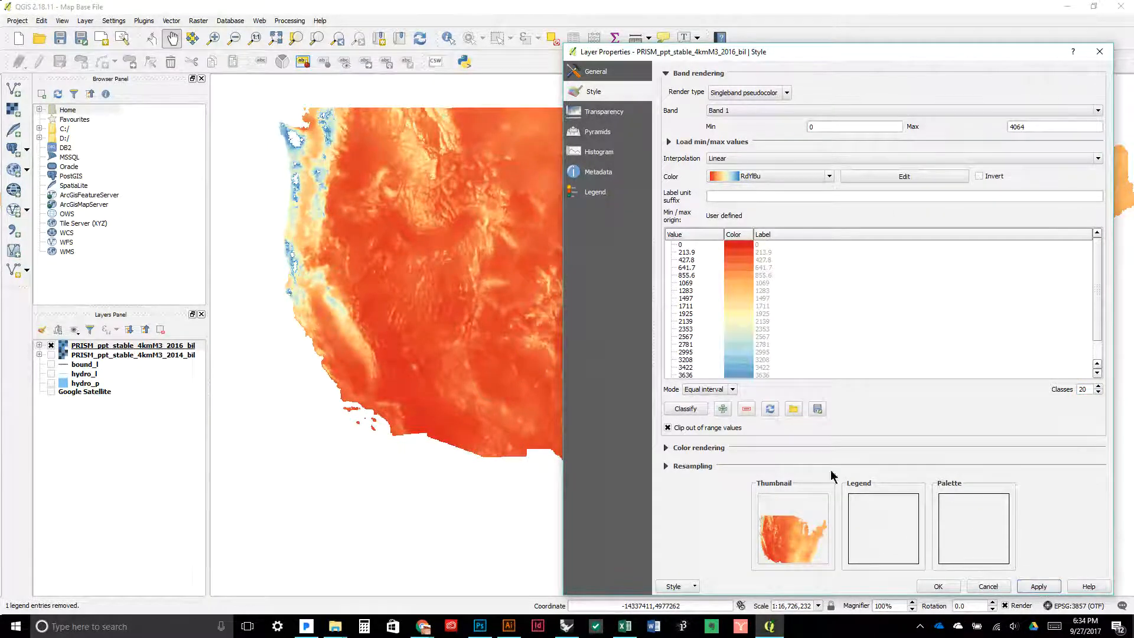
pyautogui.click(1038, 586)
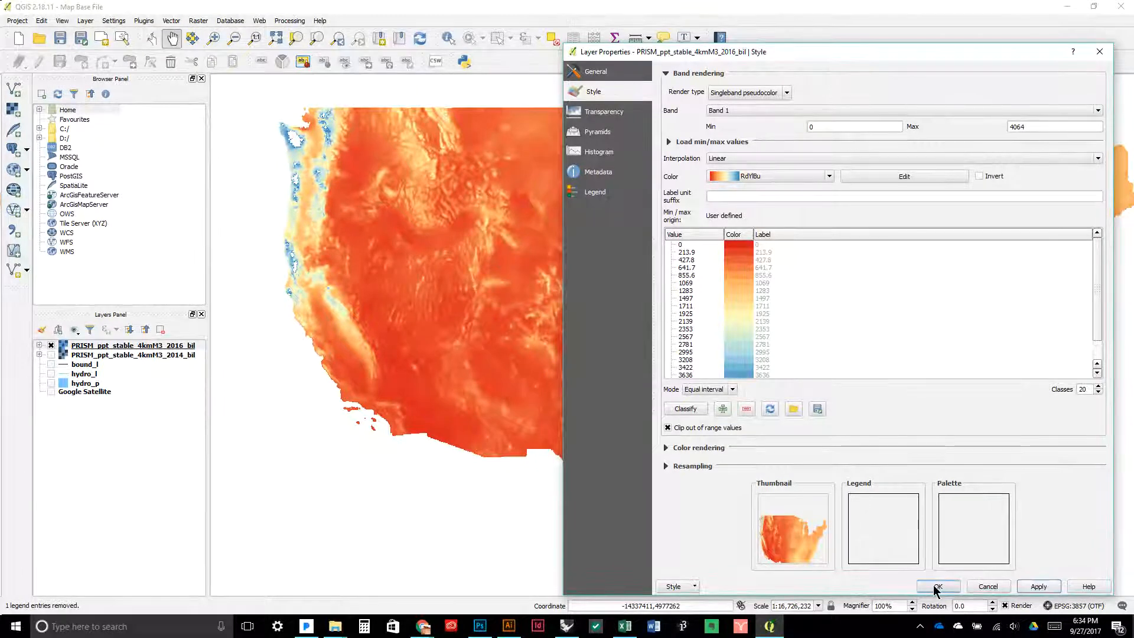
# Compare the 2016 raster's styling in QGIS with the PRISM annual precipitation map in Chrome, viewed across most of the country
pyautogui.click(423, 626)
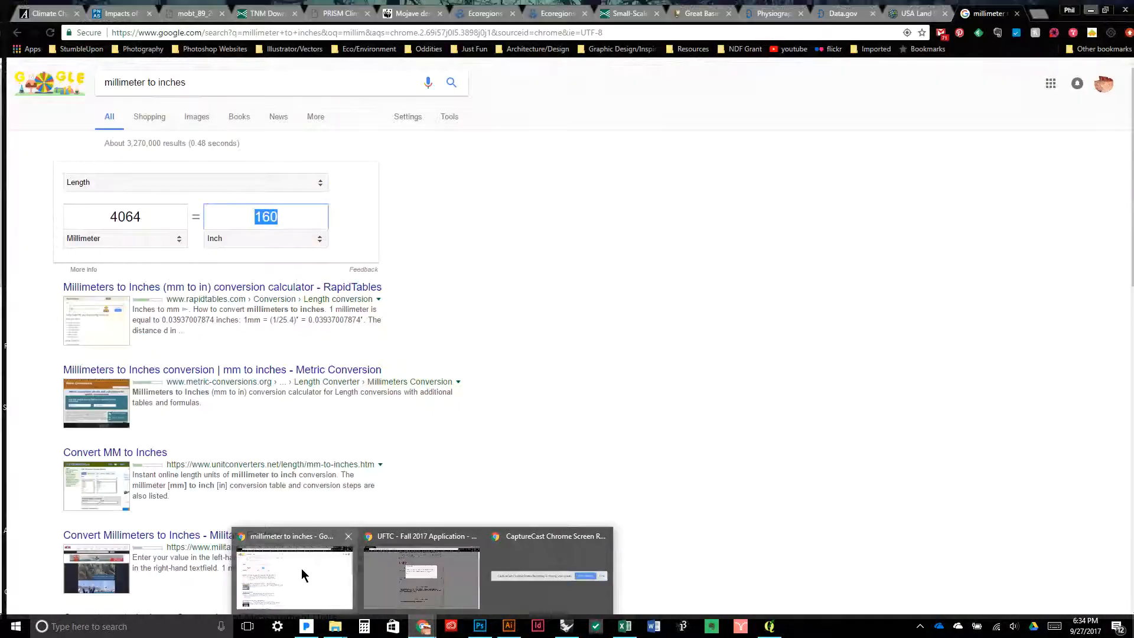
pyautogui.click(303, 576)
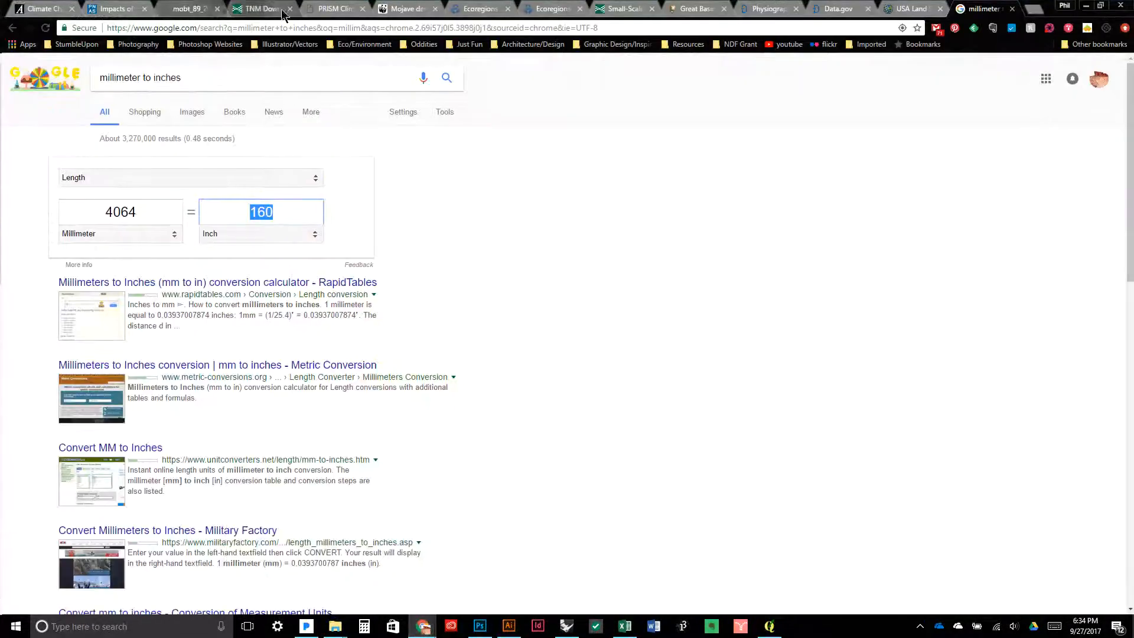
pyautogui.click(316, 13)
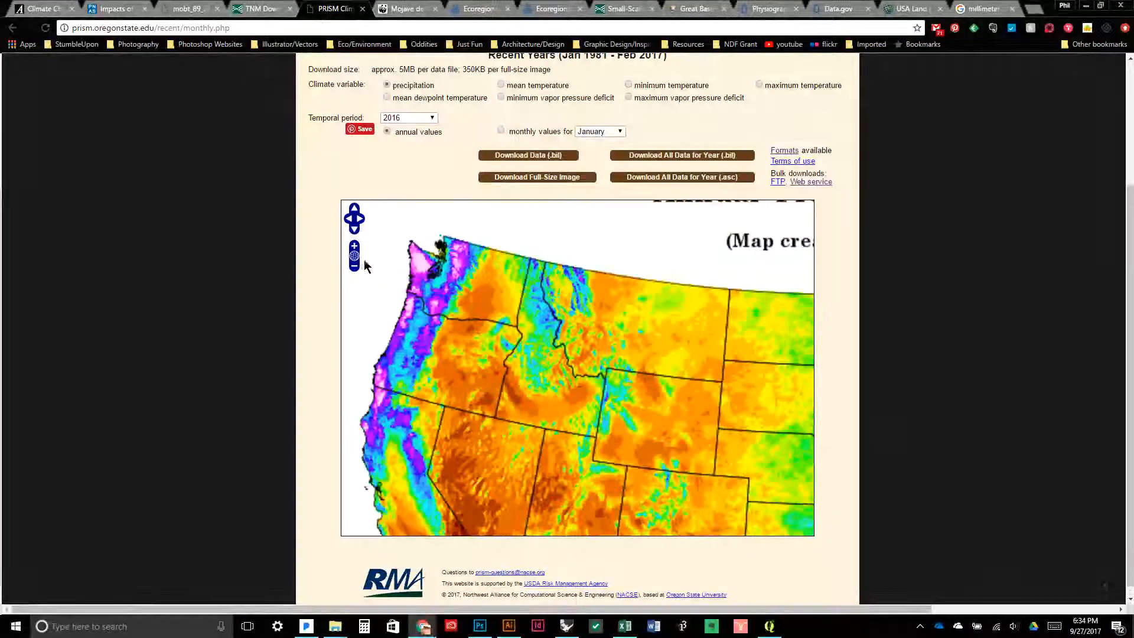
pyautogui.click(353, 267)
pyautogui.click(354, 268)
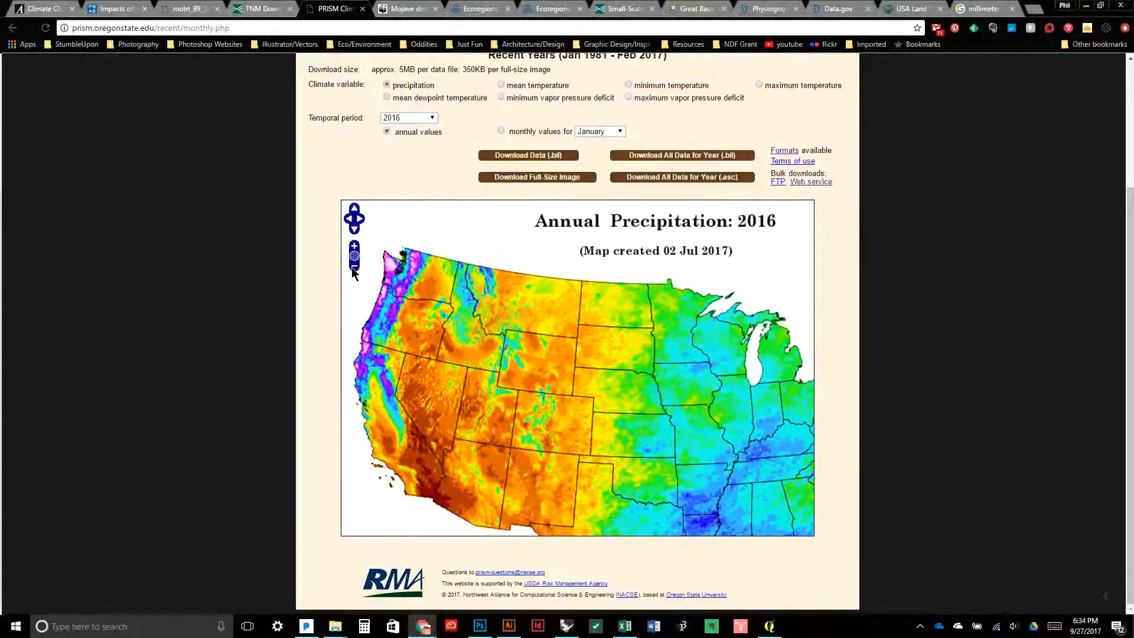
pyautogui.click(353, 268)
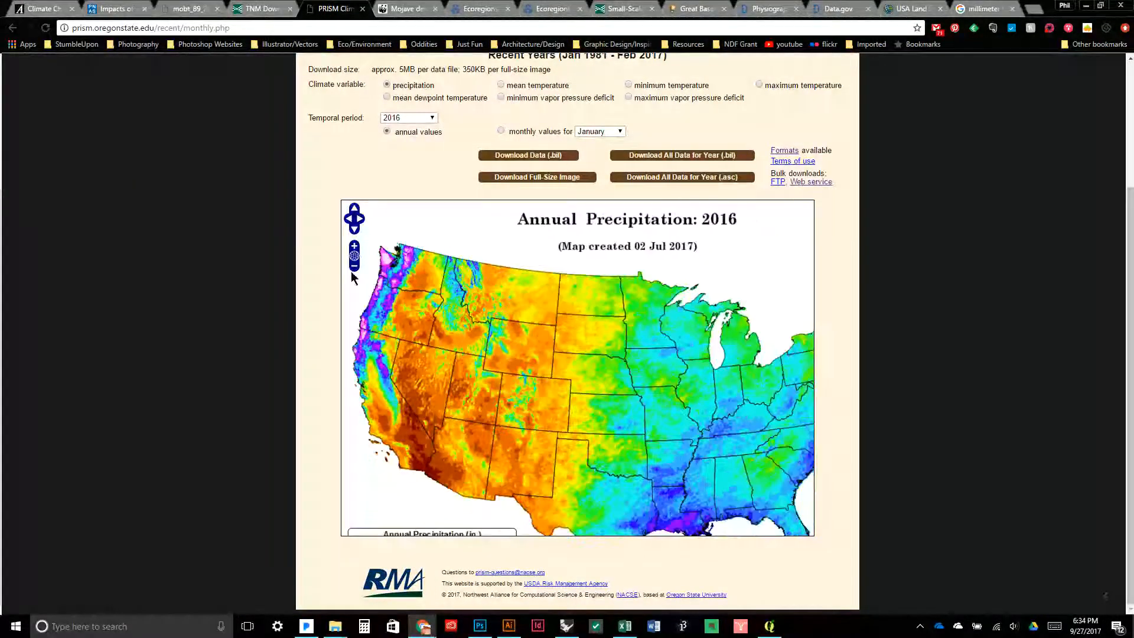
pyautogui.click(1085, 6)
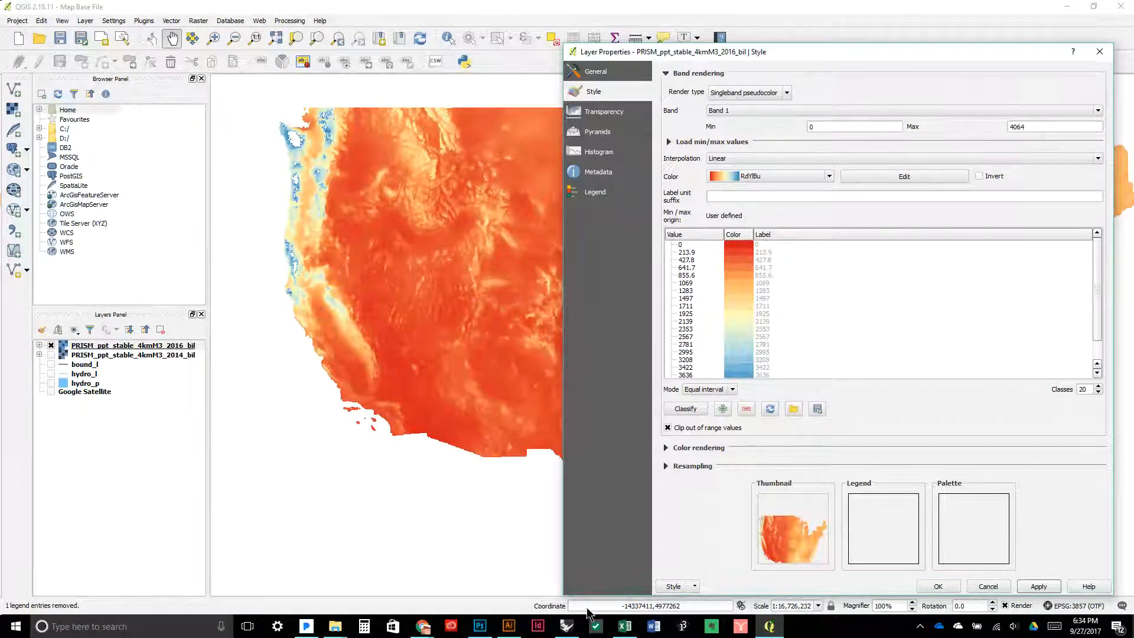
pyautogui.moveTo(422, 626)
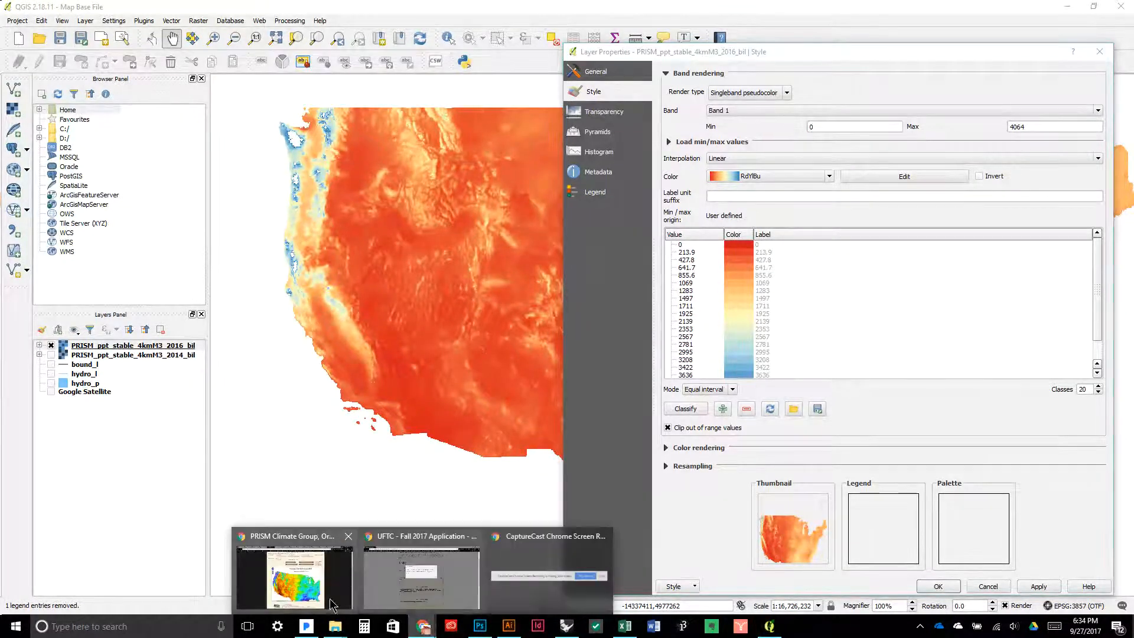
pyautogui.moveTo(303, 598)
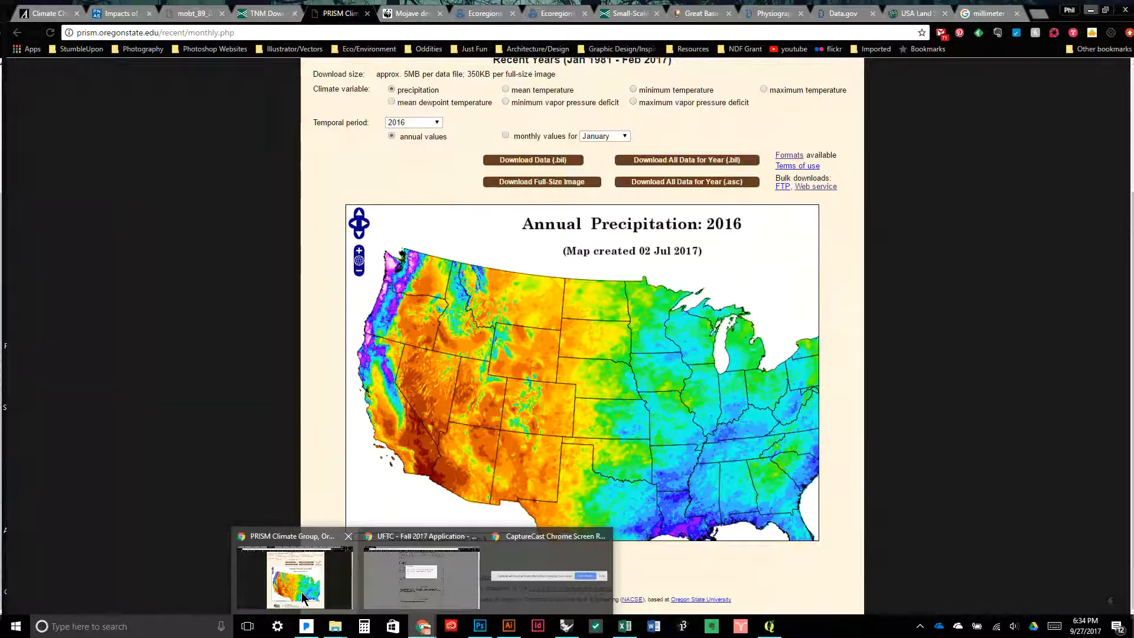
pyautogui.click(302, 593)
pyautogui.click(1090, 9)
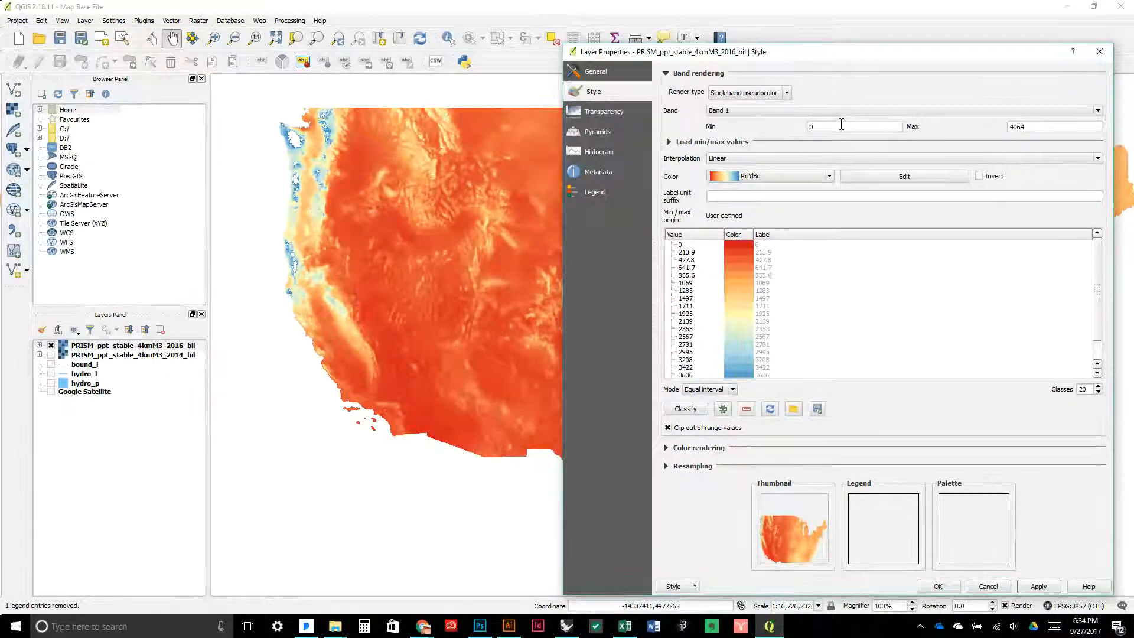
# Reapply the style, close the layer properties and remove the 2016 precipitation raster from the project
pyautogui.click(1038, 586)
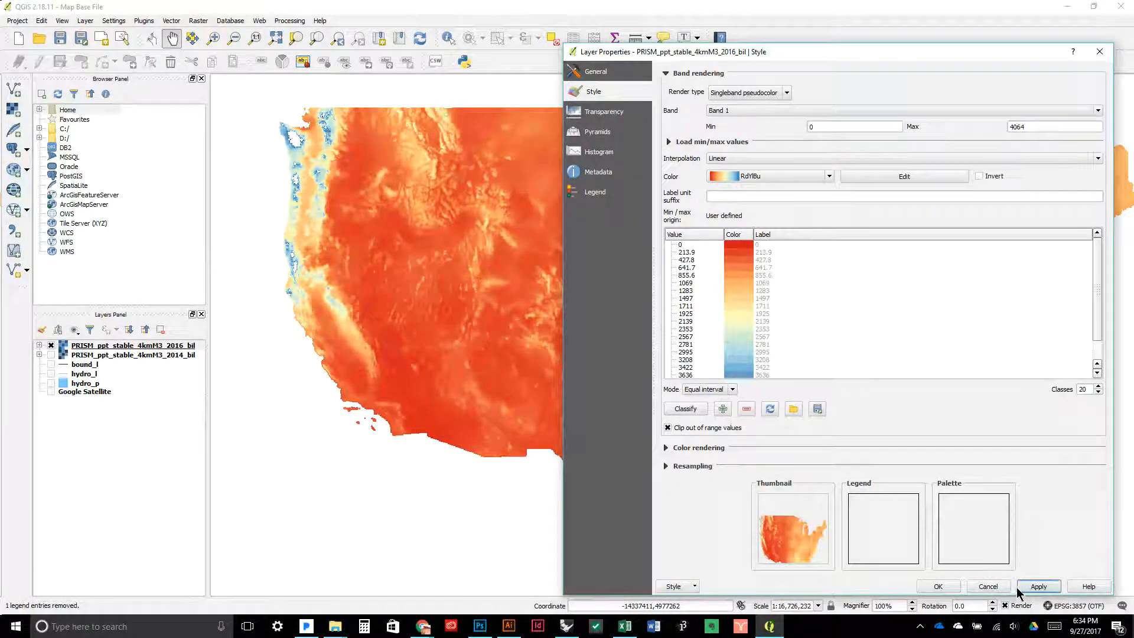
pyautogui.click(988, 588)
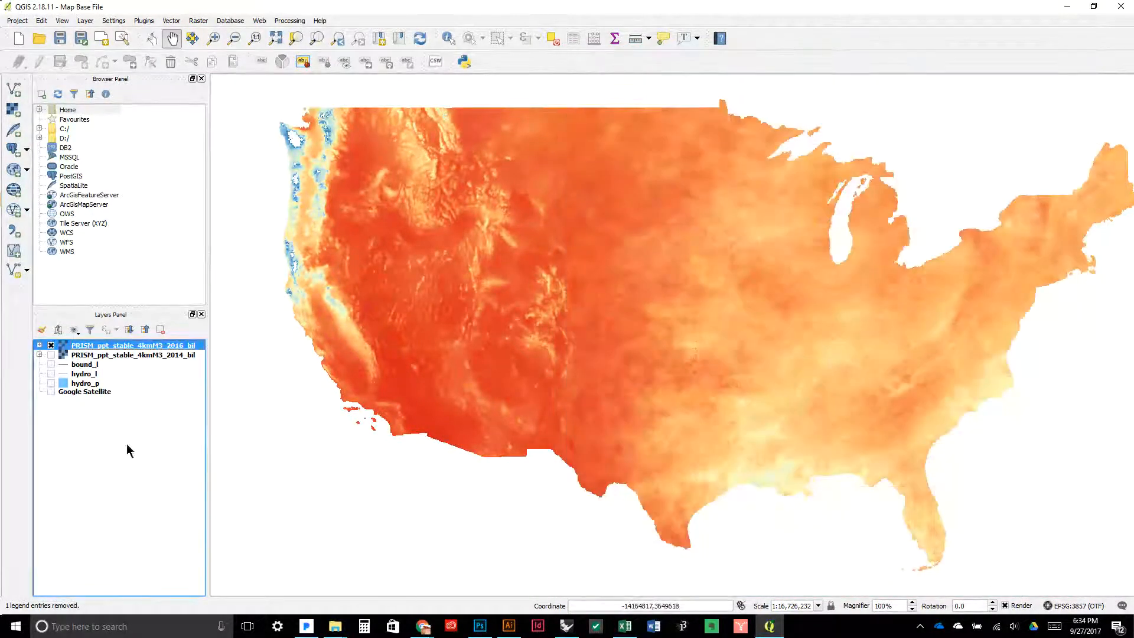
pyautogui.rightClick(107, 345)
pyautogui.click(141, 399)
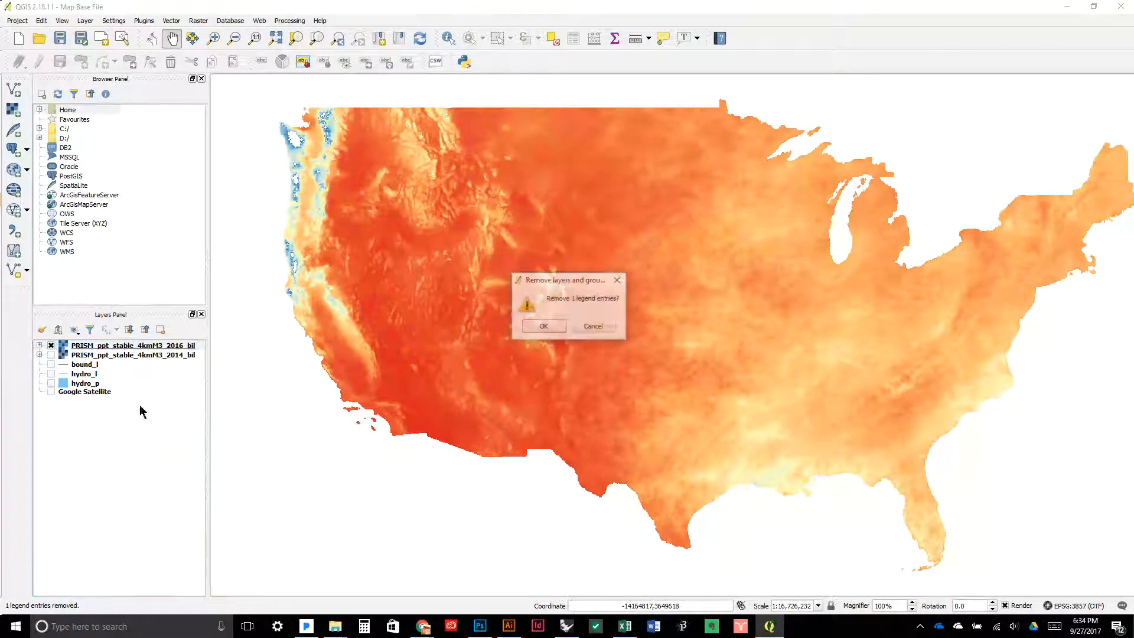
pyautogui.click(545, 326)
# Add the raster file PRISM_ppt_stable_4kmM3_2016_bil.bil to the project again
pyautogui.click(13, 109)
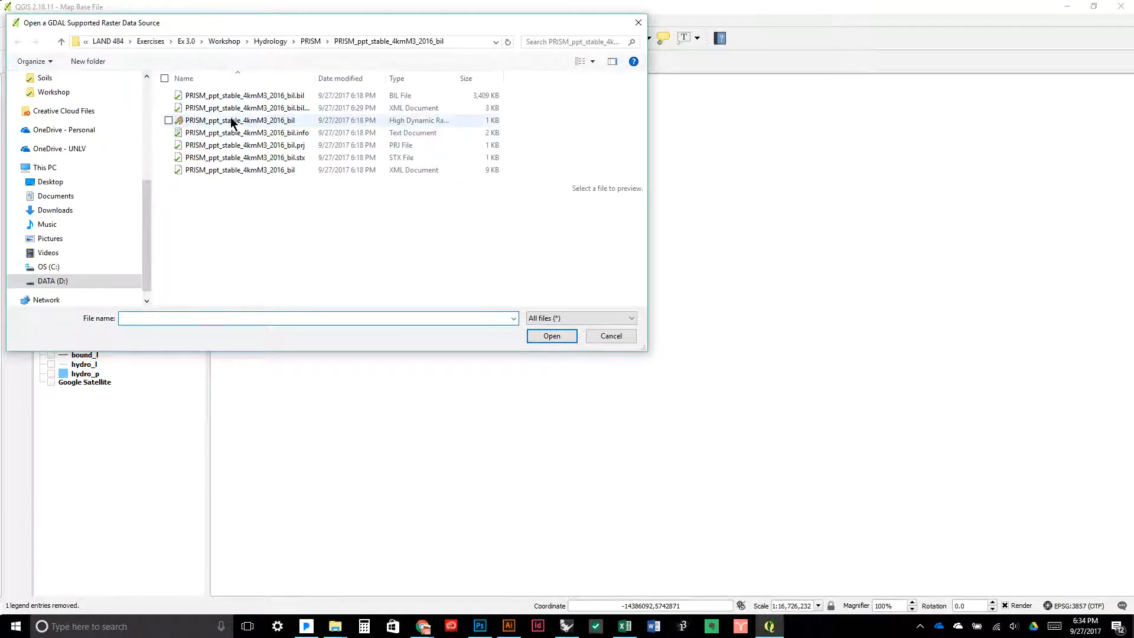
pyautogui.click(228, 95)
pyautogui.click(544, 335)
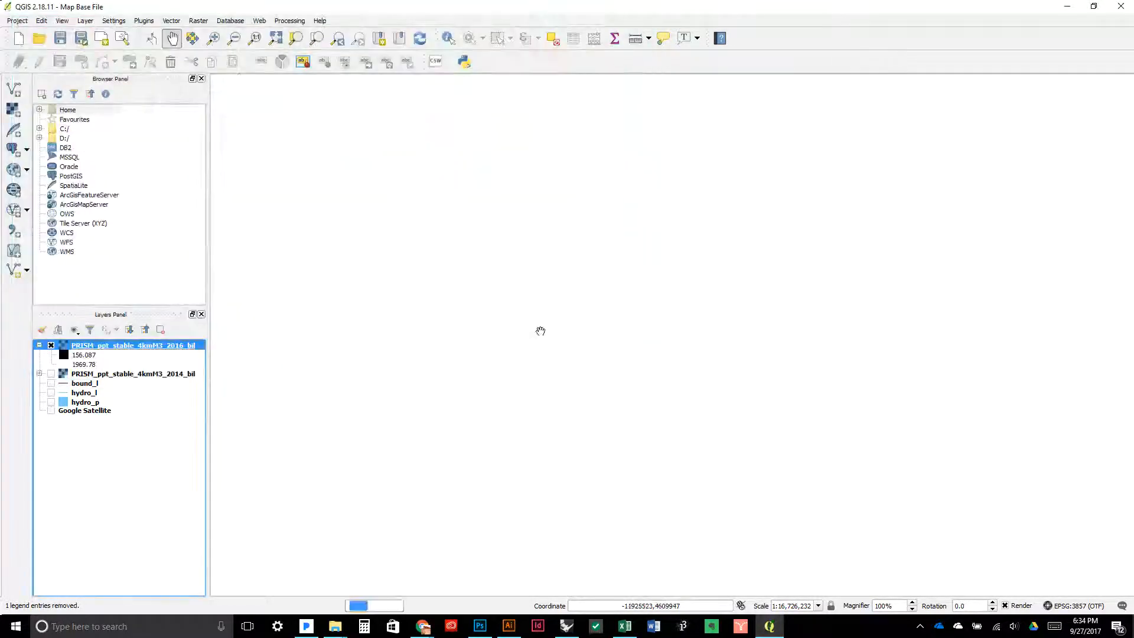
pyautogui.moveTo(298, 307); pyautogui.dragTo(319, 351)
# Render the reloaded 2016 raster as Singleband pseudocolor with a maximum value of 4064
pyautogui.doubleClick(92, 345)
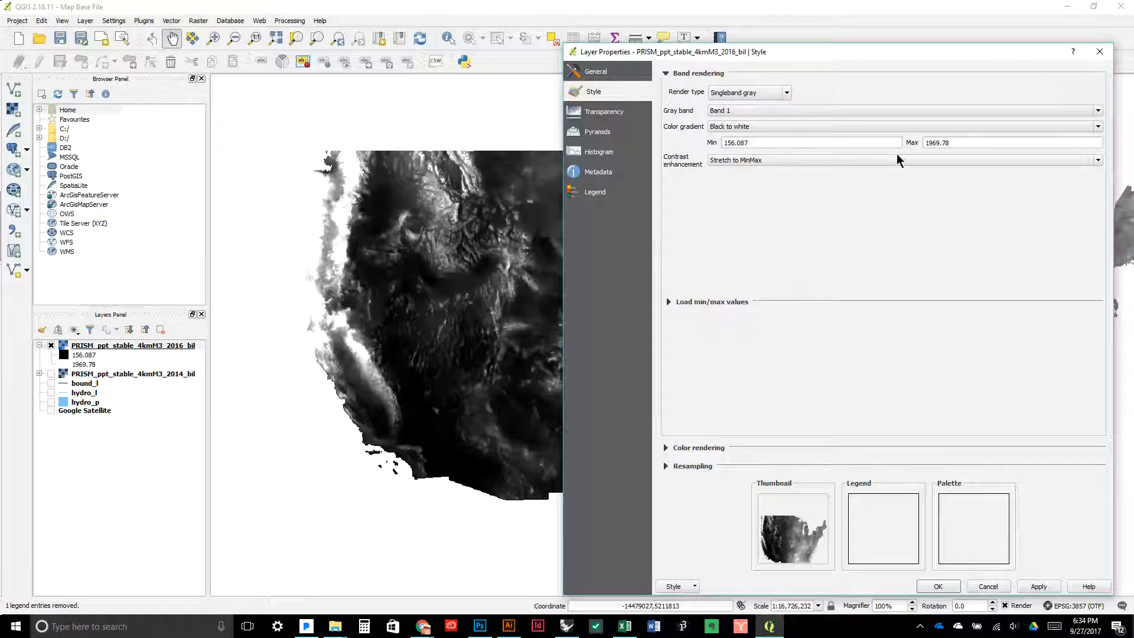
pyautogui.click(972, 147)
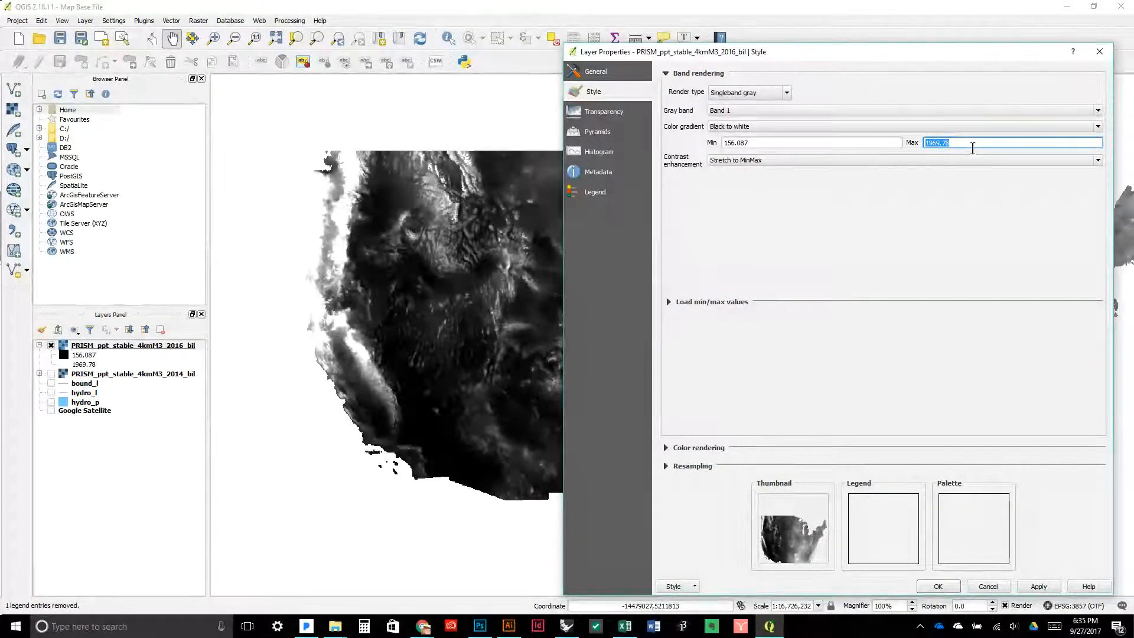
pyautogui.press('BackSpace')
pyautogui.write('064')
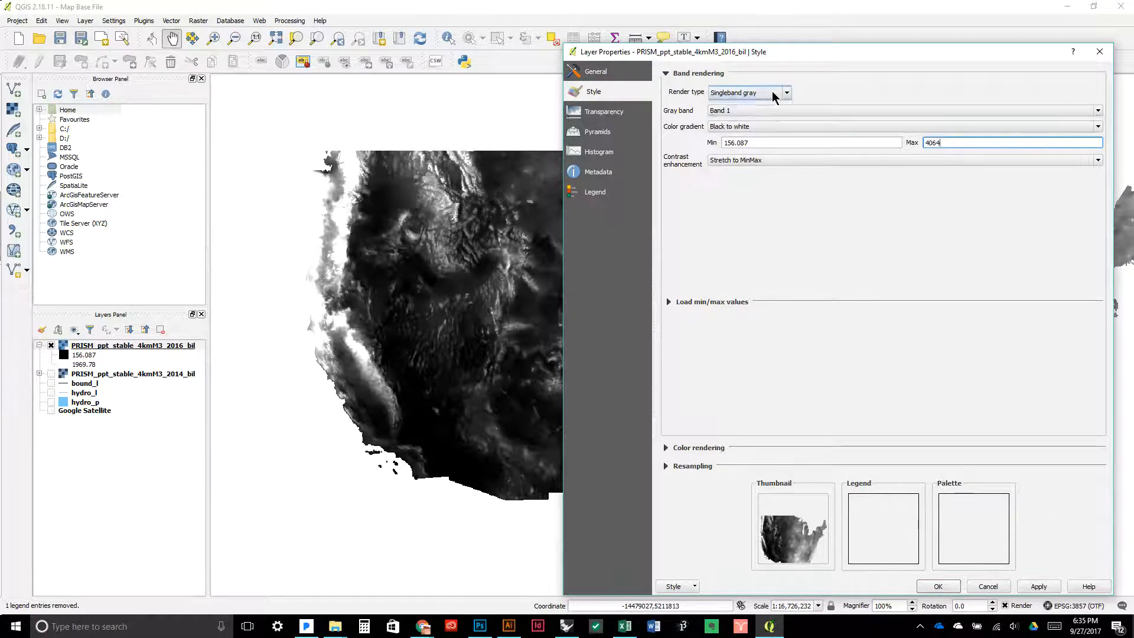
pyautogui.click(749, 92)
pyautogui.click(752, 130)
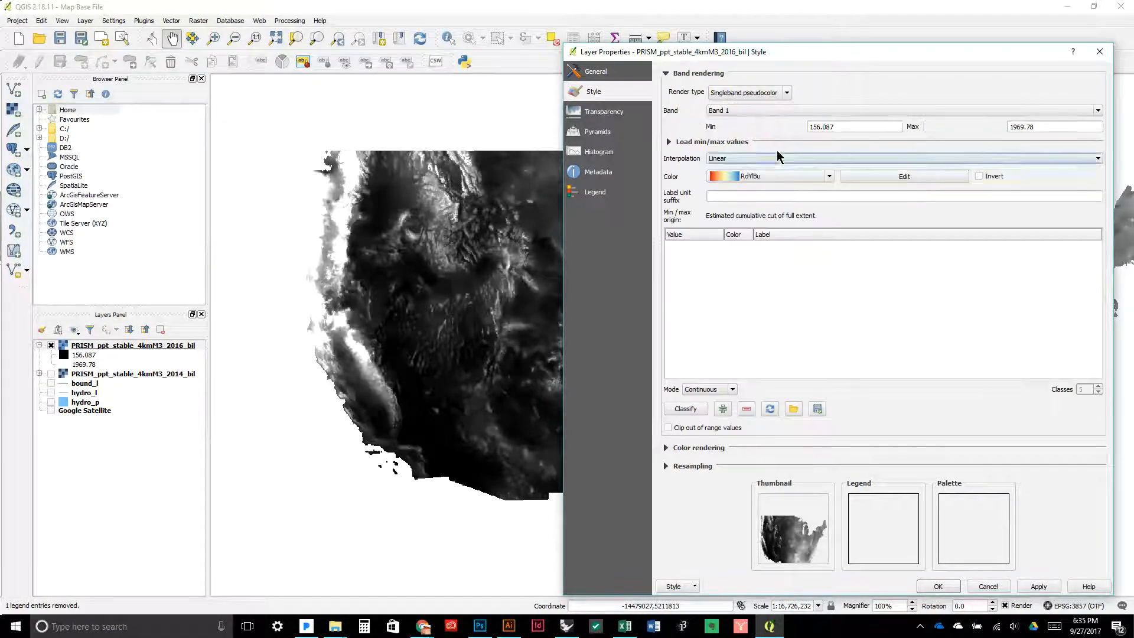
pyautogui.click(1062, 129)
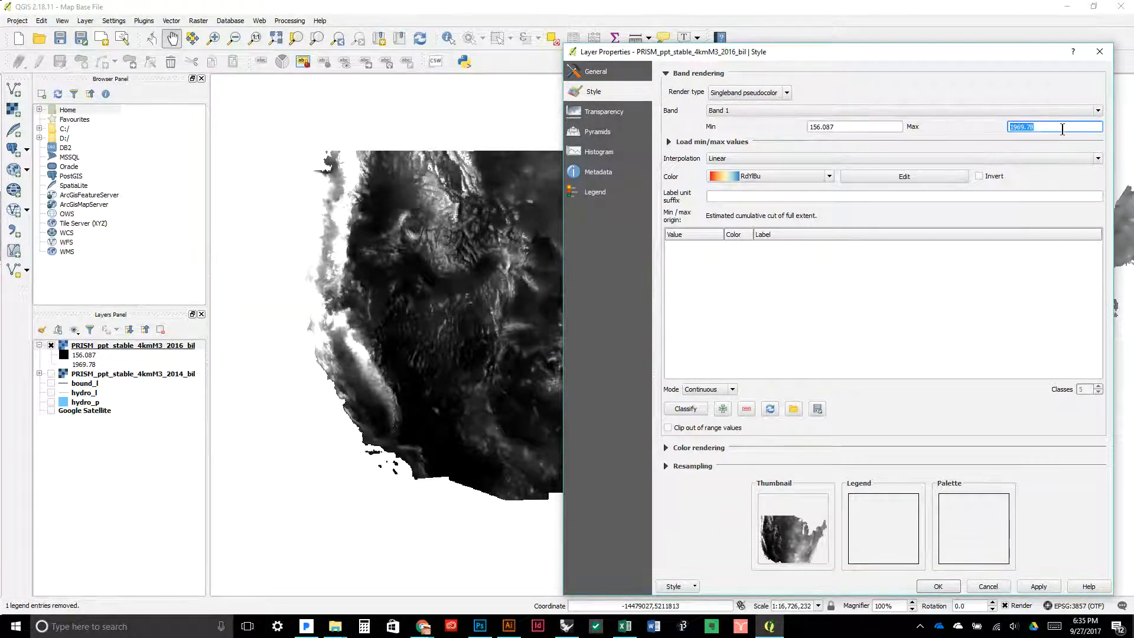
pyautogui.write('4064')
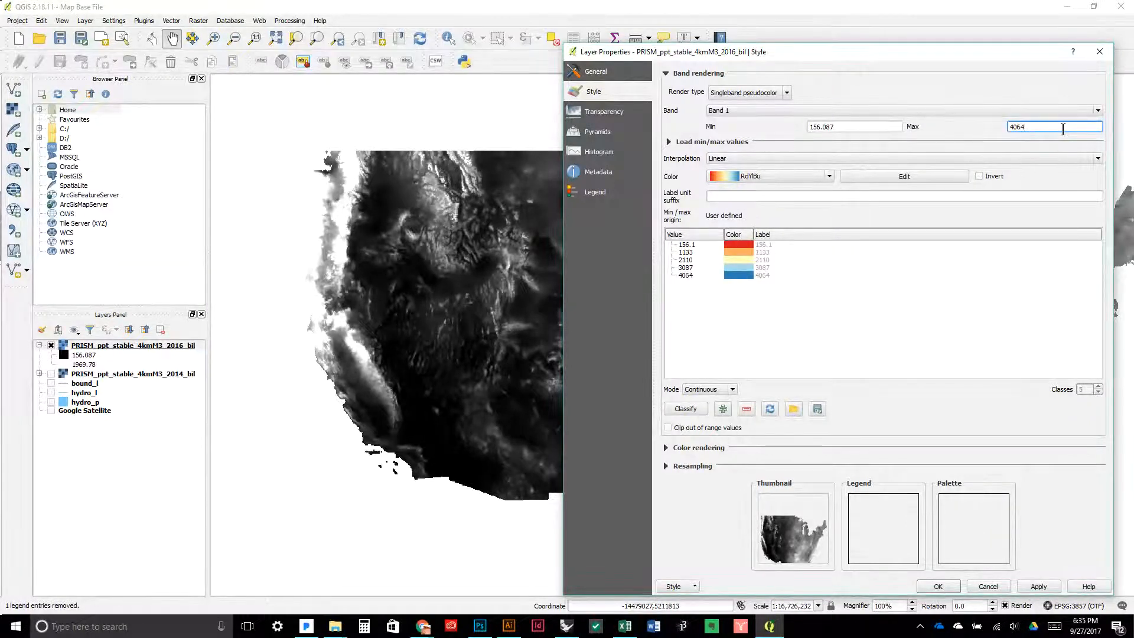
# Classify the 2016 raster by Equal interval with 20 classes, clip out of range values, apply the style and inspect the map
pyautogui.click(707, 390)
pyautogui.click(702, 403)
pyautogui.write('20')
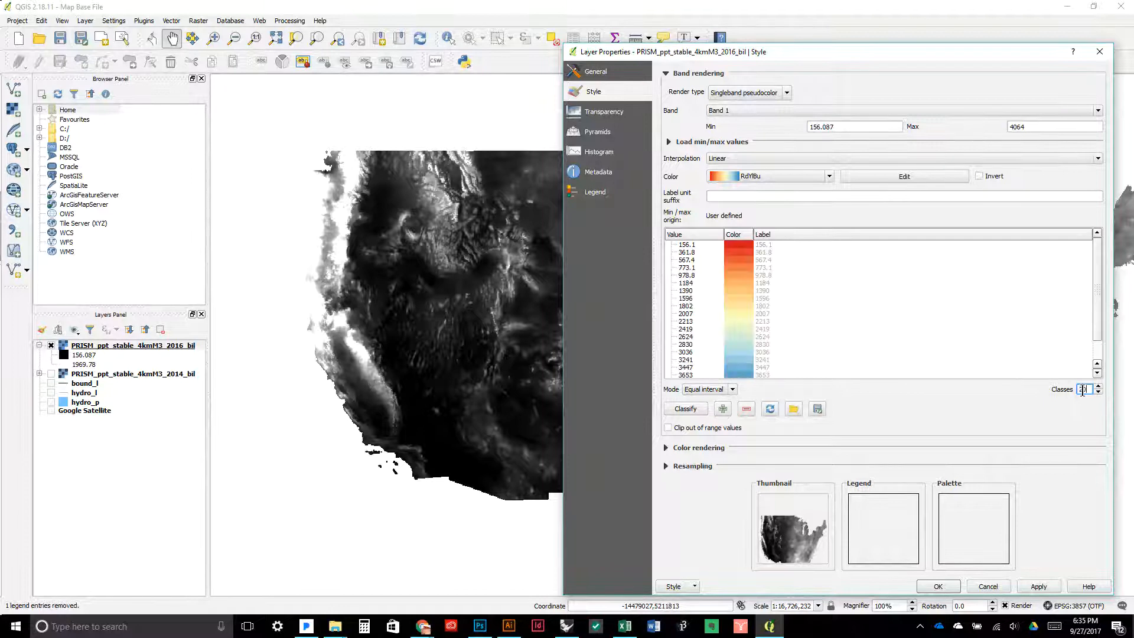
pyautogui.click(668, 427)
pyautogui.click(1035, 586)
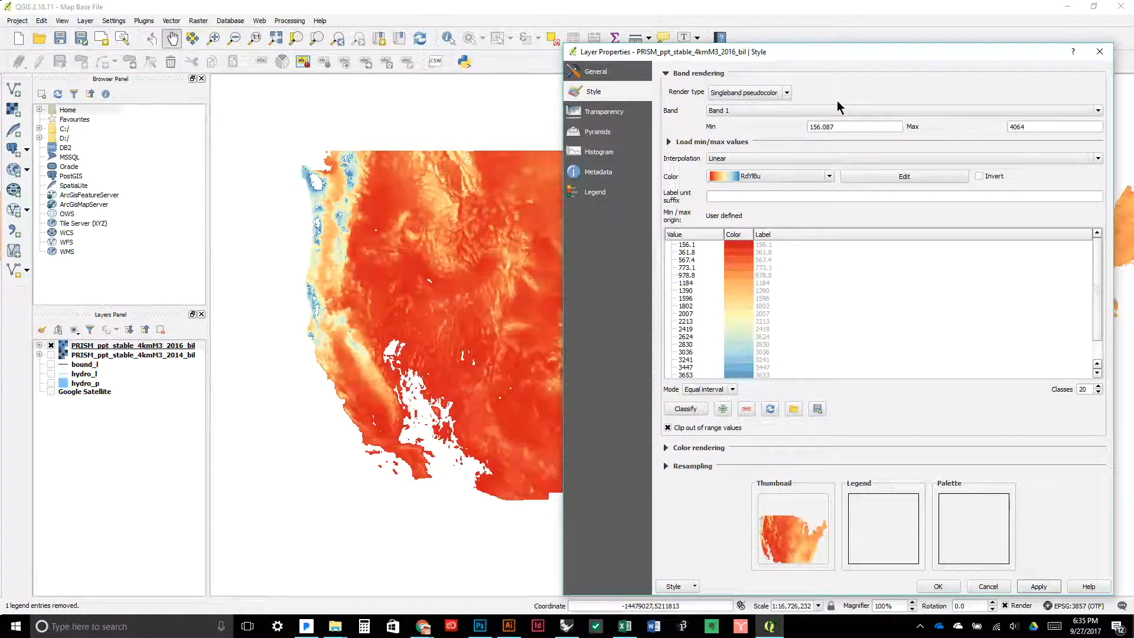
pyautogui.moveTo(773, 56); pyautogui.dragTo(829, 42)
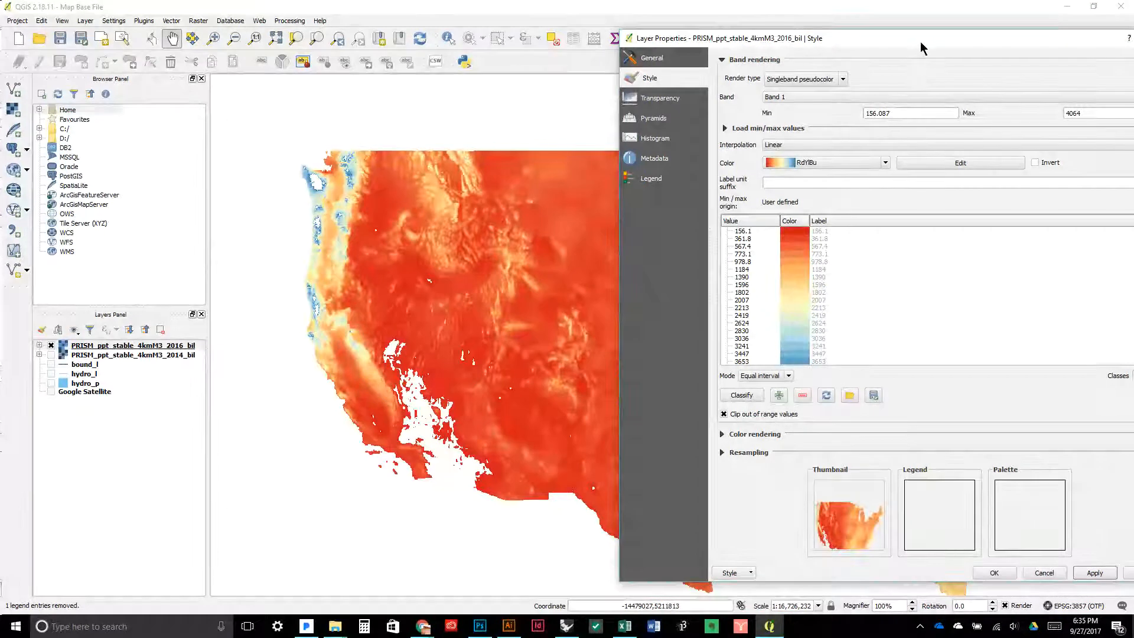
pyautogui.moveTo(923, 48); pyautogui.dragTo(859, 45)
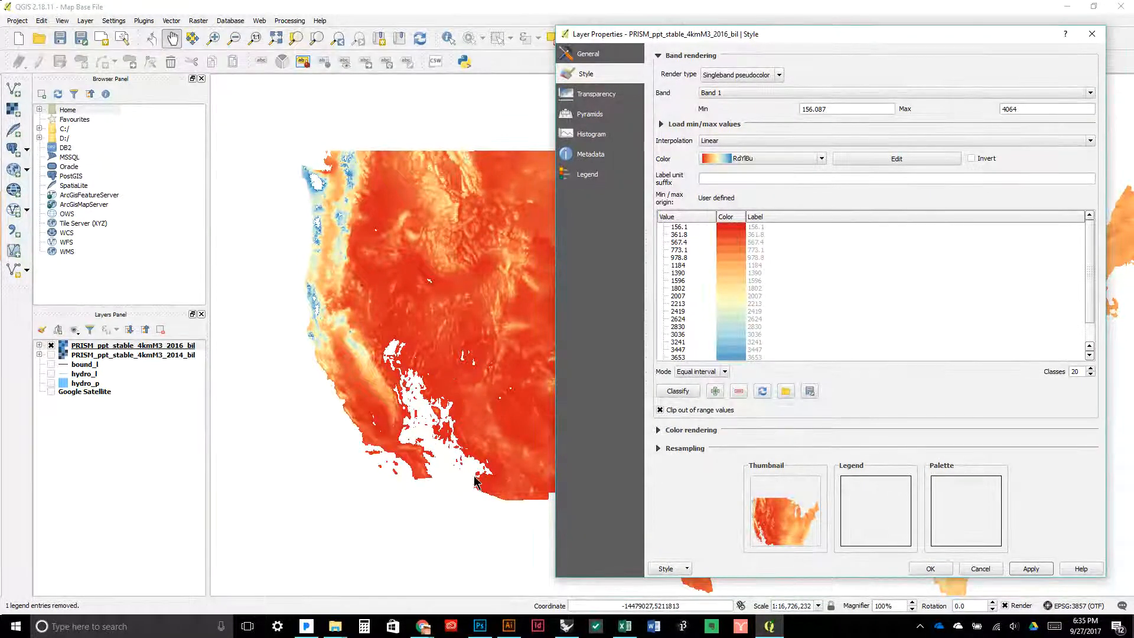
# Switch to the PRISM page in Chrome, examine the 2016 Annual Precipitation legend's lowest classes, and return to QGIS
pyautogui.moveTo(422, 625)
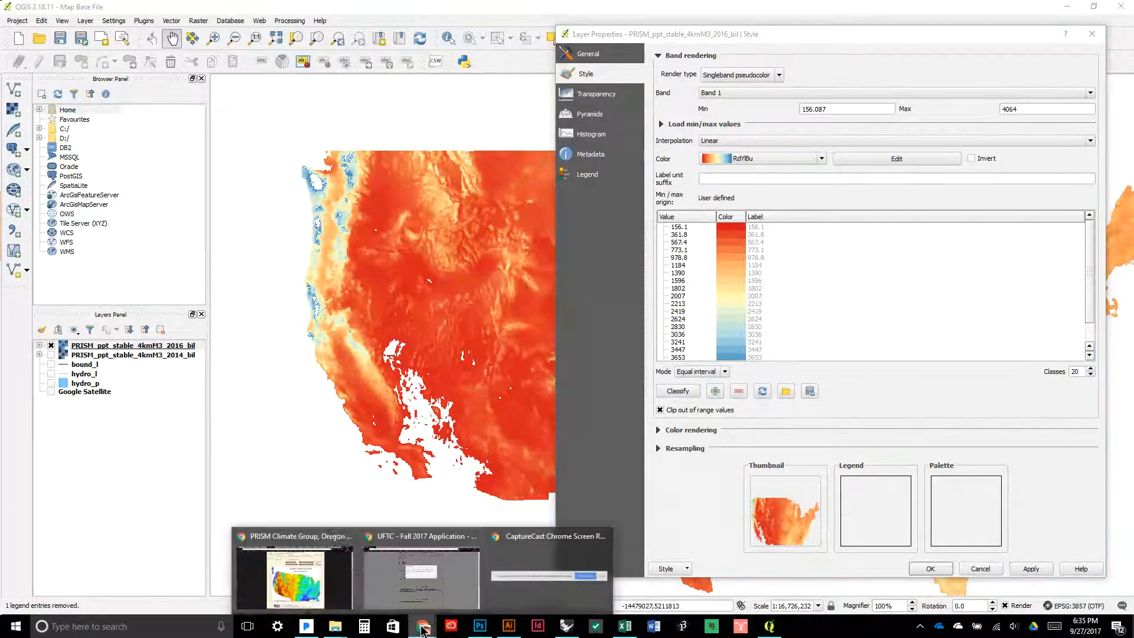
pyautogui.click(301, 600)
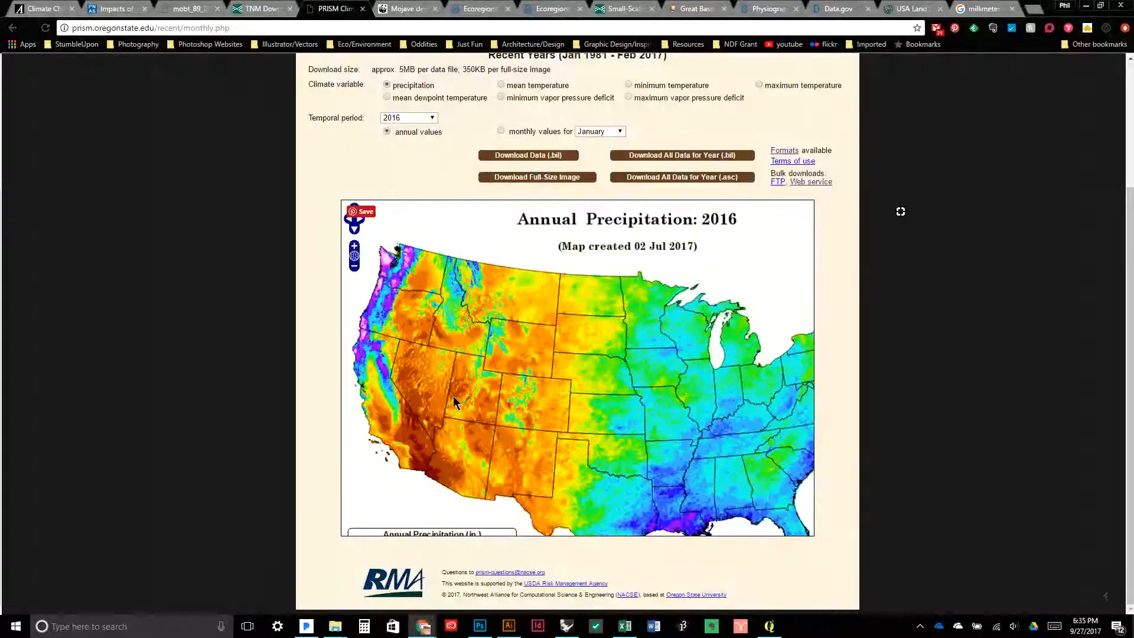
pyautogui.moveTo(539, 407); pyautogui.dragTo(548, 334)
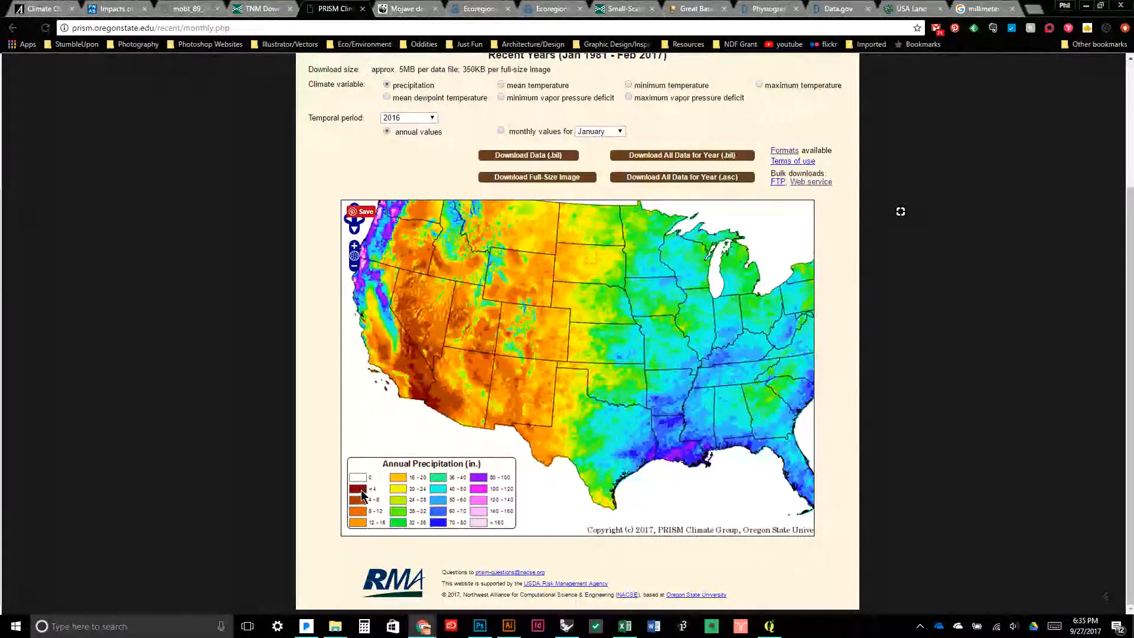
pyautogui.click(1084, 5)
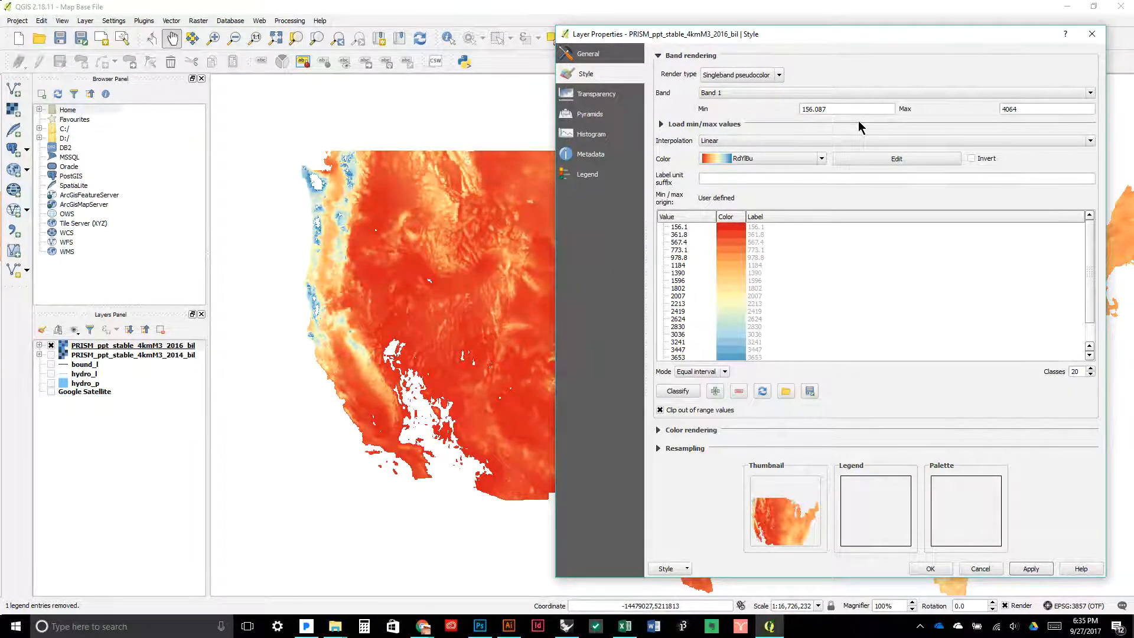
# Set the 2016 raster's minimum value to 0, reclassify it and apply the style
pyautogui.doubleClick(858, 110)
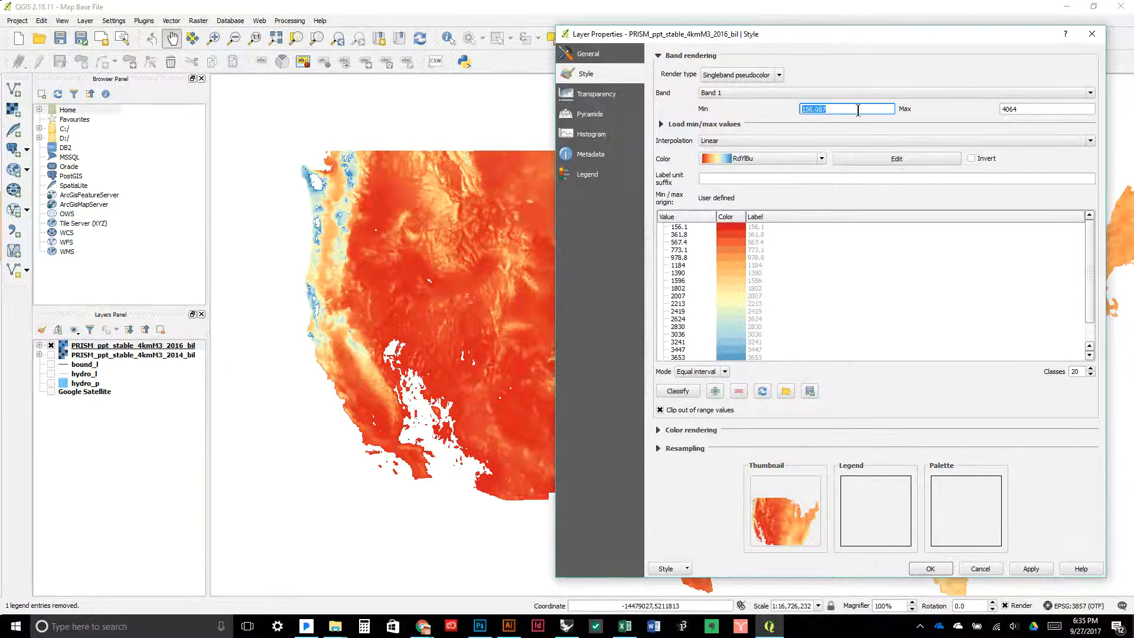
pyautogui.write('0')
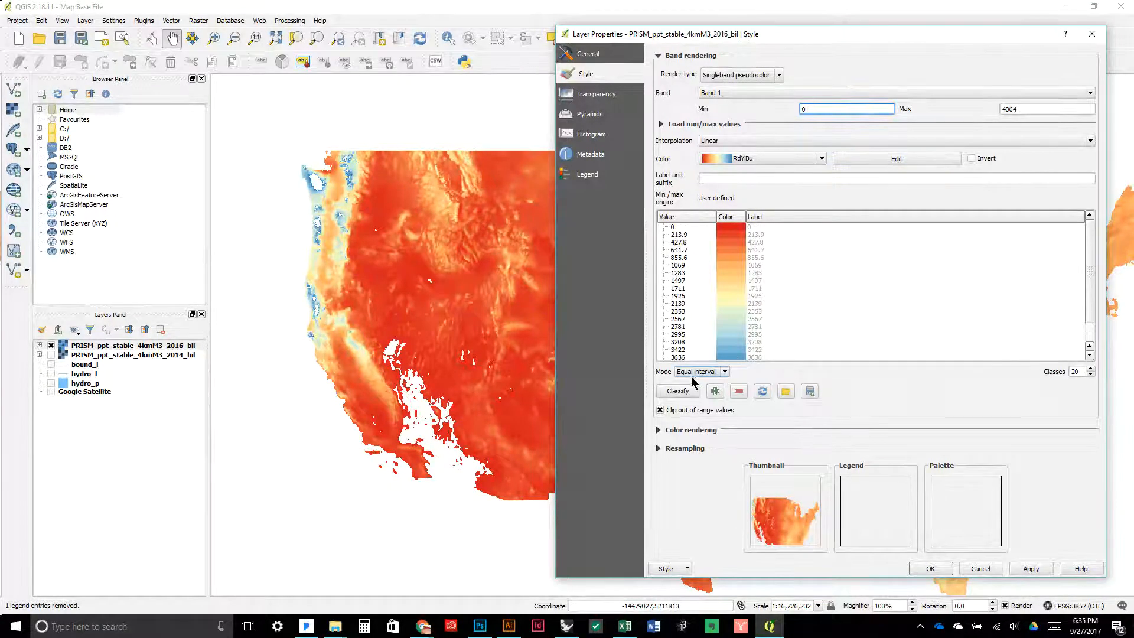
pyautogui.click(677, 391)
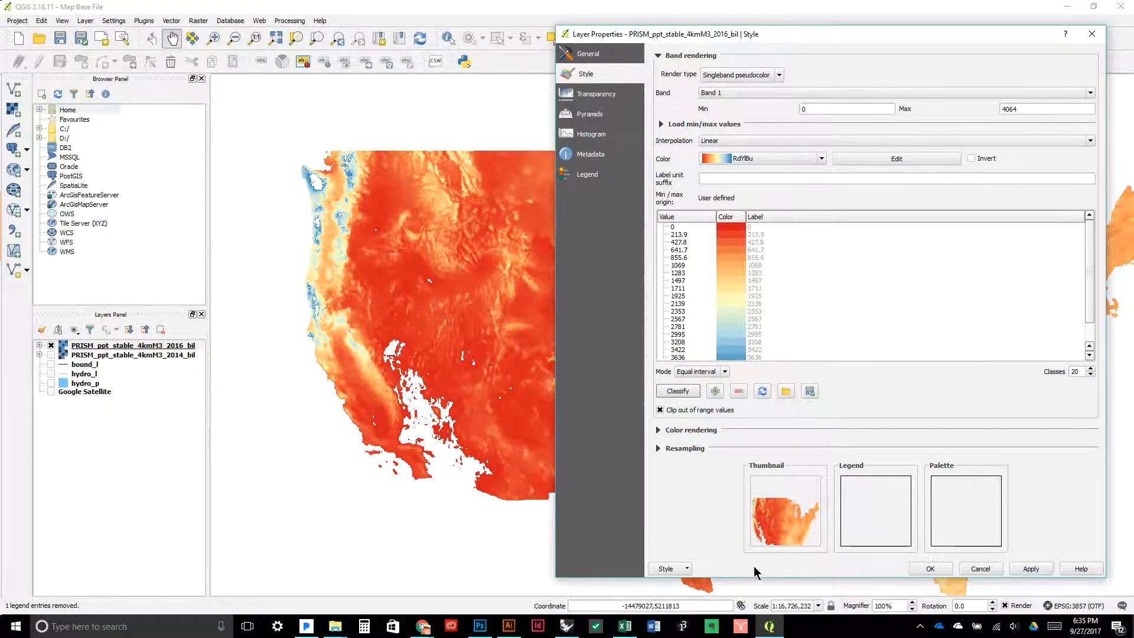
pyautogui.click(1028, 569)
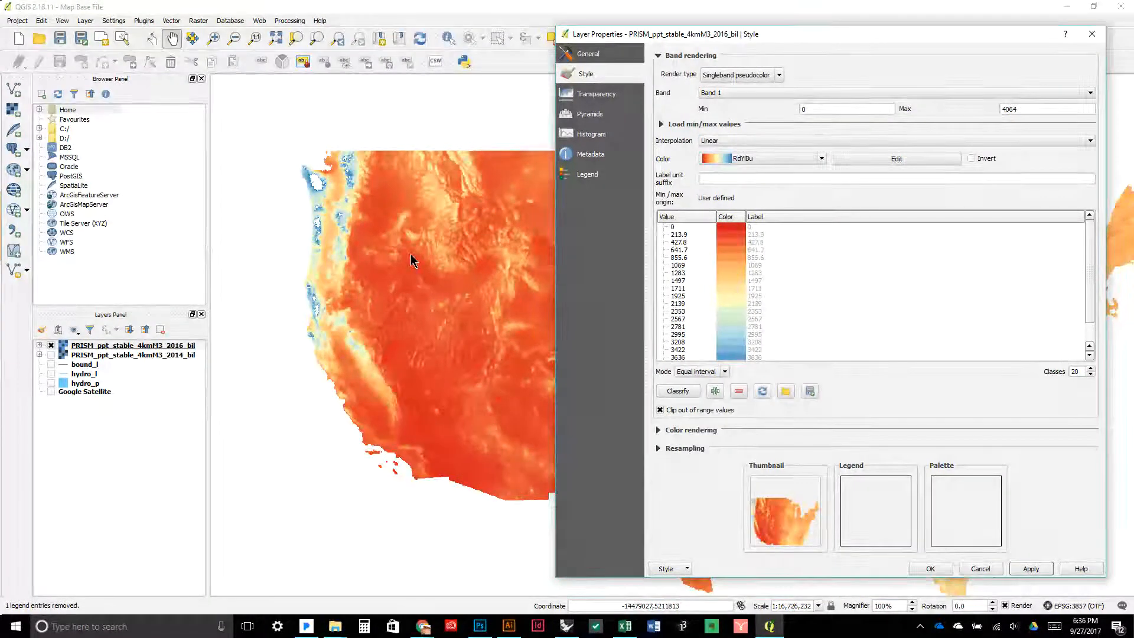
pyautogui.moveTo(691, 36); pyautogui.dragTo(520, 40)
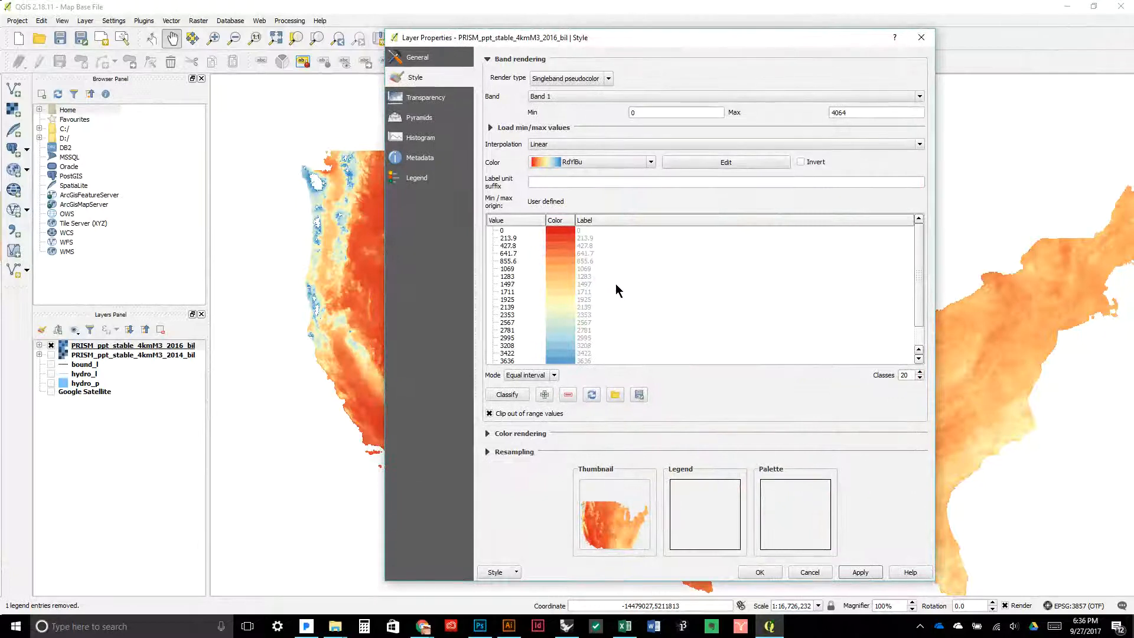
# Color the 2016 raster with the BrBG ramp, apply the style and inspect the map
pyautogui.click(617, 289)
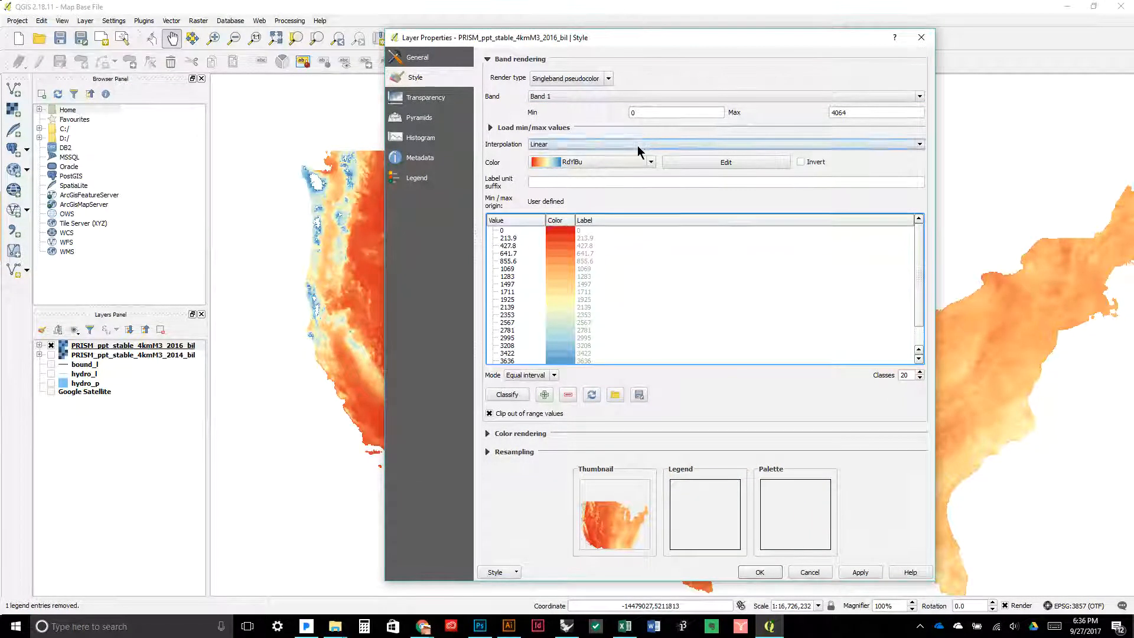
pyautogui.click(626, 162)
pyautogui.scroll(3, 615, 201)
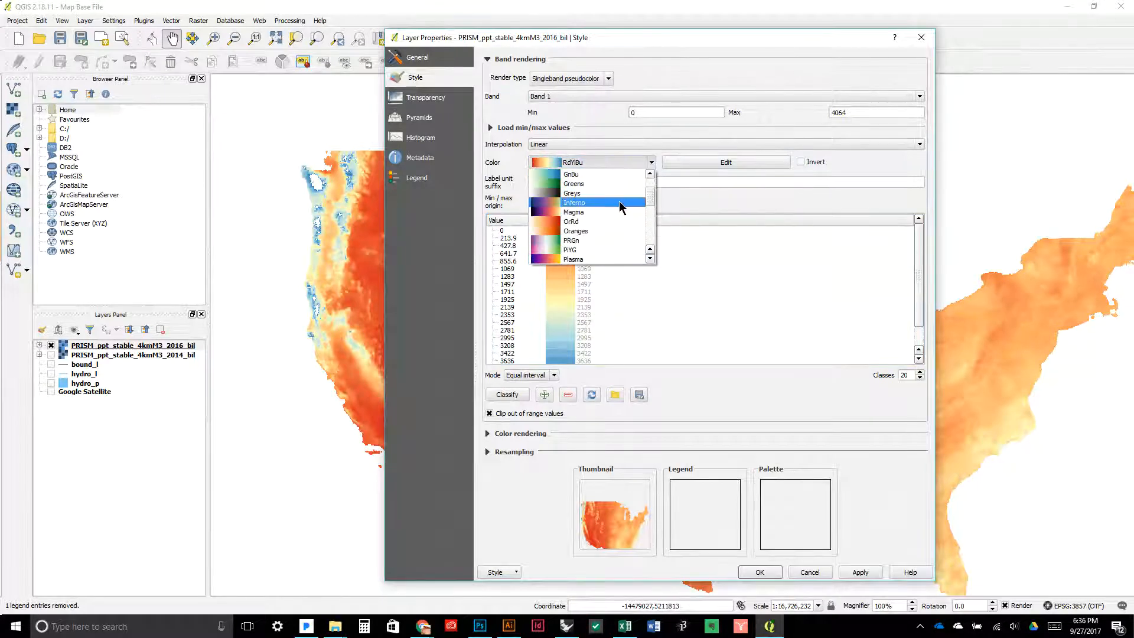
pyautogui.scroll(2, 619, 201)
pyautogui.click(603, 184)
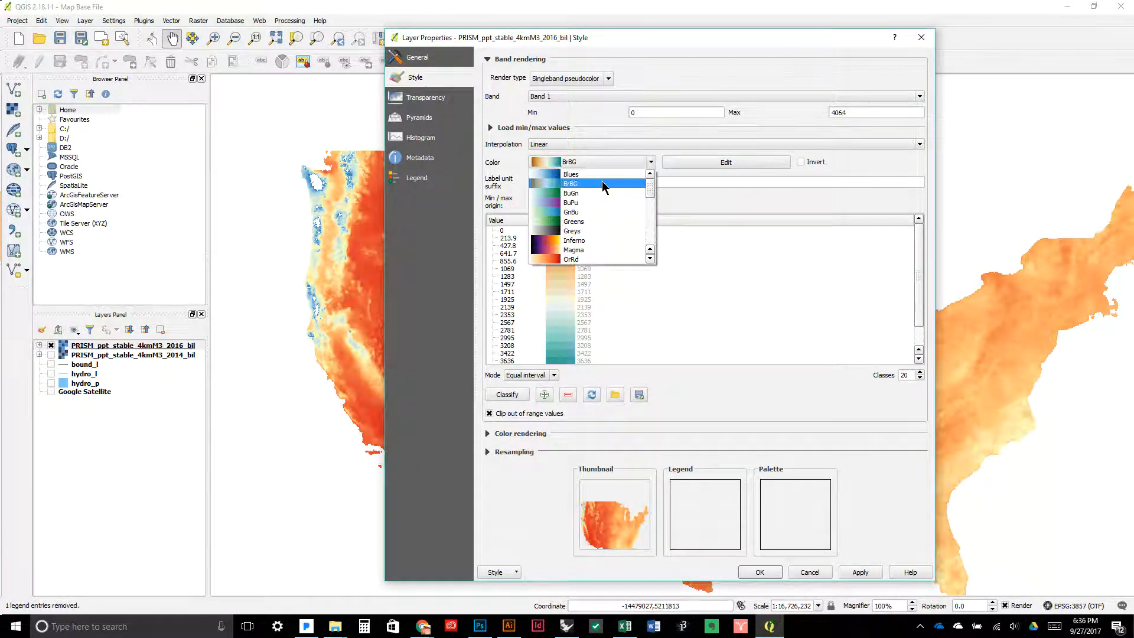
pyautogui.click(846, 572)
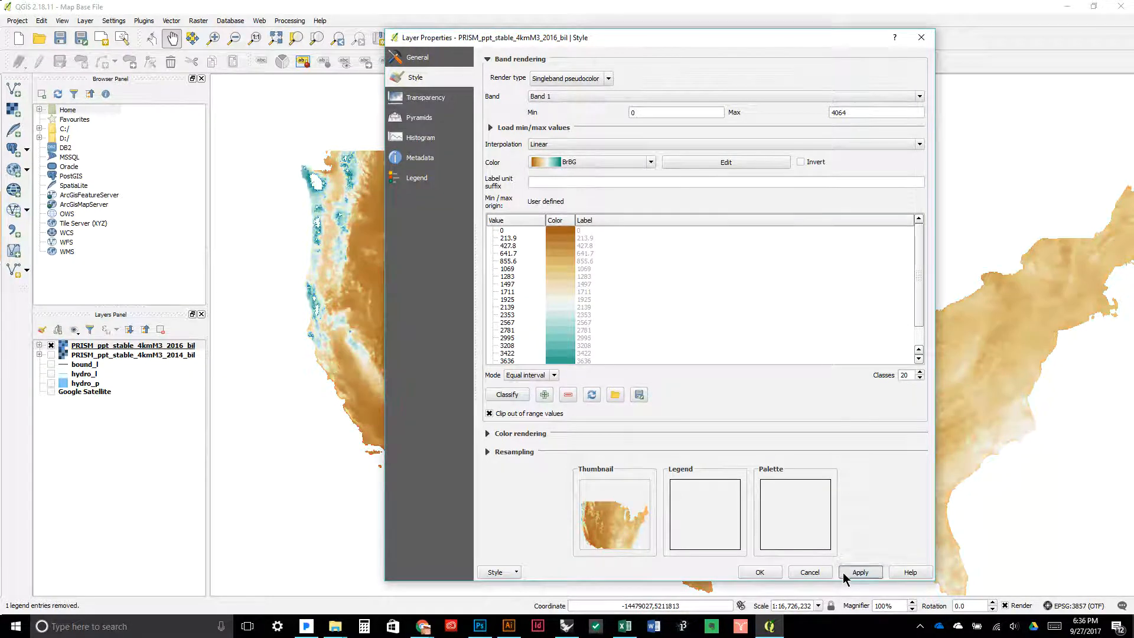
pyautogui.moveTo(653, 46); pyautogui.dragTo(742, 30)
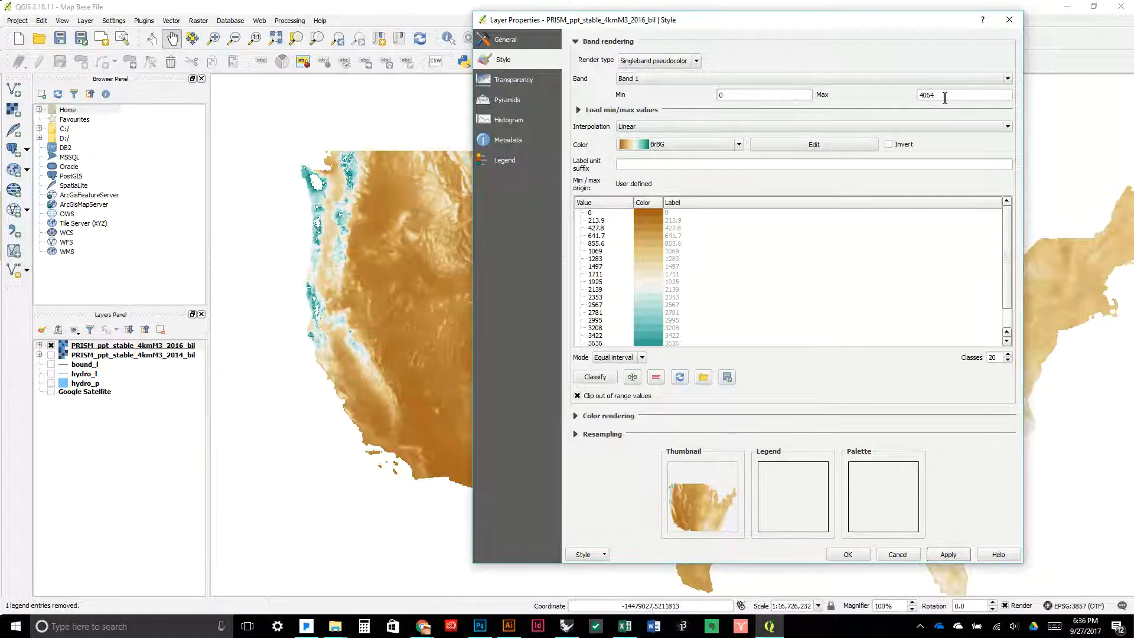
# Switch to the PRISM page in Chrome to recheck the legend's highest precipitation class, and return to QGIS
pyautogui.moveTo(422, 626)
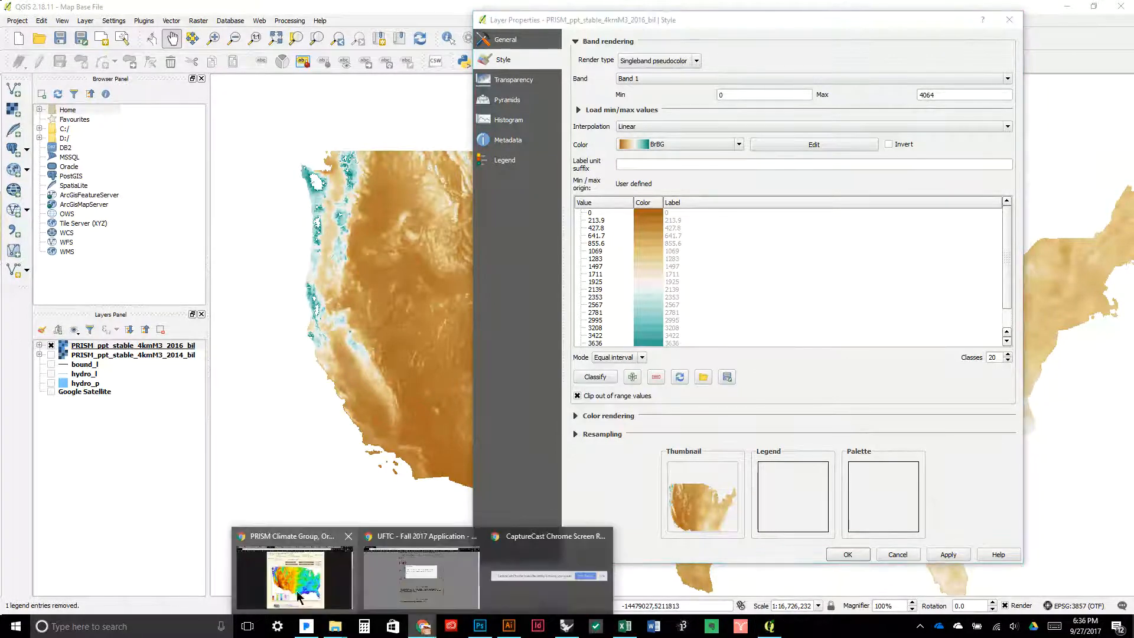
pyautogui.click(289, 577)
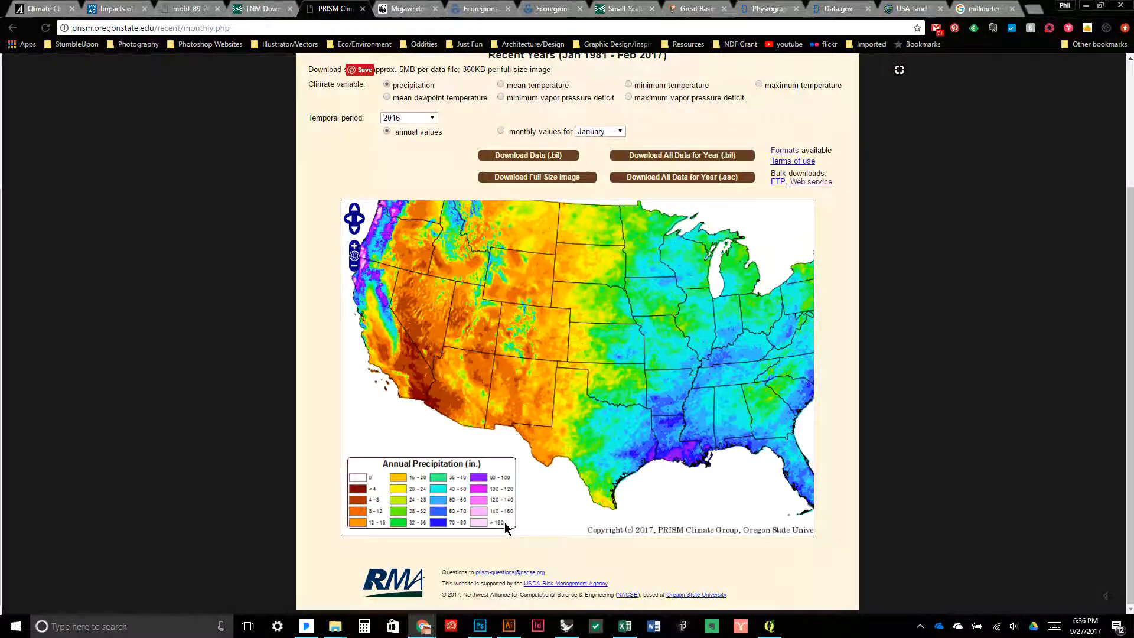
pyautogui.click(1091, 7)
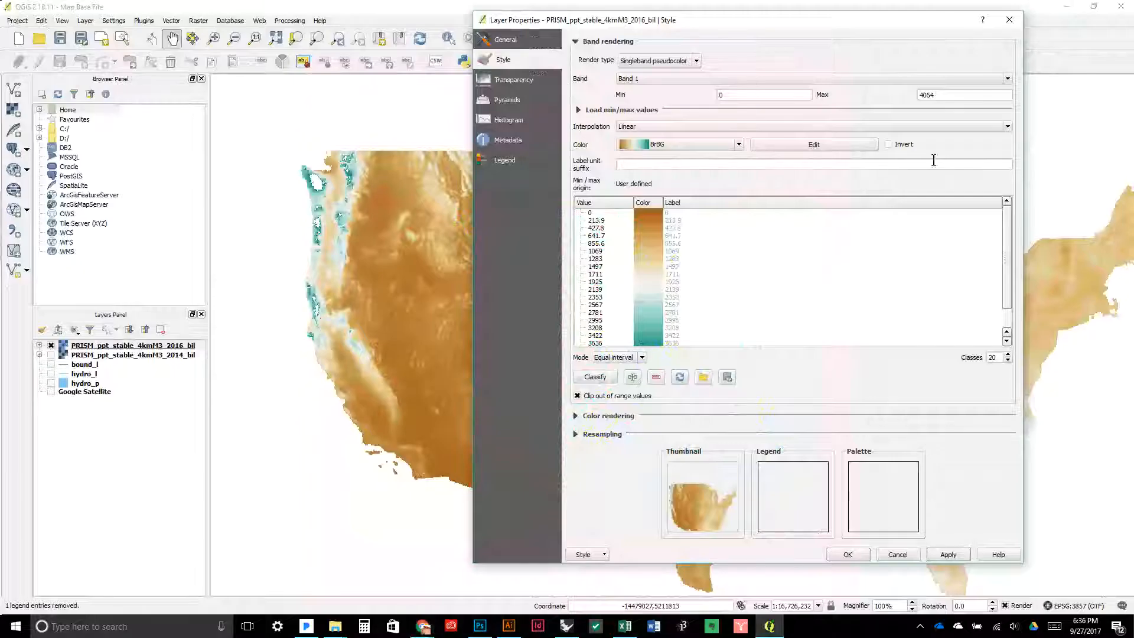
# Apply the 2016 raster's style and close the layer properties to view the whole country
pyautogui.doubleClick(963, 93)
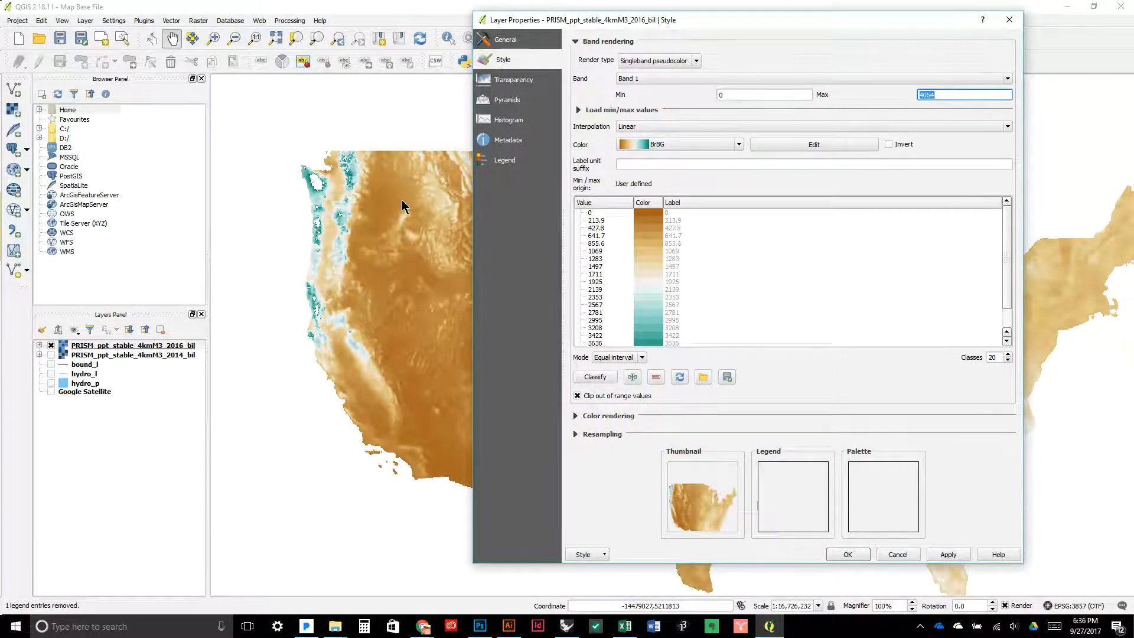
pyautogui.click(947, 555)
pyautogui.click(851, 554)
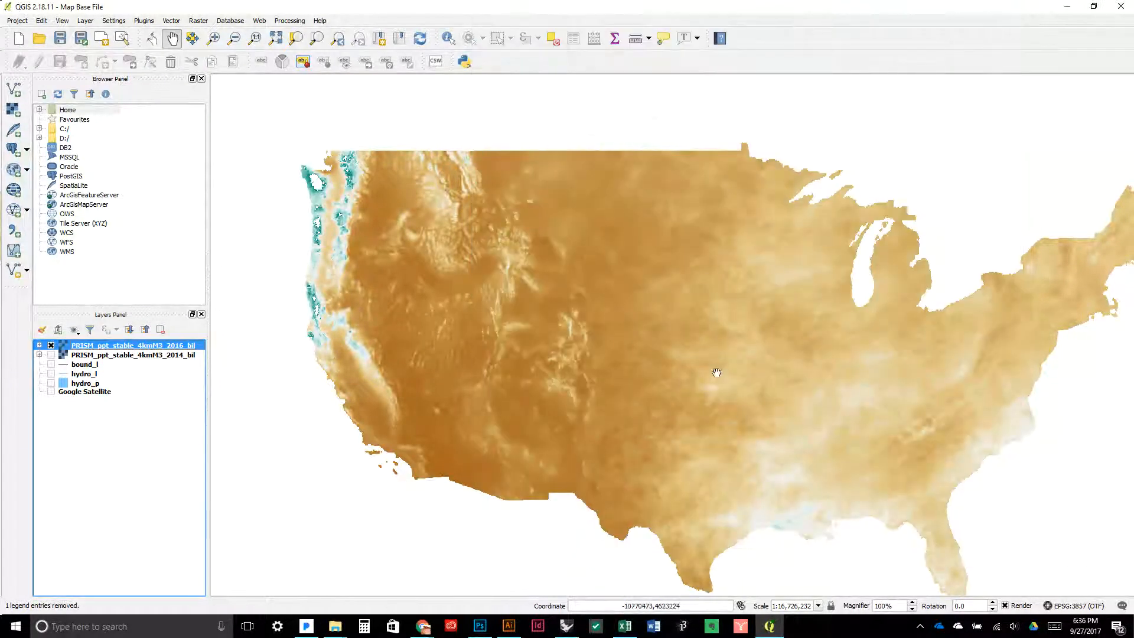
pyautogui.scroll(-1, 576, 324)
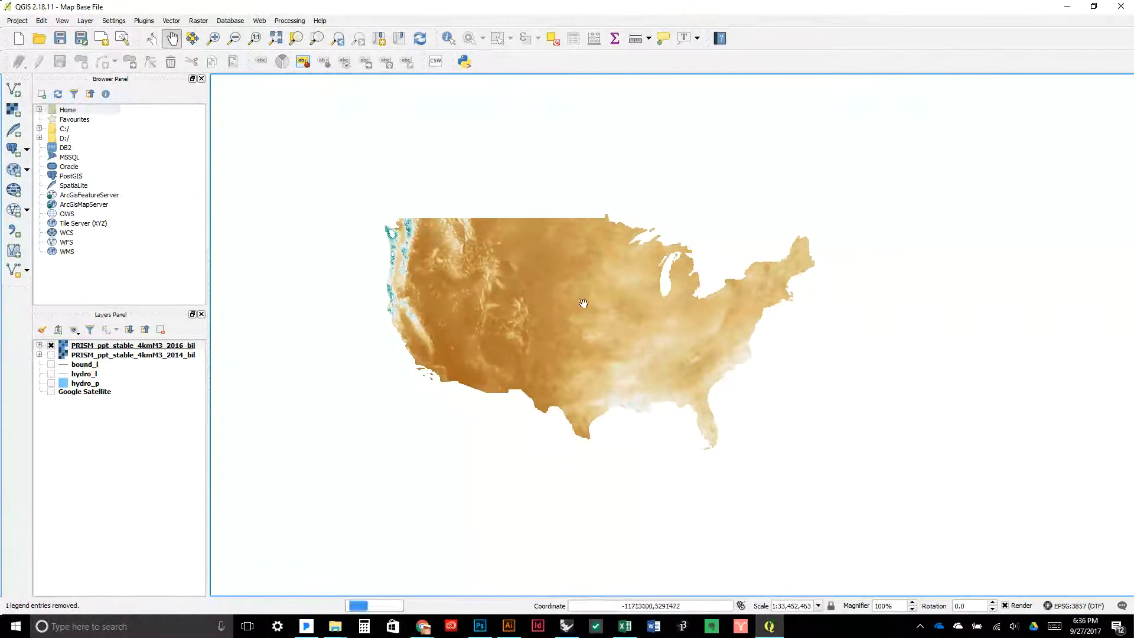
# Reopen the 2016 raster's style properties, try the Singleband gray render type and return to Singleband pseudocolor
pyautogui.click(131, 347)
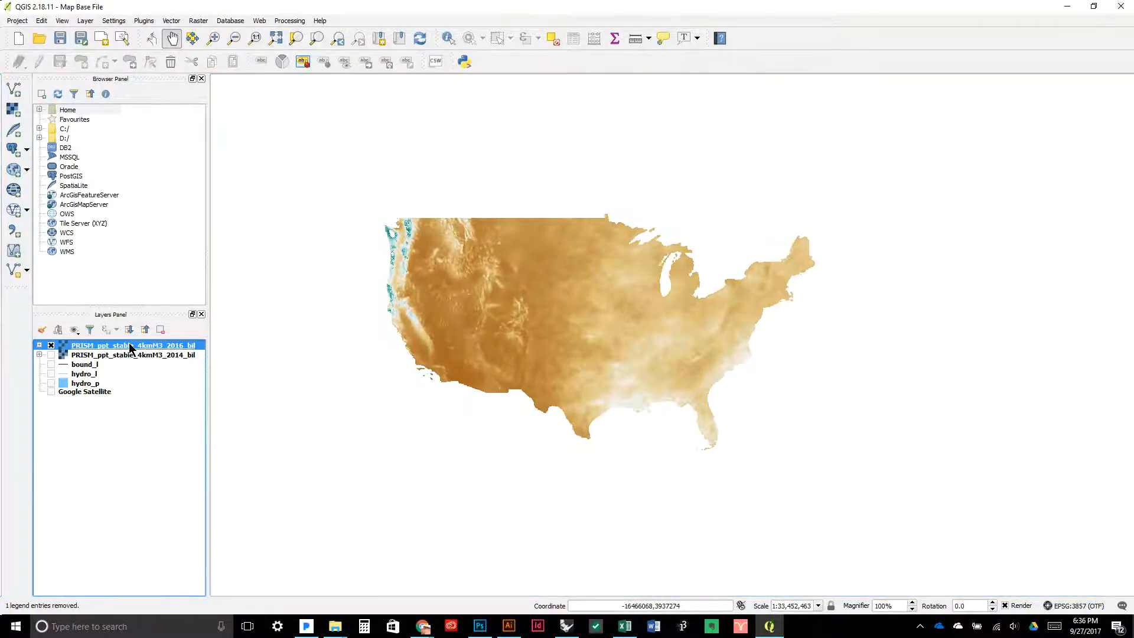
pyautogui.doubleClick(131, 348)
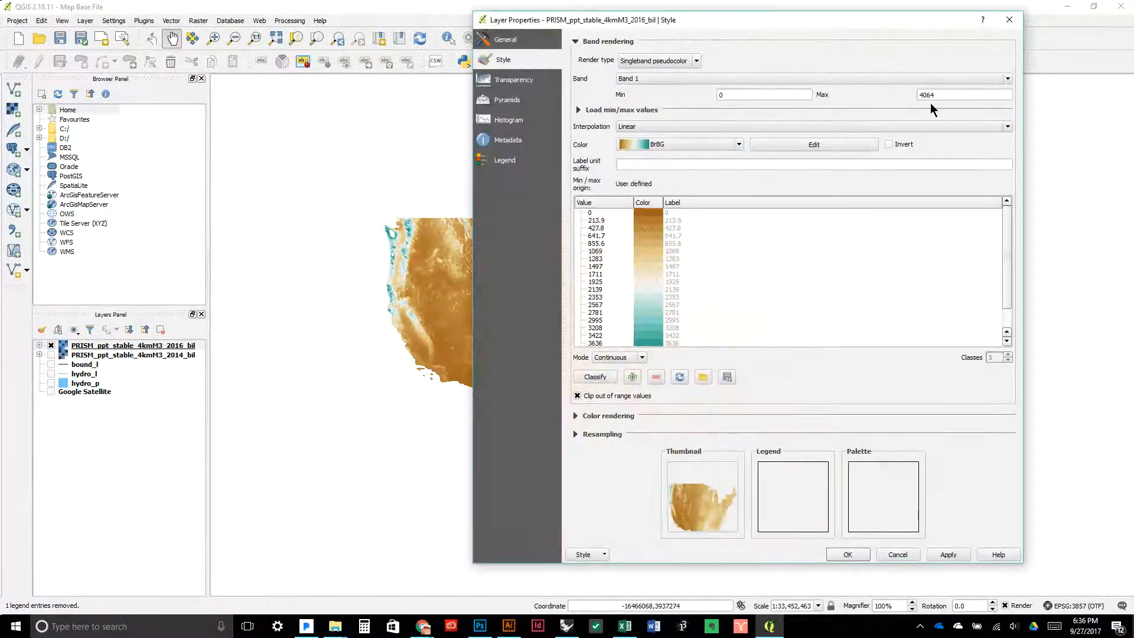
pyautogui.click(671, 63)
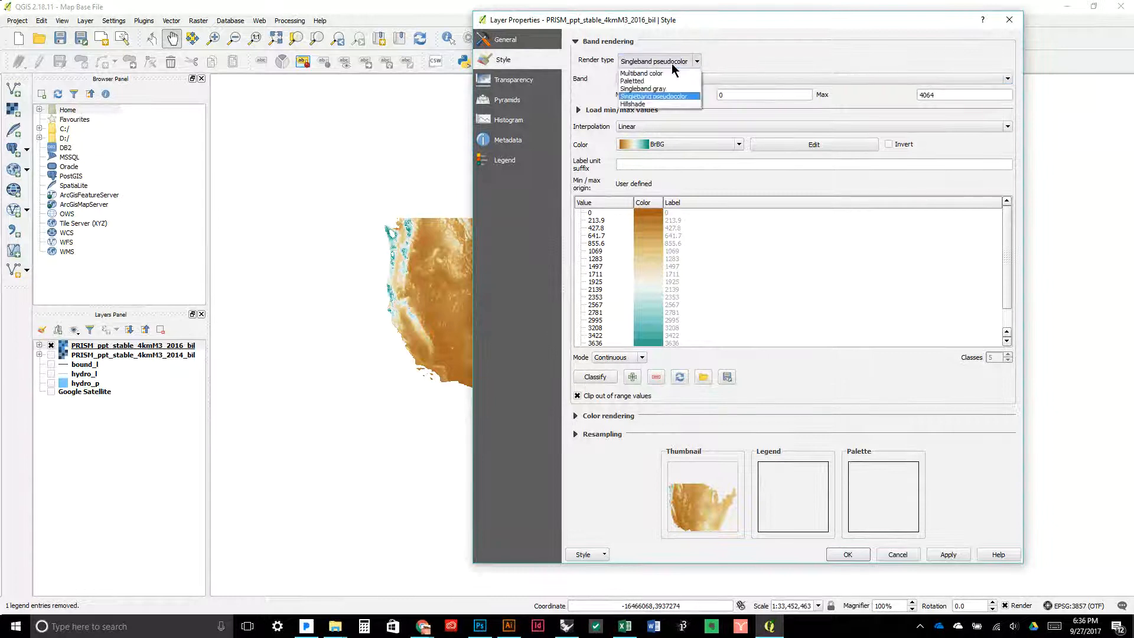
pyautogui.click(643, 89)
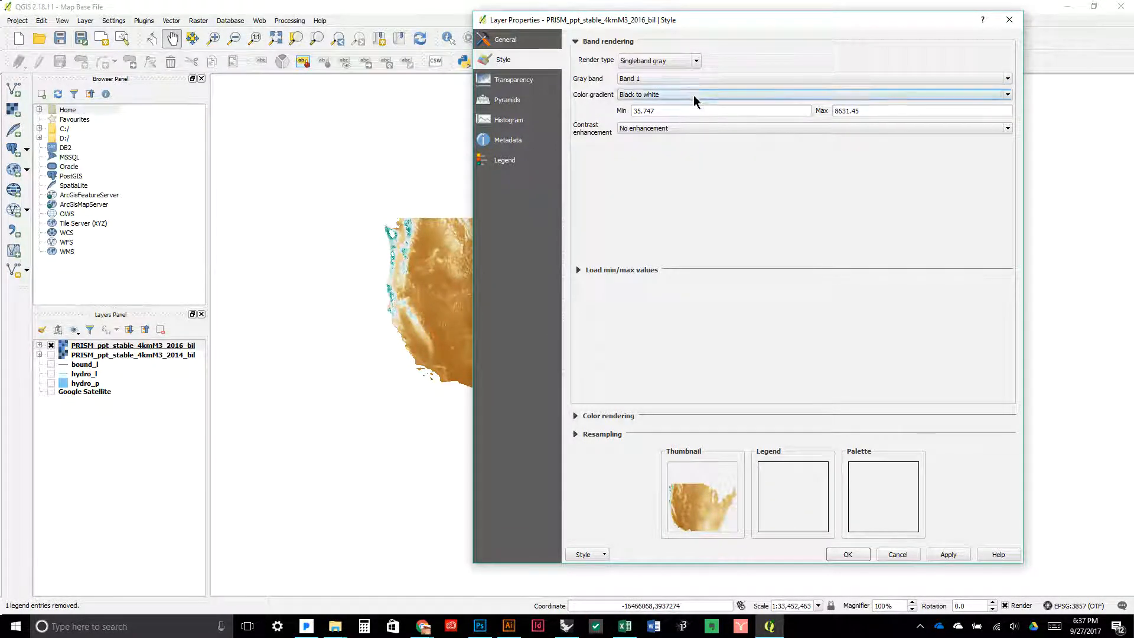
pyautogui.click(672, 61)
pyautogui.click(661, 97)
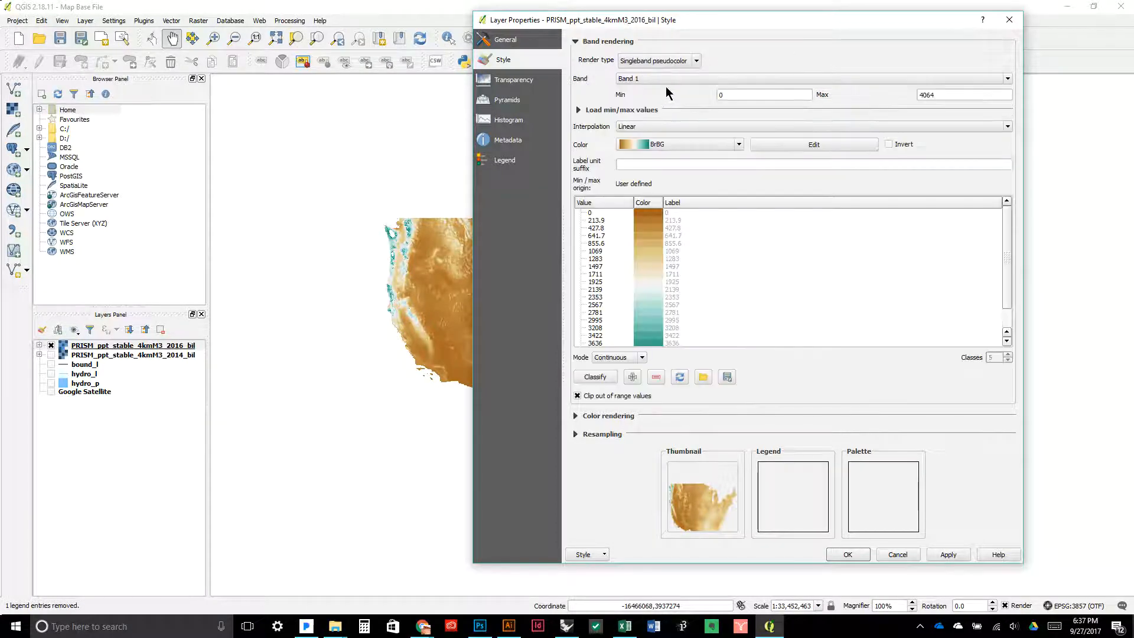
# Color the 2016 raster with the Greys ramp in Equal interval mode with 20 classes and apply the style
pyautogui.click(688, 145)
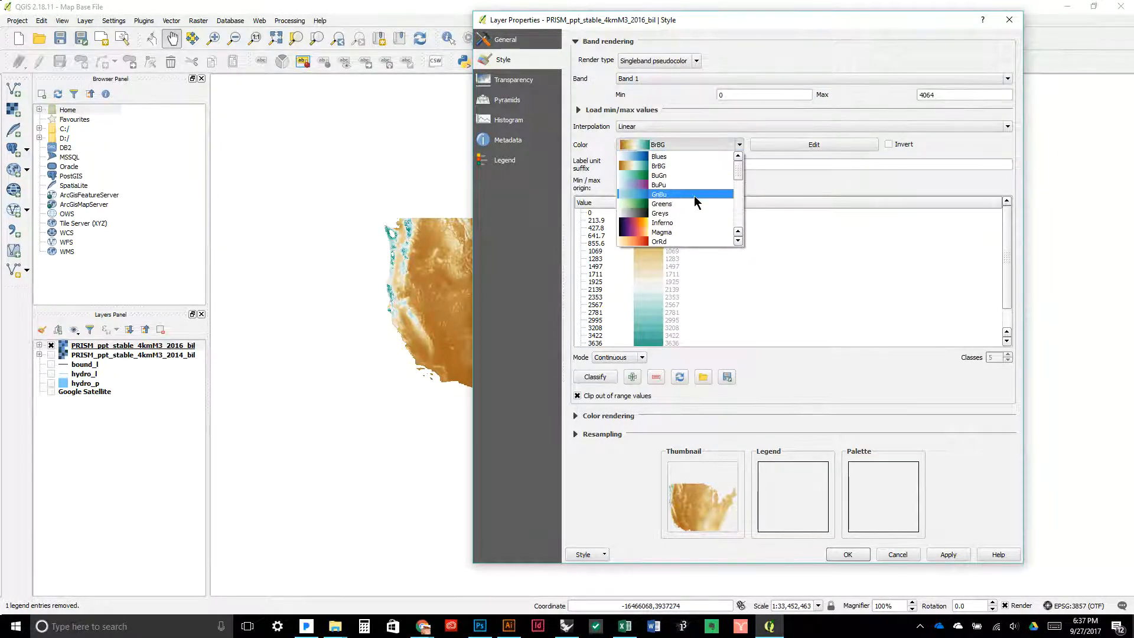
pyautogui.click(679, 213)
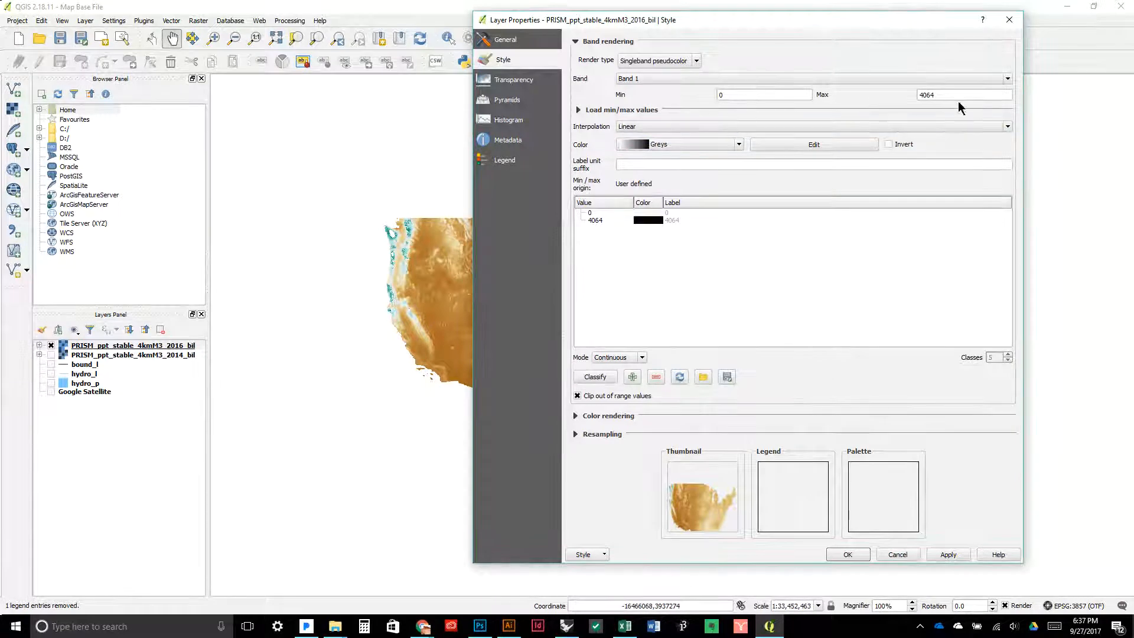
pyautogui.click(618, 357)
pyautogui.click(614, 374)
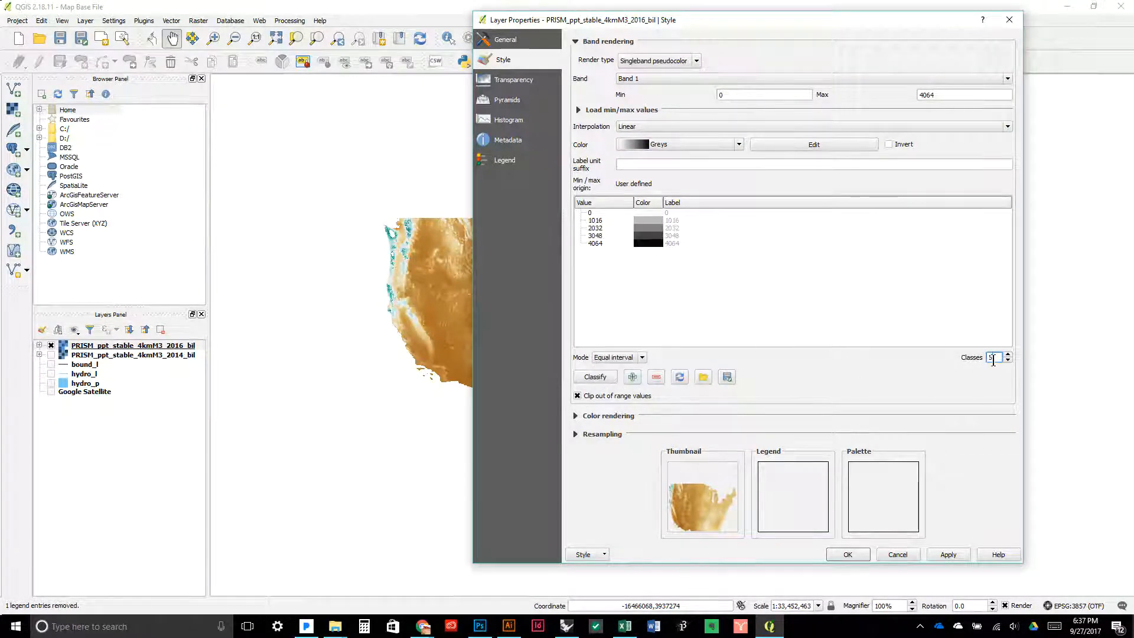
pyautogui.write('20')
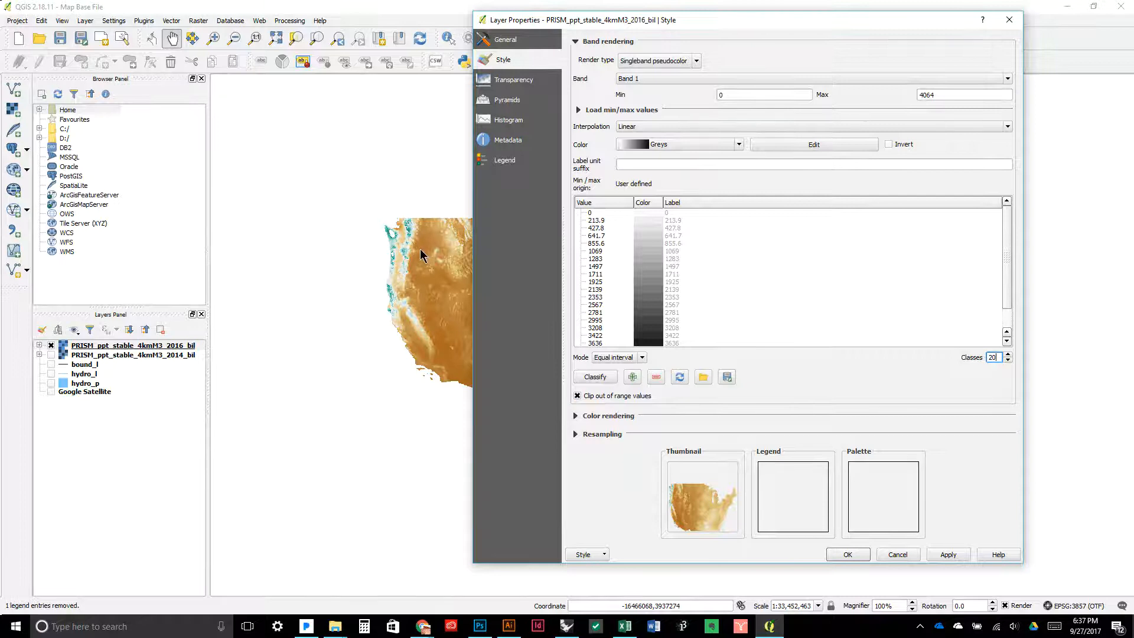
pyautogui.click(945, 558)
# Inspect the grayscale map, invert the Greys ramp of the 2016 raster and apply the style
pyautogui.moveTo(673, 23); pyautogui.dragTo(732, 39)
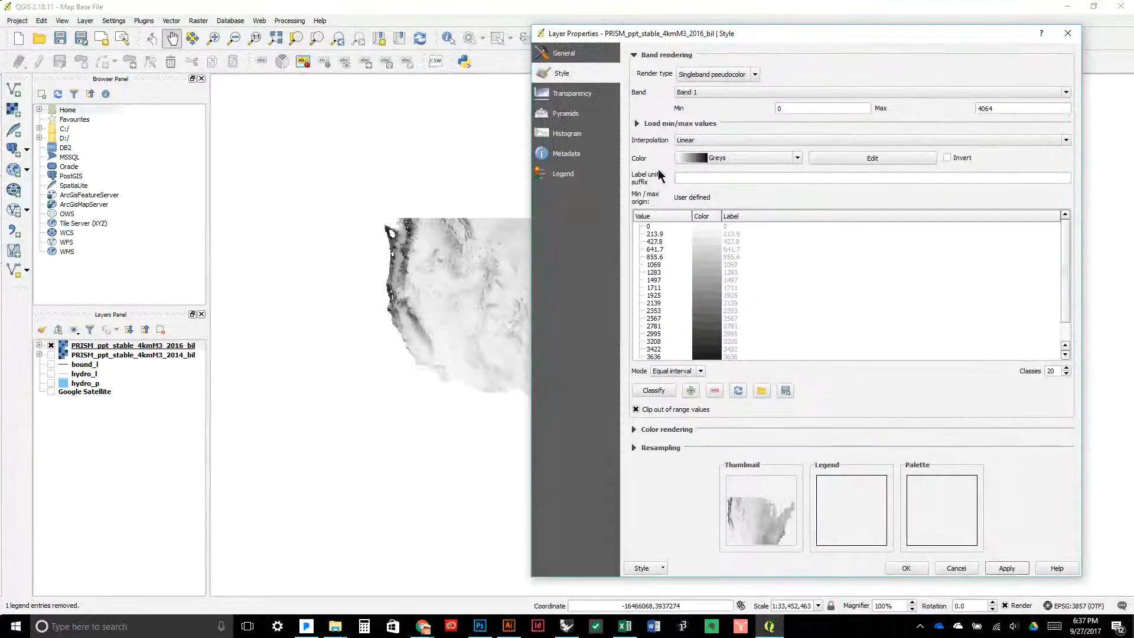
pyautogui.moveTo(531, 233); pyautogui.dragTo(612, 228)
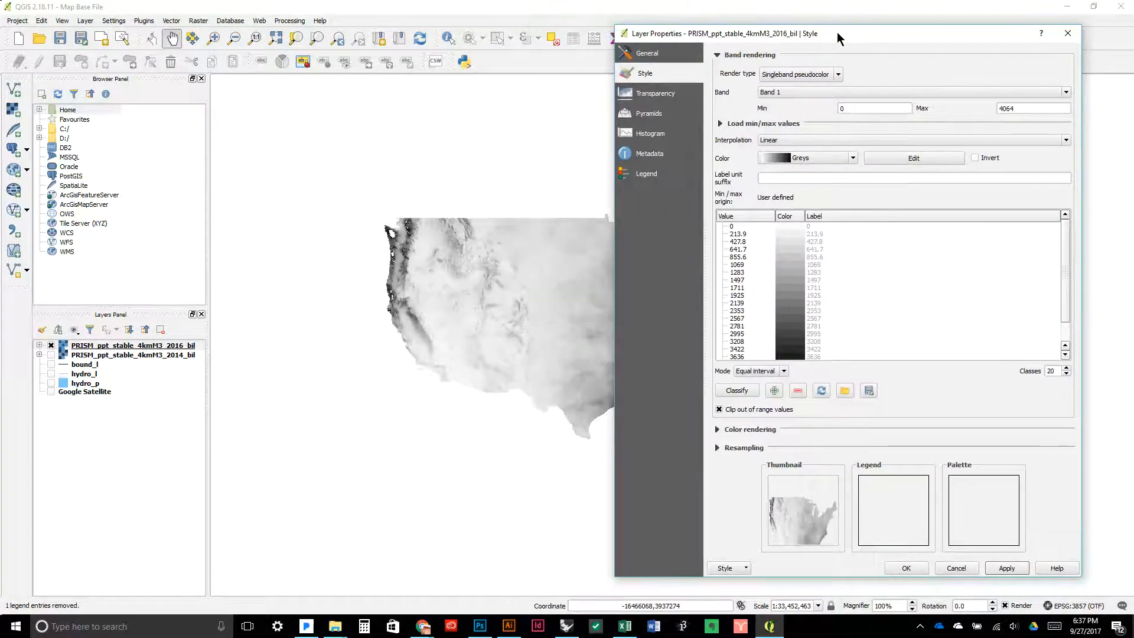
pyautogui.moveTo(838, 33); pyautogui.dragTo(793, 35)
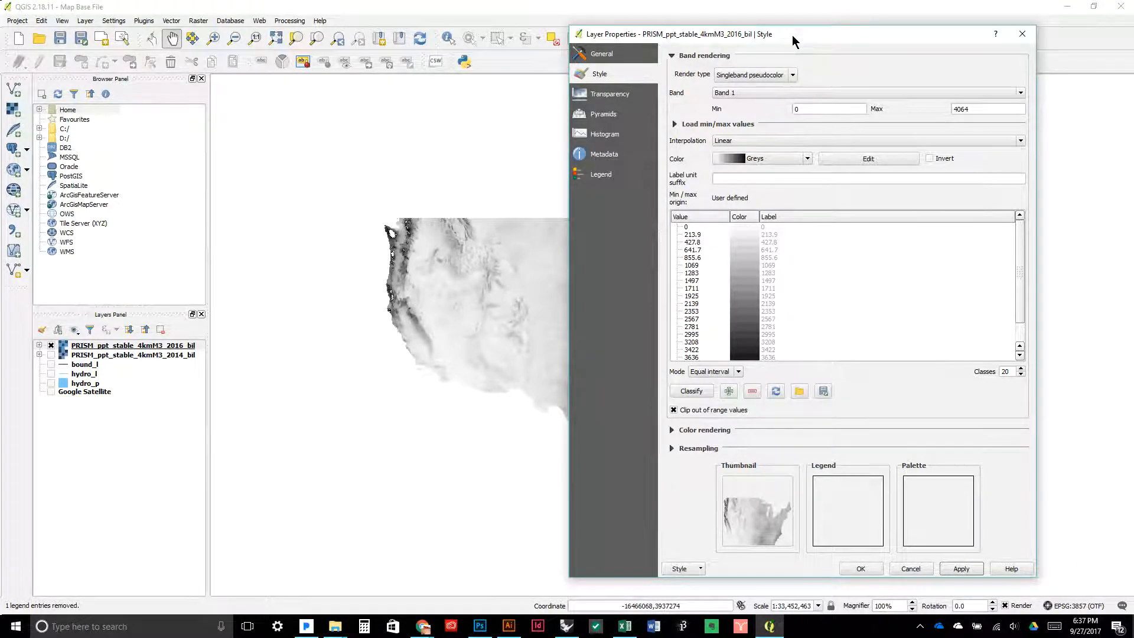
pyautogui.moveTo(771, 44); pyautogui.dragTo(950, 67)
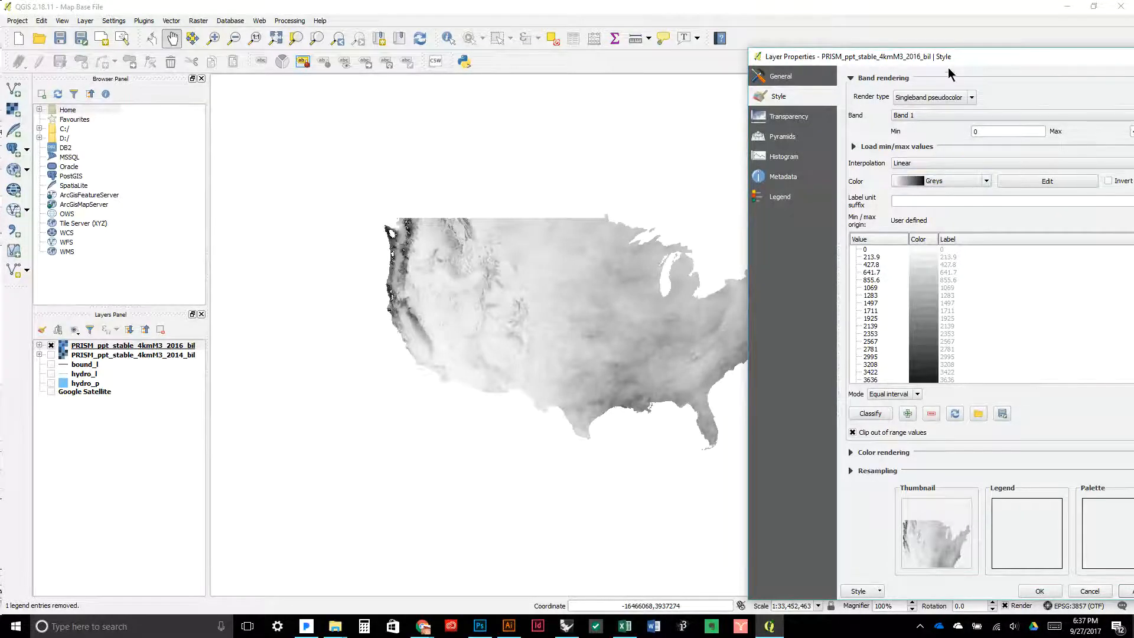
pyautogui.moveTo(968, 61); pyautogui.dragTo(789, 61)
pyautogui.click(943, 181)
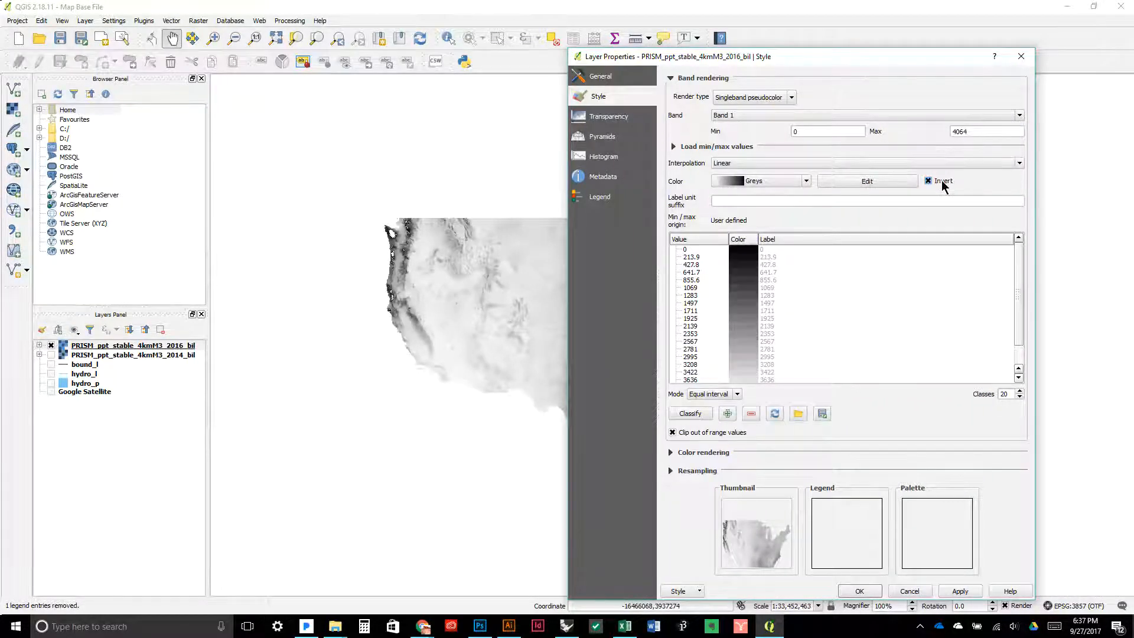
pyautogui.click(960, 591)
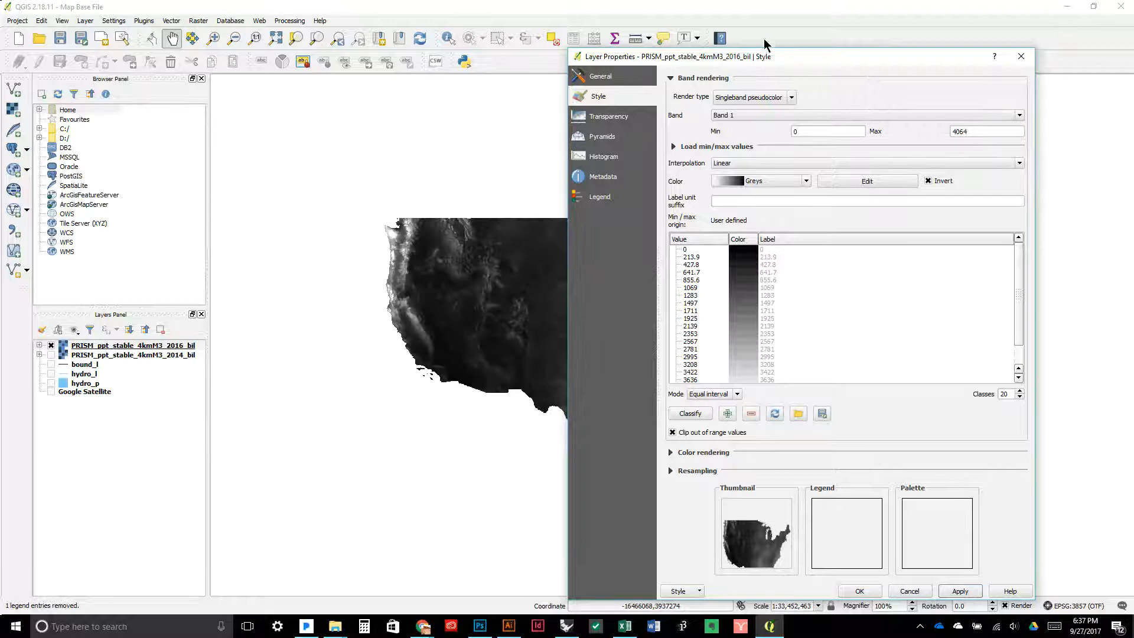
# Move the layer properties window aside to examine the inverted grayscale map, and enlarge the window slightly
pyautogui.moveTo(751, 59); pyautogui.dragTo(983, 83)
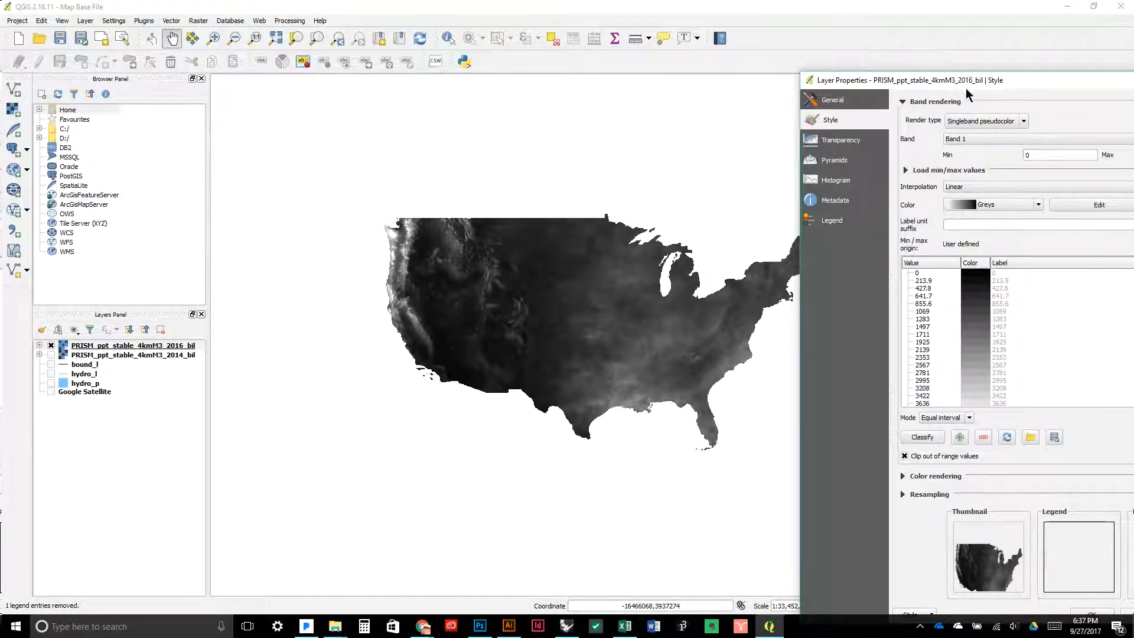
pyautogui.moveTo(967, 87); pyautogui.dragTo(765, 61)
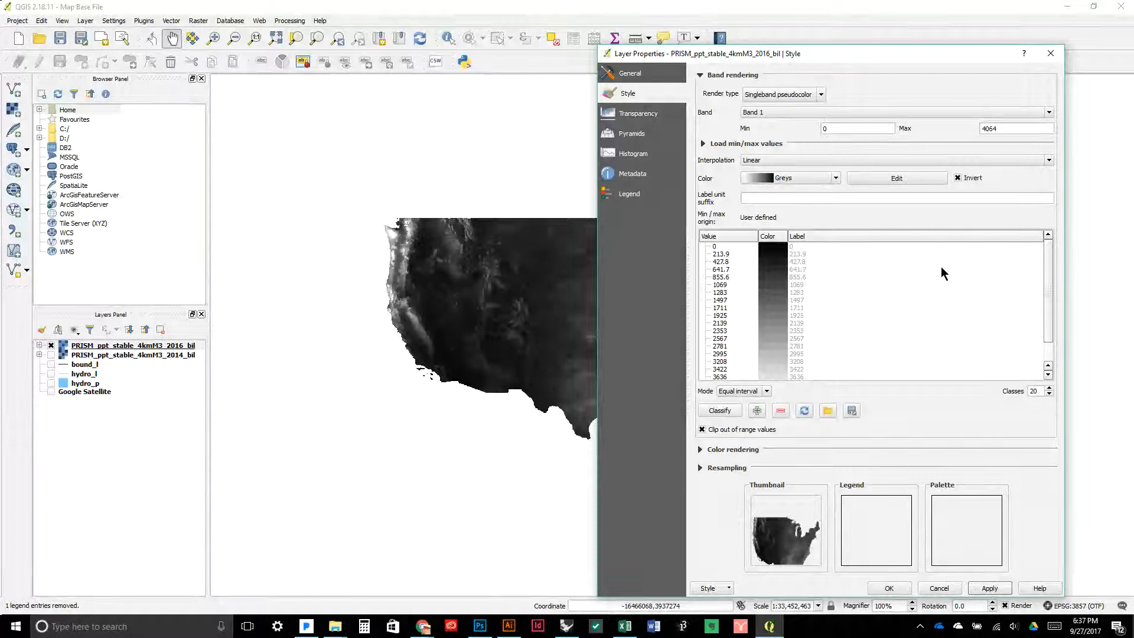
pyautogui.moveTo(1046, 239)
pyautogui.mouseDown()
pyautogui.moveTo(1045, 319)
pyautogui.moveTo(1049, 260)
pyautogui.mouseUp()
pyautogui.moveTo(906, 49); pyautogui.dragTo(863, 5)
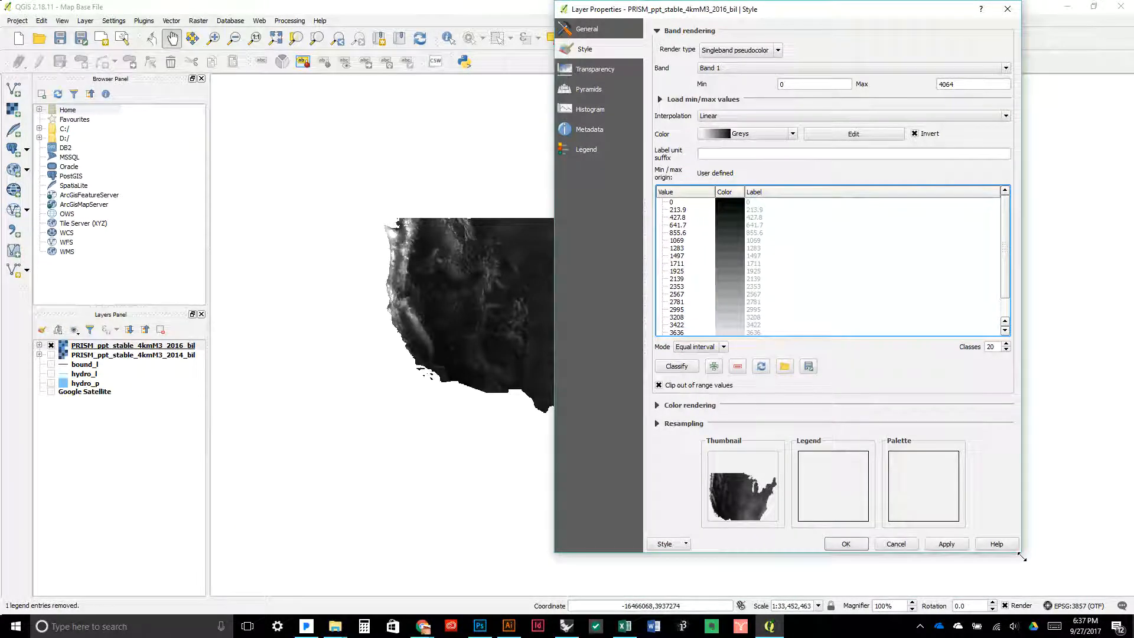
pyautogui.moveTo(1022, 559); pyautogui.dragTo(1052, 563)
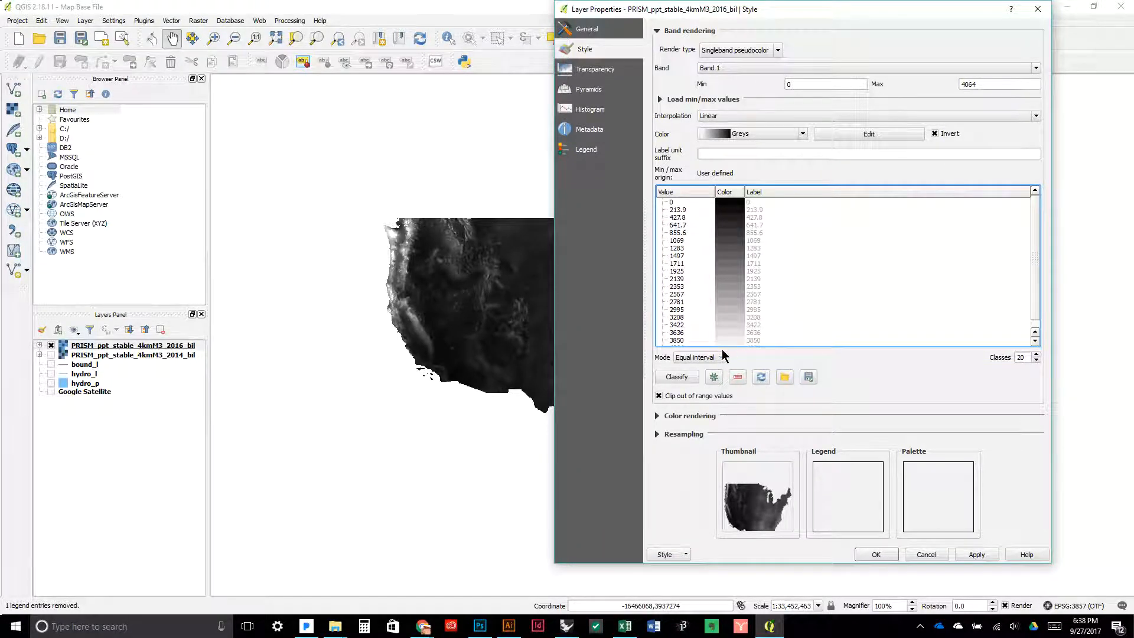
# Save the 2016 raster's style as a QGIS layer style file named Precip Style in the PRISM folder and close the layer properties
pyautogui.click(683, 555)
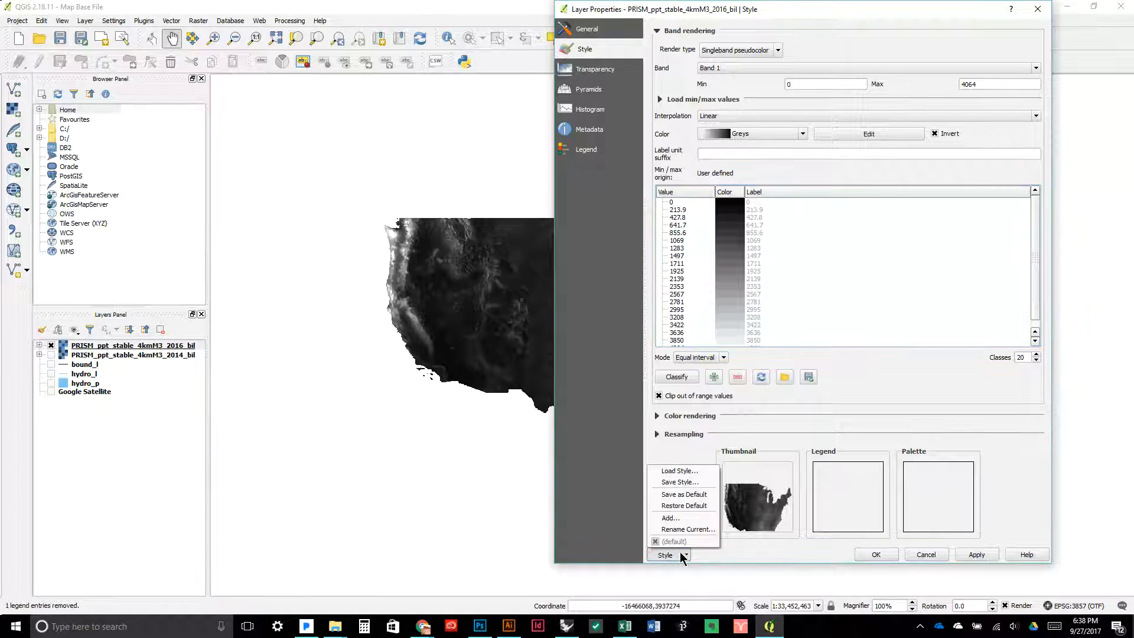
pyautogui.click(691, 483)
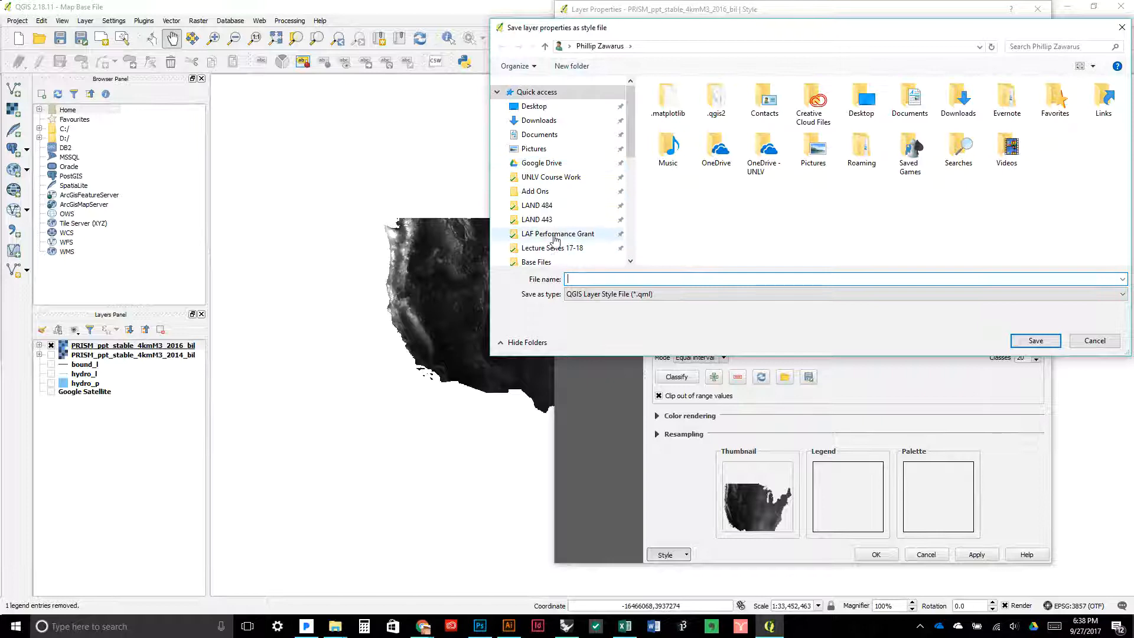
pyautogui.scroll(-1, 555, 236)
pyautogui.scroll(-1, 554, 240)
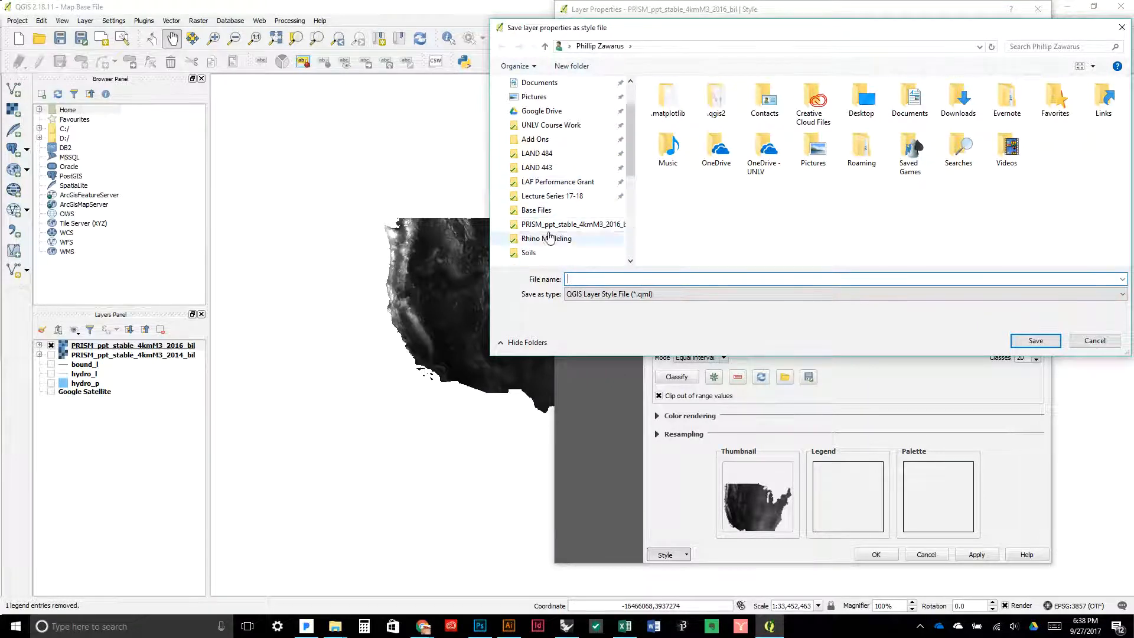
pyautogui.click(551, 228)
pyautogui.click(798, 42)
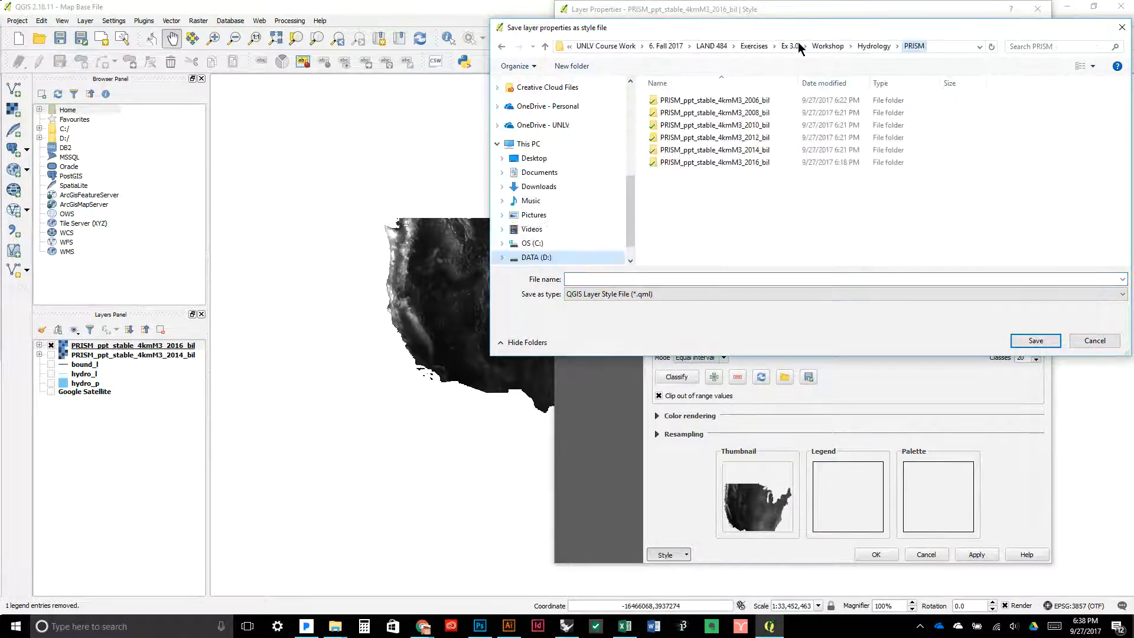
pyautogui.click(757, 278)
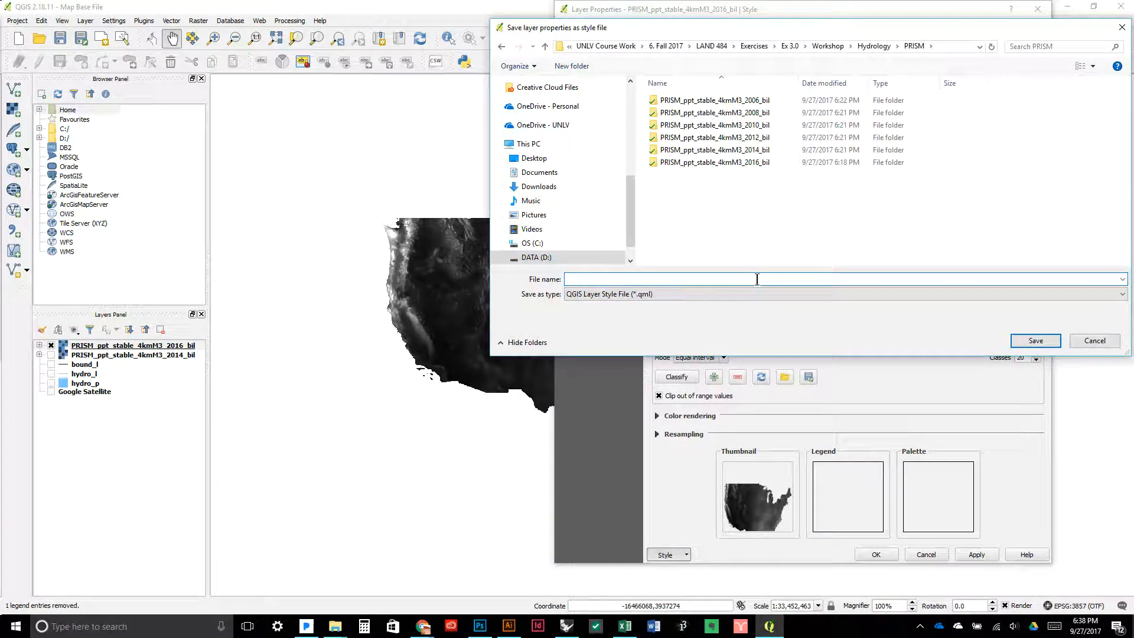
pyautogui.write('Precip Style')
pyautogui.press('Return')
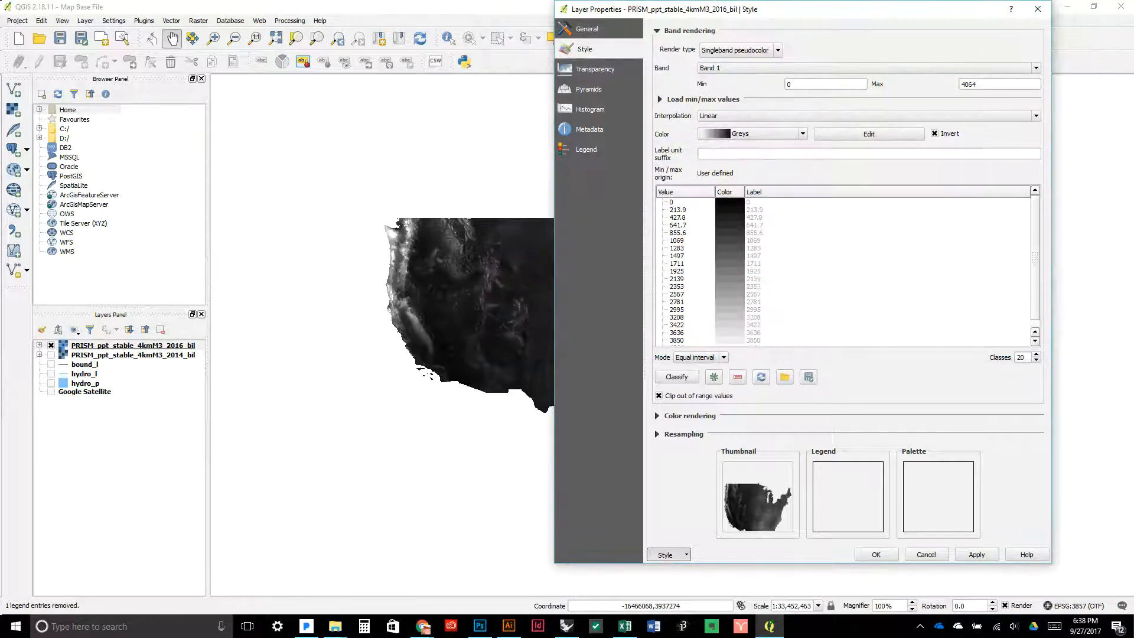
pyautogui.click(877, 554)
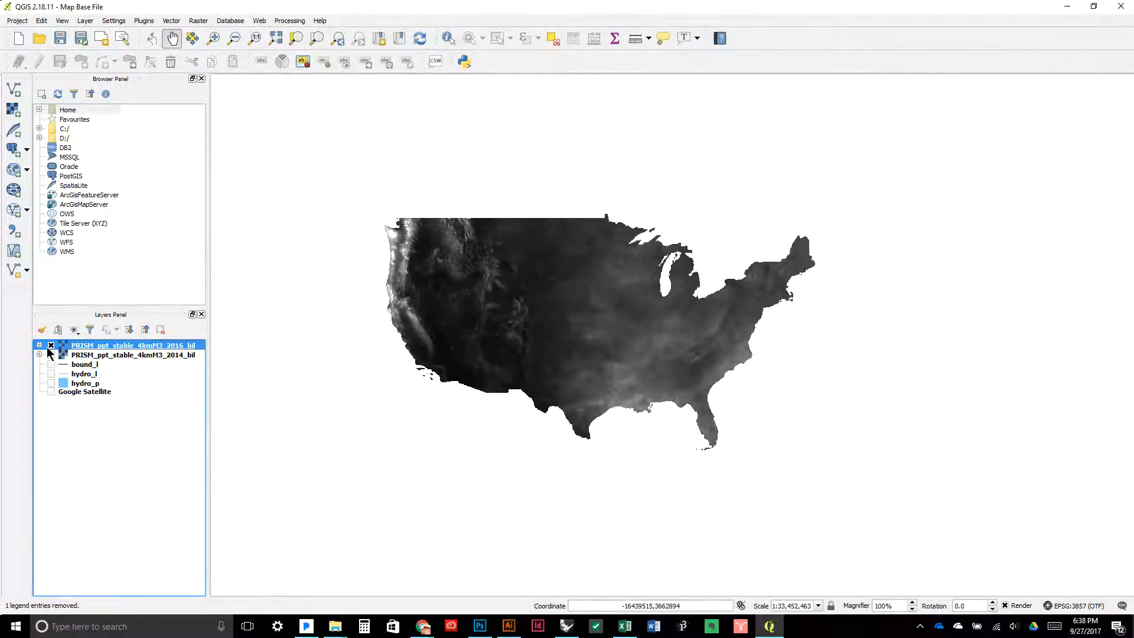
# Hide the 2016 raster and display the 2014 raster with its legend expanded
pyautogui.click(51, 345)
pyautogui.click(50, 355)
pyautogui.click(39, 354)
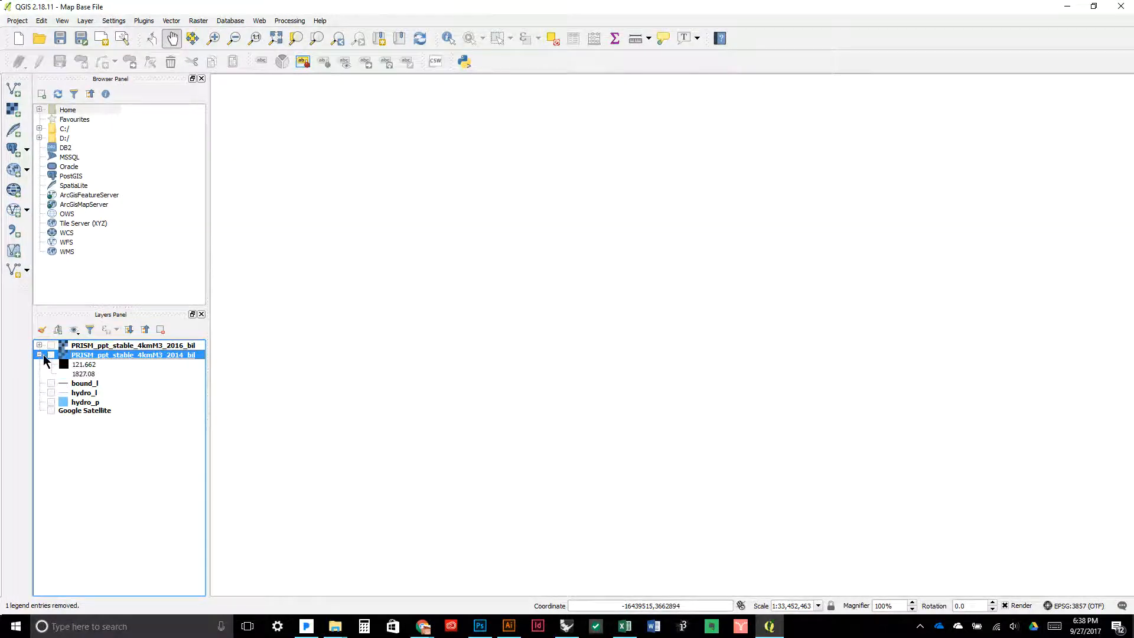
pyautogui.click(51, 355)
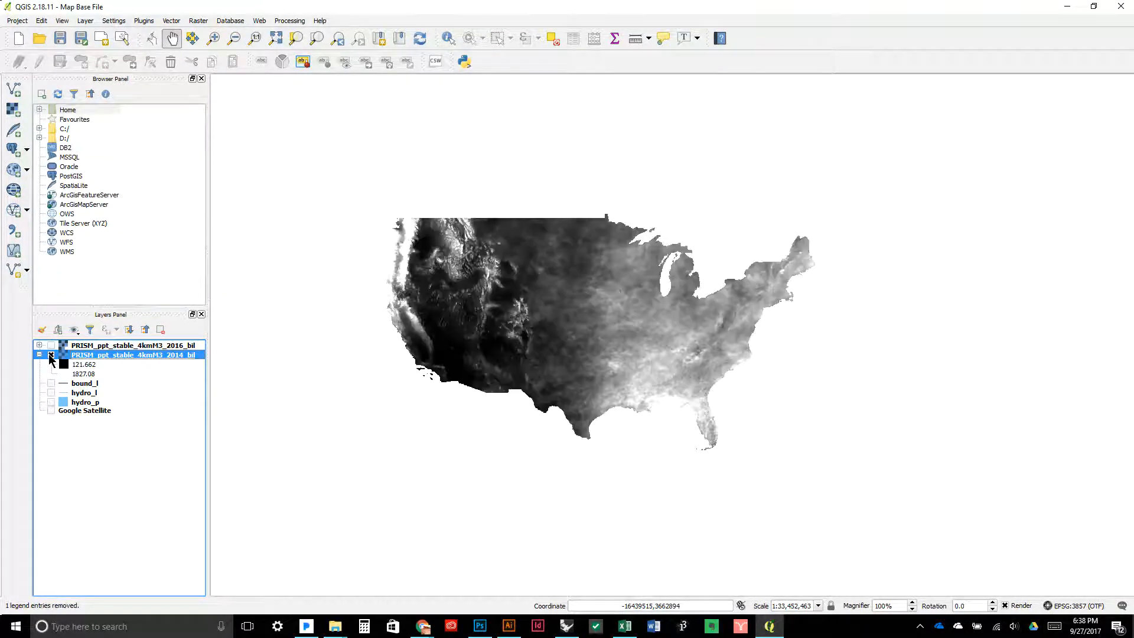
# Load the Precip Style file onto the 2014 raster, apply it and close the layer properties
pyautogui.doubleClick(90, 358)
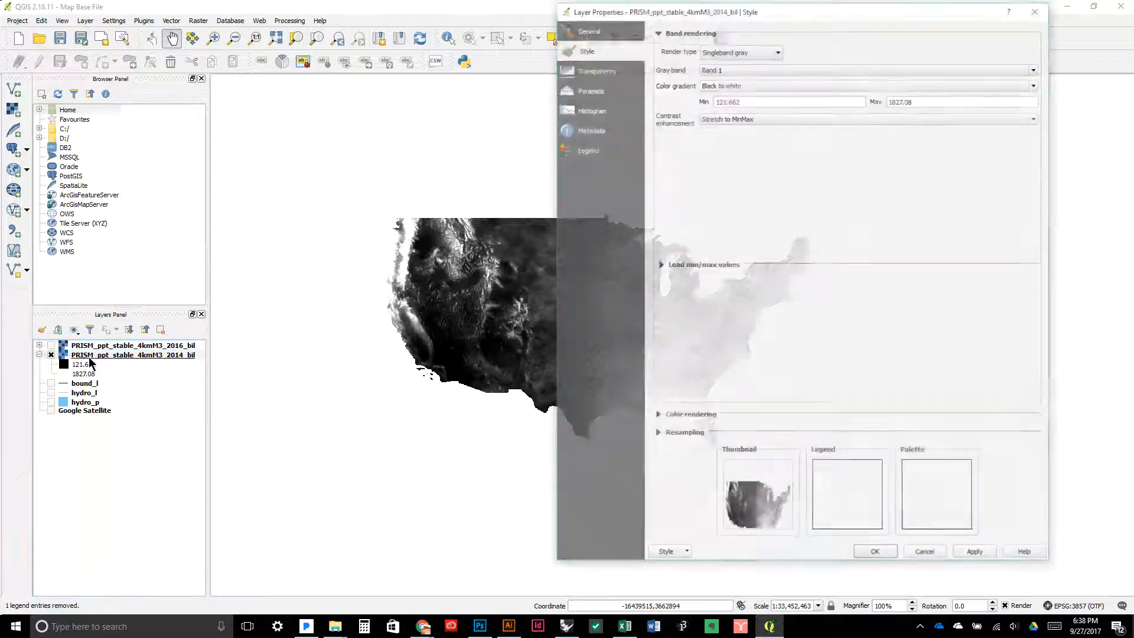
pyautogui.click(689, 543)
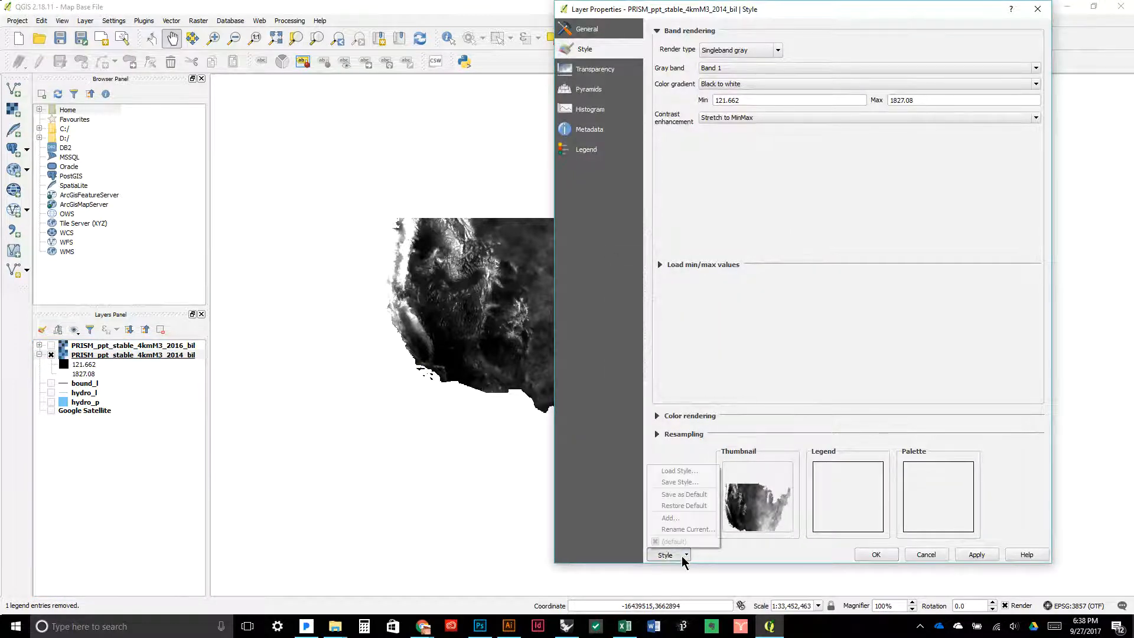
pyautogui.click(682, 472)
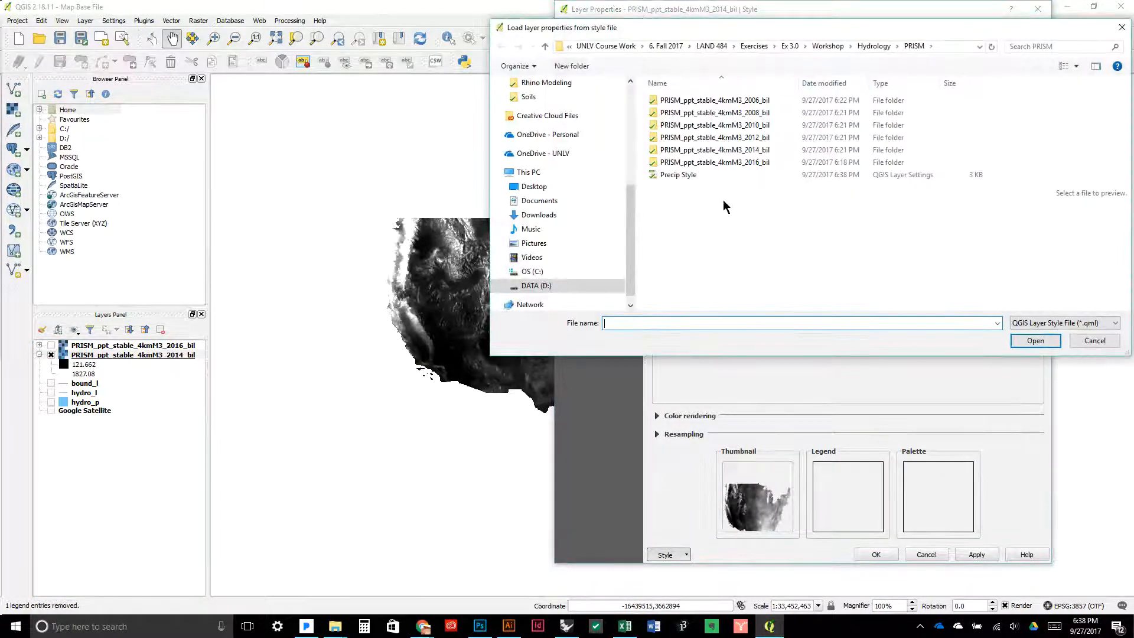
pyautogui.click(678, 175)
pyautogui.click(1031, 343)
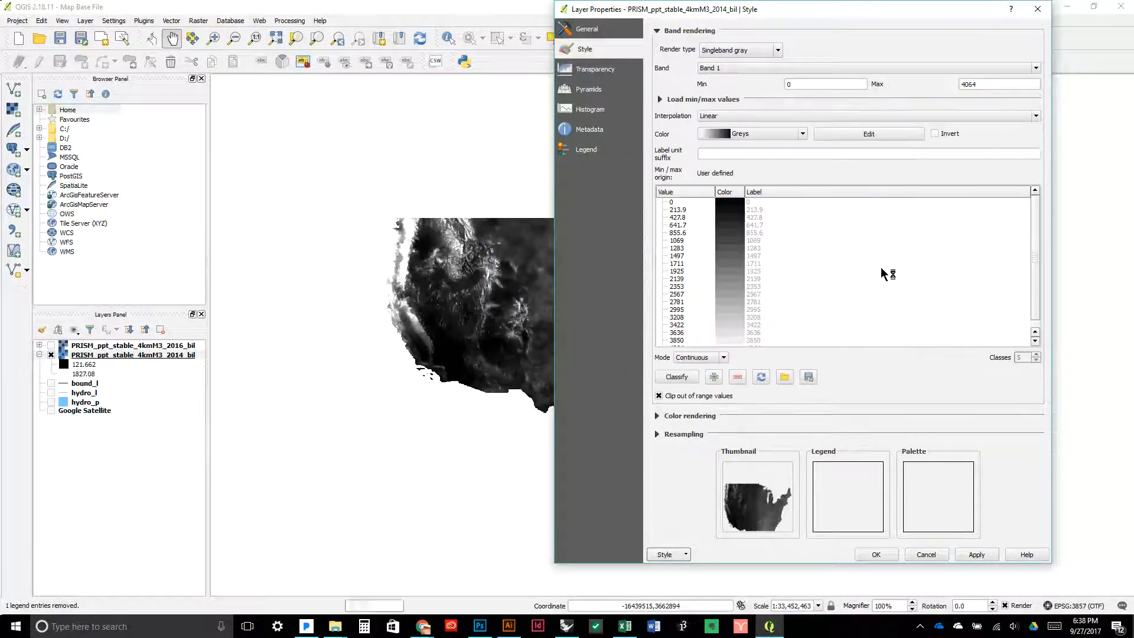
pyautogui.click(977, 555)
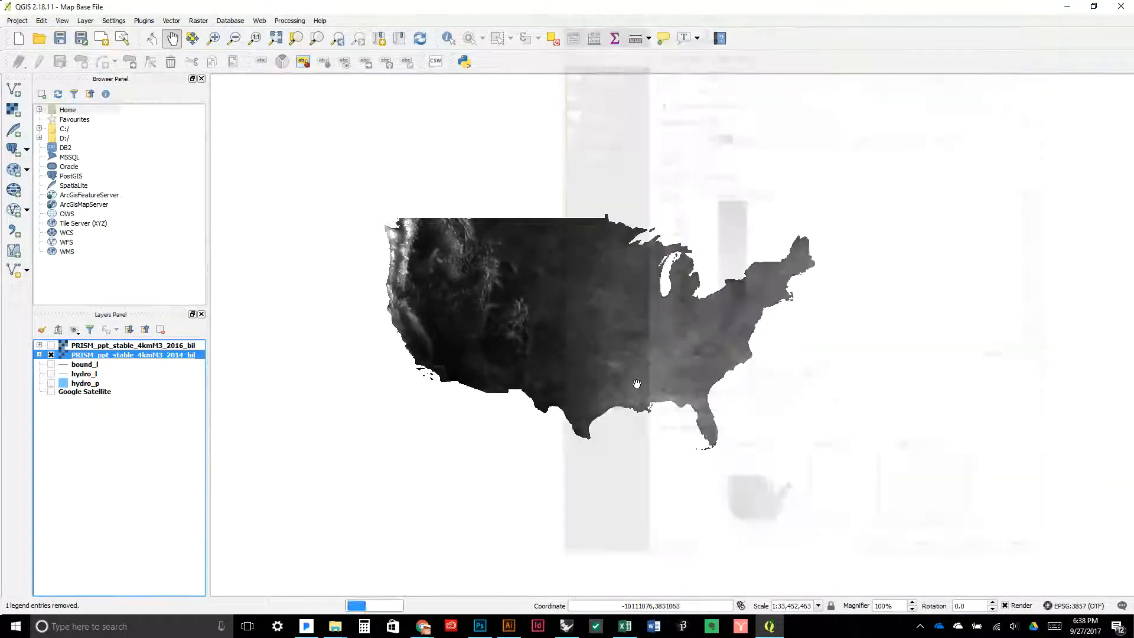
pyautogui.click(874, 555)
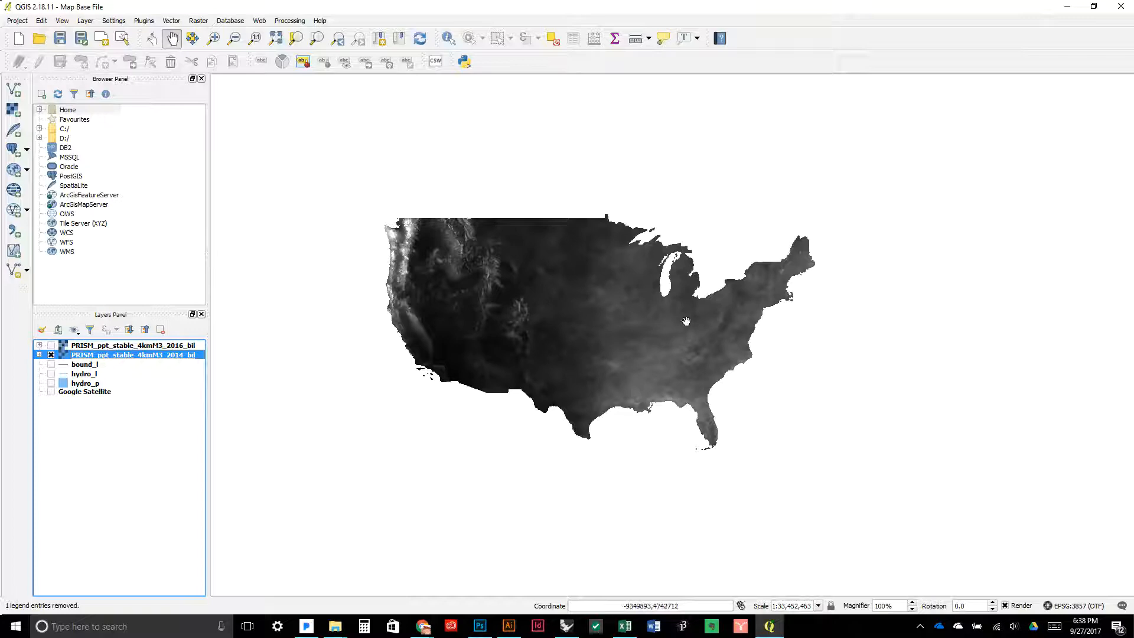
# Toggle the 2016 raster's visibility repeatedly to compare it with the 2014 raster, leaving both visible
pyautogui.click(50, 345)
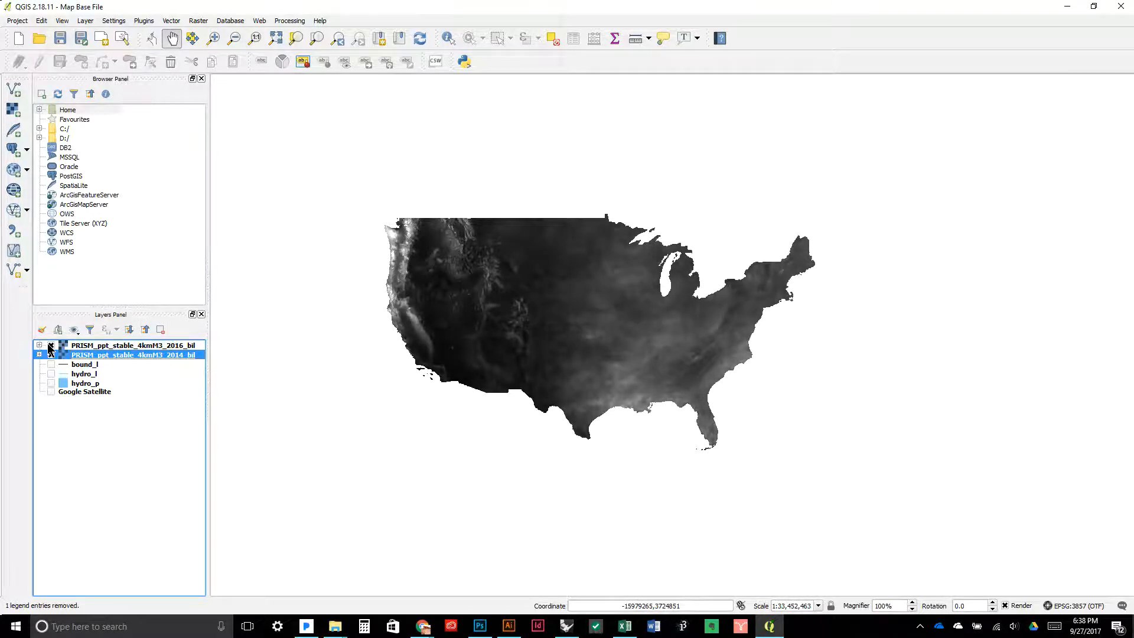
pyautogui.doubleClick(50, 349)
pyautogui.click(933, 554)
pyautogui.click(51, 346)
pyautogui.click(51, 346)
pyautogui.click(51, 346)
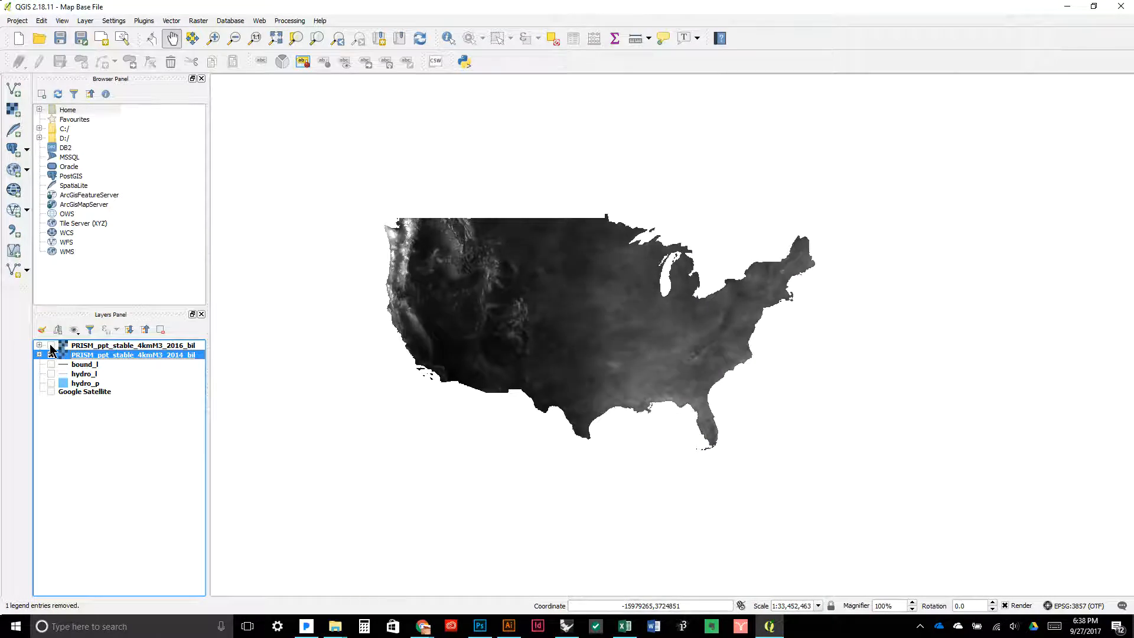
pyautogui.click(50, 346)
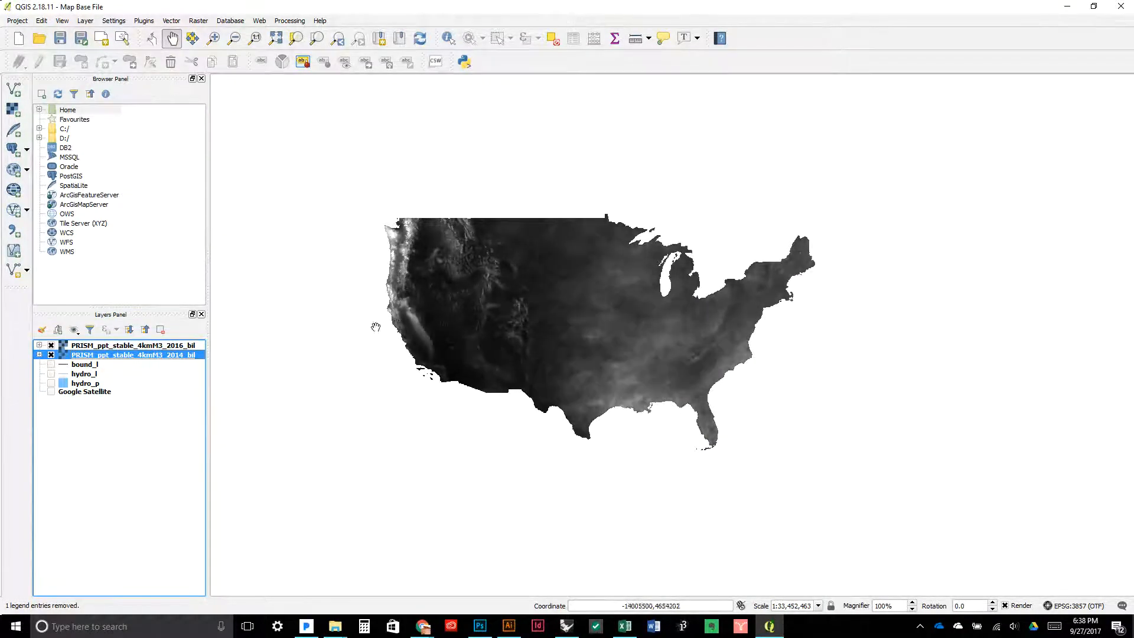
# Add the raster PRISM_ppt_stable_4kmM3_2012_bil.bil from the 2012 PRISM folder above the 2016 layer
pyautogui.click(91, 347)
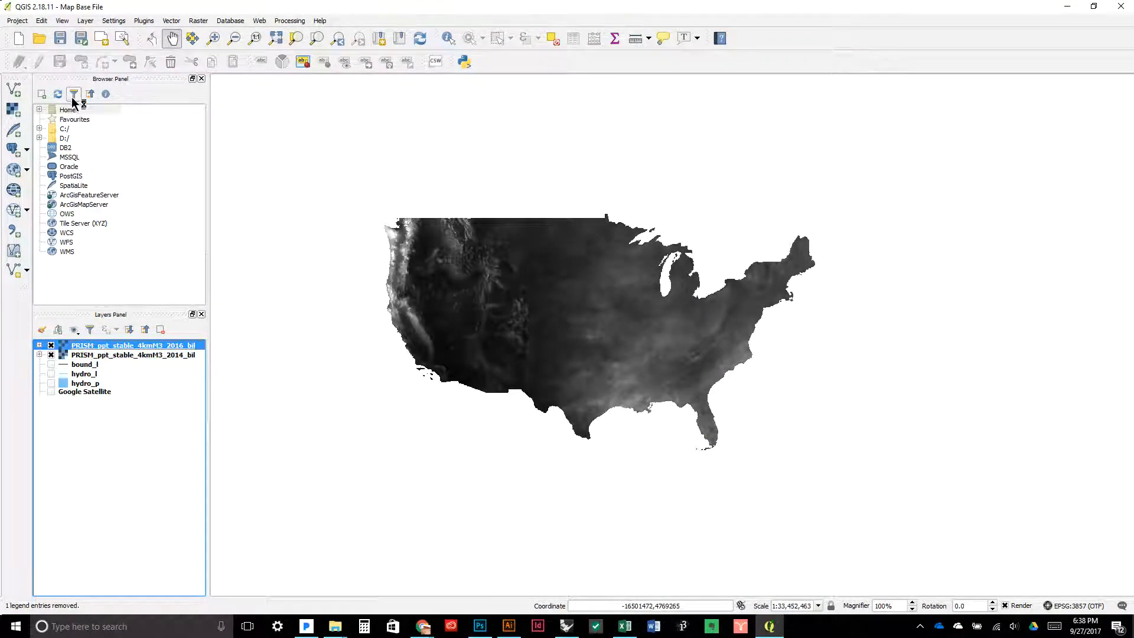
pyautogui.click(14, 110)
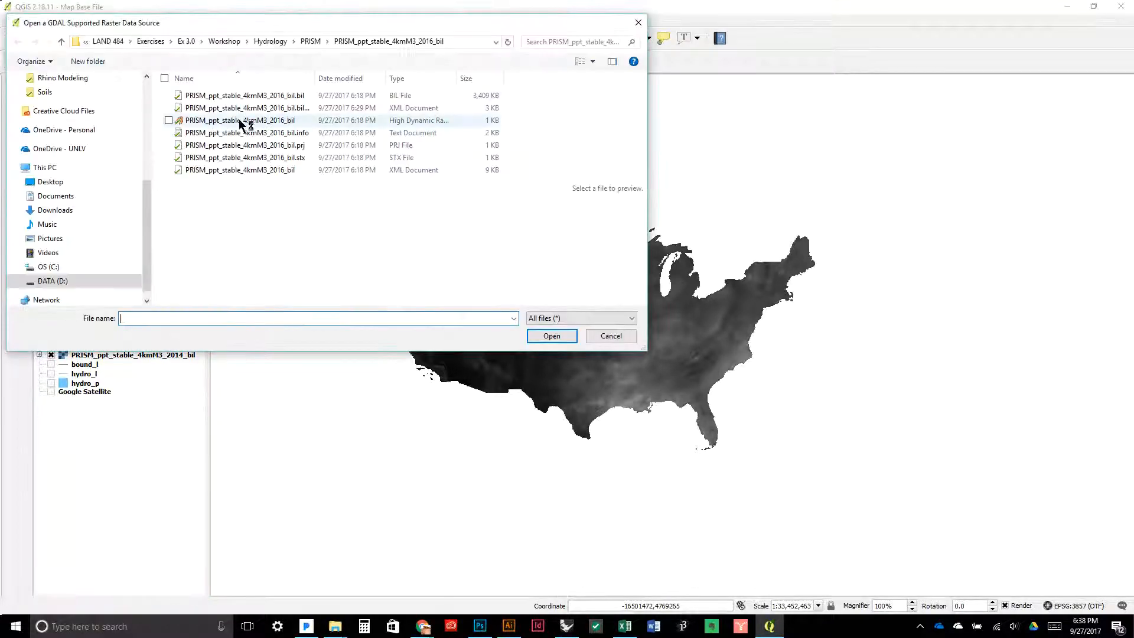
pyautogui.click(301, 39)
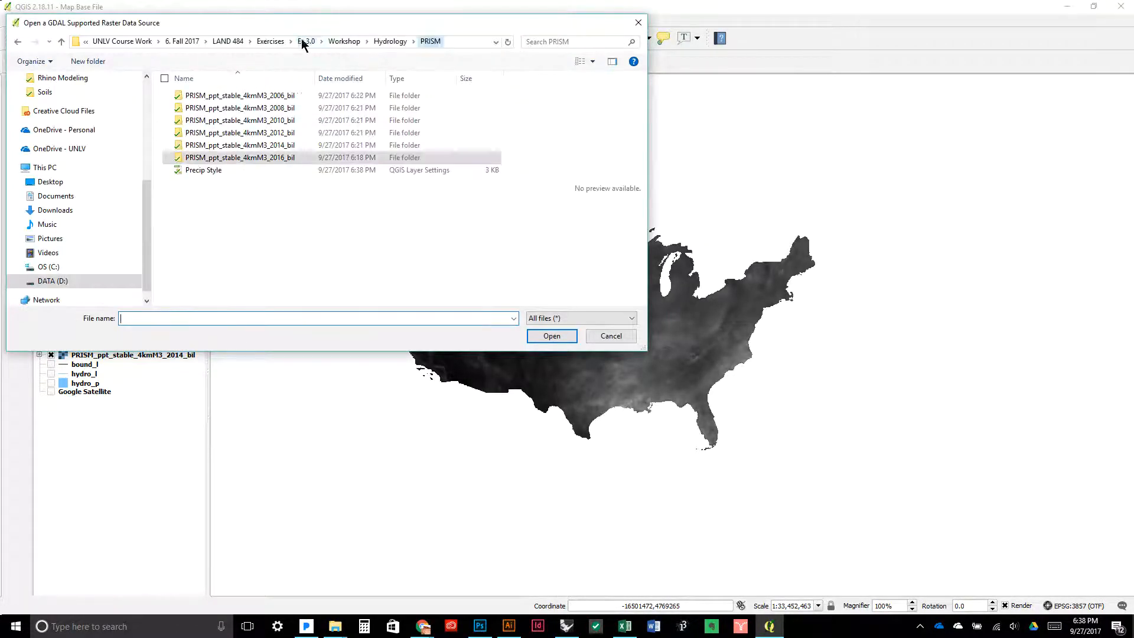
pyautogui.doubleClick(254, 133)
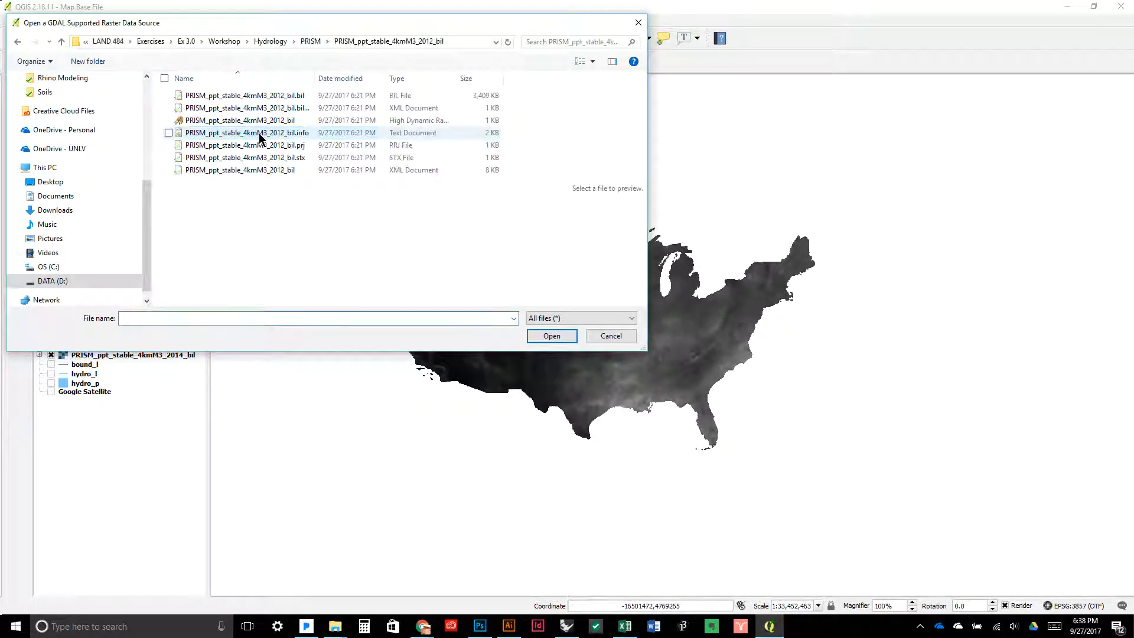
pyautogui.click(253, 96)
pyautogui.click(550, 337)
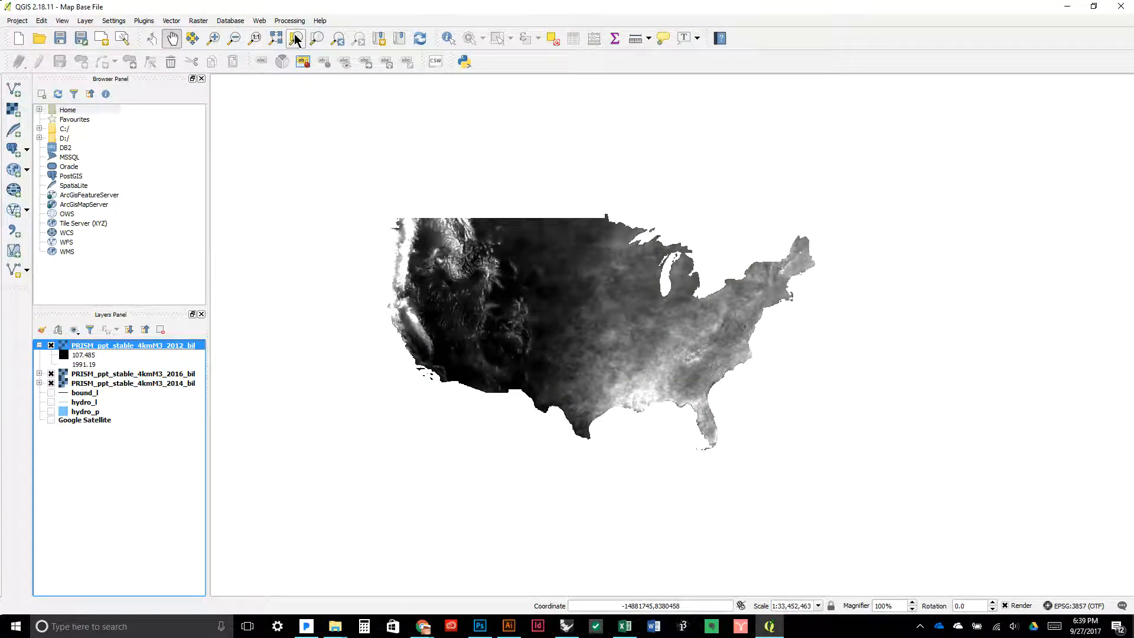
# Check the 2012 raster's default legend values and open its style properties
pyautogui.click(88, 365)
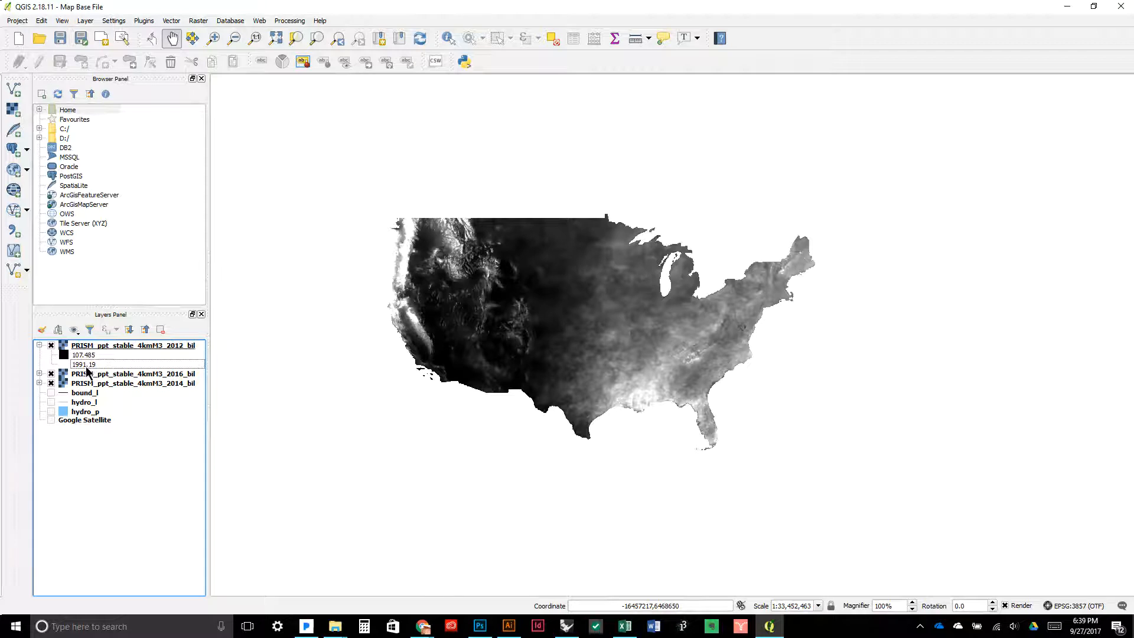
pyautogui.click(79, 358)
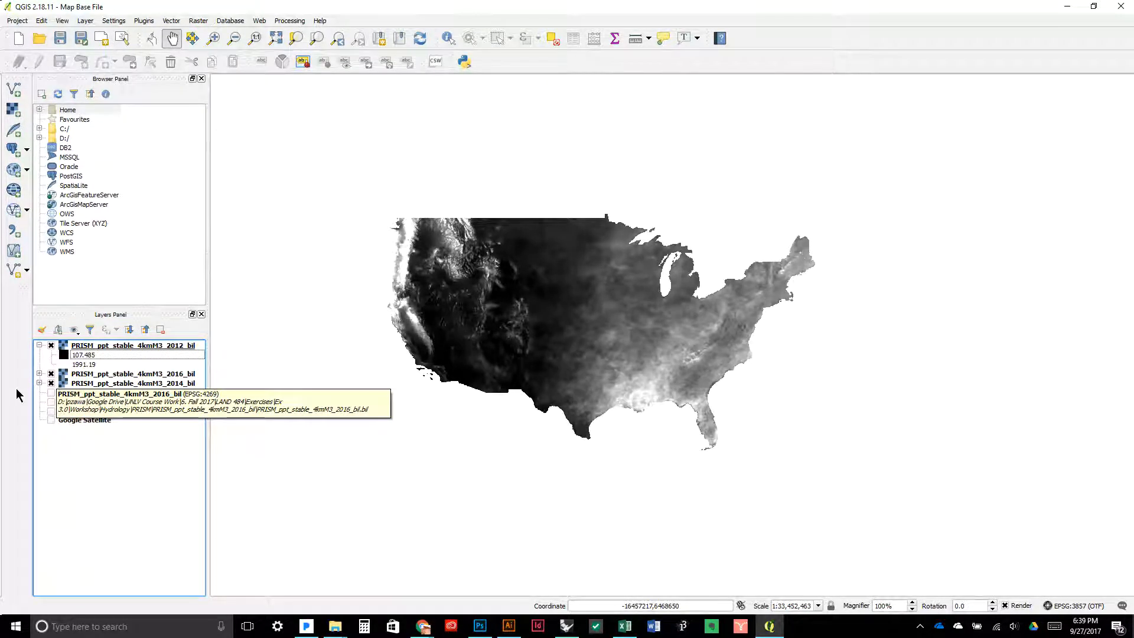
pyautogui.doubleClick(100, 347)
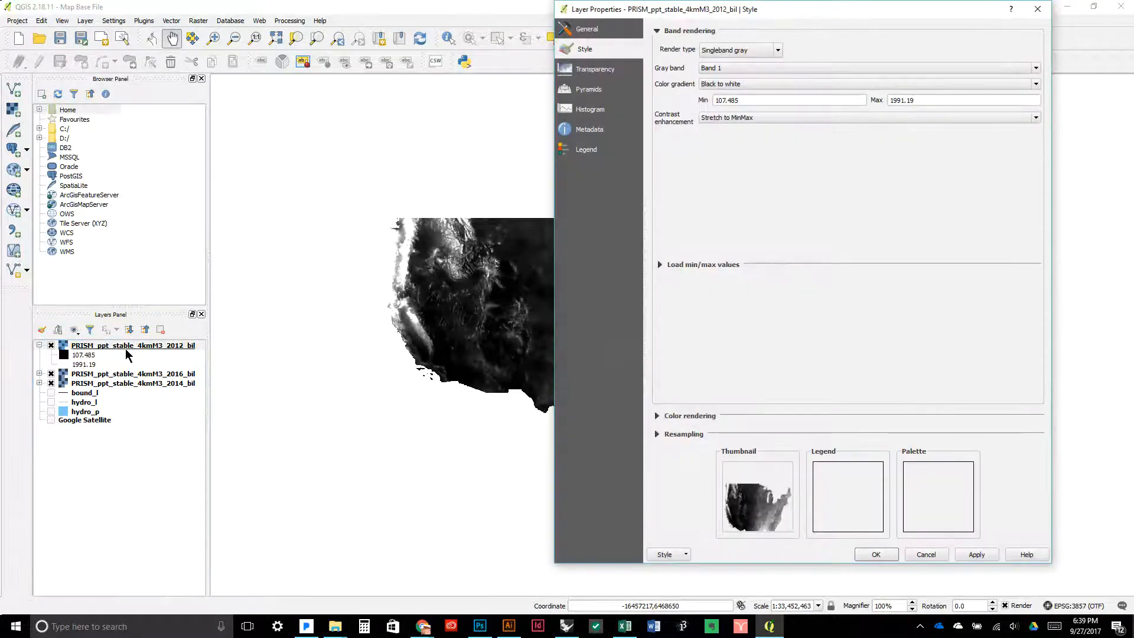
pyautogui.click(685, 554)
pyautogui.click(678, 486)
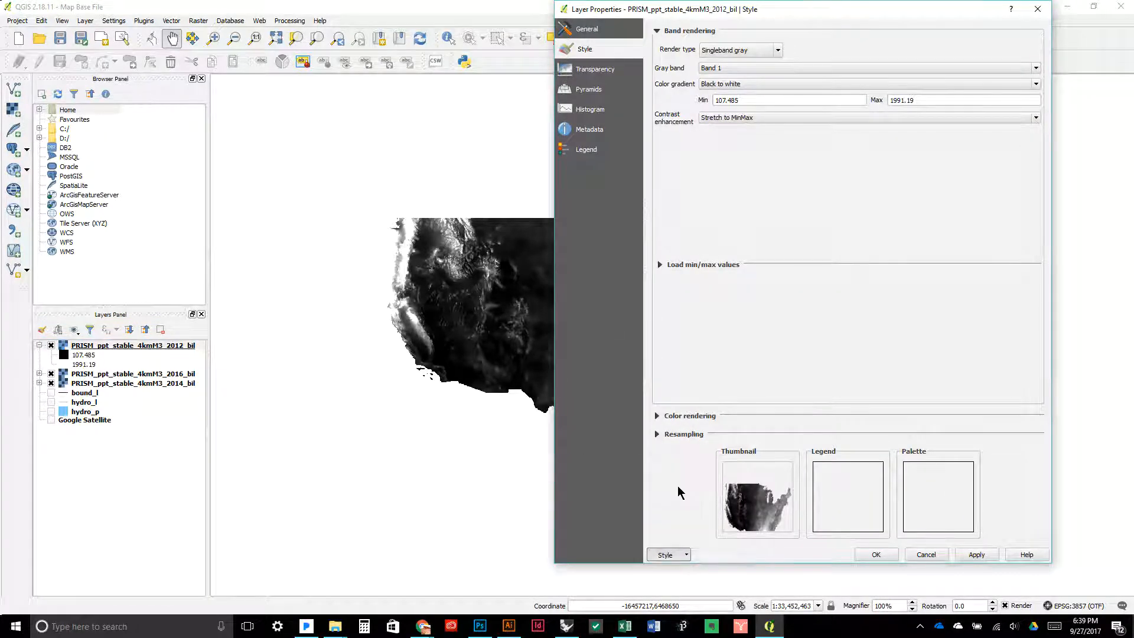
pyautogui.click(1090, 341)
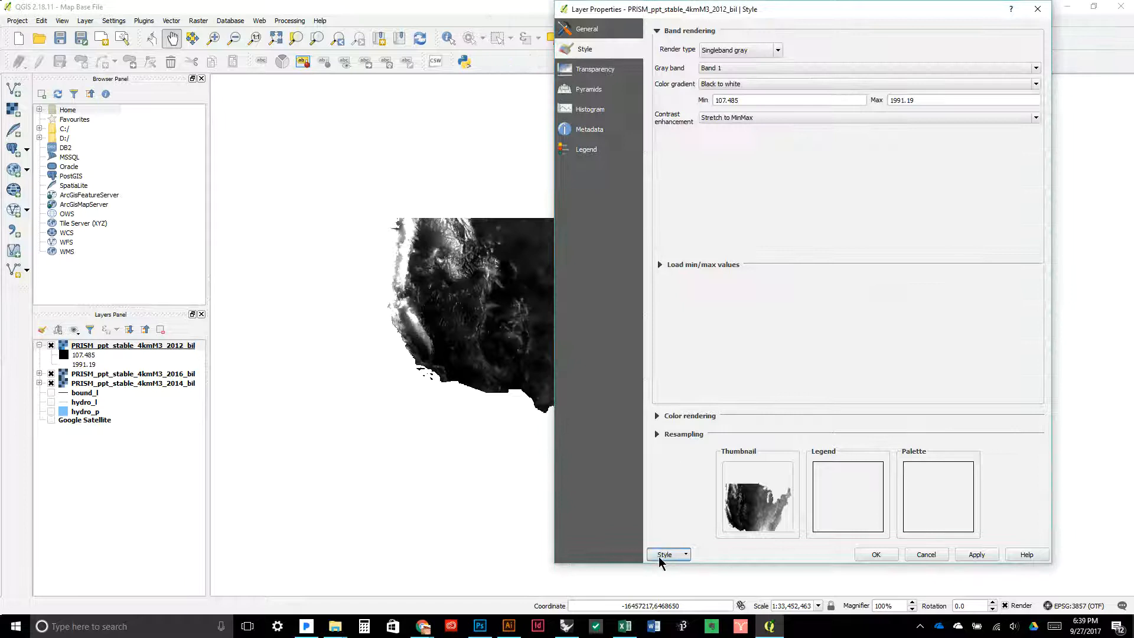
# Load the Precip Style file onto the 2012 raster and apply it
pyautogui.click(665, 554)
pyautogui.click(679, 470)
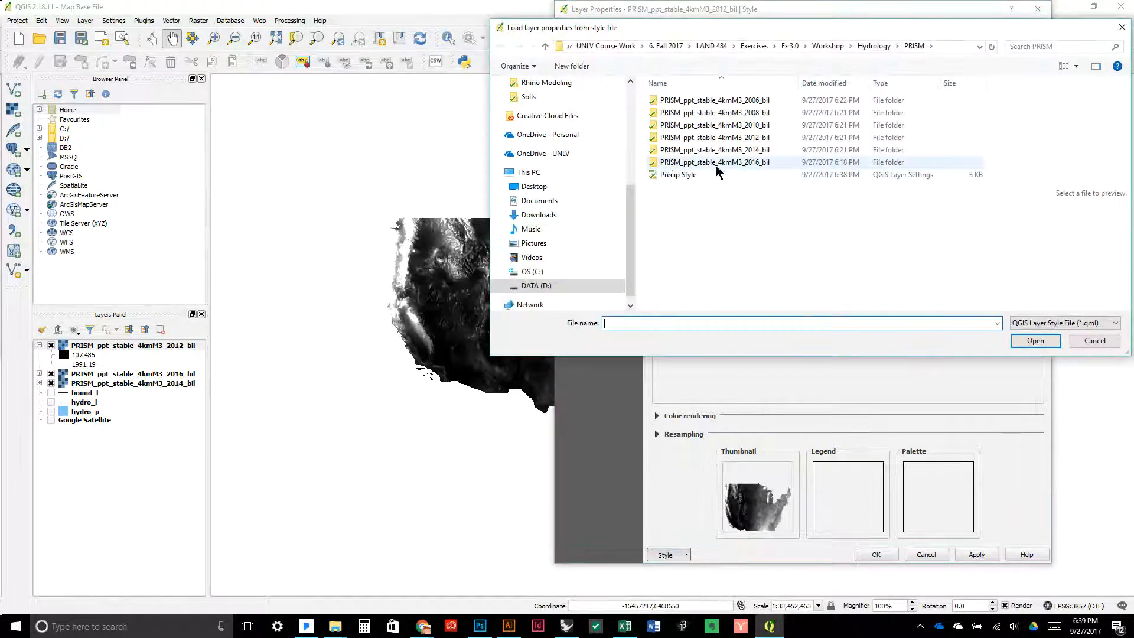
pyautogui.click(710, 176)
pyautogui.click(1035, 341)
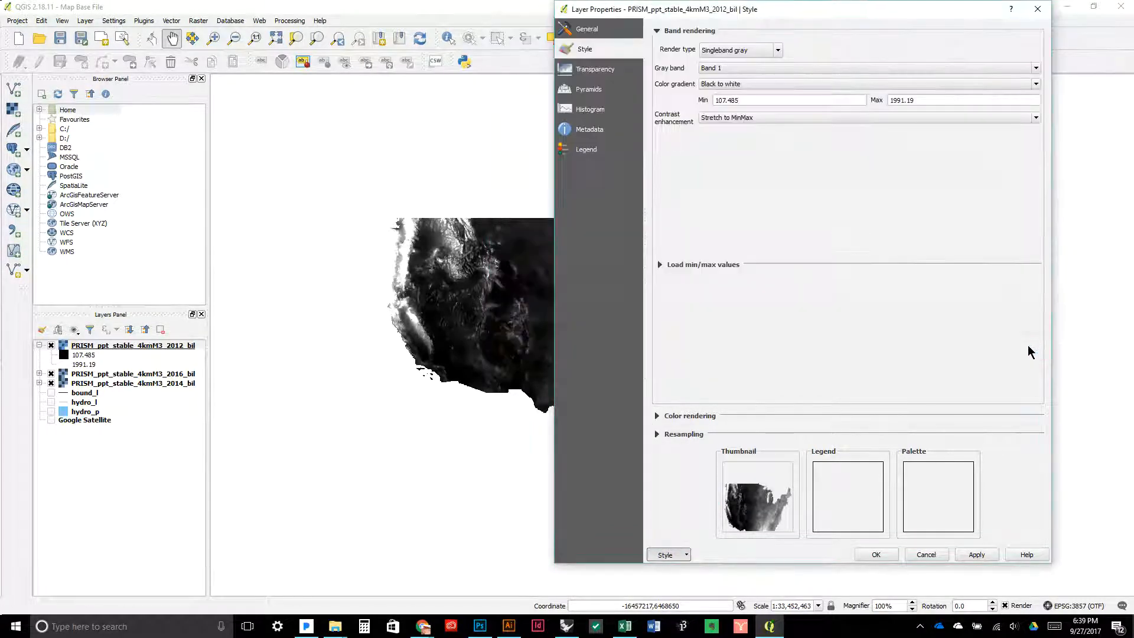
pyautogui.click(977, 554)
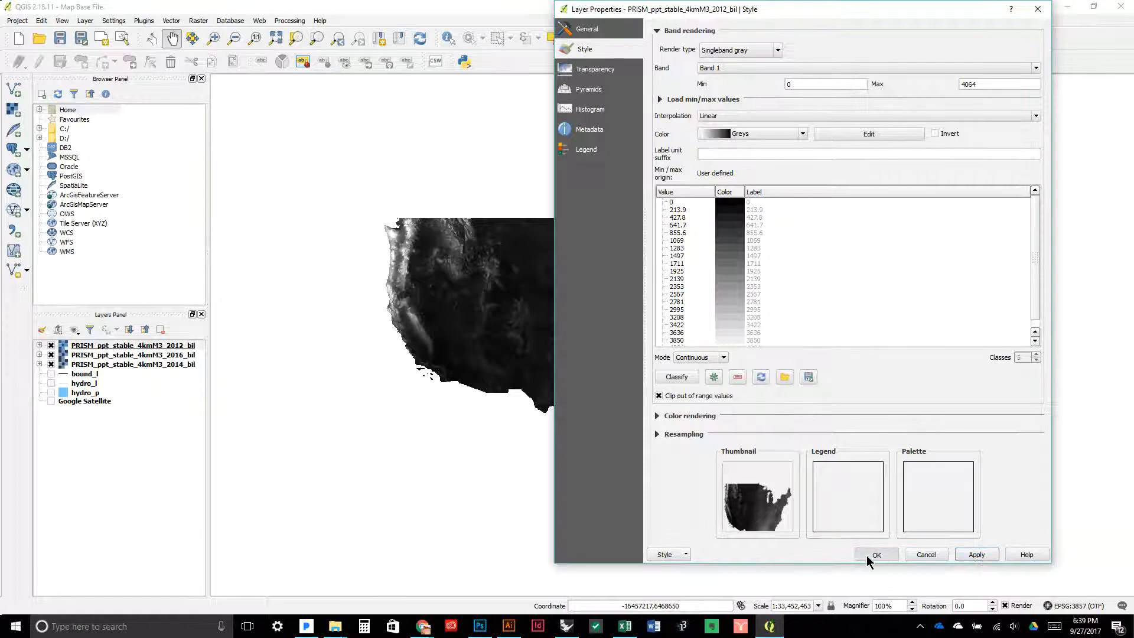
# Accept the 2012 raster's properties and toggle its visibility to compare it with the 2016 raster, leaving both visible
pyautogui.click(876, 554)
pyautogui.click(51, 346)
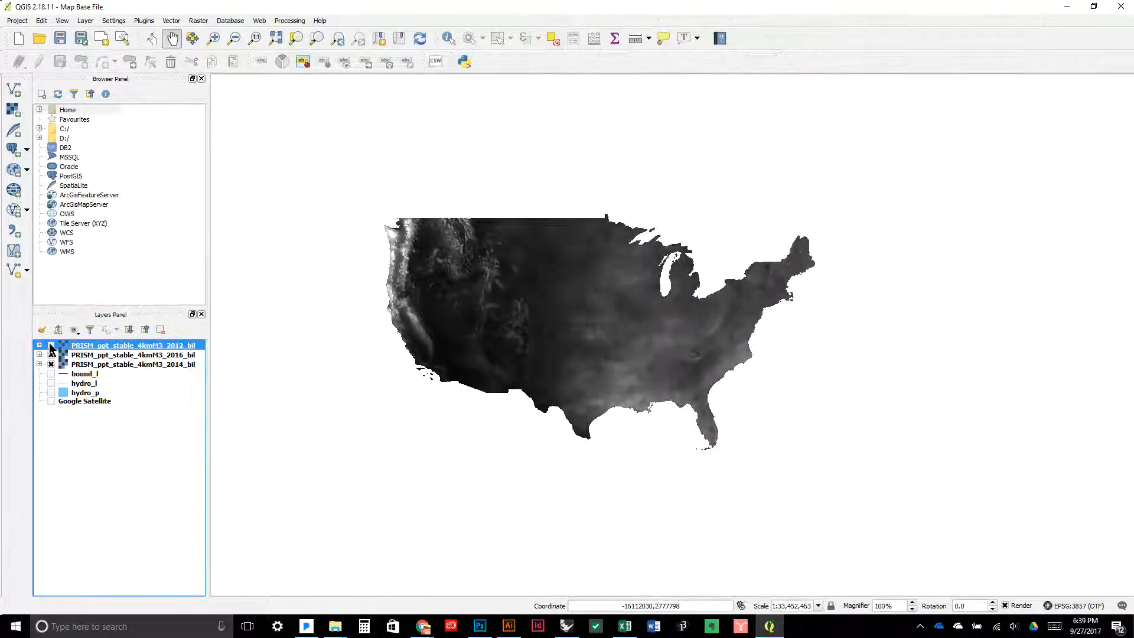
pyautogui.doubleClick(50, 345)
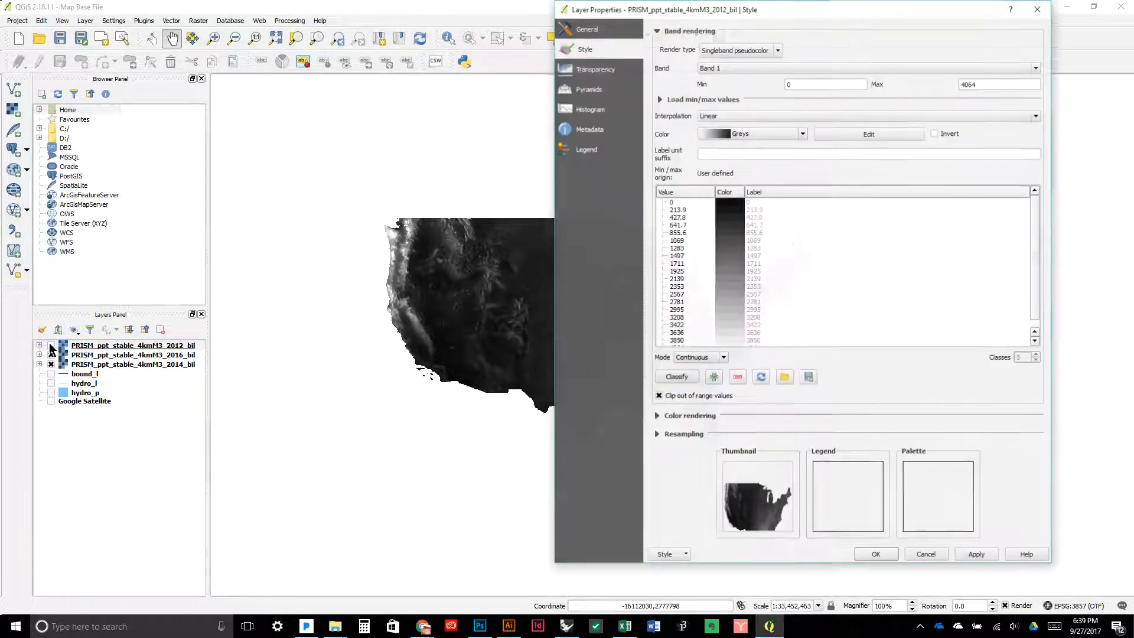
pyautogui.click(930, 554)
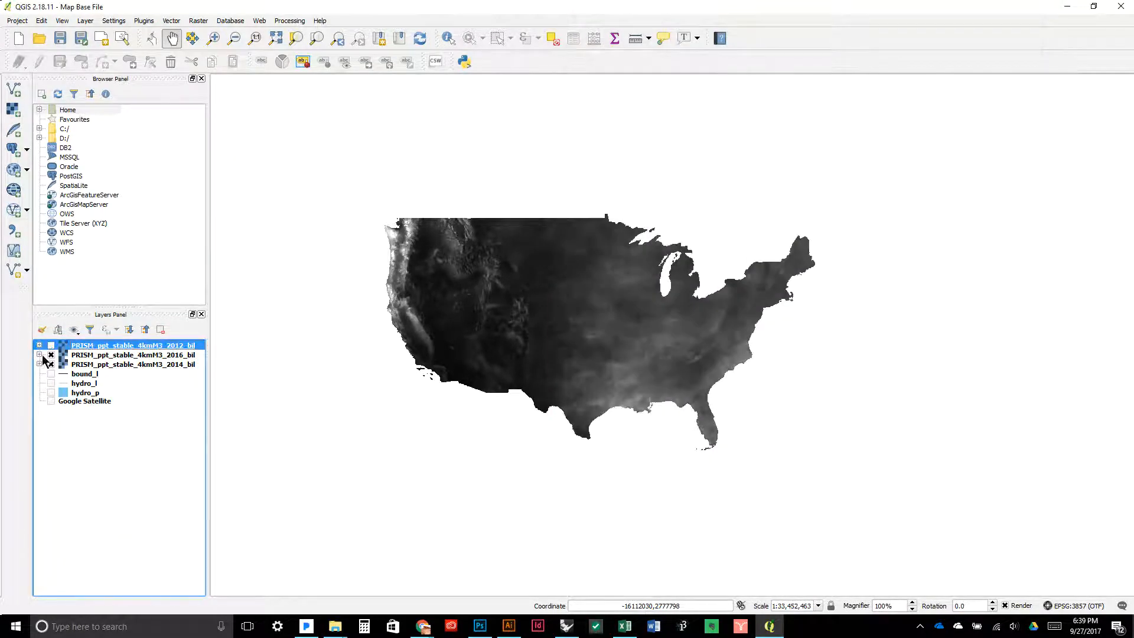
pyautogui.click(51, 346)
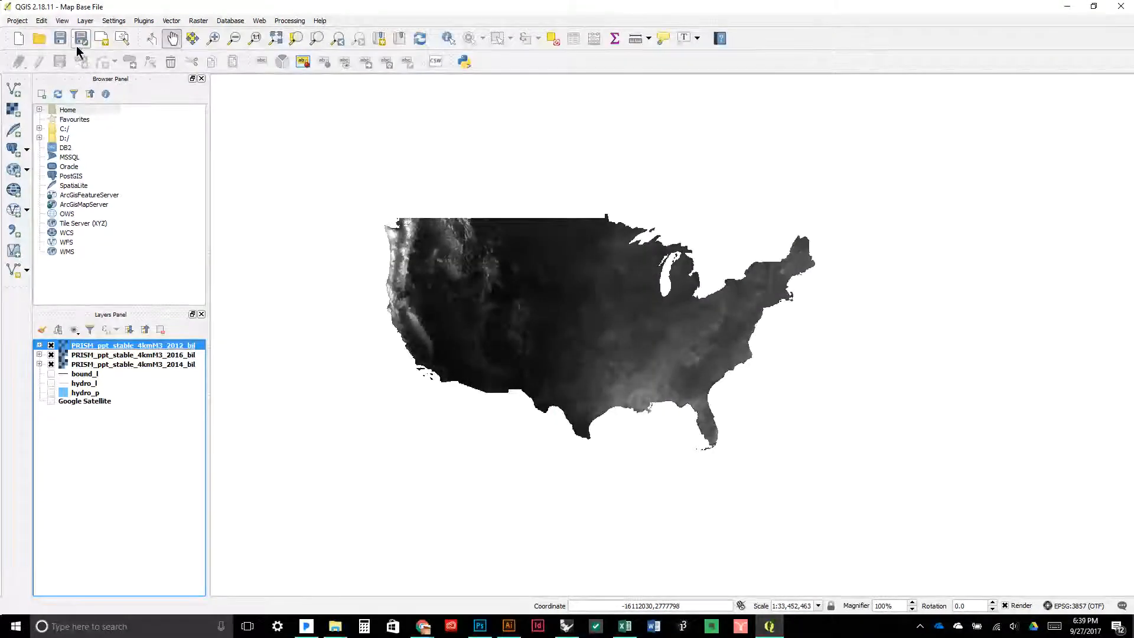
# Add the raster PRISM_ppt_stable_4kmM3_2010_bil.bil from the 2010 PRISM folder above the 2012 layer
pyautogui.click(13, 109)
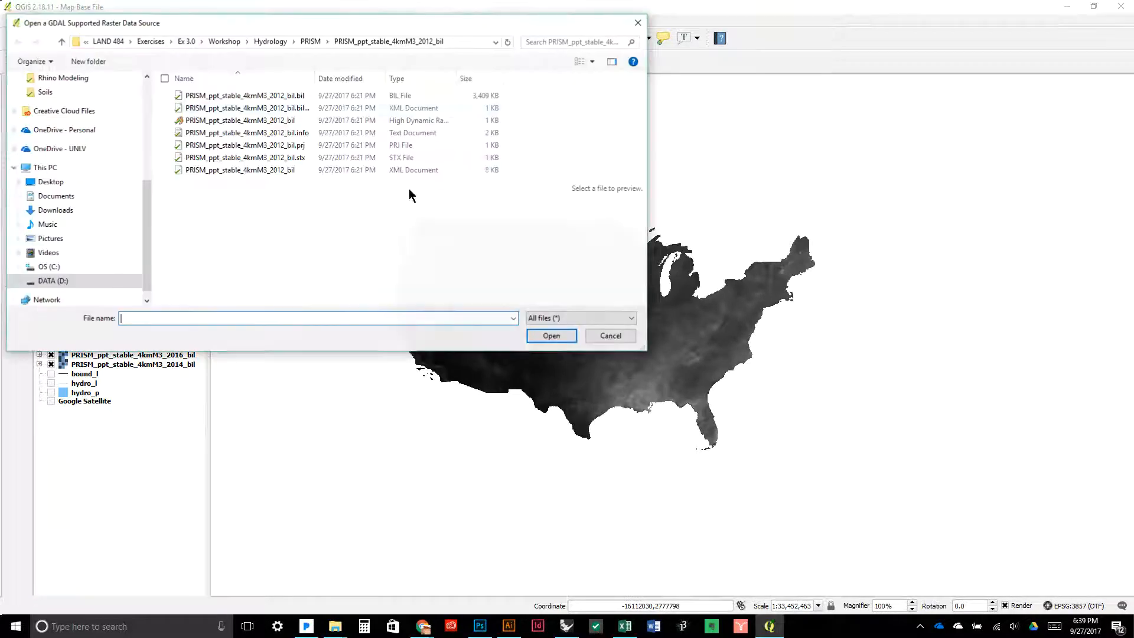
pyautogui.click(310, 41)
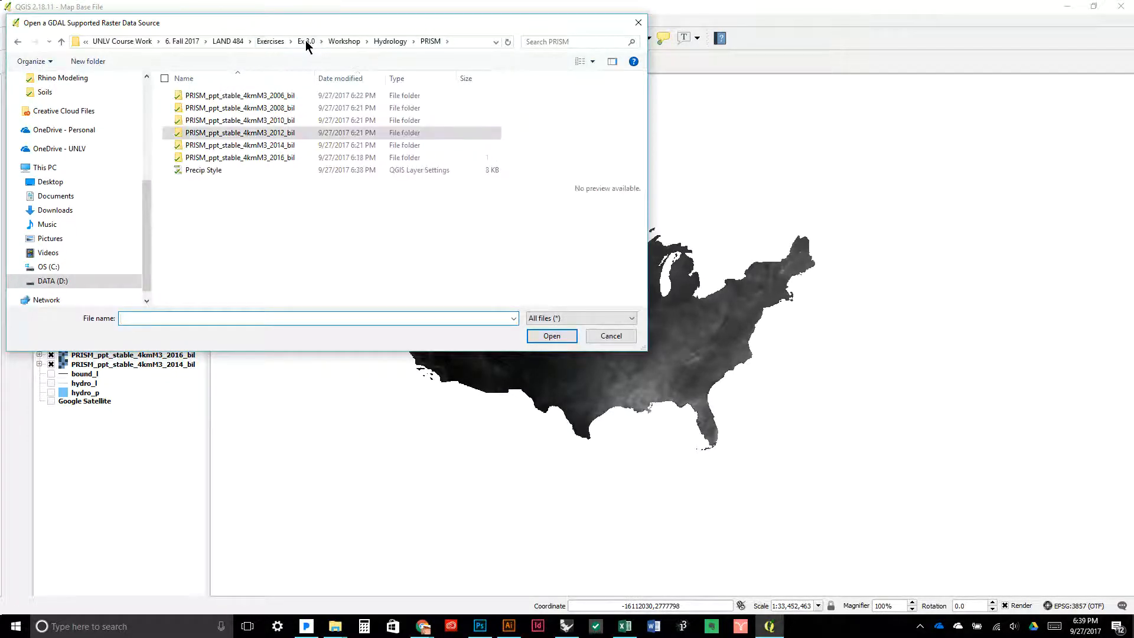
pyautogui.doubleClick(270, 121)
pyautogui.click(260, 95)
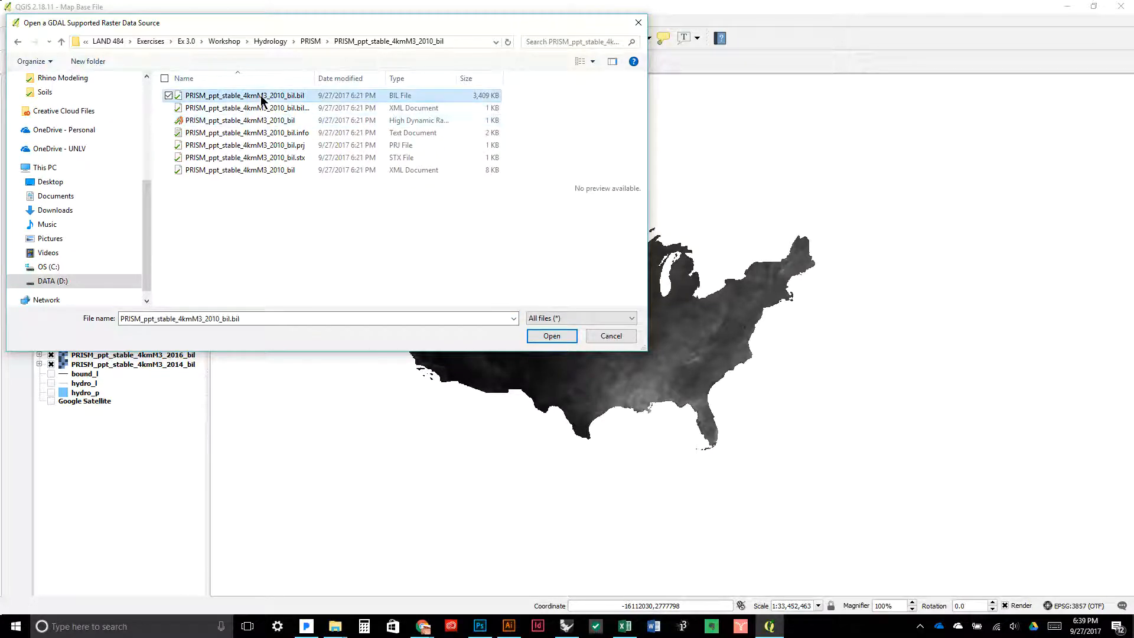
pyautogui.click(554, 336)
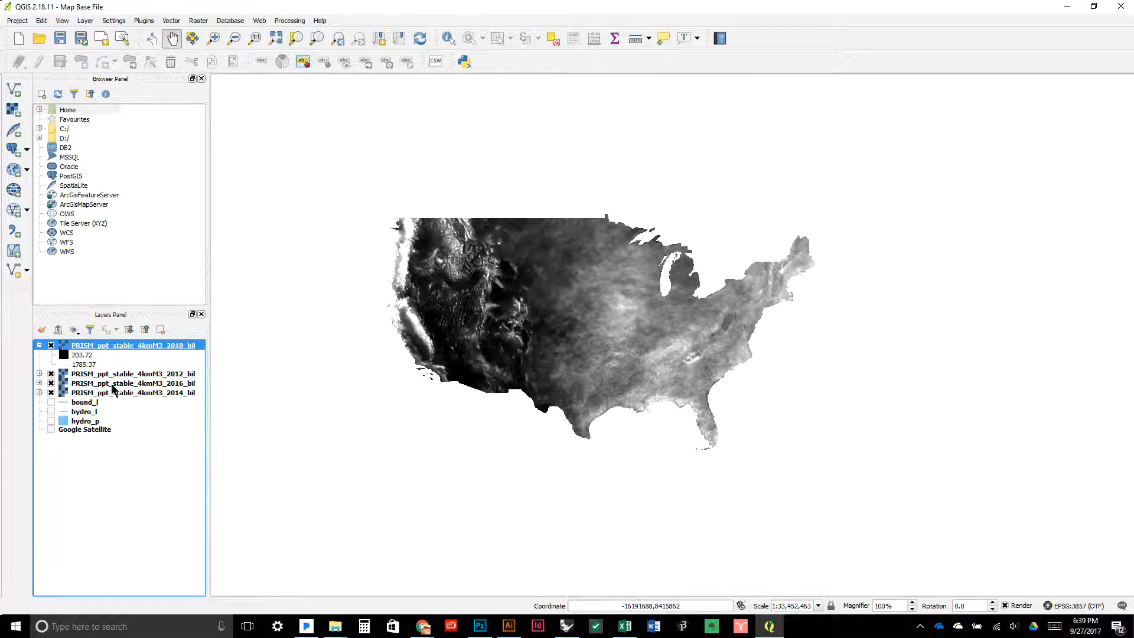
# Load the Precip Style file onto the 2010 raster and apply it
pyautogui.doubleClick(108, 345)
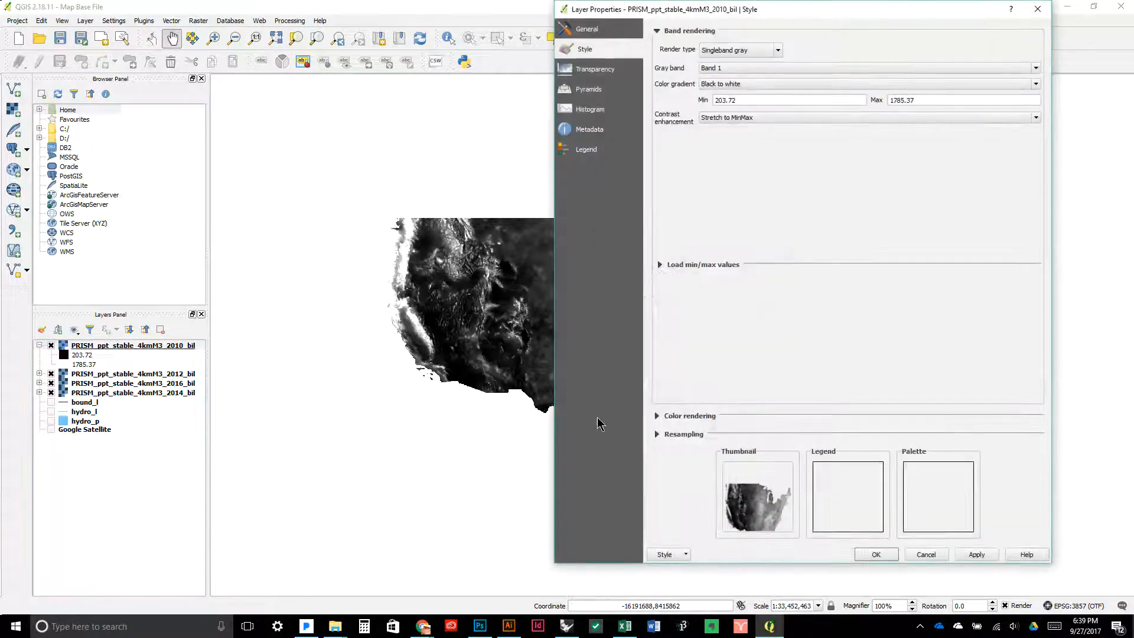
pyautogui.click(667, 555)
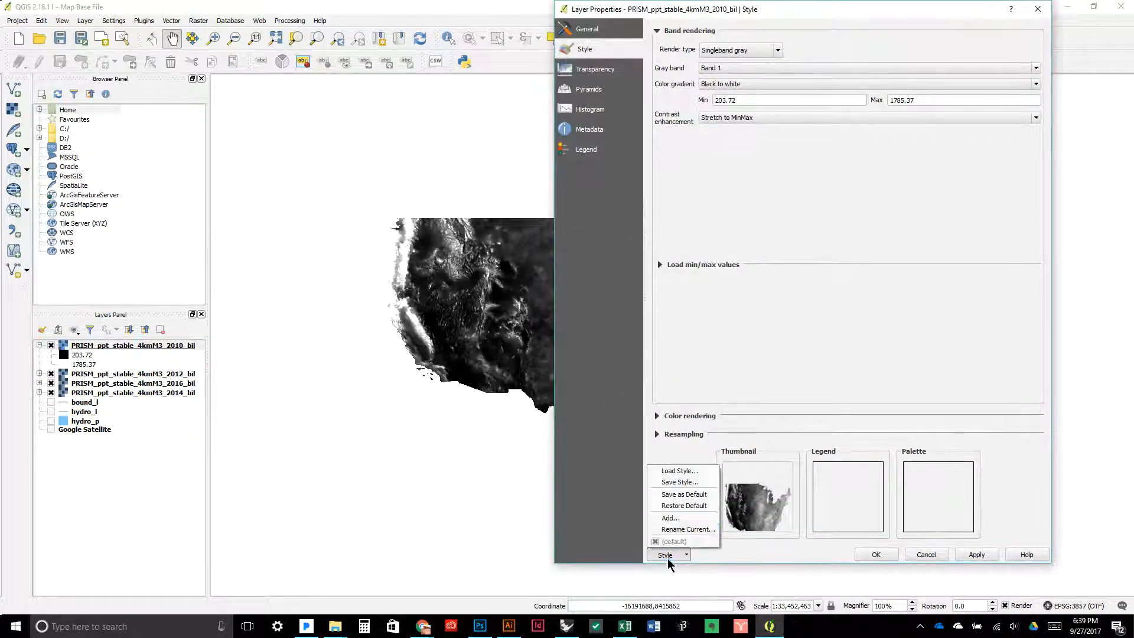
pyautogui.click(677, 471)
pyautogui.click(676, 175)
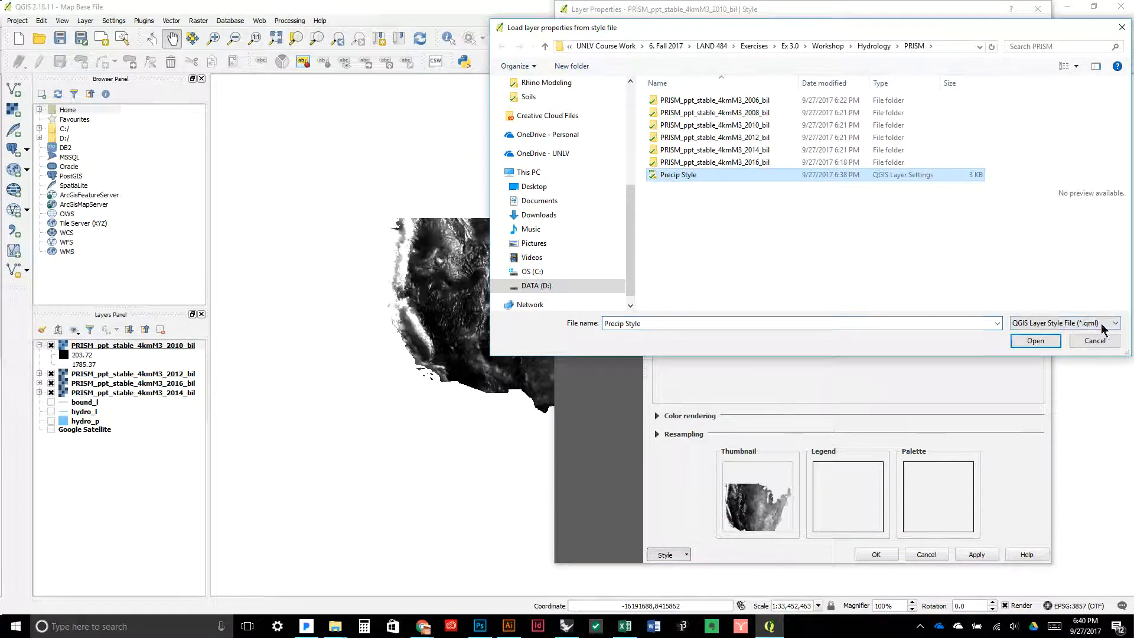
pyautogui.click(1036, 340)
pyautogui.click(976, 555)
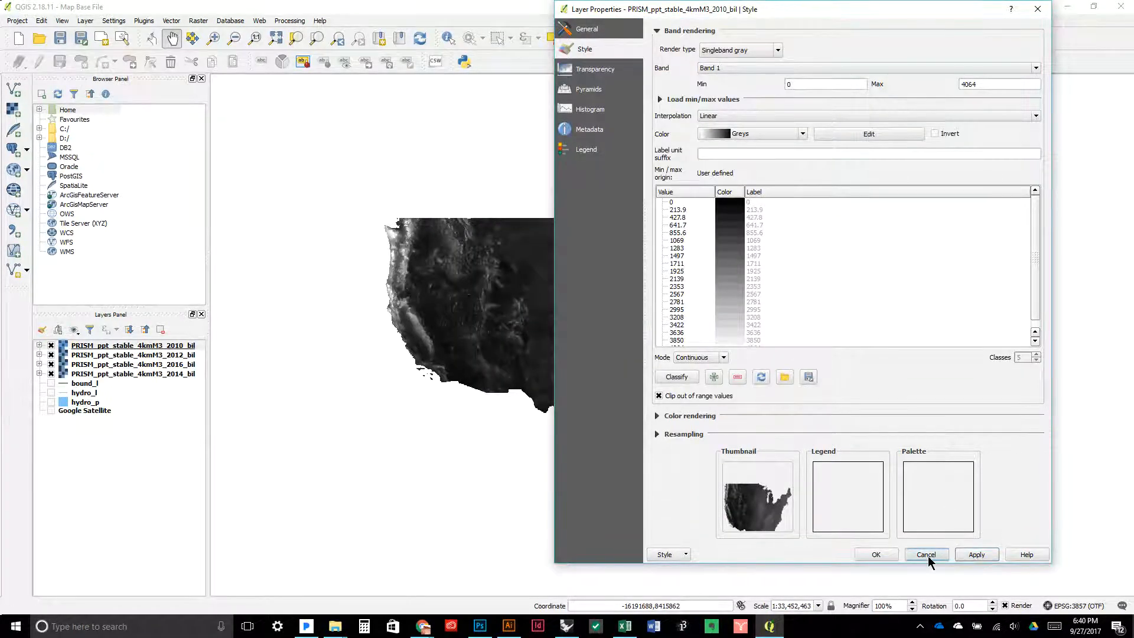
# Accept the 2010 layer's style and add the raster PRISM_ppt_stable_4kmM3_2008_bil.bil from its PRISM folder
pyautogui.click(877, 554)
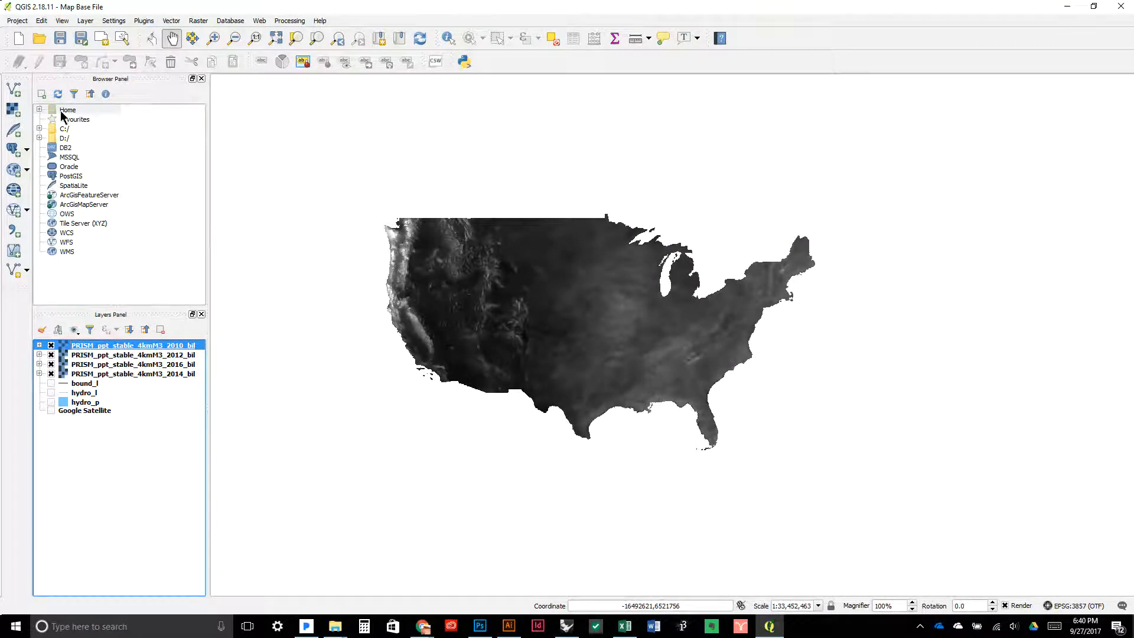
pyautogui.click(12, 109)
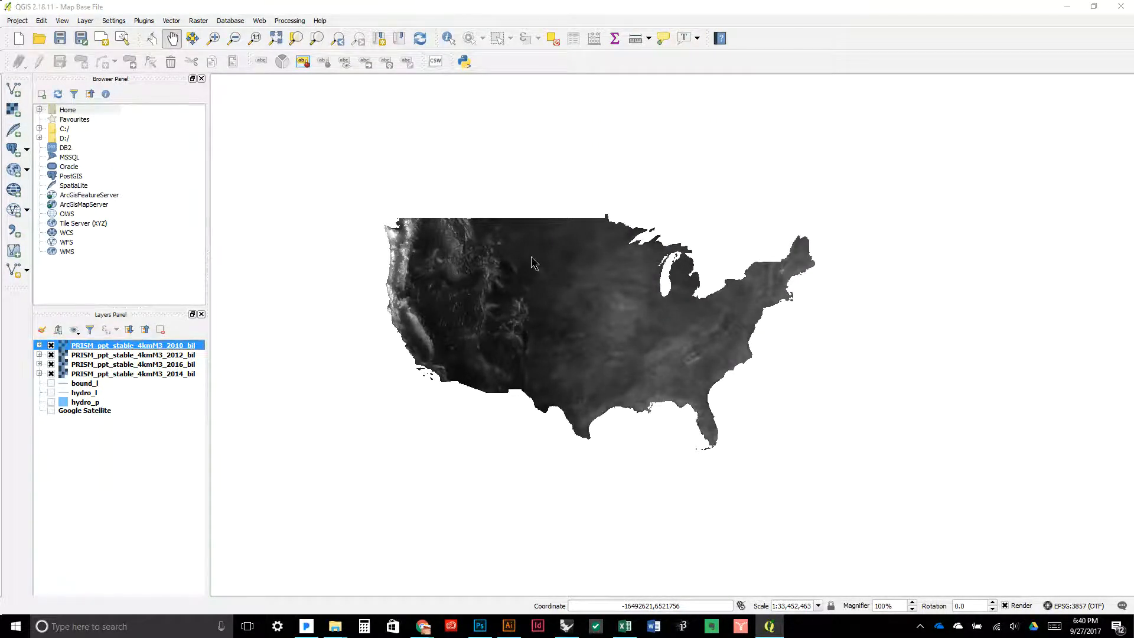
pyautogui.click(314, 42)
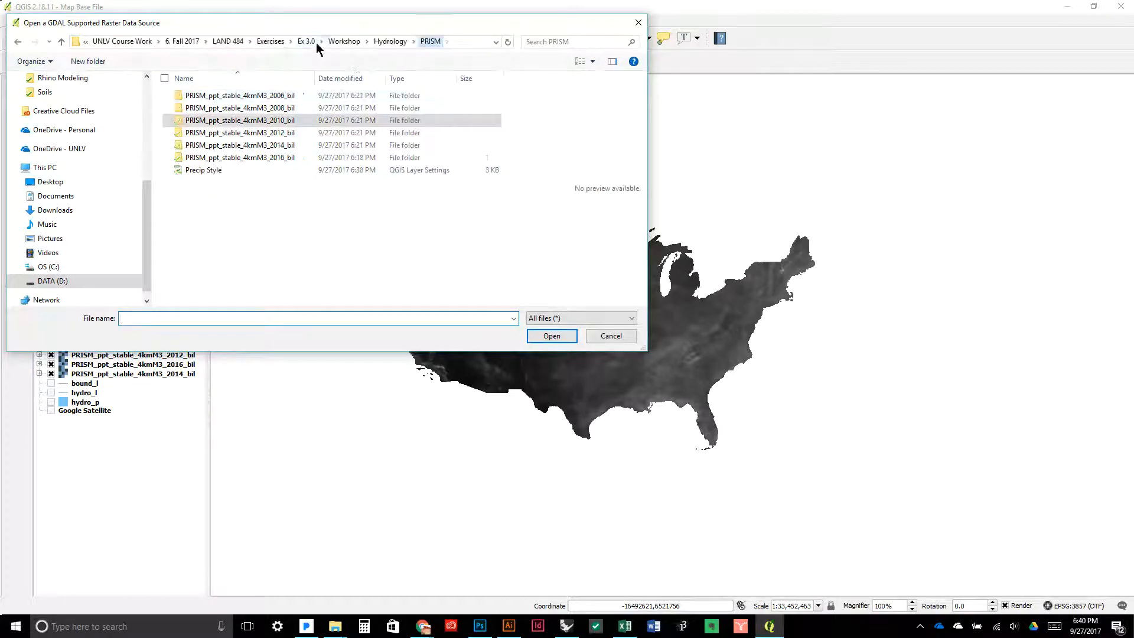
pyautogui.doubleClick(240, 109)
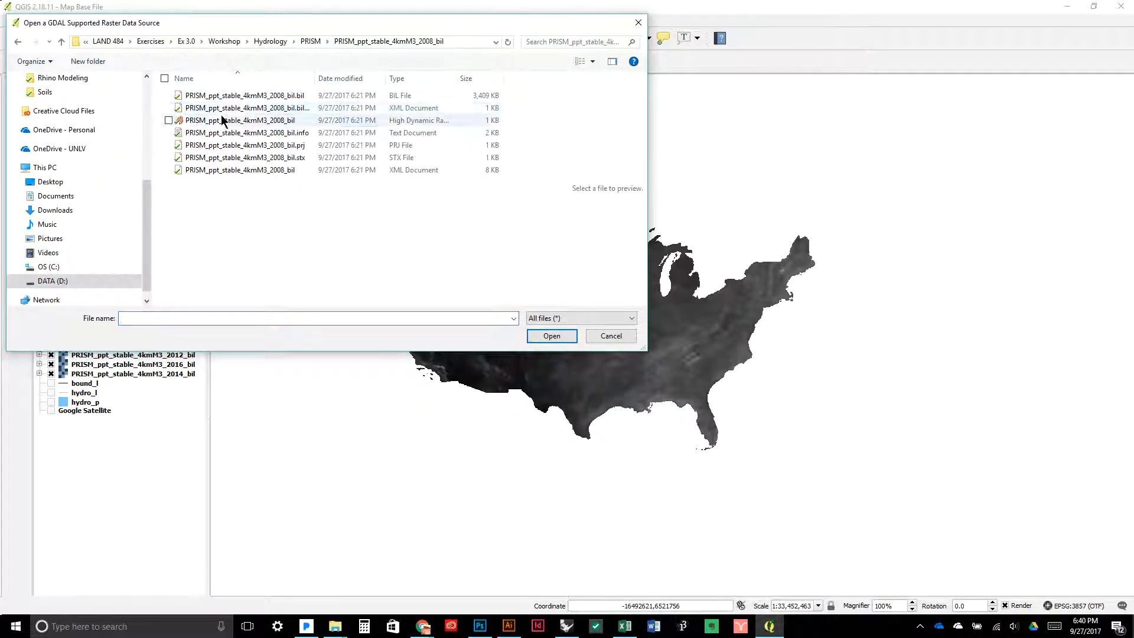
pyautogui.click(242, 97)
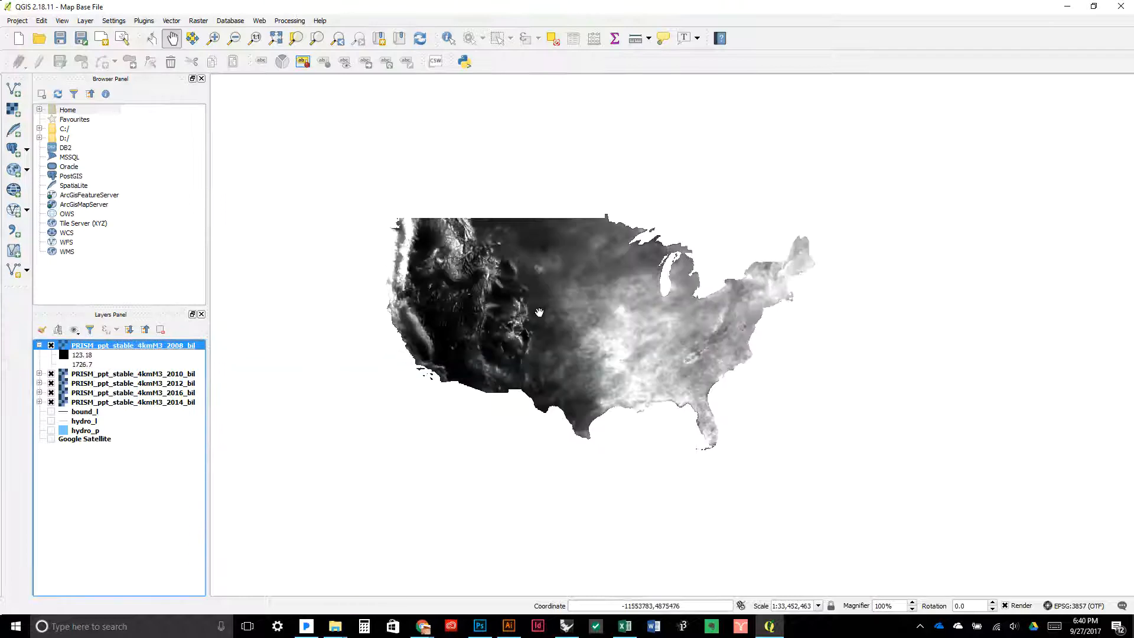
# Load the saved Precip Style file onto the PRISM 2008 layer and apply it
pyautogui.doubleClick(129, 348)
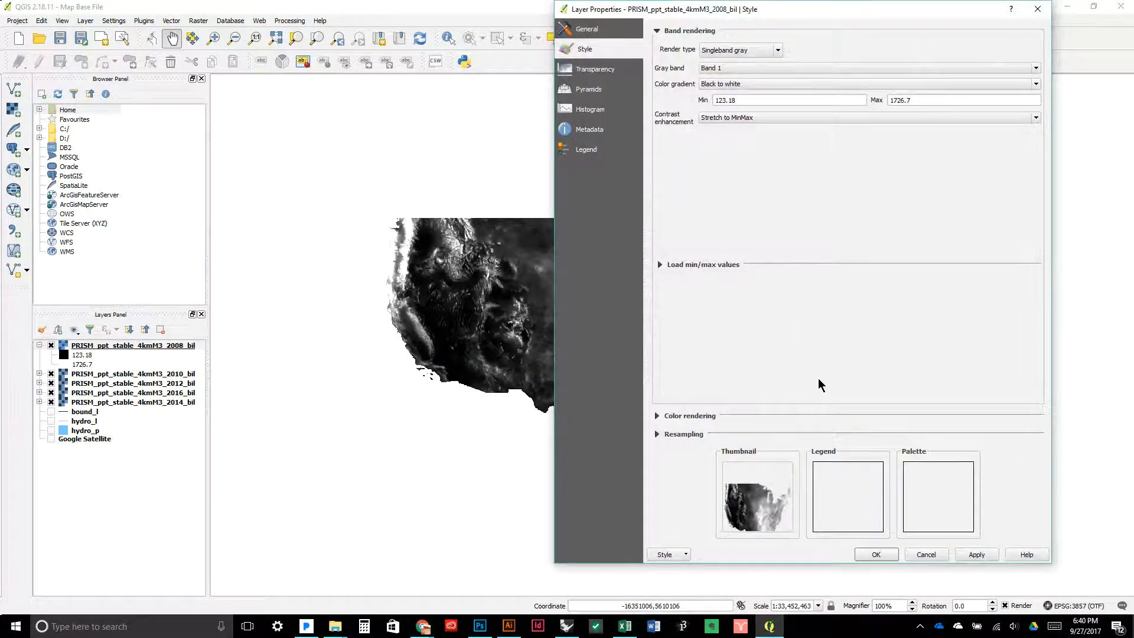
pyautogui.click(739, 51)
pyautogui.click(738, 51)
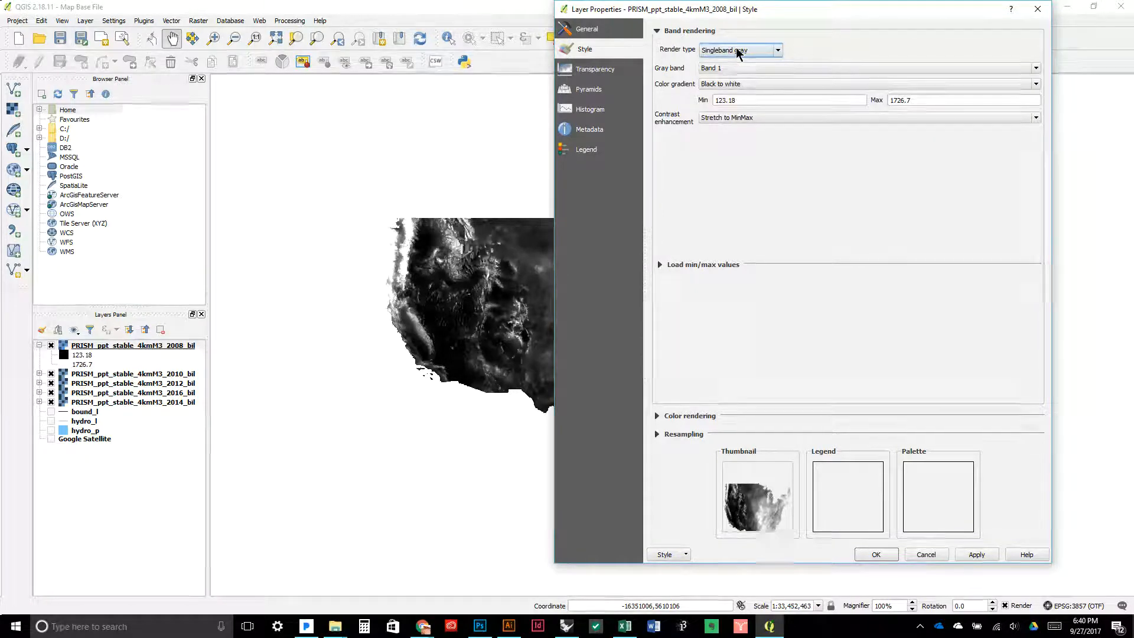
pyautogui.click(666, 554)
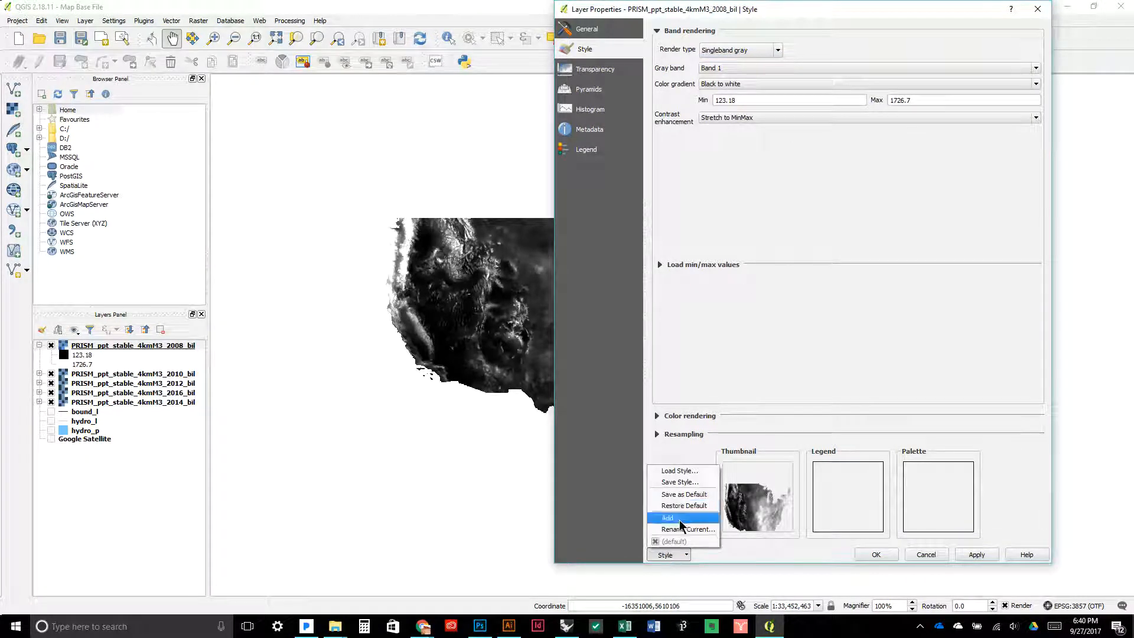
pyautogui.click(678, 474)
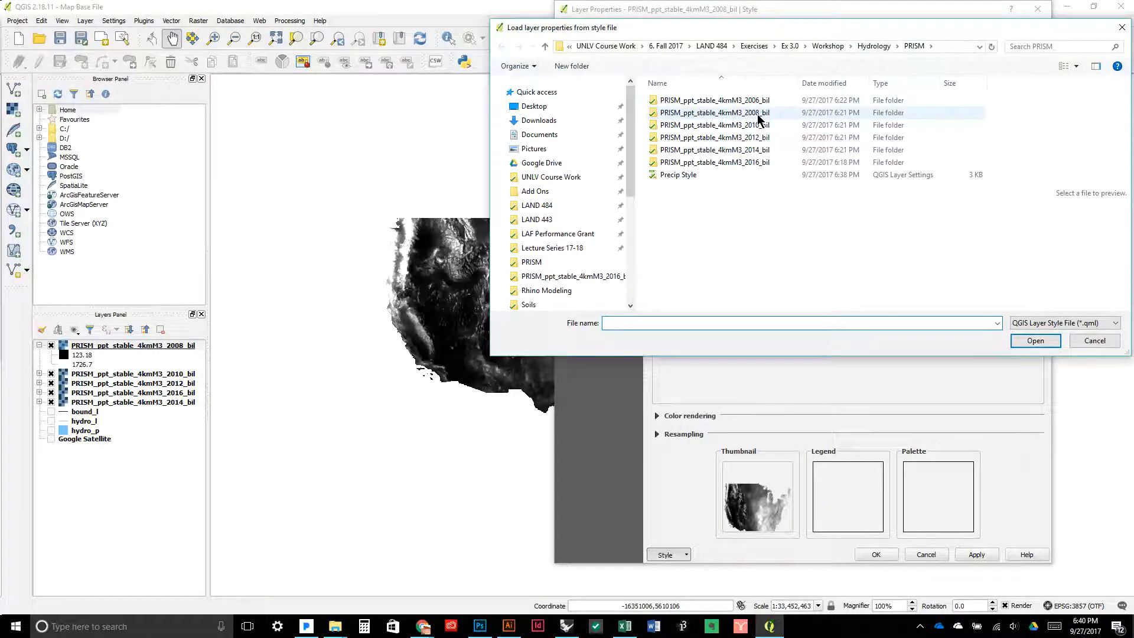
pyautogui.click(678, 175)
pyautogui.click(1038, 340)
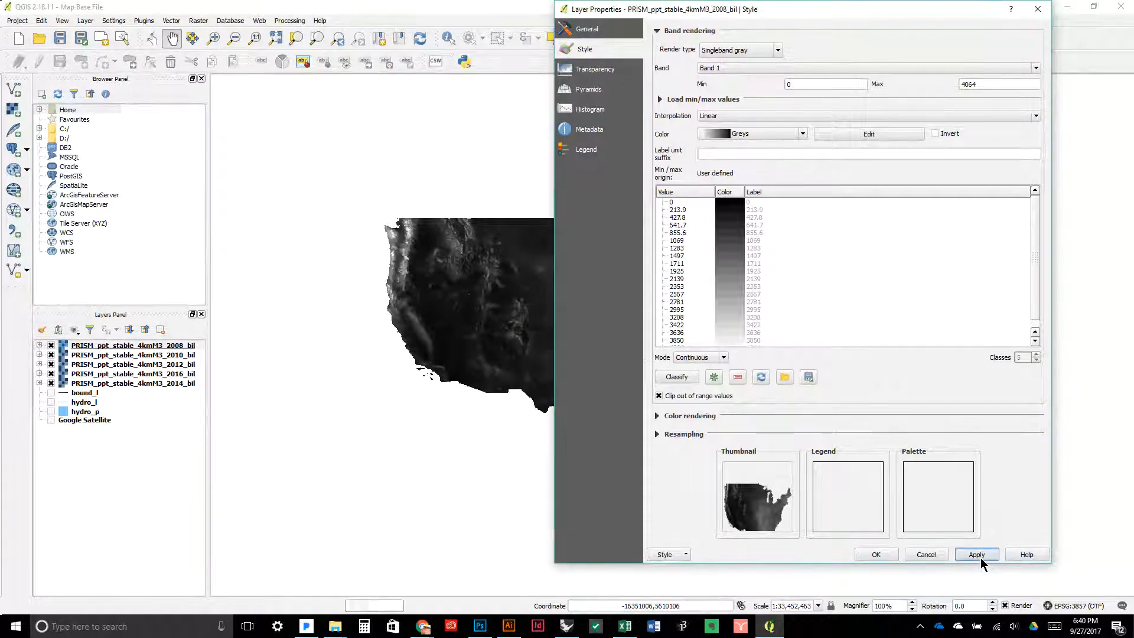
pyautogui.click(875, 555)
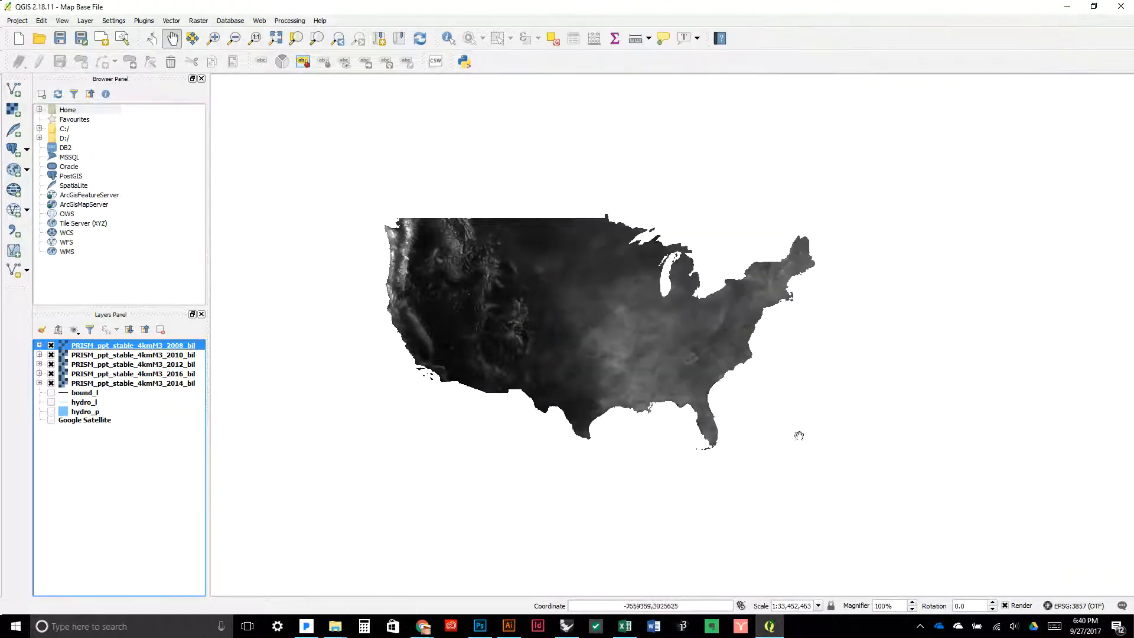
# Toggle the visibility of the 2008 and 2010 PRISM layers to compare the precipitation maps
pyautogui.click(51, 345)
pyautogui.click(51, 355)
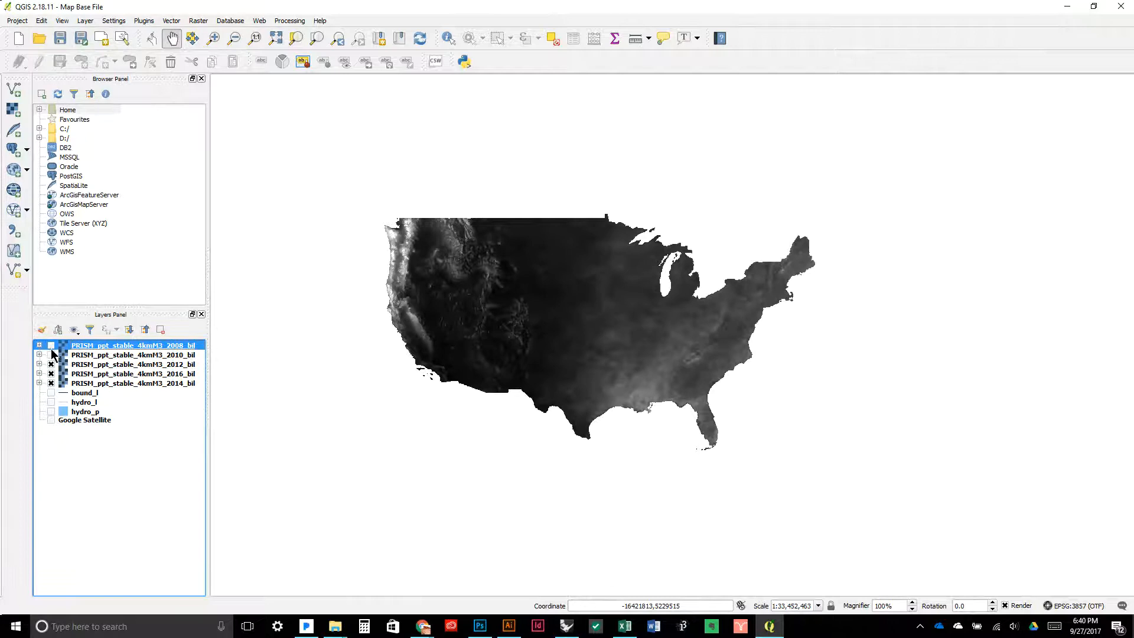
pyautogui.click(51, 346)
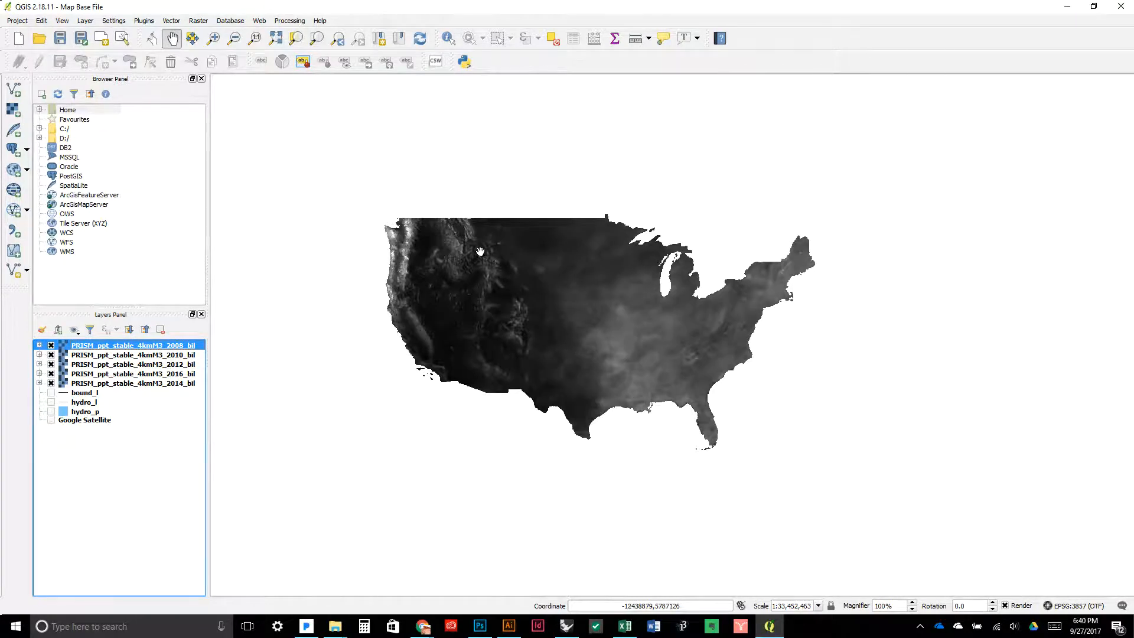
# Open the Eco Process 1 composition, refresh its map and shift the map content to frame the western US
pyautogui.moveTo(480, 251); pyautogui.dragTo(522, 273)
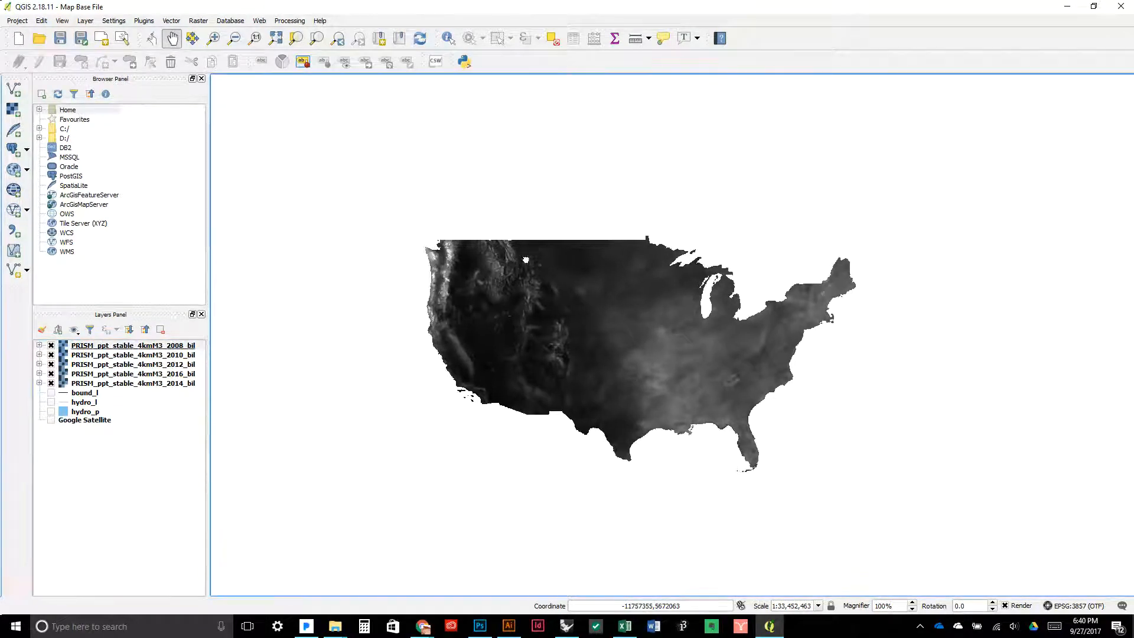
pyautogui.click(117, 38)
pyautogui.click(466, 384)
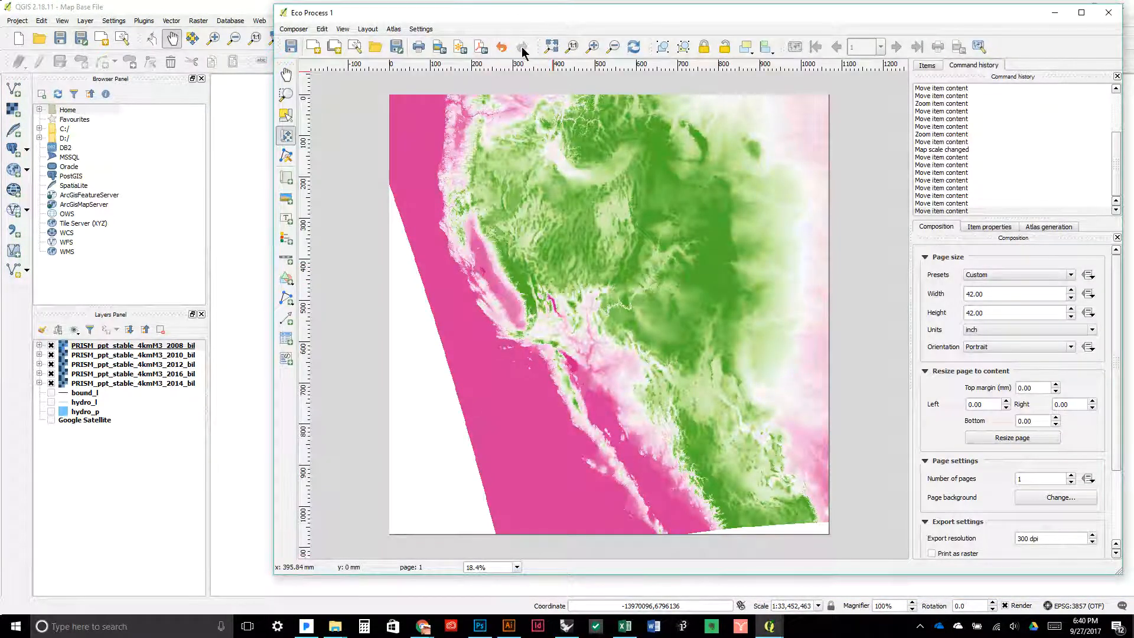
pyautogui.click(632, 48)
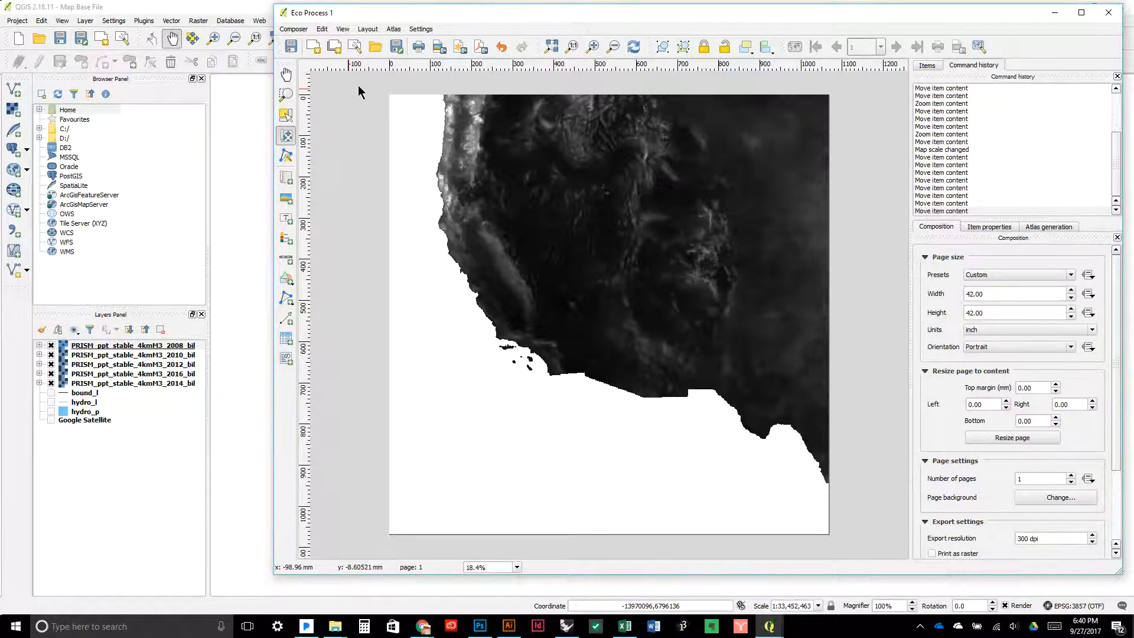
pyautogui.moveTo(620, 180); pyautogui.dragTo(669, 249)
pyautogui.moveTo(673, 302); pyautogui.dragTo(667, 296)
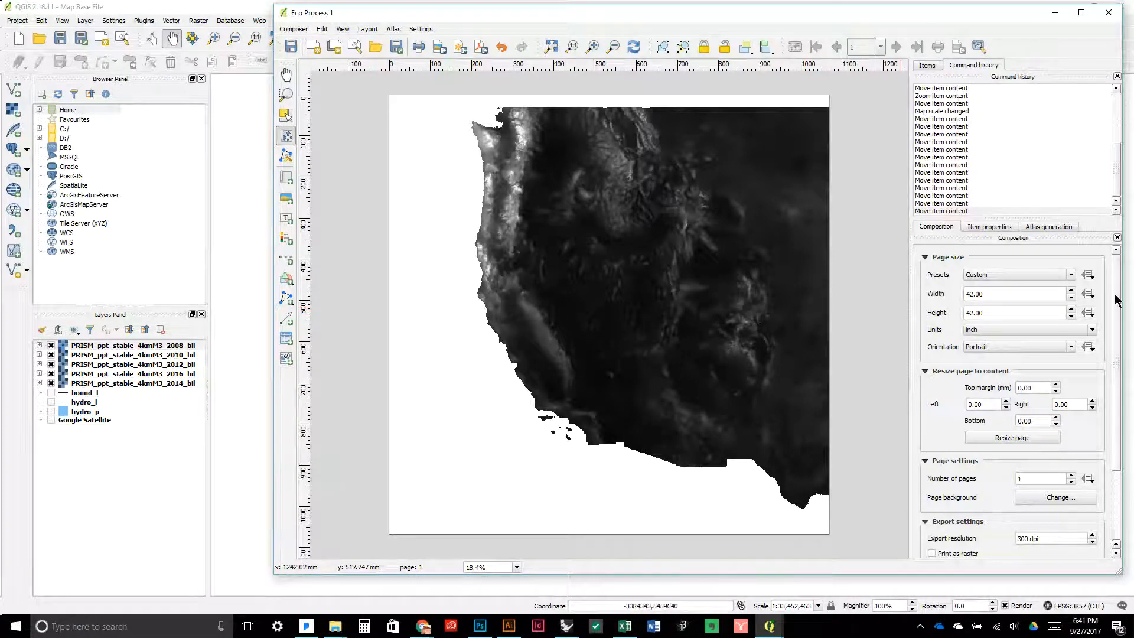
# Check the simple fill colour of the composition's page background and accept it
pyautogui.scroll(-2, 1118, 329)
pyautogui.moveTo(1117, 328)
pyautogui.mouseDown()
pyautogui.moveTo(1113, 366)
pyautogui.moveTo(1115, 306)
pyautogui.mouseUp()
pyautogui.scroll(-3, 1114, 356)
pyautogui.scroll(-3, 1115, 357)
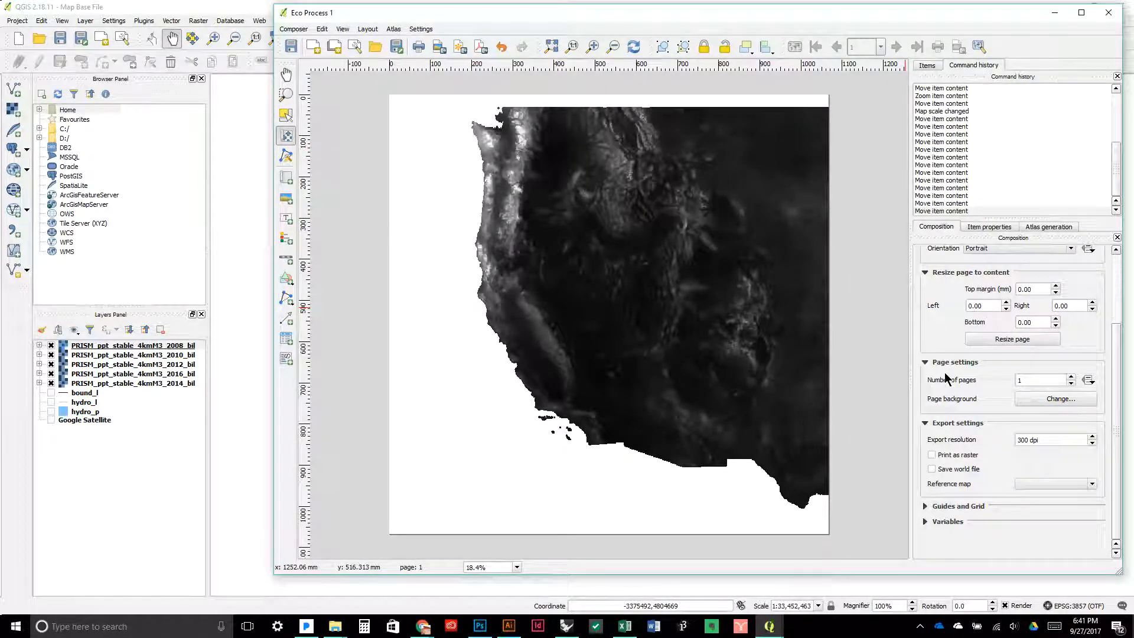
pyautogui.click(1043, 399)
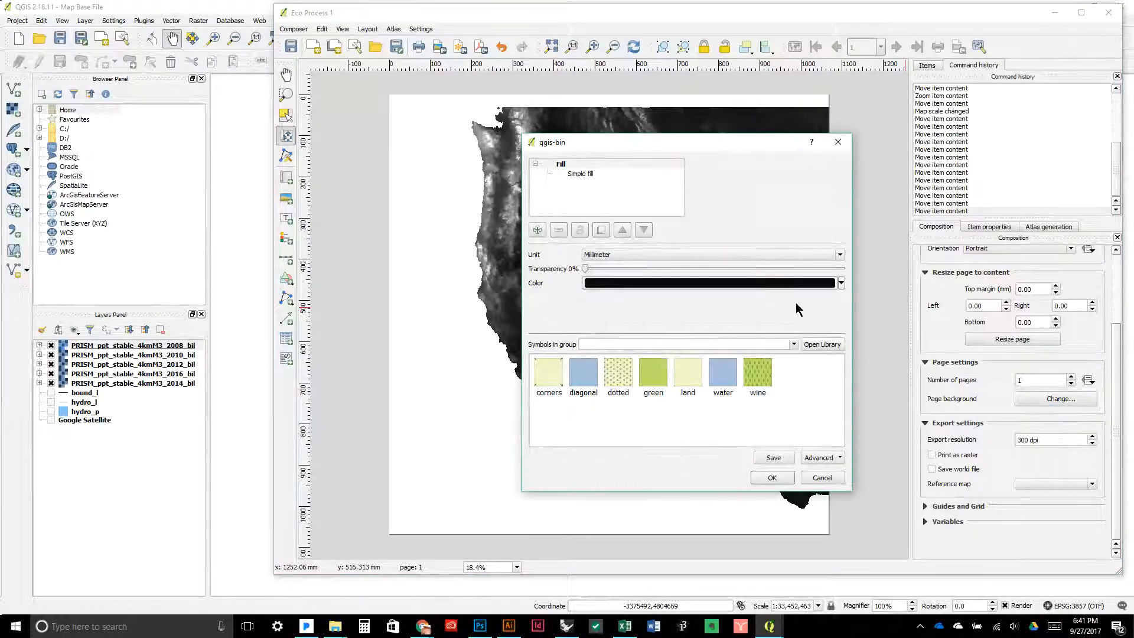
pyautogui.click(559, 172)
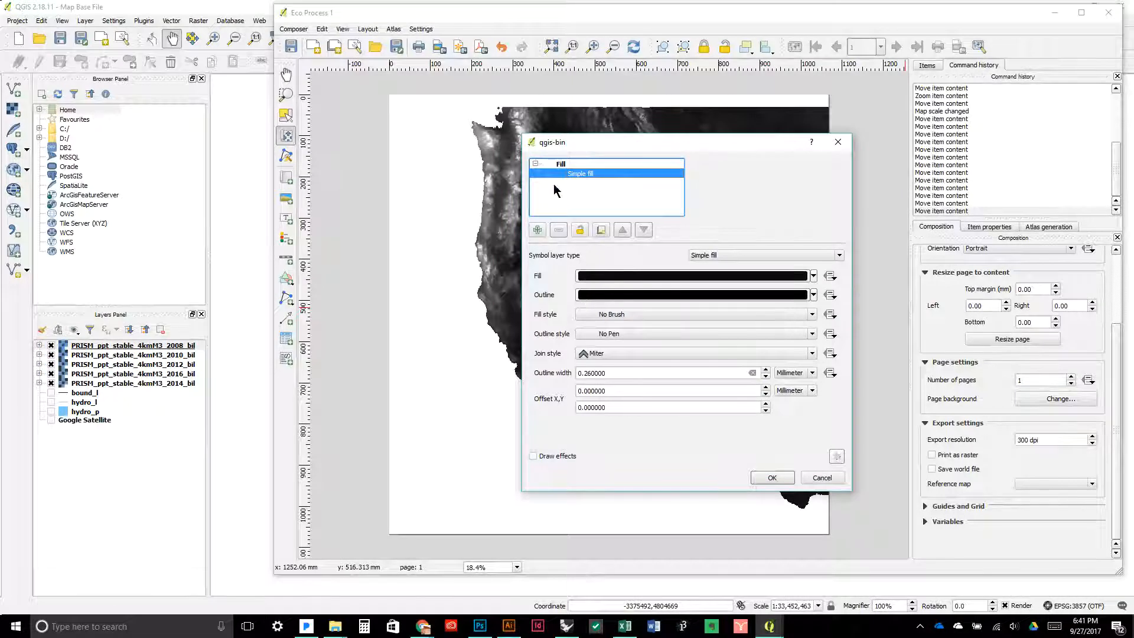
pyautogui.click(614, 276)
pyautogui.click(747, 470)
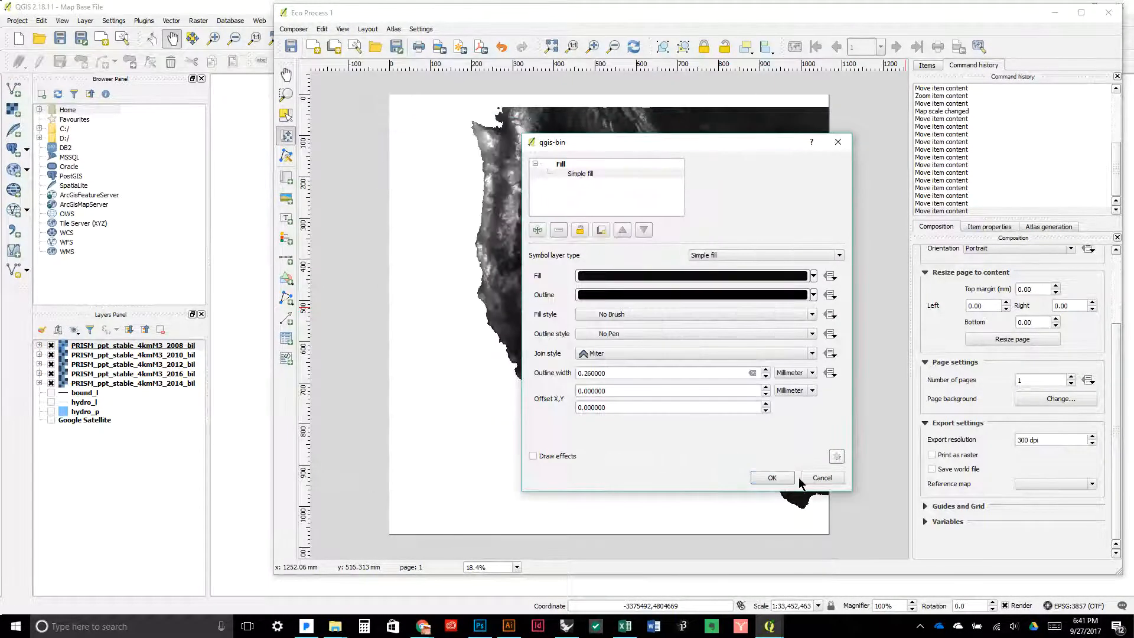
pyautogui.click(772, 477)
# Check the map's item properties and reconfirm black (#000000) as the page background colour
pyautogui.click(993, 227)
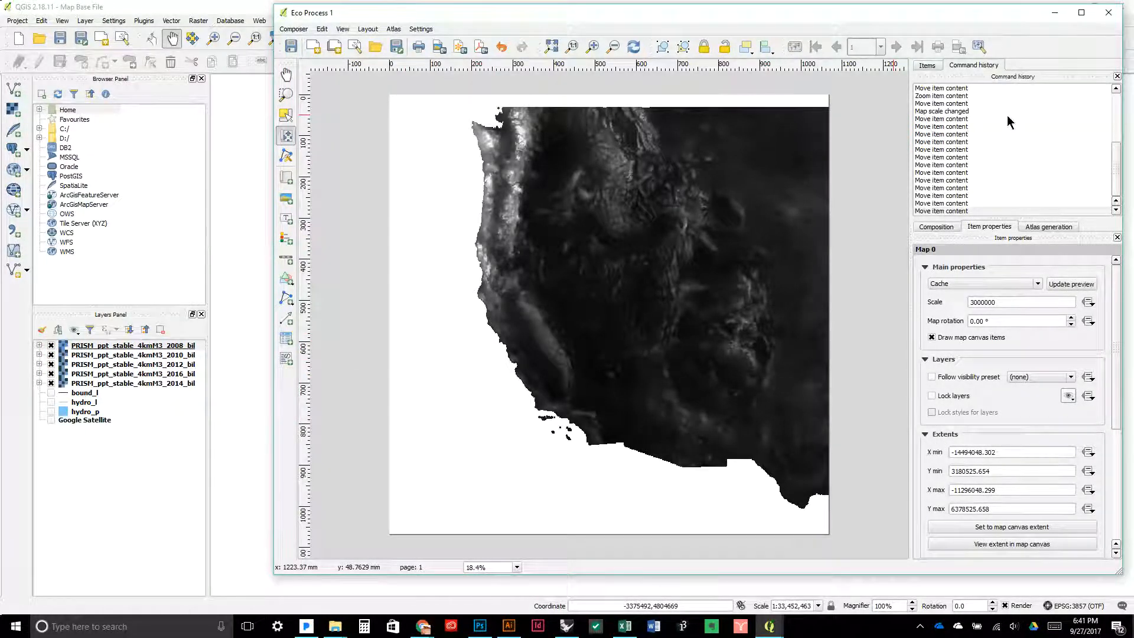
pyautogui.click(935, 228)
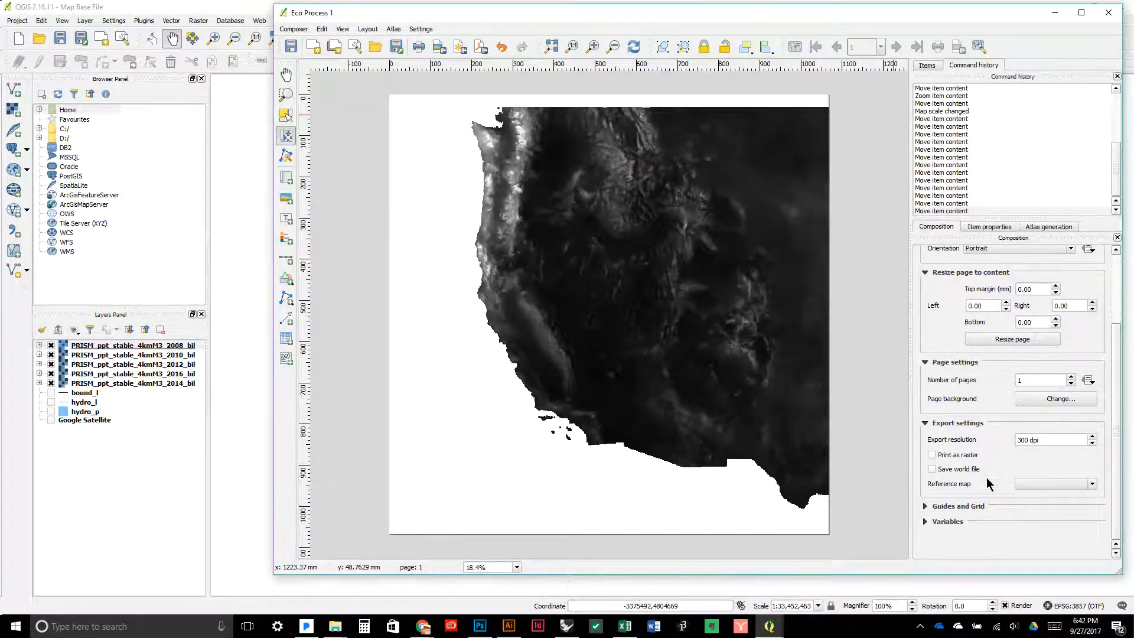
pyautogui.click(1031, 404)
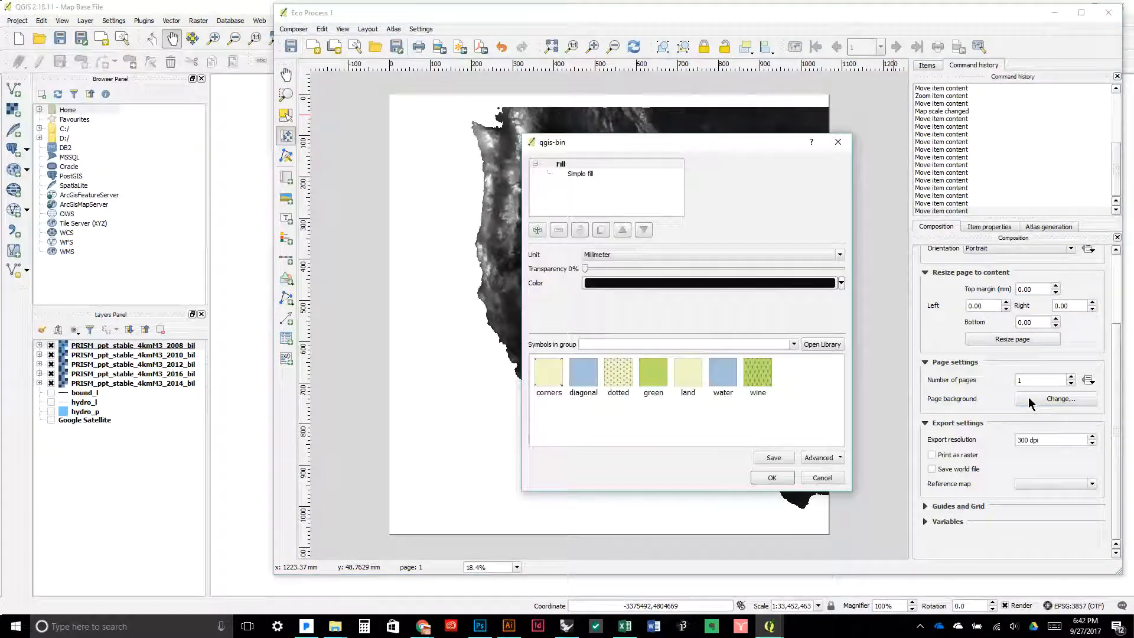
pyautogui.click(616, 282)
pyautogui.click(441, 192)
pyautogui.moveTo(443, 196); pyautogui.dragTo(423, 164)
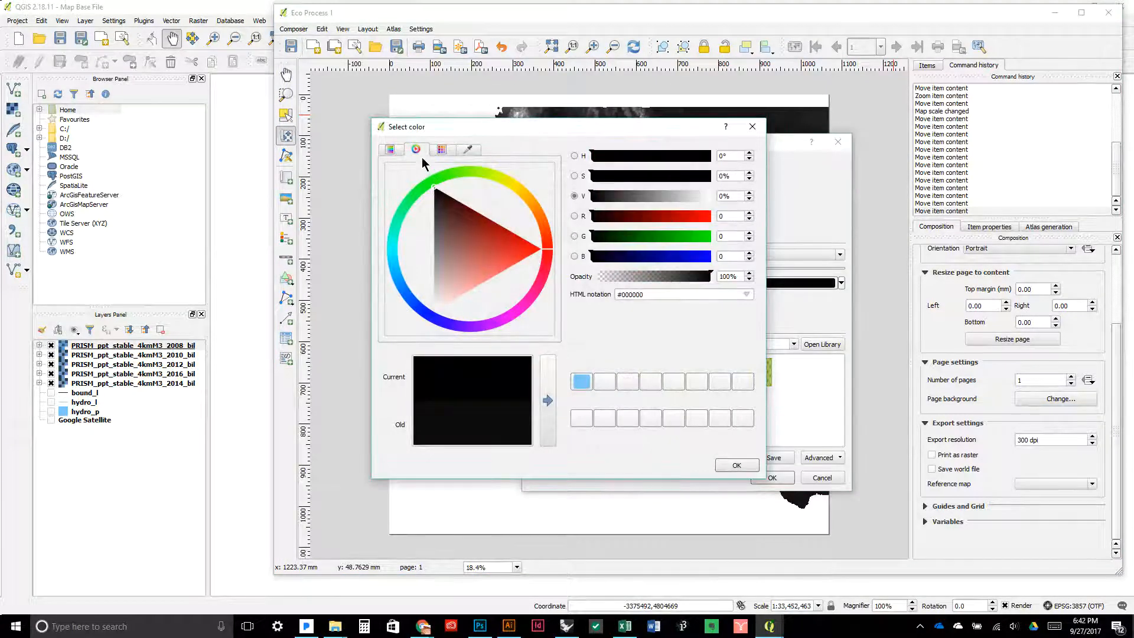
pyautogui.click(747, 463)
pyautogui.click(761, 477)
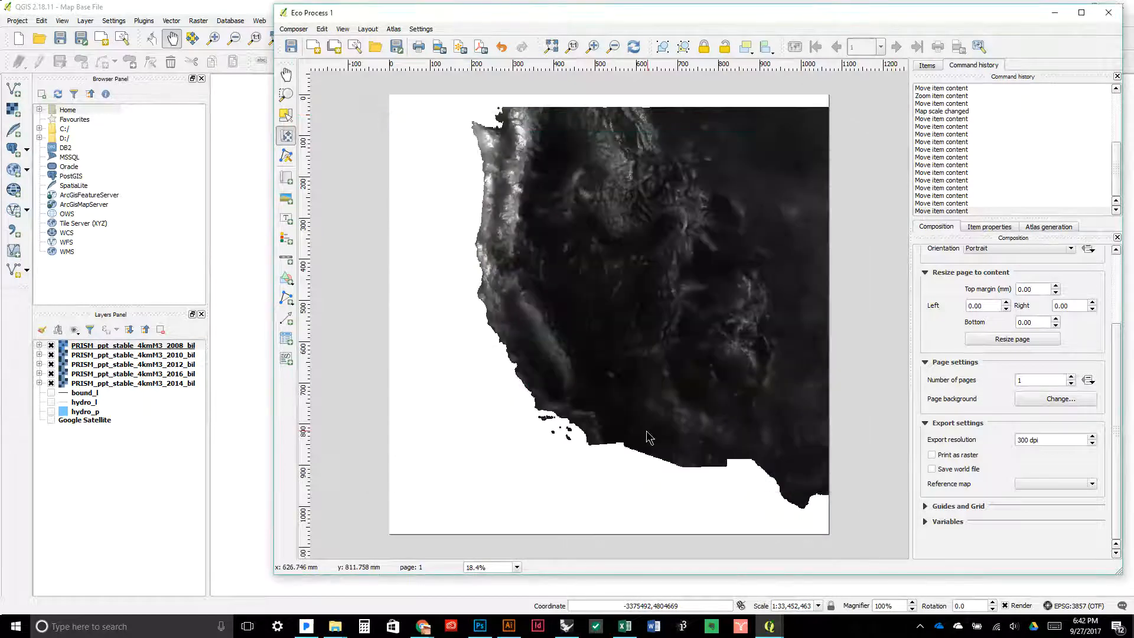
# Hide all five PRISM precipitation layers in the main map
pyautogui.click(51, 346)
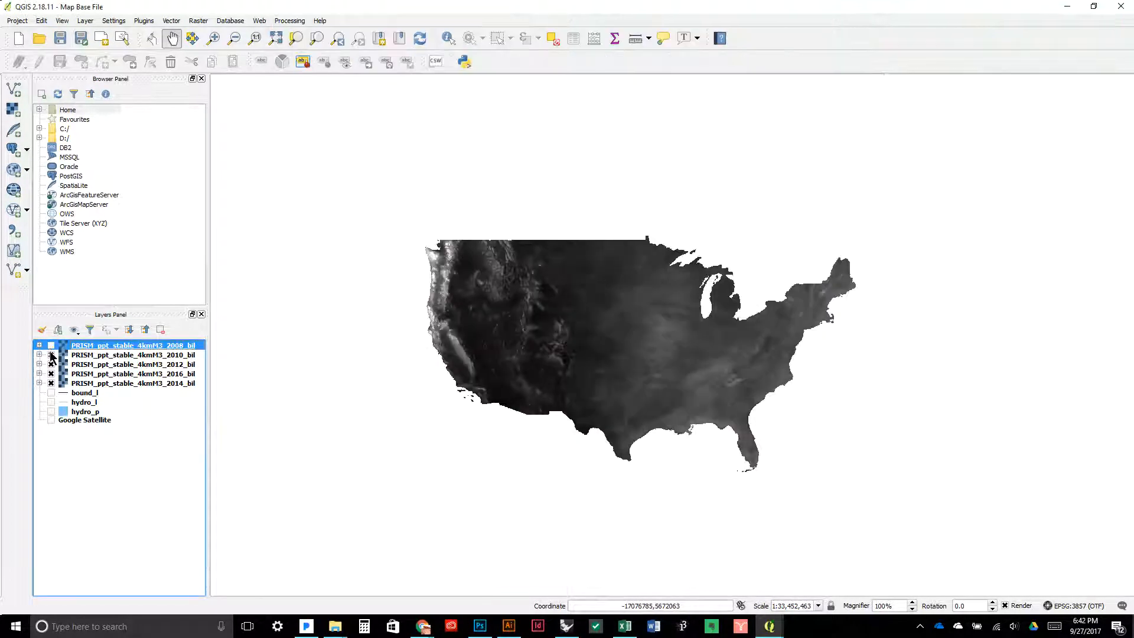
pyautogui.click(51, 354)
pyautogui.click(51, 364)
pyautogui.click(51, 373)
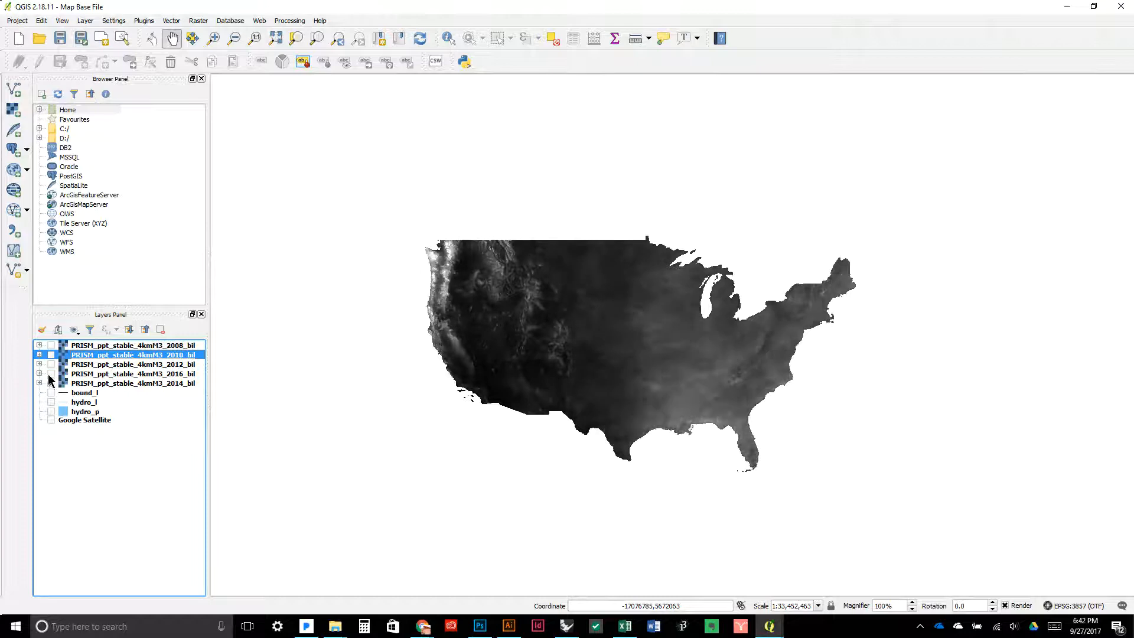
pyautogui.click(50, 382)
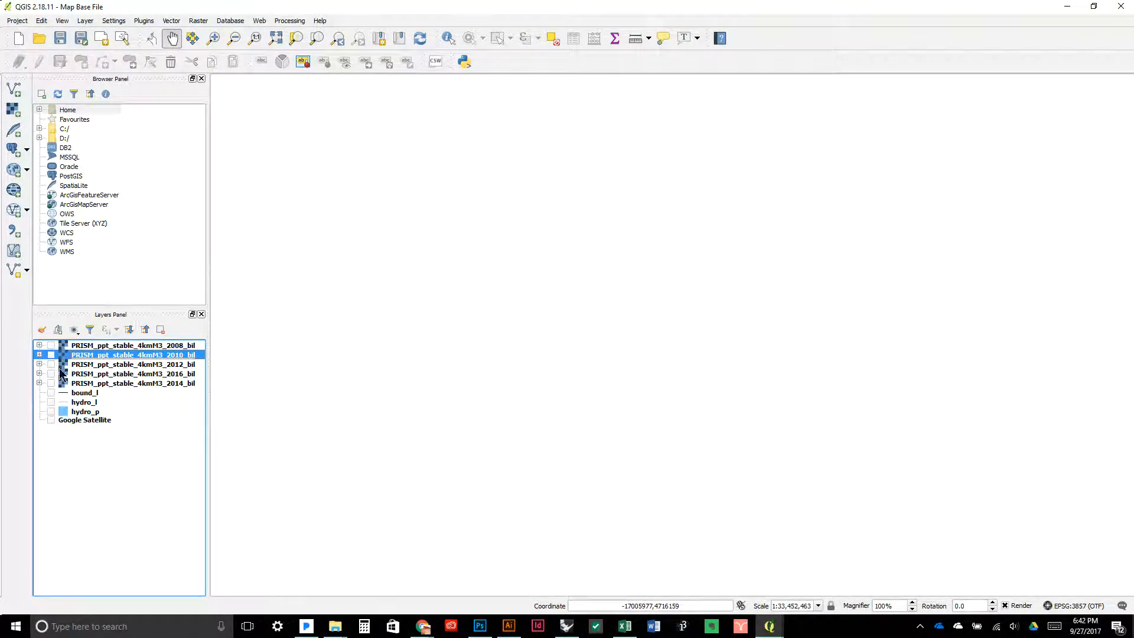
# Show the Google Satellite layer with the PRISM 2014 layer over it
pyautogui.click(47, 421)
pyautogui.click(48, 421)
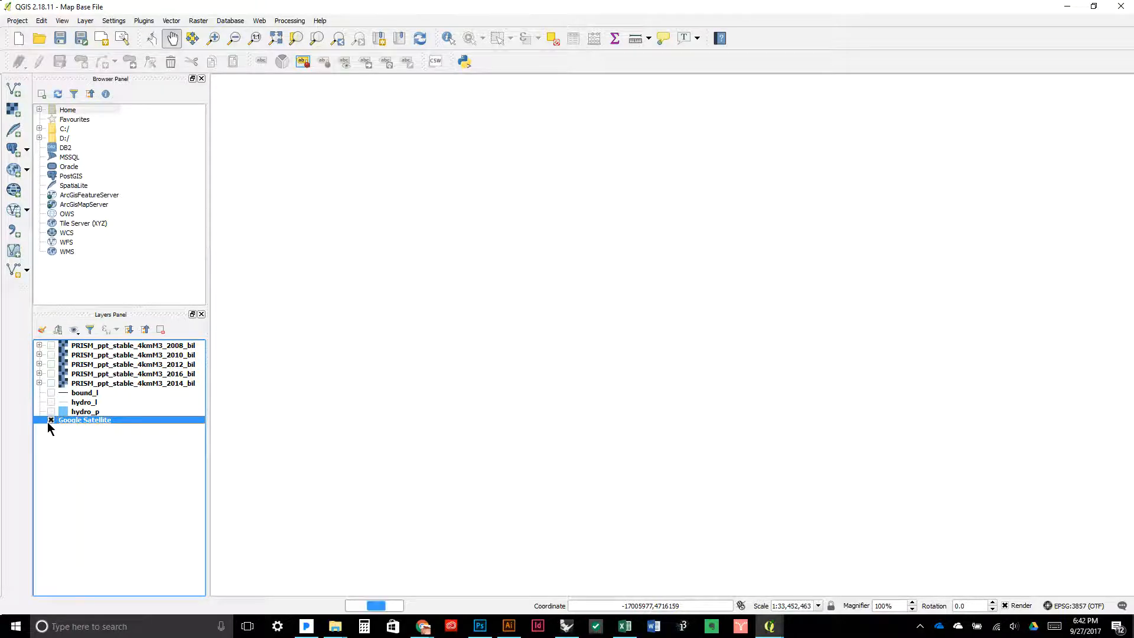
pyautogui.click(51, 383)
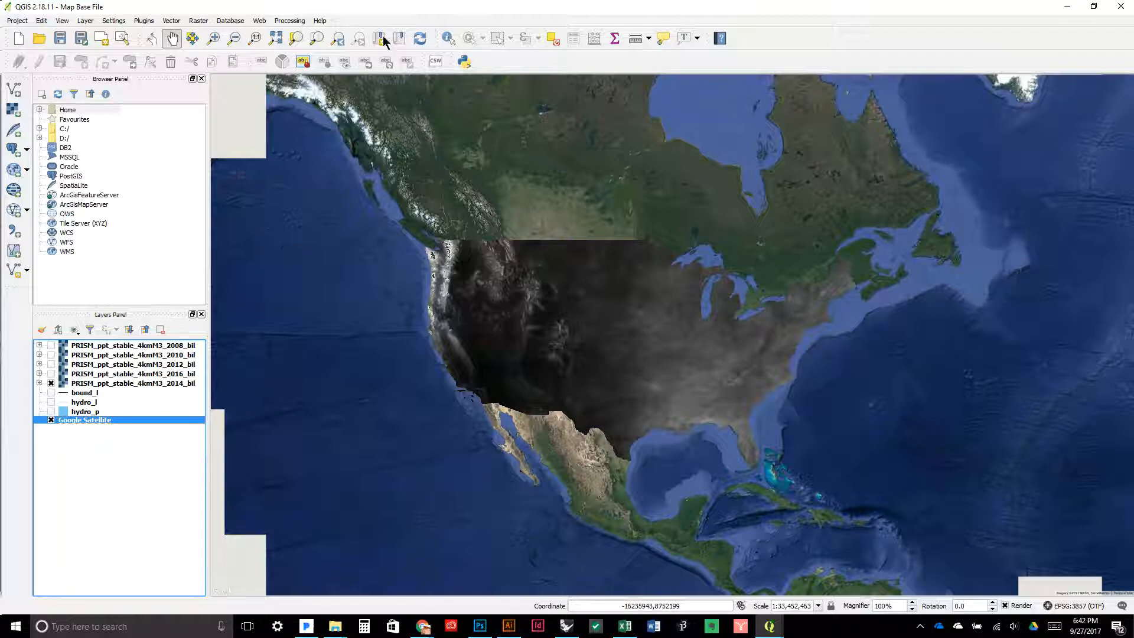
# Reopen the Eco Process 1 composition to refresh its map with the satellite base, and return to the main map window
pyautogui.click(122, 40)
pyautogui.click(480, 232)
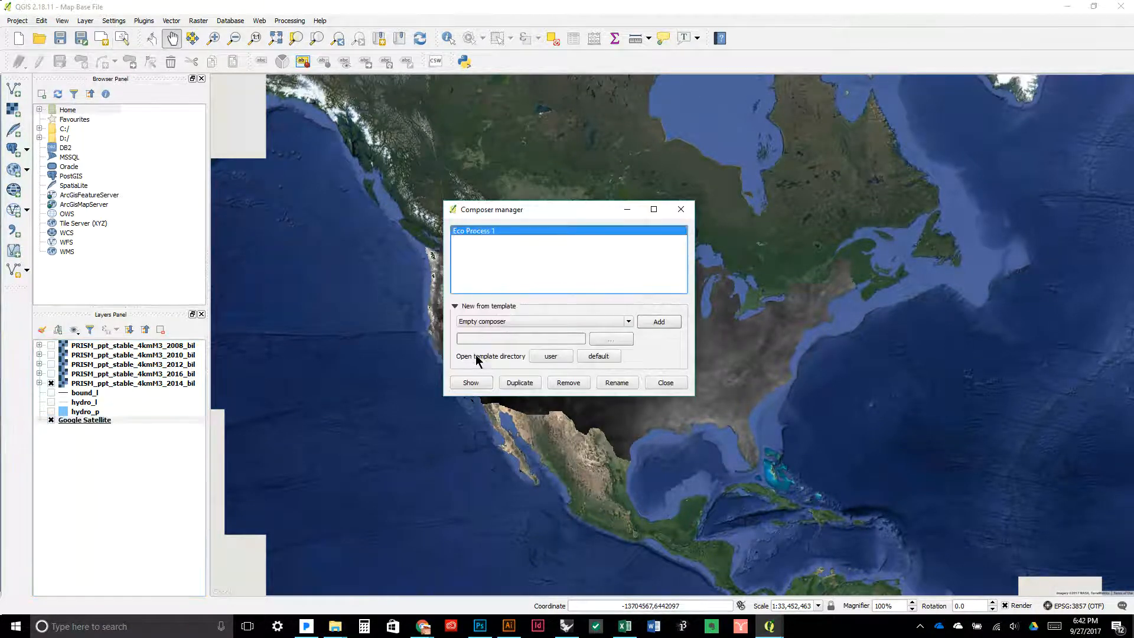
pyautogui.click(476, 389)
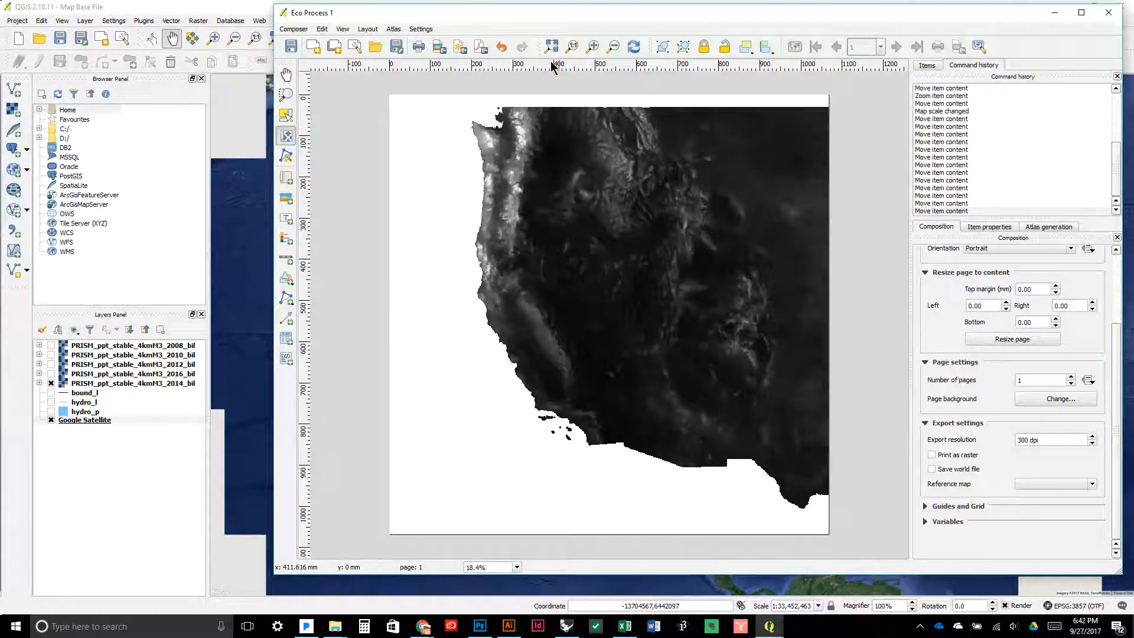
pyautogui.click(631, 47)
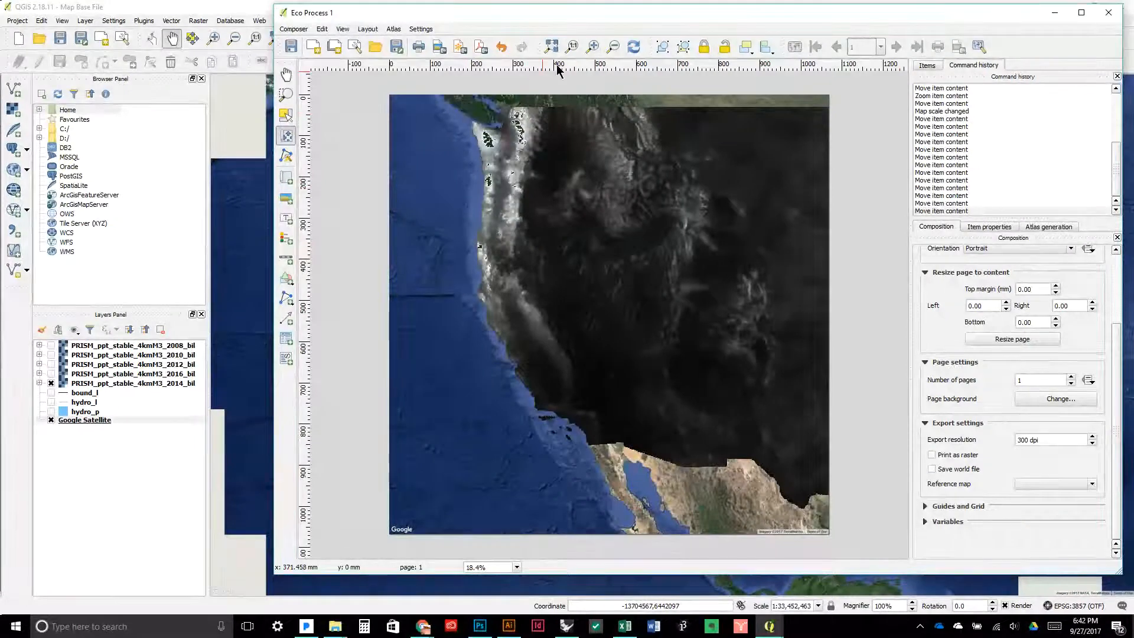
pyautogui.click(256, 10)
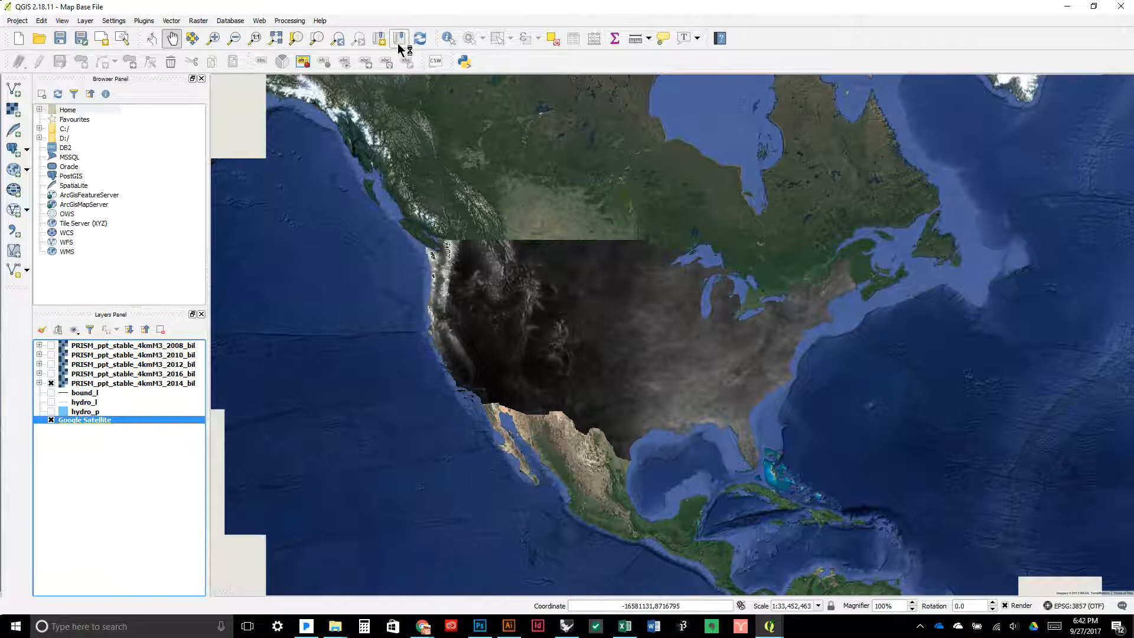
# Hide the Google Satellite layer in the main map and refresh the Eco Process 1 composition to match
pyautogui.click(421, 39)
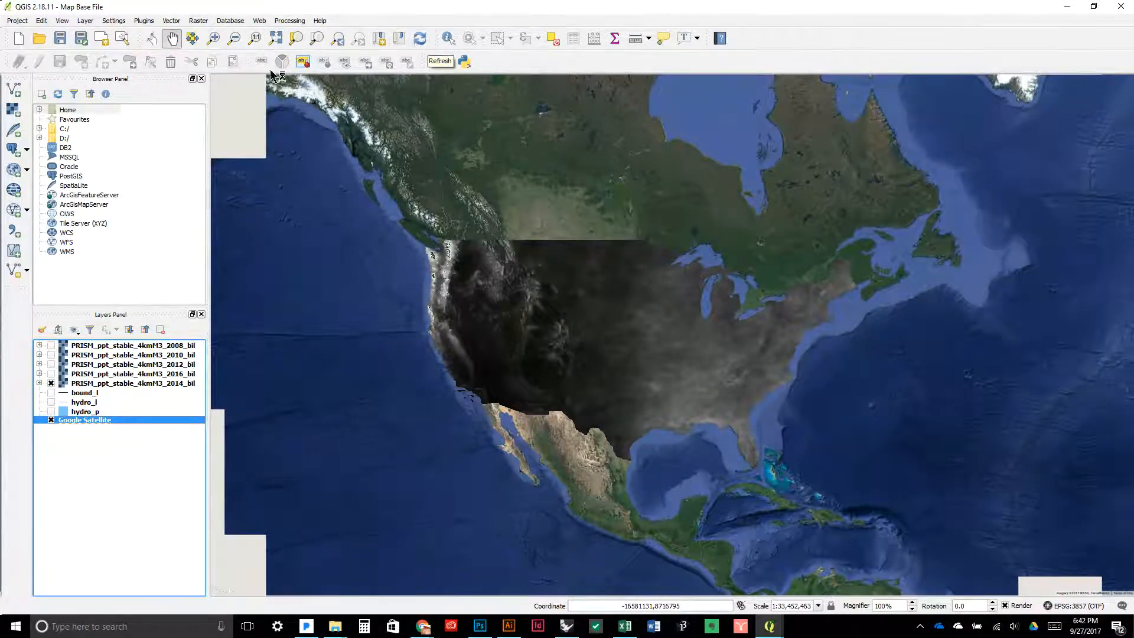
pyautogui.click(51, 420)
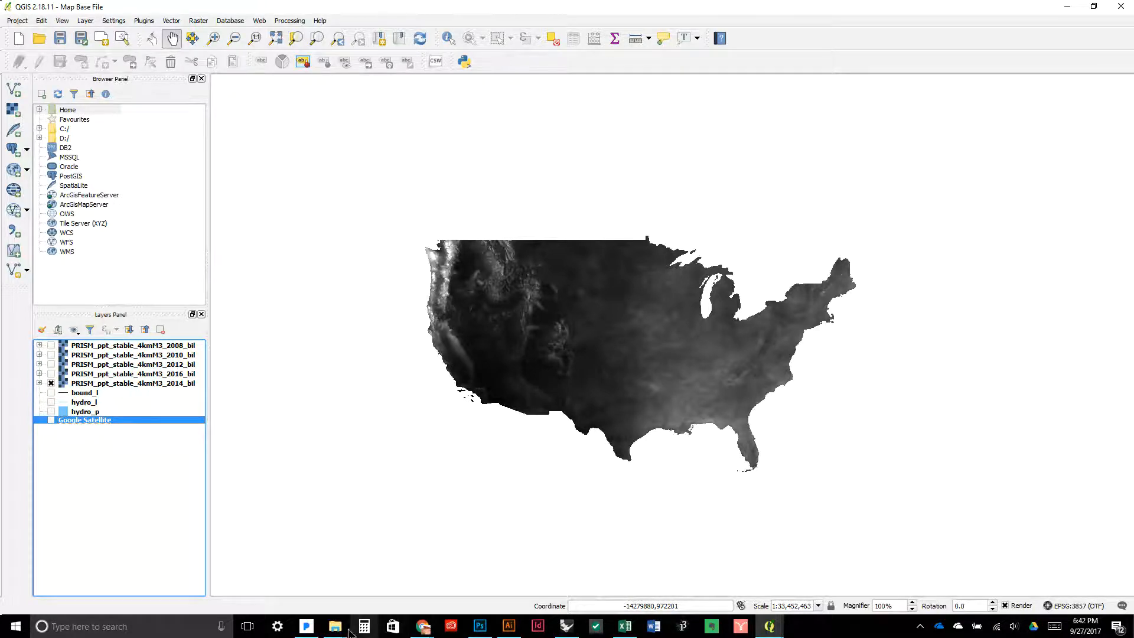
pyautogui.moveTo(769, 626)
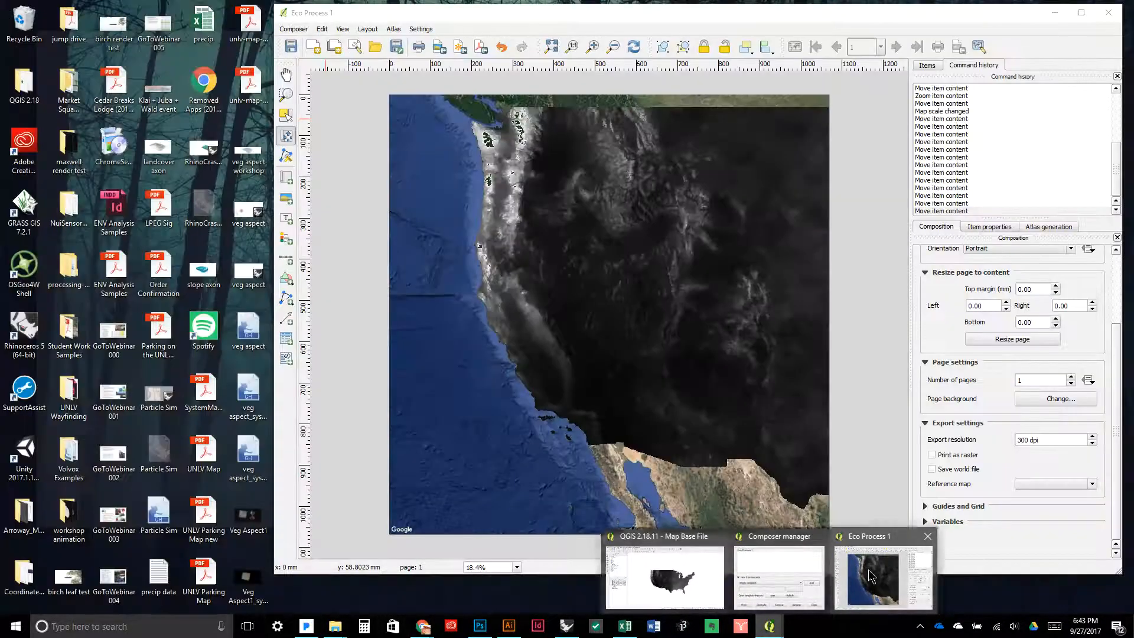
pyautogui.click(871, 576)
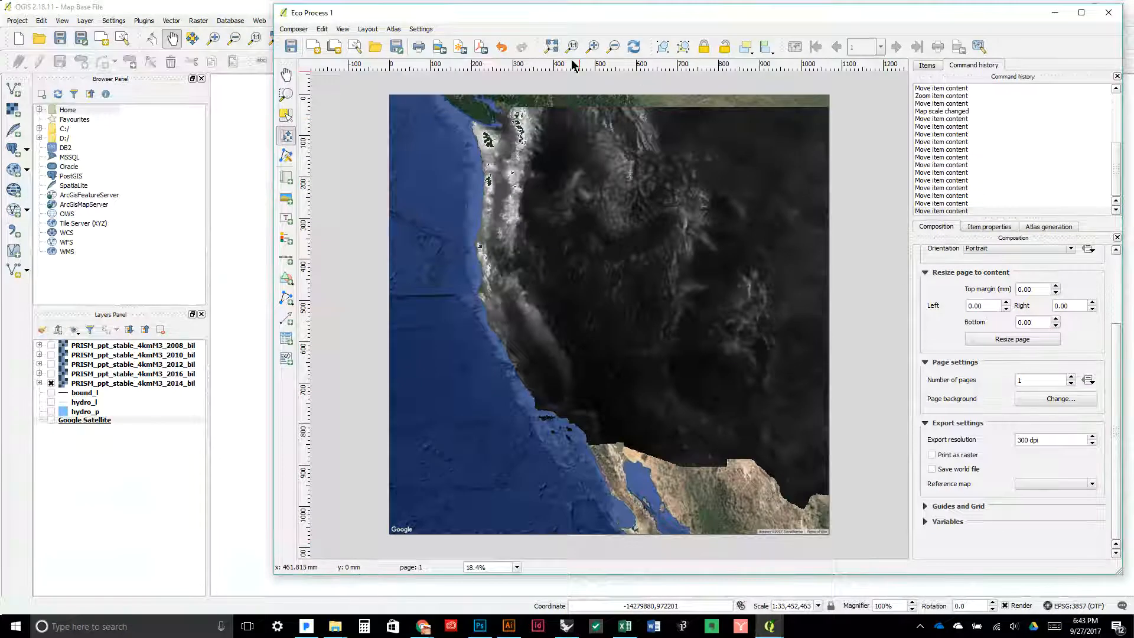
pyautogui.click(631, 49)
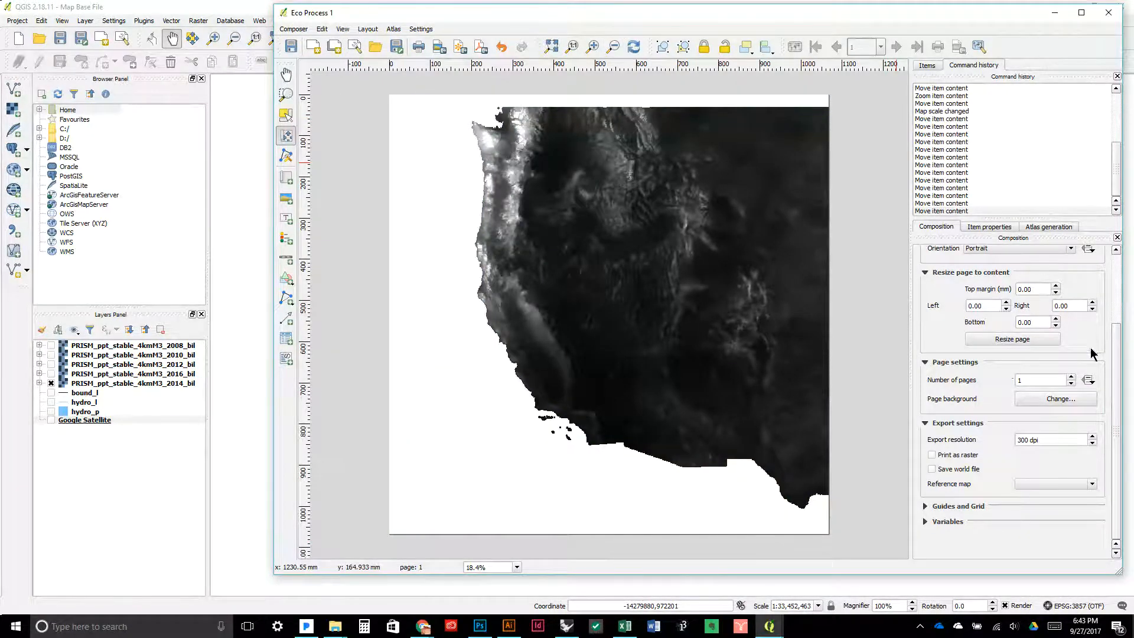
# Set the fill style of the composition's page background to Solid and refresh the view
pyautogui.moveTo(1121, 346)
pyautogui.mouseDown()
pyautogui.moveTo(1117, 277)
pyautogui.moveTo(1118, 349)
pyautogui.mouseUp()
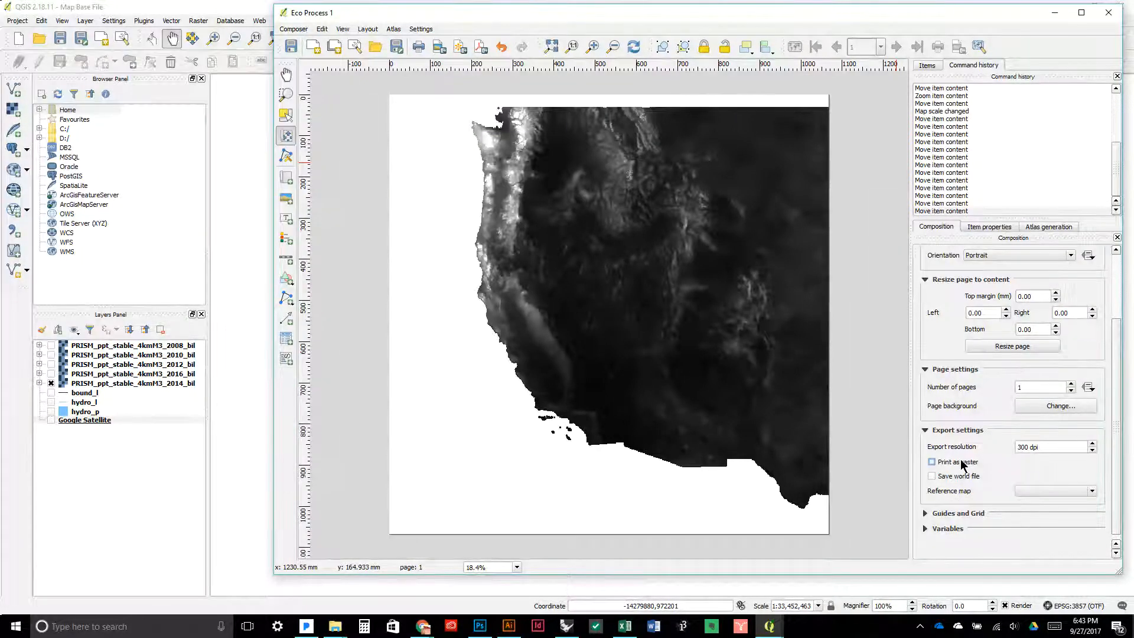
pyautogui.click(1050, 406)
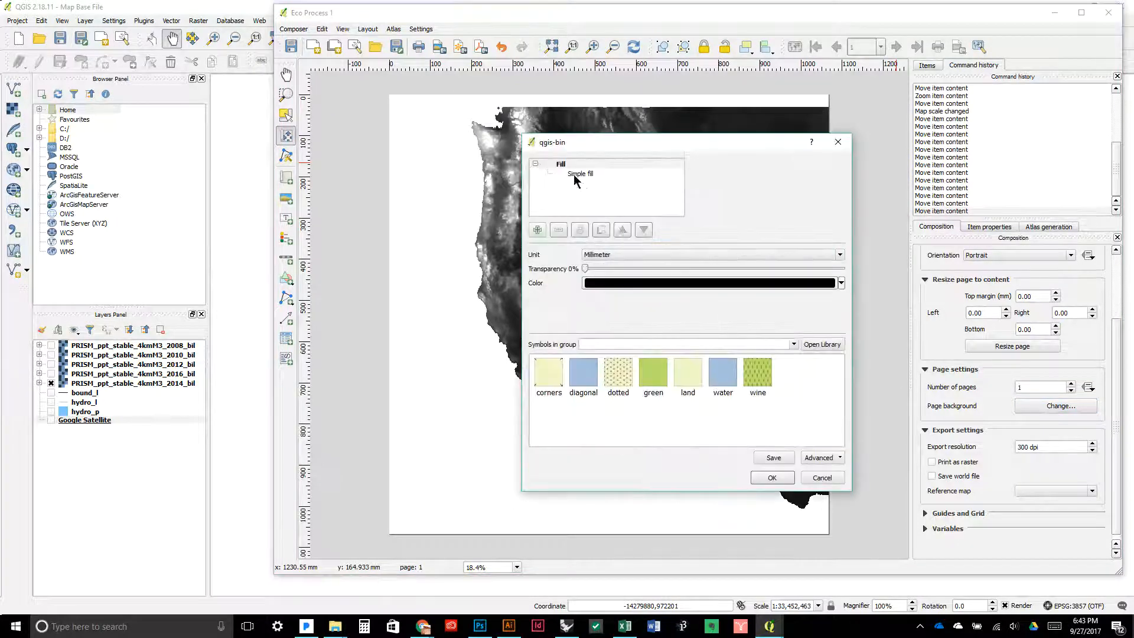
pyautogui.click(573, 175)
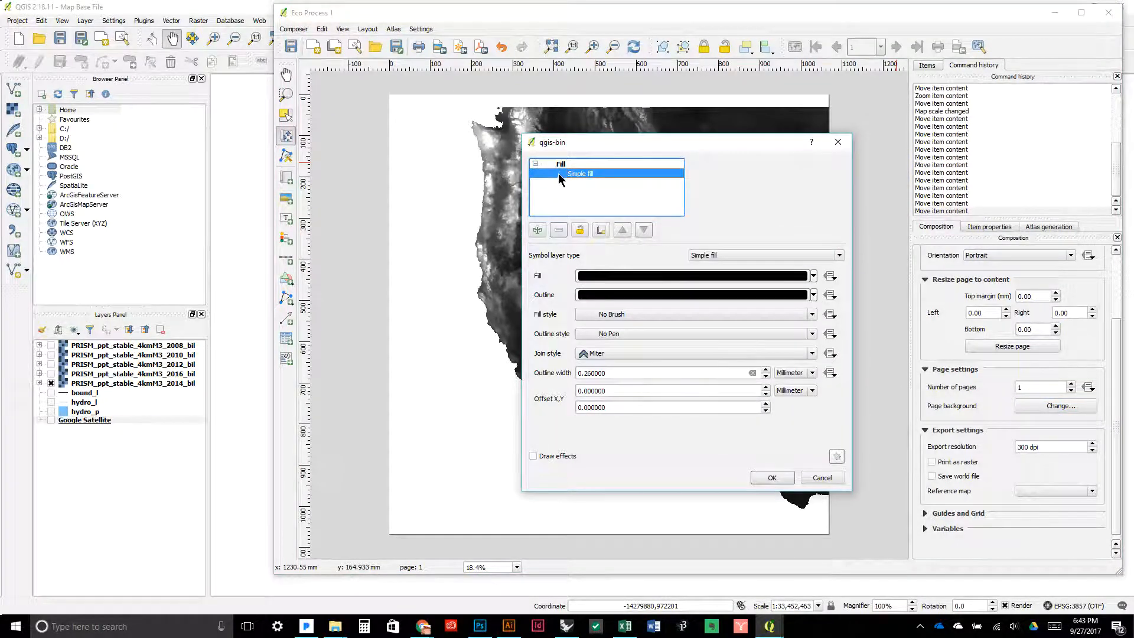
pyautogui.click(636, 314)
pyautogui.click(635, 327)
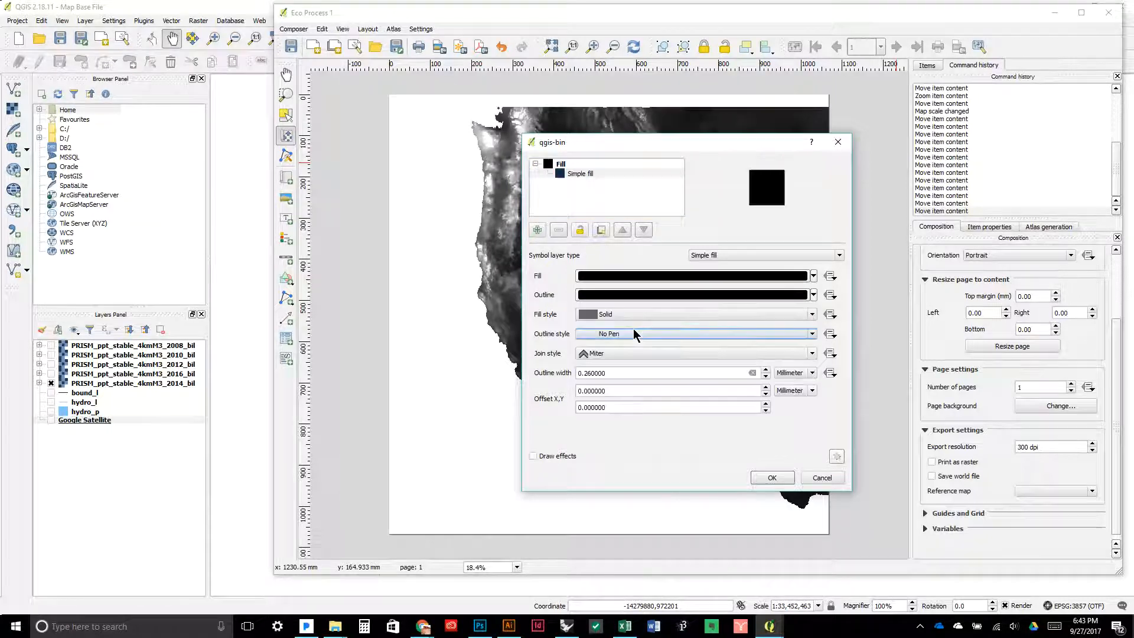
pyautogui.click(766, 479)
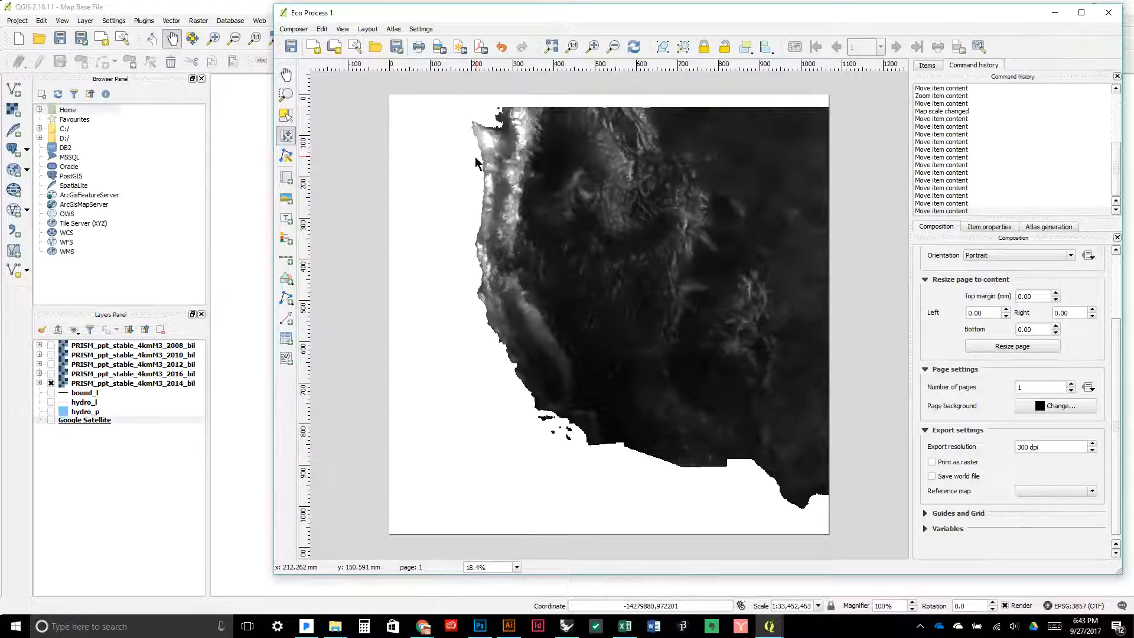
pyautogui.click(635, 51)
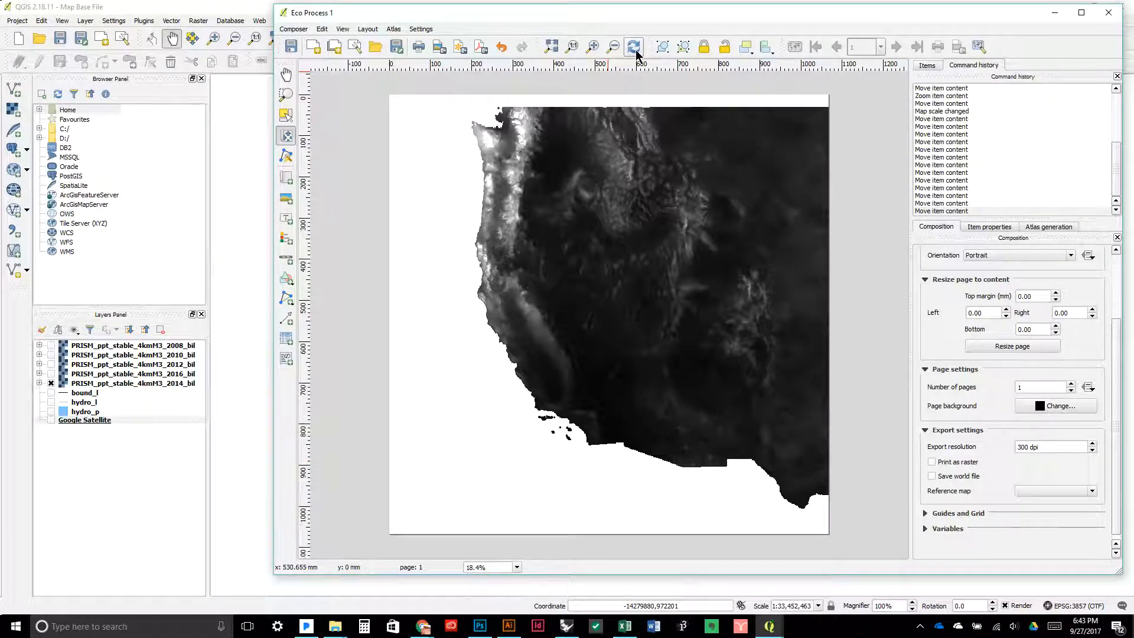
# Recheck the fill symbol settings of the page background
pyautogui.click(1058, 407)
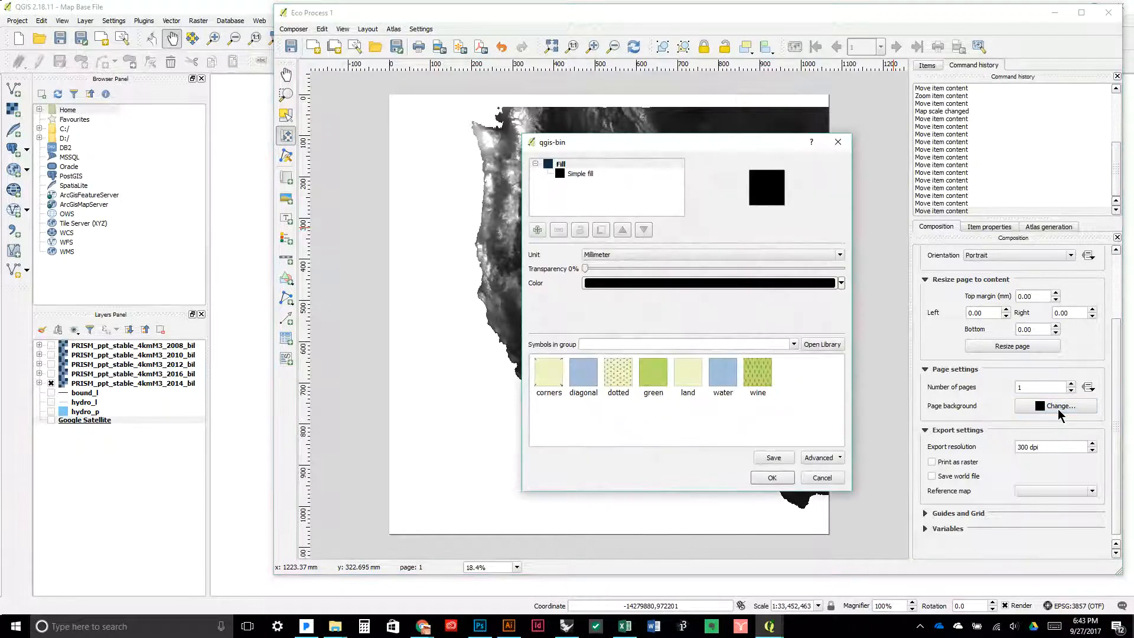
pyautogui.click(576, 178)
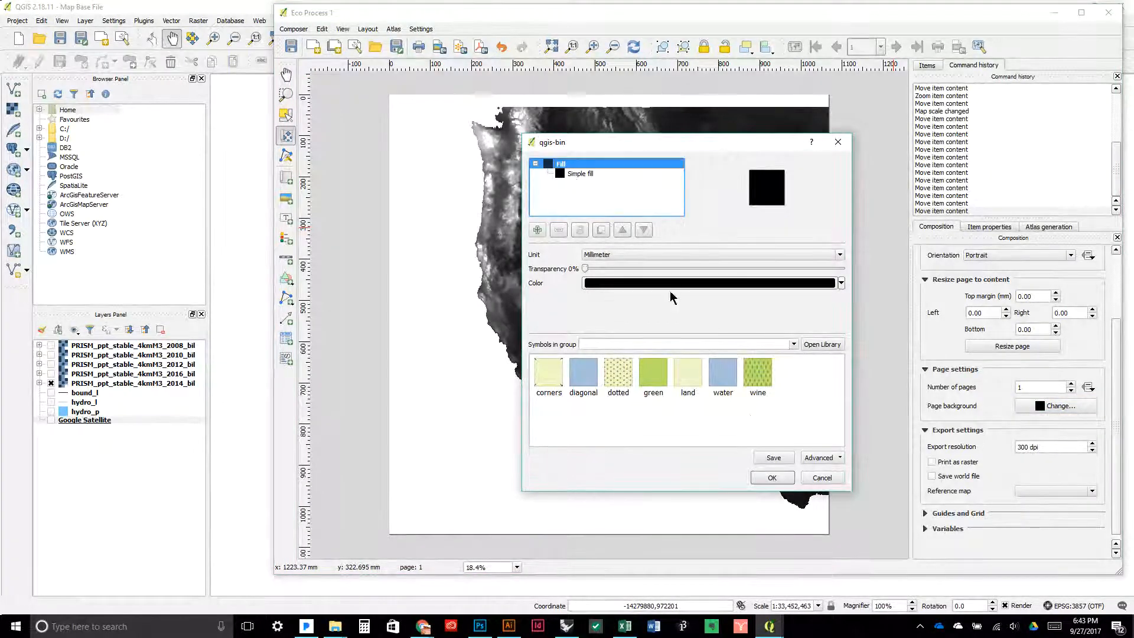
pyautogui.click(772, 478)
# Turn off the map item's own background so the page background shows through
pyautogui.click(984, 228)
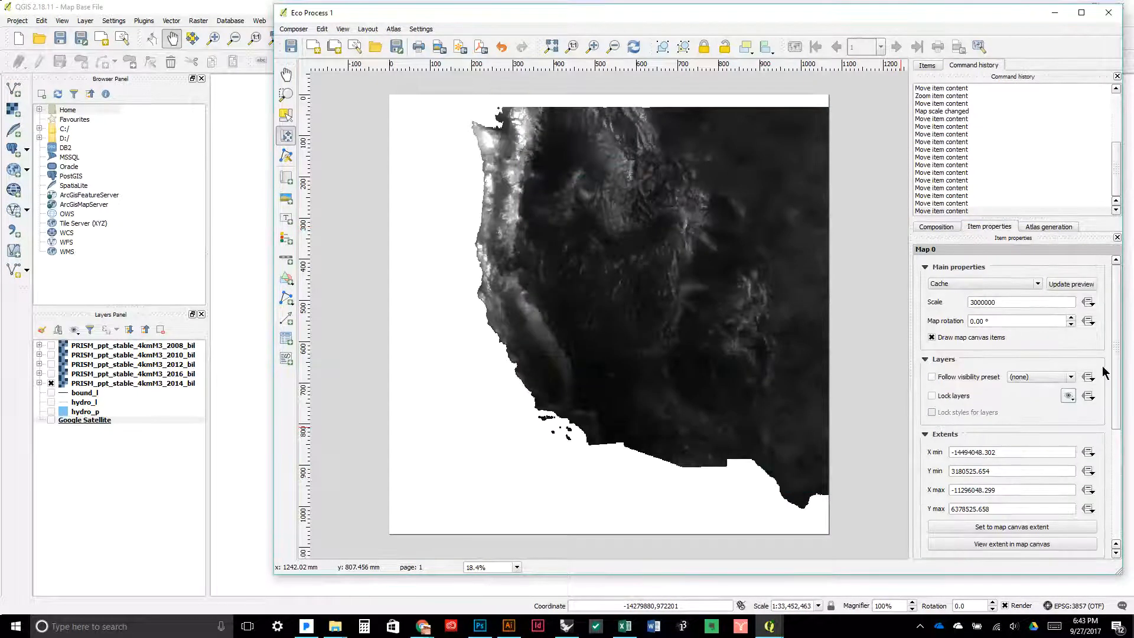
pyautogui.moveTo(1113, 354); pyautogui.dragTo(1114, 463)
pyautogui.click(939, 479)
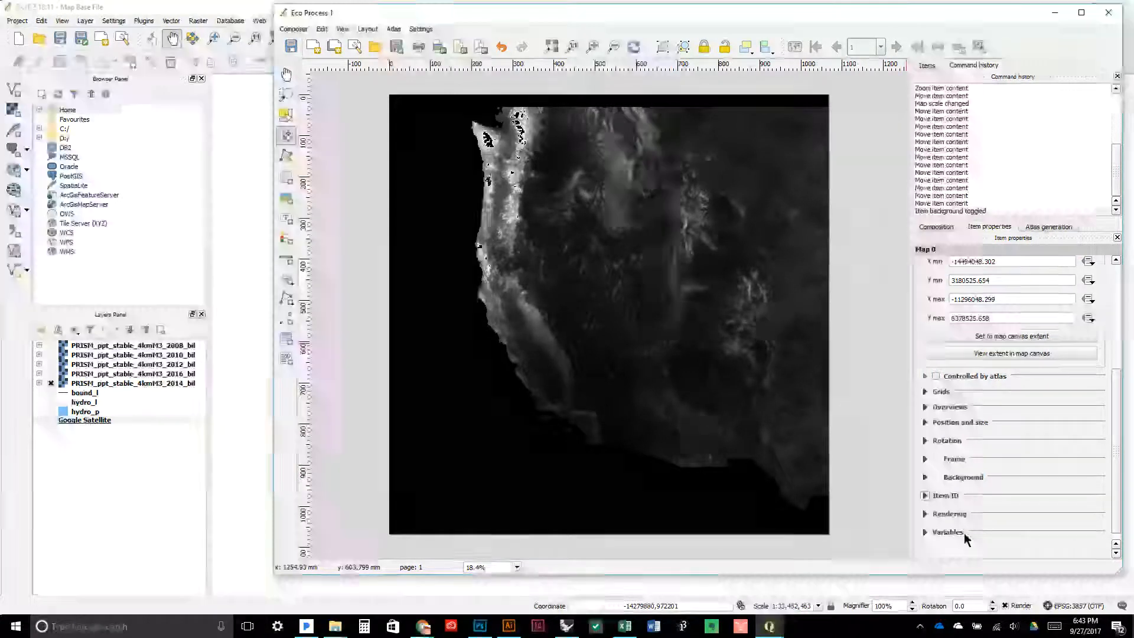
pyautogui.click(936, 477)
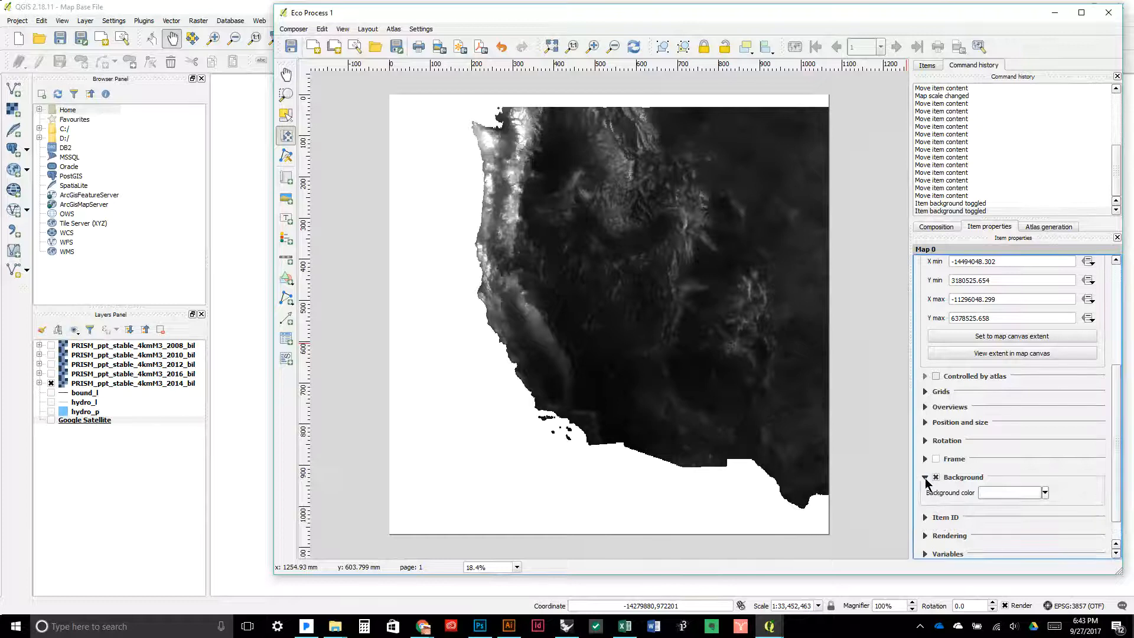
pyautogui.click(936, 477)
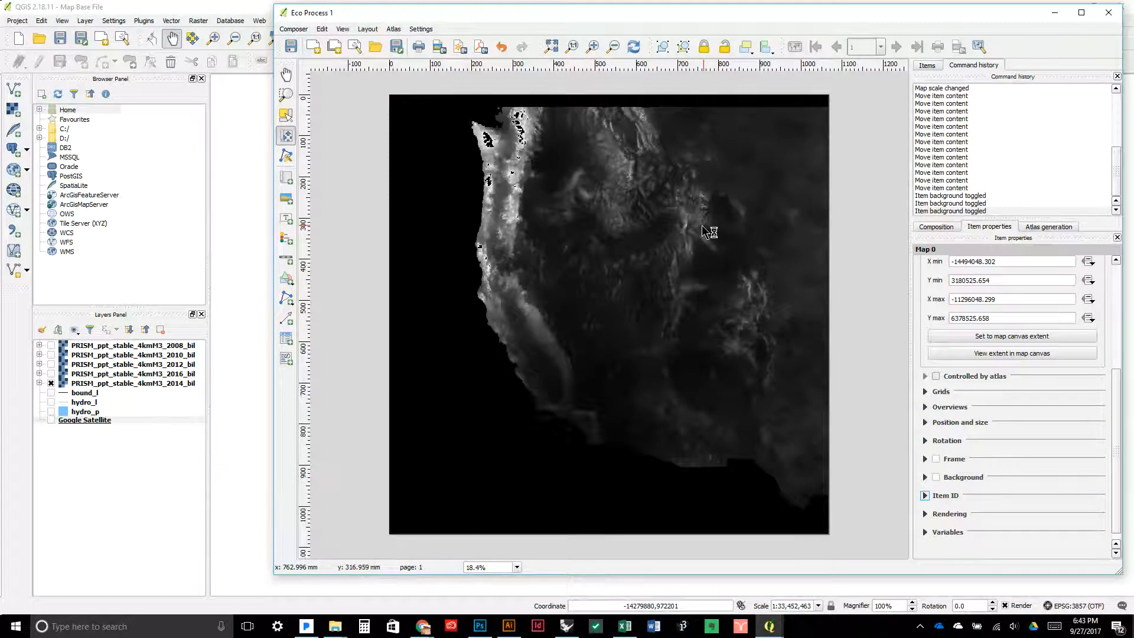
# Export the composition as a JPG image named 2008 in the Workshop's Hydrology folder at 300 dpi
pyautogui.click(439, 50)
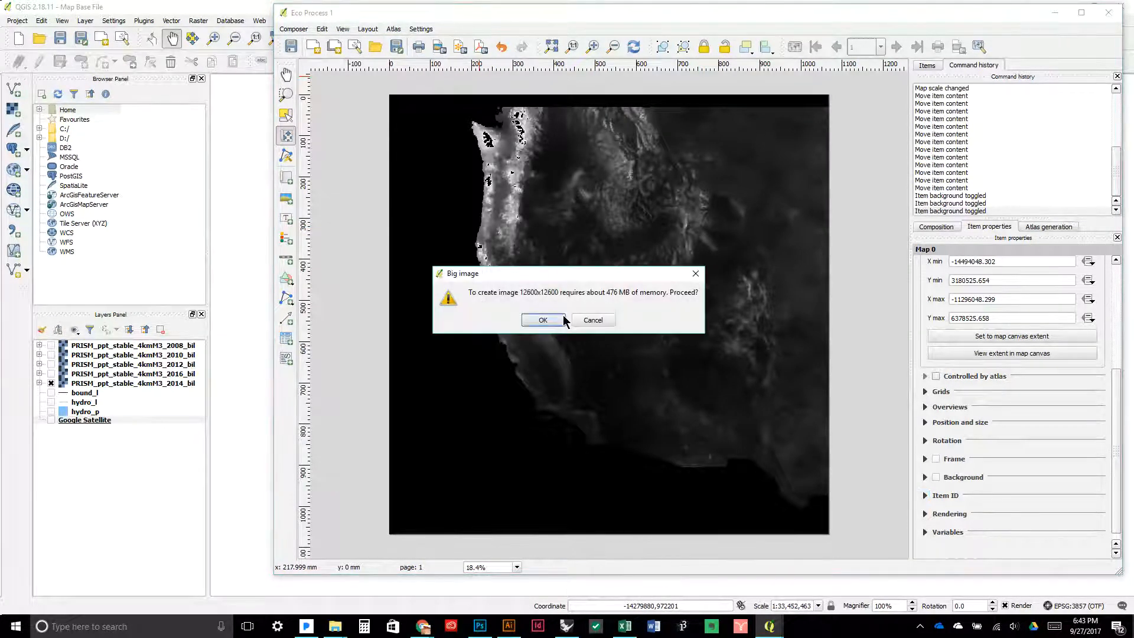
pyautogui.click(543, 320)
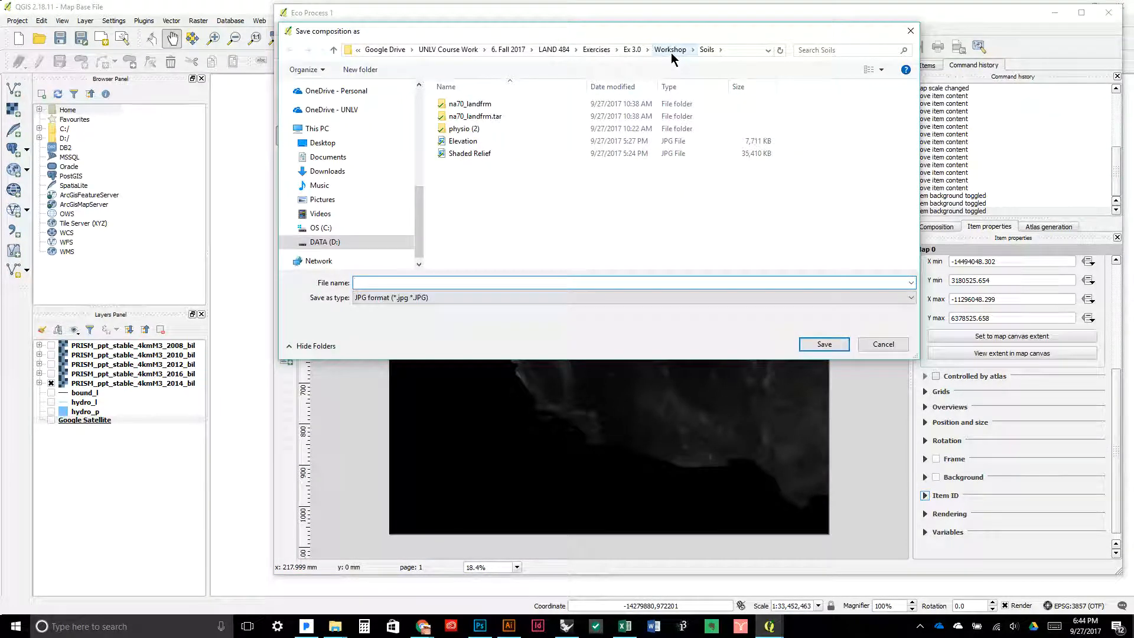
pyautogui.click(671, 50)
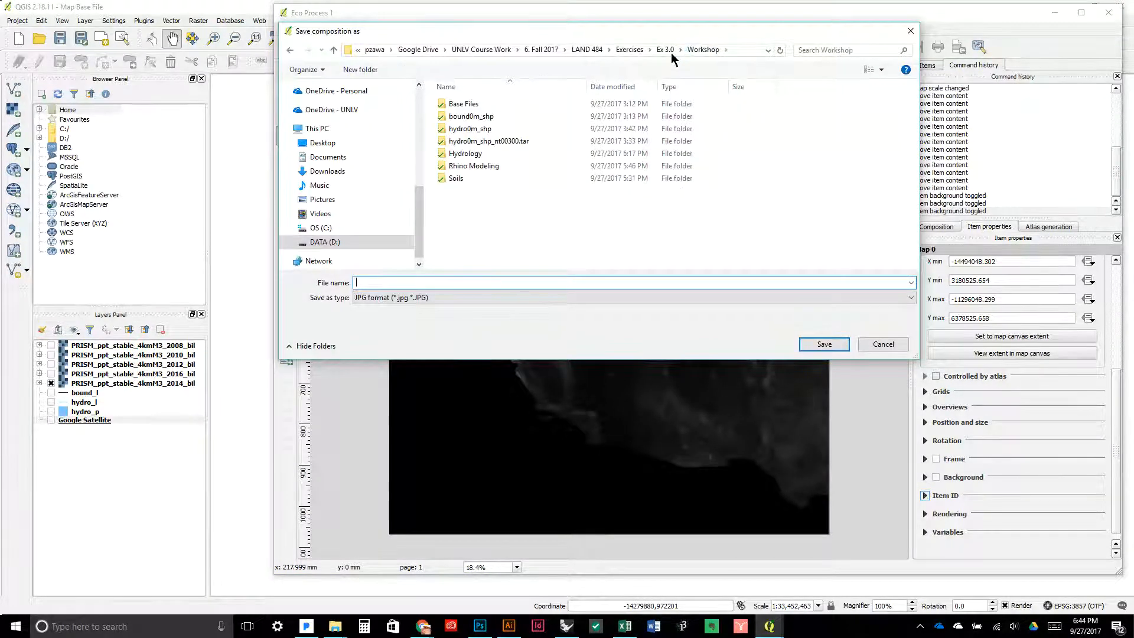
pyautogui.doubleClick(477, 154)
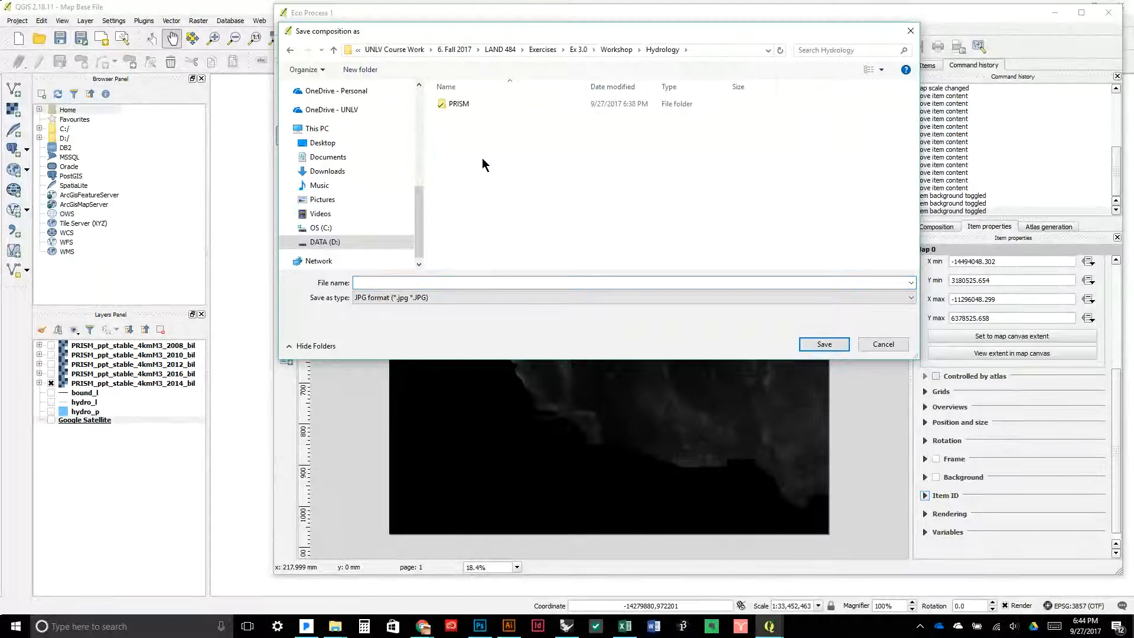
pyautogui.click(485, 283)
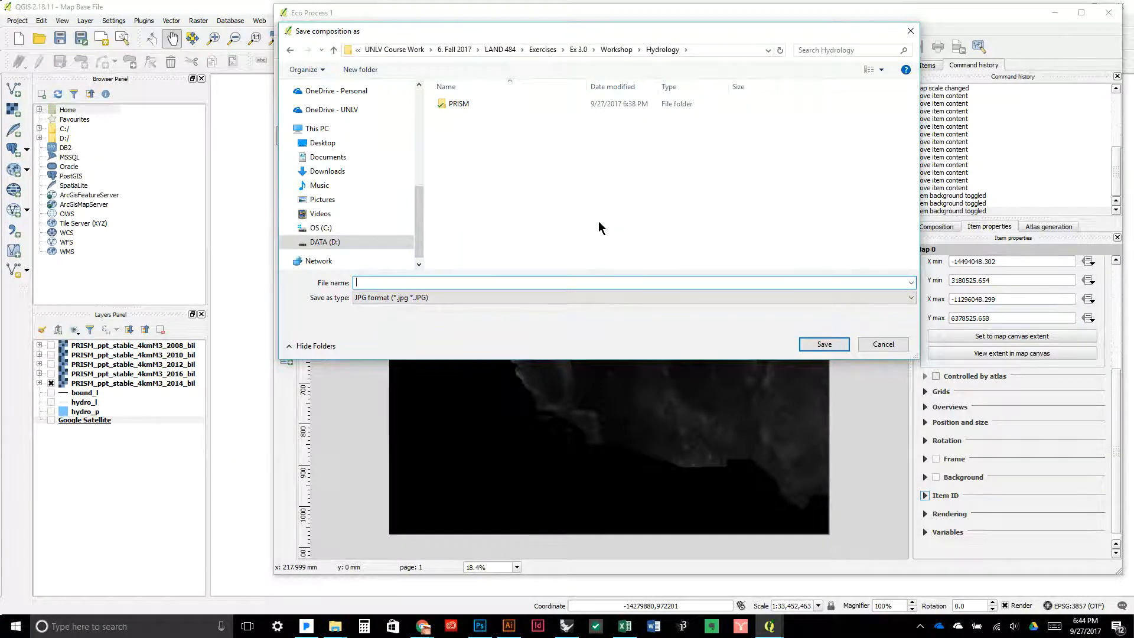
pyautogui.write('2008')
pyautogui.click(809, 341)
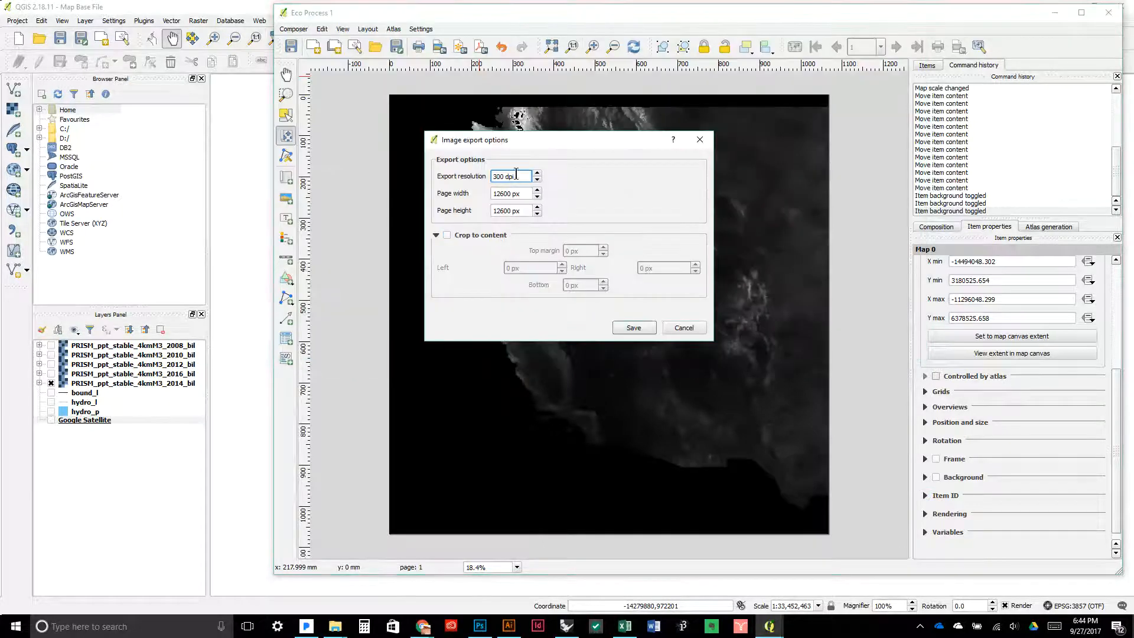
pyautogui.doubleClick(498, 177)
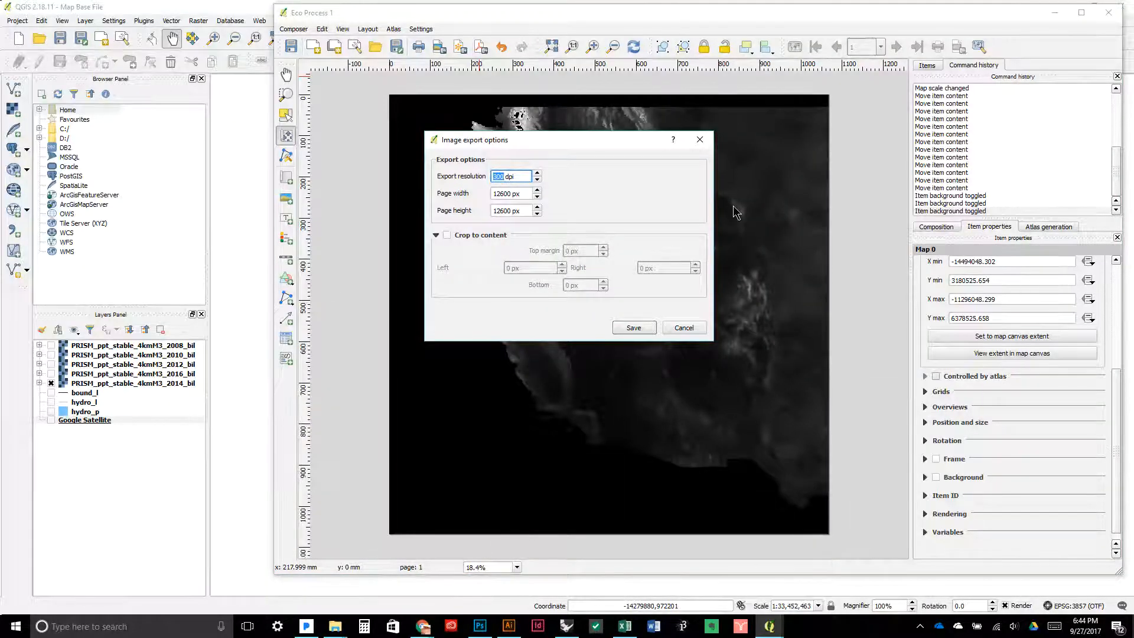
pyautogui.press('Return')
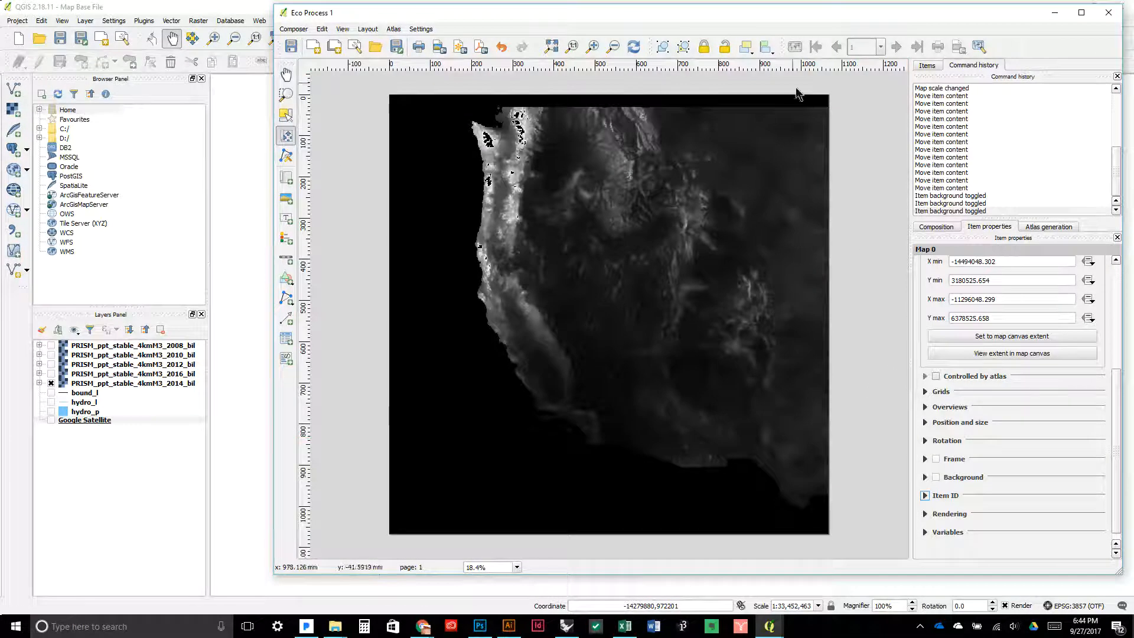
# Return to the main map window and show the PRISM 2016 precipitation layer
pyautogui.click(173, 11)
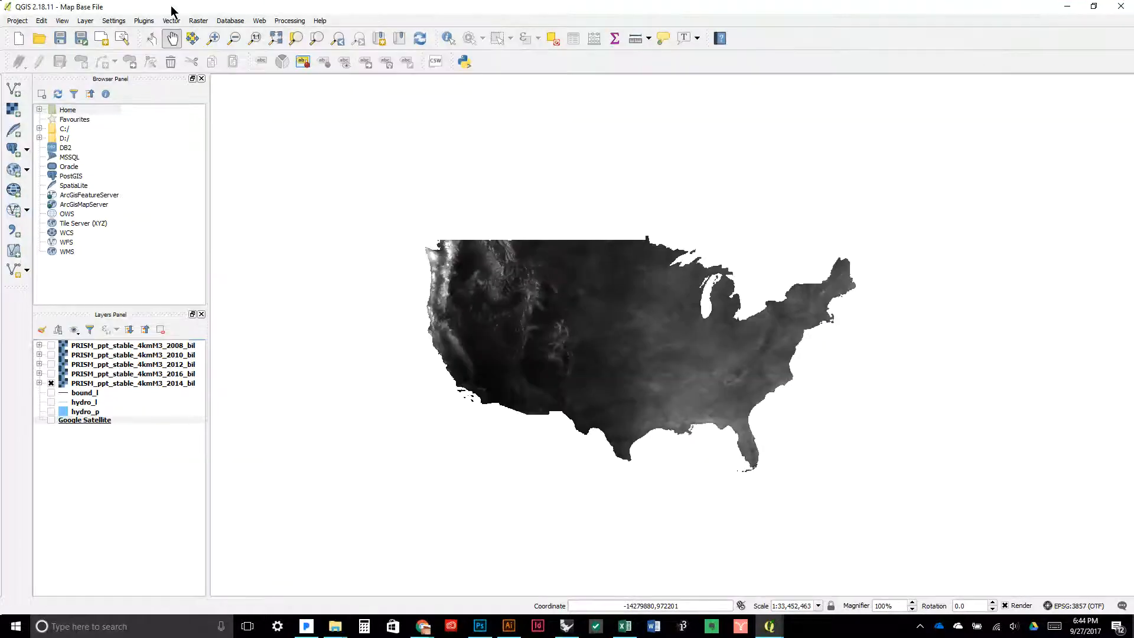
pyautogui.click(51, 373)
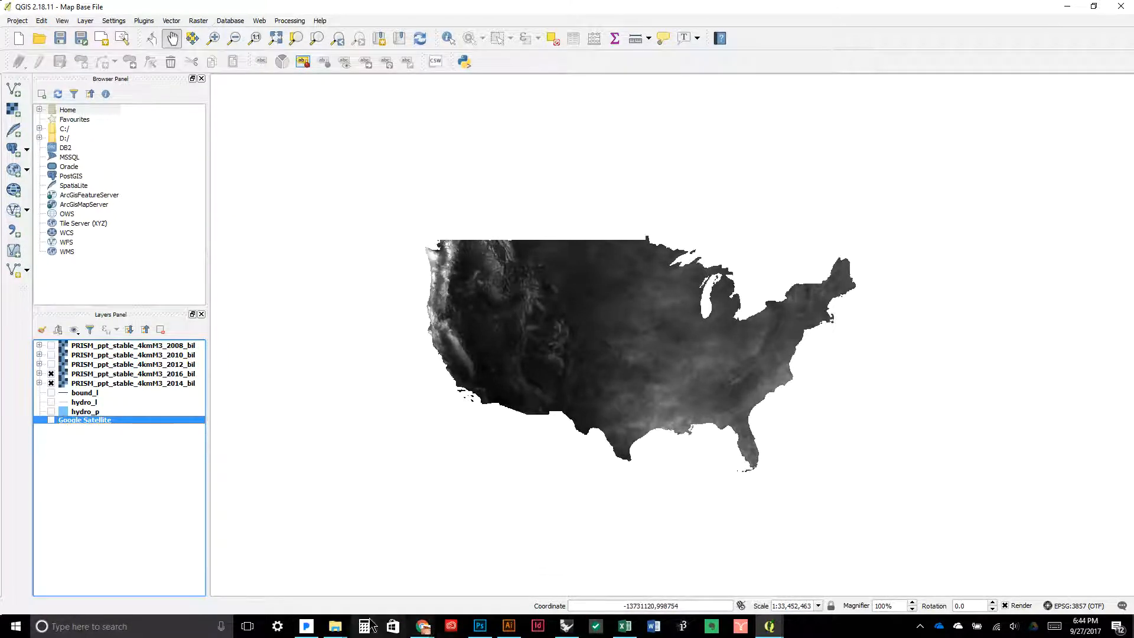
# In File Explorer, rename the exported image in the Hydrology folder to 2014
pyautogui.moveTo(346, 628)
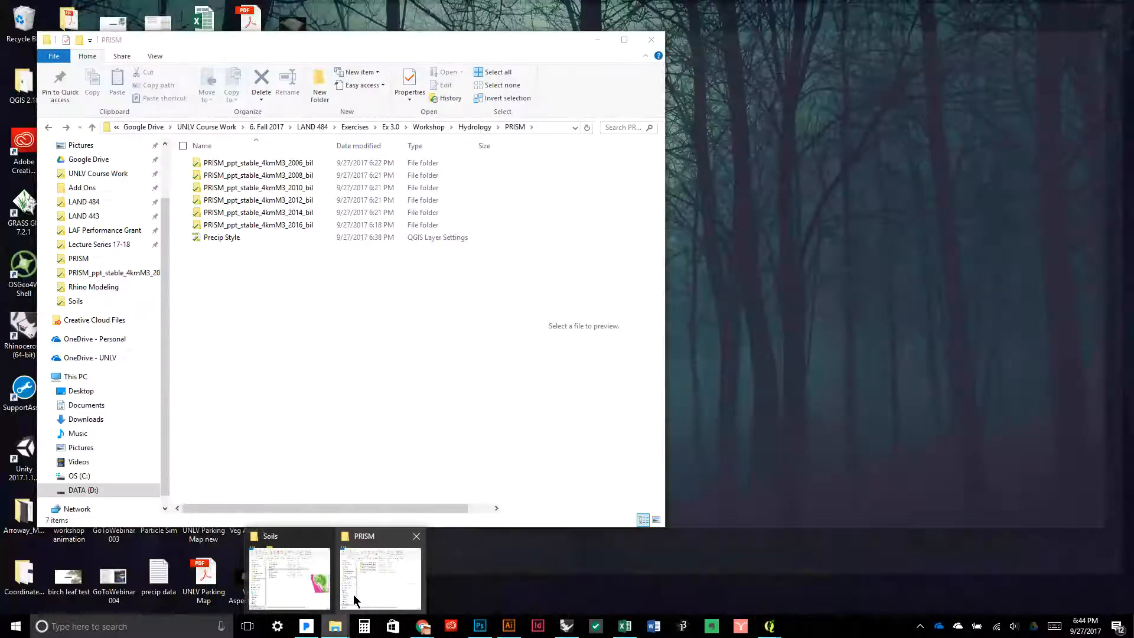
pyautogui.click(378, 576)
pyautogui.click(474, 127)
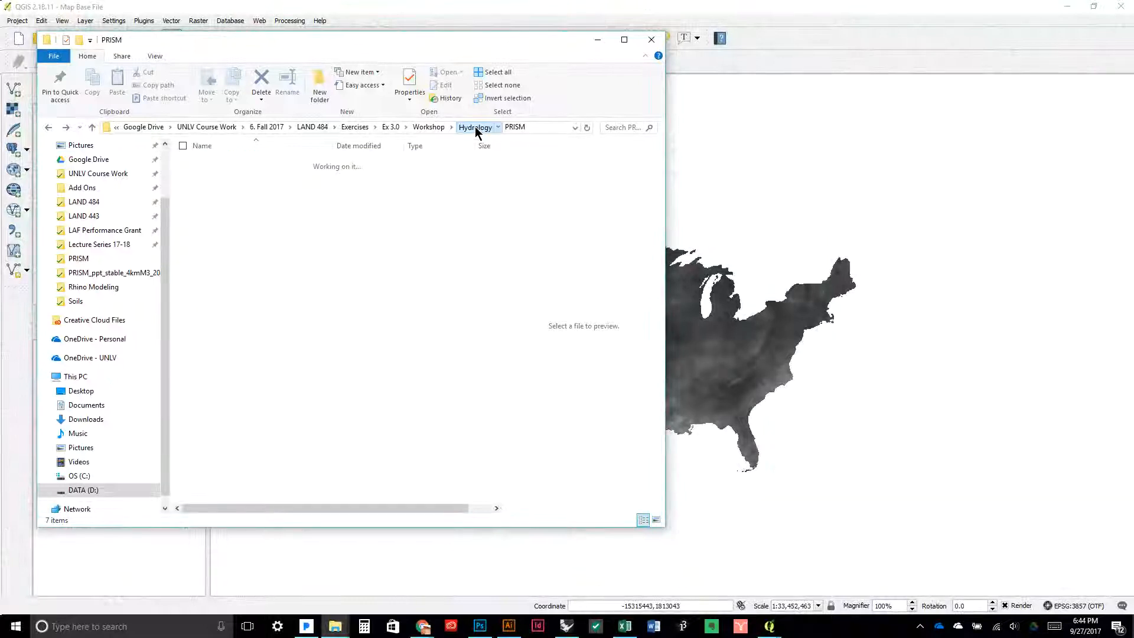
pyautogui.click(276, 198)
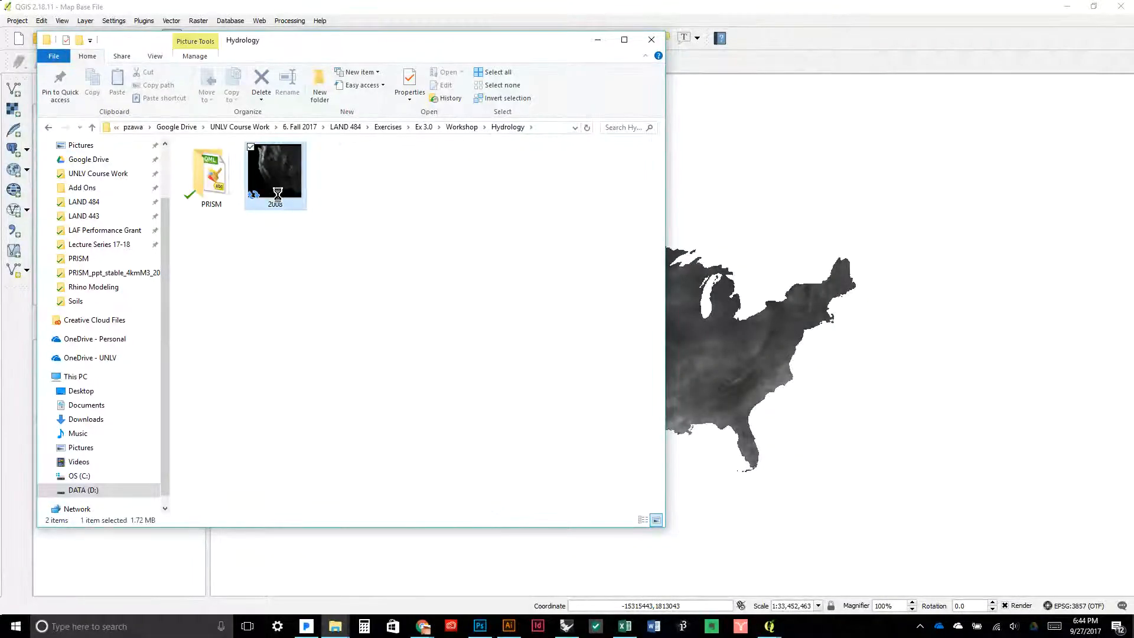
pyautogui.write('2008')
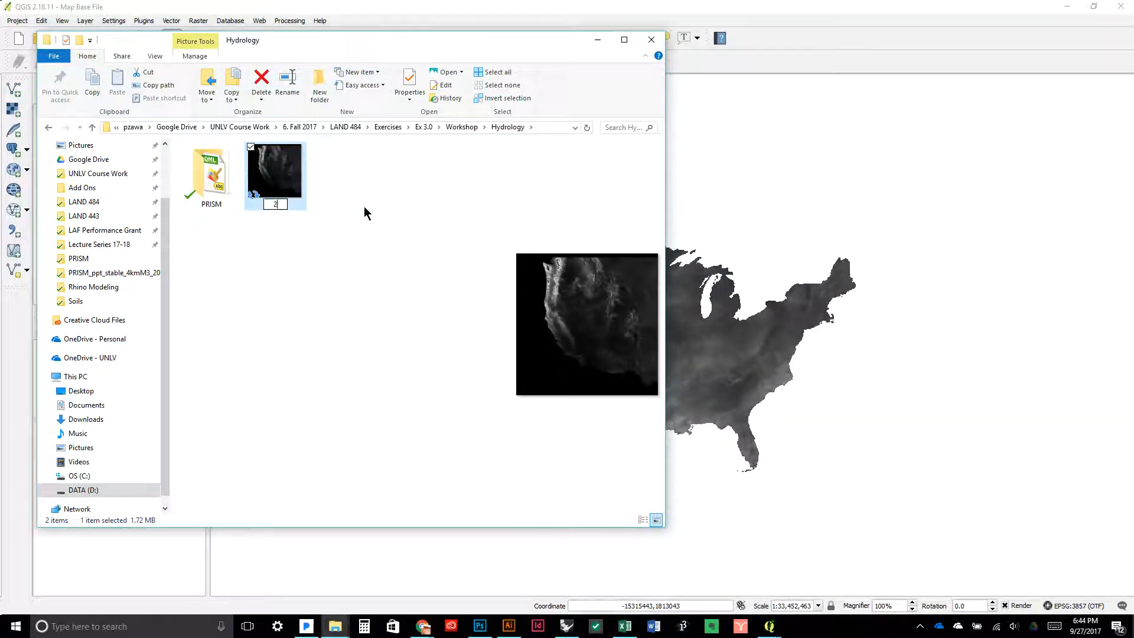
pyautogui.press('Return')
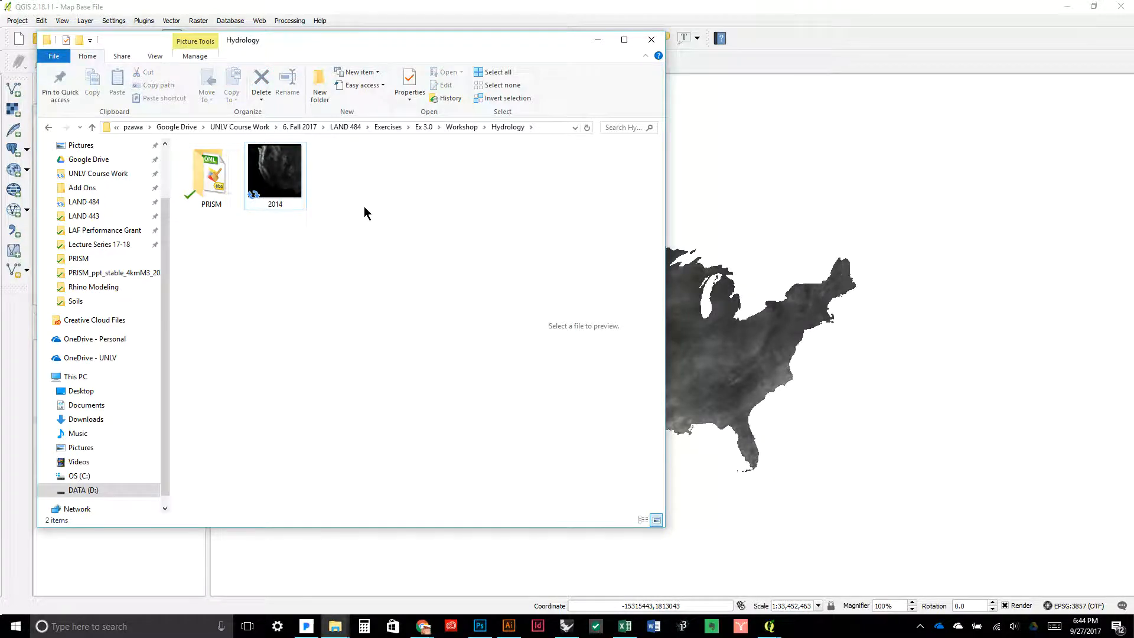
# Return to QGIS with the PRISM 2016 layer, show the Eco Process 1 composition and refresh its view
pyautogui.click(888, 5)
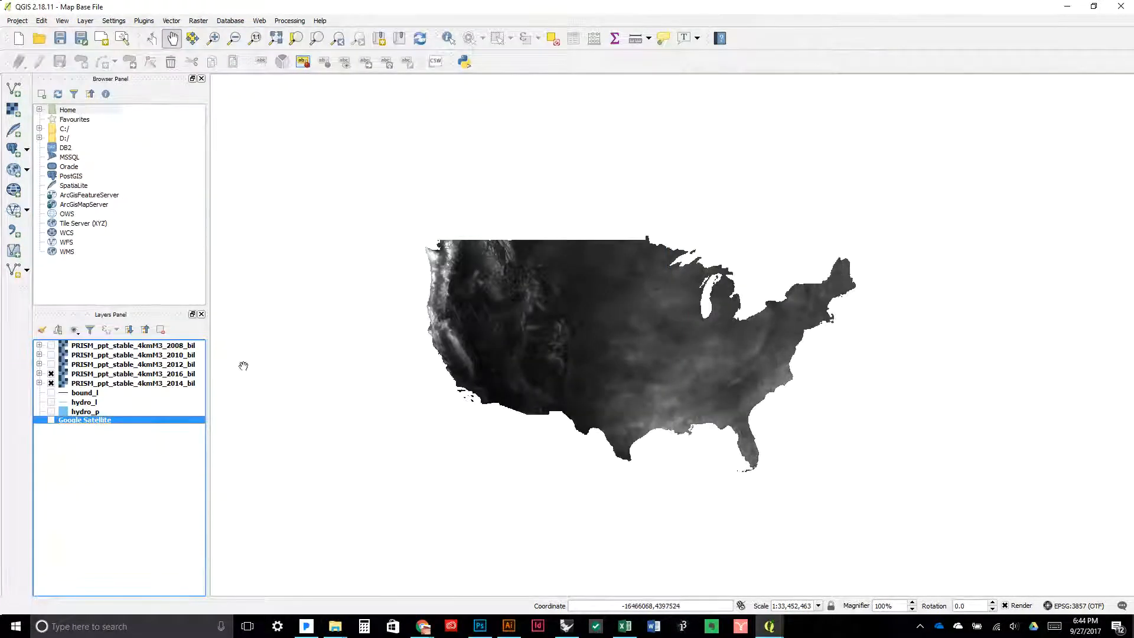
pyautogui.click(153, 375)
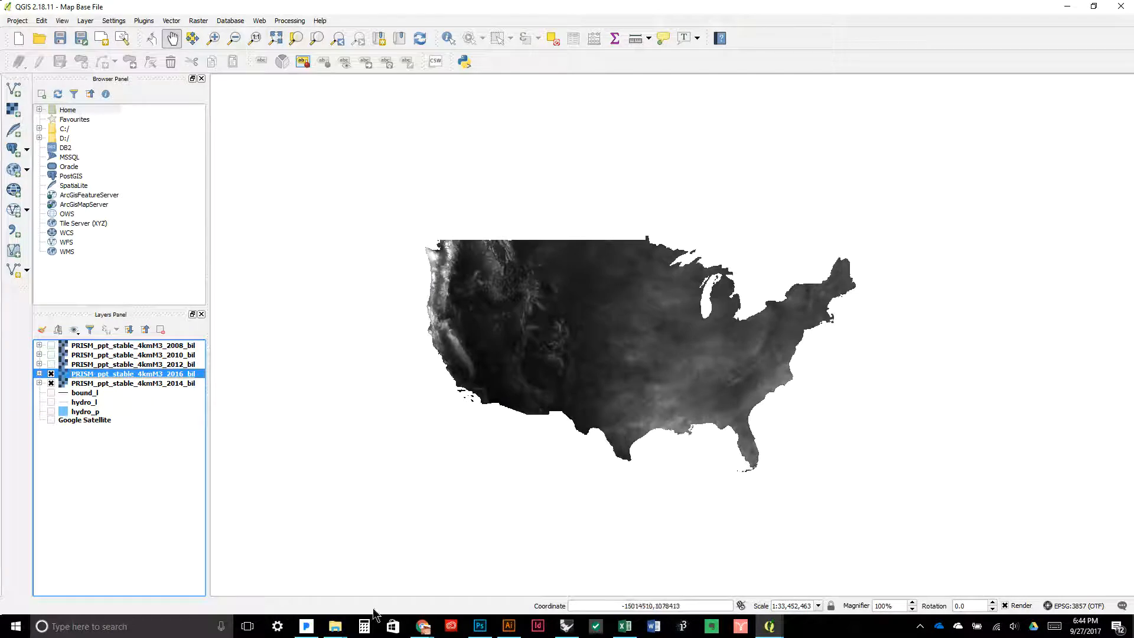
pyautogui.click(123, 38)
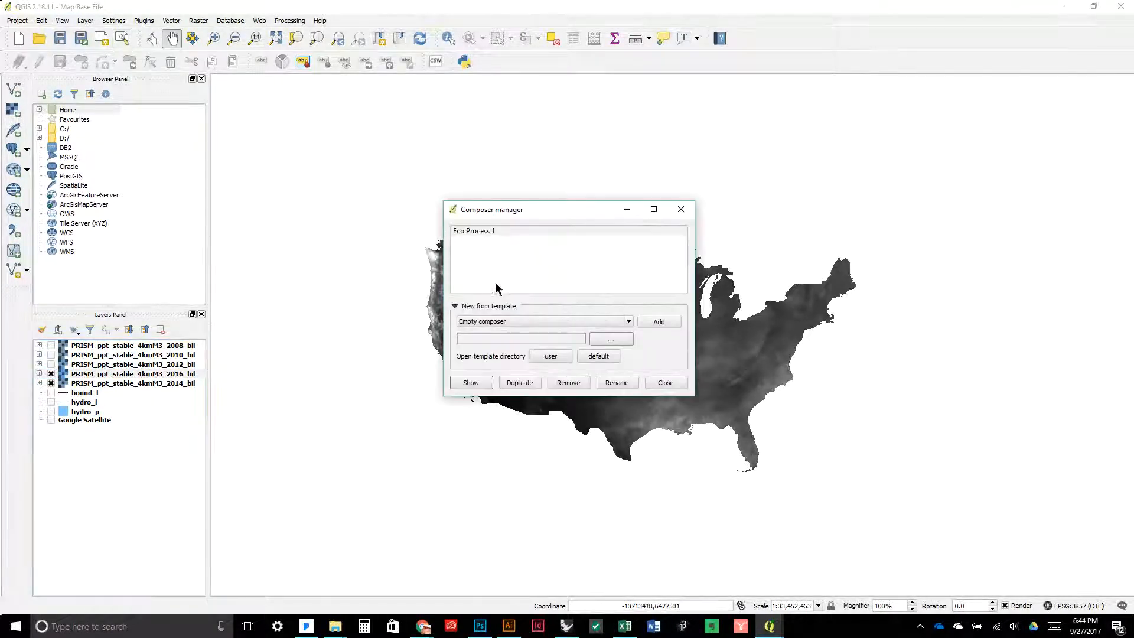
pyautogui.click(506, 231)
pyautogui.click(470, 383)
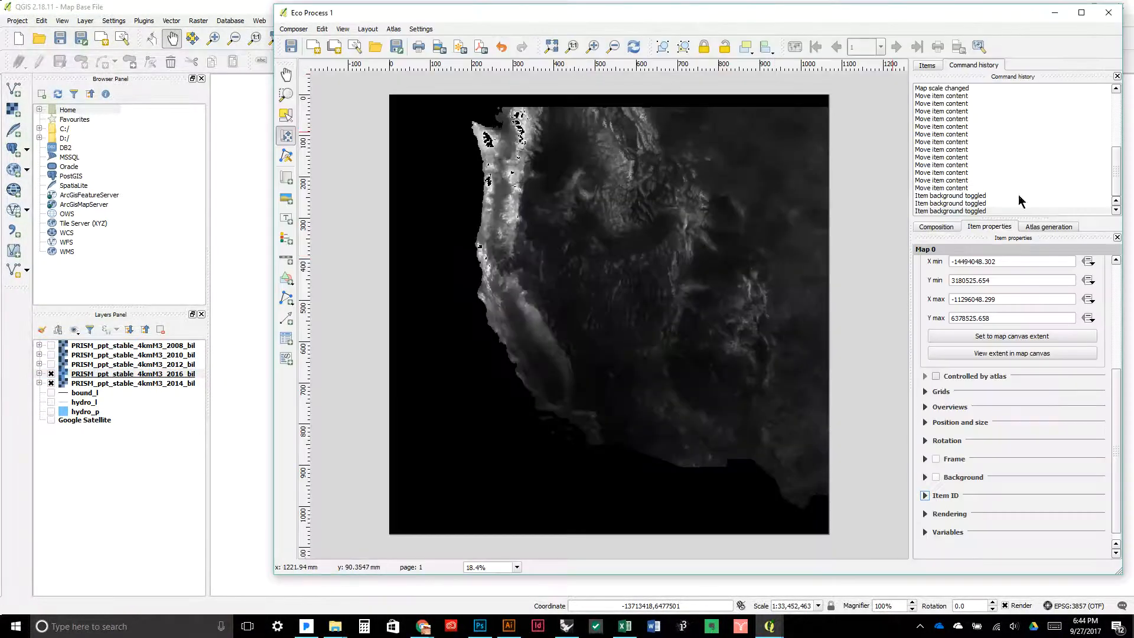
pyautogui.click(634, 47)
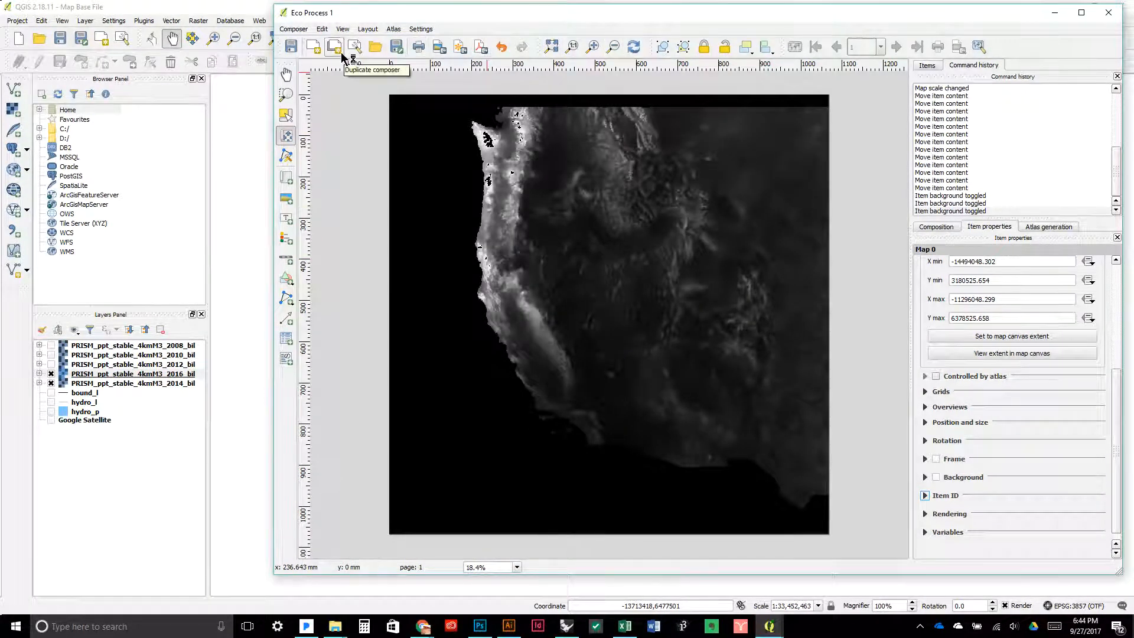
# Export the composition as a JPG image named 2016 in the Workshop's Hydrology folder at 300 dpi
pyautogui.click(440, 49)
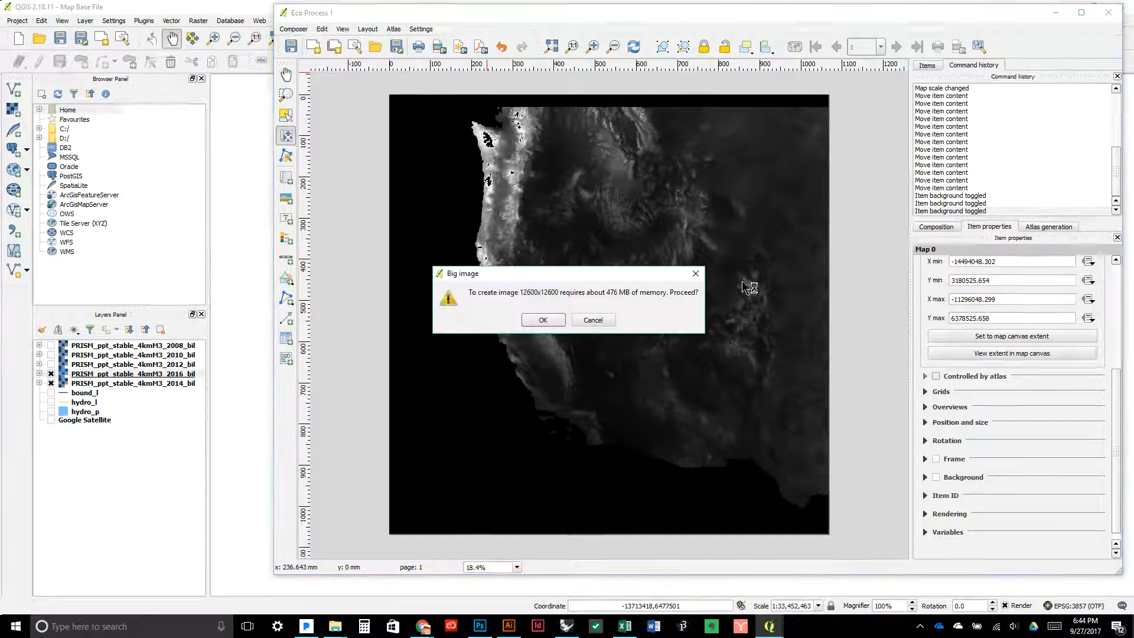
pyautogui.click(534, 321)
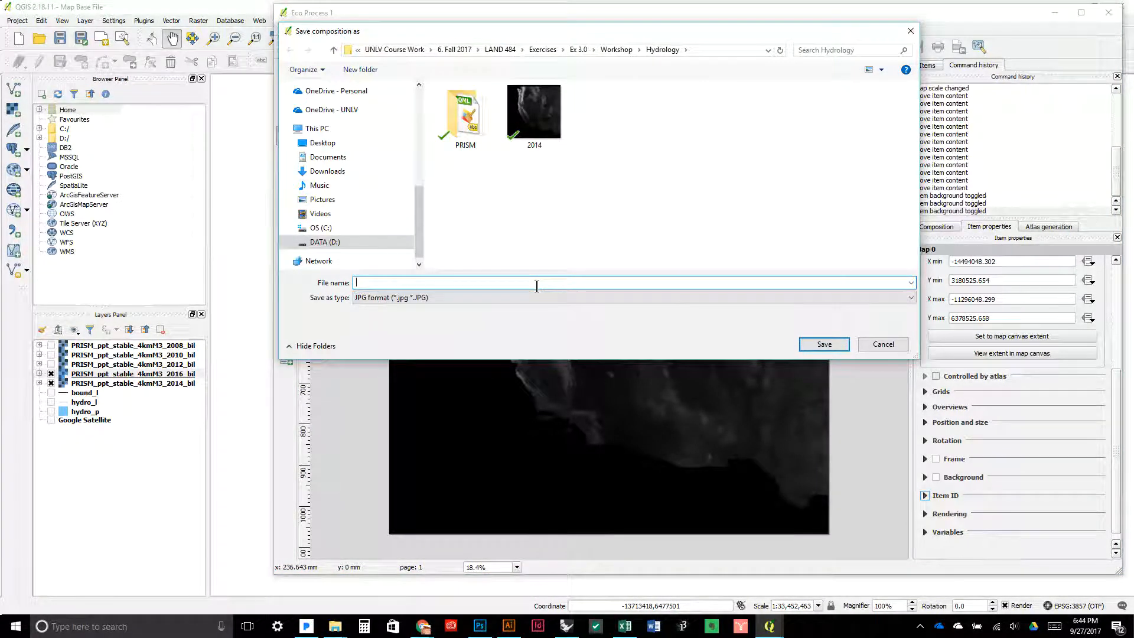
pyautogui.write('201+')
pyautogui.press('BackSpace')
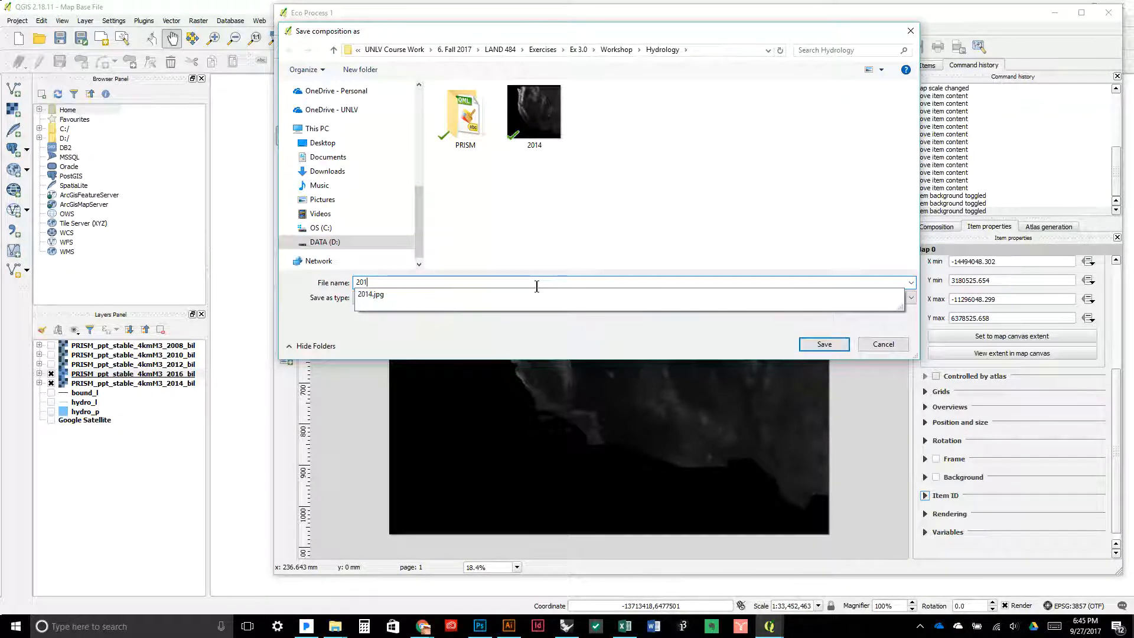
pyautogui.write('6')
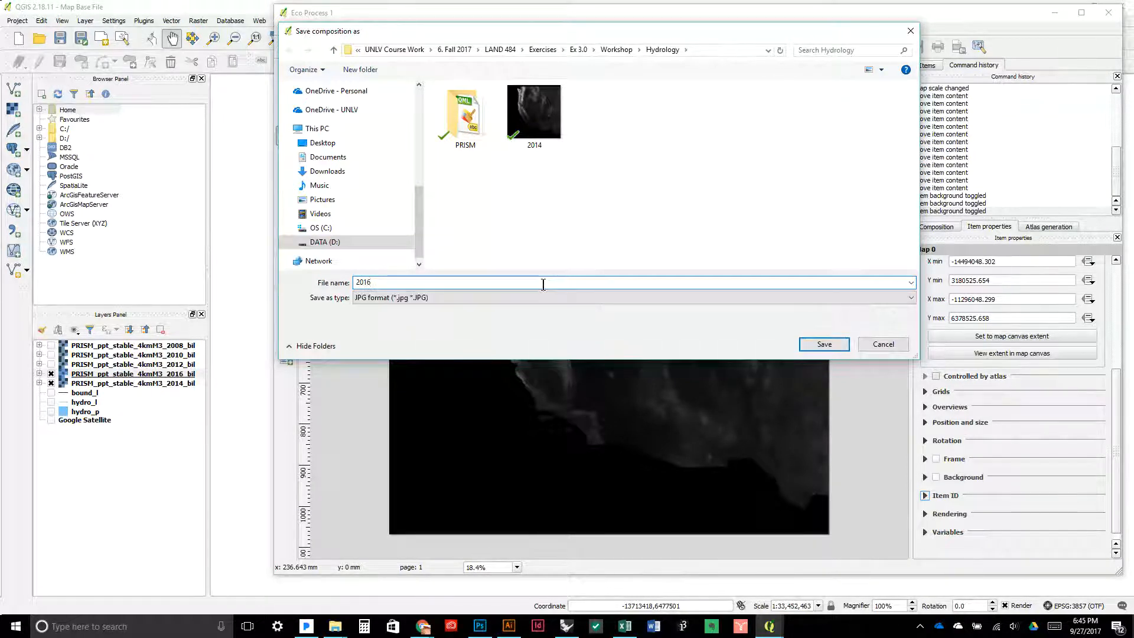
pyautogui.click(824, 344)
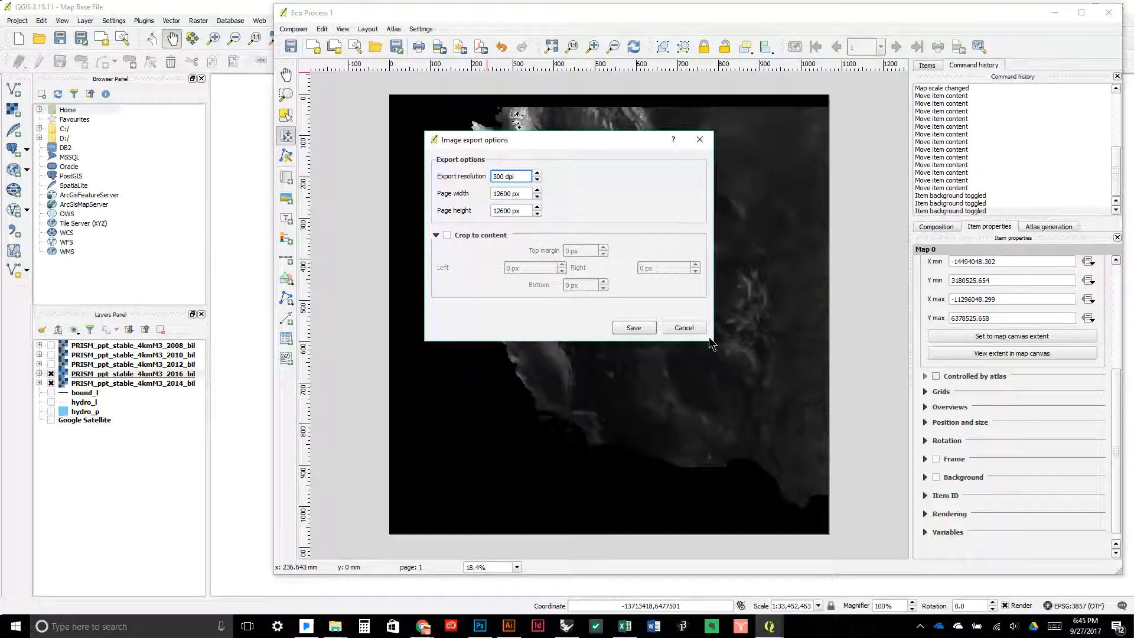
pyautogui.click(633, 328)
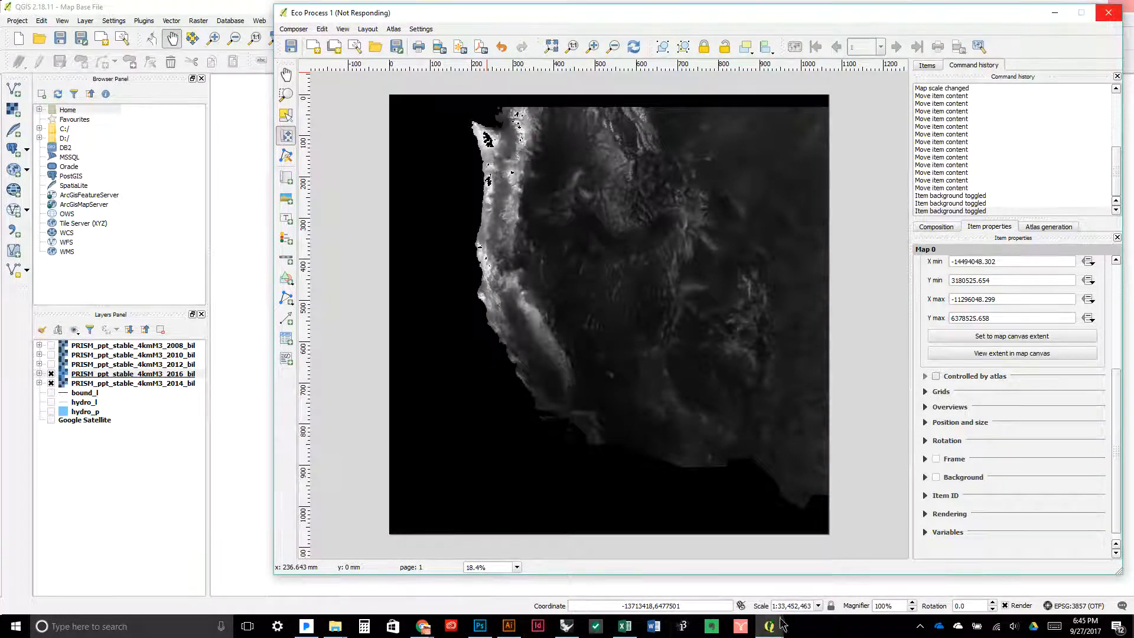
# Switch to the Temp Heightfield model in Rhinoceros and draw a 42 by 42 foot rectangle starting at the origin
pyautogui.moveTo(564, 630)
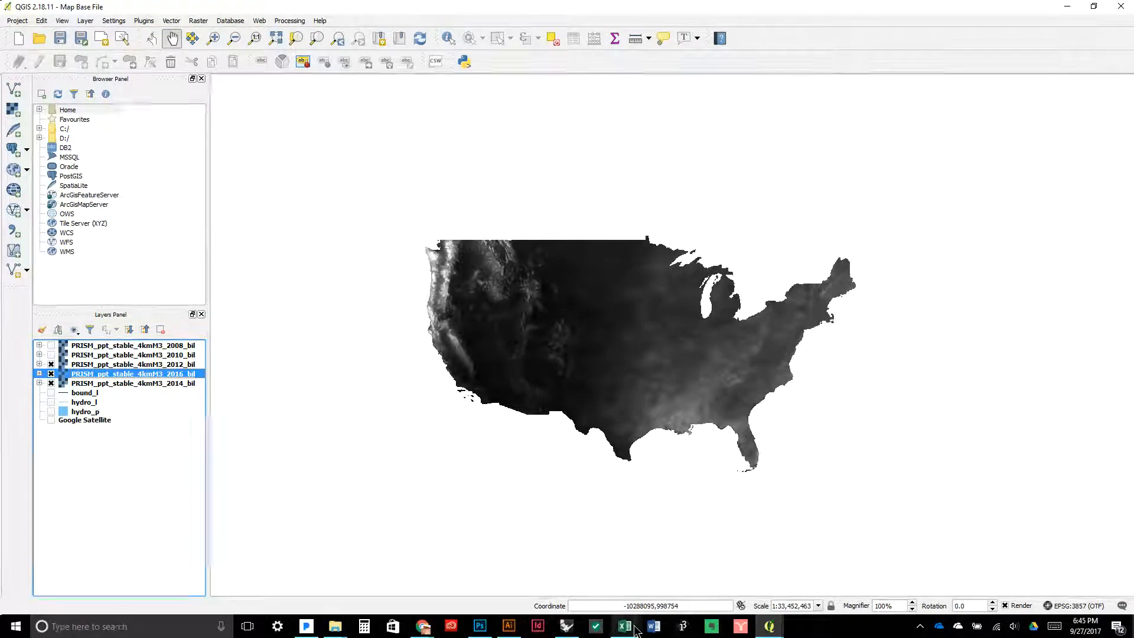
pyautogui.click(565, 618)
pyautogui.moveTo(519, 309); pyautogui.dragTo(286, 303)
pyautogui.scroll(-5, 668, 311)
pyautogui.moveTo(423, 375); pyautogui.dragTo(640, 321)
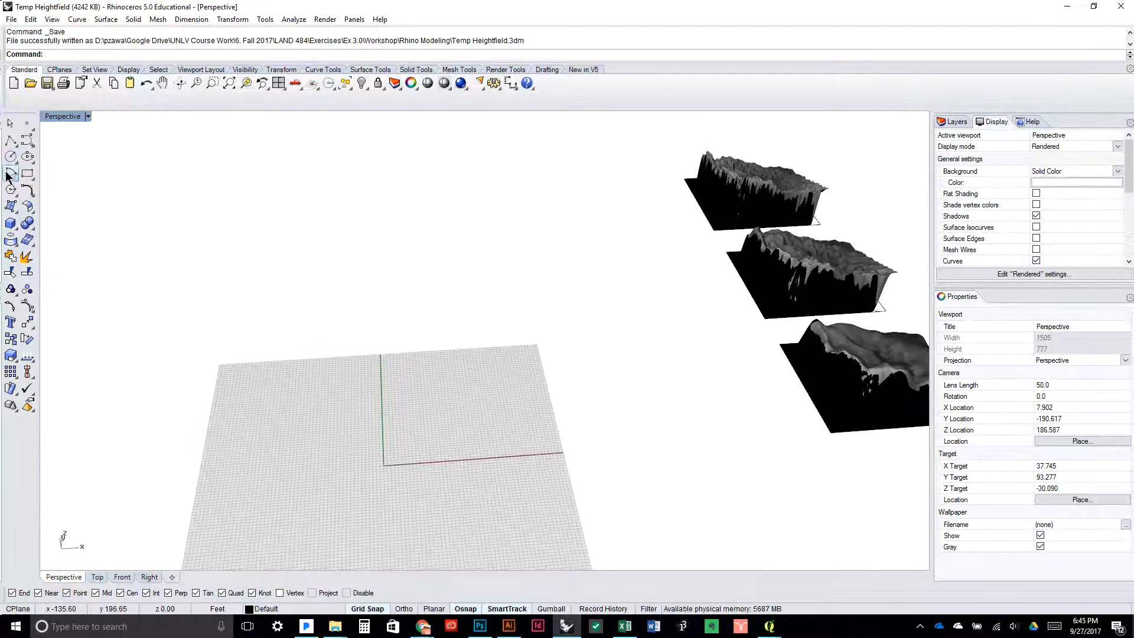
pyautogui.click(27, 174)
pyautogui.scroll(3, 393, 449)
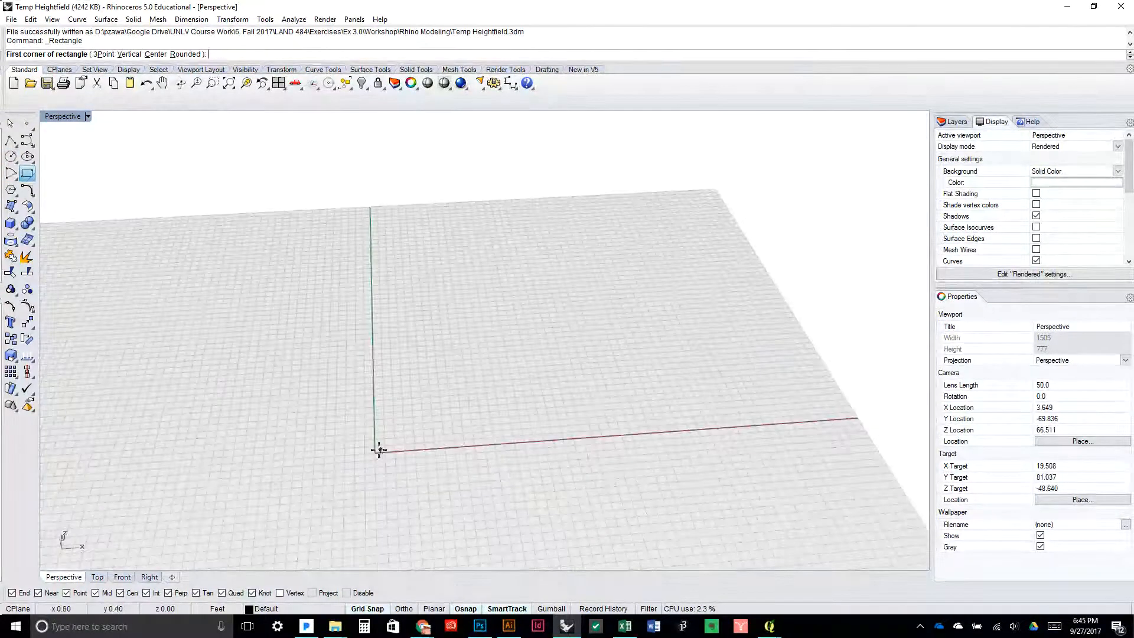
pyautogui.click(375, 453)
pyautogui.write('4')
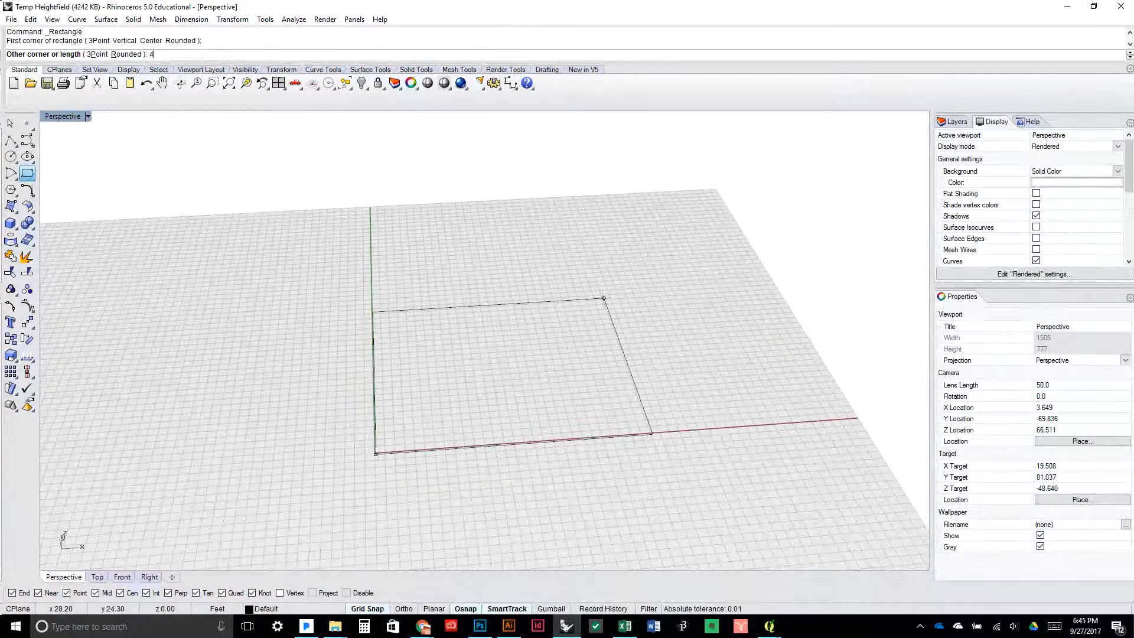
pyautogui.write('2')
pyautogui.press('Return')
pyautogui.press('Return')
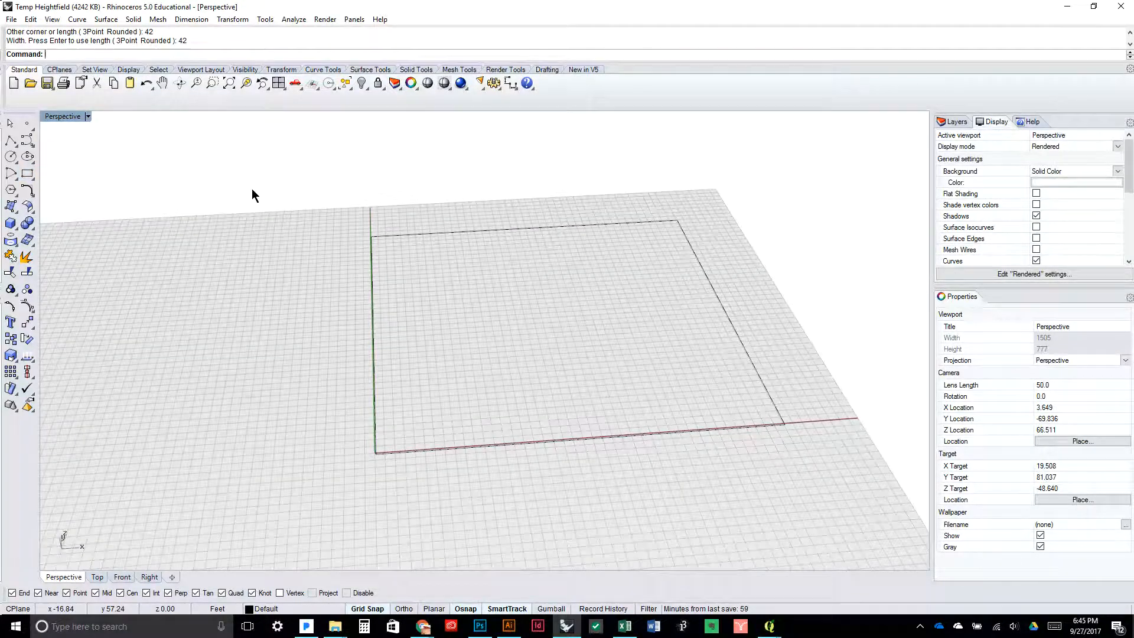
# Start the Heightfield command and load the 2016 image from the Workshop's Hydrology folder
pyautogui.write('Heightfield')
pyautogui.press('Return')
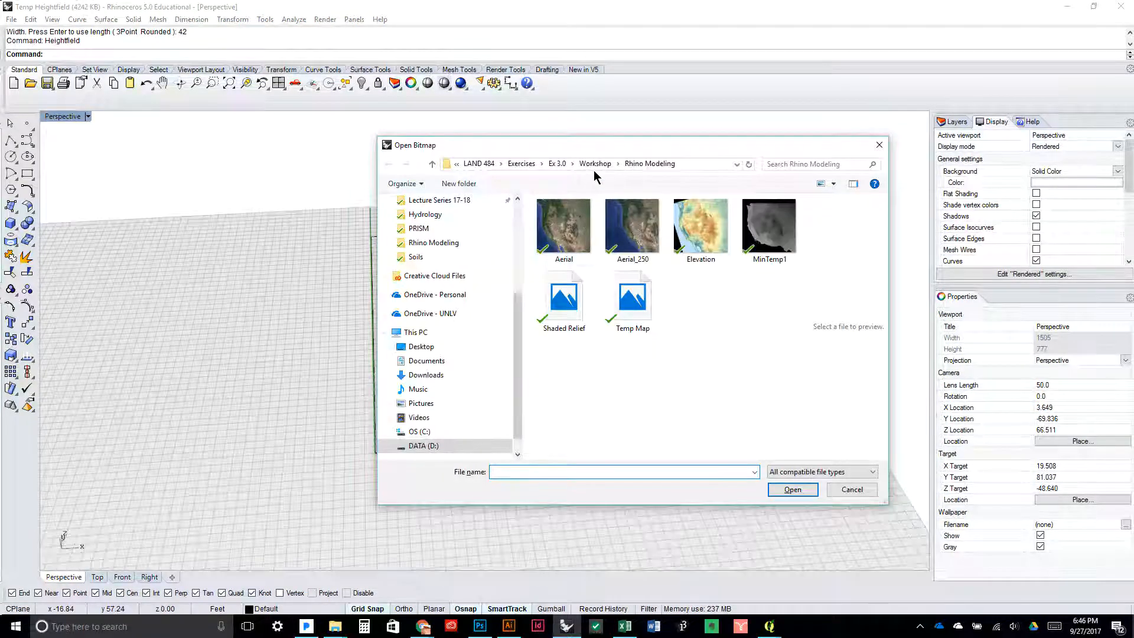
pyautogui.click(592, 165)
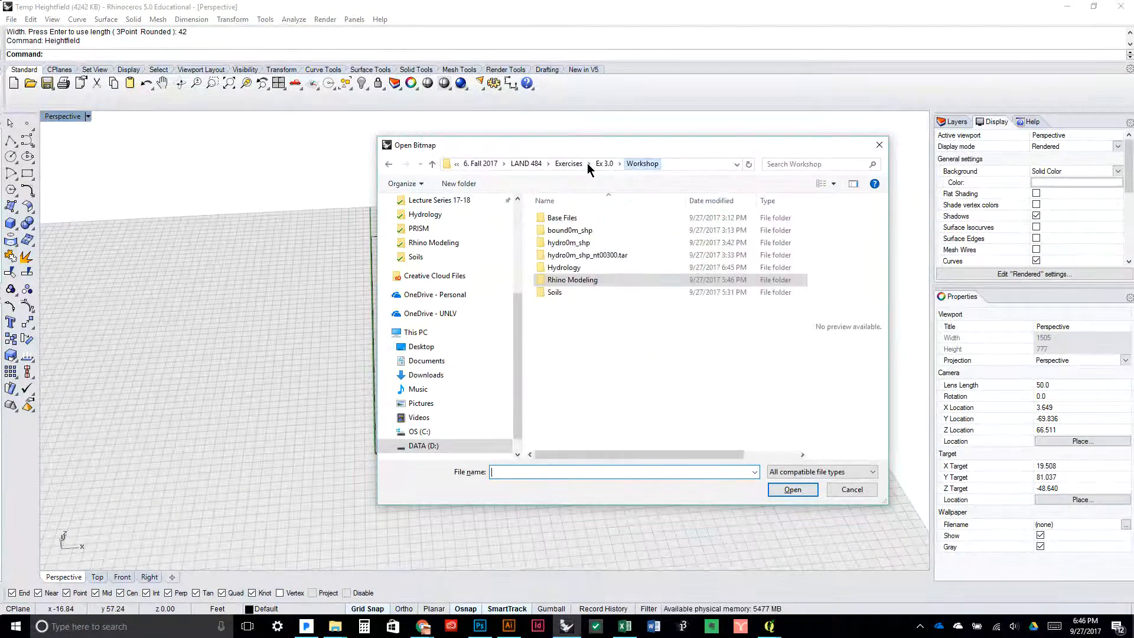
pyautogui.doubleClick(593, 264)
pyautogui.click(700, 227)
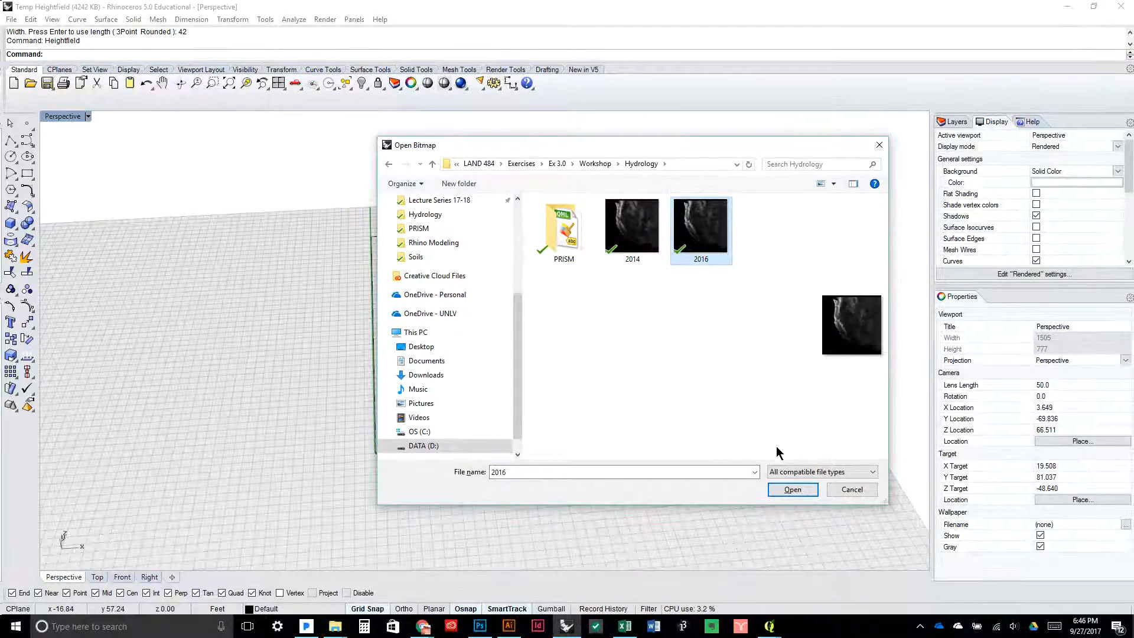
pyautogui.click(784, 491)
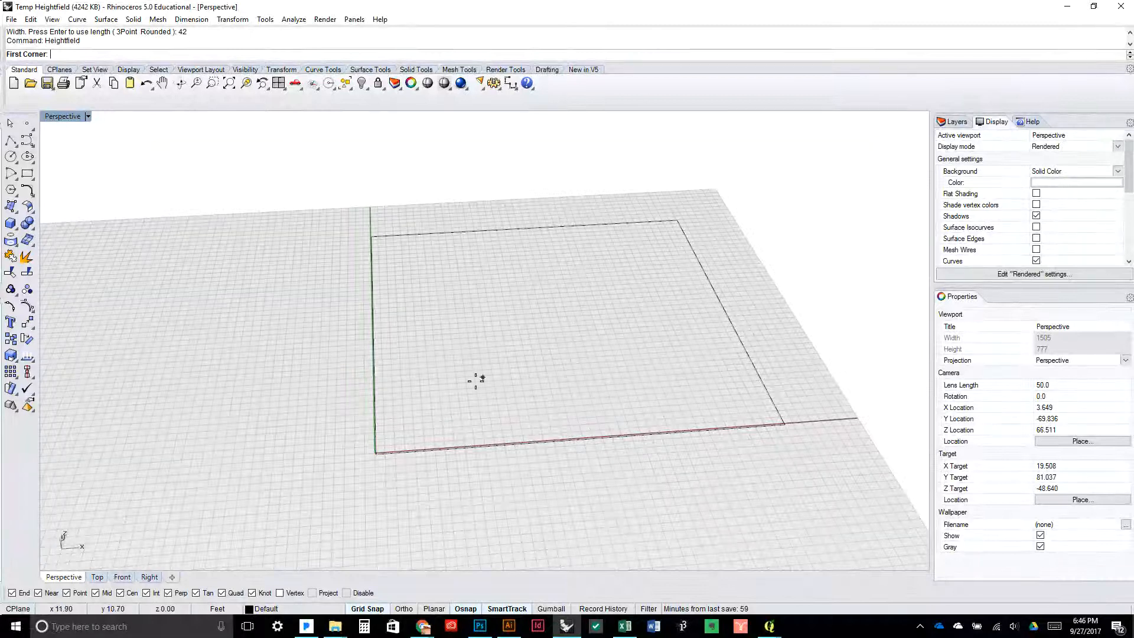
# Fit the heightfield to the rectangle's base edge and create an interpolated surface with 42 x 42 sample points and a height of 160 feet
pyautogui.click(375, 455)
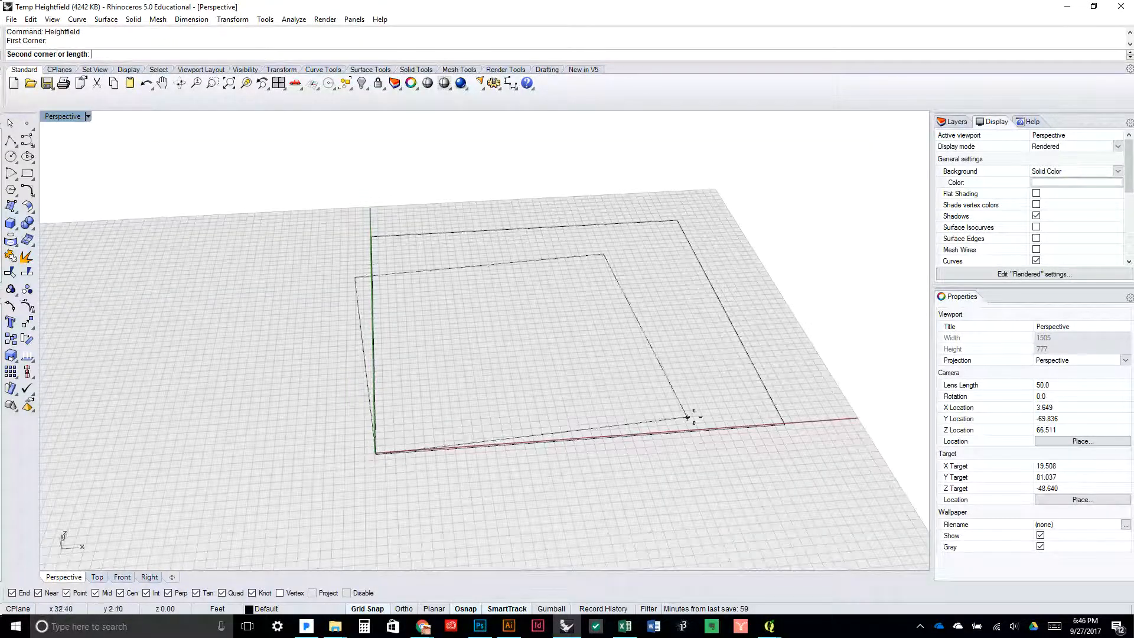
pyautogui.click(786, 423)
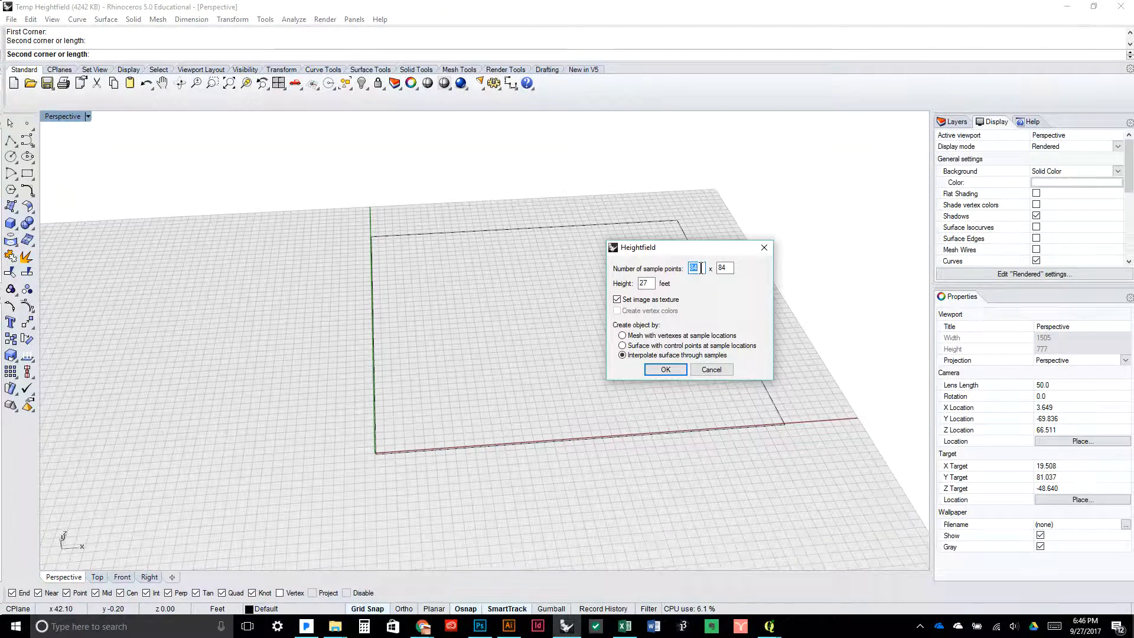
pyautogui.write('42')
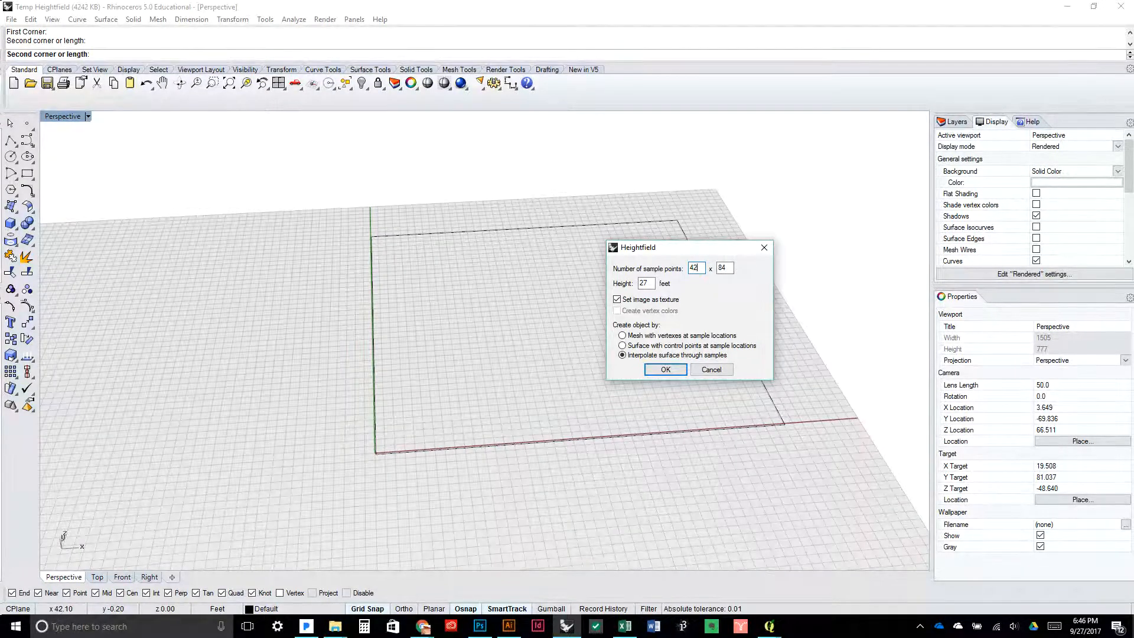
pyautogui.write('42')
pyautogui.press('Tab')
pyautogui.write('1')
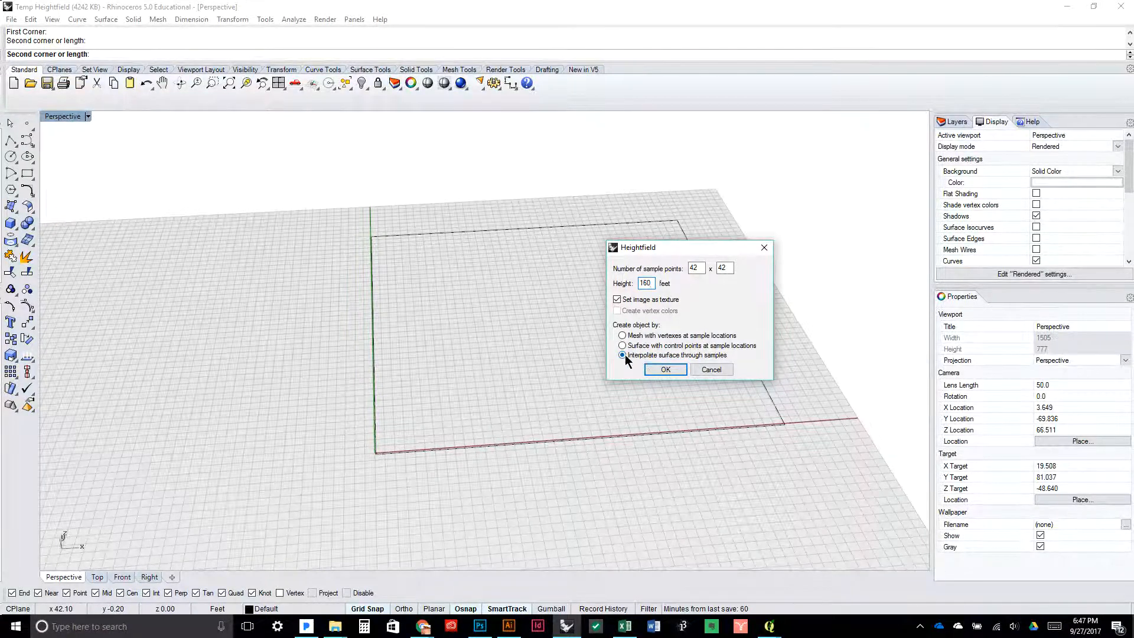
pyautogui.click(664, 370)
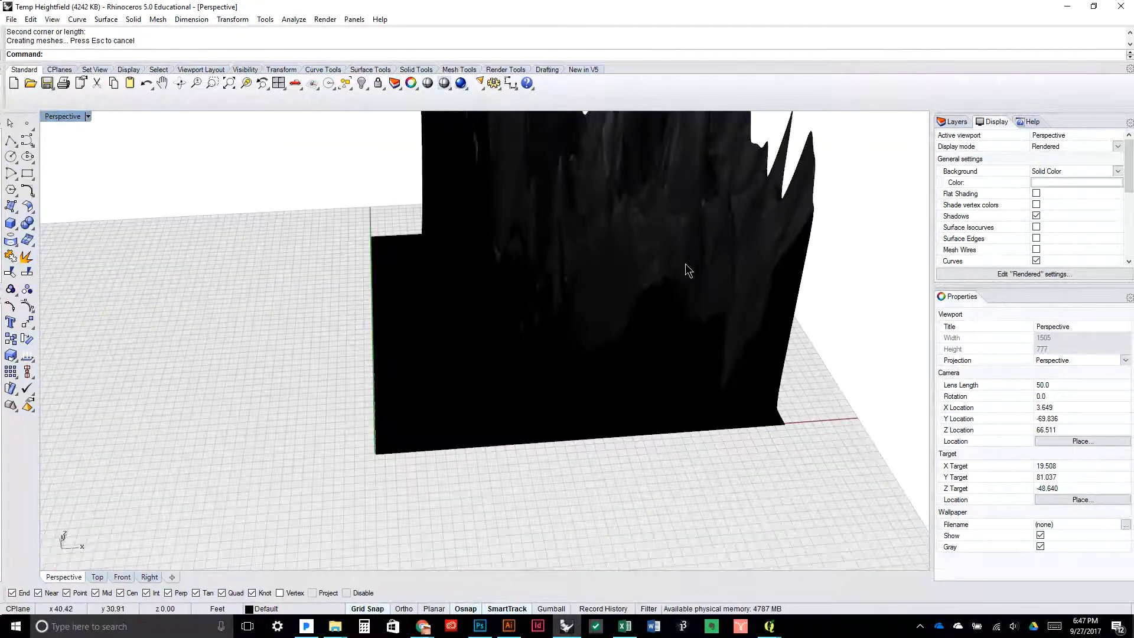
# Examine the new precipitation heightfield in the Top and Perspective views, comparing it with the existing temperature heightfields
pyautogui.moveTo(685, 268); pyautogui.dragTo(597, 246)
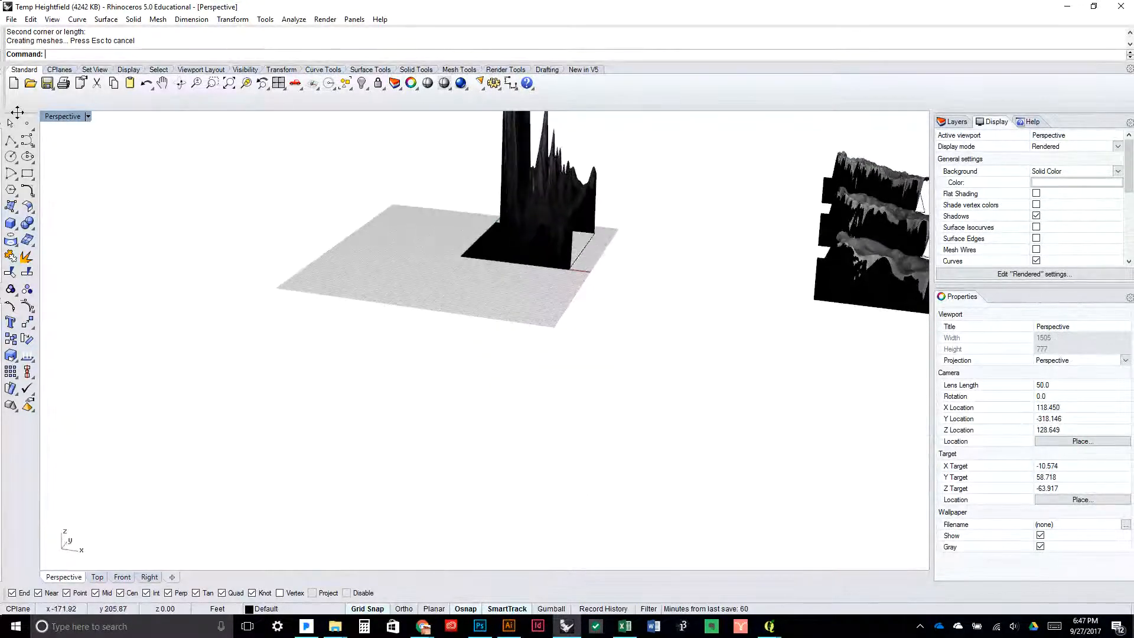
pyautogui.doubleClick(53, 115)
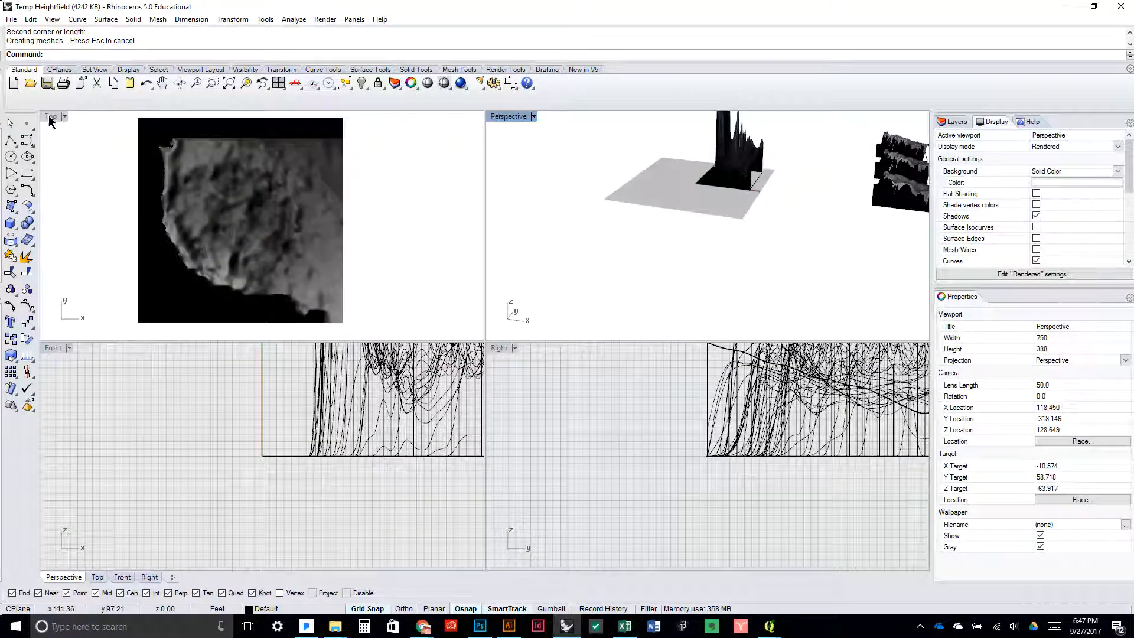
pyautogui.doubleClick(50, 116)
pyautogui.scroll(-3, 420, 240)
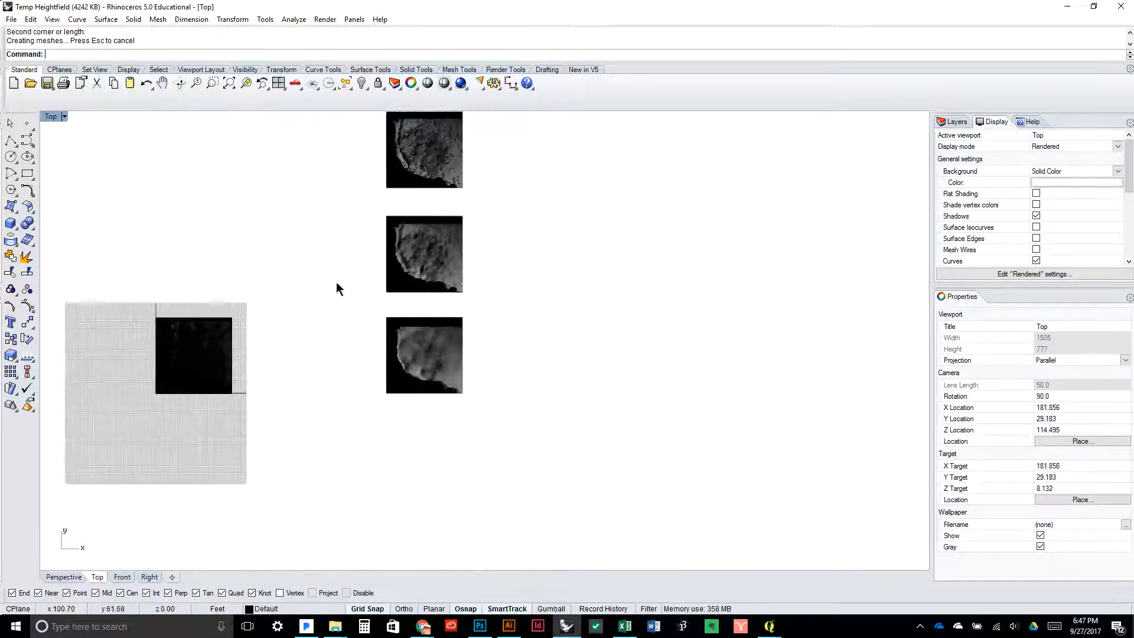
pyautogui.scroll(10, 364, 317)
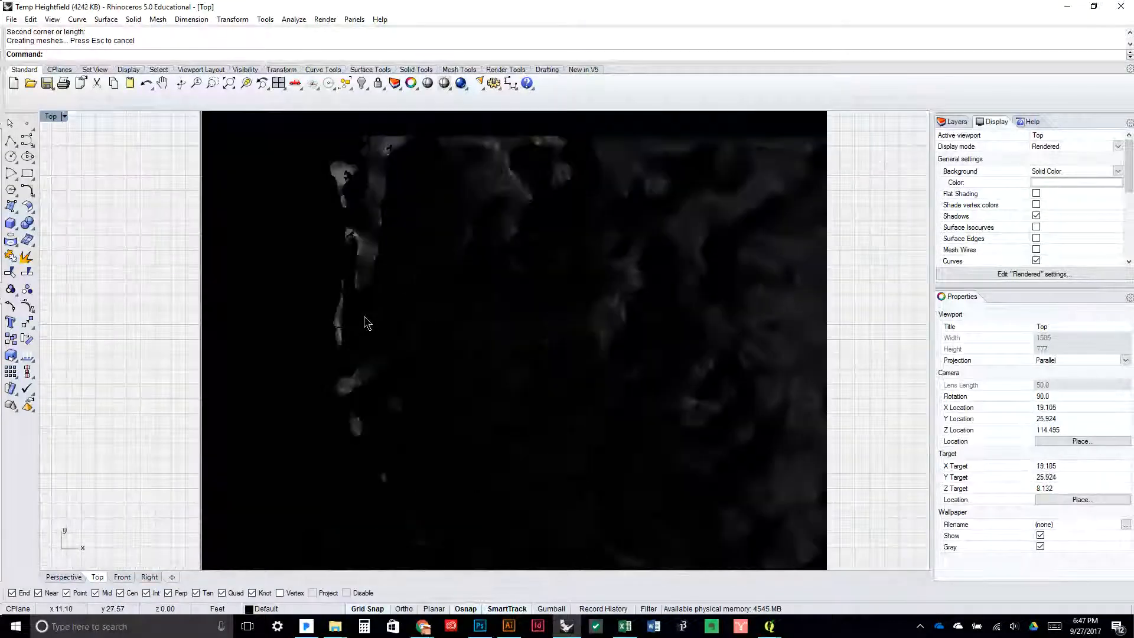
pyautogui.scroll(-5, 364, 318)
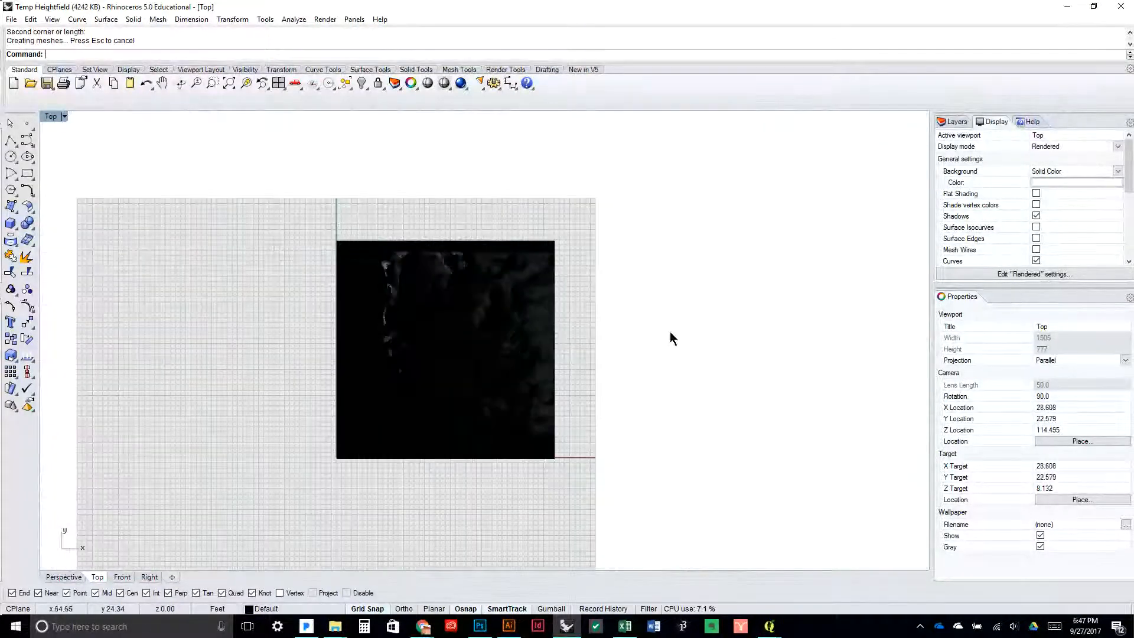
pyautogui.moveTo(670, 334); pyautogui.dragTo(370, 334)
pyautogui.scroll(-3, 369, 334)
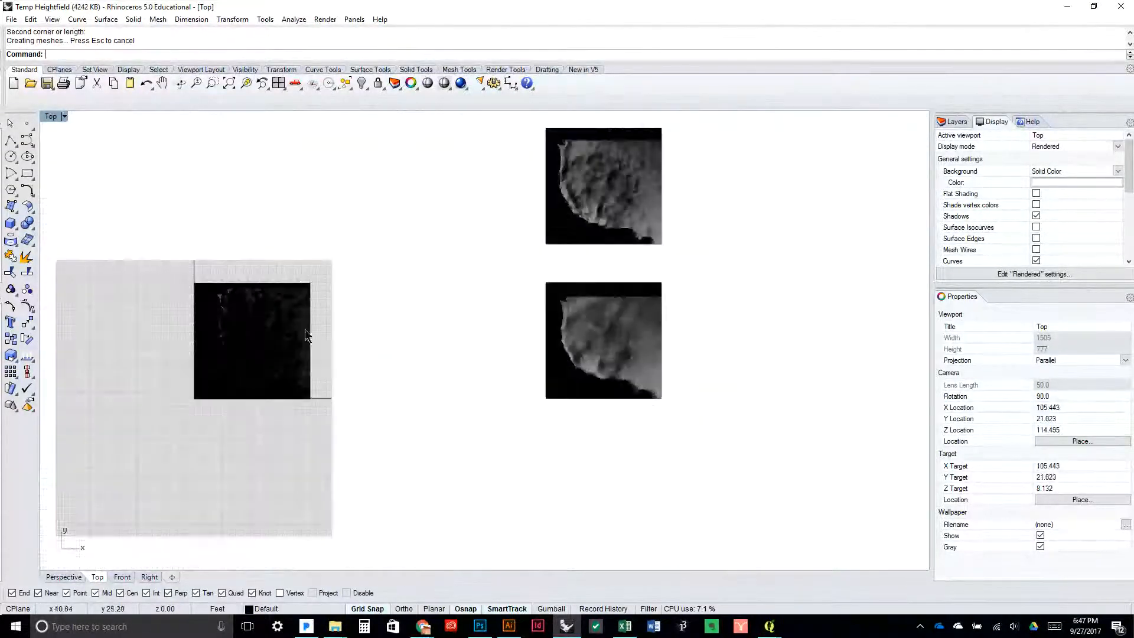
pyautogui.doubleClick(51, 117)
pyautogui.doubleClick(528, 115)
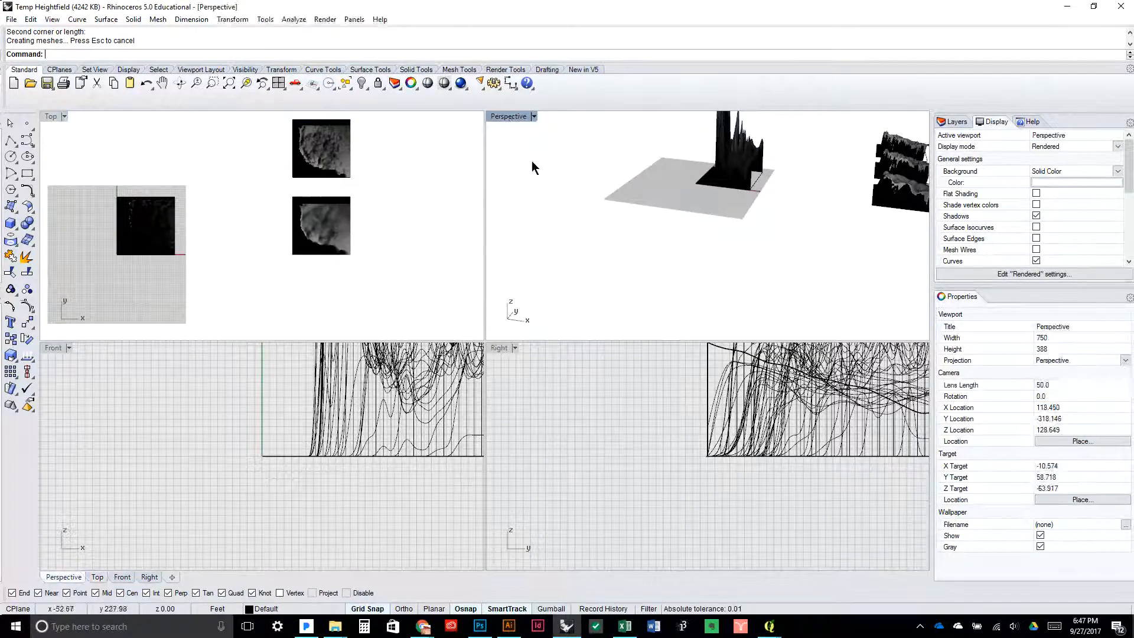
pyautogui.moveTo(632, 236); pyautogui.dragTo(603, 332)
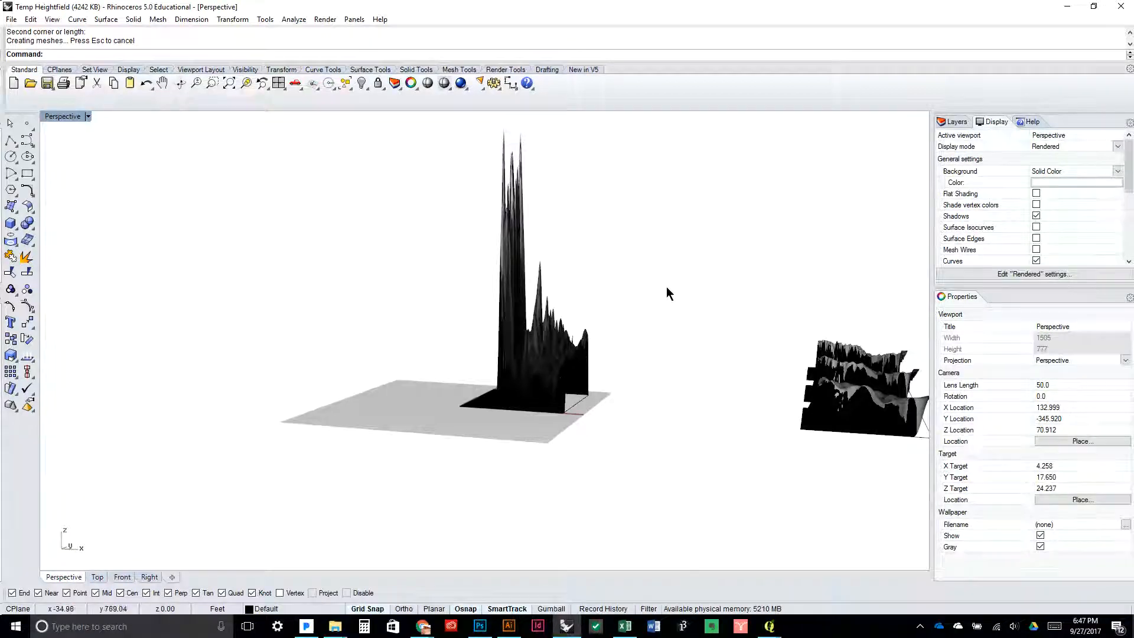
# Launch Grasshopper from the Rhinoceros model and bring its Temp Heightfield definition beside the heightfields
pyautogui.click(552, 384)
pyautogui.moveTo(623, 301); pyautogui.dragTo(629, 390)
pyautogui.click(658, 362)
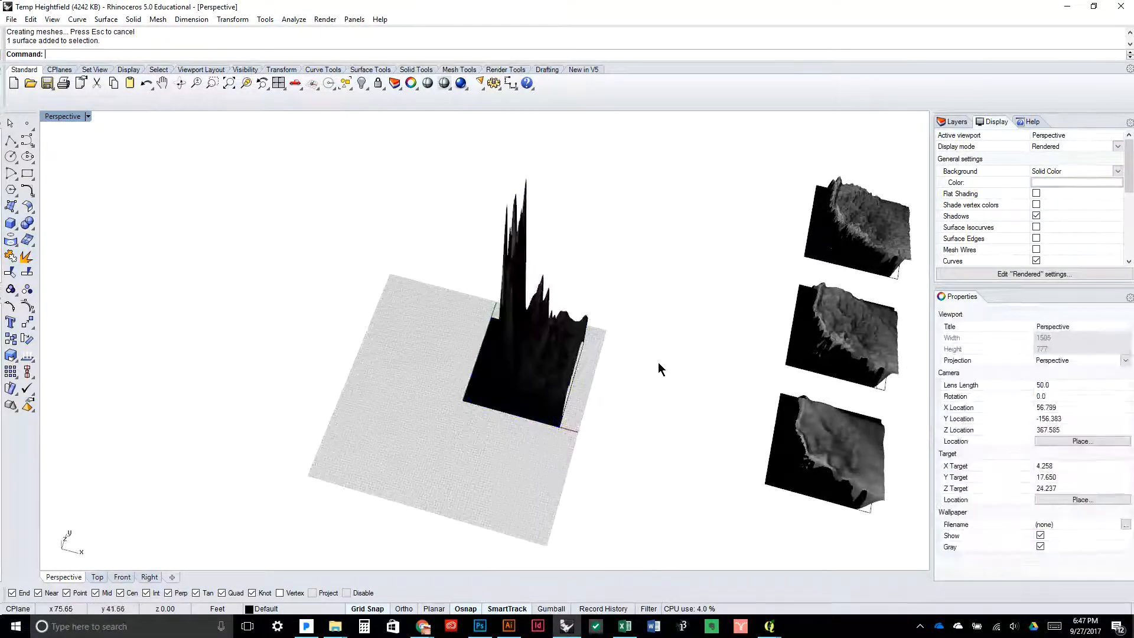
pyautogui.press('Return')
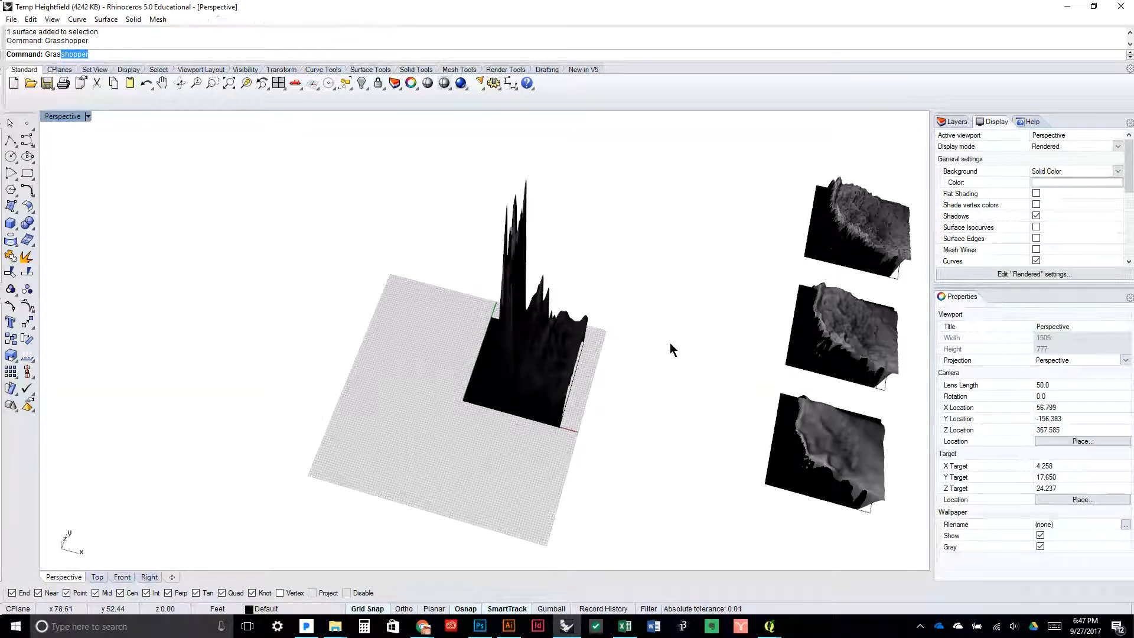
pyautogui.moveTo(681, 174); pyautogui.dragTo(910, 183)
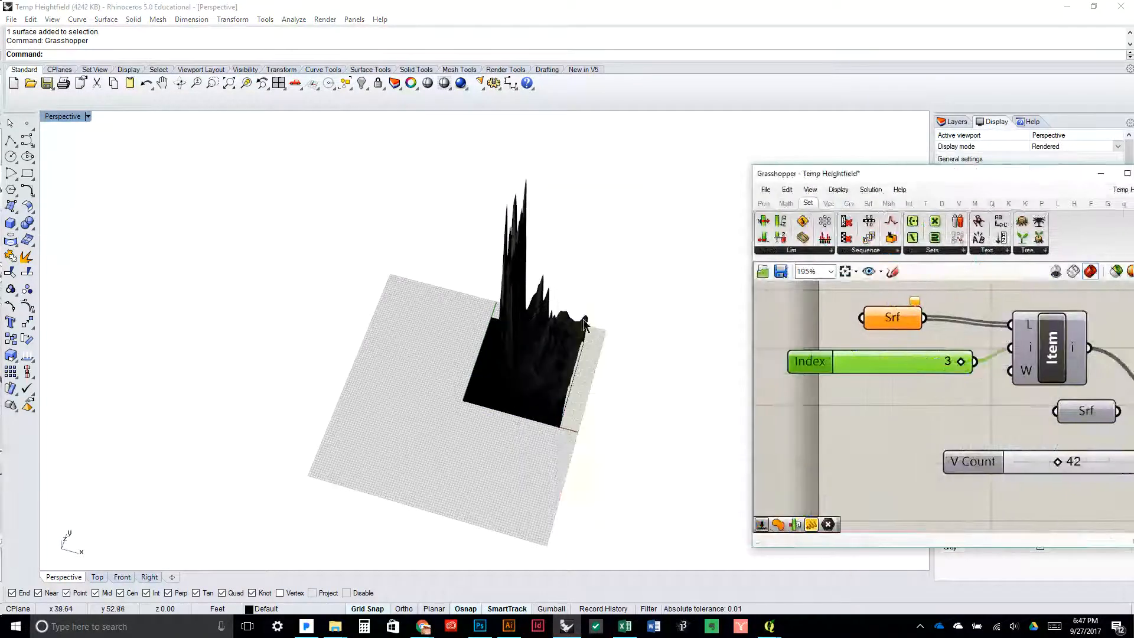
# Examine the existing Temp Heightfield definition alongside the precipitation and temperature heightfields
pyautogui.scroll(3, 591, 329)
pyautogui.scroll(-4, 853, 329)
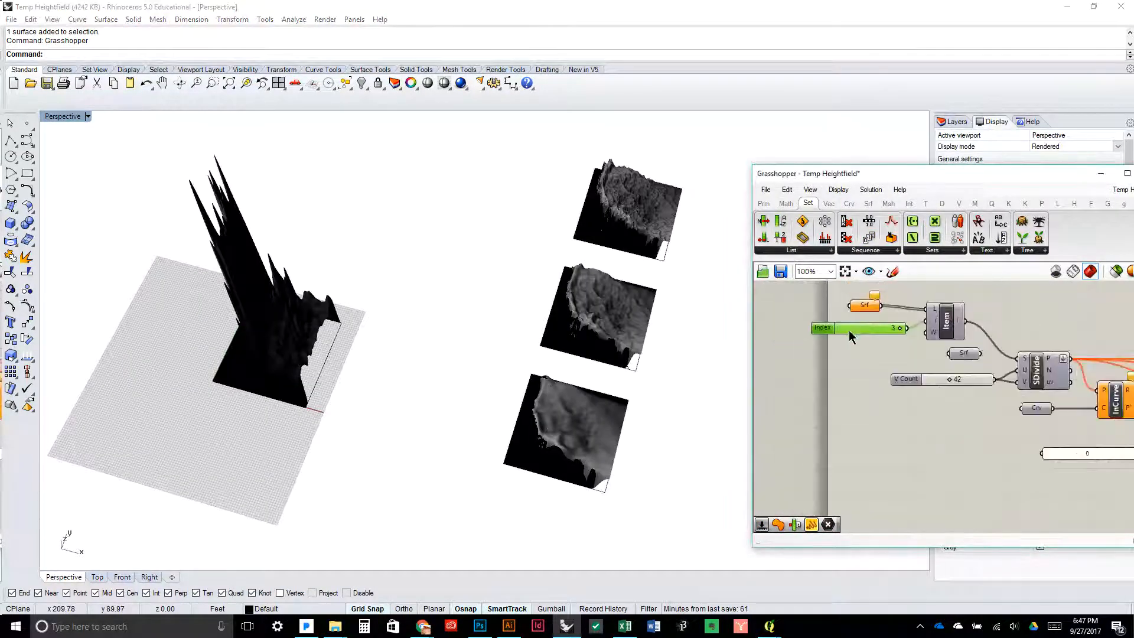
pyautogui.moveTo(397, 337); pyautogui.dragTo(396, 312)
pyautogui.scroll(-3, 402, 289)
pyautogui.scroll(6, 295, 289)
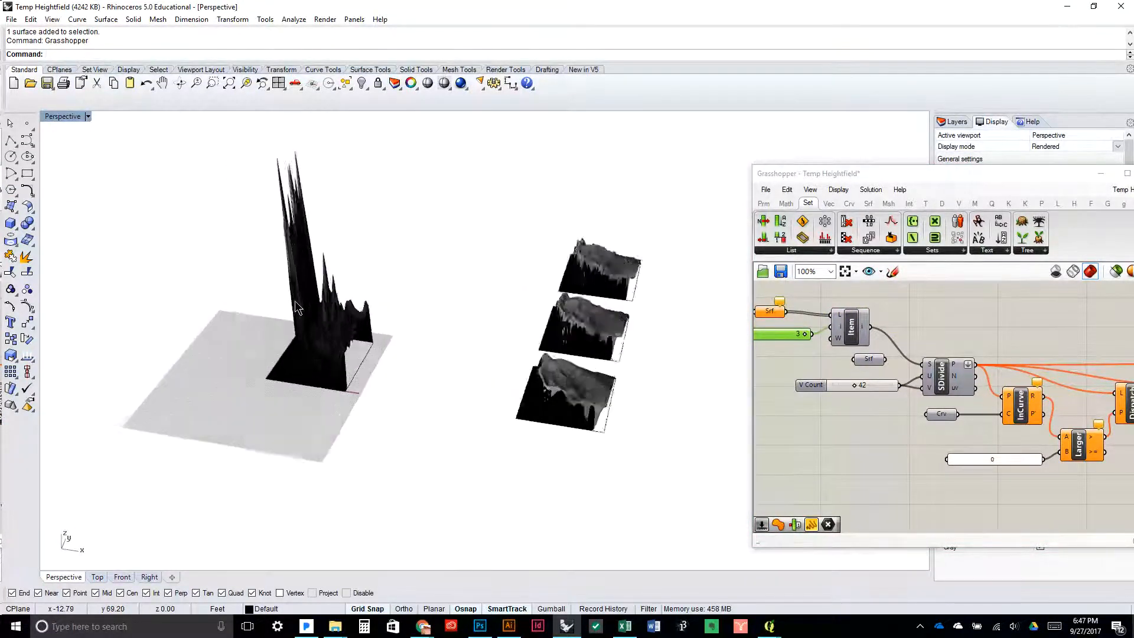
pyautogui.moveTo(934, 419); pyautogui.dragTo(873, 416)
pyautogui.scroll(-3, 875, 420)
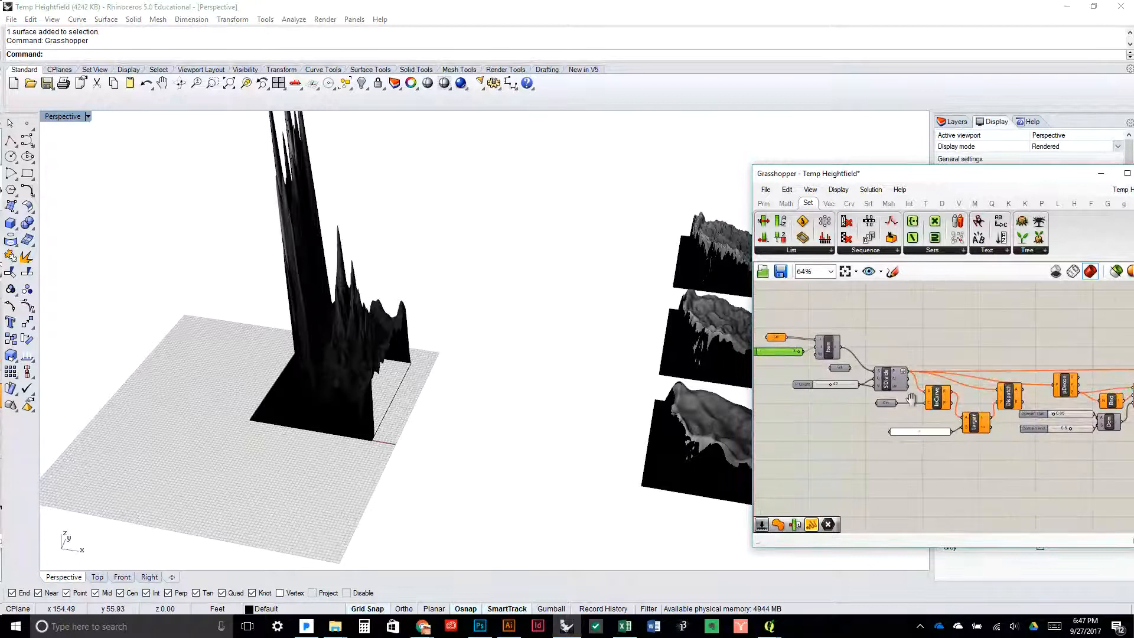
# Start a new blank Grasshopper definition and place its window beside the precipitation heightfield
pyautogui.moveTo(849, 175); pyautogui.dragTo(662, 97)
pyautogui.click(414, 104)
pyautogui.click(419, 109)
pyautogui.moveTo(414, 289); pyautogui.dragTo(455, 319)
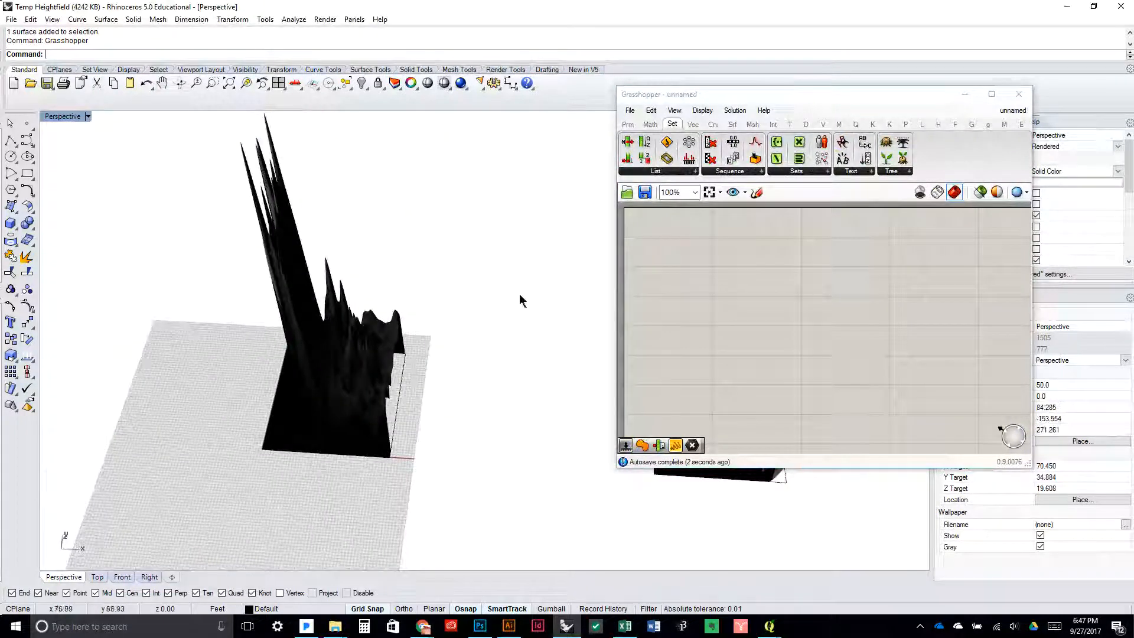
# Add a Surface parameter to the canvas and reference the precipitation heightfield in it
pyautogui.scroll(2, 329, 377)
pyautogui.scroll(2, 329, 378)
pyautogui.click(627, 124)
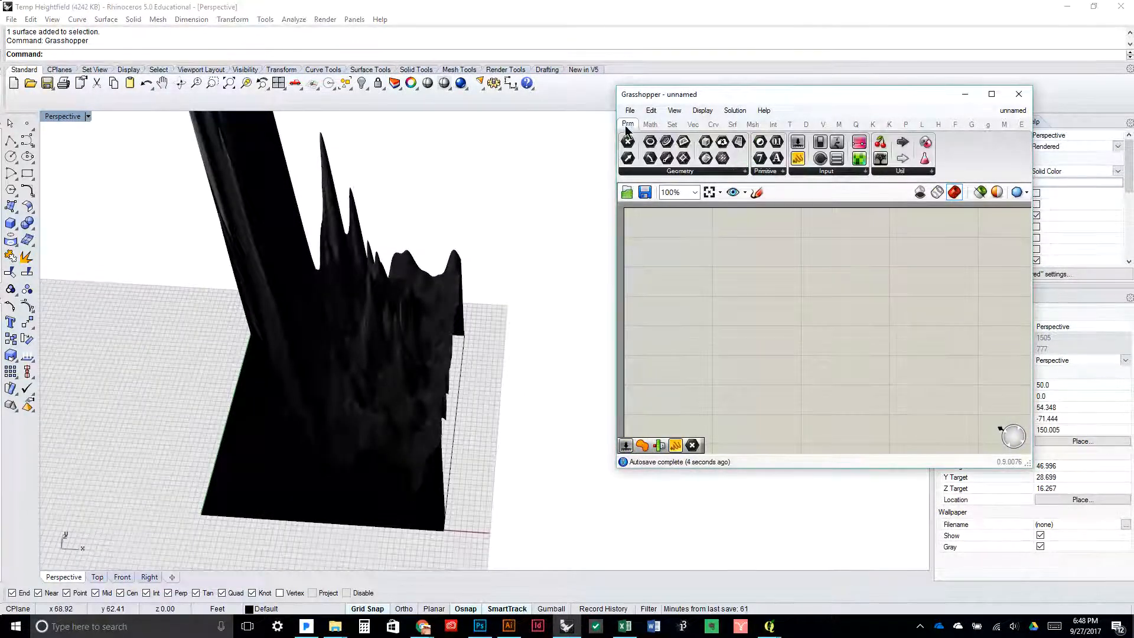
pyautogui.moveTo(739, 147); pyautogui.dragTo(692, 278)
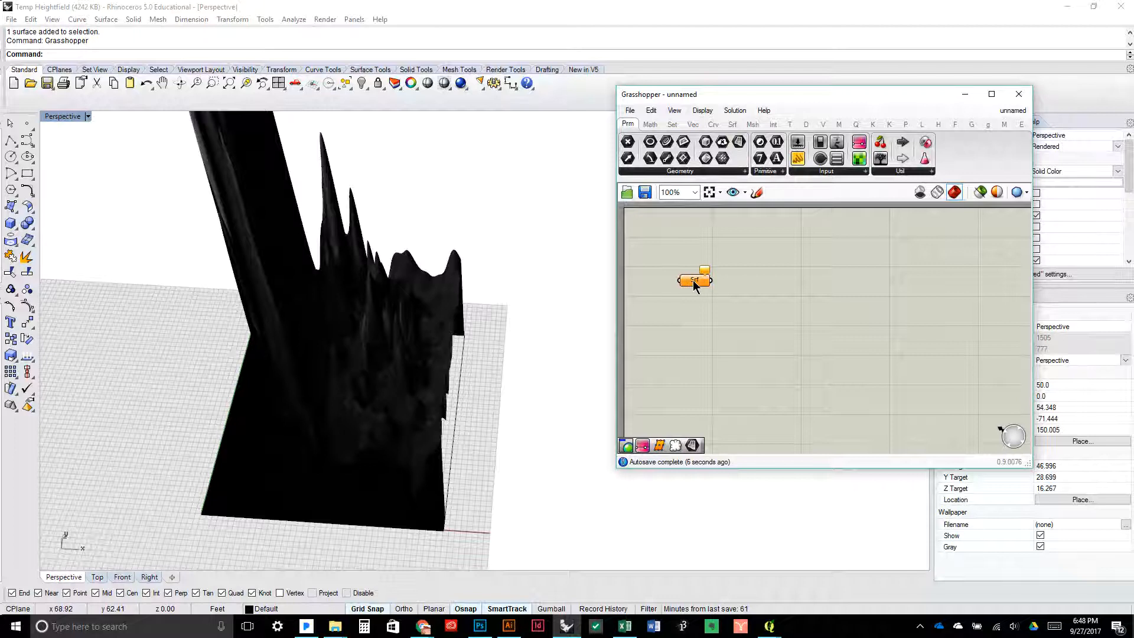
pyautogui.rightClick(693, 279)
pyautogui.click(762, 468)
pyautogui.click(407, 400)
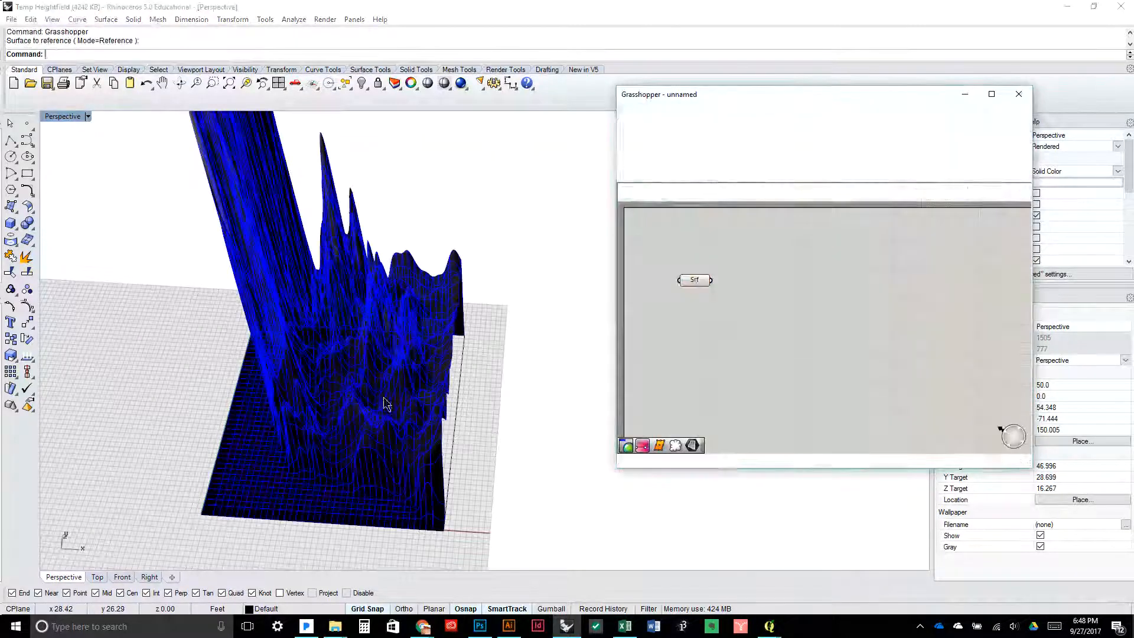
pyautogui.moveTo(412, 406); pyautogui.dragTo(414, 331)
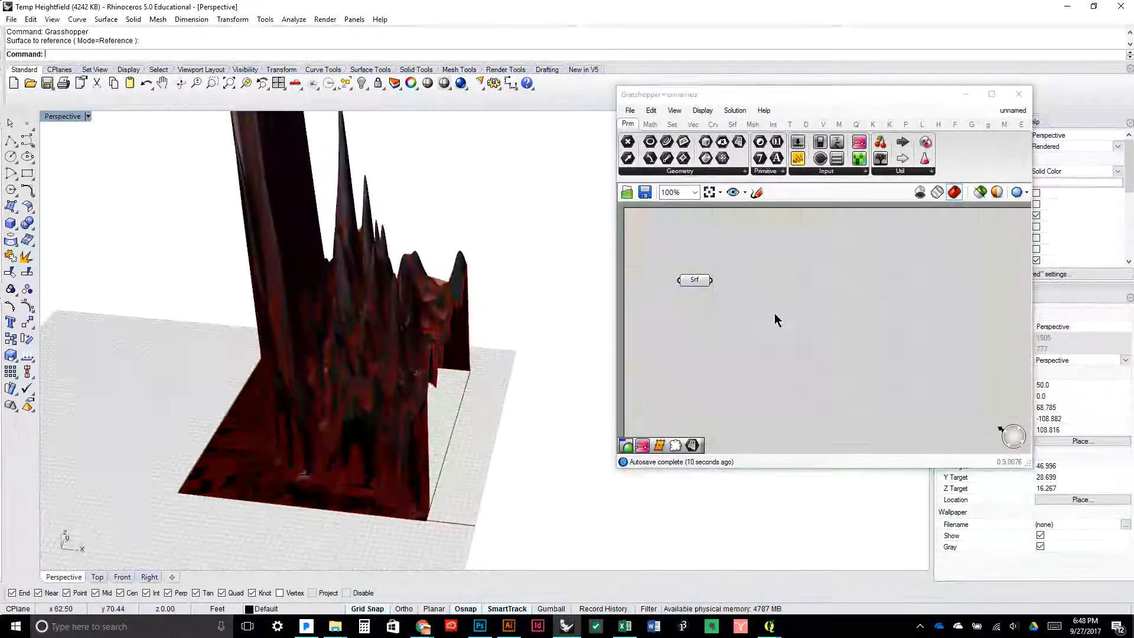
pyautogui.moveTo(785, 315); pyautogui.dragTo(667, 239)
pyautogui.middleClick(679, 260)
pyautogui.click(717, 231)
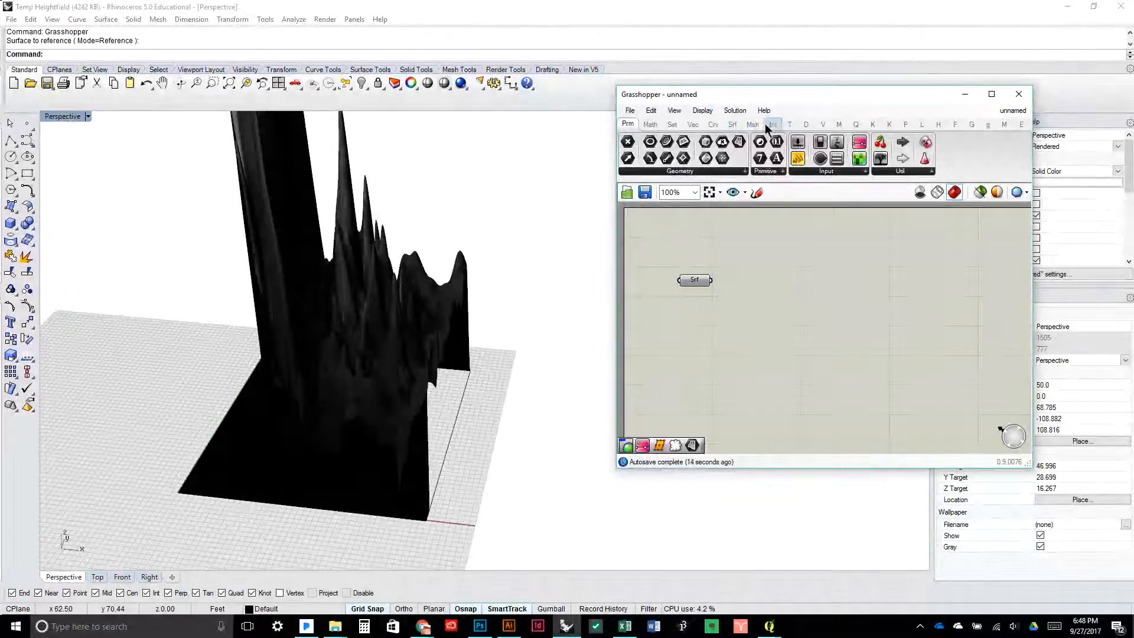
# Try a Surface Points component on the referenced surface and inspect its points on the heightfield
pyautogui.click(731, 125)
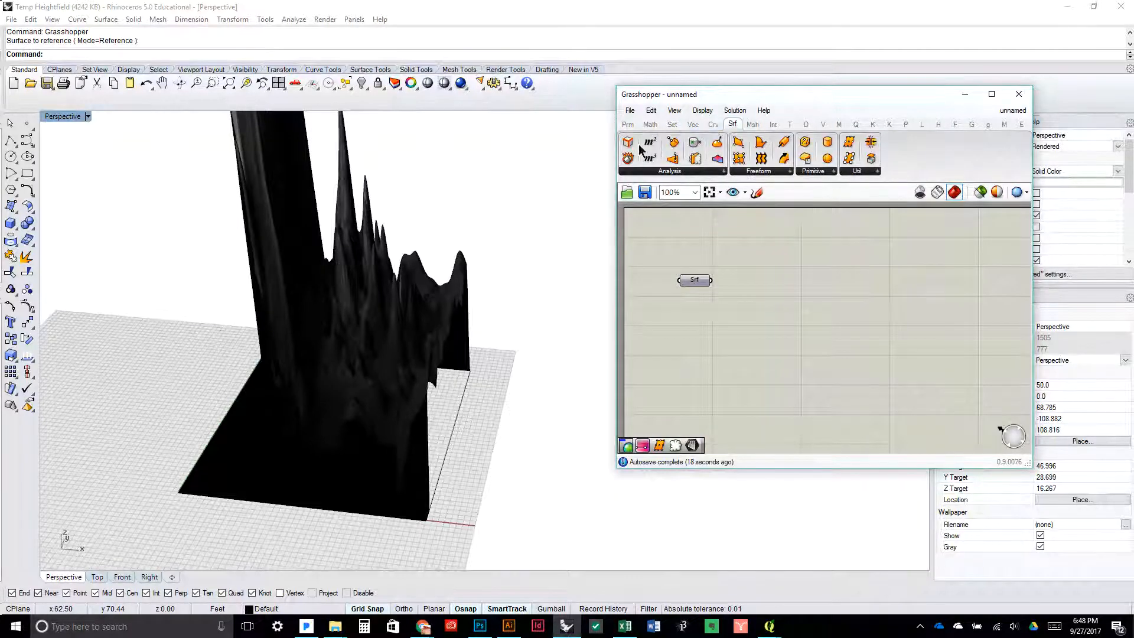
pyautogui.click(657, 172)
pyautogui.moveTo(668, 278); pyautogui.dragTo(817, 304)
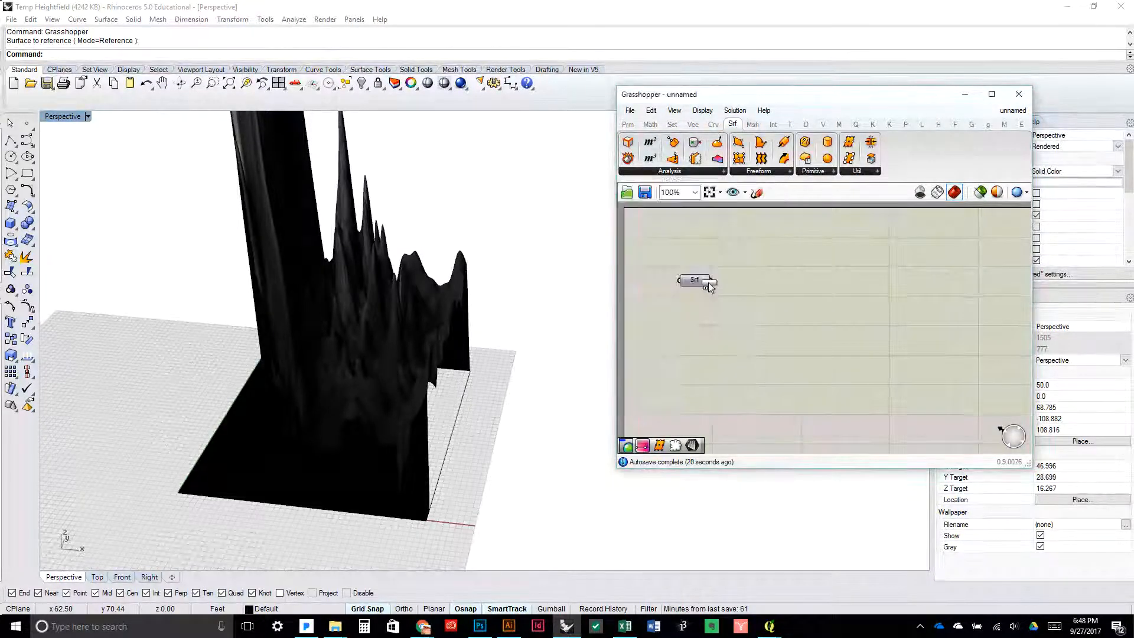
pyautogui.moveTo(711, 280); pyautogui.dragTo(797, 306)
pyautogui.moveTo(816, 307); pyautogui.dragTo(804, 281)
pyautogui.click(419, 294)
pyautogui.moveTo(420, 293); pyautogui.dragTo(395, 201)
pyautogui.scroll(-6, 413, 260)
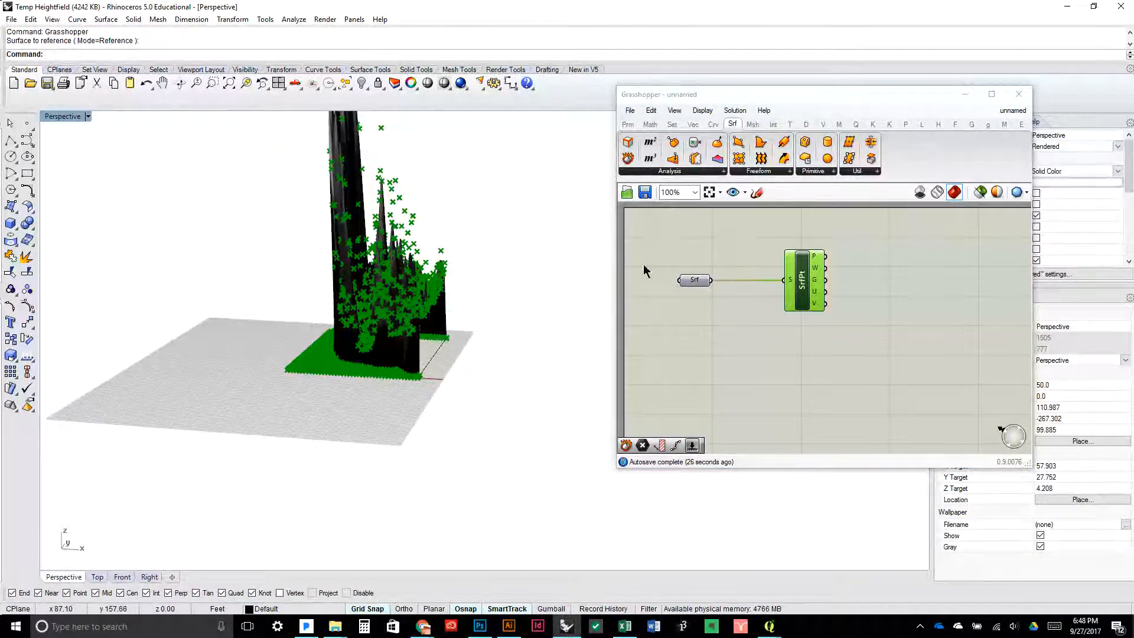
# Delete the Surface Points component from the canvas
pyautogui.press('Delete')
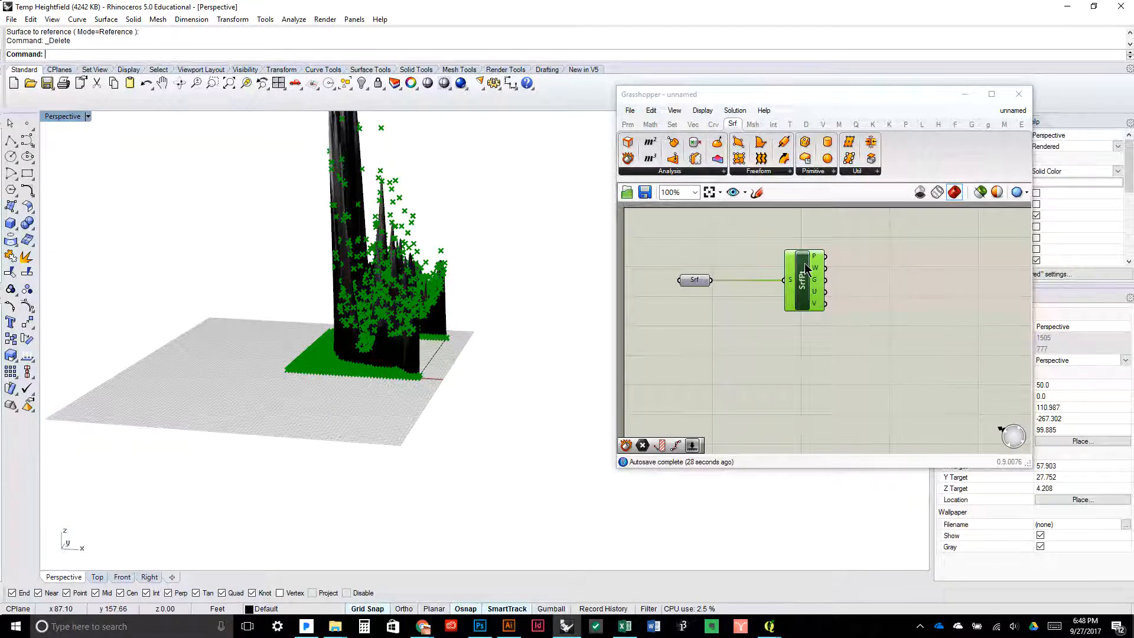
pyautogui.click(805, 272)
pyautogui.press('Delete')
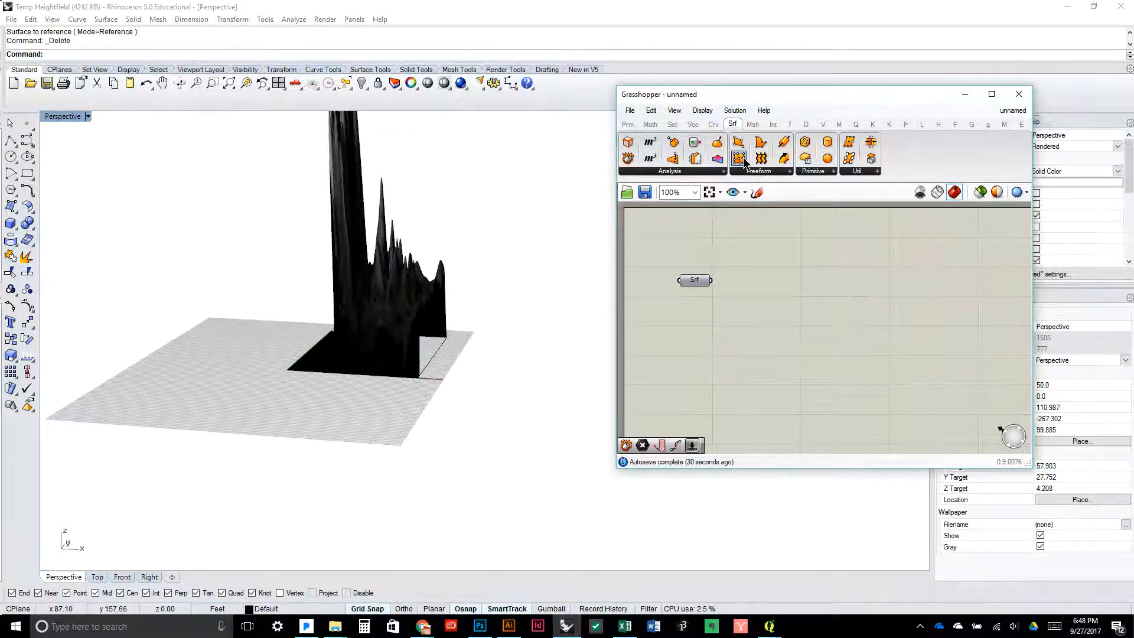
# Connect the surface to a Divide Surface component and drive its U and V counts with a number slider of 43
pyautogui.moveTo(830, 205); pyautogui.dragTo(803, 306)
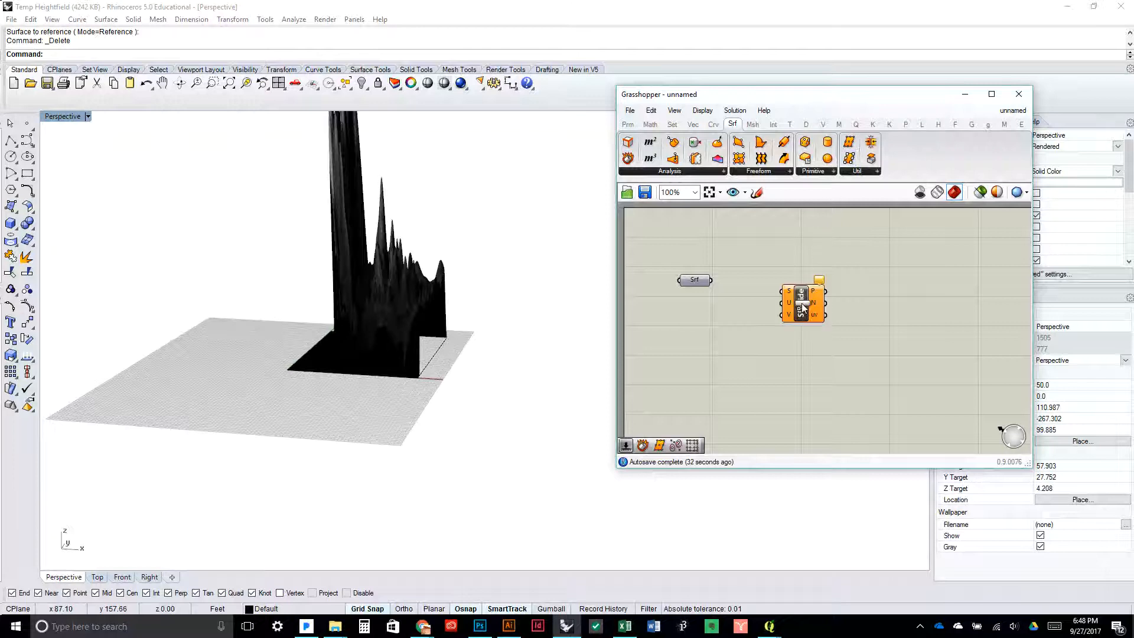
pyautogui.moveTo(743, 286); pyautogui.dragTo(805, 306)
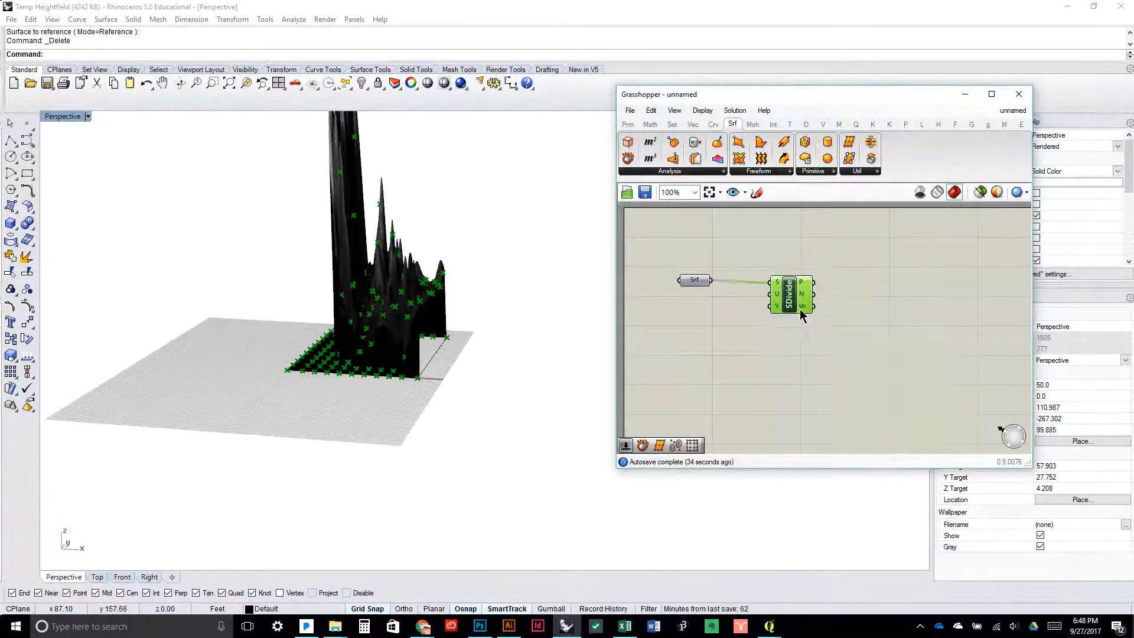
pyautogui.click(709, 336)
pyautogui.doubleClick(707, 335)
pyautogui.write('4')
pyautogui.press('Return')
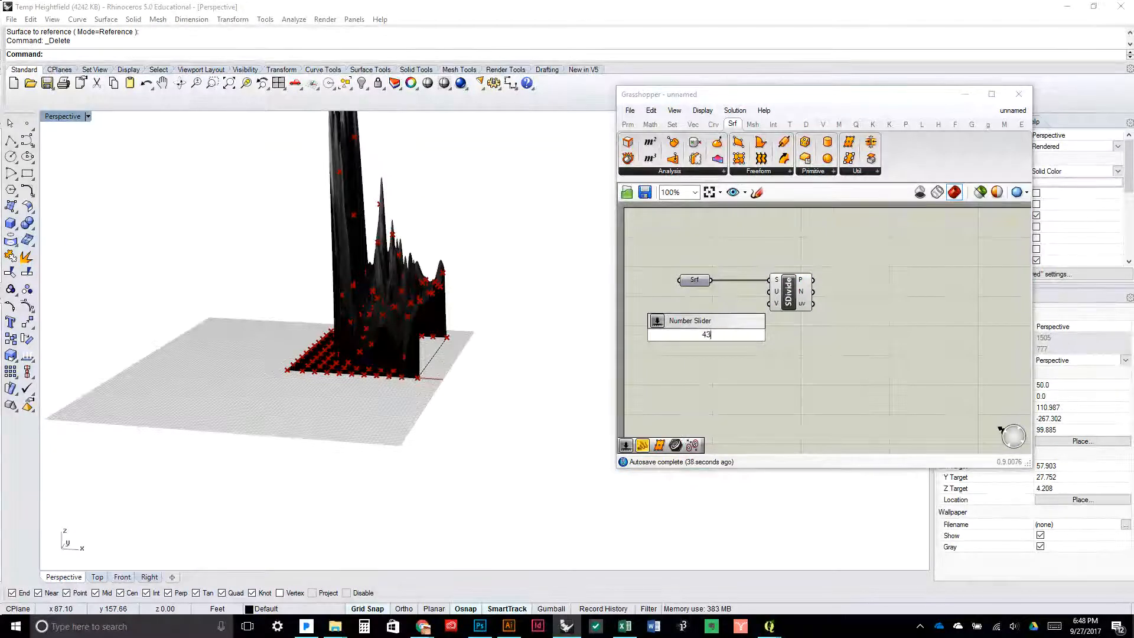
pyautogui.scroll(2, 785, 300)
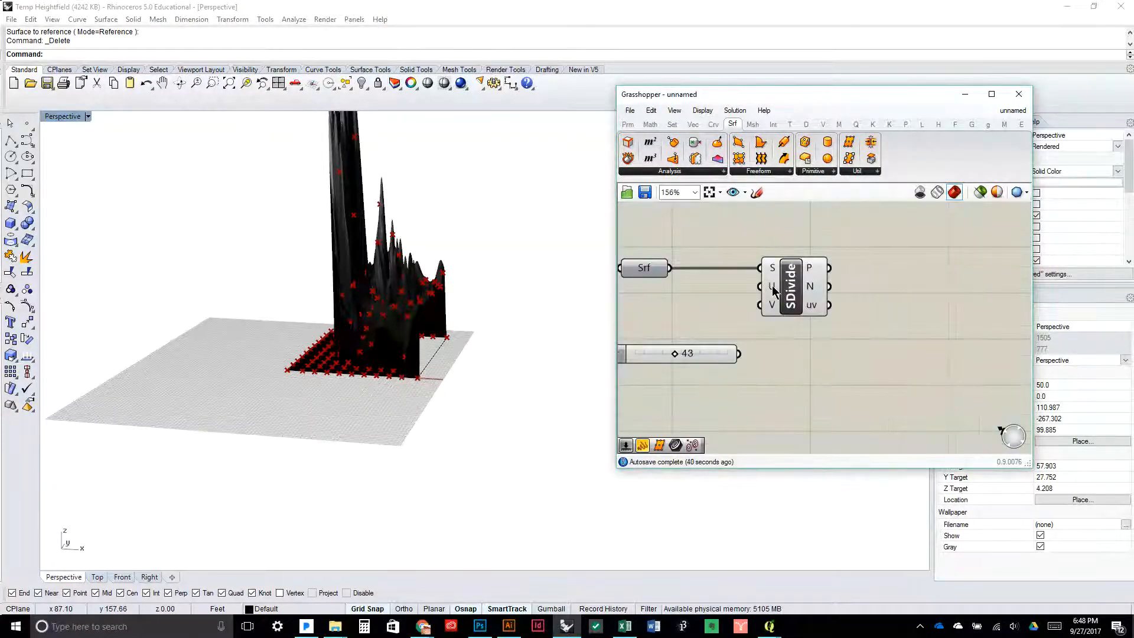
pyautogui.moveTo(756, 295); pyautogui.dragTo(759, 288)
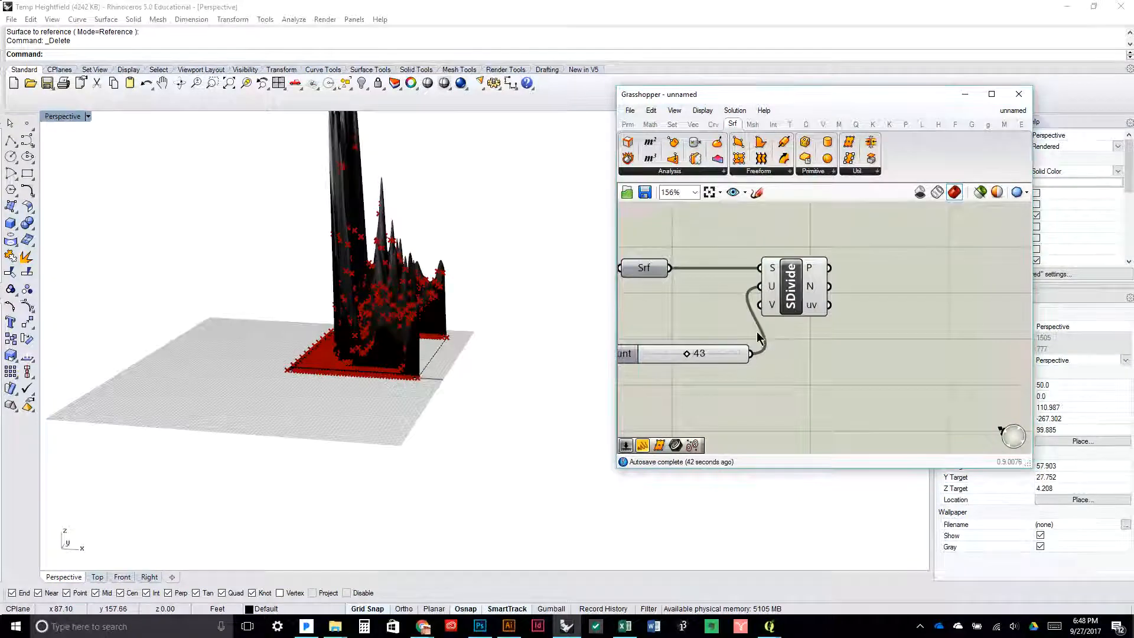
pyautogui.moveTo(747, 355); pyautogui.dragTo(710, 321)
# Set the U and V count slider to 41 and align it with the Divide Surface inputs
pyautogui.doubleClick(709, 321)
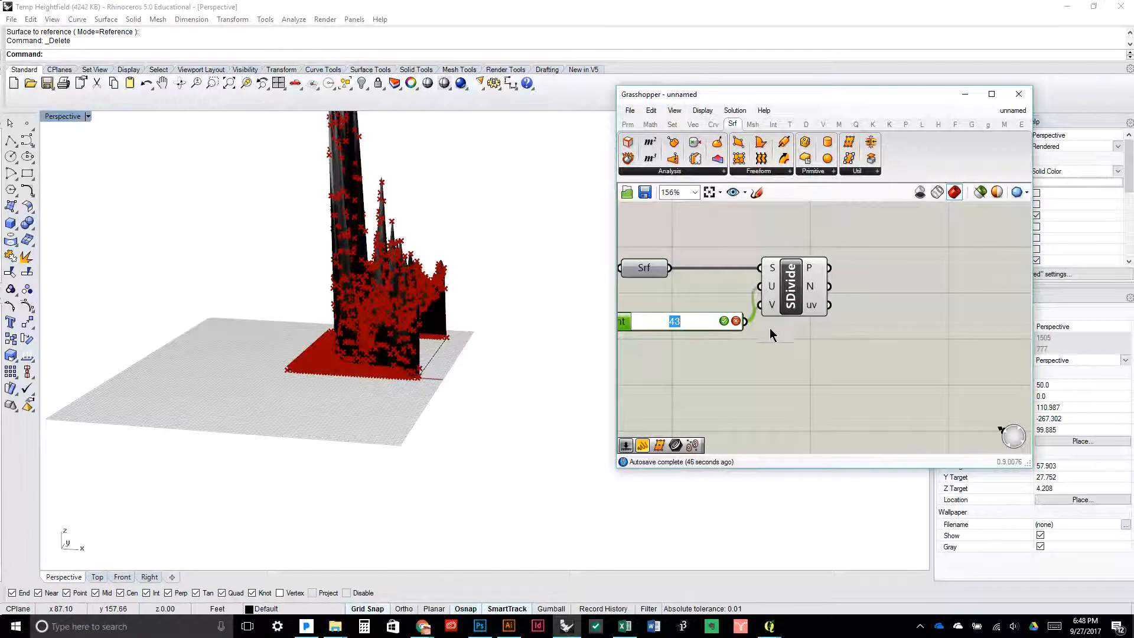
pyautogui.write('41')
pyautogui.click(722, 321)
pyautogui.moveTo(452, 256); pyautogui.dragTo(460, 408)
pyautogui.click(892, 378)
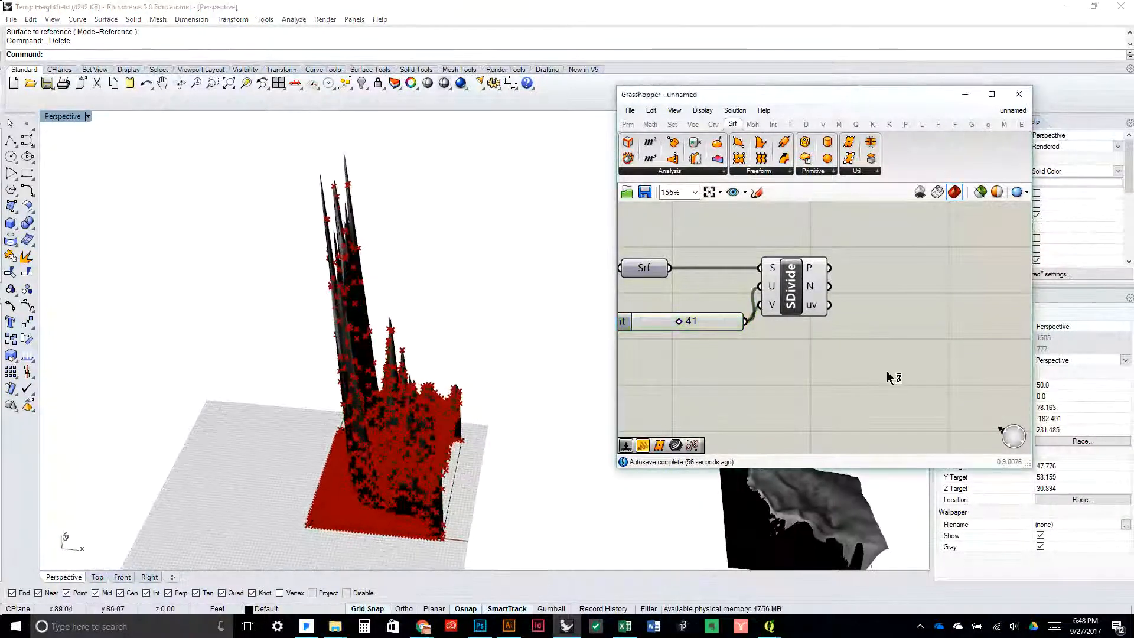
pyautogui.moveTo(731, 321); pyautogui.dragTo(709, 302)
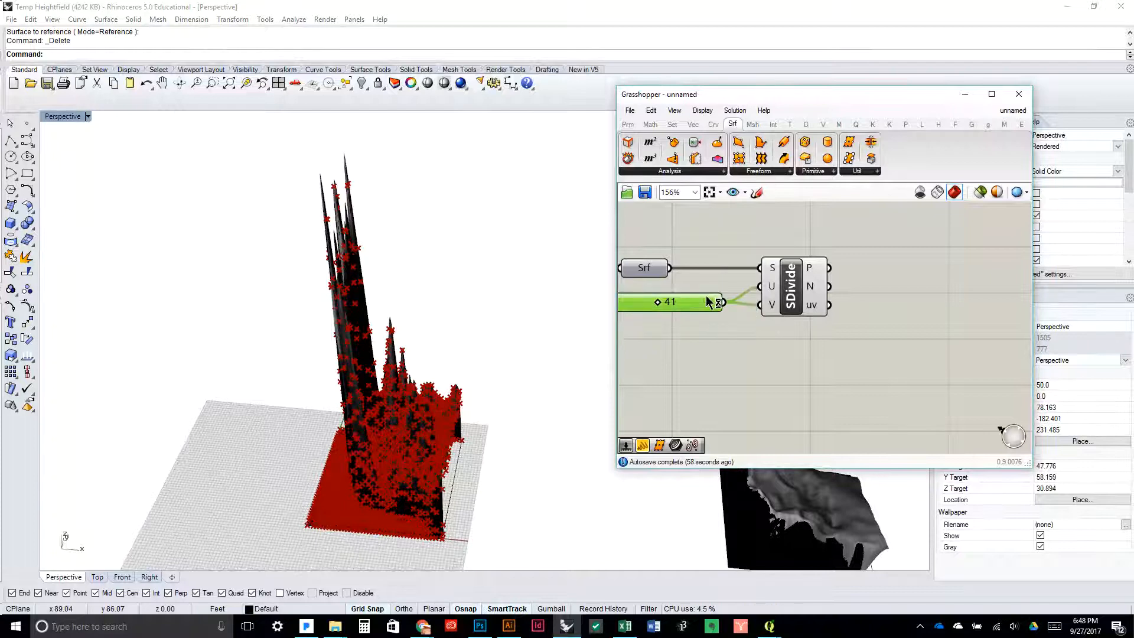
# Flatten the points output of the Divide Surface component
pyautogui.rightClick(809, 271)
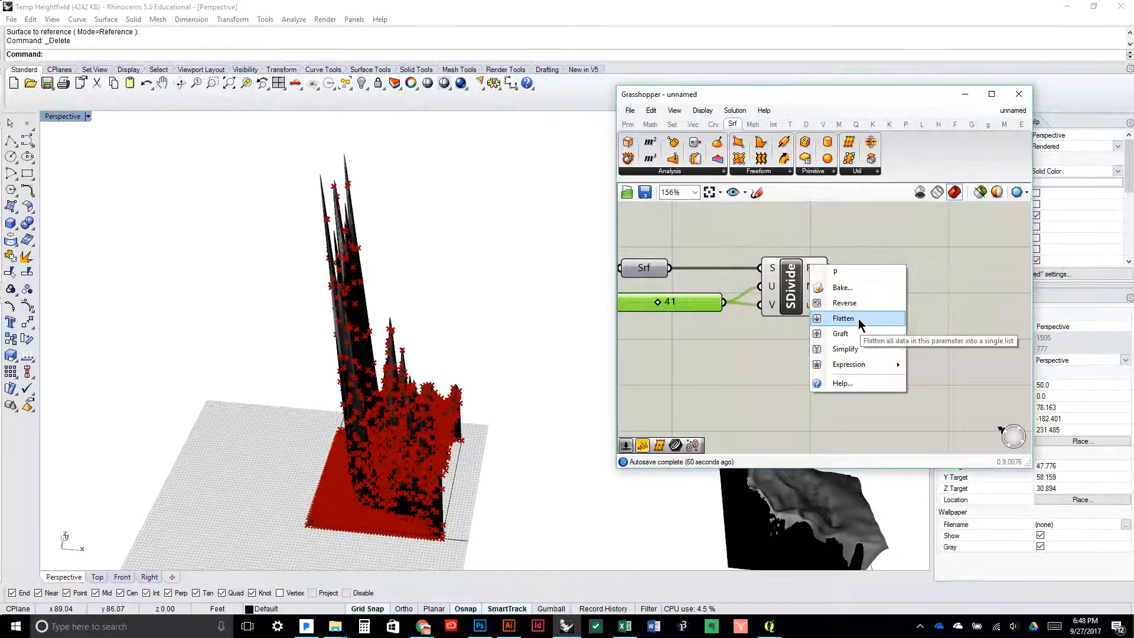
pyautogui.click(859, 323)
pyautogui.moveTo(458, 478); pyautogui.dragTo(411, 449)
pyautogui.moveTo(811, 307); pyautogui.dragTo(814, 304)
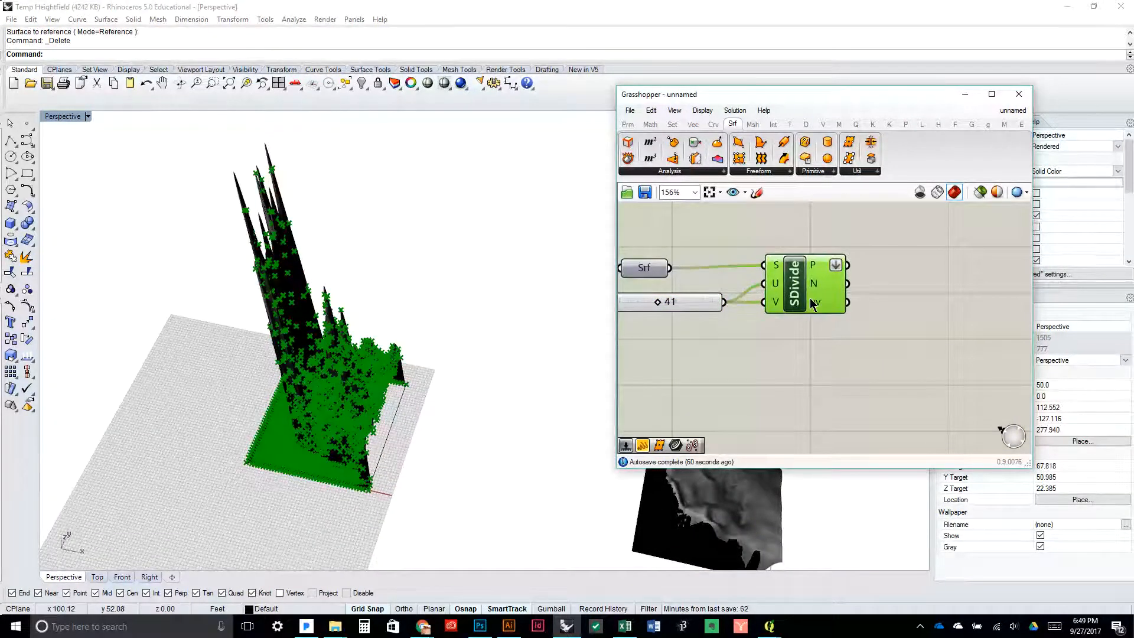
# Add a Deconstruct point component and feed it the flattened points of the divided surface
pyautogui.click(827, 357)
pyautogui.moveTo(472, 437); pyautogui.dragTo(445, 381)
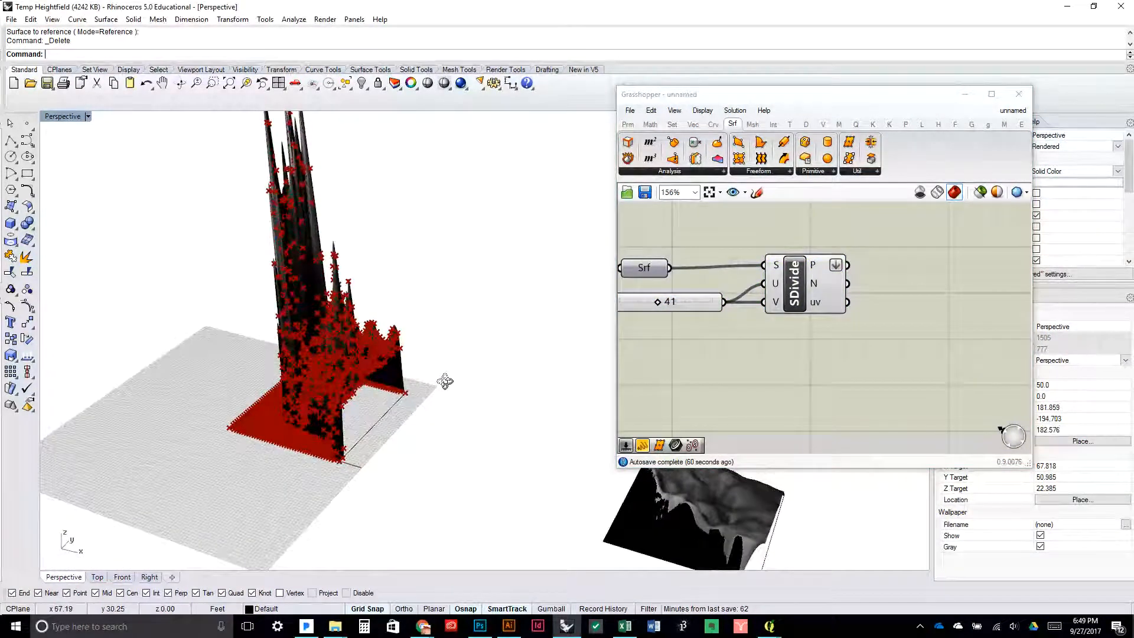
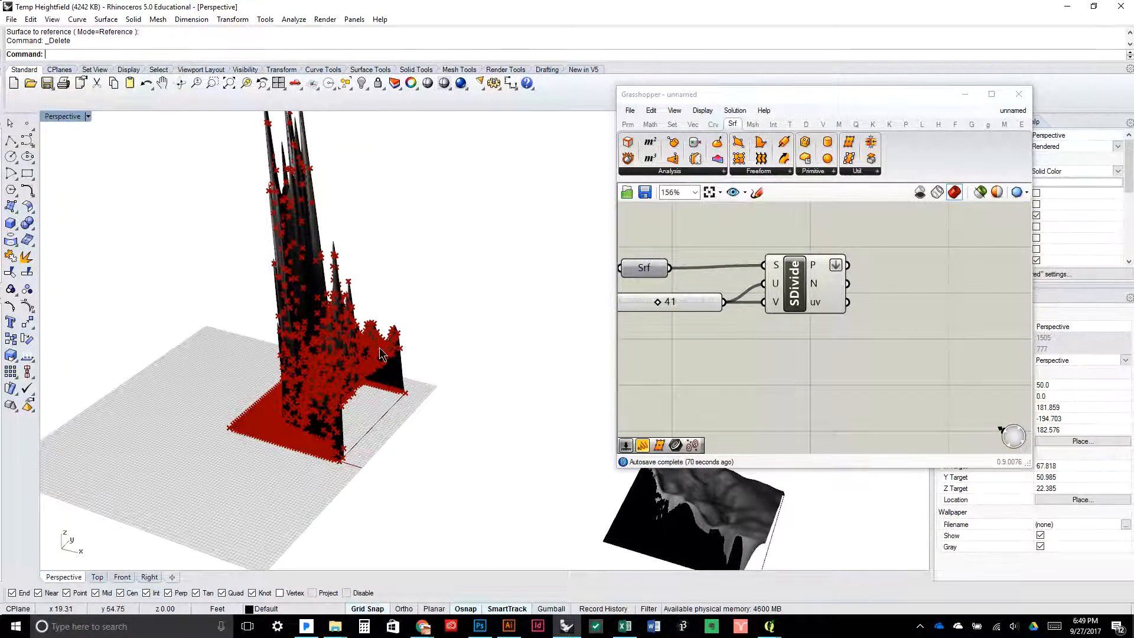
pyautogui.moveTo(379, 355); pyautogui.dragTo(390, 322)
pyautogui.moveTo(297, 454); pyautogui.dragTo(330, 472)
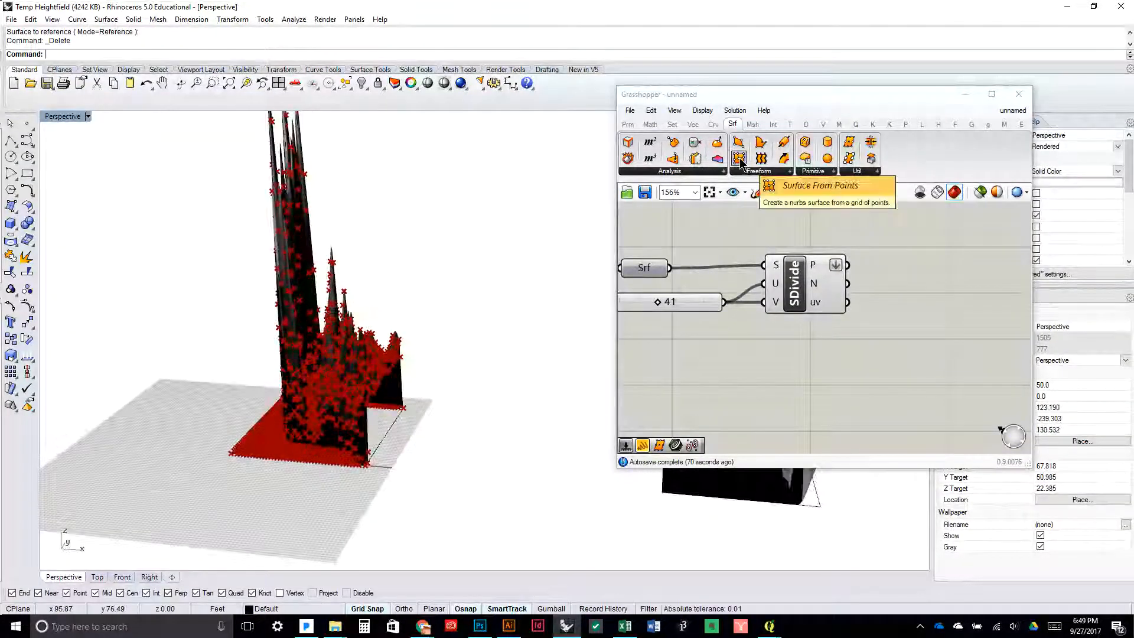
pyautogui.click(650, 125)
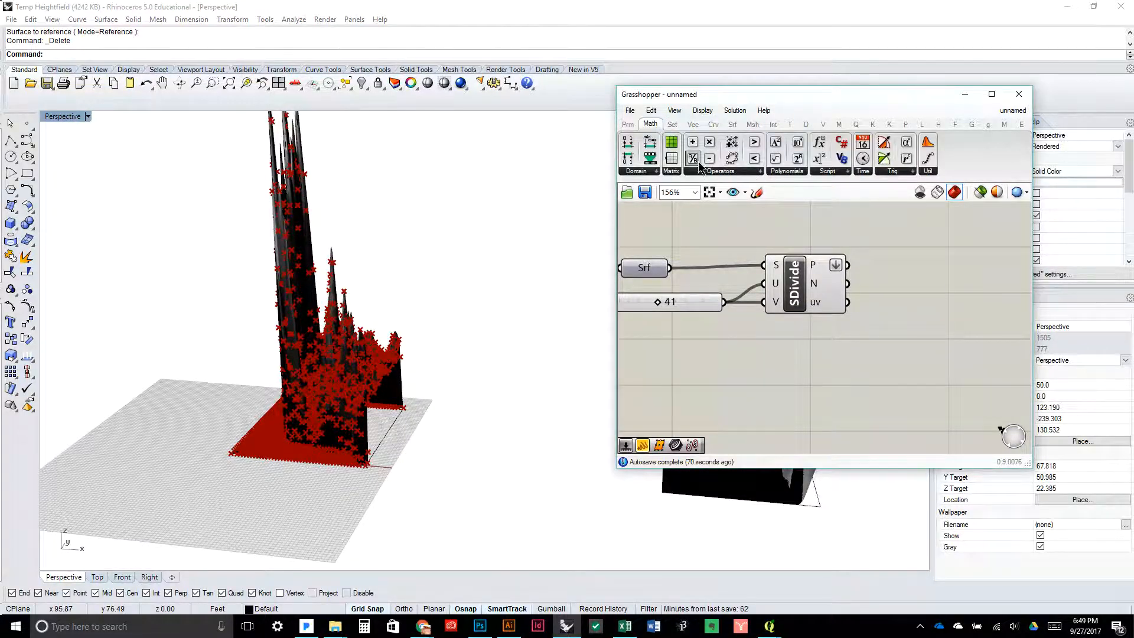
pyautogui.click(693, 124)
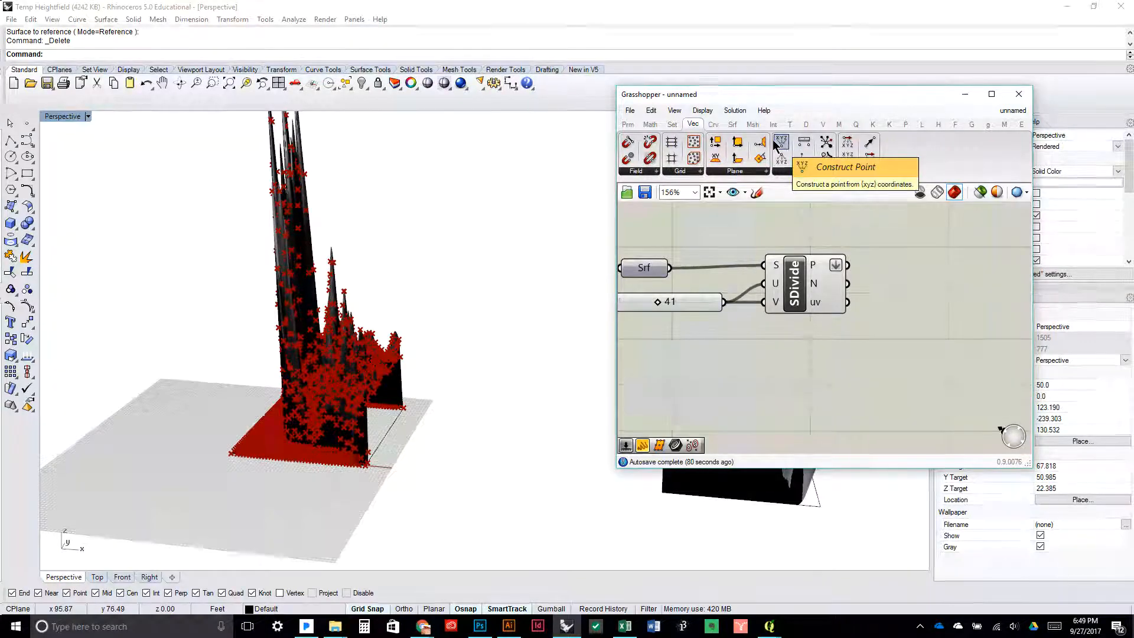
pyautogui.moveTo(789, 149)
pyautogui.mouseDown()
pyautogui.moveTo(938, 270)
pyautogui.moveTo(911, 270)
pyautogui.mouseUp()
pyautogui.moveTo(937, 283); pyautogui.dragTo(837, 293)
pyautogui.moveTo(836, 293); pyautogui.dragTo(804, 282)
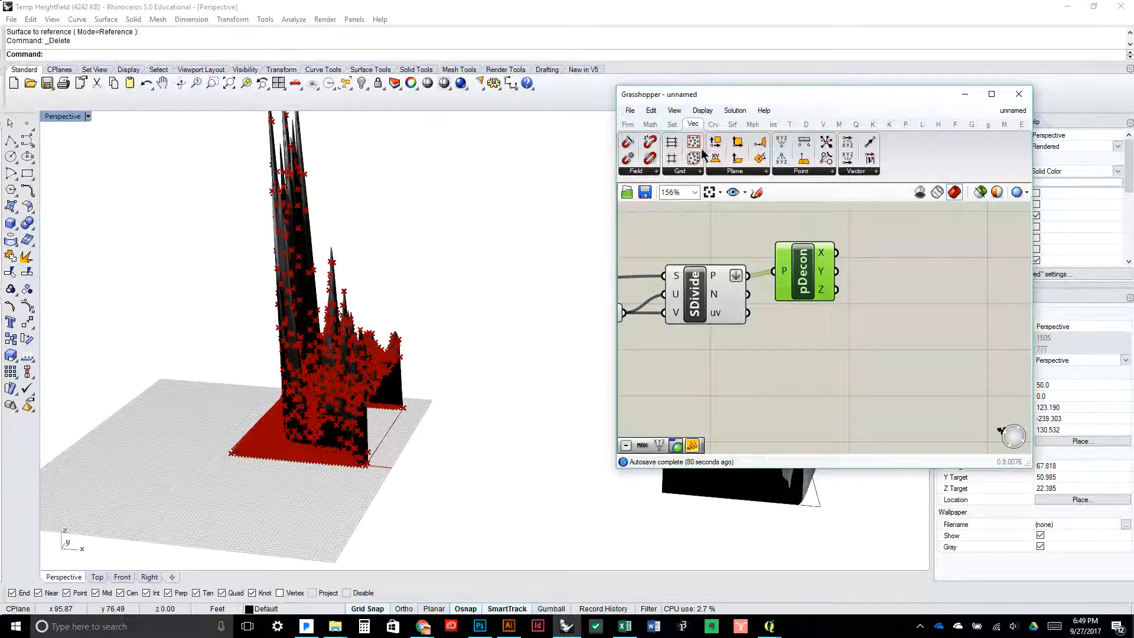
# Add a Larger Than component and compare the deconstructed points' Z values by feeding them into its A input
pyautogui.click(650, 125)
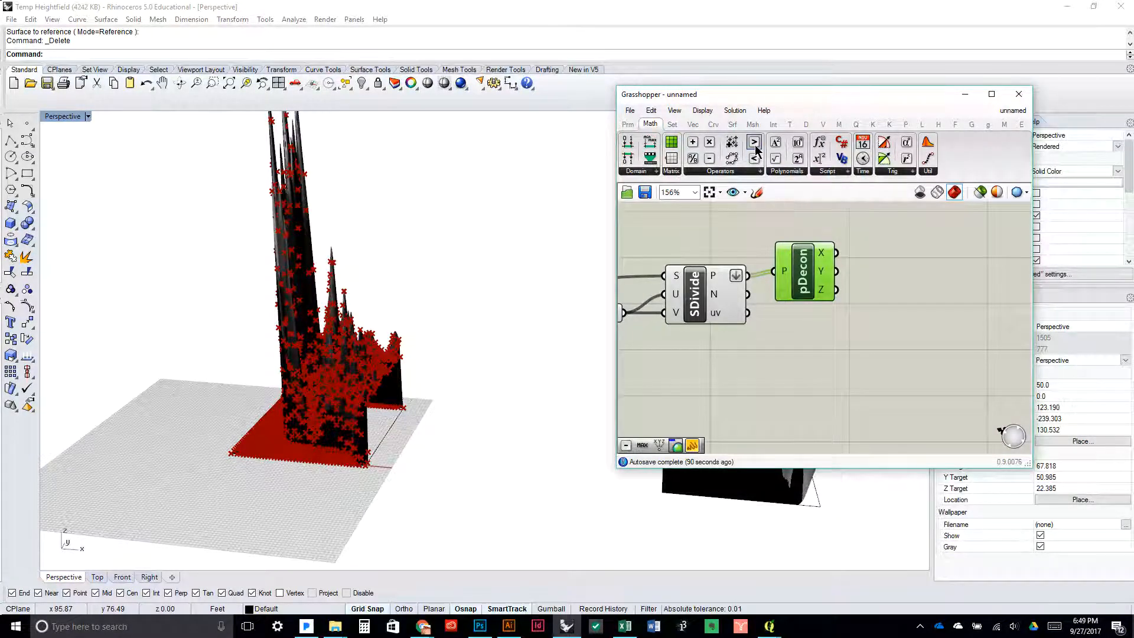
pyautogui.click(928, 301)
pyautogui.moveTo(836, 290); pyautogui.dragTo(896, 287)
pyautogui.moveTo(934, 296); pyautogui.dragTo(922, 300)
# Add a panel containing .01, connect it to the B input of Larger Than, and tidy their placement
pyautogui.doubleClick(843, 349)
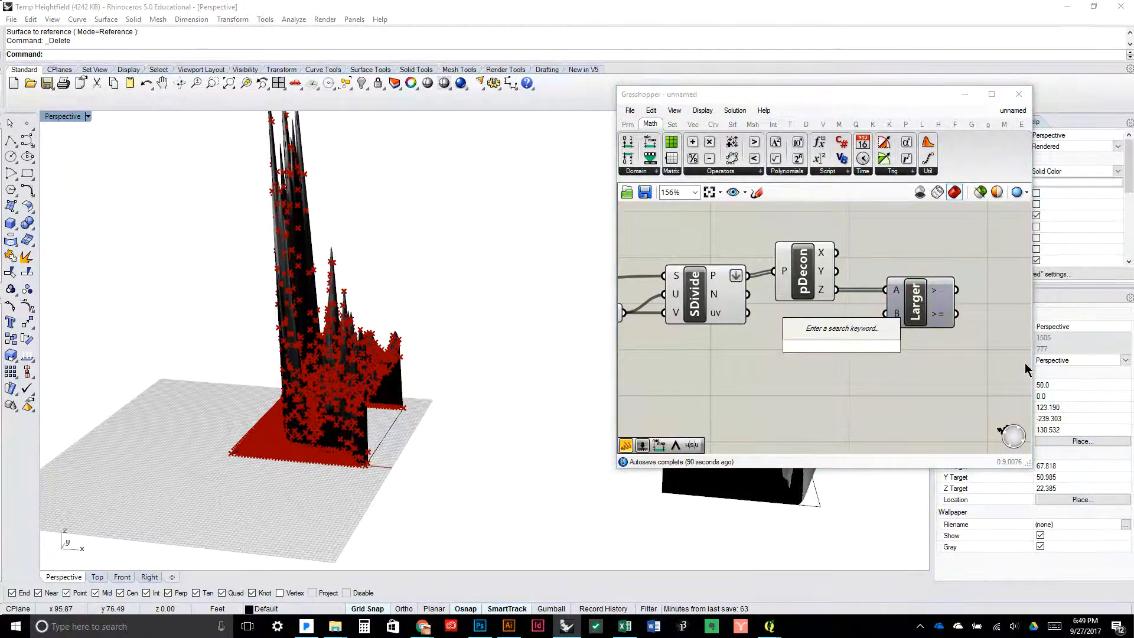
pyautogui.write('".01')
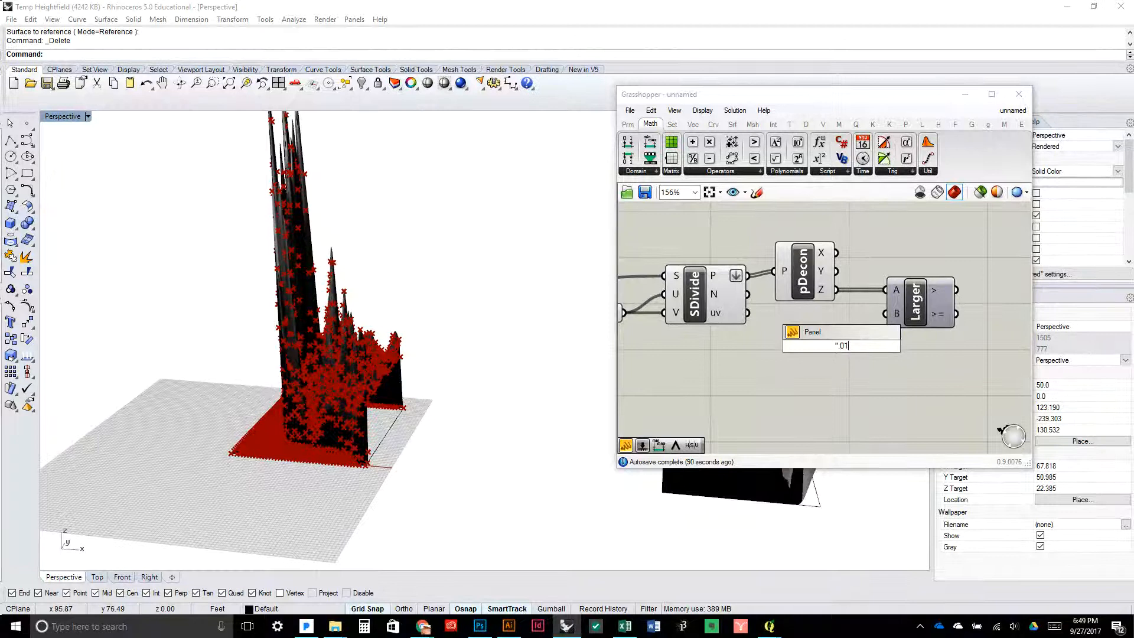
pyautogui.press('Return')
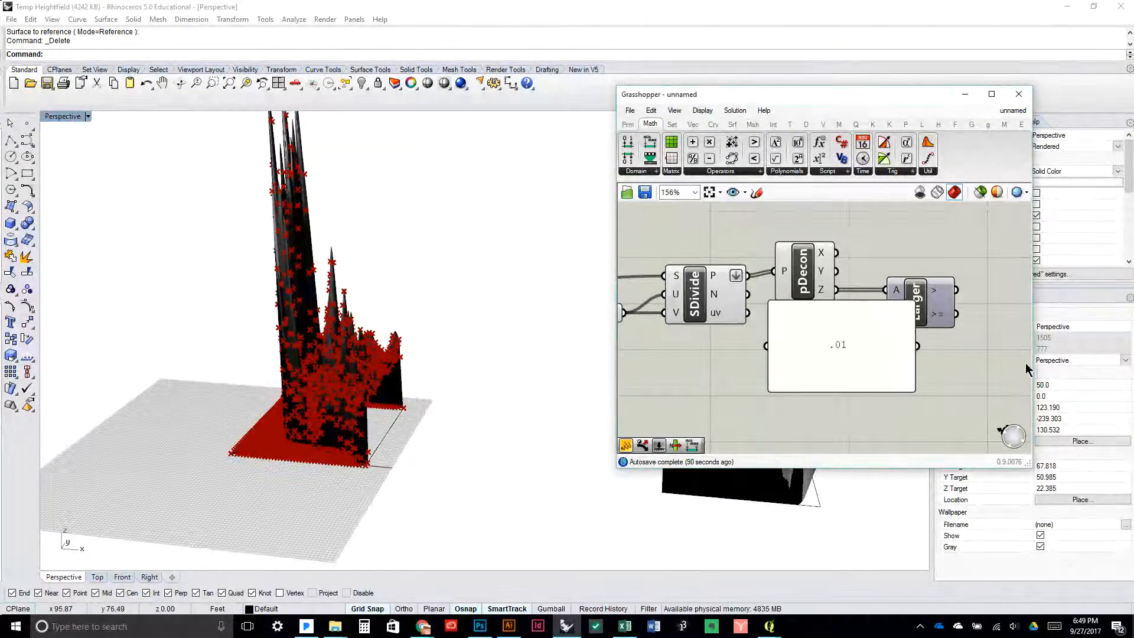
pyautogui.moveTo(870, 301); pyautogui.dragTo(777, 372)
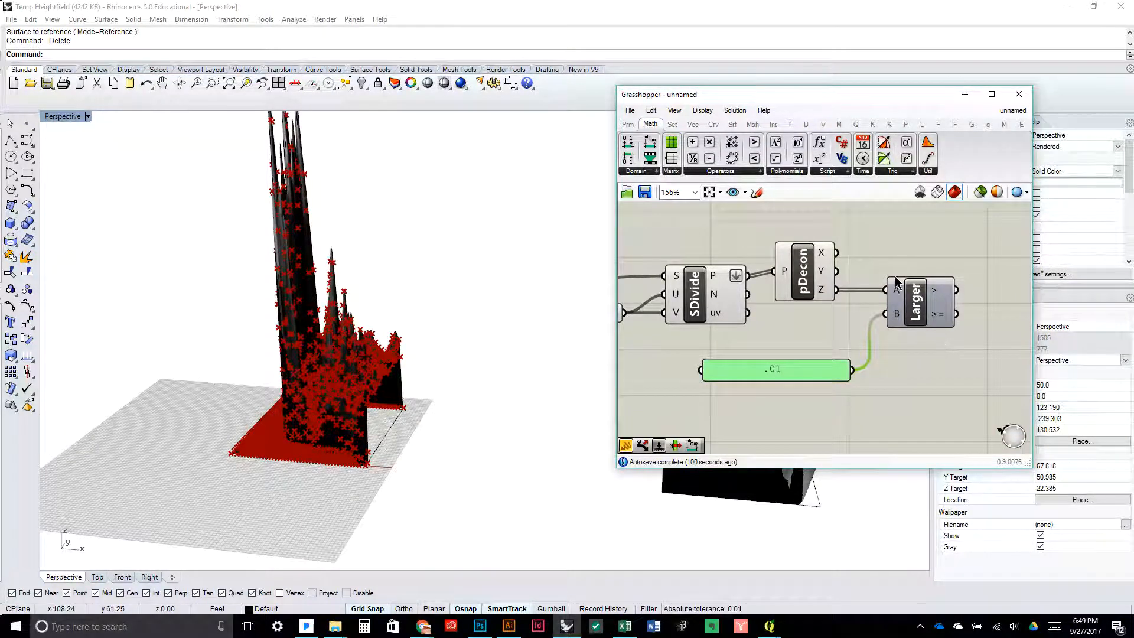
pyautogui.moveTo(899, 300); pyautogui.dragTo(875, 301)
# Add a Dispatch component, feeding the flattened surface points into its list and the Larger Than >= result into its pattern
pyautogui.moveTo(877, 303); pyautogui.dragTo(764, 312)
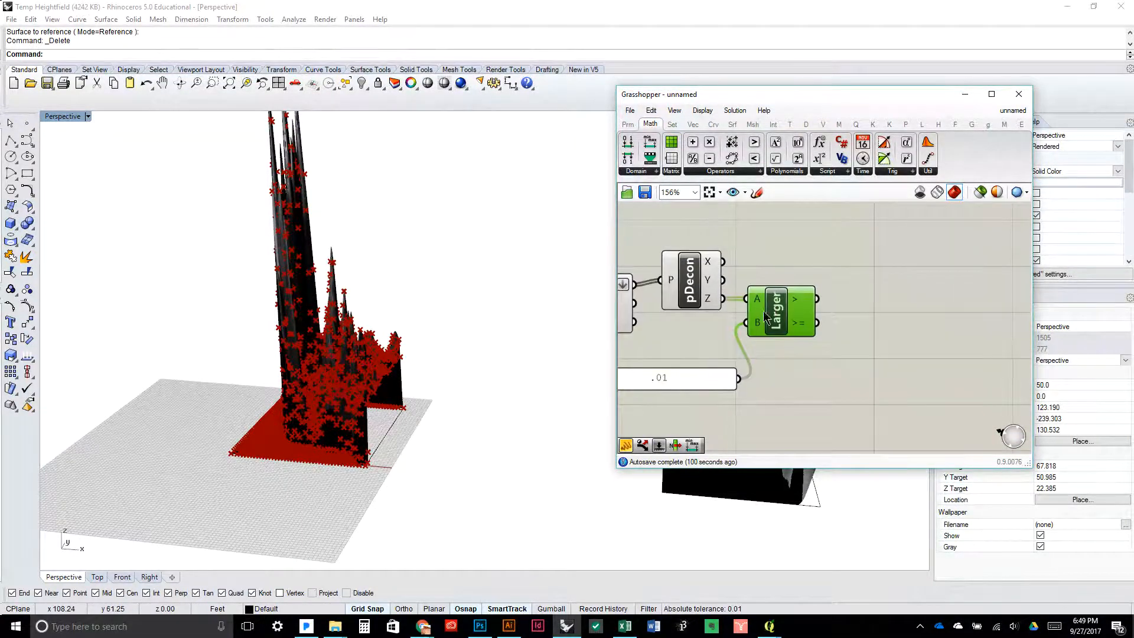
pyautogui.click(677, 126)
pyautogui.click(665, 177)
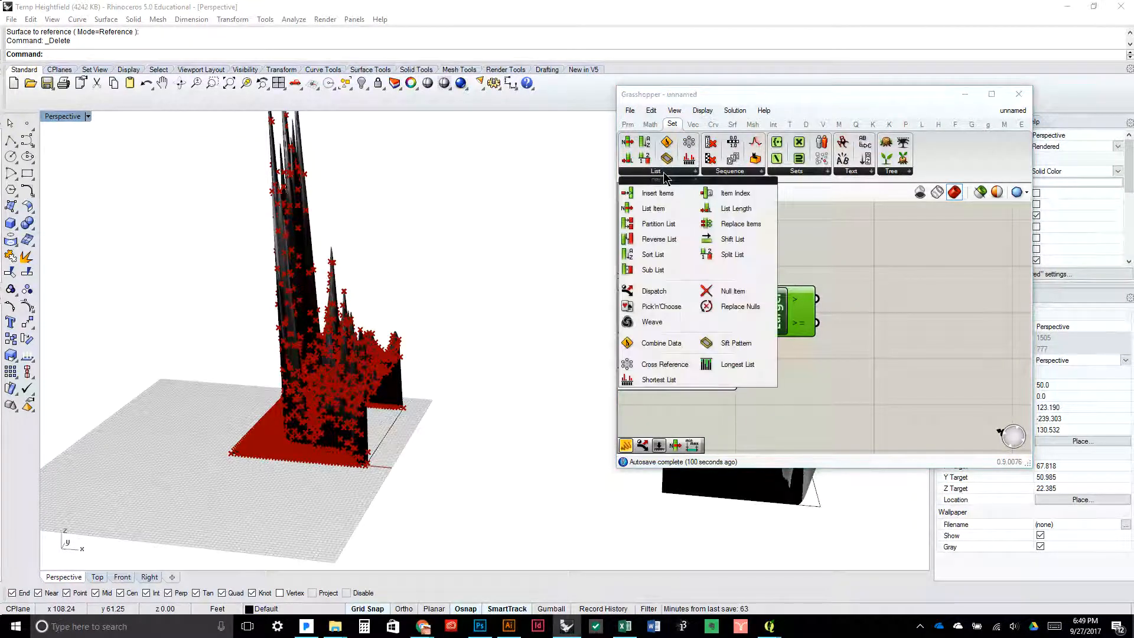
pyautogui.moveTo(708, 295); pyautogui.dragTo(925, 259)
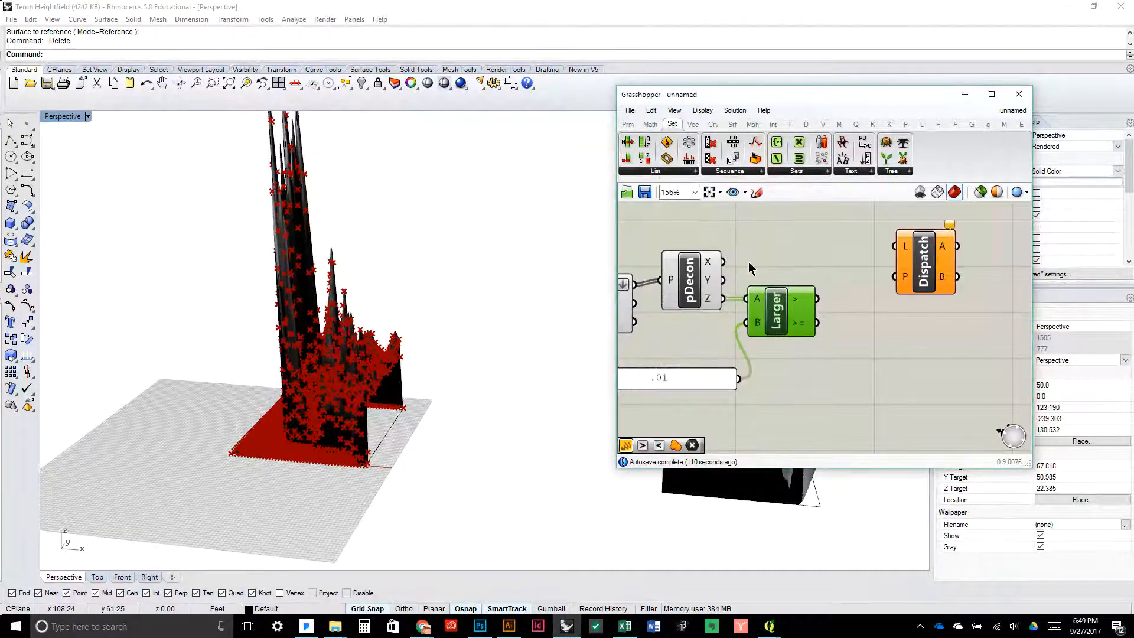
pyautogui.moveTo(730, 265); pyautogui.dragTo(963, 268)
pyautogui.click(1004, 258)
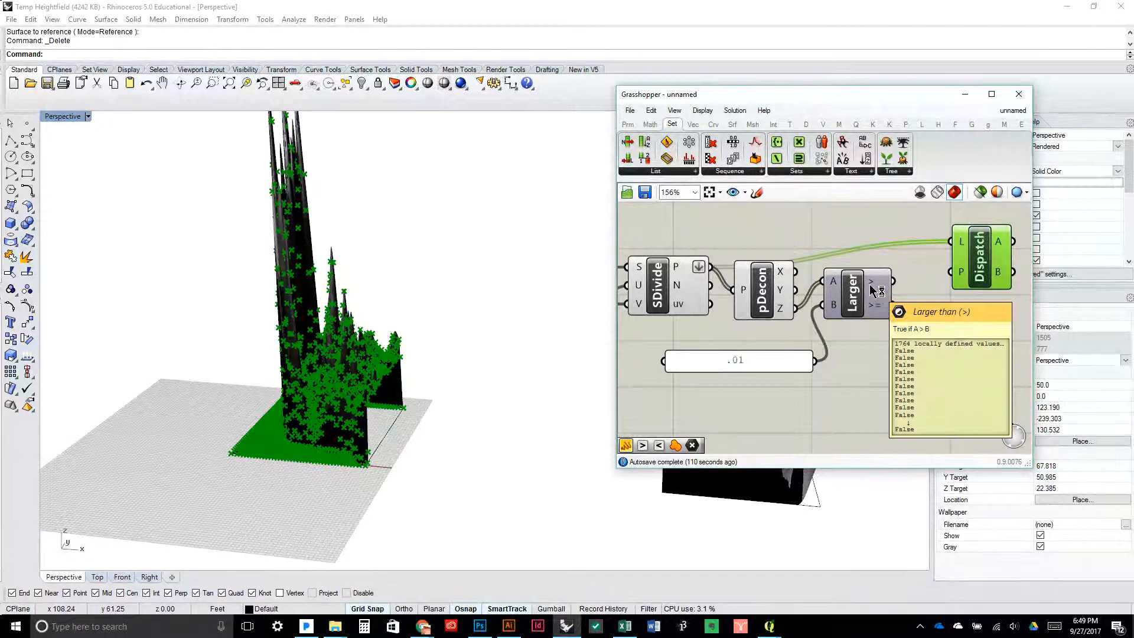
pyautogui.moveTo(851, 294); pyautogui.dragTo(855, 320)
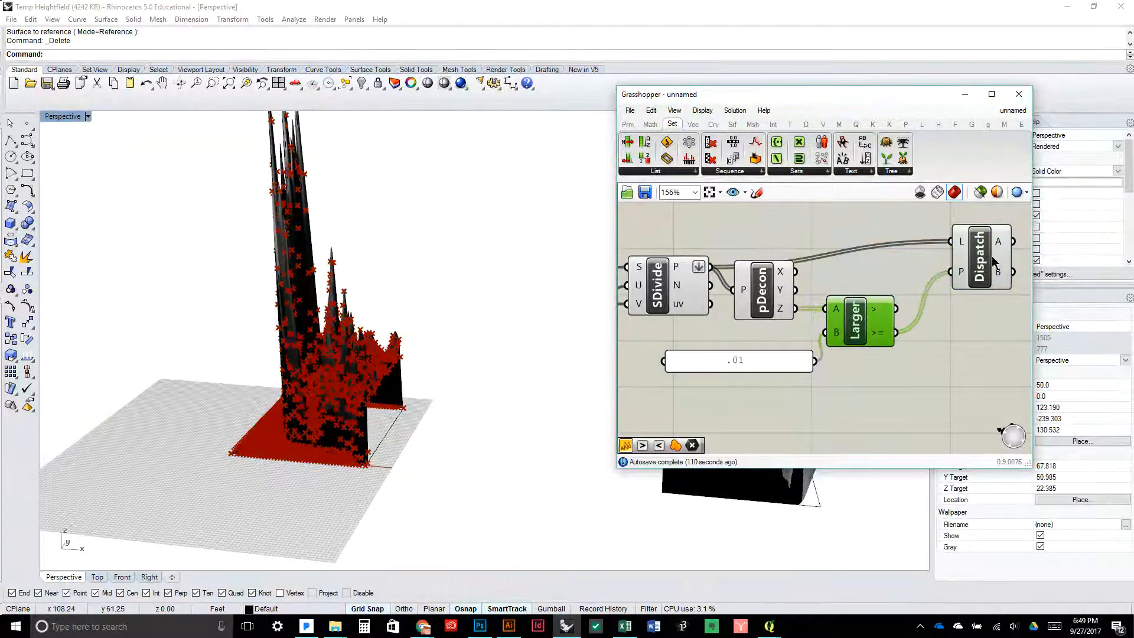
pyautogui.moveTo(981, 260); pyautogui.dragTo(969, 283)
# Turn off the preview of the Divide Surface and Deconstruct components
pyautogui.click(762, 289)
pyautogui.middleClick(679, 266)
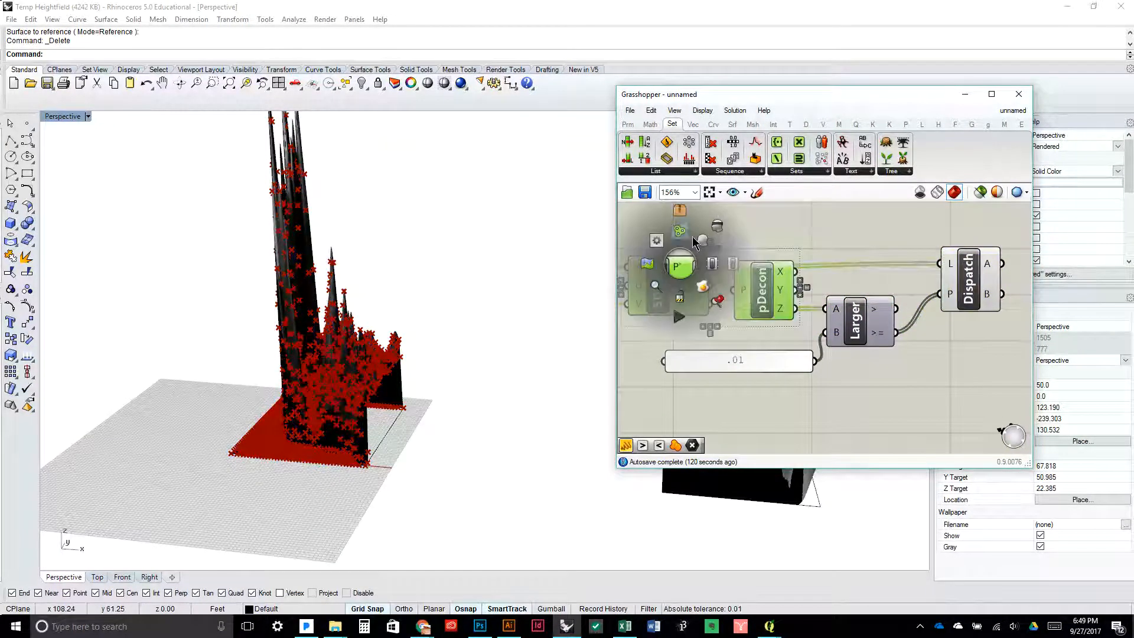
pyautogui.click(719, 225)
# Add a Point parameter and connect it to the Dispatch component's A output
pyautogui.click(628, 124)
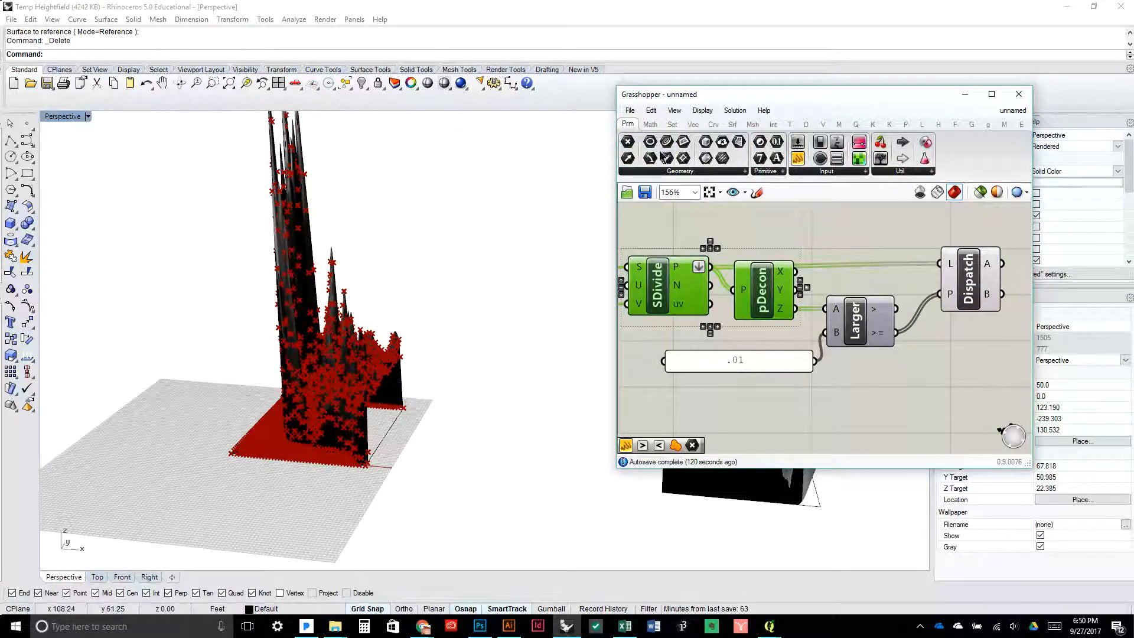
pyautogui.click(1007, 244)
pyautogui.moveTo(1007, 248); pyautogui.dragTo(894, 240)
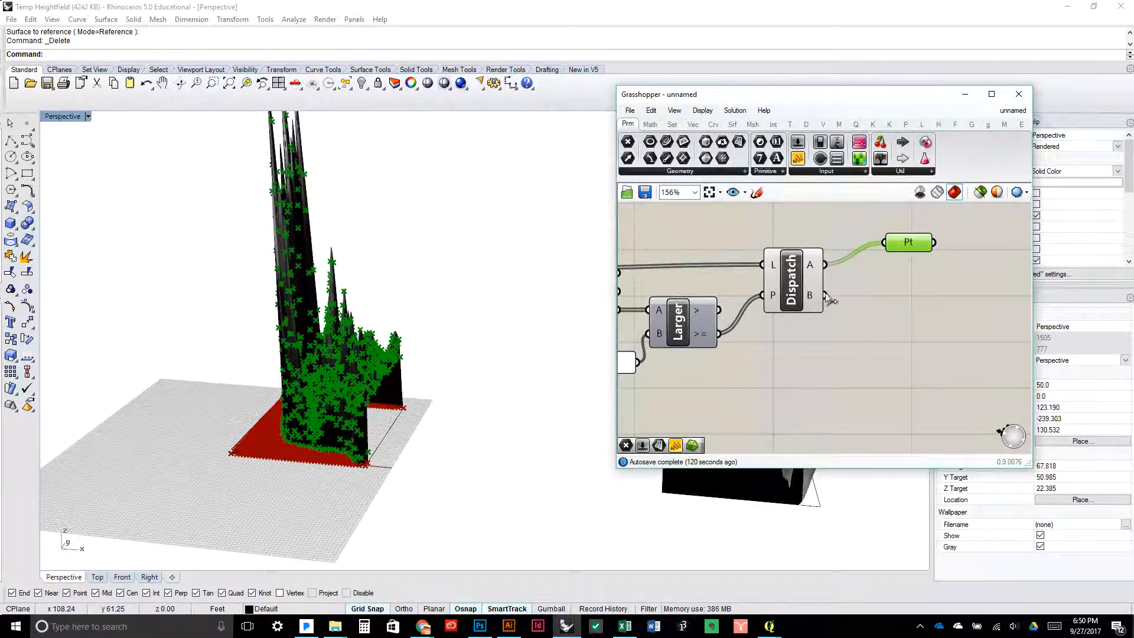
# Turn off the preview of the Dispatch component
pyautogui.moveTo(771, 280); pyautogui.dragTo(859, 257)
pyautogui.moveTo(777, 344); pyautogui.dragTo(809, 341)
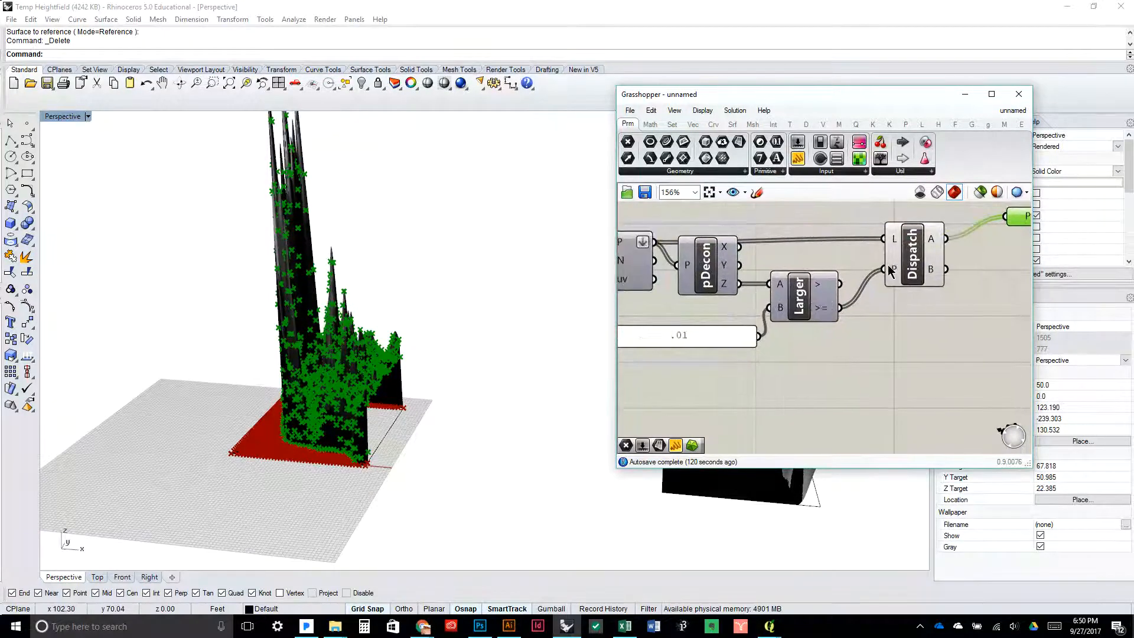
pyautogui.click(898, 249)
pyautogui.middleClick(908, 263)
pyautogui.click(942, 226)
# Examine in the Perspective view which surface points pass the height filter, highlighting those held by the Point parameter
pyautogui.moveTo(452, 349); pyautogui.dragTo(440, 344)
pyautogui.moveTo(815, 329); pyautogui.dragTo(848, 316)
pyautogui.moveTo(465, 345); pyautogui.dragTo(477, 248)
pyautogui.moveTo(358, 380); pyautogui.dragTo(346, 441)
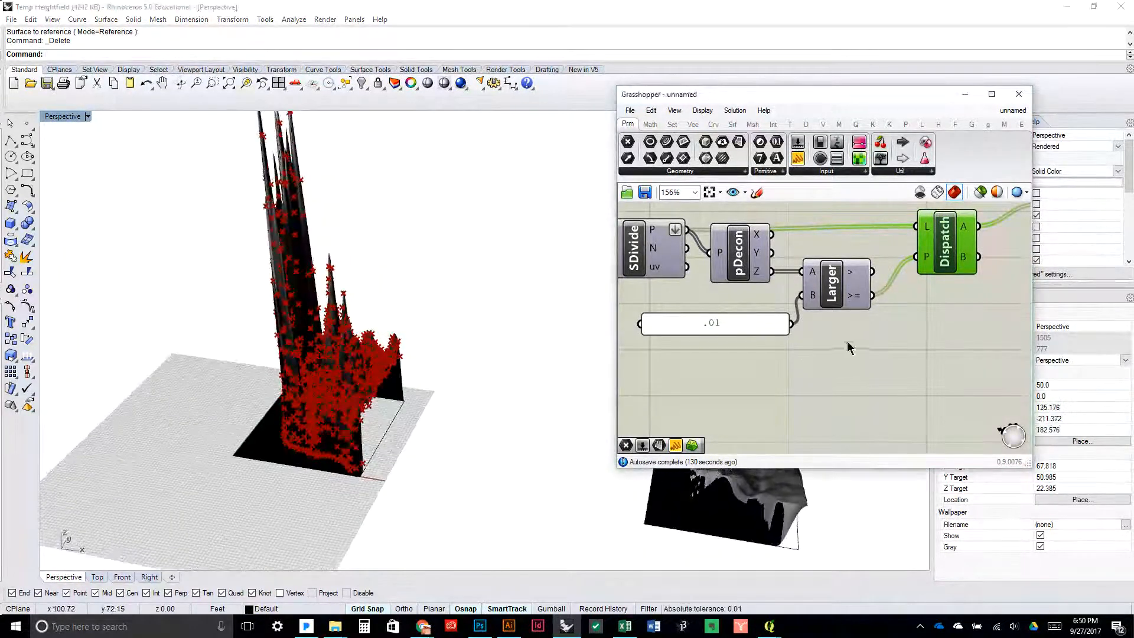
pyautogui.moveTo(1016, 275); pyautogui.dragTo(904, 313)
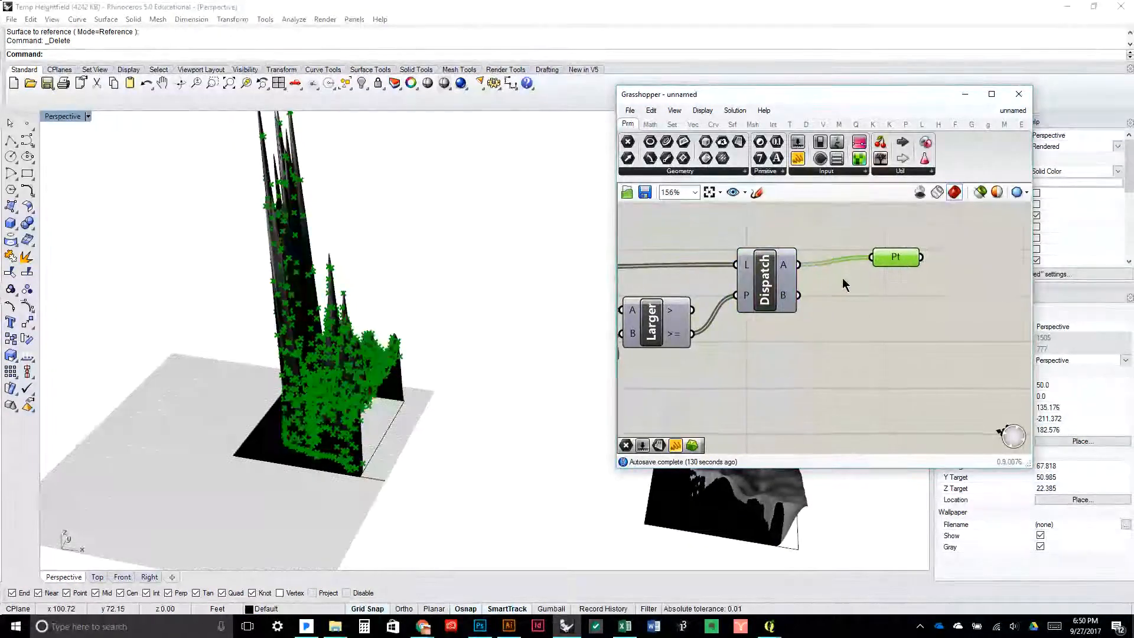
pyautogui.moveTo(842, 278); pyautogui.dragTo(891, 272)
pyautogui.click(963, 269)
pyautogui.click(960, 261)
pyautogui.click(843, 267)
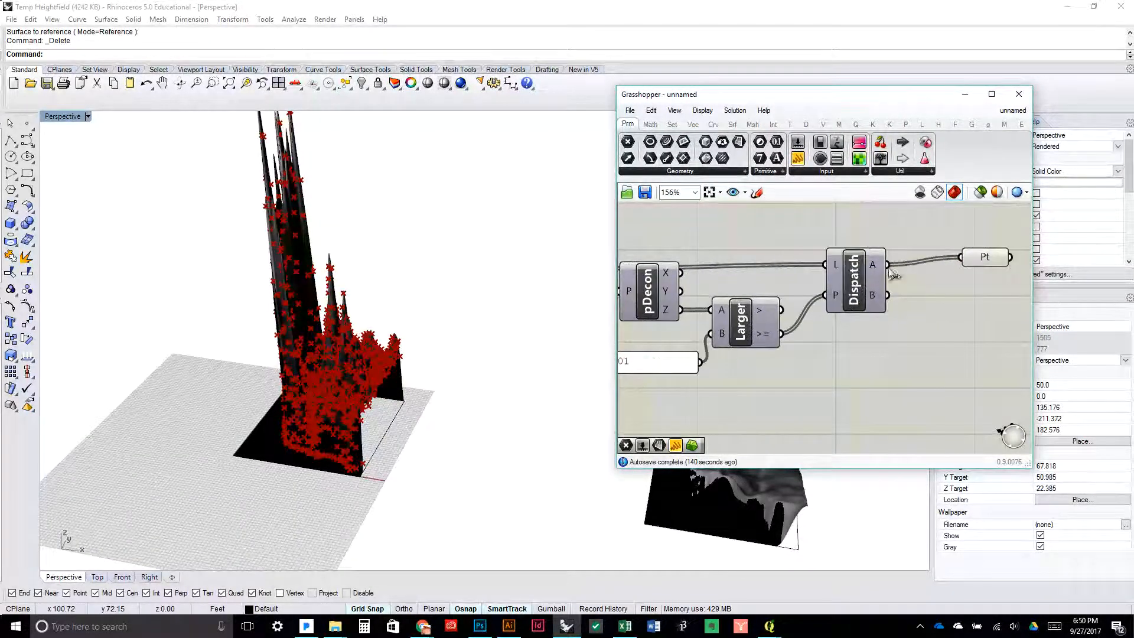
# Duplicate the Dispatch component below the original and feed the deconstructed Z values into the copy's list input
pyautogui.click(851, 283)
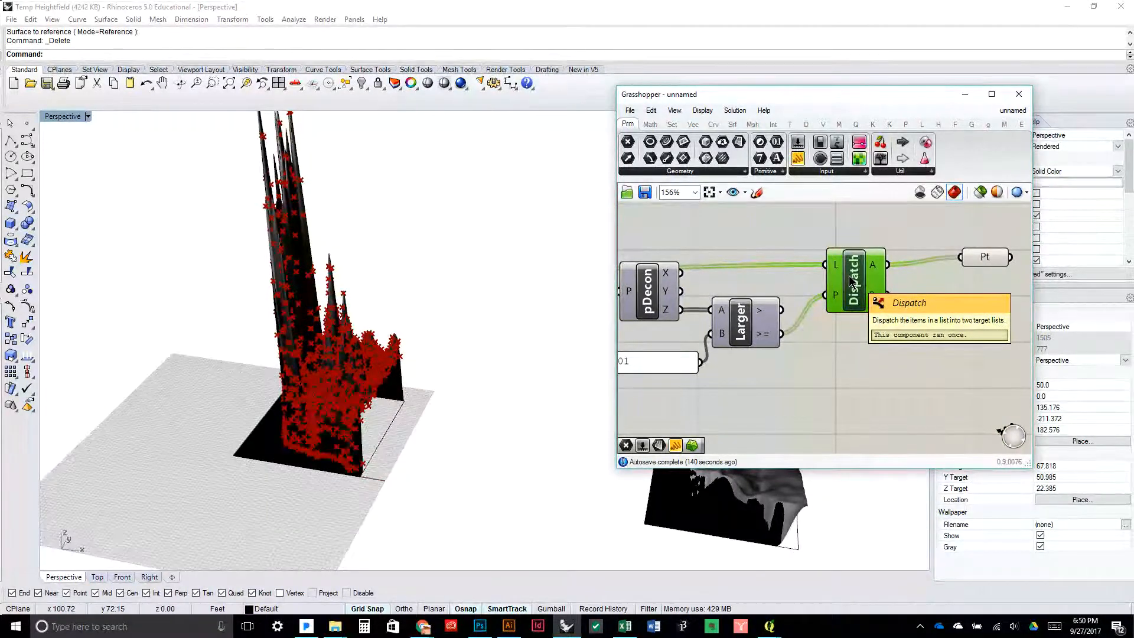
pyautogui.moveTo(864, 289); pyautogui.dragTo(898, 385)
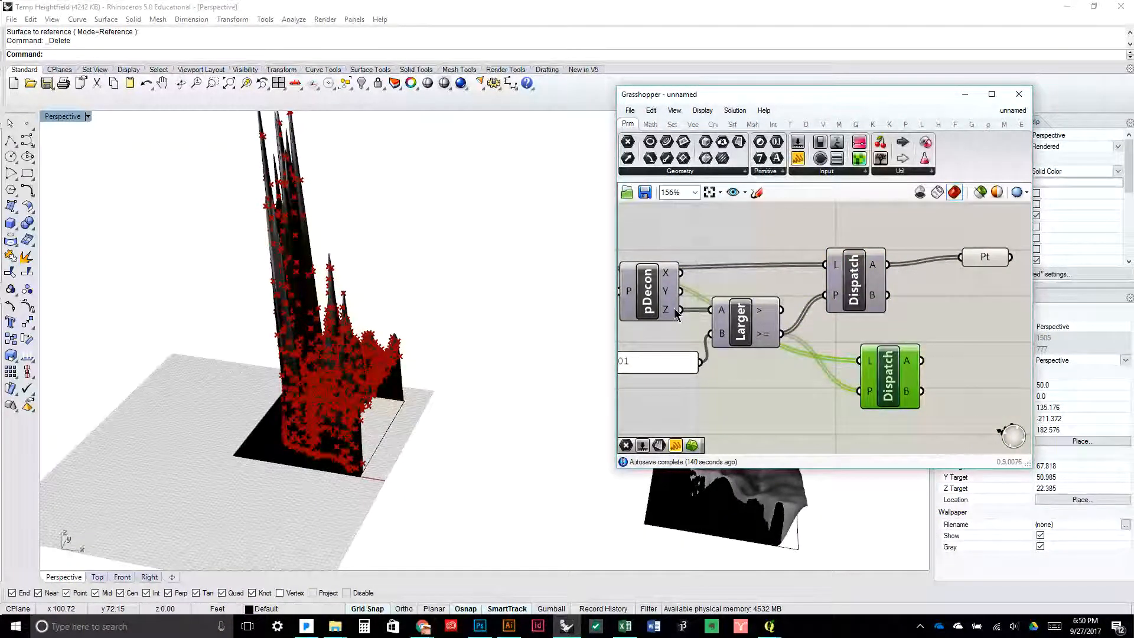
pyautogui.moveTo(681, 309); pyautogui.dragTo(789, 362)
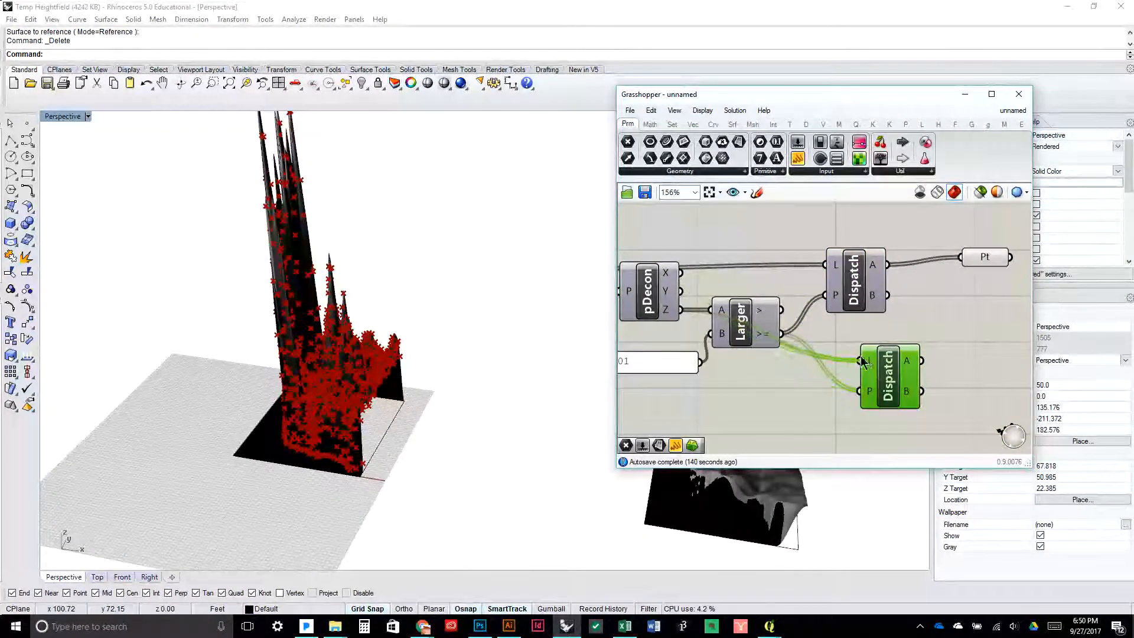
pyautogui.moveTo(888, 371)
pyautogui.mouseDown()
pyautogui.moveTo(845, 367)
pyautogui.moveTo(867, 371)
pyautogui.mouseUp()
pyautogui.moveTo(952, 275); pyautogui.dragTo(847, 237)
pyautogui.click(801, 321)
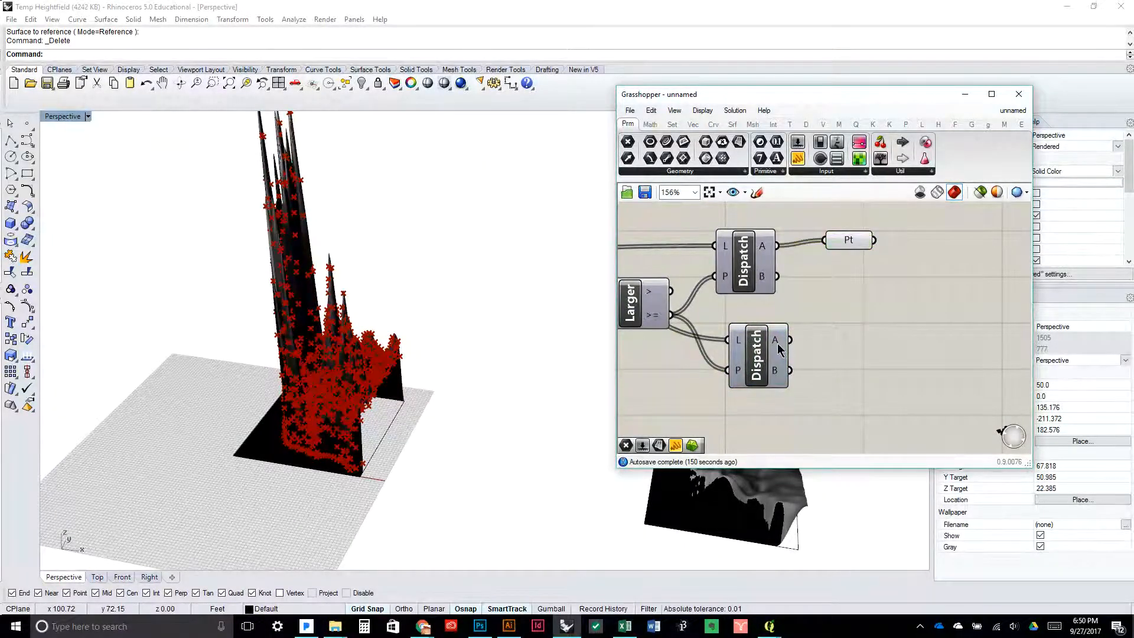
# Add a Circle component and feed the filtered points into its plane input
pyautogui.moveTo(778, 349)
pyautogui.click(713, 124)
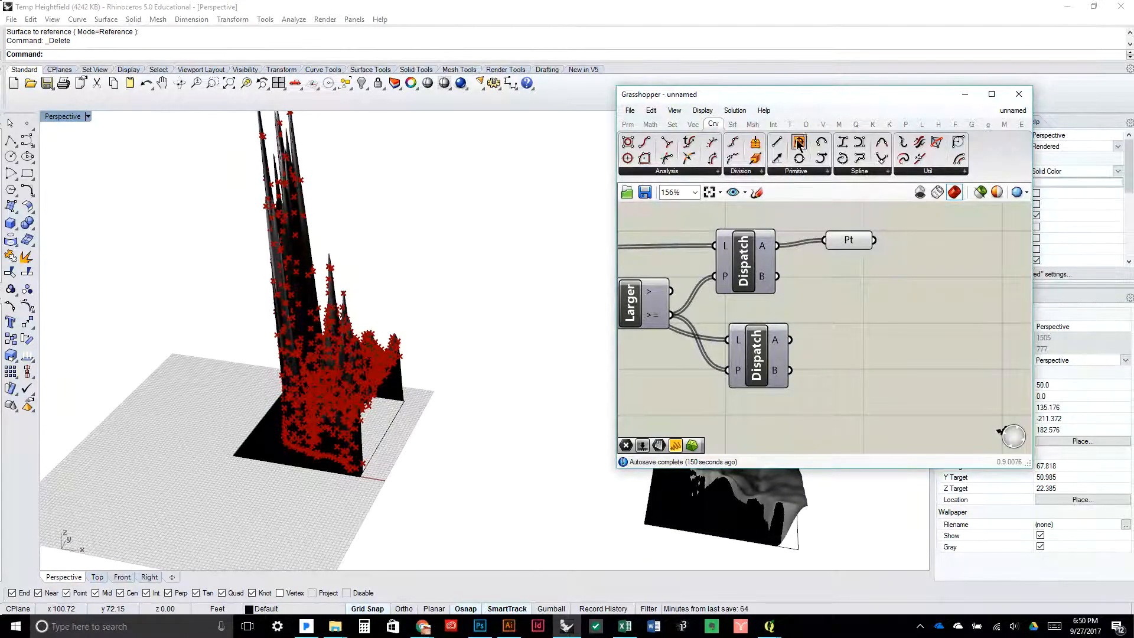
pyautogui.moveTo(798, 142); pyautogui.dragTo(986, 347)
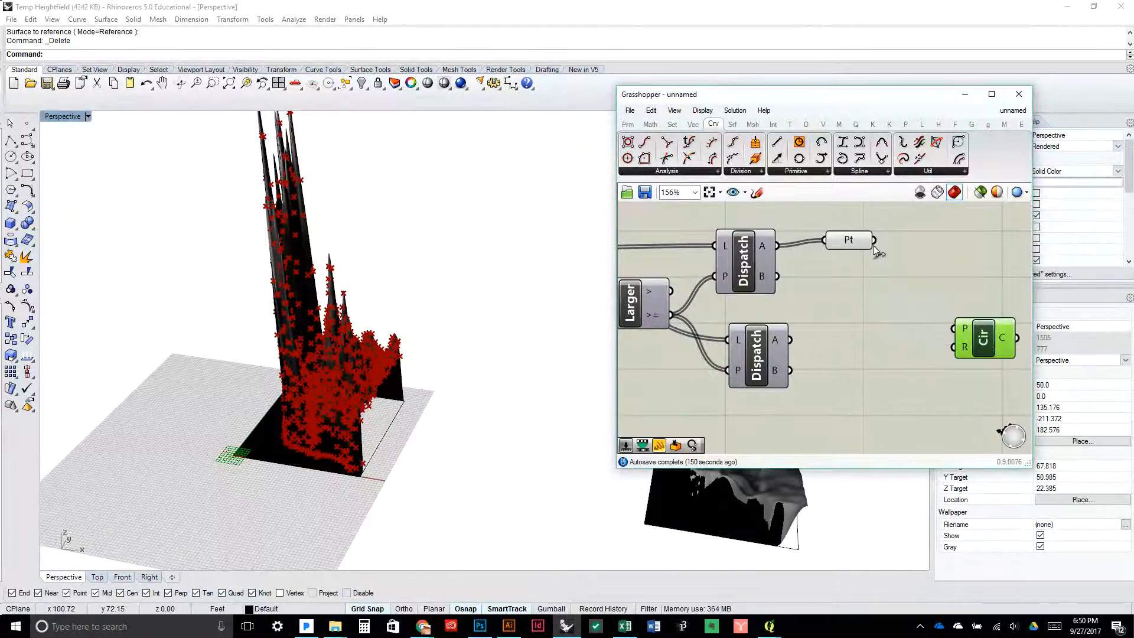
pyautogui.moveTo(874, 241); pyautogui.dragTo(954, 329)
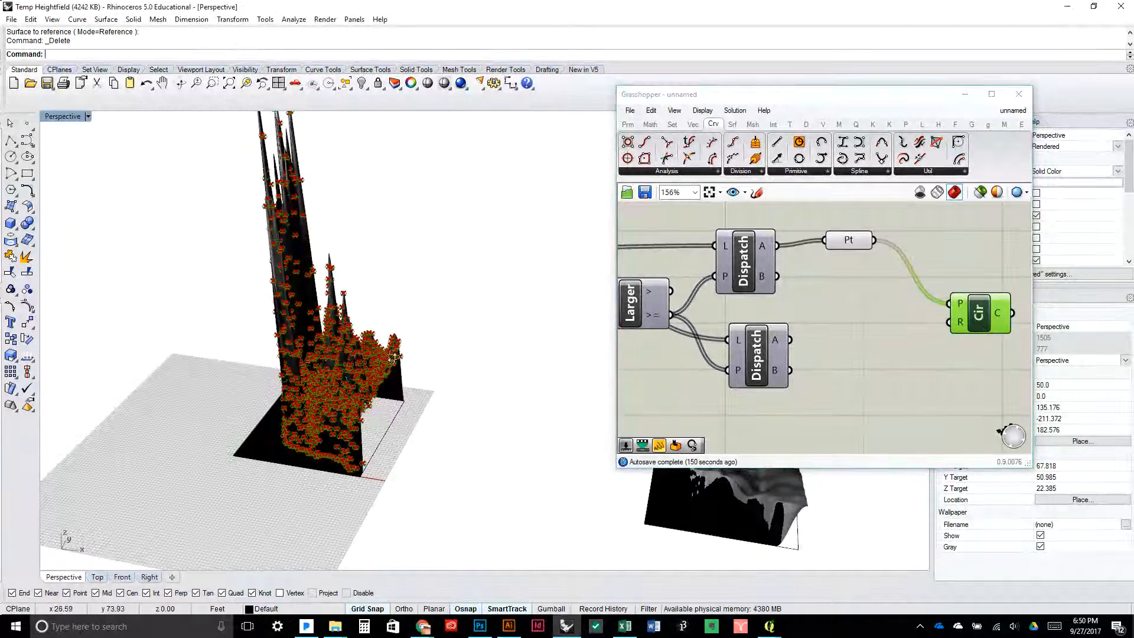
# Inspect the circles on the surface and align the Point parameter and Circle component with the first Dispatch's A output
pyautogui.scroll(5, 368, 388)
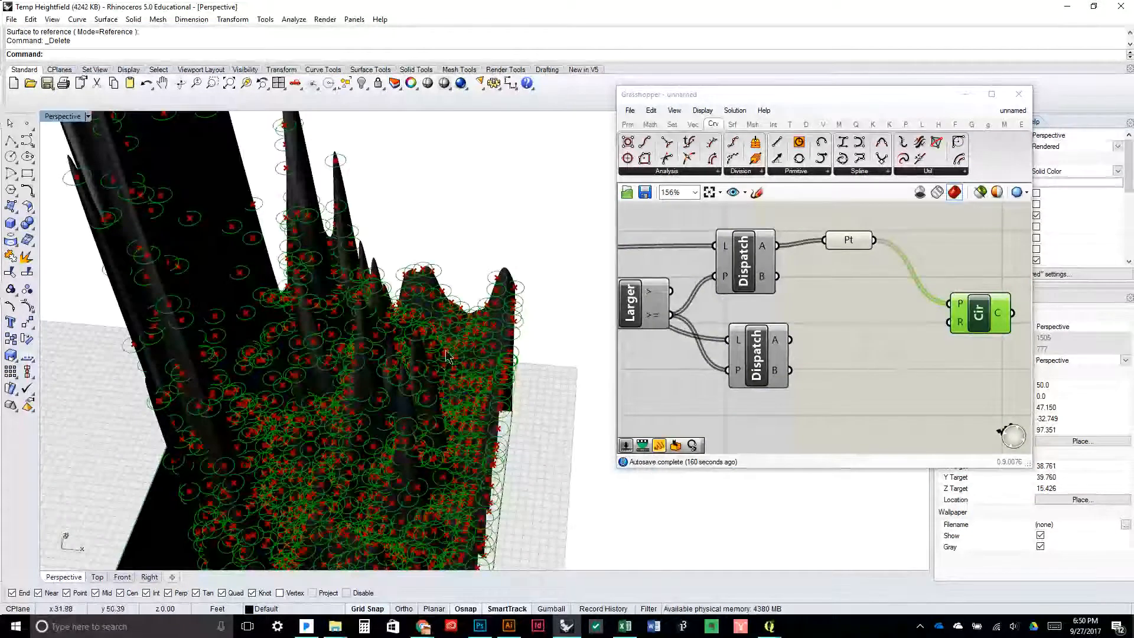
pyautogui.click(892, 350)
pyautogui.moveTo(848, 240); pyautogui.dragTo(844, 246)
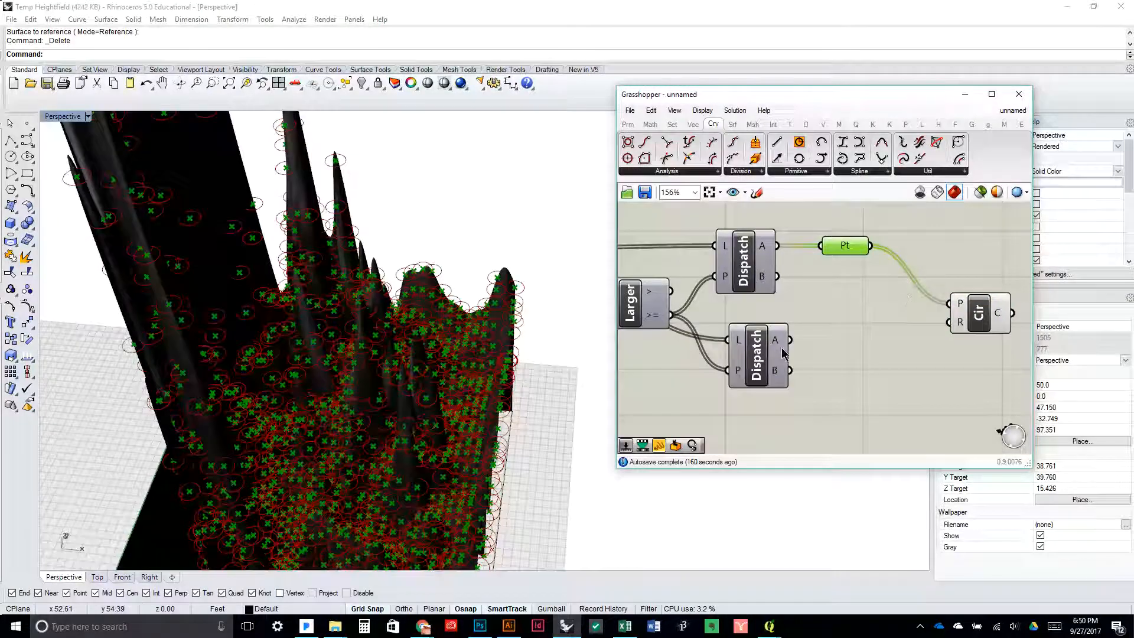
pyautogui.moveTo(449, 384); pyautogui.dragTo(424, 331)
pyautogui.scroll(-6, 425, 327)
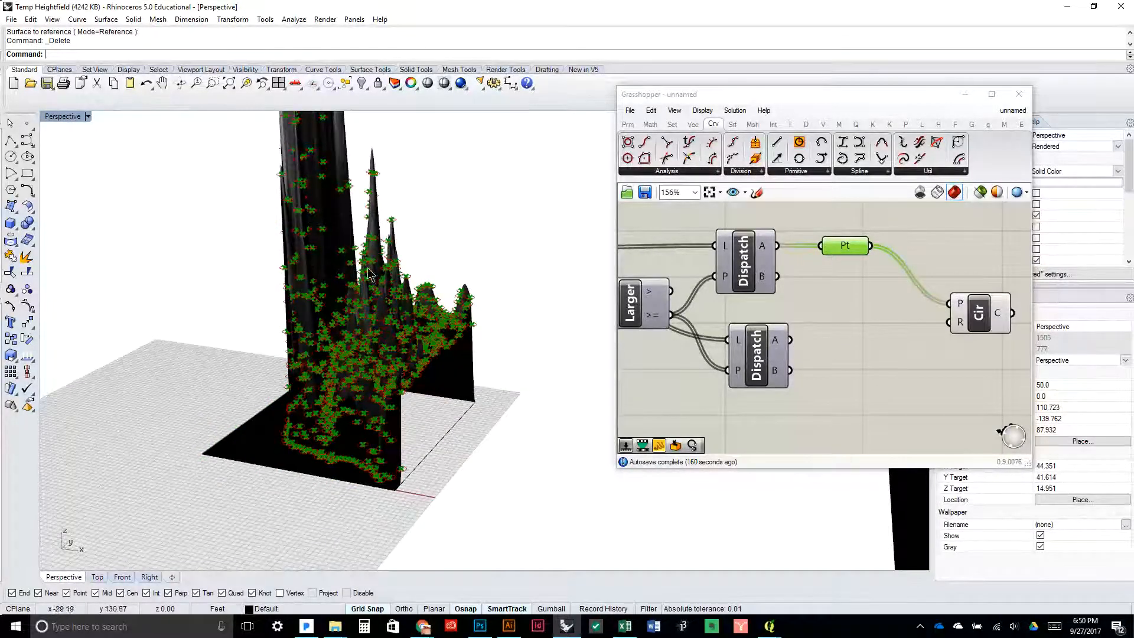
pyautogui.moveTo(981, 328); pyautogui.dragTo(964, 273)
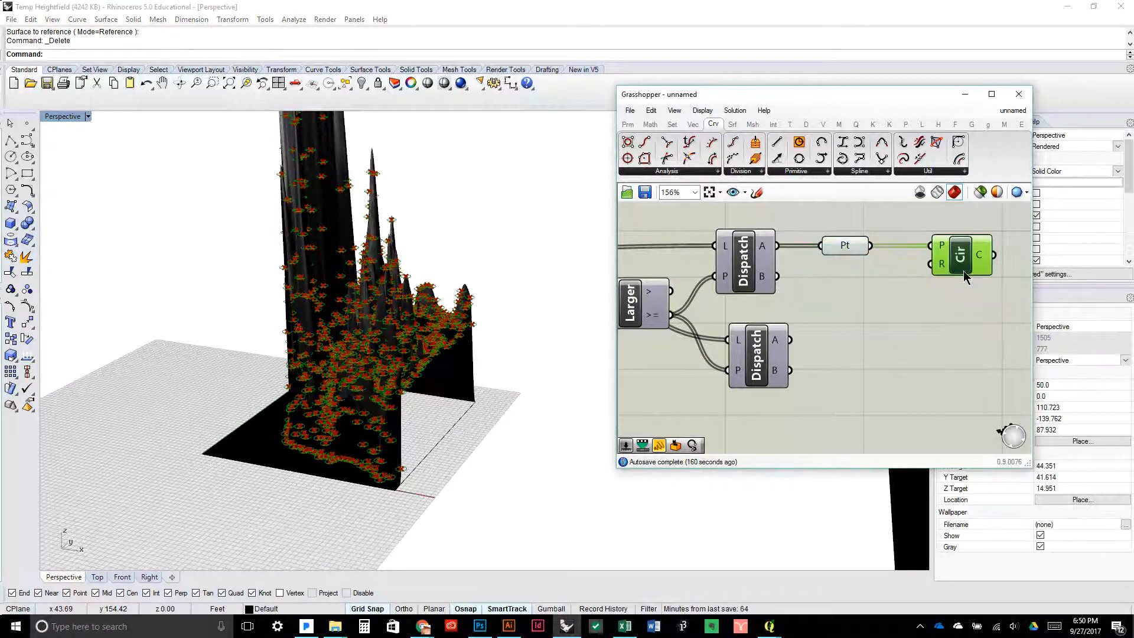
pyautogui.click(959, 314)
pyautogui.moveTo(960, 314); pyautogui.dragTo(839, 310)
# Turn off the Point parameter's preview and check the circles on the surface by themselves
pyautogui.click(655, 124)
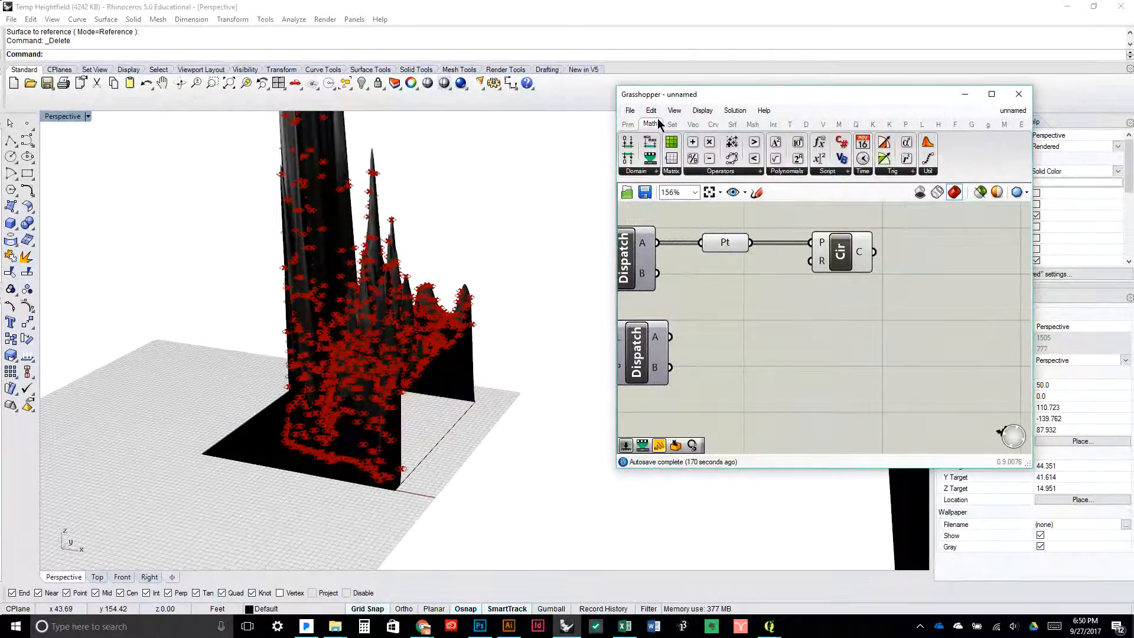
pyautogui.moveTo(420, 321)
pyautogui.mouseDown()
pyautogui.moveTo(390, 352)
pyautogui.moveTo(412, 359)
pyautogui.moveTo(388, 370)
pyautogui.moveTo(407, 311)
pyautogui.mouseUp()
pyautogui.click(726, 244)
pyautogui.middleClick(725, 244)
pyautogui.click(762, 227)
pyautogui.scroll(6, 388, 366)
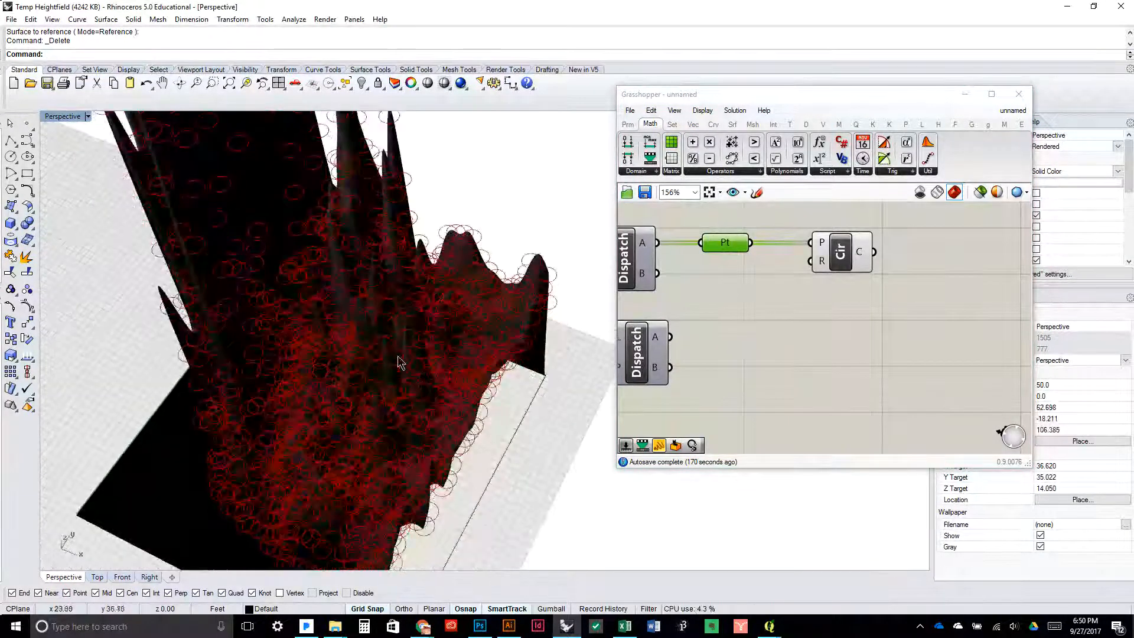
pyautogui.moveTo(516, 348); pyautogui.dragTo(498, 307)
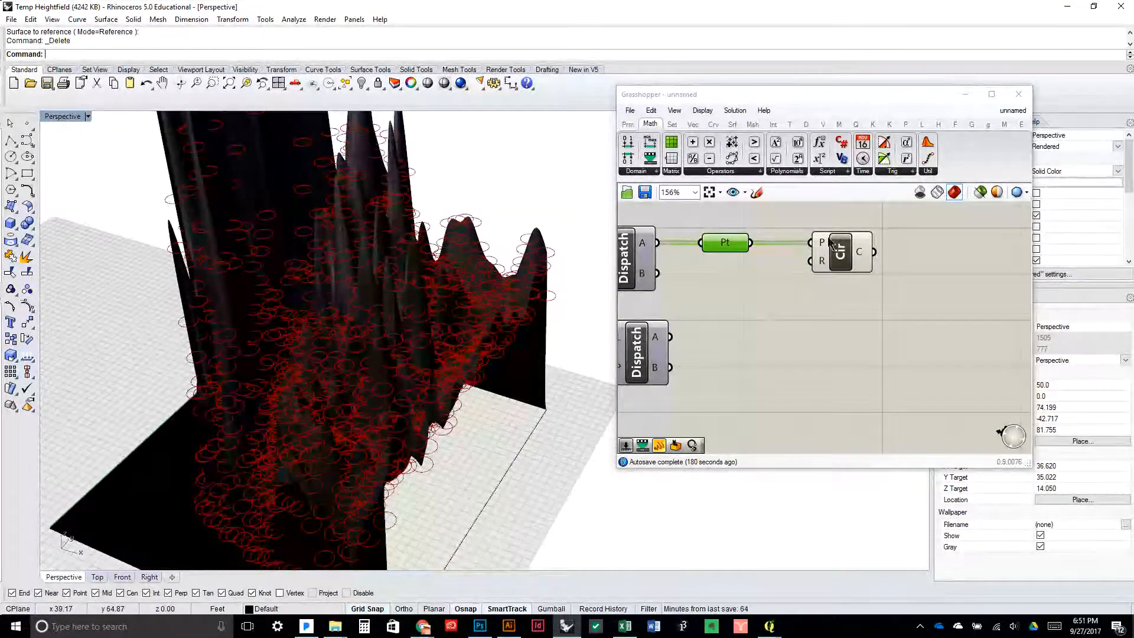
# Add a 0.25 number slider for the Circle radius, place it below the Point parameter, and inspect the resized circles
pyautogui.doubleClick(746, 391)
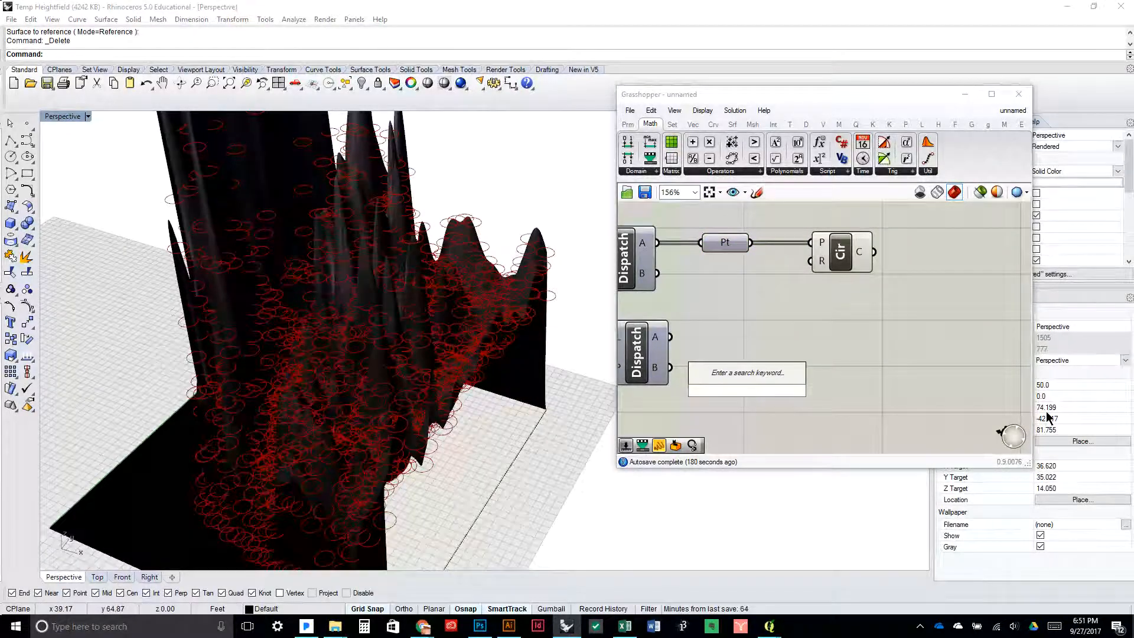
pyautogui.write('0.25')
pyautogui.press('Return')
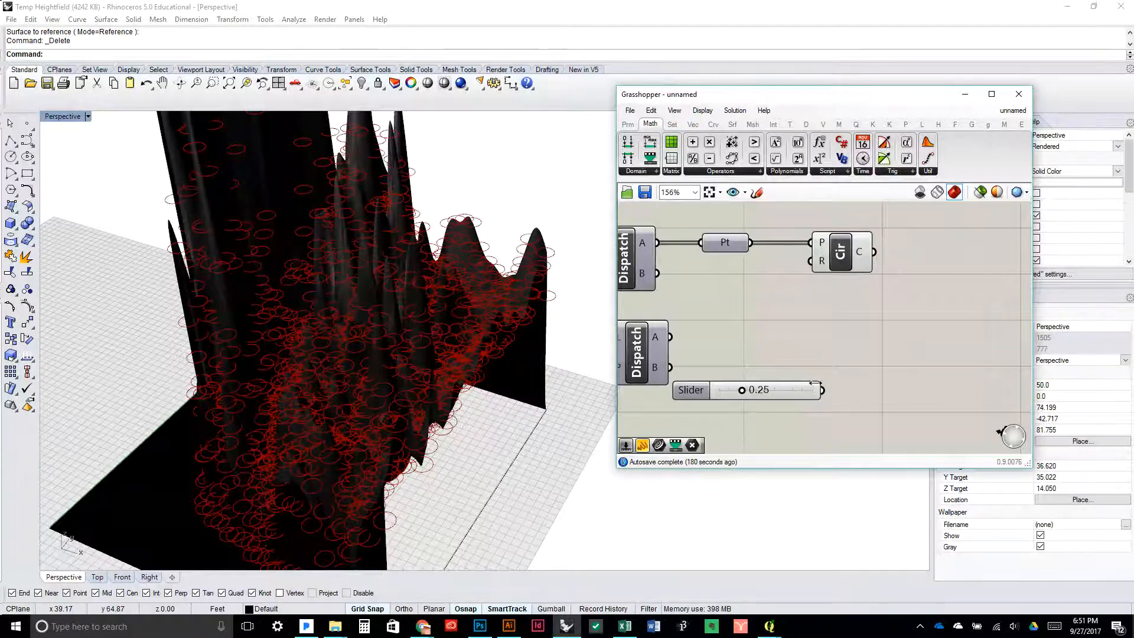
pyautogui.moveTo(823, 390); pyautogui.dragTo(810, 261)
pyautogui.moveTo(784, 395); pyautogui.dragTo(761, 295)
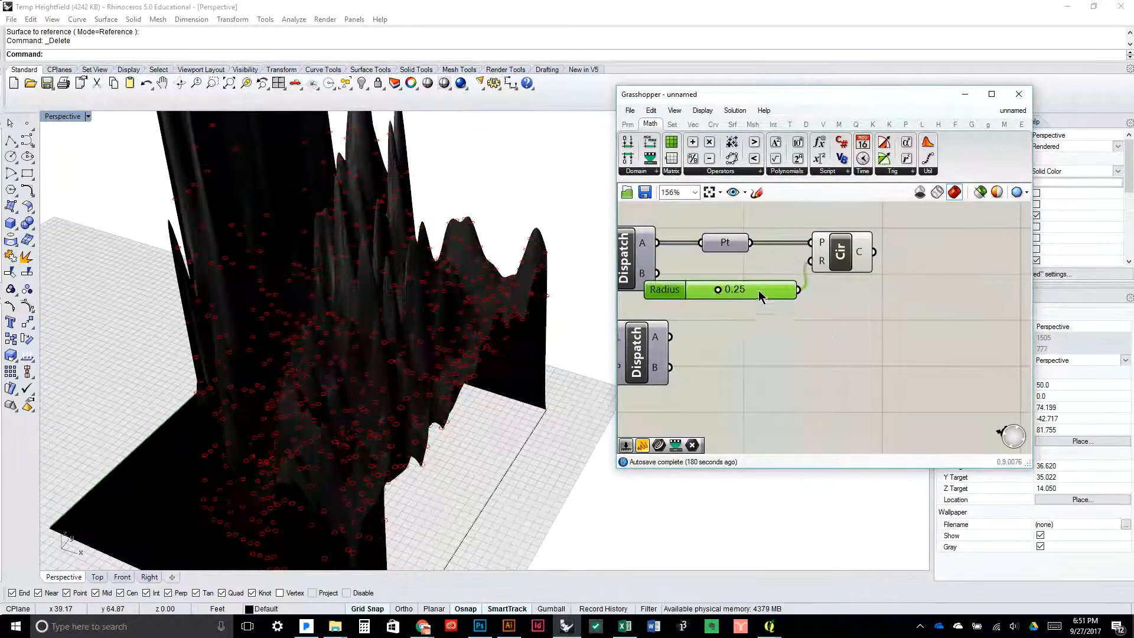
pyautogui.moveTo(388, 285); pyautogui.dragTo(459, 370)
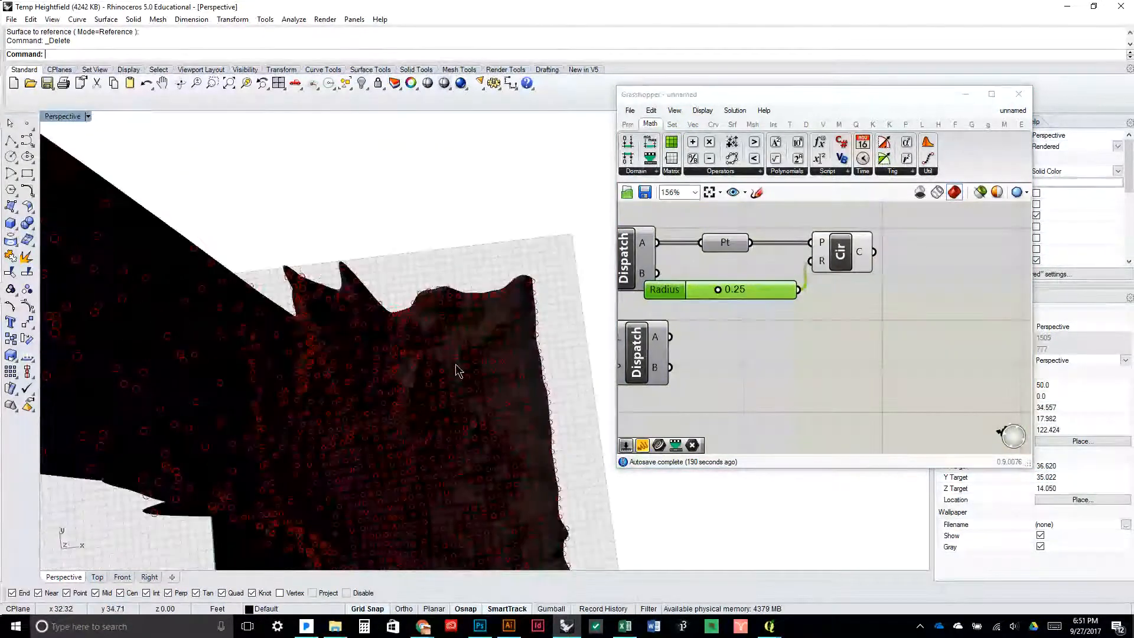
# Try a circle radius of 0.50 and delete the Radius slider feeding the Circle component
pyautogui.moveTo(717, 290); pyautogui.dragTo(741, 294)
pyautogui.click(794, 349)
pyautogui.moveTo(795, 349); pyautogui.dragTo(770, 305)
pyautogui.click(756, 257)
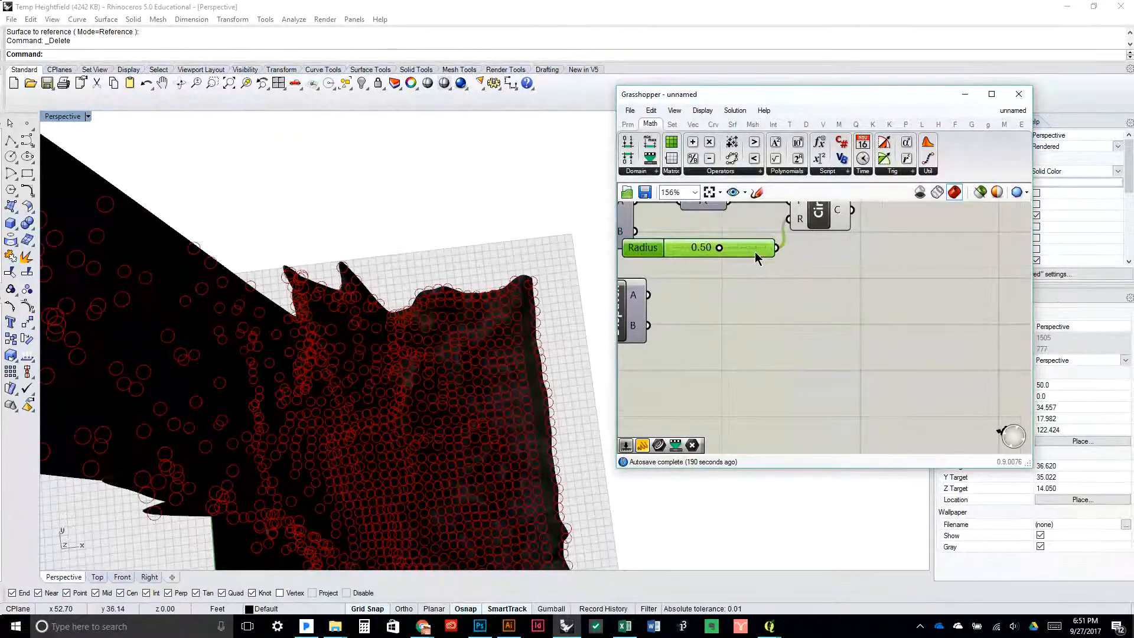
pyautogui.press('Delete')
# Add a Remap Numbers component beside the second Dispatch and feed that Dispatch's A output into its value input
pyautogui.moveTo(741, 266); pyautogui.dragTo(829, 259)
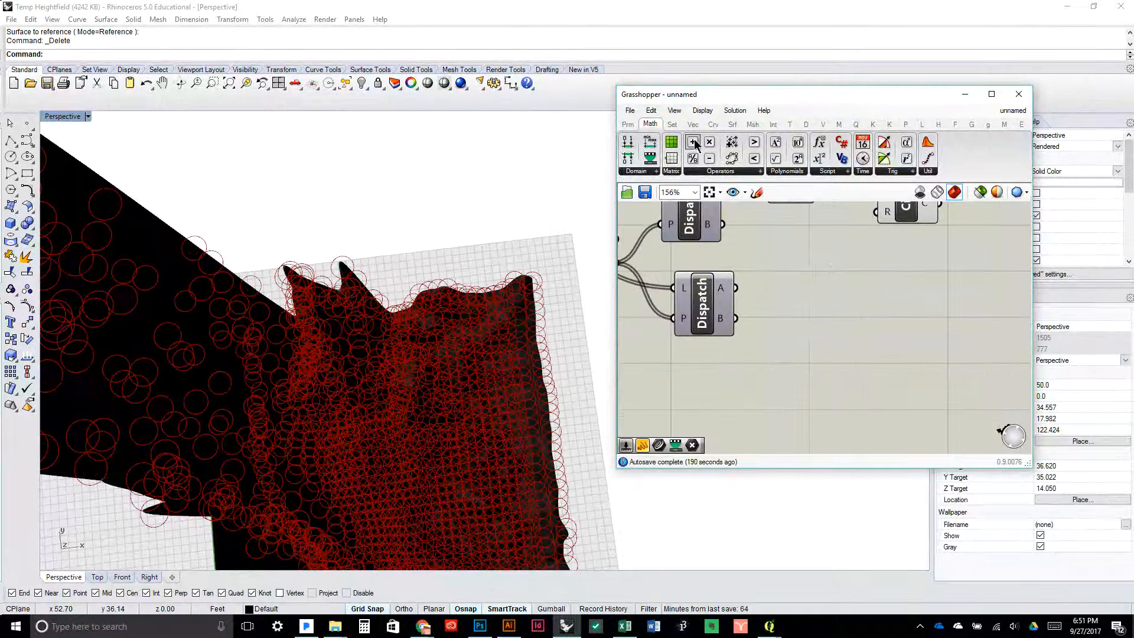
pyautogui.moveTo(649, 142); pyautogui.dragTo(840, 306)
pyautogui.moveTo(721, 290)
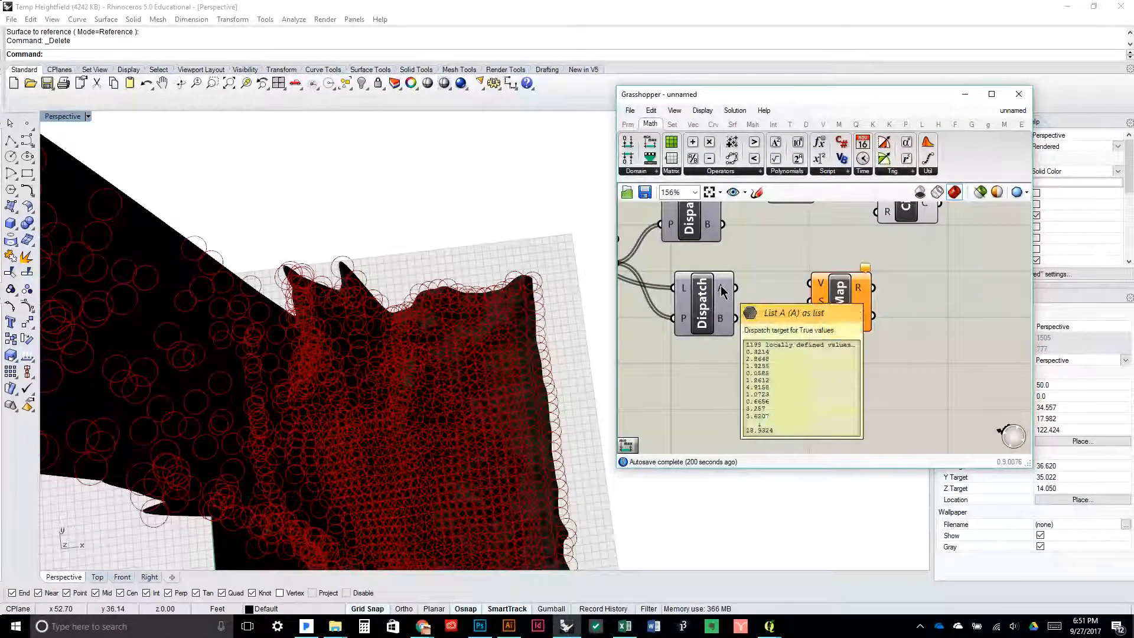
pyautogui.moveTo(735, 289); pyautogui.dragTo(887, 311)
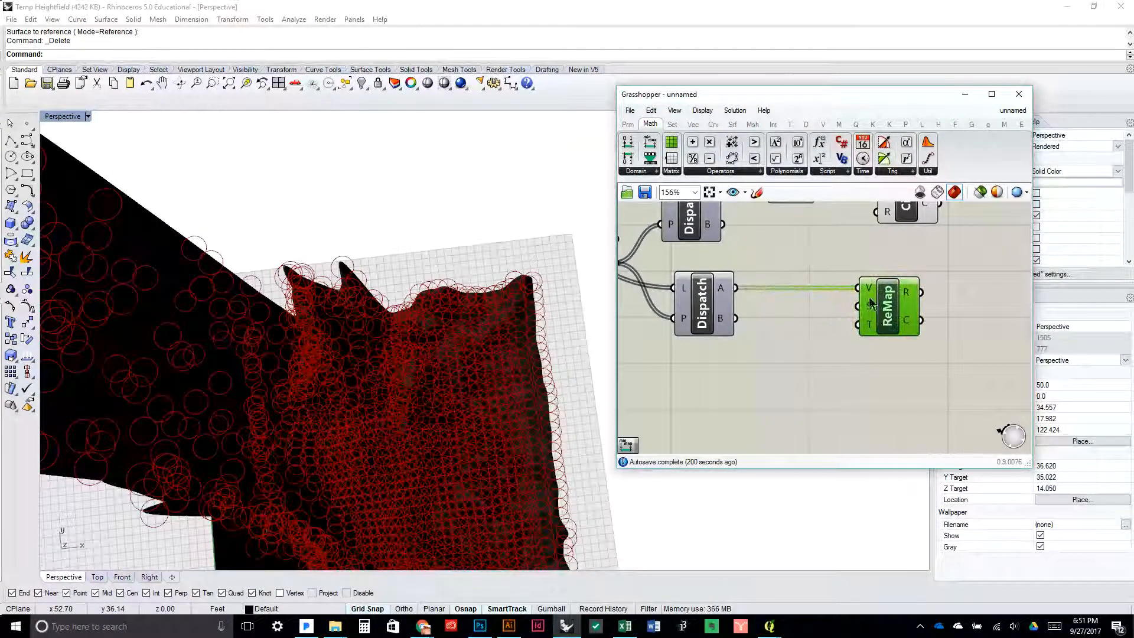
# Add a Bounds component between the second Dispatch's A output and ReMap's source input, wiring it to both
pyautogui.moveTo(765, 341); pyautogui.dragTo(765, 337)
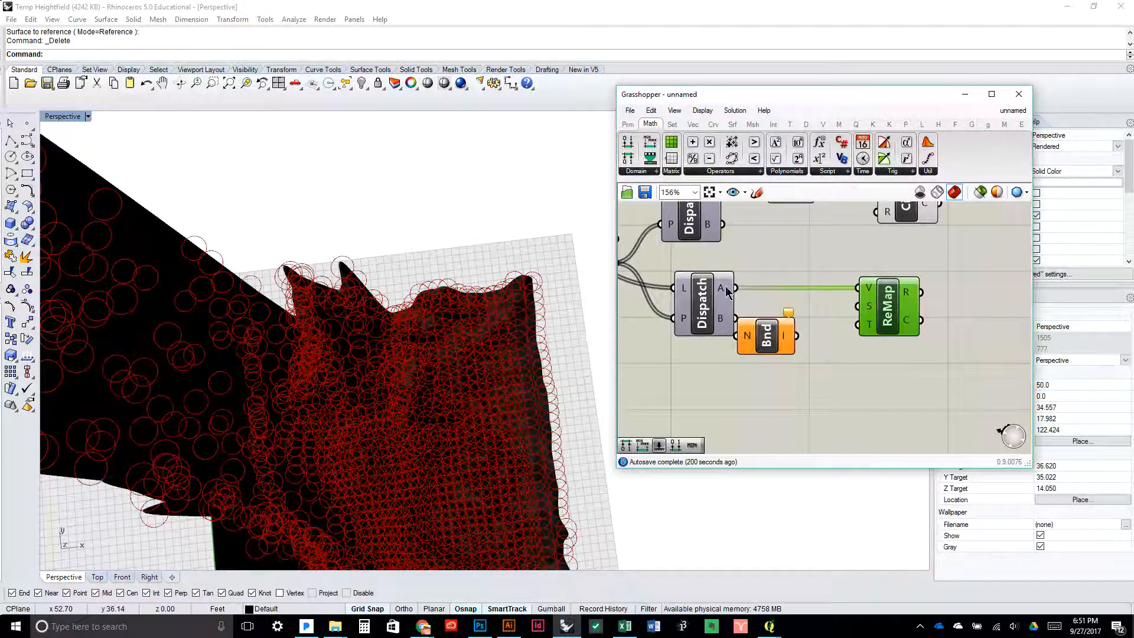
pyautogui.moveTo(723, 283); pyautogui.dragTo(857, 306)
pyautogui.moveTo(768, 341); pyautogui.dragTo(790, 311)
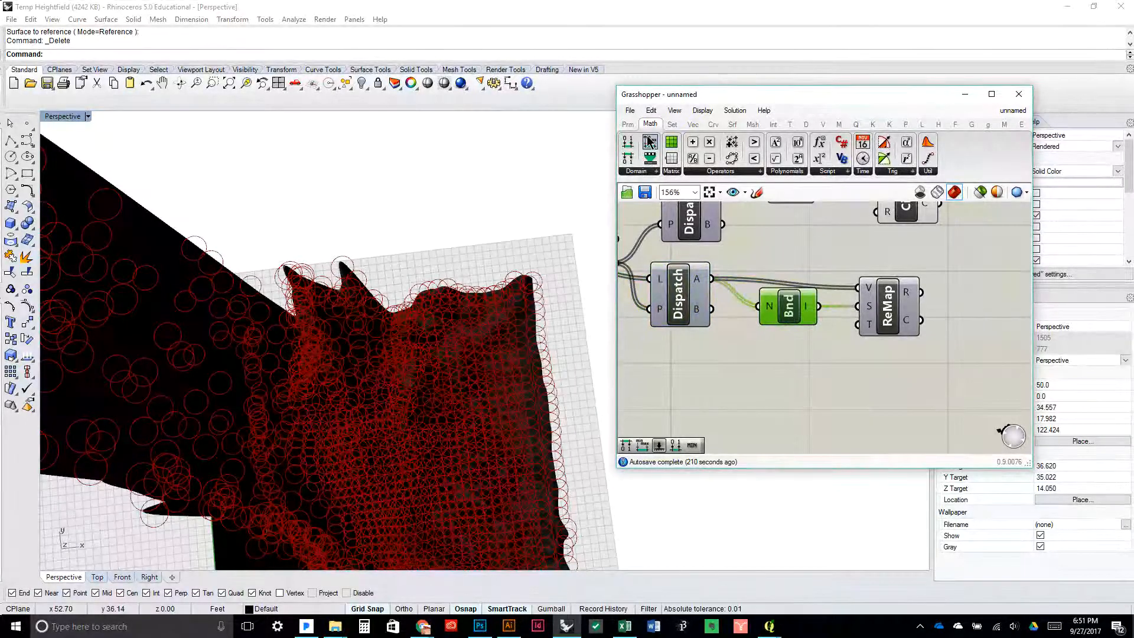
# Wire a Construct Domain component into ReMap's target input and connect a 0.05 number slider to the domain's start
pyautogui.moveTo(627, 144); pyautogui.dragTo(858, 324)
pyautogui.doubleClick(850, 394)
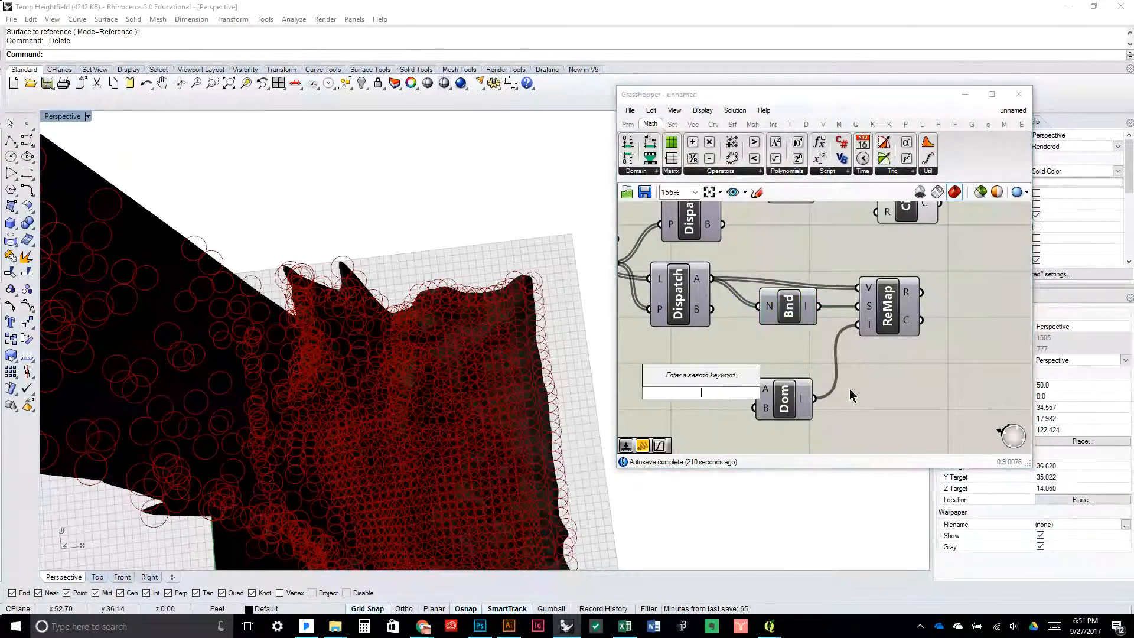
pyautogui.write('0.05')
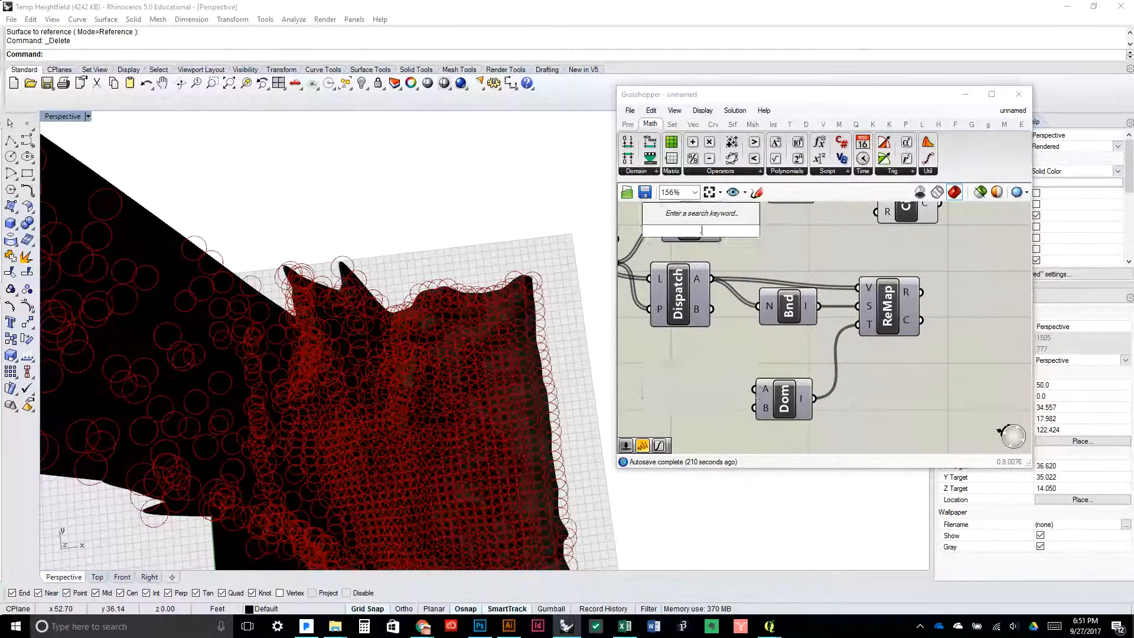
pyautogui.press('Return')
pyautogui.moveTo(836, 390); pyautogui.dragTo(896, 365)
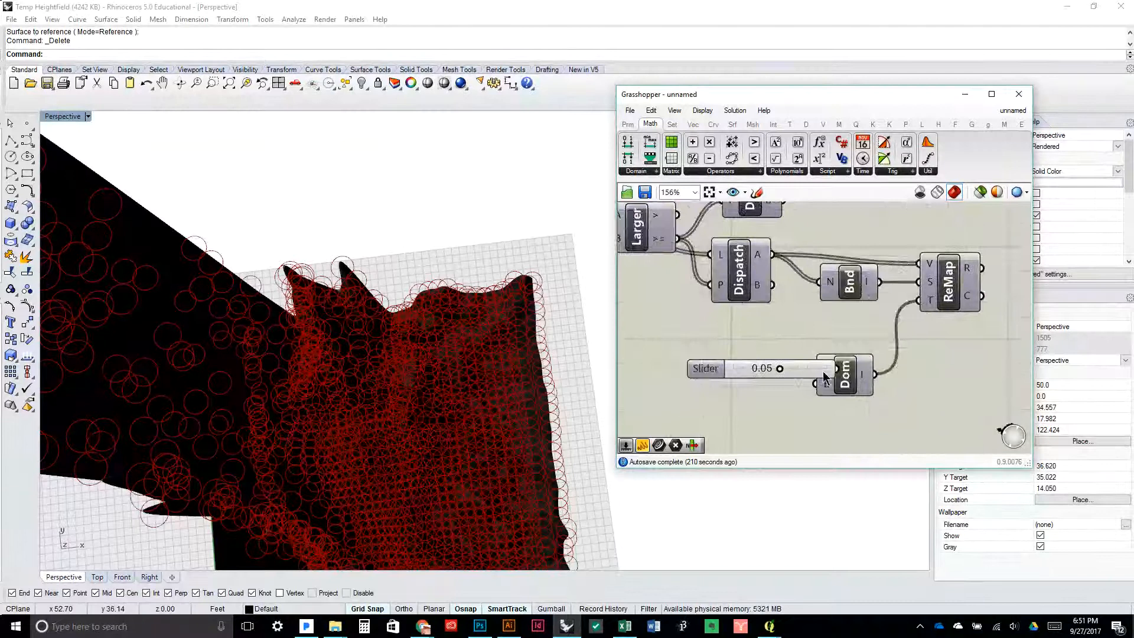
pyautogui.moveTo(800, 373)
pyautogui.mouseDown()
pyautogui.moveTo(702, 371)
pyautogui.moveTo(816, 365)
pyautogui.mouseUp()
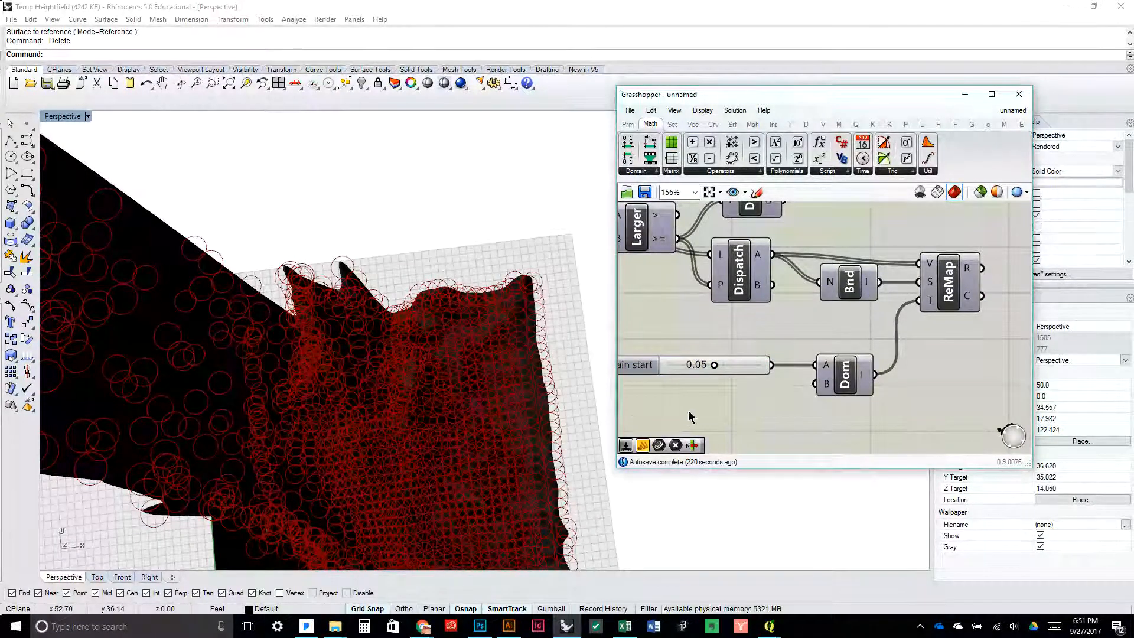
# Add a 0.5 number slider and connect it to the Construct Domain component's end input
pyautogui.doubleClick(840, 430)
pyautogui.write('0.5')
pyautogui.press('Return')
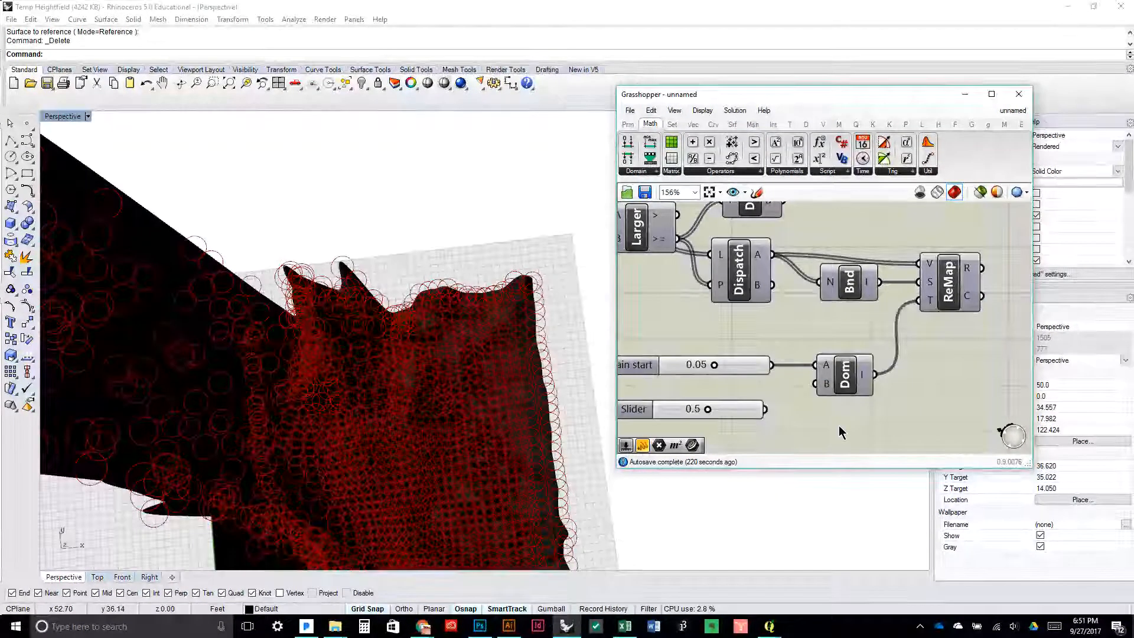
pyautogui.moveTo(765, 409); pyautogui.dragTo(741, 428)
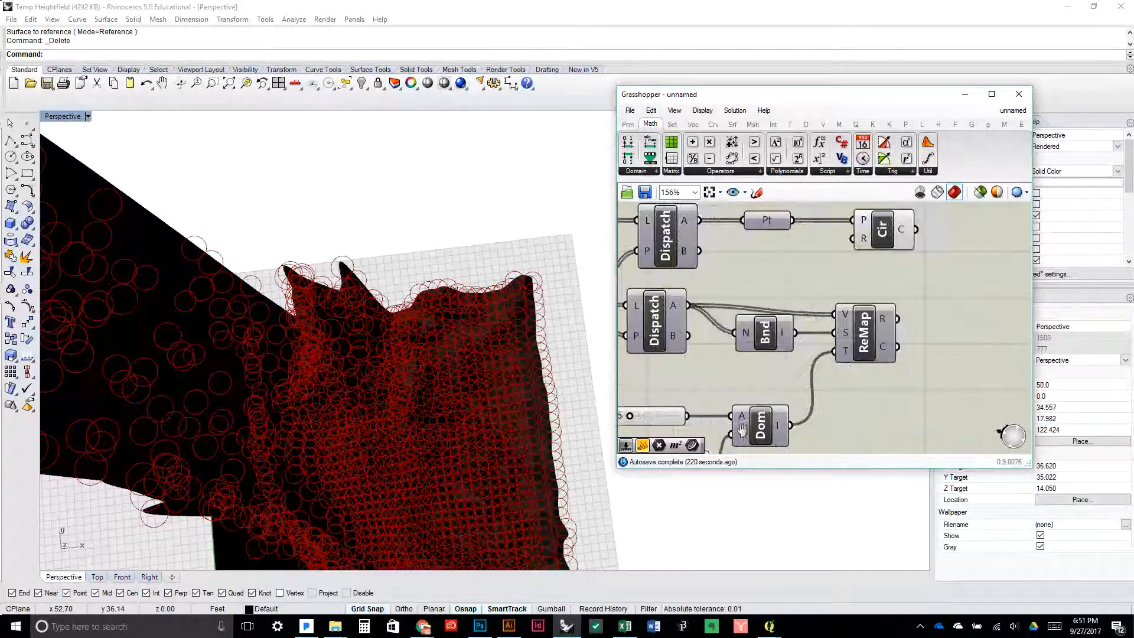
# Move the Circle component farther from the Point parameter and feed ReMap's R output into its radius input
pyautogui.moveTo(889, 241); pyautogui.dragTo(959, 243)
pyautogui.moveTo(897, 319); pyautogui.dragTo(922, 235)
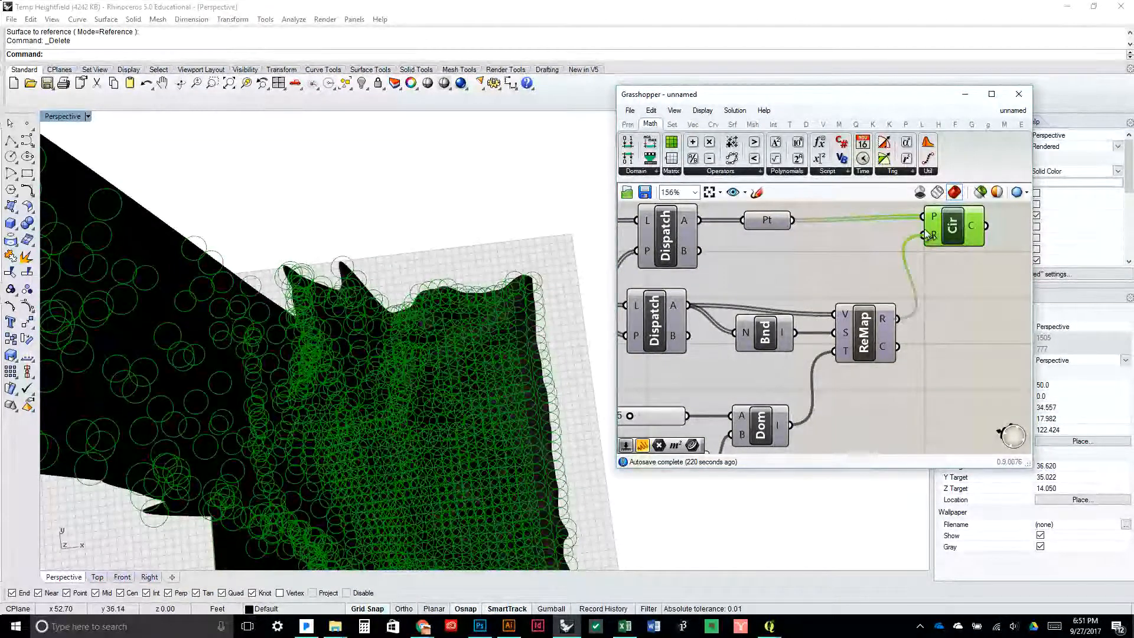
pyautogui.moveTo(425, 430)
pyautogui.mouseDown()
pyautogui.moveTo(425, 400)
pyautogui.moveTo(458, 390)
pyautogui.moveTo(427, 438)
pyautogui.mouseUp()
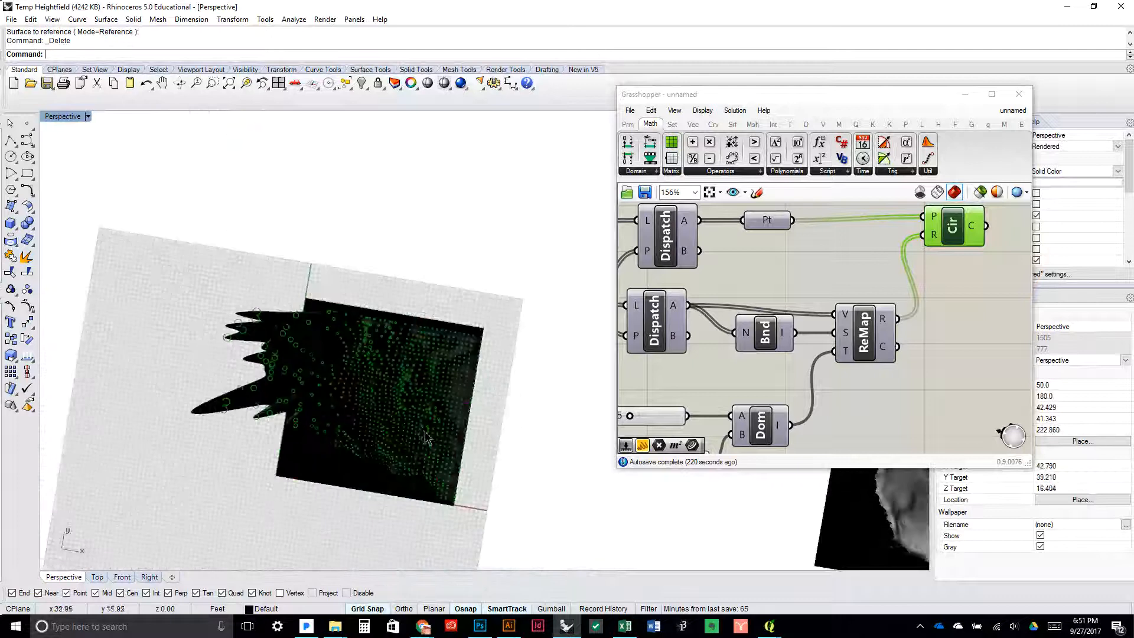
# Maximize the Top viewport and hide the heightfield surface so the scaled circles stand alone
pyautogui.doubleClick(65, 115)
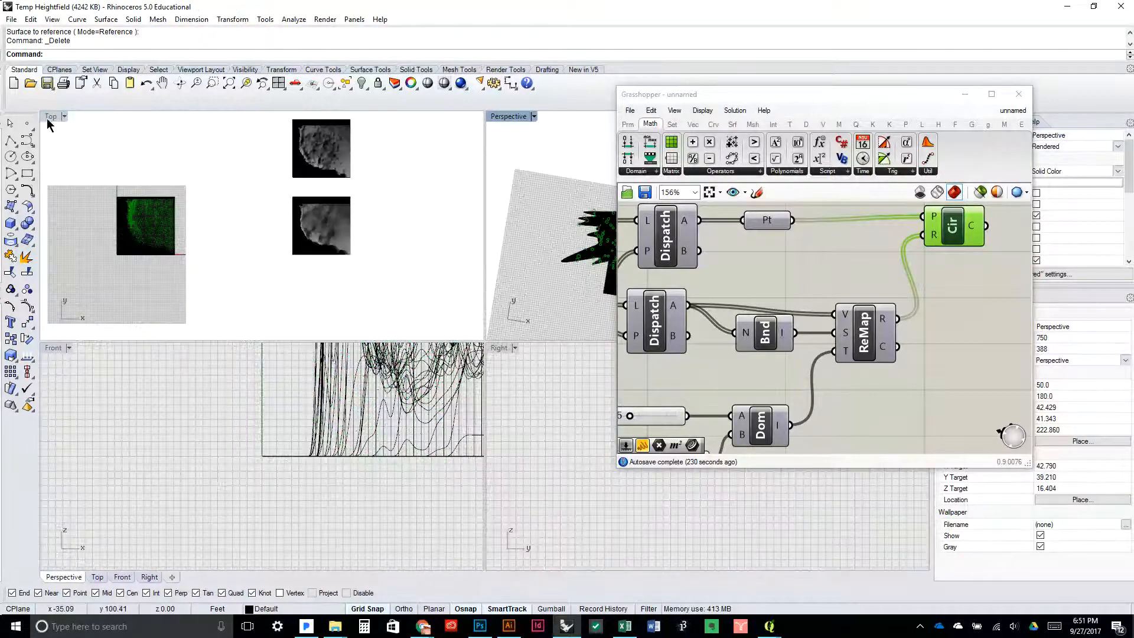
pyautogui.doubleClick(50, 117)
pyautogui.scroll(8, 254, 324)
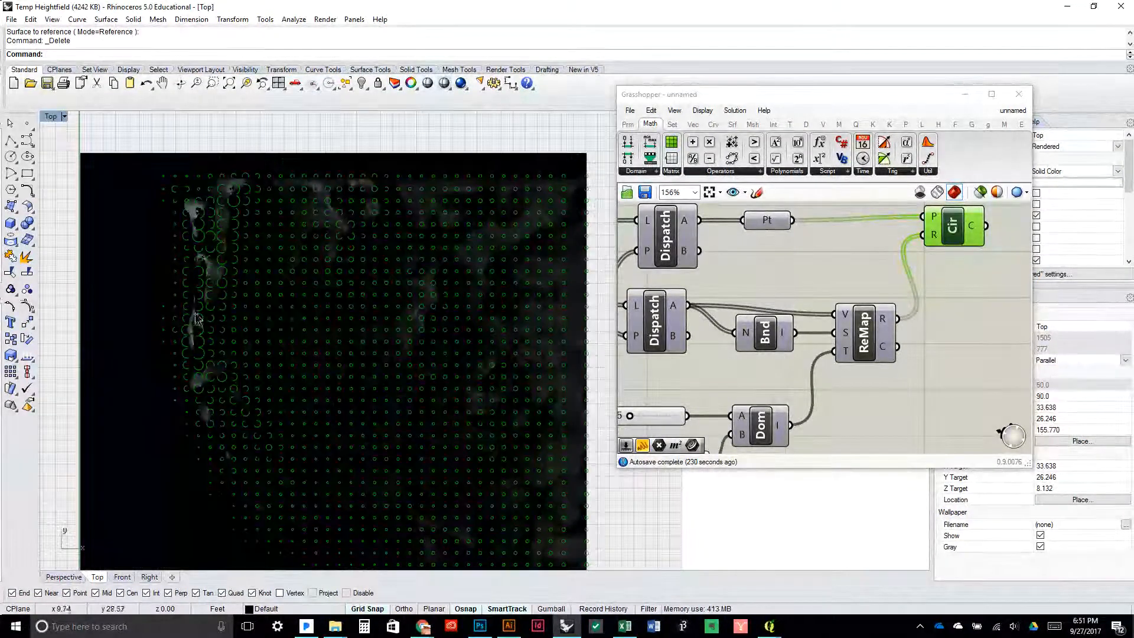
pyautogui.click(281, 324)
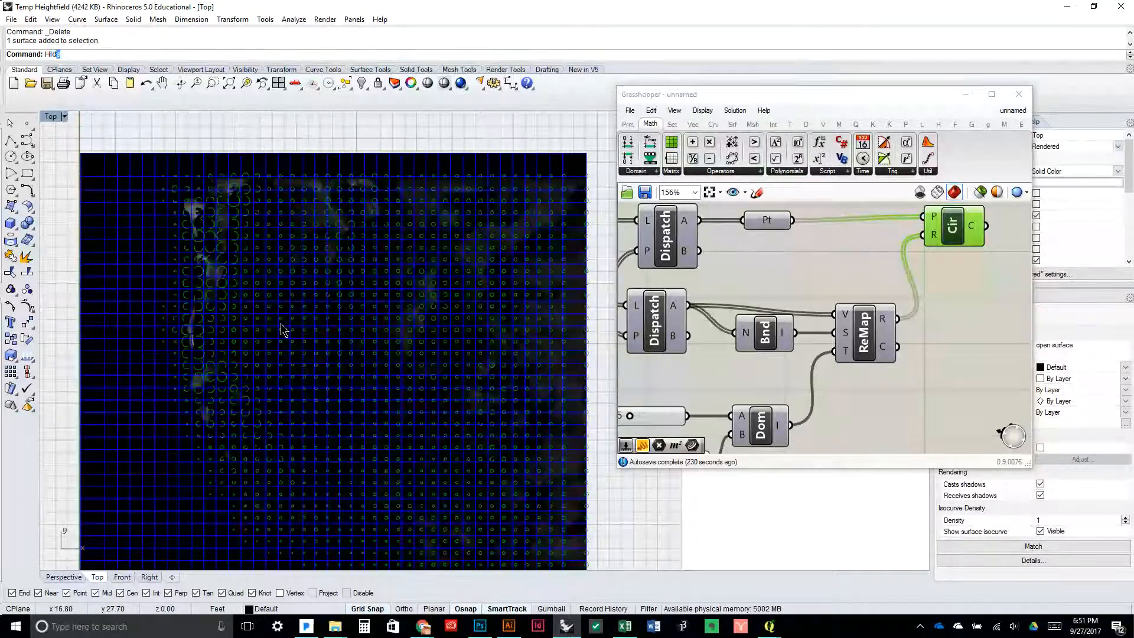
pyautogui.press('Escape')
pyautogui.scroll(-4, 281, 324)
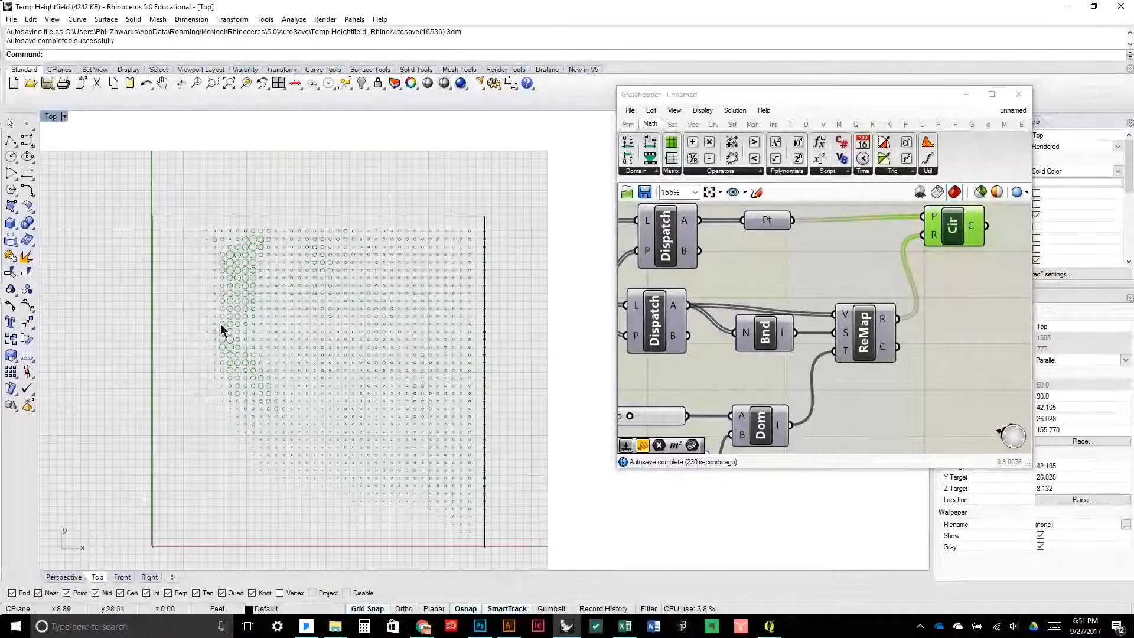
# Add a Boundary Surfaces component after the Circle component and feed the circles into its edges input
pyautogui.moveTo(961, 270); pyautogui.dragTo(729, 269)
pyautogui.click(688, 301)
pyautogui.click(681, 265)
pyautogui.click(768, 236)
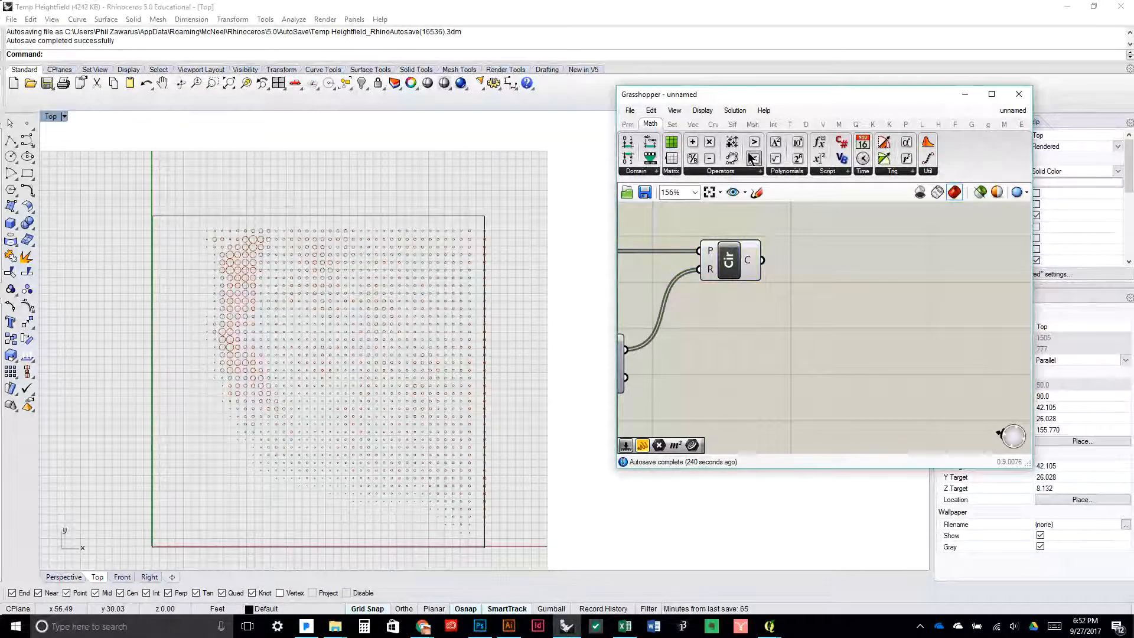
pyautogui.click(712, 125)
pyautogui.click(806, 171)
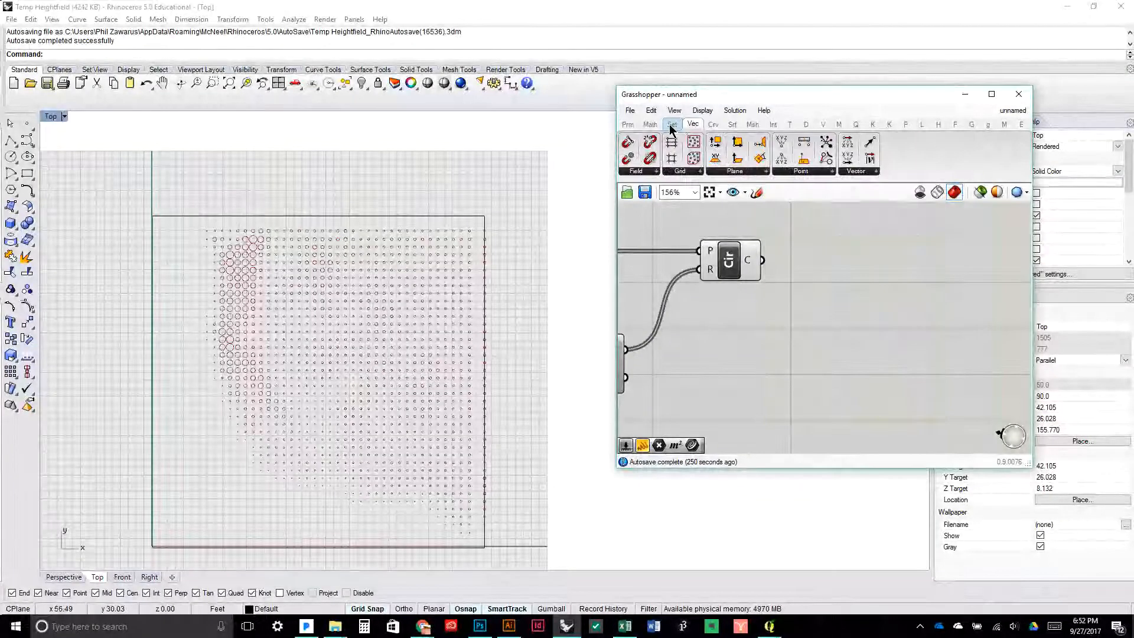
pyautogui.click(732, 124)
pyautogui.moveTo(740, 143); pyautogui.dragTo(886, 260)
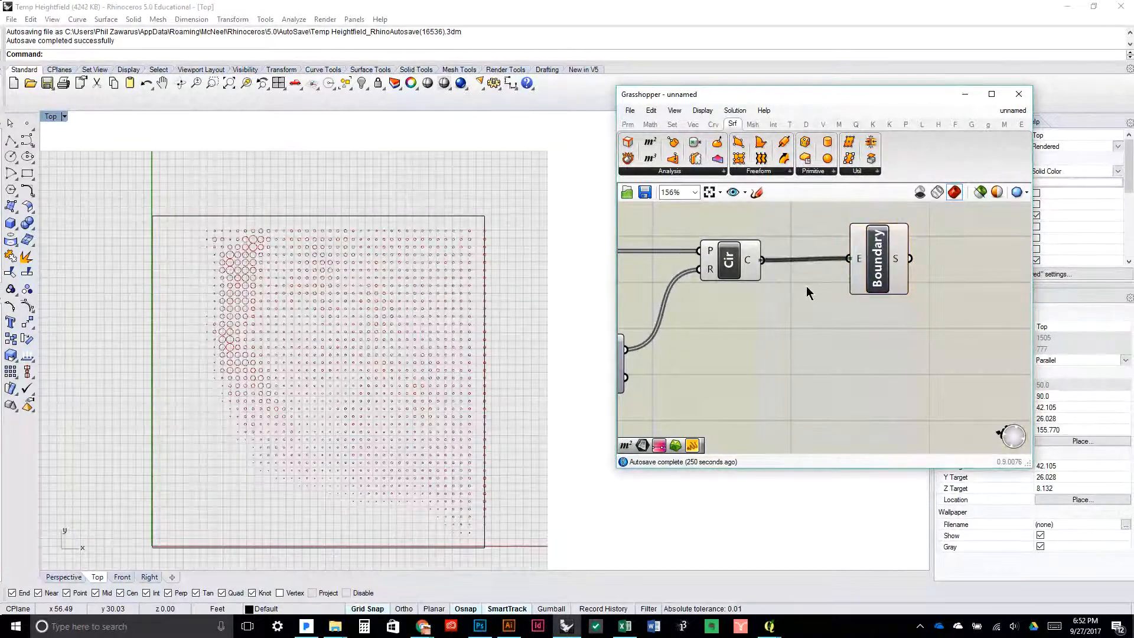
pyautogui.moveTo(807, 286); pyautogui.dragTo(851, 269)
# Add a Gradient component below ReMap and connect the second Dispatch's A output to its t input
pyautogui.scroll(-2, 806, 287)
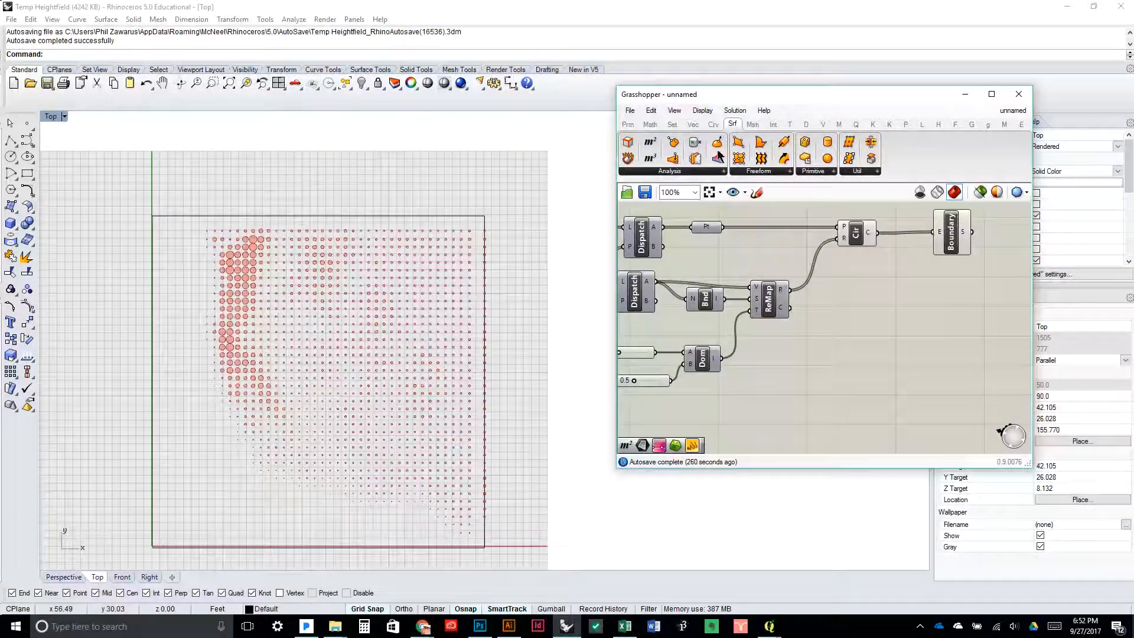
pyautogui.click(629, 127)
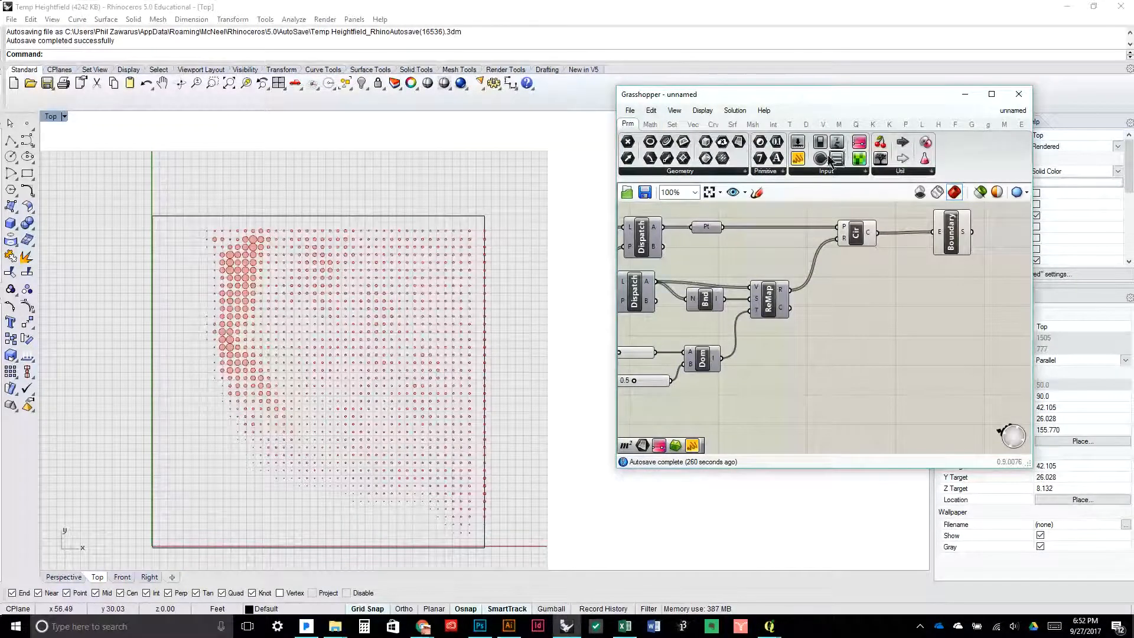
pyautogui.moveTo(856, 148); pyautogui.dragTo(883, 354)
pyautogui.moveTo(726, 349); pyautogui.dragTo(805, 340)
pyautogui.moveTo(779, 302)
pyautogui.mouseDown()
pyautogui.moveTo(770, 295)
pyautogui.moveTo(777, 315)
pyautogui.mouseUp()
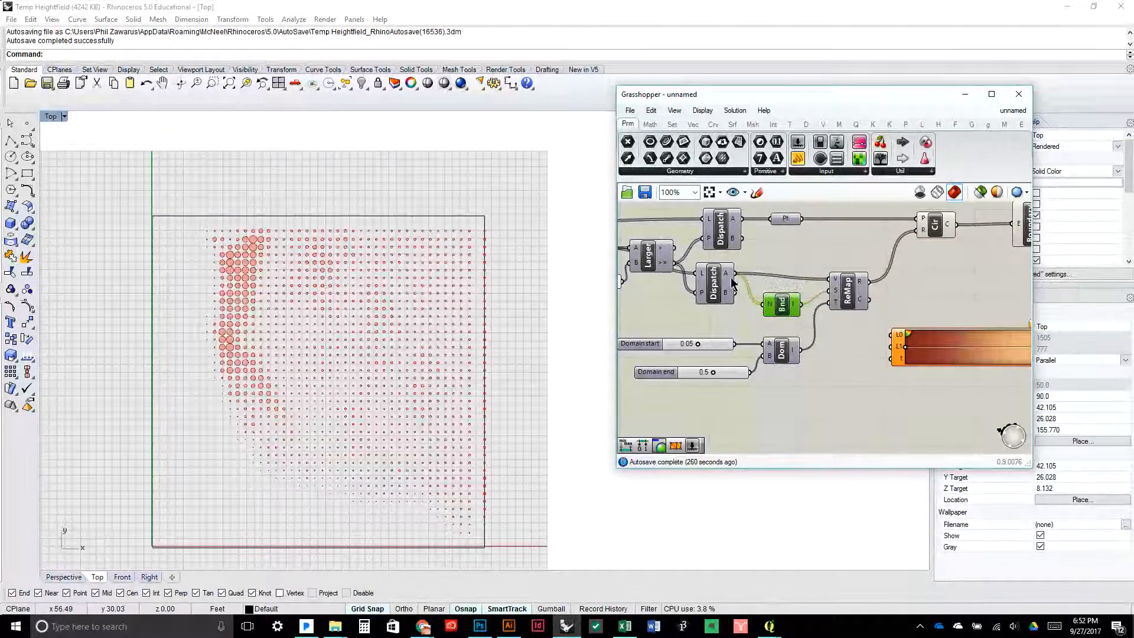
pyautogui.moveTo(734, 272); pyautogui.dragTo(891, 358)
pyautogui.moveTo(750, 300); pyautogui.dragTo(687, 293)
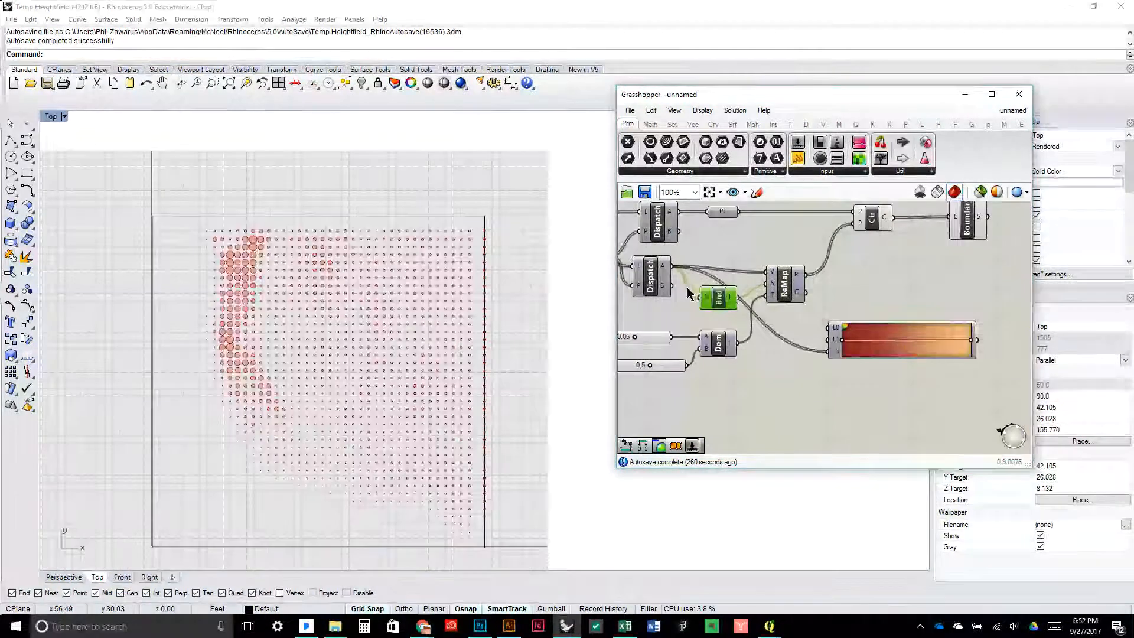
# Add a Deconstruct Domain component fed by Bounds, and wire its S and E outputs to the gradient's L0 and L1 inputs
pyautogui.click(649, 124)
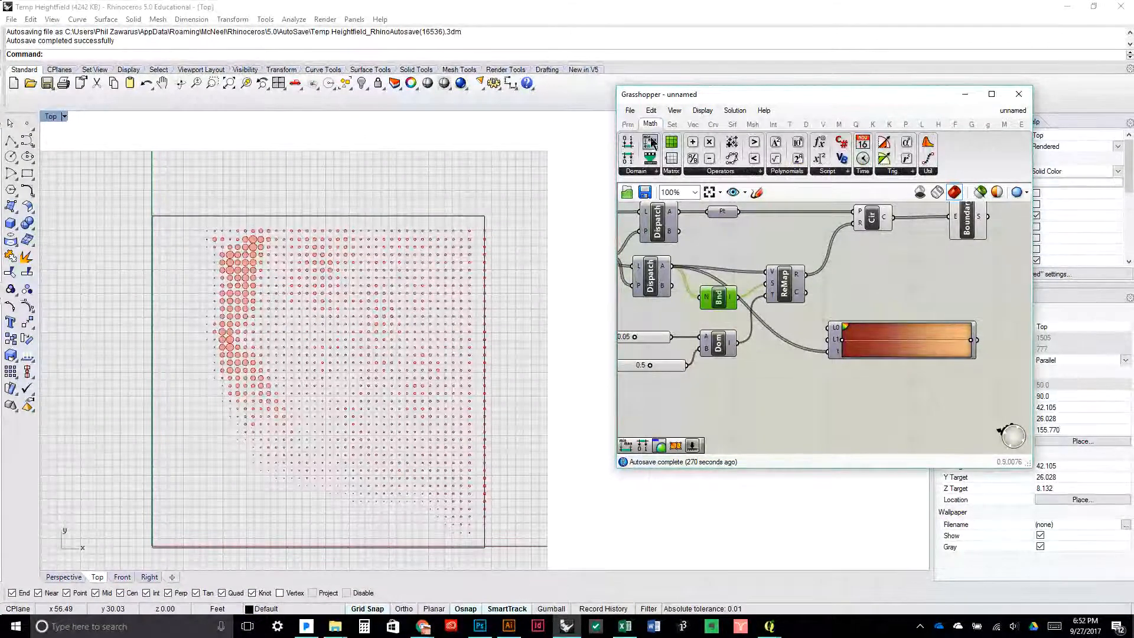
pyautogui.moveTo(645, 144); pyautogui.dragTo(794, 342)
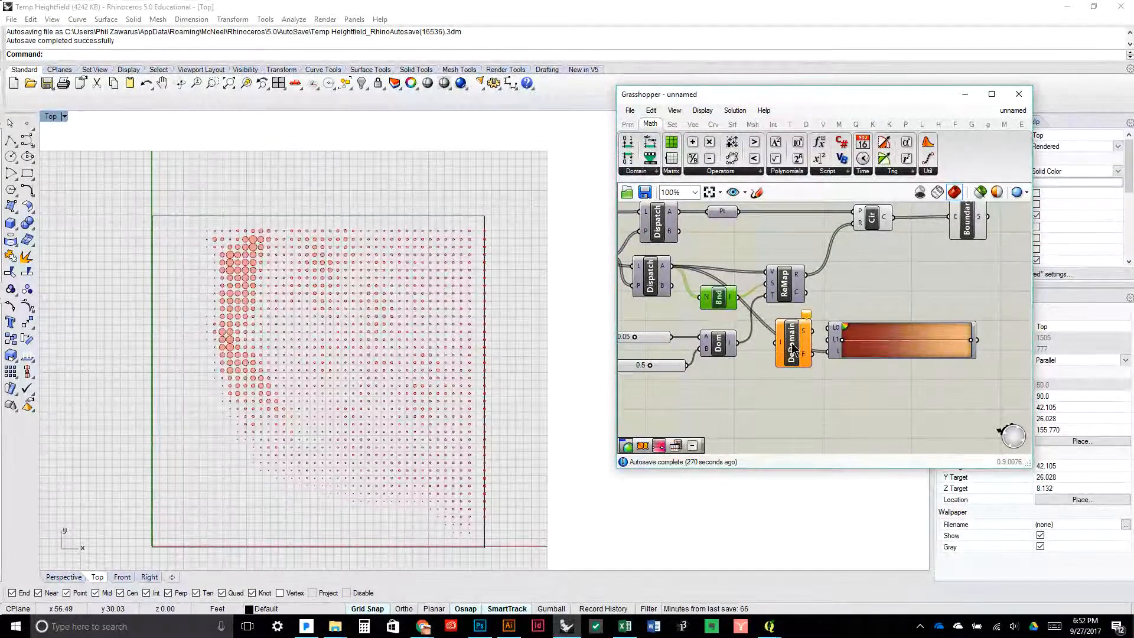
pyautogui.moveTo(871, 349); pyautogui.dragTo(925, 345)
pyautogui.moveTo(792, 341); pyautogui.dragTo(813, 351)
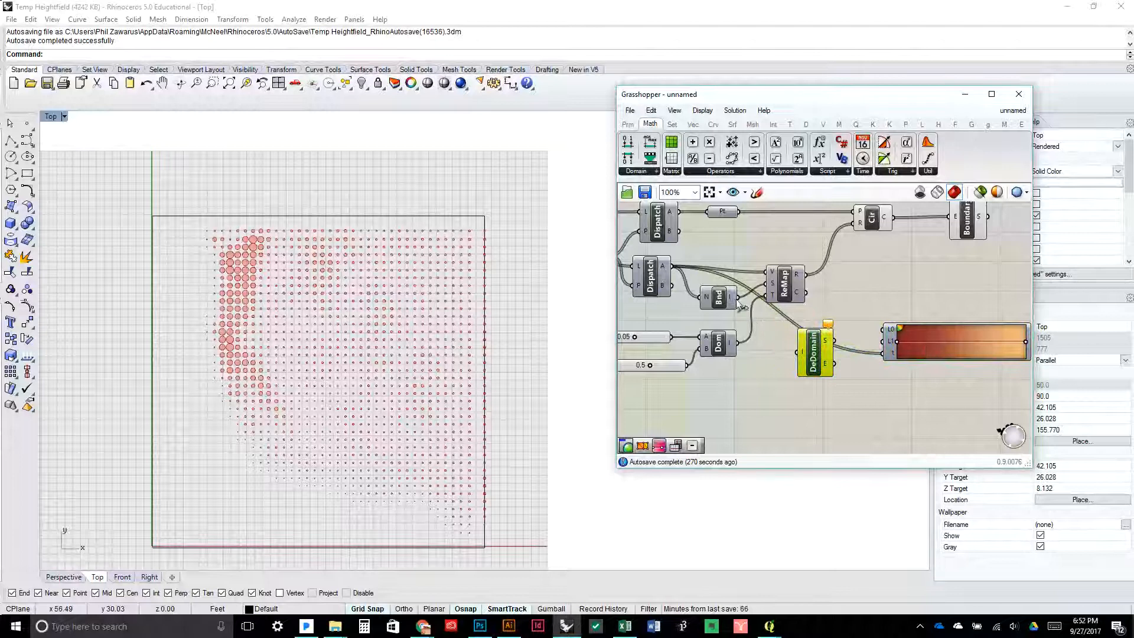
pyautogui.moveTo(738, 298); pyautogui.dragTo(825, 350)
pyautogui.scroll(2, 837, 351)
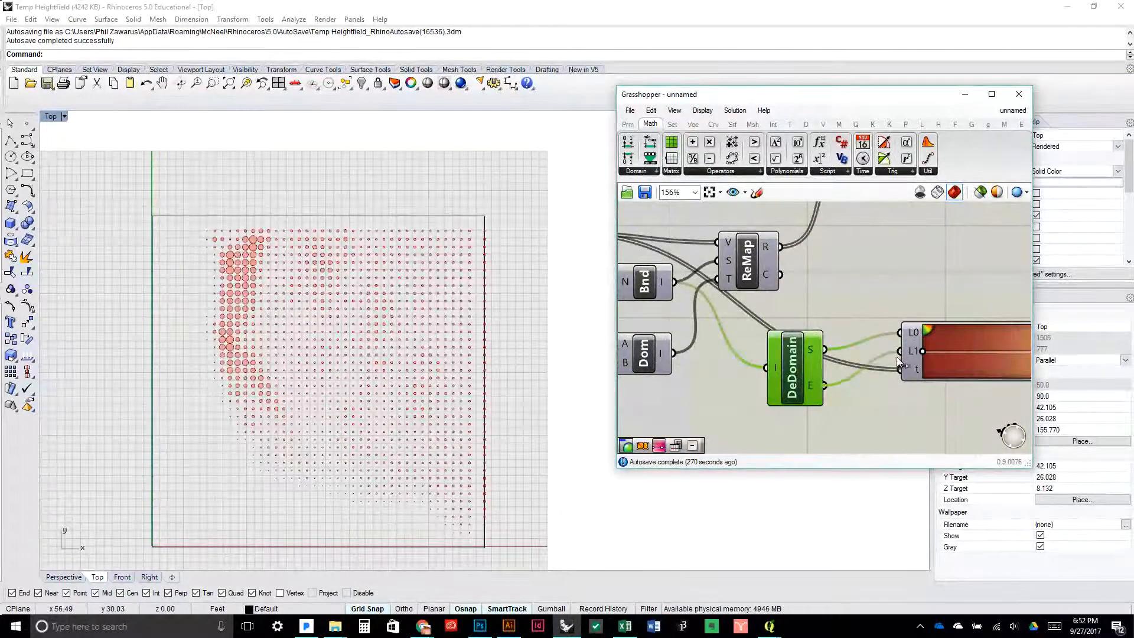
pyautogui.moveTo(792, 376); pyautogui.dragTo(691, 347)
# Try to apply one of the preset colour schemes to the gradient
pyautogui.click(864, 363)
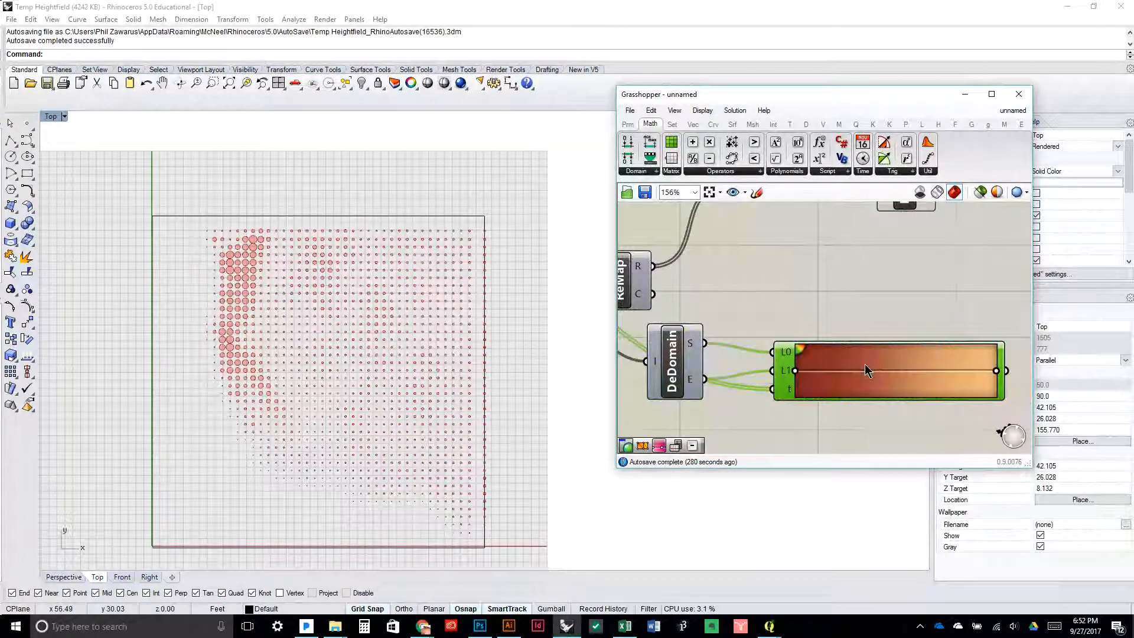
pyautogui.rightClick(865, 364)
pyautogui.moveTo(917, 435)
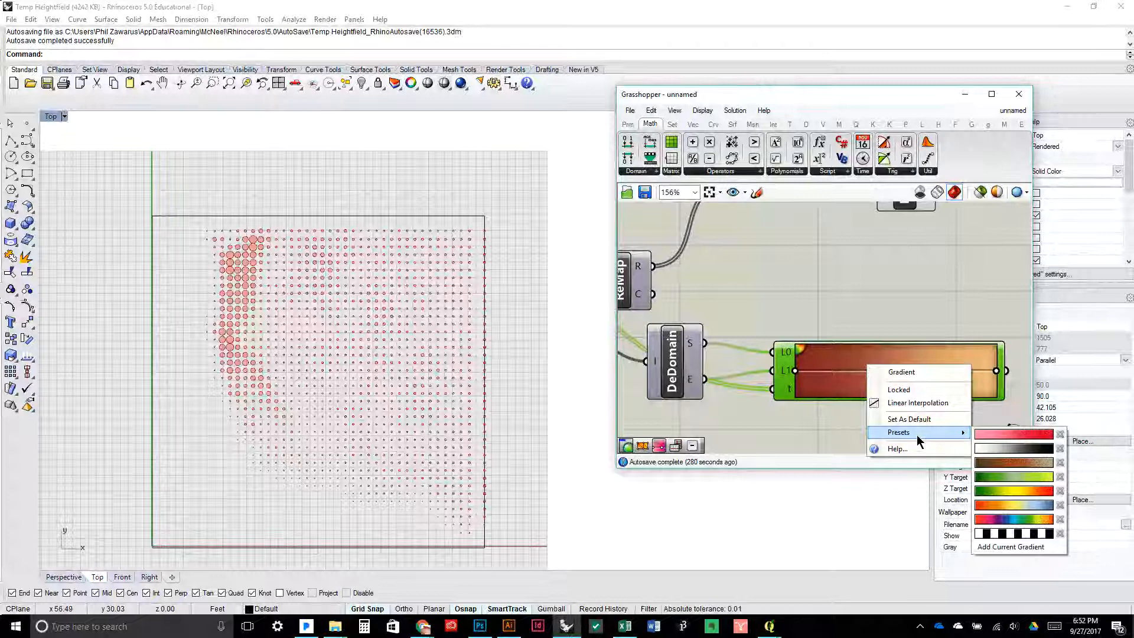
pyautogui.click(1019, 493)
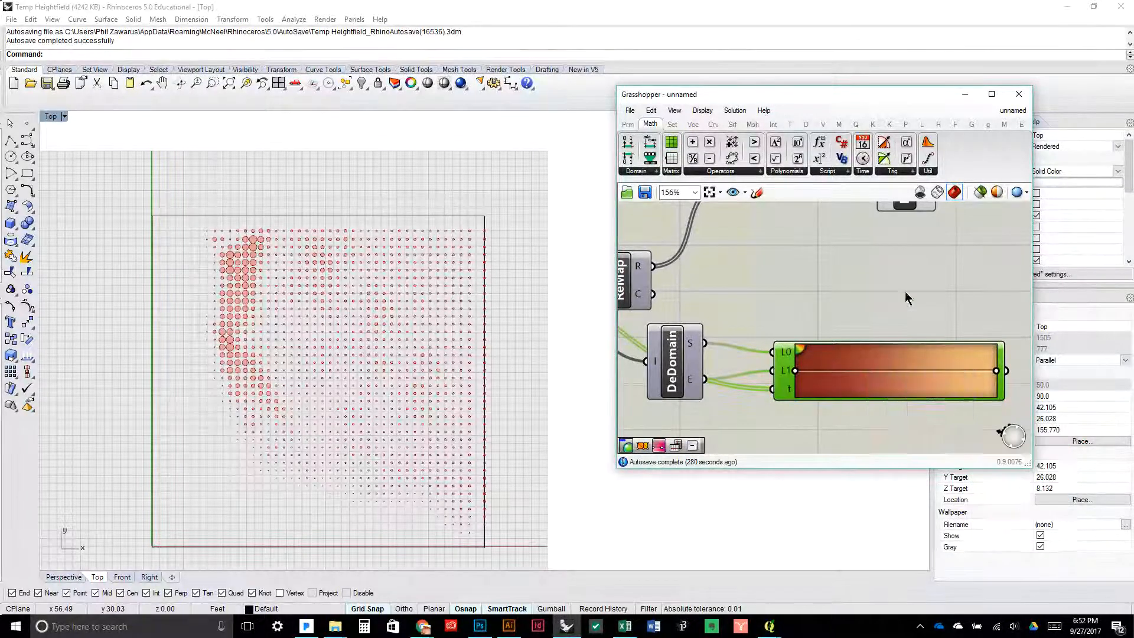
# Recolour the gradient's start grip to a muted blue with hue 195, saturation 30 and value 74
pyautogui.rightClick(795, 368)
pyautogui.moveTo(848, 494); pyautogui.dragTo(880, 498)
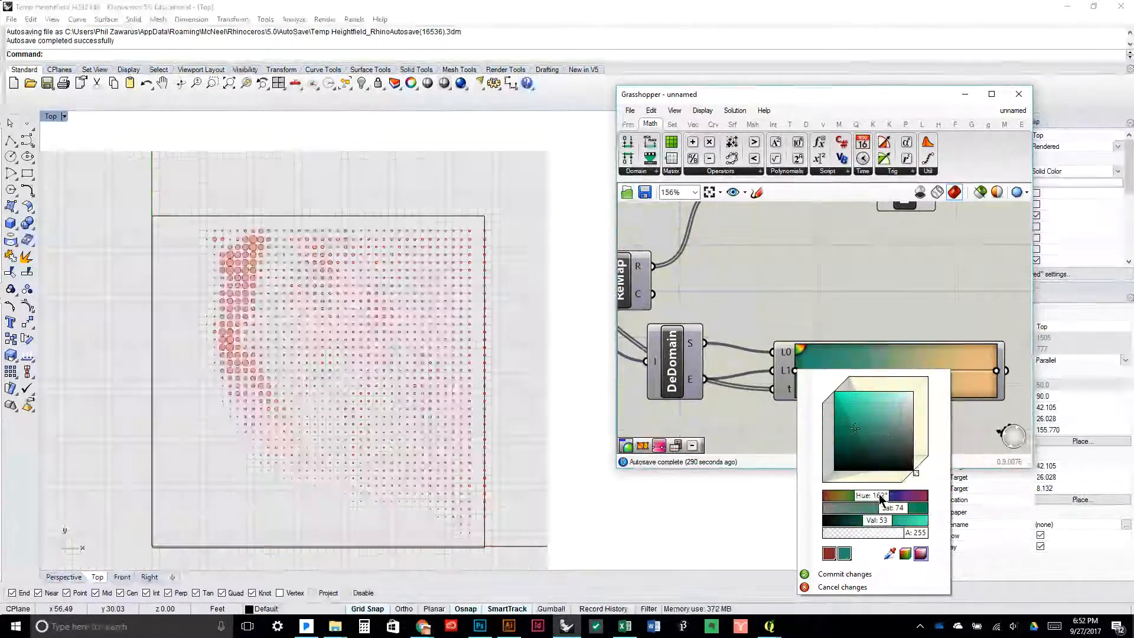
pyautogui.moveTo(855, 428); pyautogui.dragTo(890, 419)
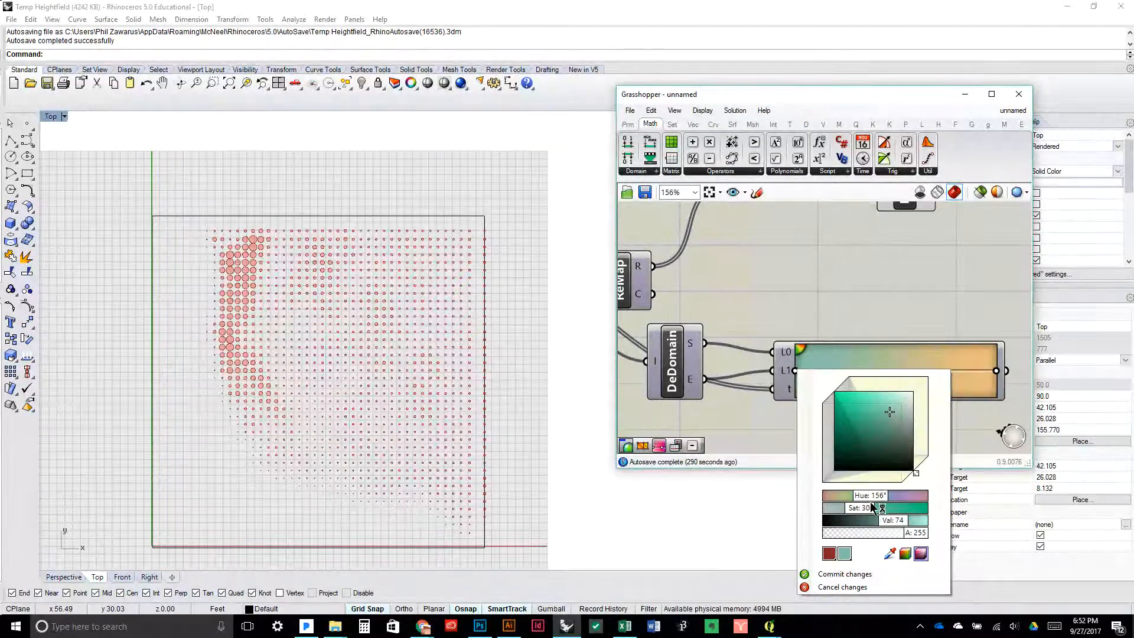
pyautogui.moveTo(873, 497); pyautogui.dragTo(879, 498)
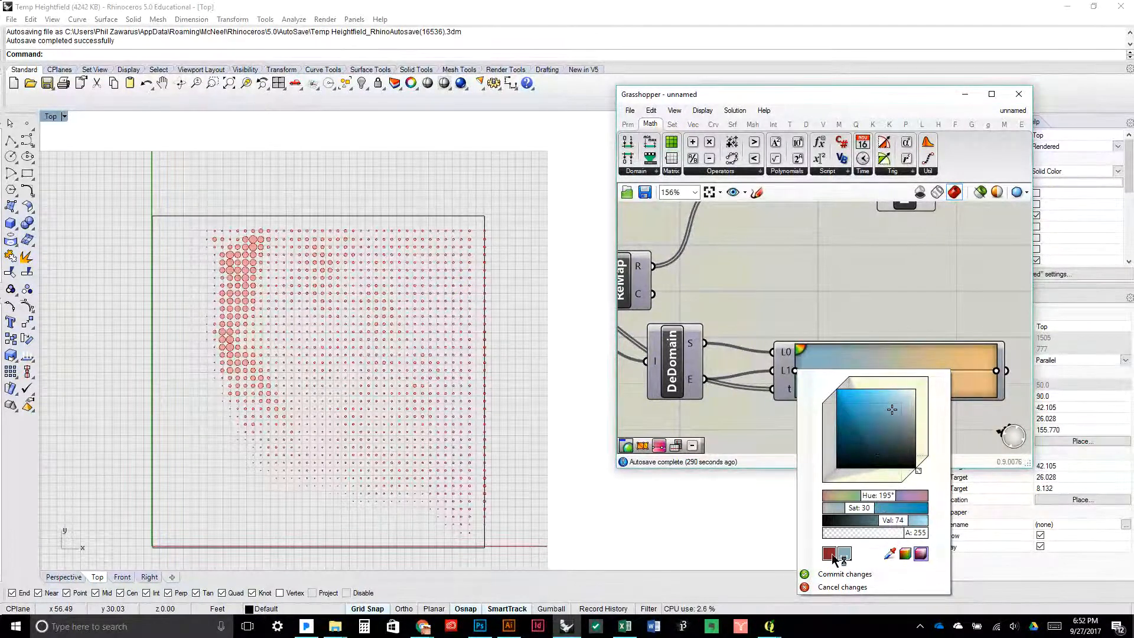
pyautogui.click(851, 575)
# Recolour the gradient's end grip to a deep cyan with hue 186, saturation 100 and value 71
pyautogui.click(997, 372)
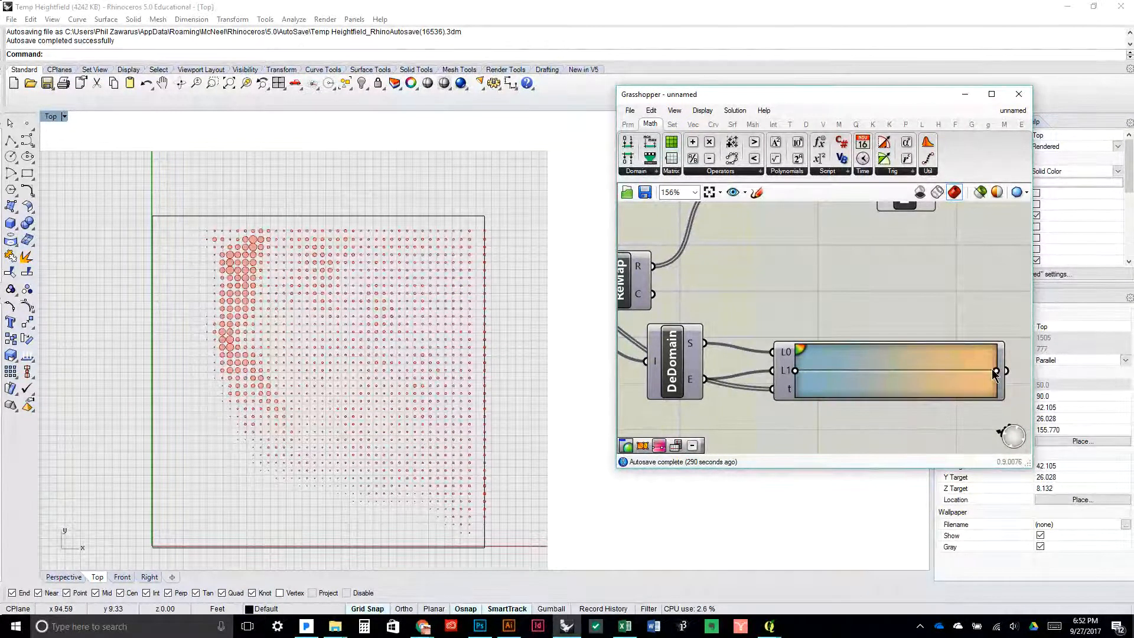
pyautogui.moveTo(1032, 501); pyautogui.dragTo(1061, 502)
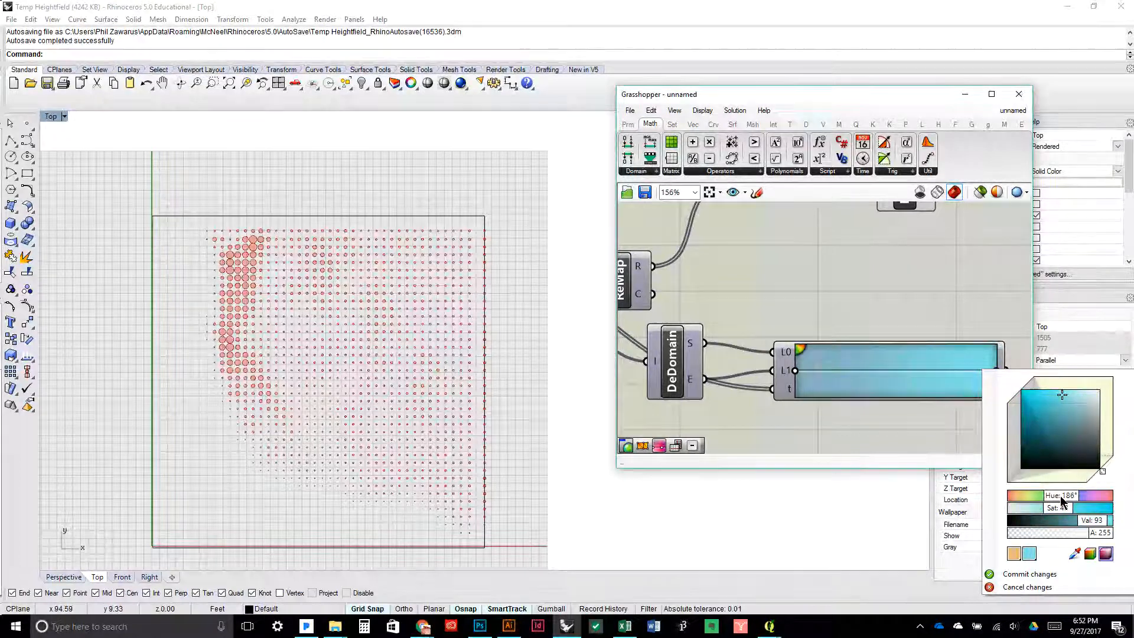
pyautogui.moveTo(1042, 421)
pyautogui.mouseDown()
pyautogui.moveTo(1033, 403)
pyautogui.moveTo(1010, 418)
pyautogui.mouseUp()
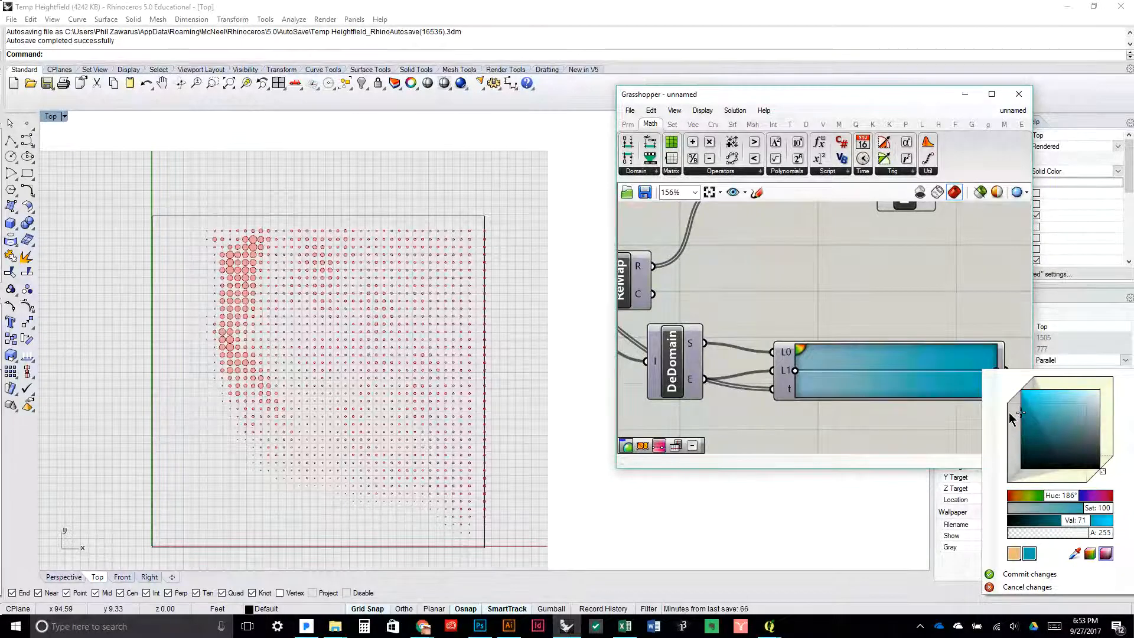
pyautogui.click(1027, 574)
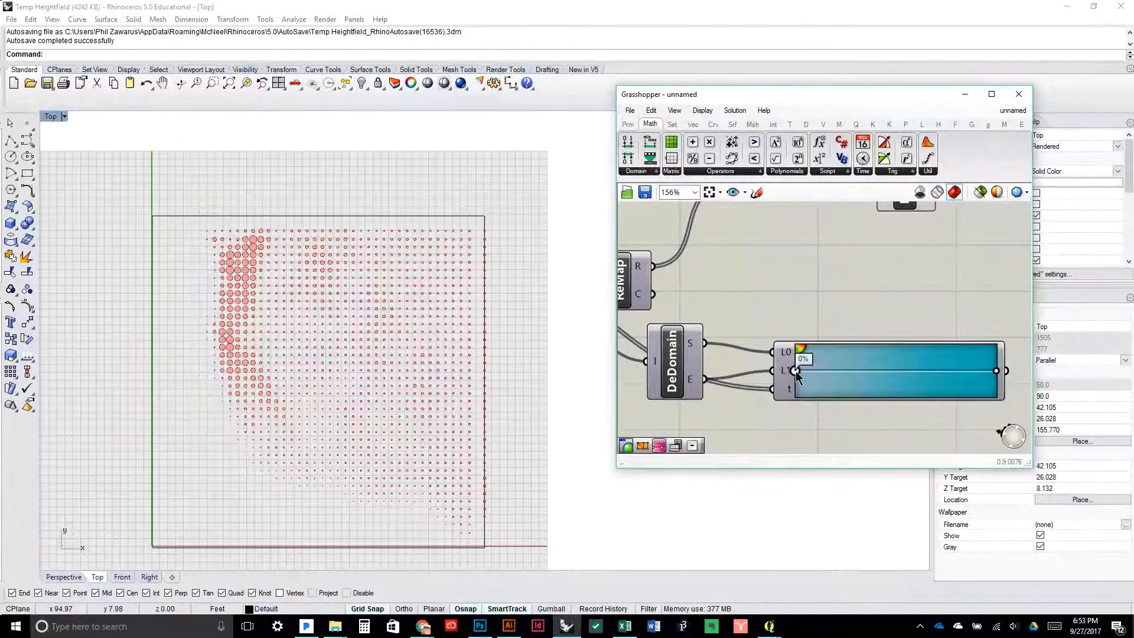
# Lighten the gradient's start grip to a pale blue with saturation 13 and value 90
pyautogui.rightClick(795, 371)
pyautogui.moveTo(873, 441); pyautogui.dragTo(906, 399)
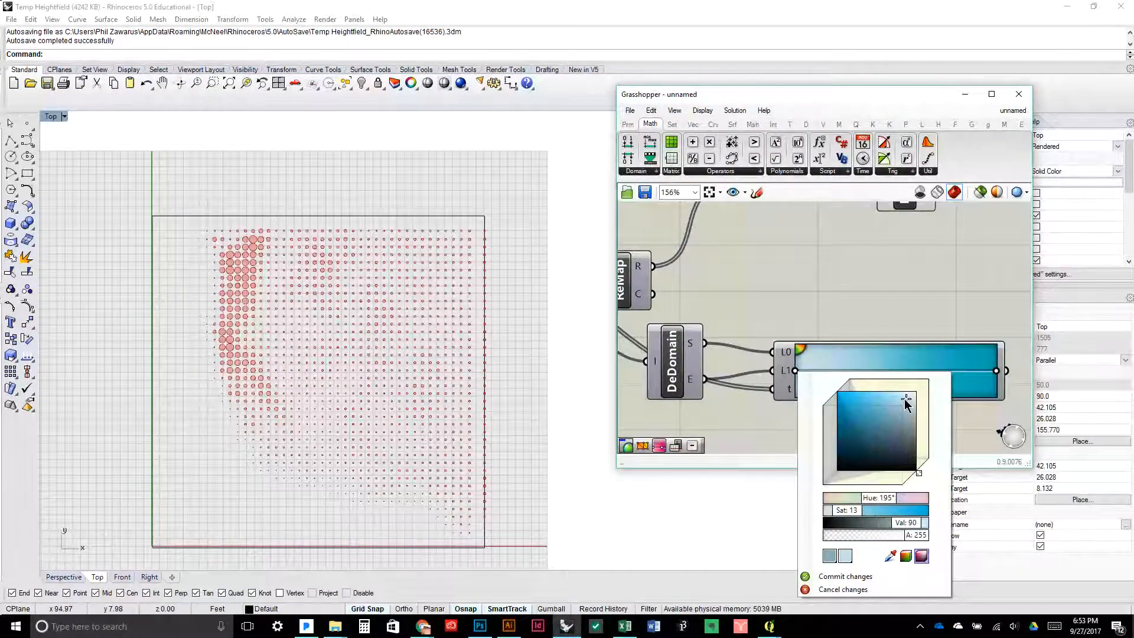
pyautogui.click(844, 576)
# Turn off the viewport preview of the Circle and Boundary Surfaces components
pyautogui.scroll(-4, 827, 322)
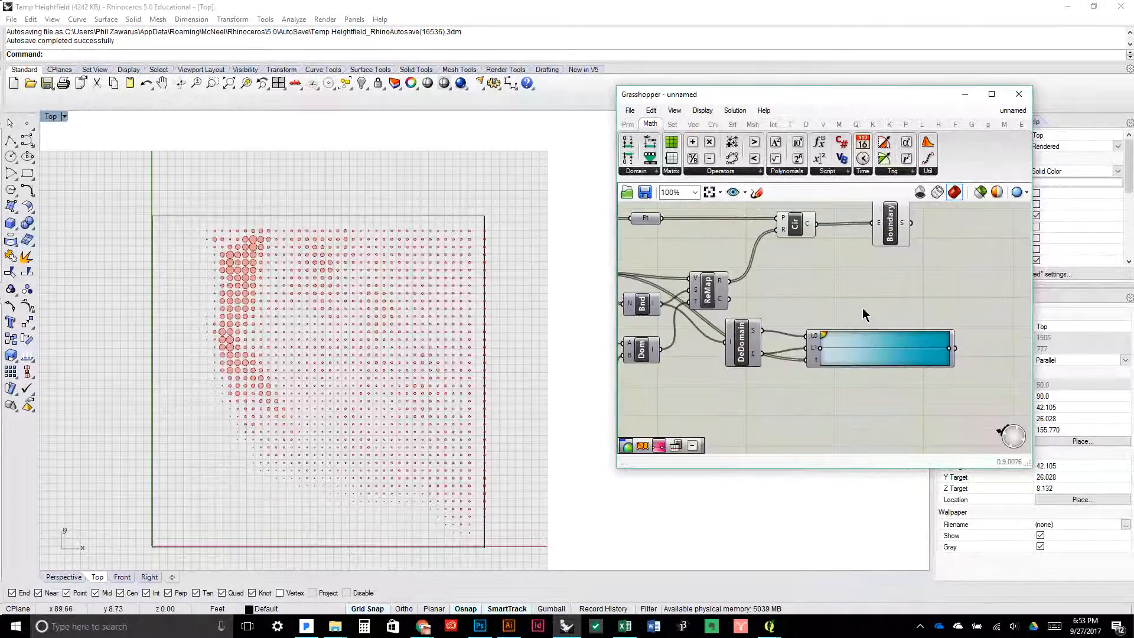
pyautogui.moveTo(823, 309); pyautogui.dragTo(627, 239)
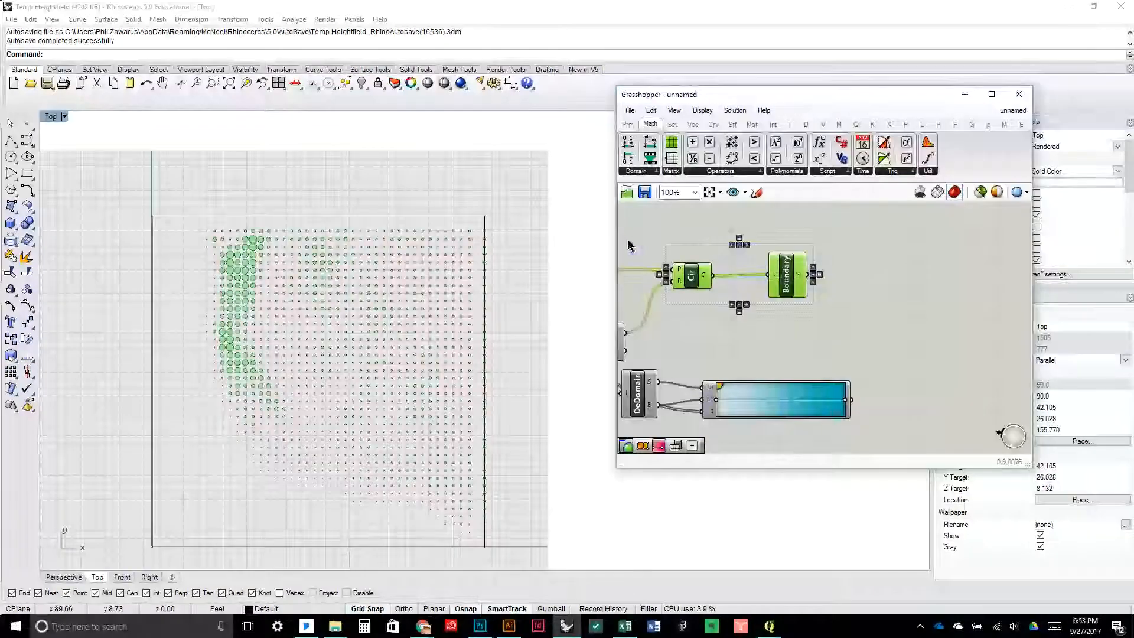
pyautogui.middleClick(709, 264)
pyautogui.click(743, 226)
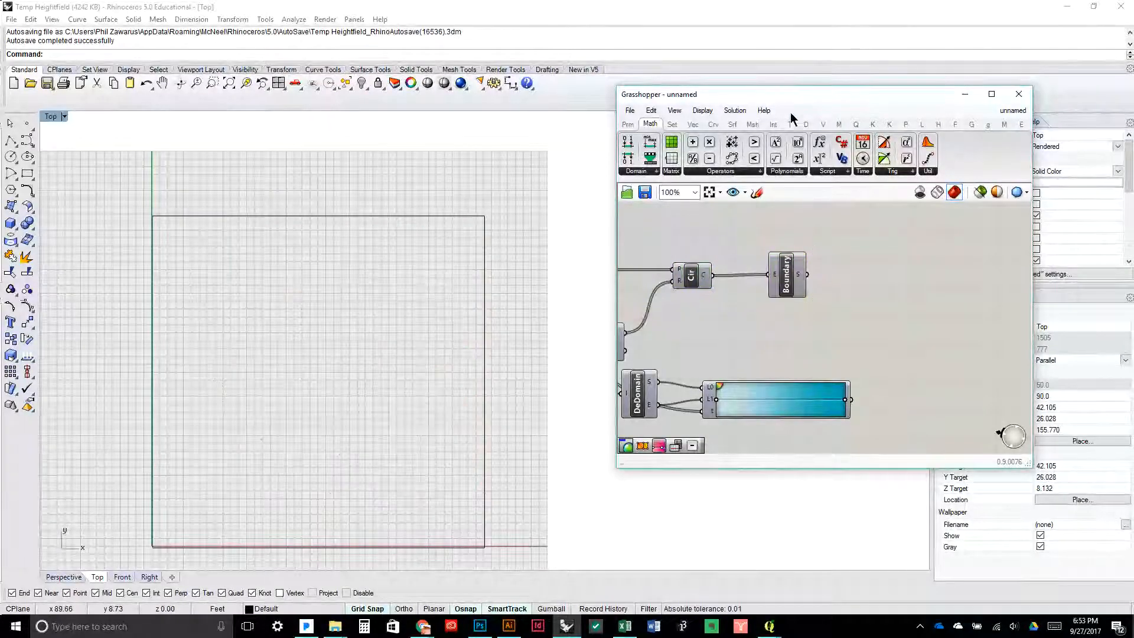
# Add a Custom Preview component, feeding Boundary Surfaces into its G input and the gradient output into its S input
pyautogui.click(807, 125)
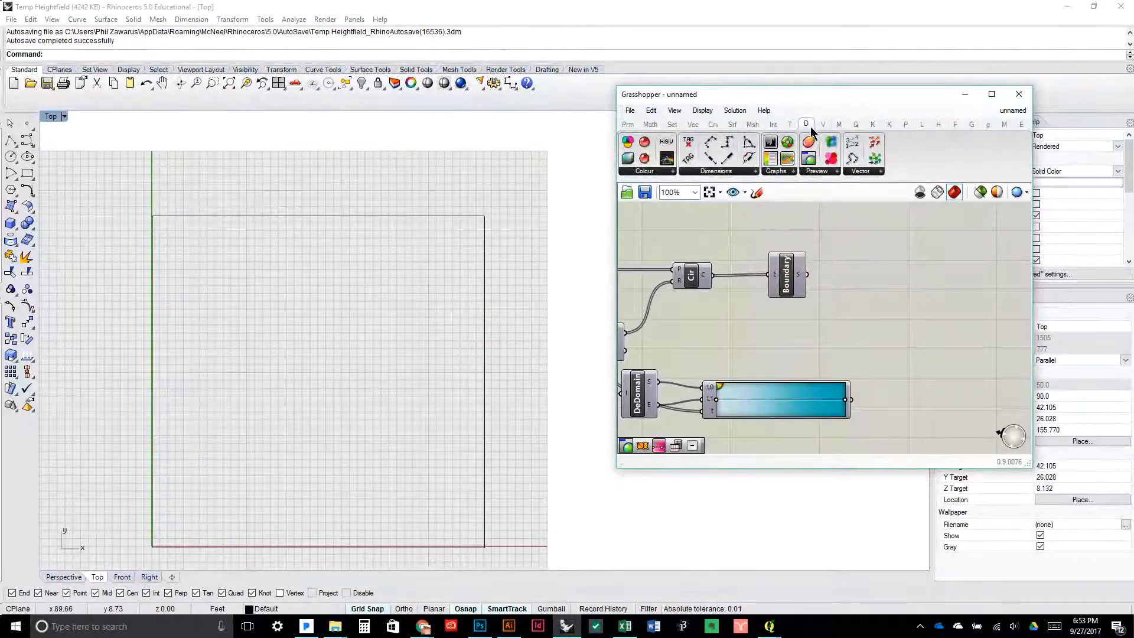
pyautogui.moveTo(815, 165); pyautogui.dragTo(893, 251)
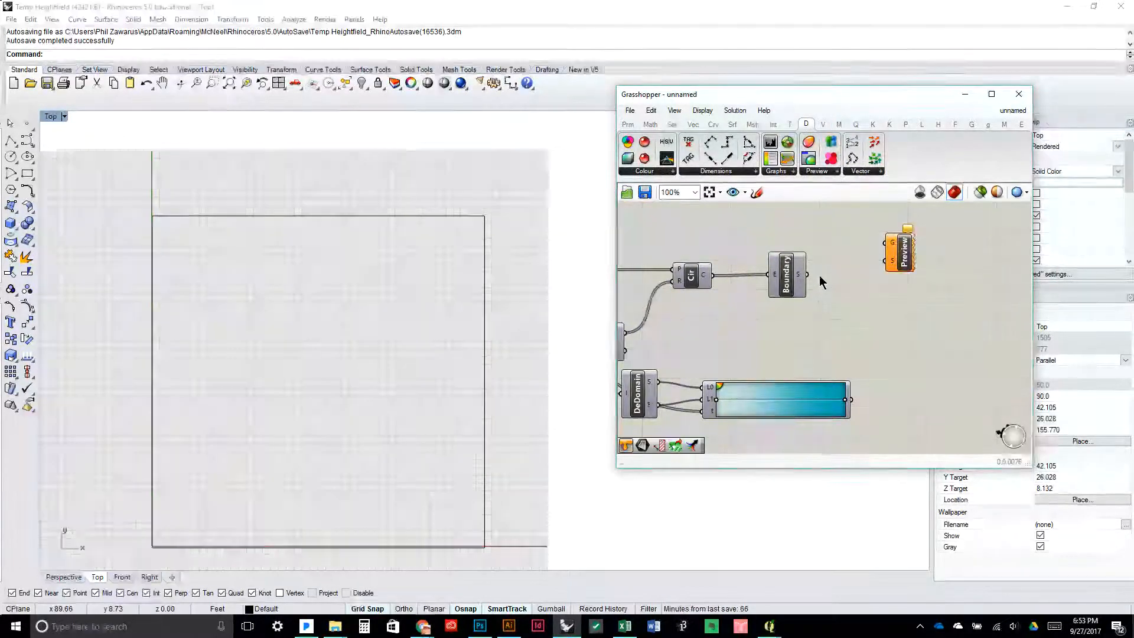
pyautogui.moveTo(806, 275); pyautogui.dragTo(885, 242)
pyautogui.moveTo(851, 400); pyautogui.dragTo(936, 302)
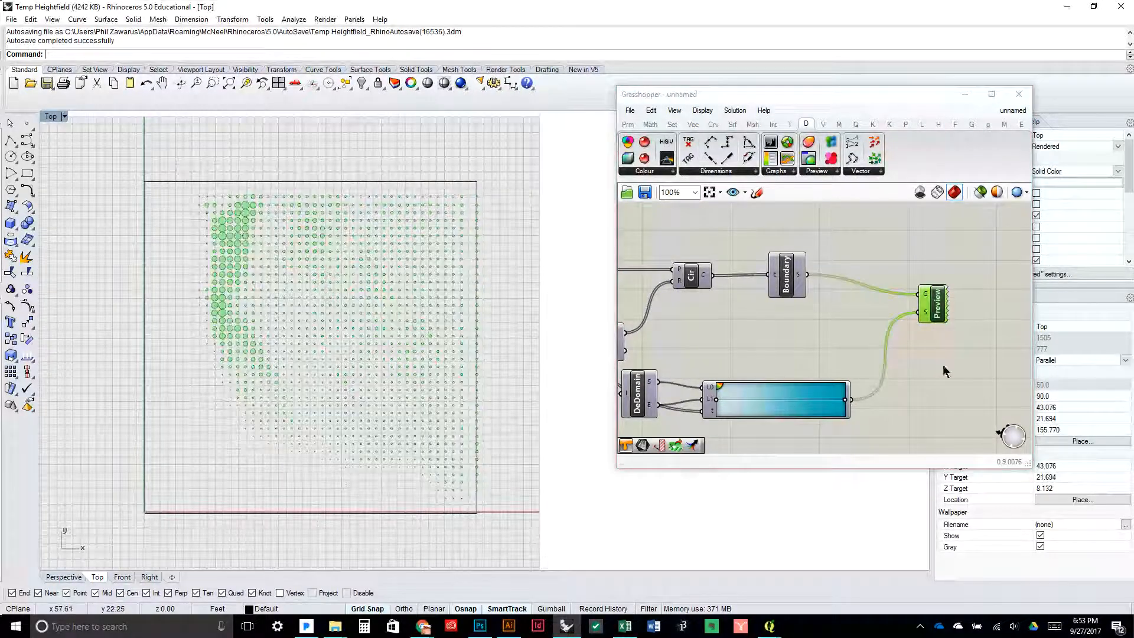
pyautogui.click(950, 348)
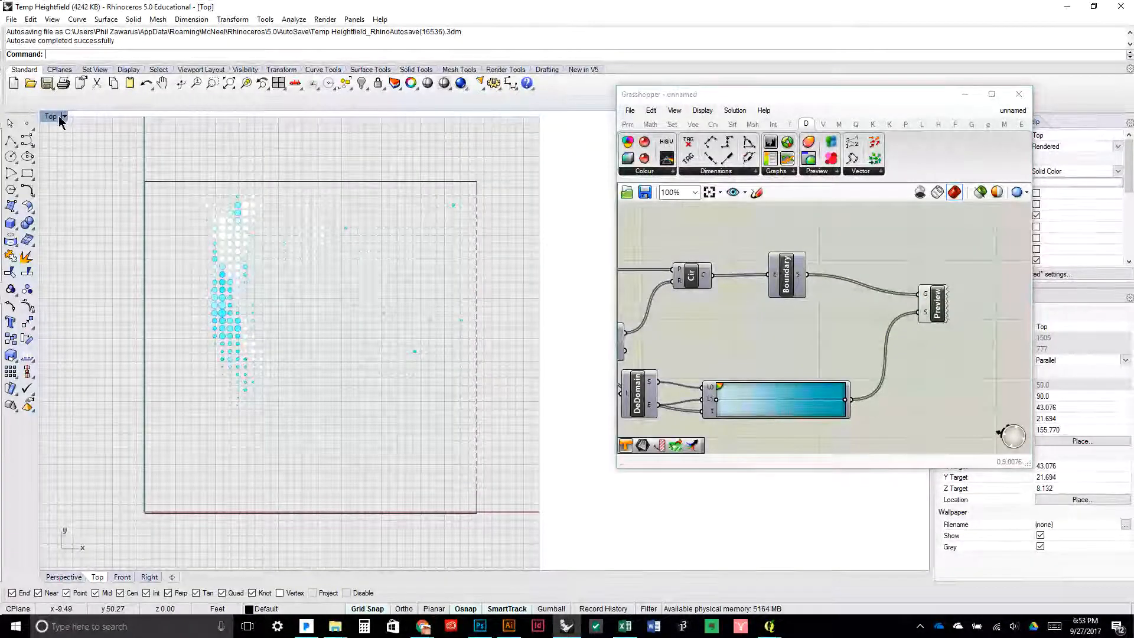
# Switch Rhino to a maximized Perspective viewport and orbit it to show the coloured circles in 3D
pyautogui.doubleClick(61, 118)
pyautogui.click(500, 126)
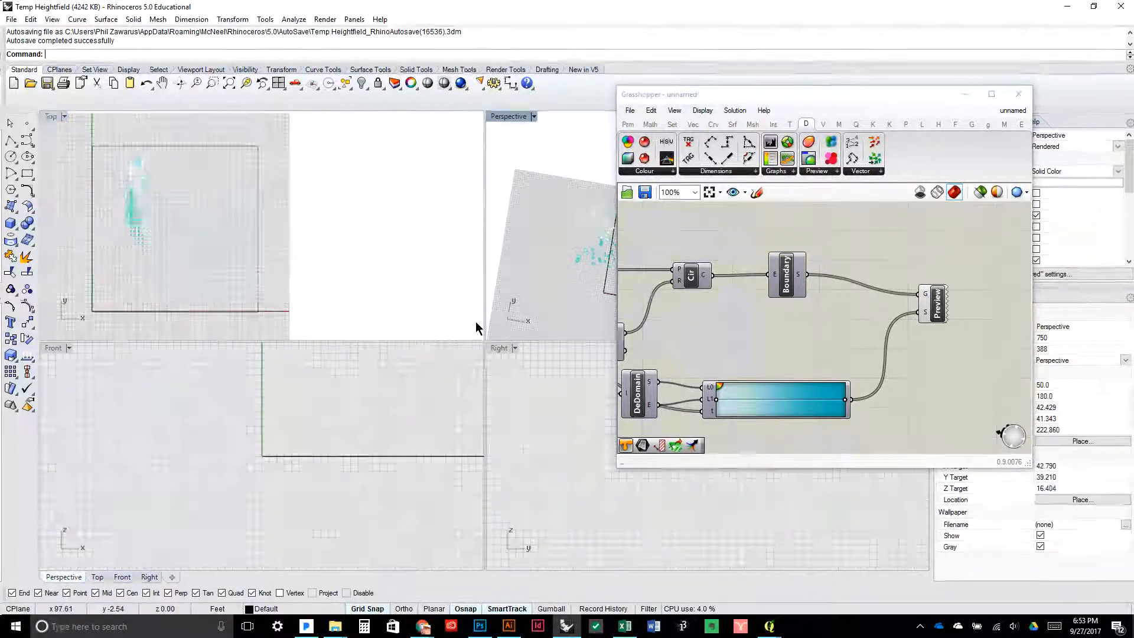
pyautogui.doubleClick(508, 117)
pyautogui.moveTo(478, 236); pyautogui.dragTo(463, 190)
# Change the Rendered display mode's solid background colour to black
pyautogui.moveTo(953, 126); pyautogui.dragTo(712, 137)
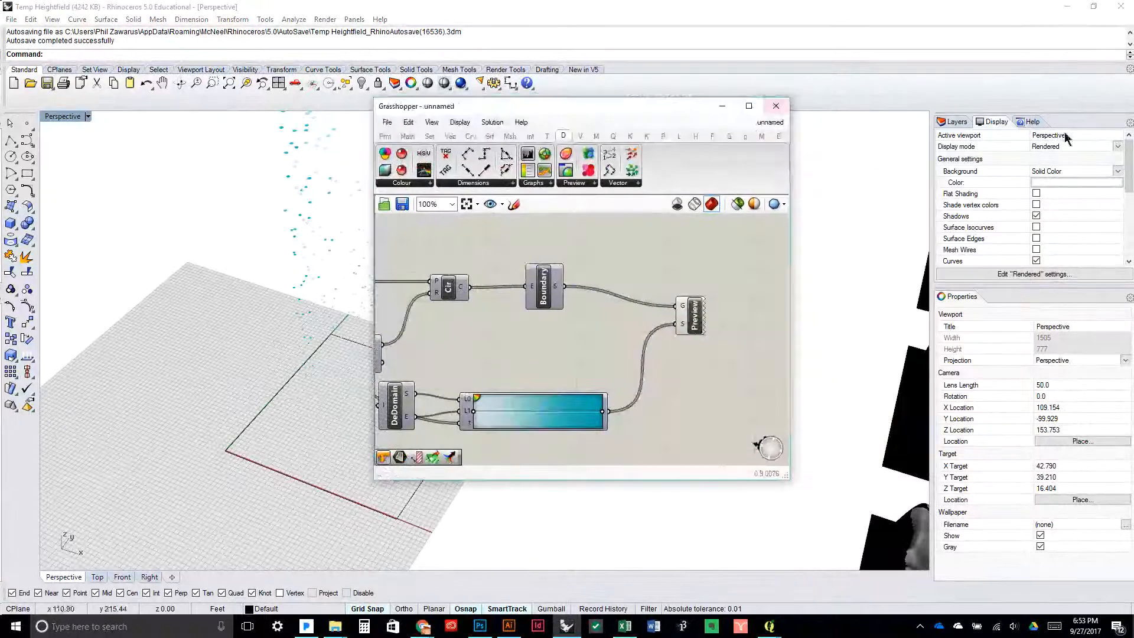
pyautogui.click(958, 127)
pyautogui.click(992, 125)
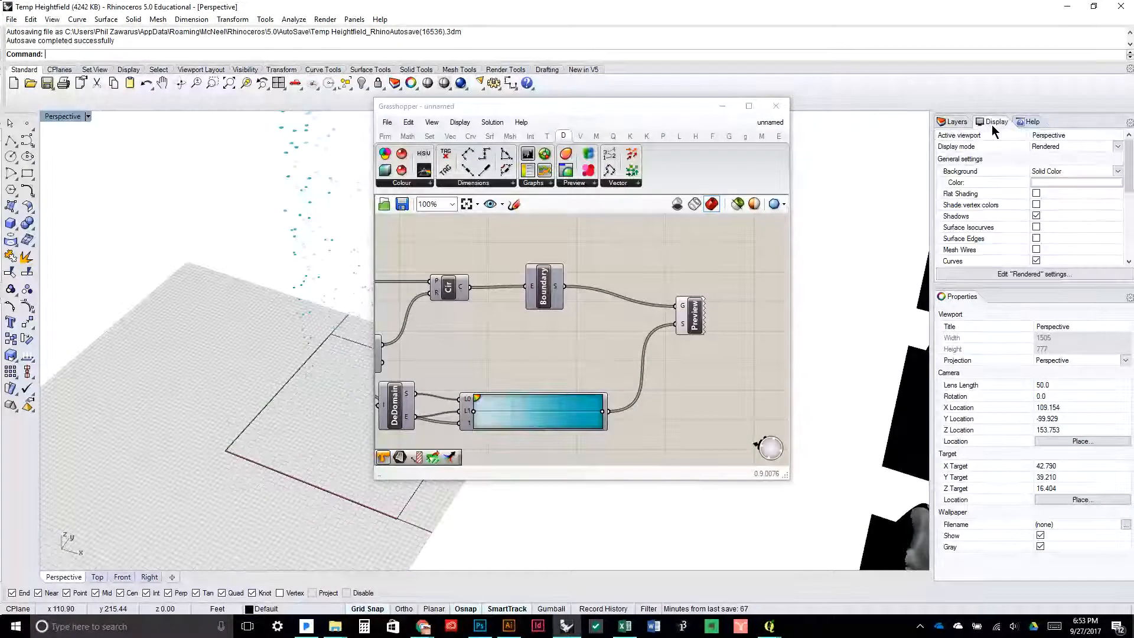
pyautogui.click(1068, 179)
pyautogui.moveTo(605, 258); pyautogui.dragTo(609, 319)
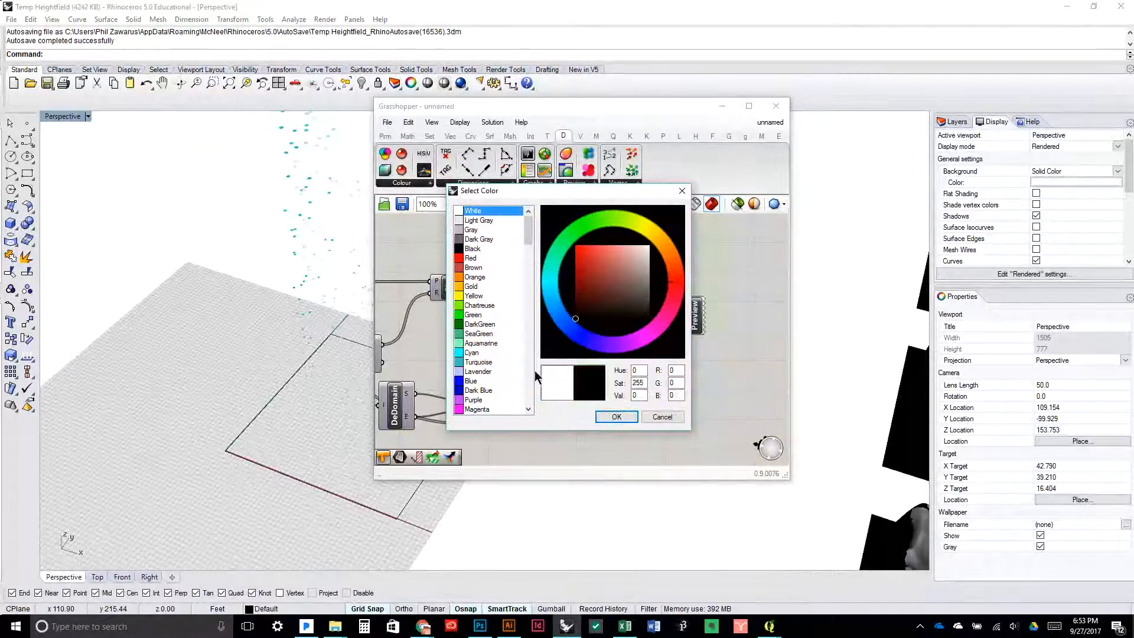
pyautogui.click(611, 420)
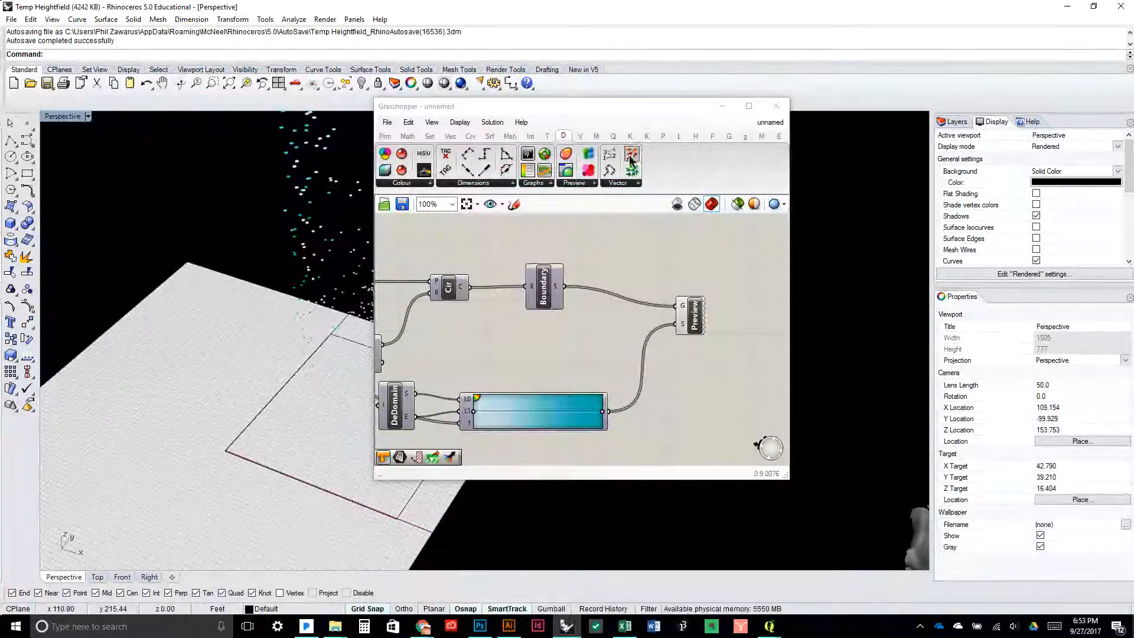
# Minimize Grasshopper and hide the grid axes and grid in the Perspective viewport using the Grid command
pyautogui.click(722, 106)
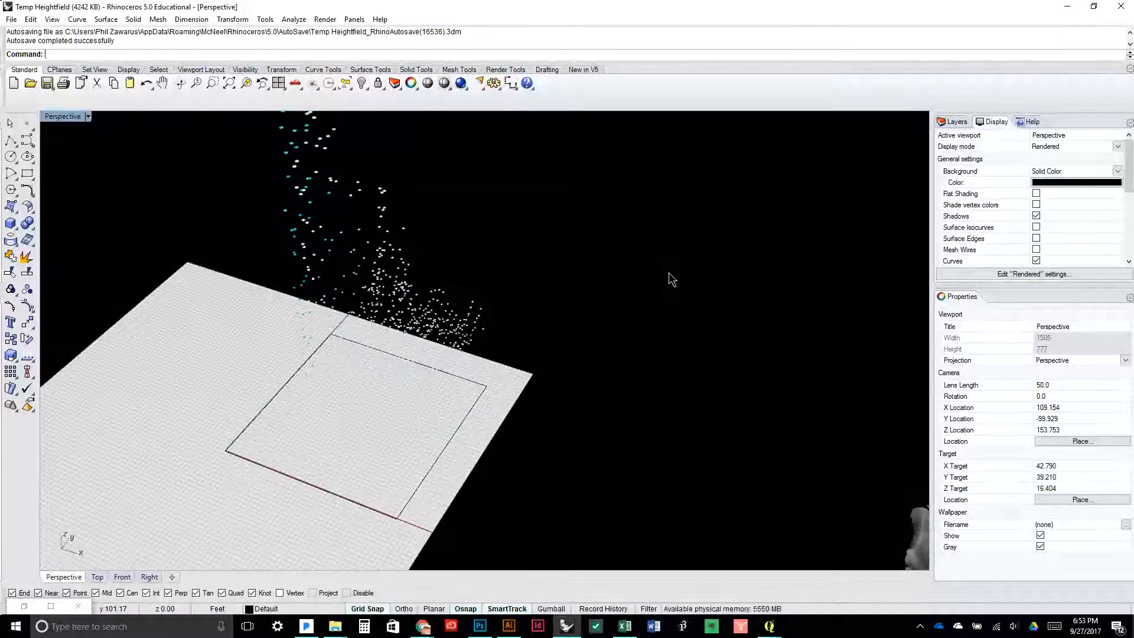
pyautogui.press('Return')
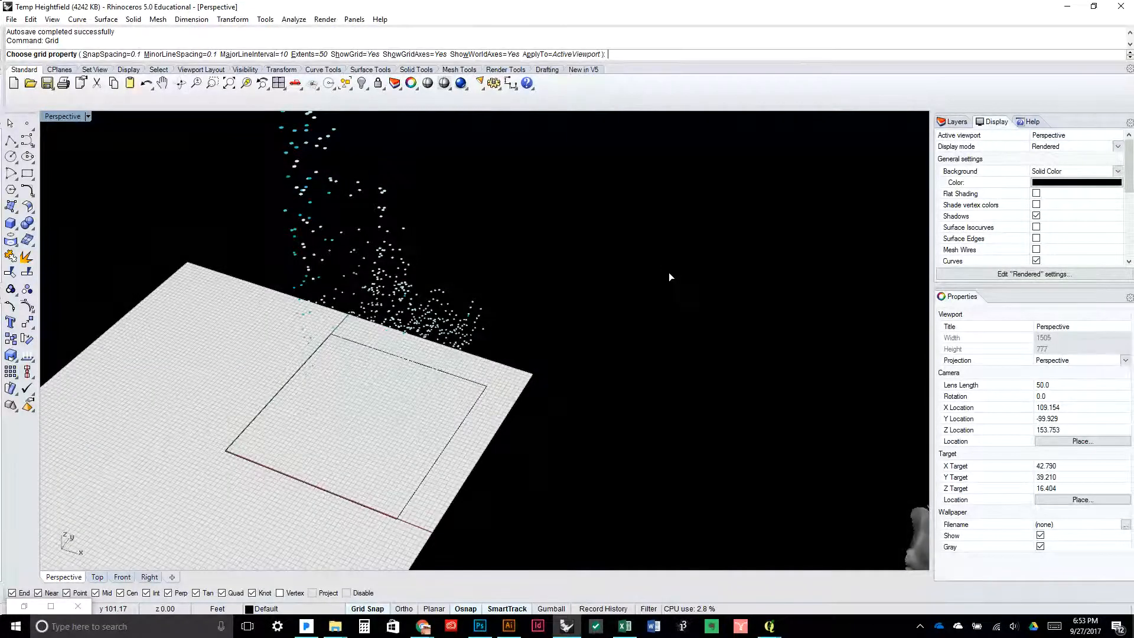
pyautogui.click(410, 54)
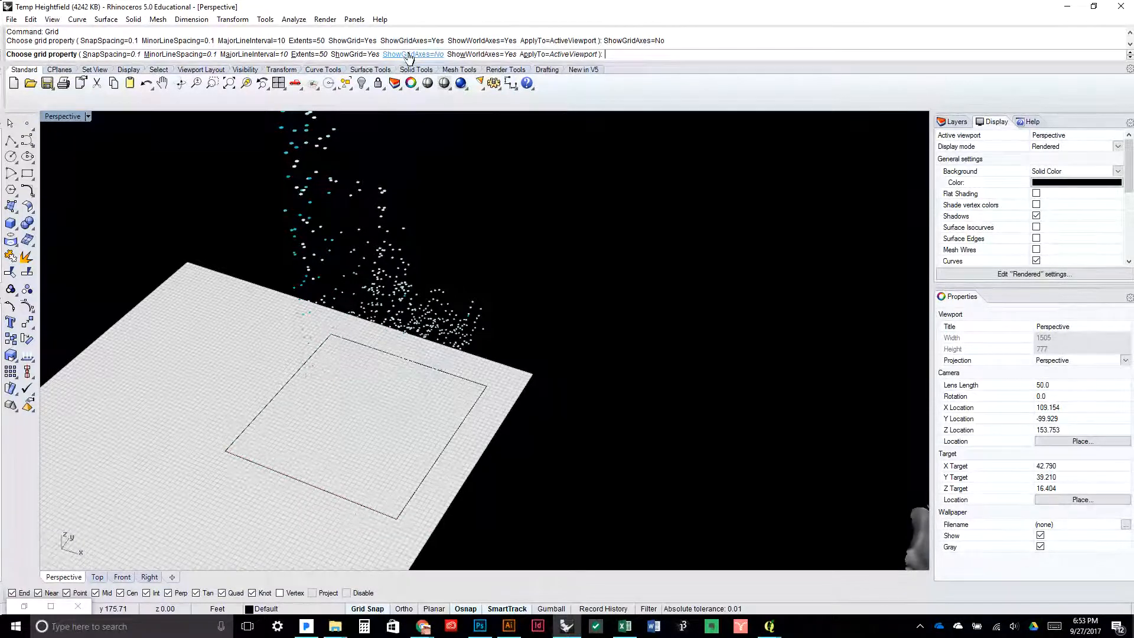
pyautogui.click(366, 54)
pyautogui.moveTo(537, 352); pyautogui.dragTo(471, 261)
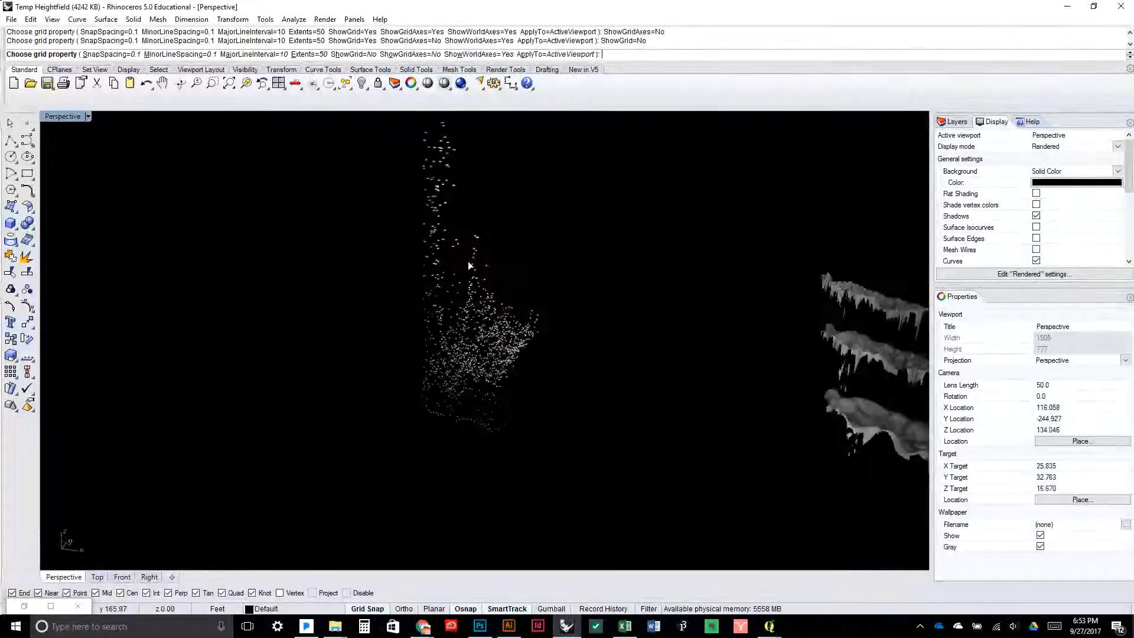
pyautogui.scroll(5, 560, 372)
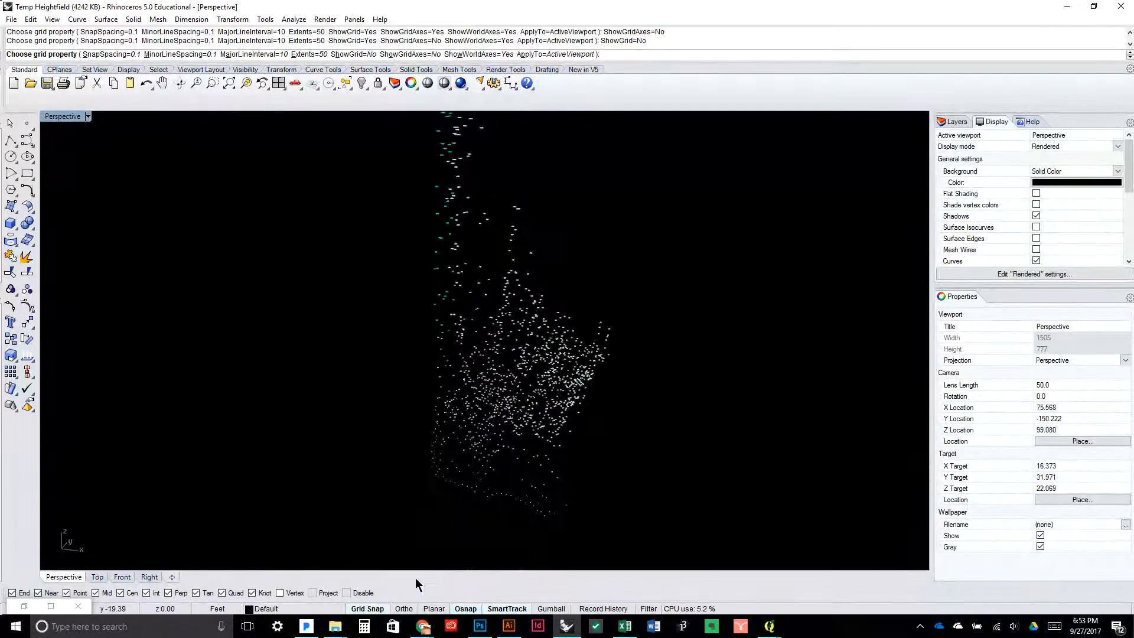
# Restore Grasshopper and try adding a Move component fed by Boundary Surfaces, shifting the Custom Preview component to make room
pyautogui.click(26, 606)
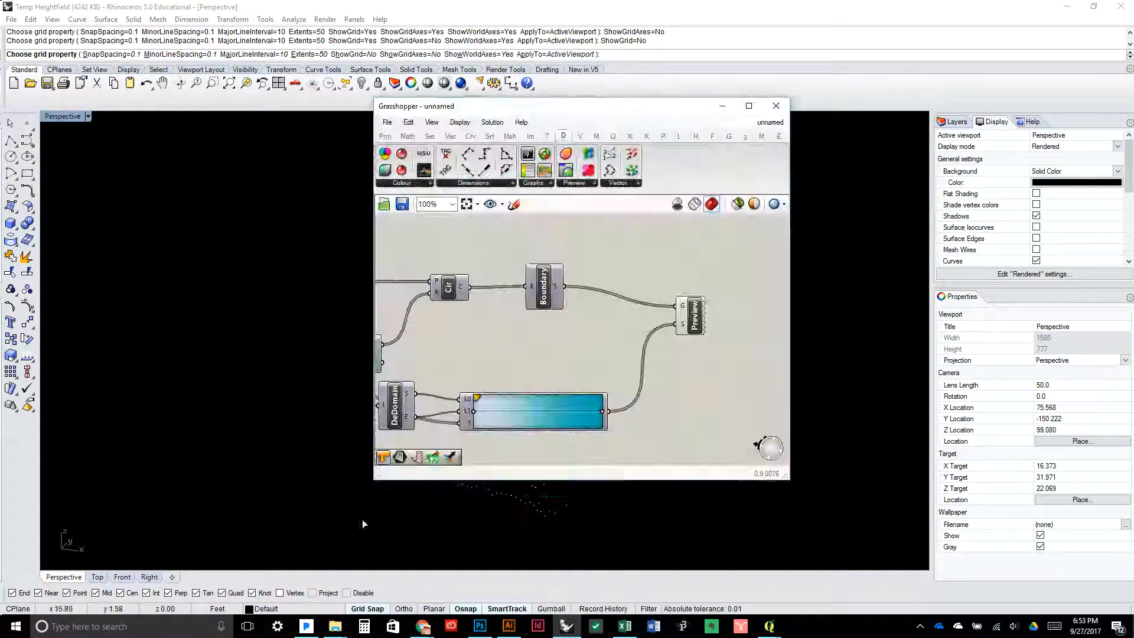
pyautogui.moveTo(683, 317); pyautogui.dragTo(742, 306)
pyautogui.doubleClick(633, 289)
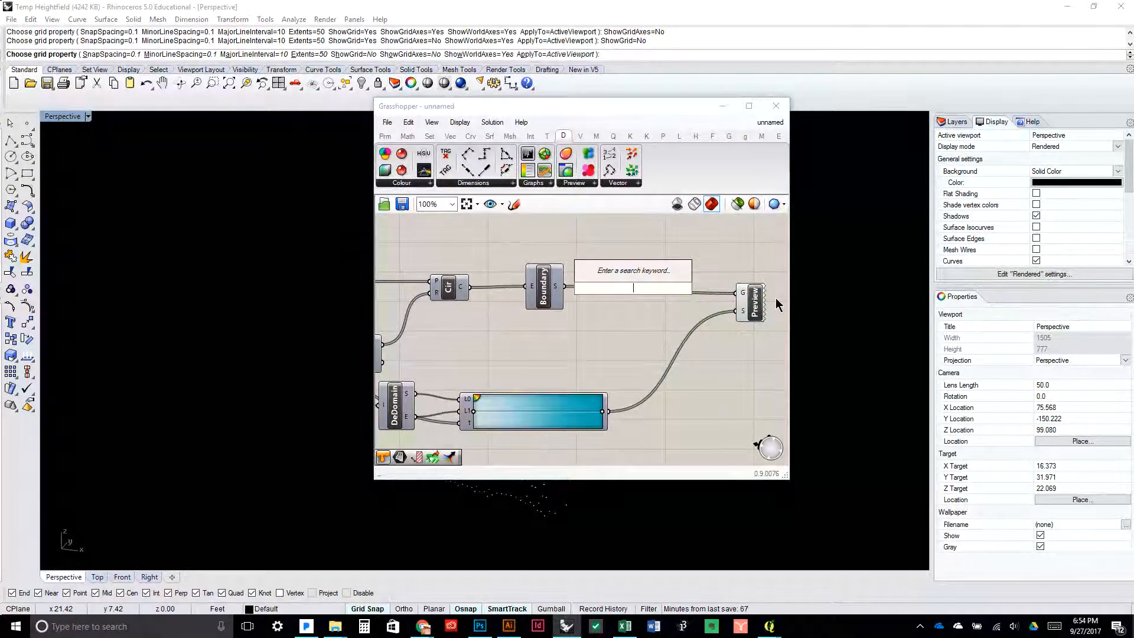
pyautogui.write('move')
pyautogui.press('Return')
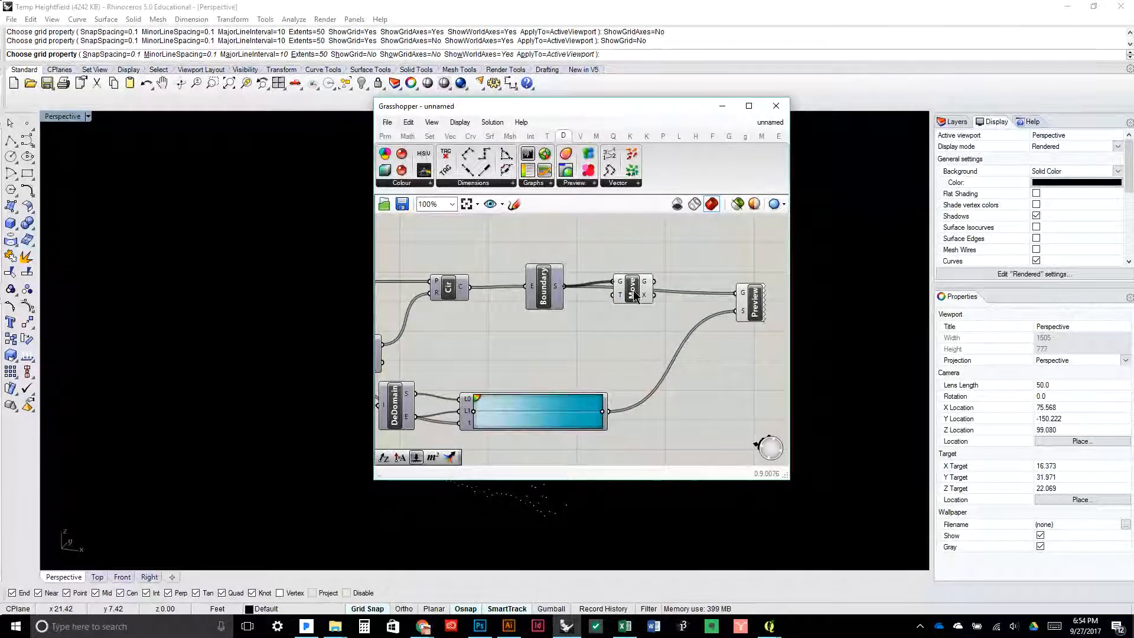
pyautogui.moveTo(631, 289); pyautogui.dragTo(655, 326)
pyautogui.moveTo(584, 115); pyautogui.dragTo(769, 130)
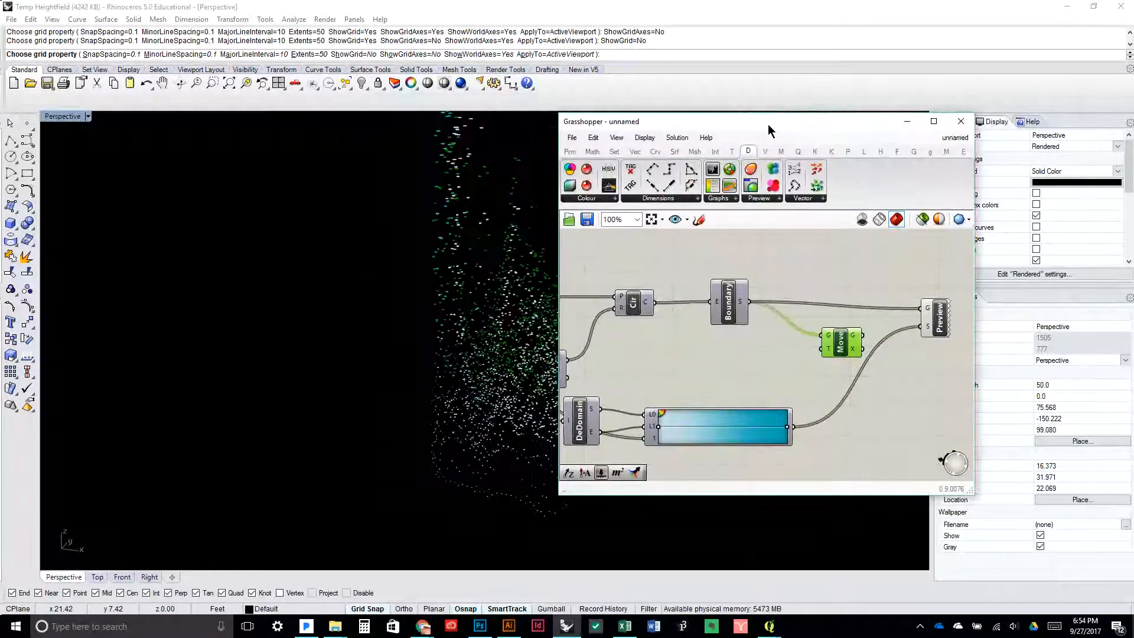
pyautogui.moveTo(459, 322); pyautogui.dragTo(317, 304)
# Try a Unit Z vector component for the move, and delete both it and the Move component
pyautogui.doubleClick(716, 359)
pyautogui.write('z')
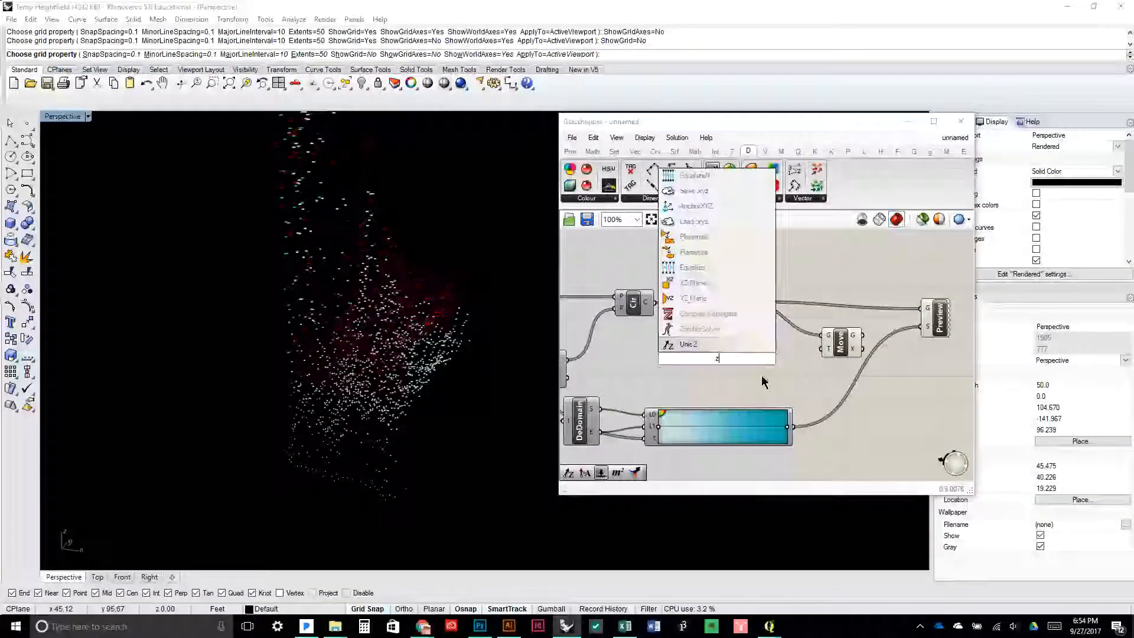
pyautogui.press('Return')
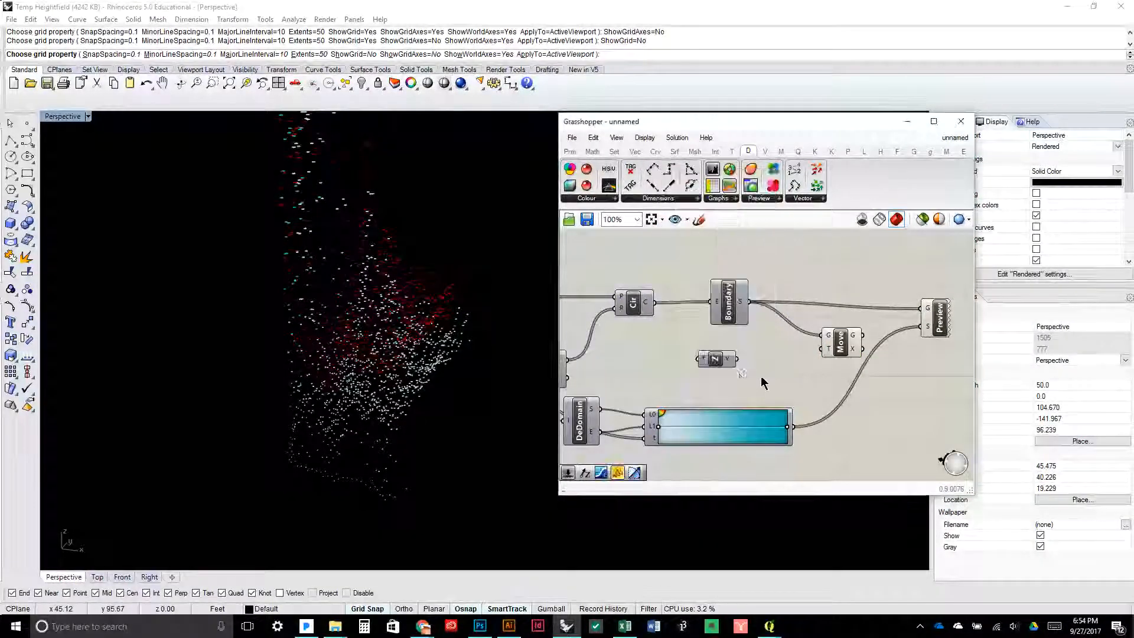
pyautogui.click(715, 361)
pyautogui.press('Delete')
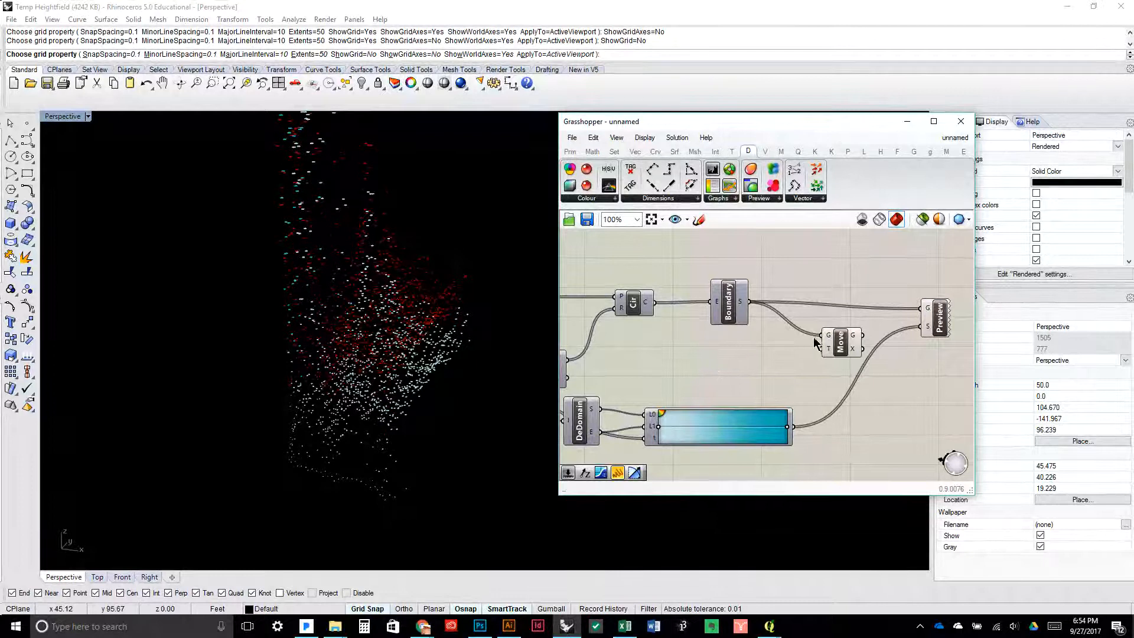
pyautogui.click(835, 340)
pyautogui.press('Delete')
pyautogui.doubleClick(721, 357)
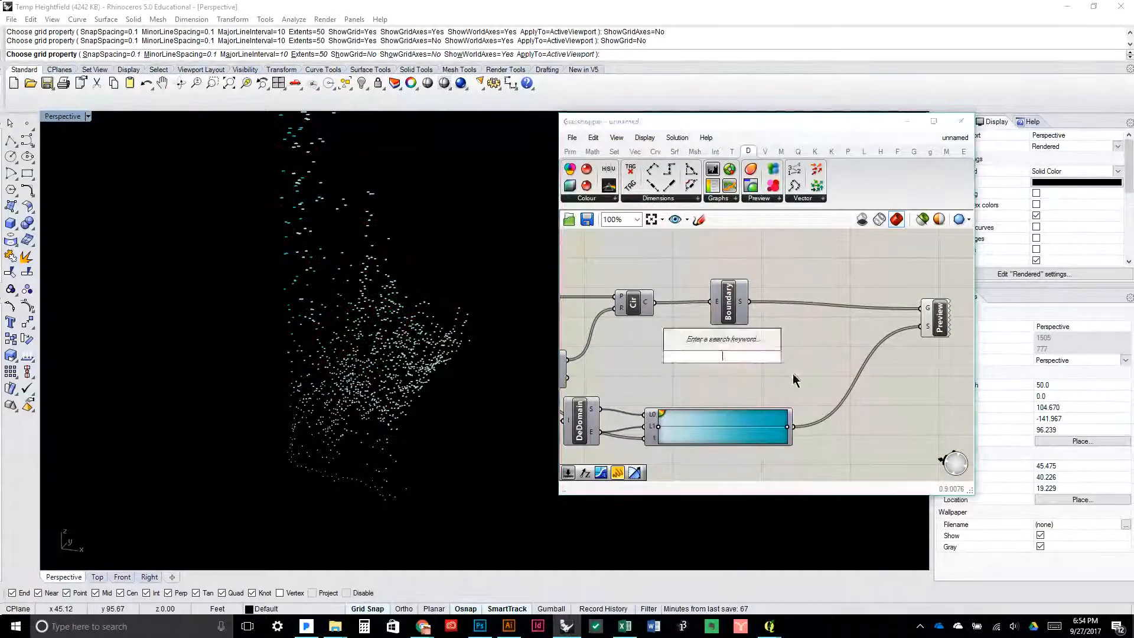
pyautogui.write('s')
pyautogui.press('Escape')
pyautogui.moveTo(417, 378); pyautogui.dragTo(412, 345)
pyautogui.moveTo(671, 347); pyautogui.dragTo(741, 348)
pyautogui.moveTo(396, 352); pyautogui.dragTo(377, 400)
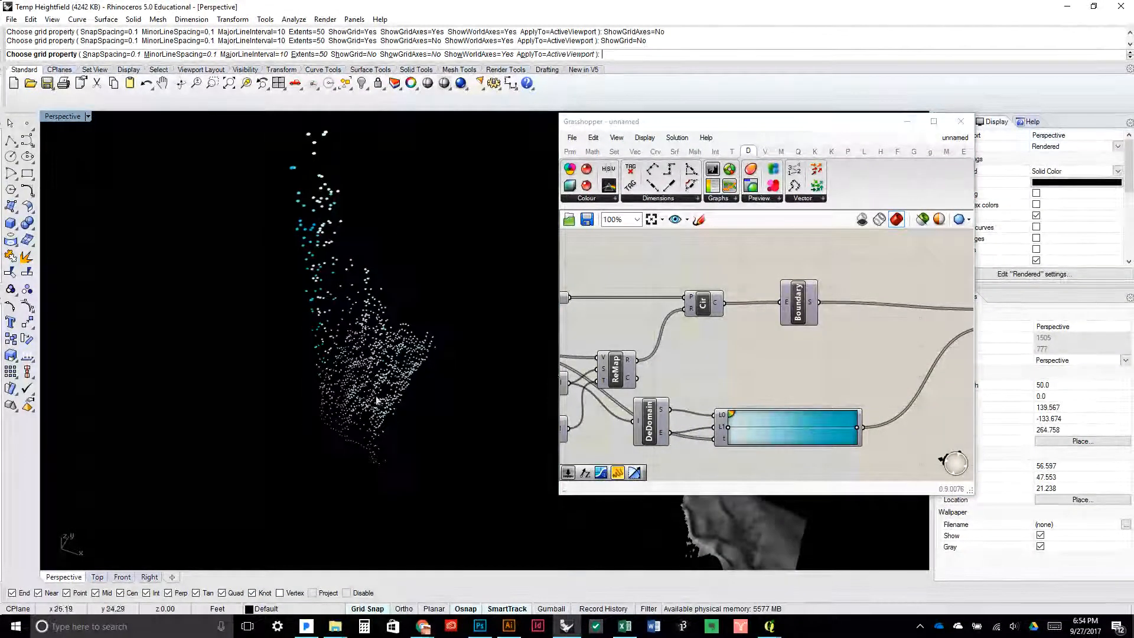
# Add a Project component below Boundary Surfaces and feed it the circle surfaces as geometry
pyautogui.moveTo(872, 368); pyautogui.dragTo(792, 355)
pyautogui.doubleClick(748, 335)
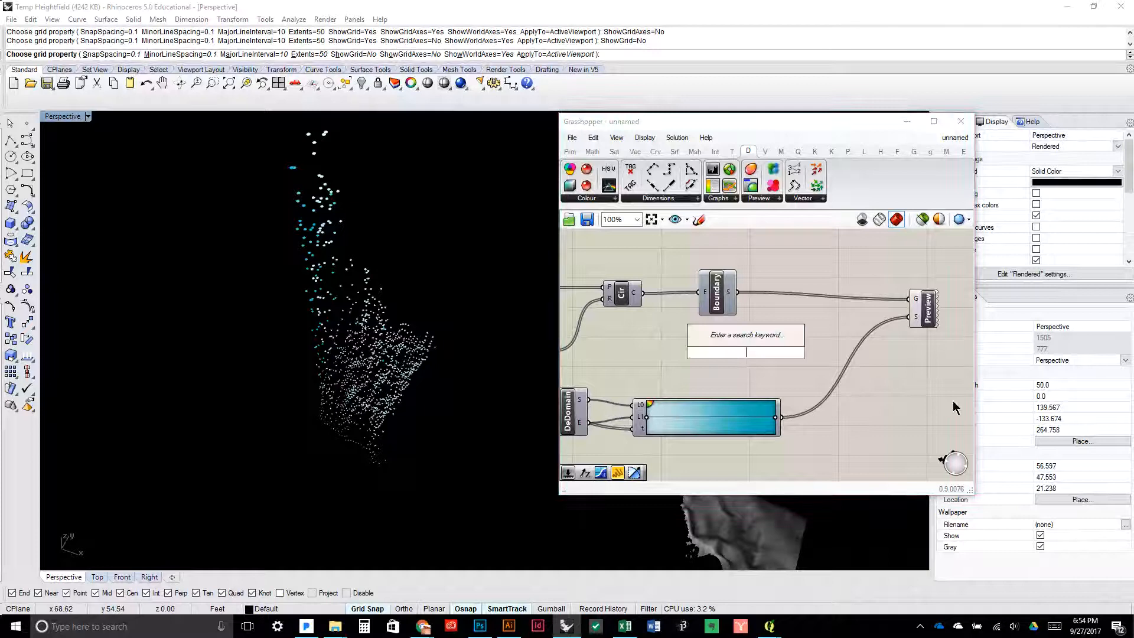
pyautogui.write('pr')
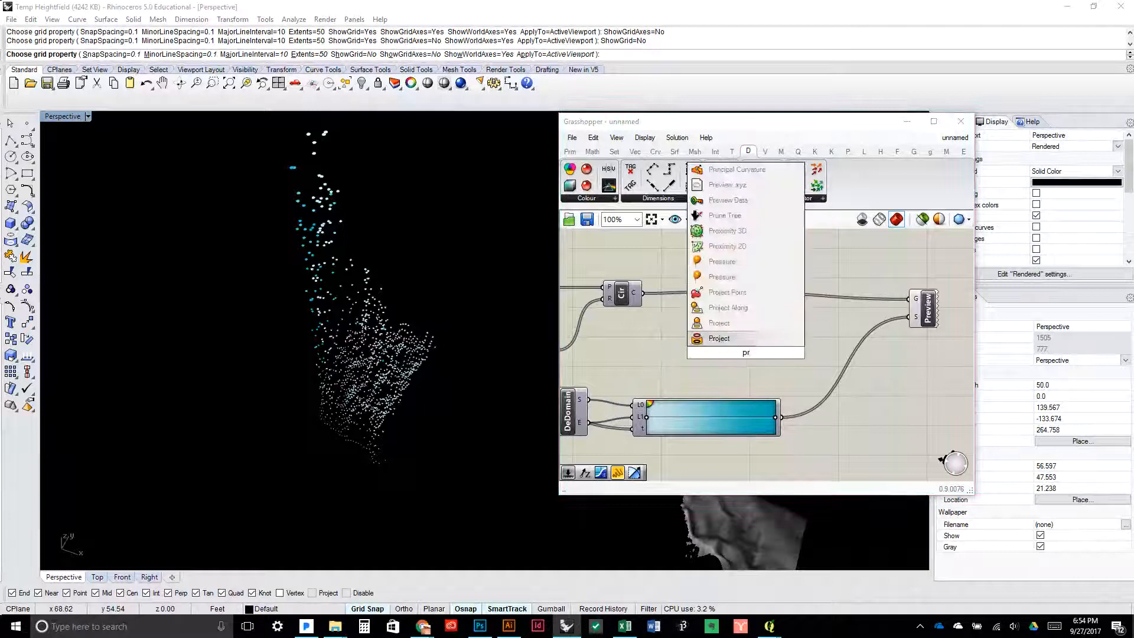
pyautogui.click(771, 337)
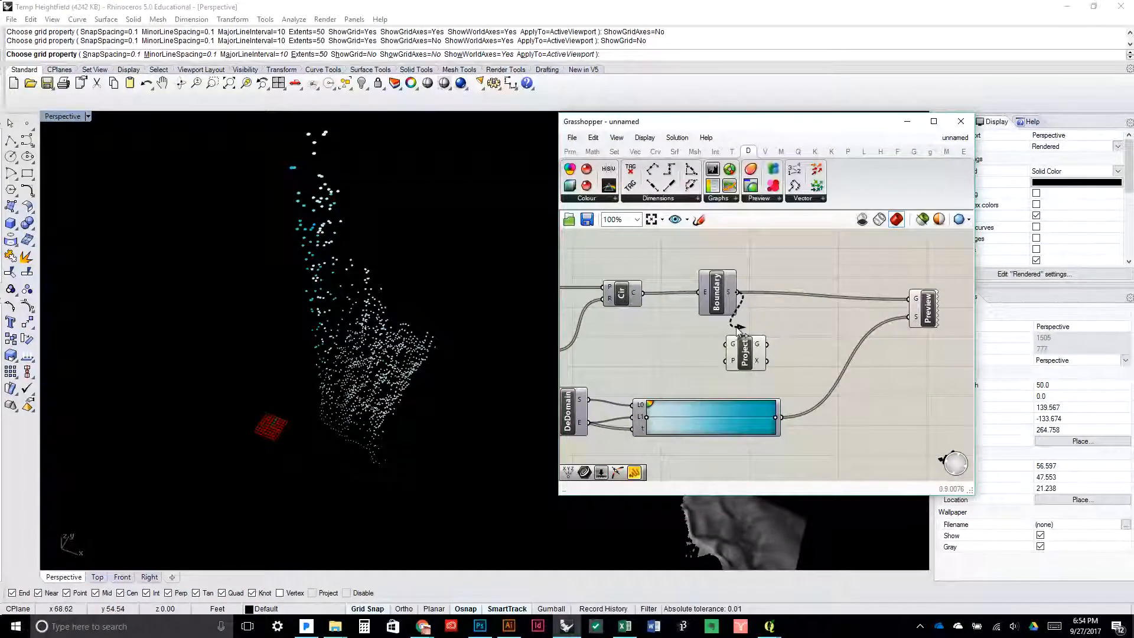
pyautogui.moveTo(738, 328); pyautogui.dragTo(742, 355)
pyautogui.moveTo(743, 354)
pyautogui.mouseDown()
pyautogui.moveTo(744, 370)
pyautogui.moveTo(740, 360)
pyautogui.mouseUp()
pyautogui.rightClick(369, 412)
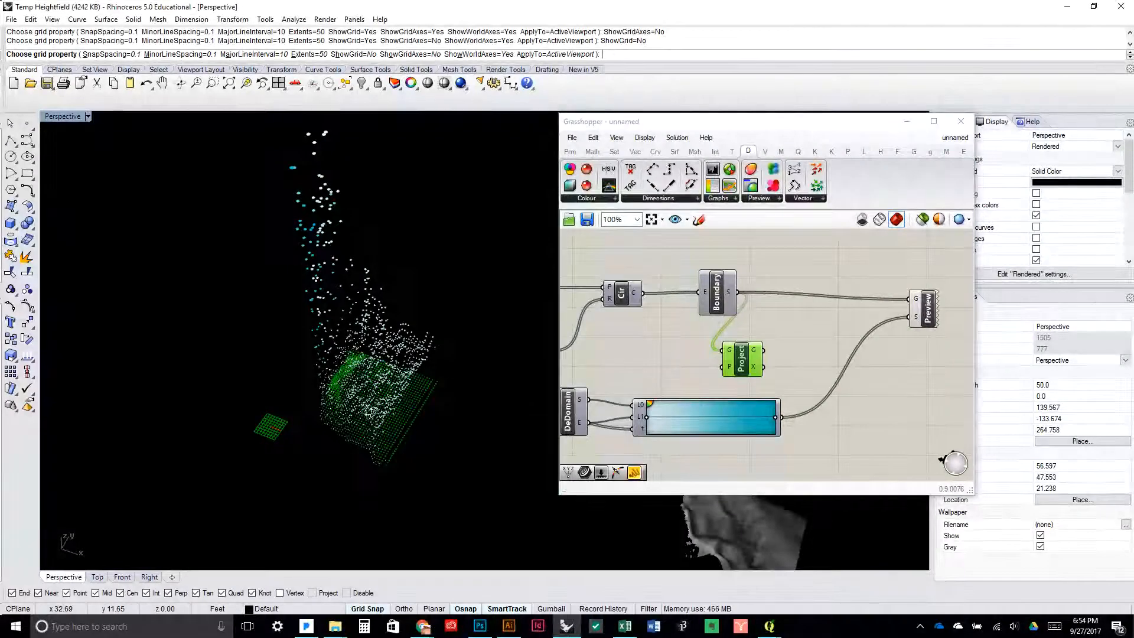
# Add an Area component fed by Boundary Surfaces and a duplicate of it fed by the Project component's geometry
pyautogui.click(838, 304)
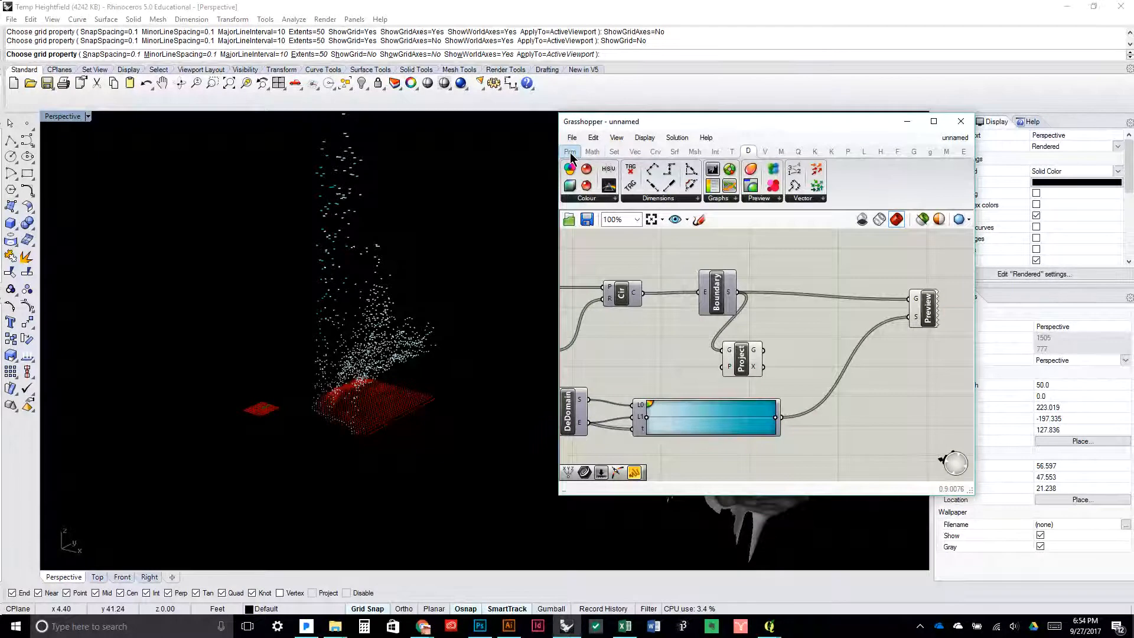
pyautogui.rightClick(804, 277)
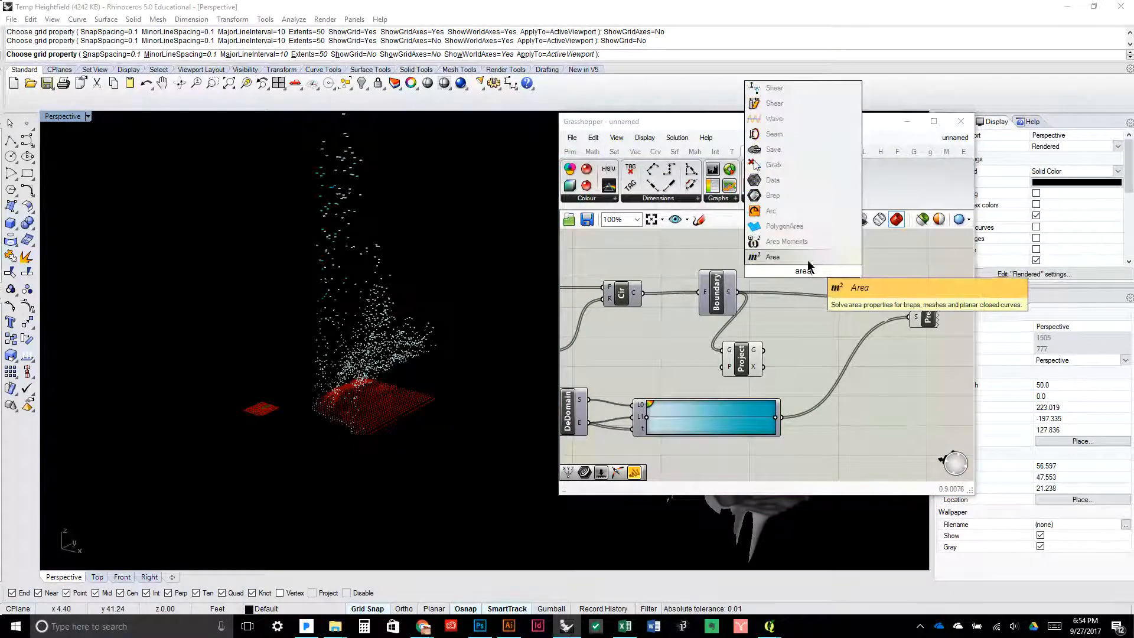
pyautogui.click(791, 260)
pyautogui.moveTo(730, 295); pyautogui.dragTo(791, 271)
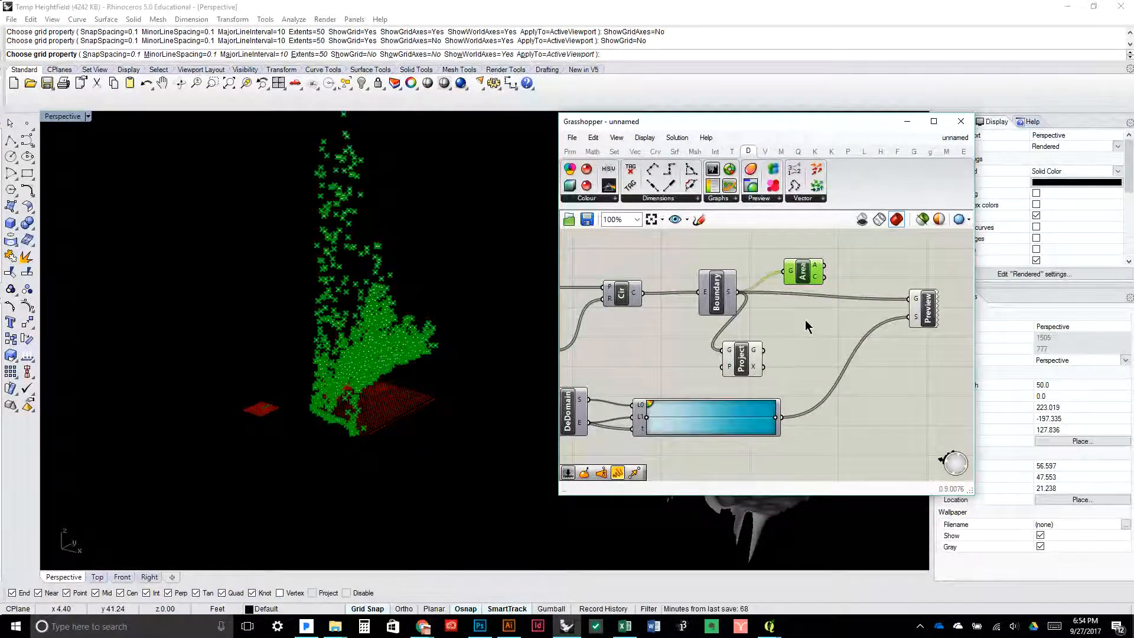
pyautogui.press('alt')
pyautogui.moveTo(807, 302); pyautogui.dragTo(785, 348)
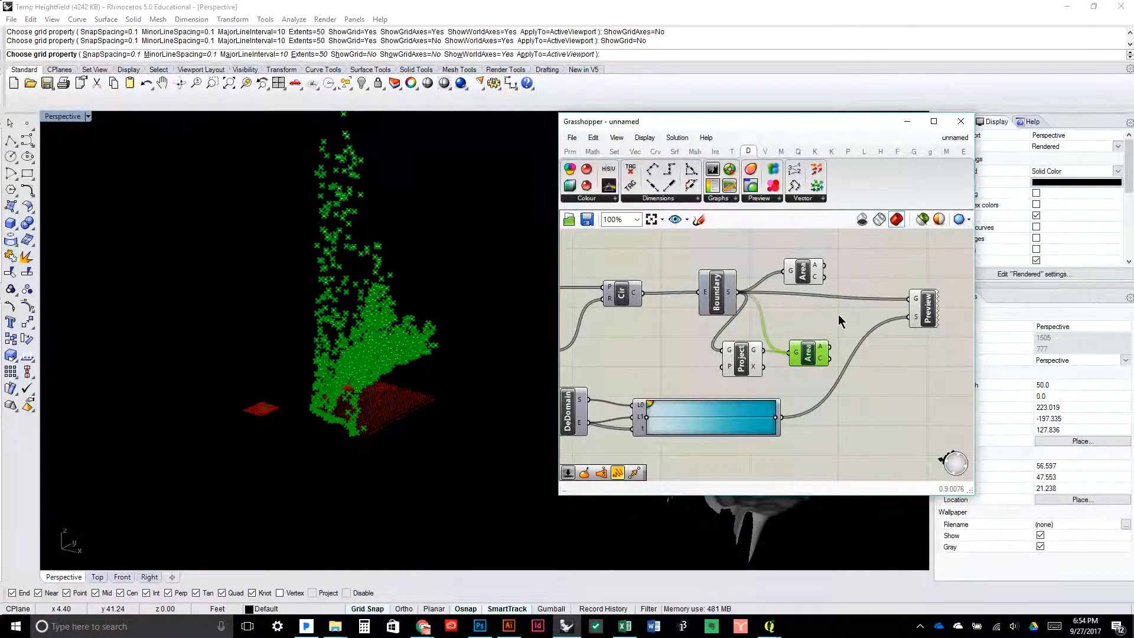
# Add a Distance component and wire the centroids of the two Area components into its A and B inputs
pyautogui.click(662, 153)
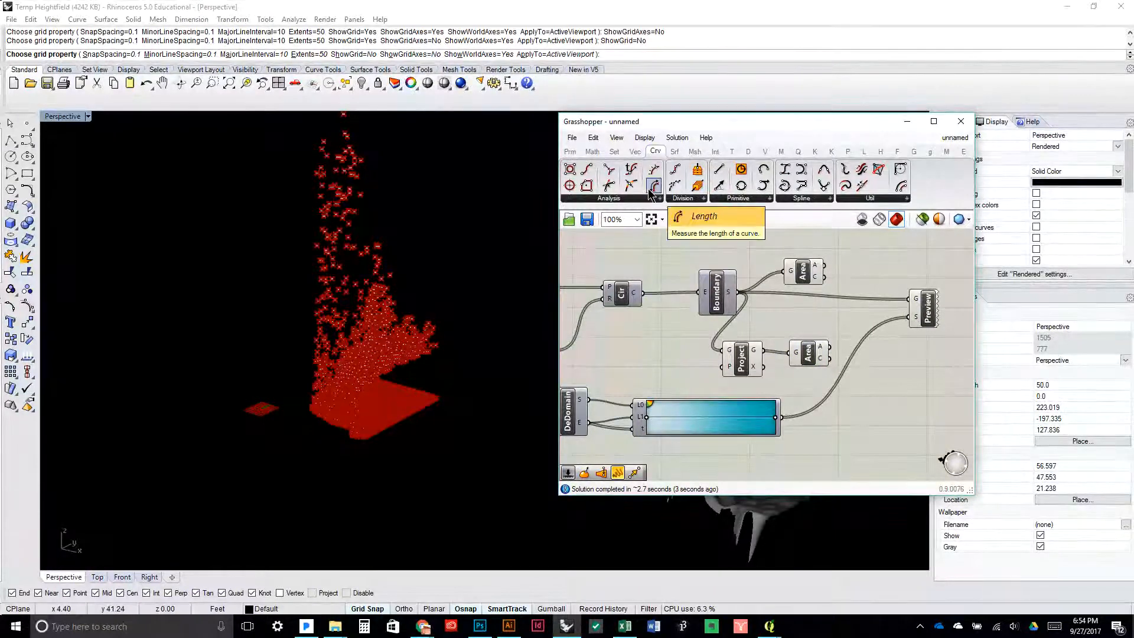
pyautogui.click(635, 151)
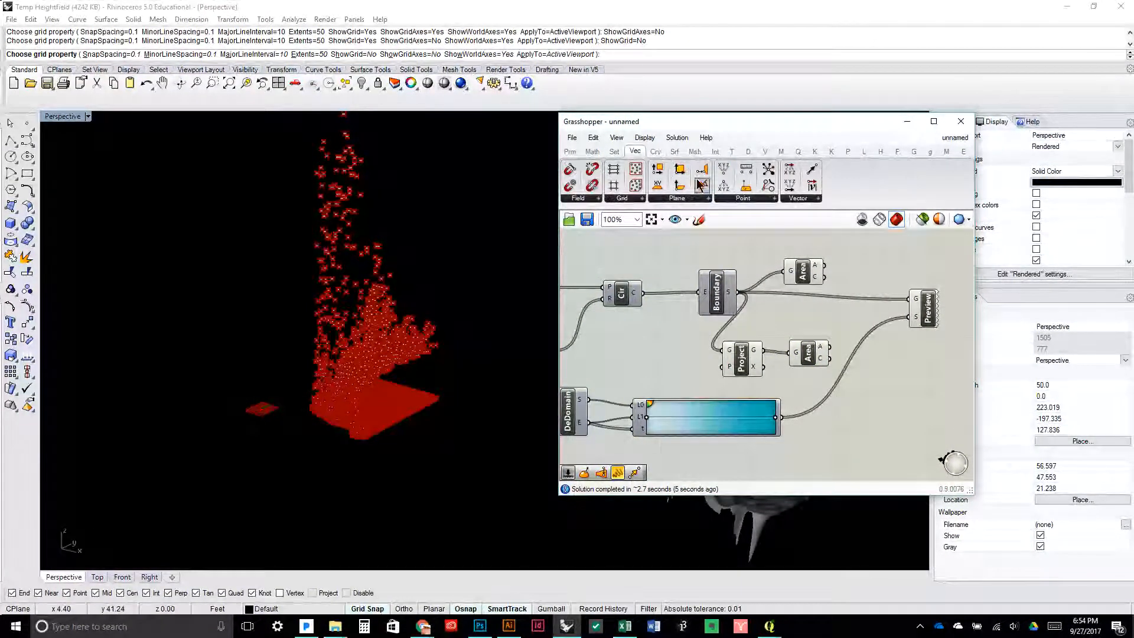
pyautogui.click(812, 200)
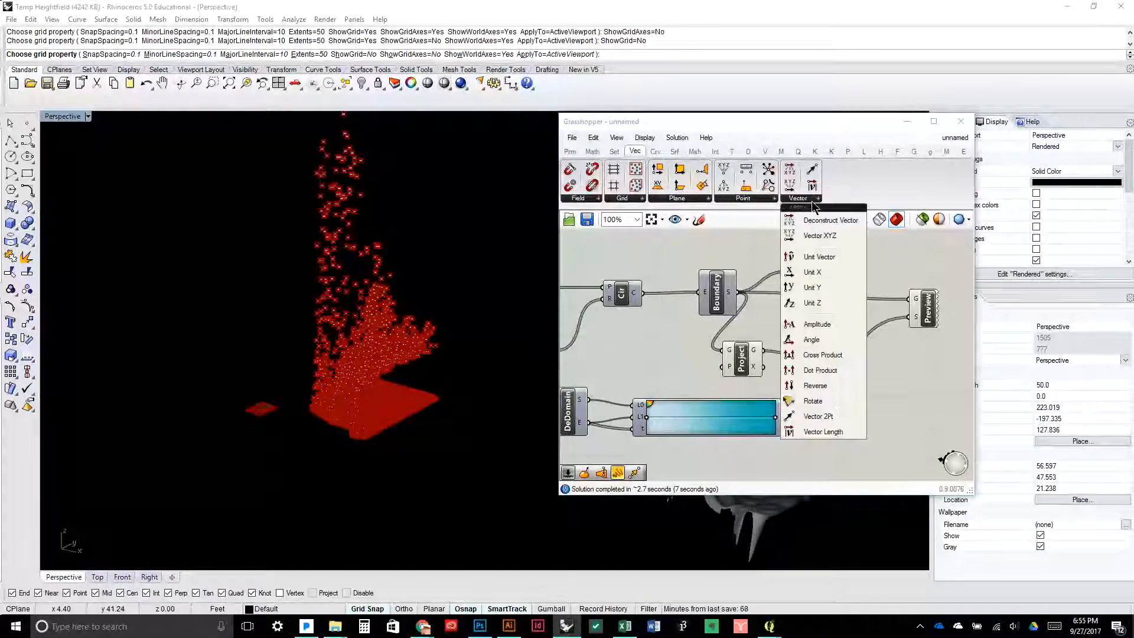
pyautogui.click(750, 199)
pyautogui.click(868, 262)
pyautogui.click(837, 278)
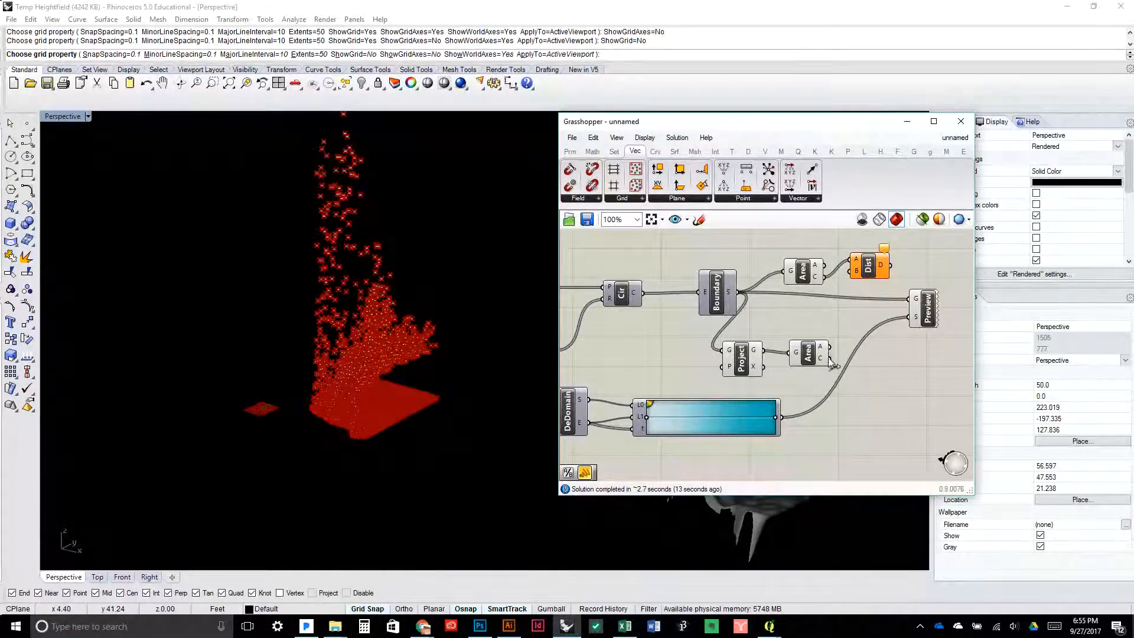
pyautogui.moveTo(828, 357); pyautogui.dragTo(850, 270)
# Tidy the layout around the Distance component and turn off the preview of both Area components and Project
pyautogui.moveTo(905, 314); pyautogui.dragTo(945, 302)
pyautogui.moveTo(794, 261); pyautogui.dragTo(809, 286)
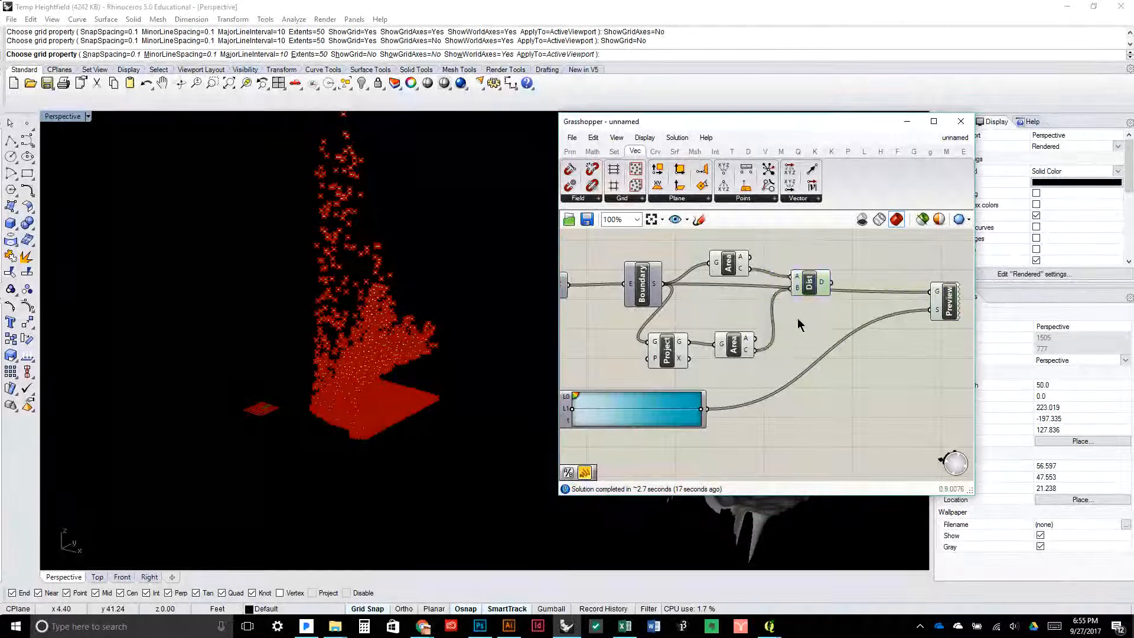
pyautogui.moveTo(728, 264); pyautogui.dragTo(724, 282)
pyautogui.moveTo(666, 354); pyautogui.dragTo(669, 344)
pyautogui.click(737, 353)
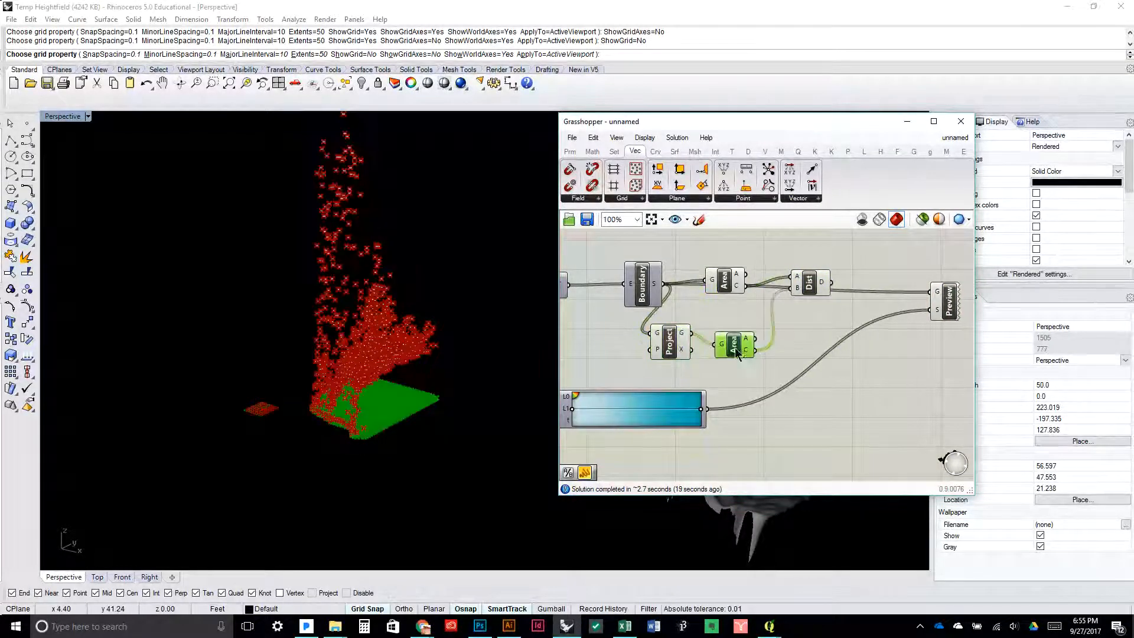
pyautogui.moveTo(745, 380); pyautogui.dragTo(672, 270)
pyautogui.middleClick(680, 290)
pyautogui.click(713, 252)
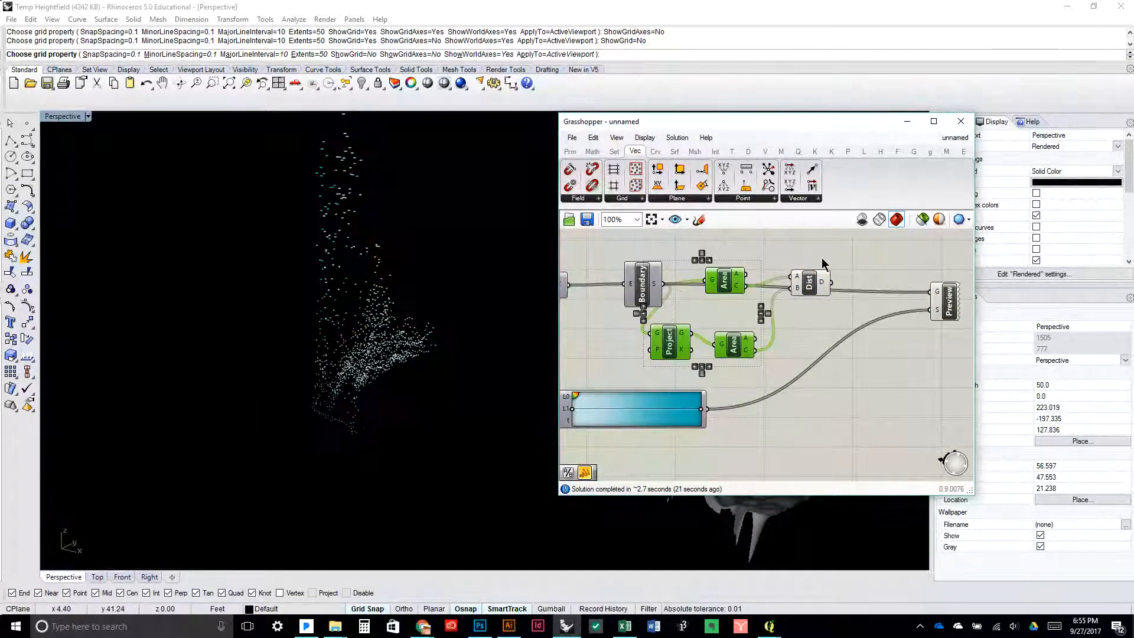
# Add a Multiplication component that multiplies the Distance output by a new number slider set to 0.5
pyautogui.click(598, 153)
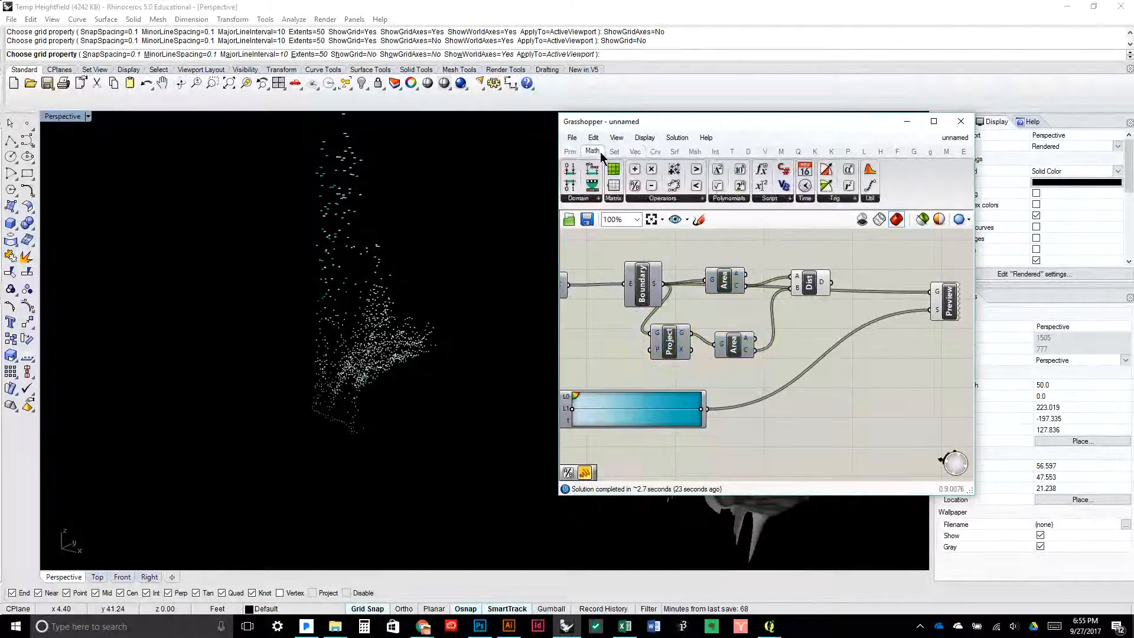
pyautogui.moveTo(651, 171); pyautogui.dragTo(875, 298)
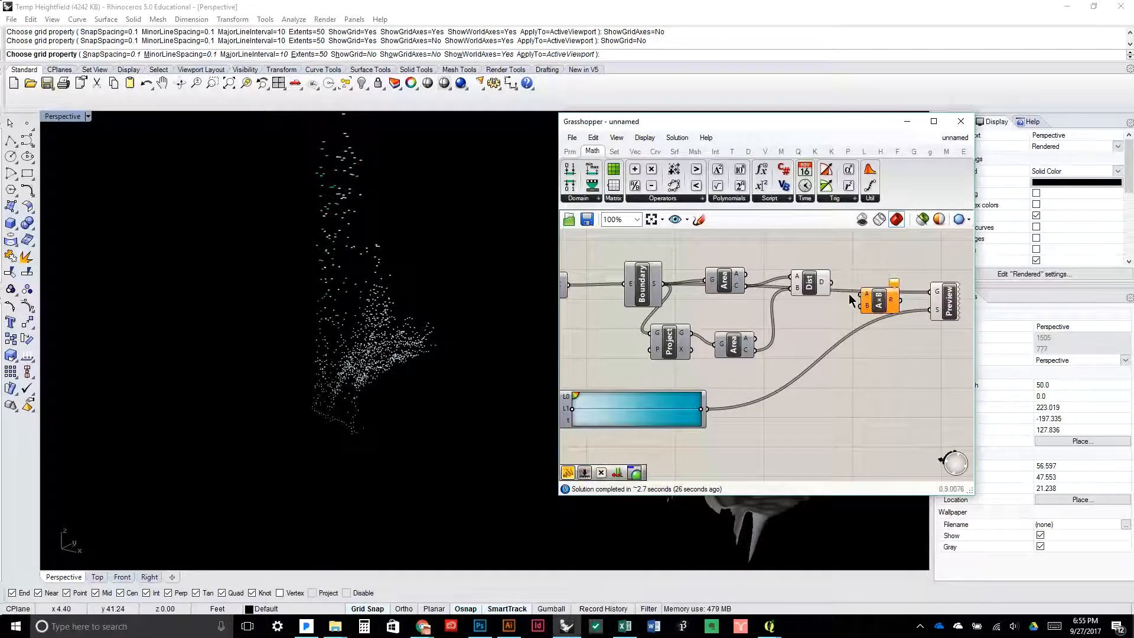
pyautogui.doubleClick(817, 345)
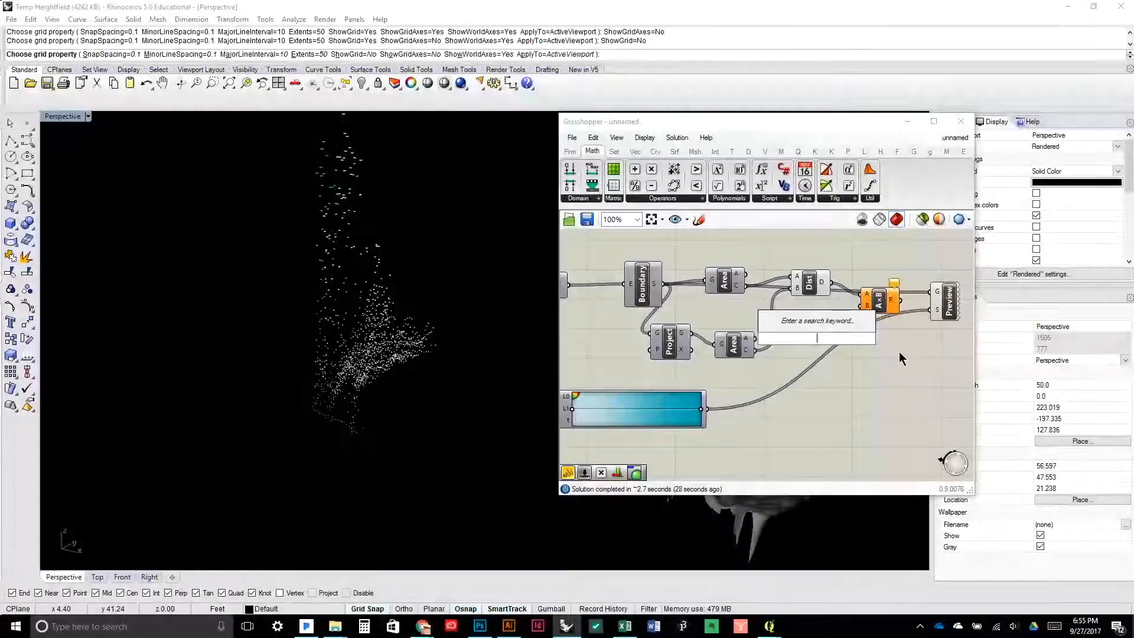
pyautogui.write('slider')
pyautogui.press('Return')
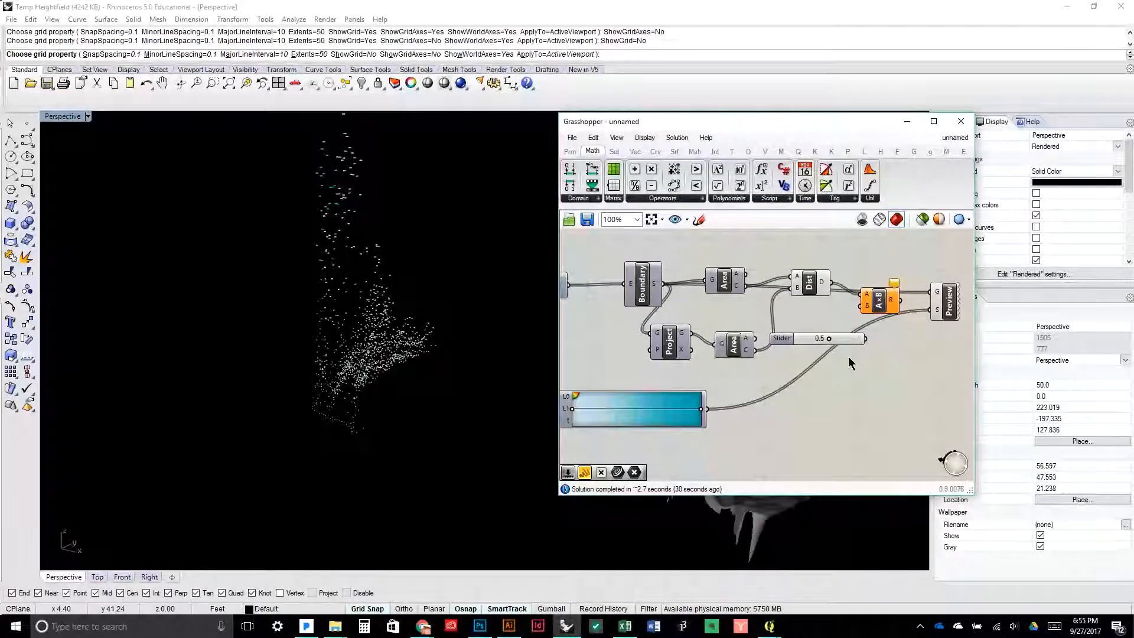
pyautogui.moveTo(860, 311); pyautogui.dragTo(872, 300)
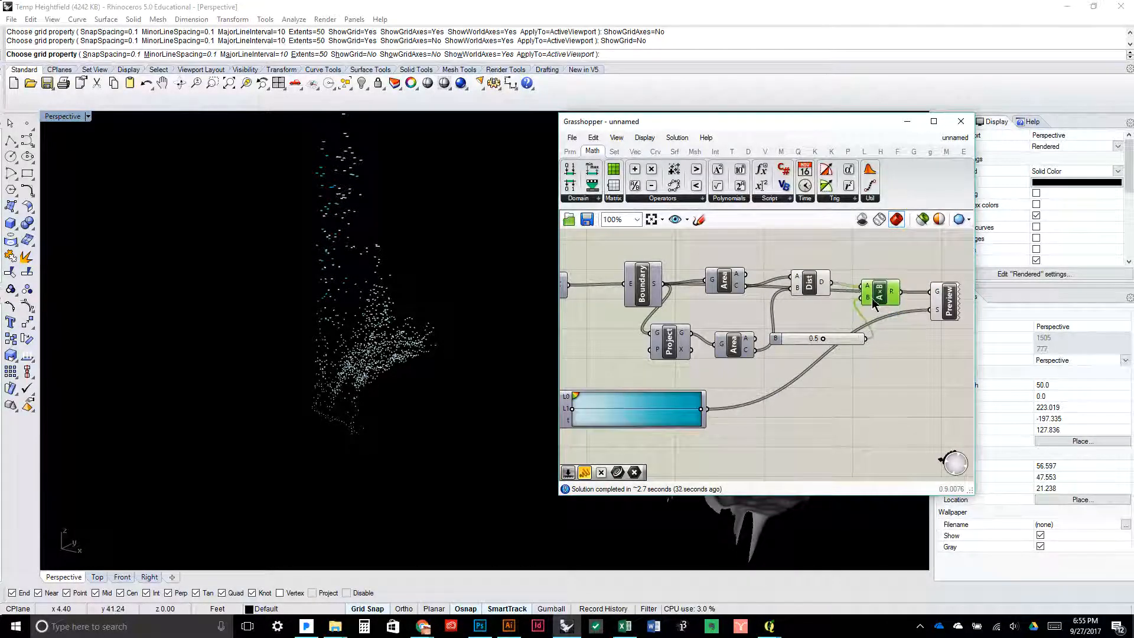
# Shift the Custom Preview component aside and add a Move component in front of it
pyautogui.moveTo(834, 343); pyautogui.dragTo(915, 307)
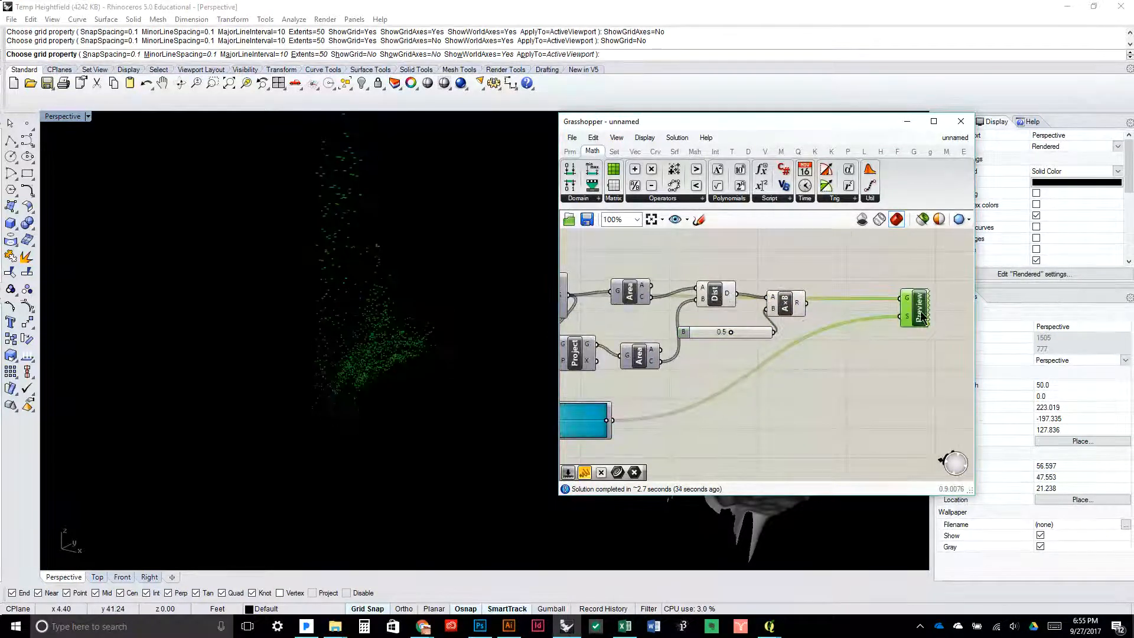
pyautogui.doubleClick(852, 314)
pyautogui.write('move')
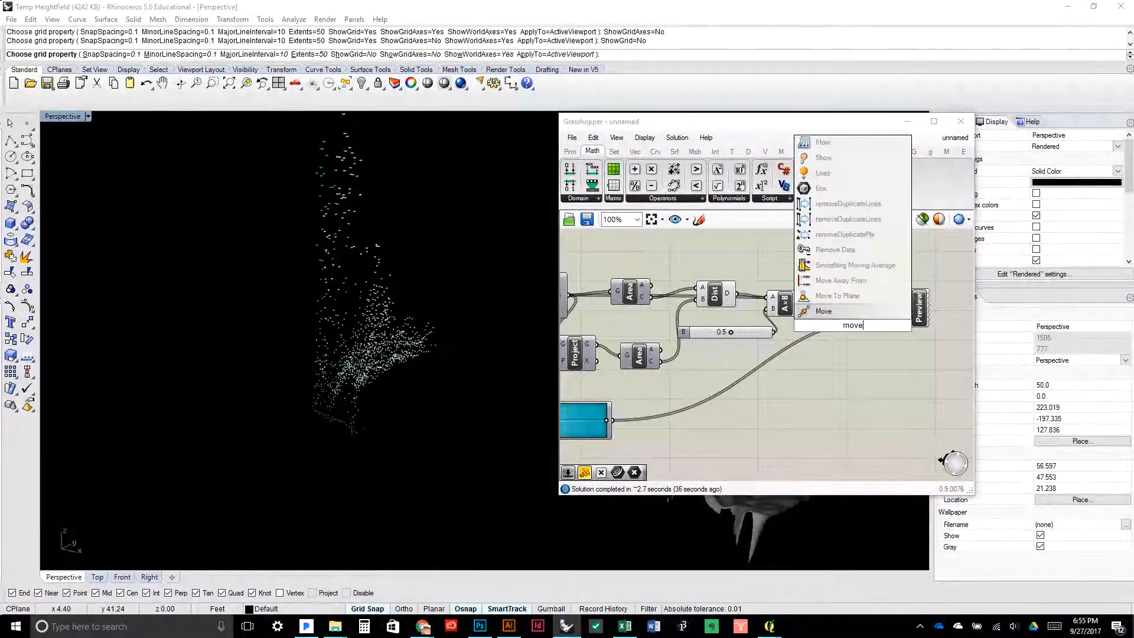
pyautogui.press('Return')
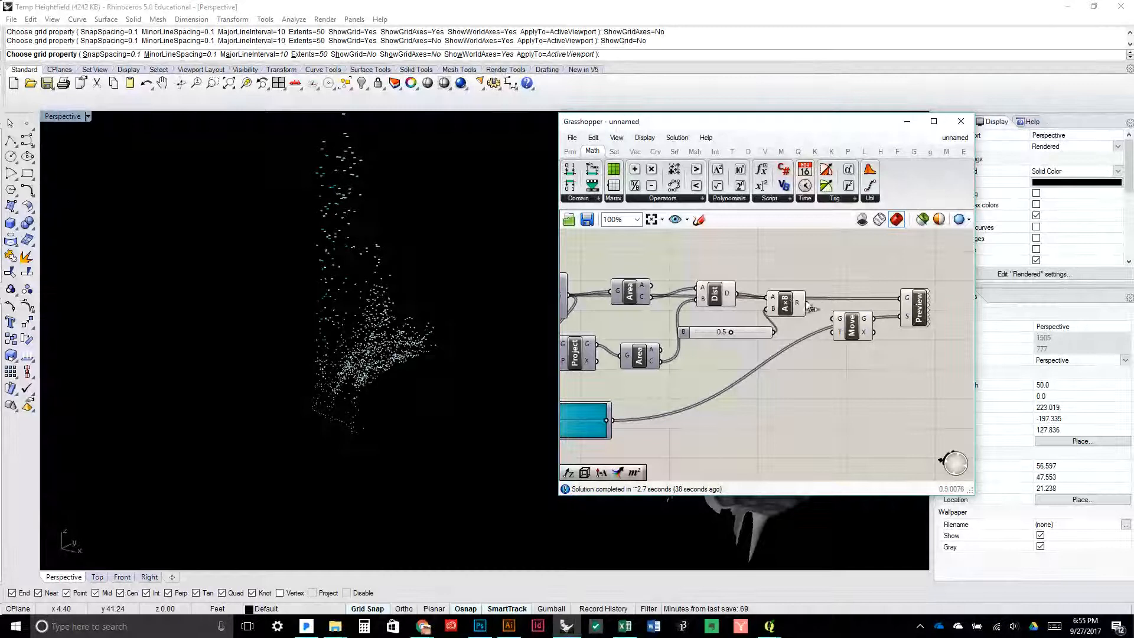
# Toggle the Project component's preview on and off to check it, and connect its projected geometry to Move
pyautogui.moveTo(670, 331); pyautogui.dragTo(728, 328)
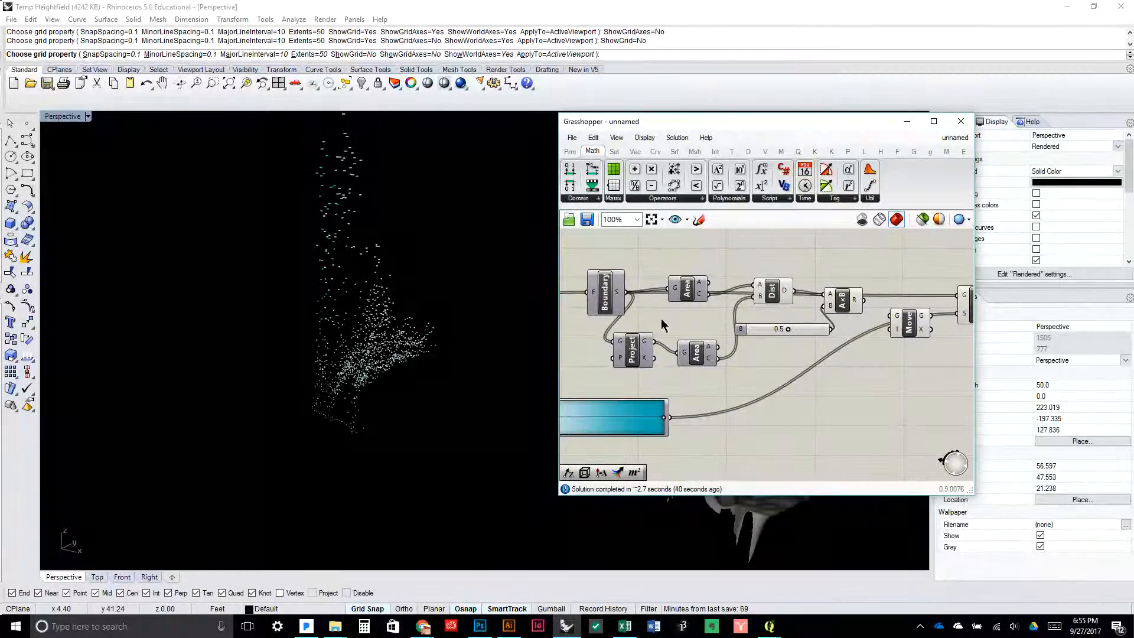
pyautogui.rightClick(637, 354)
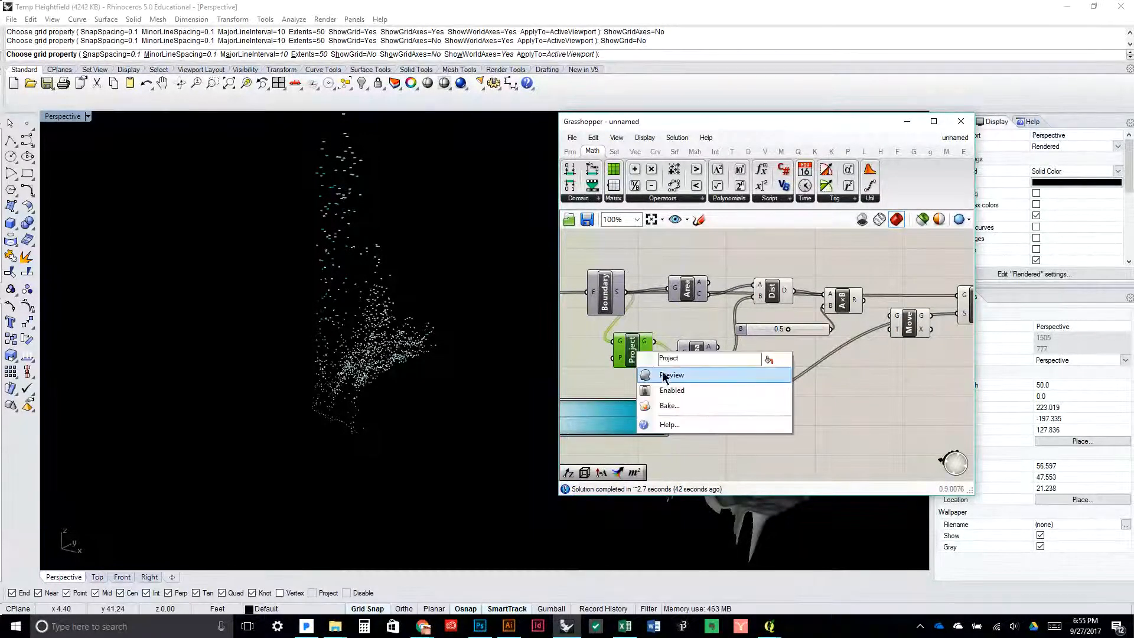
pyautogui.click(664, 376)
pyautogui.rightClick(632, 361)
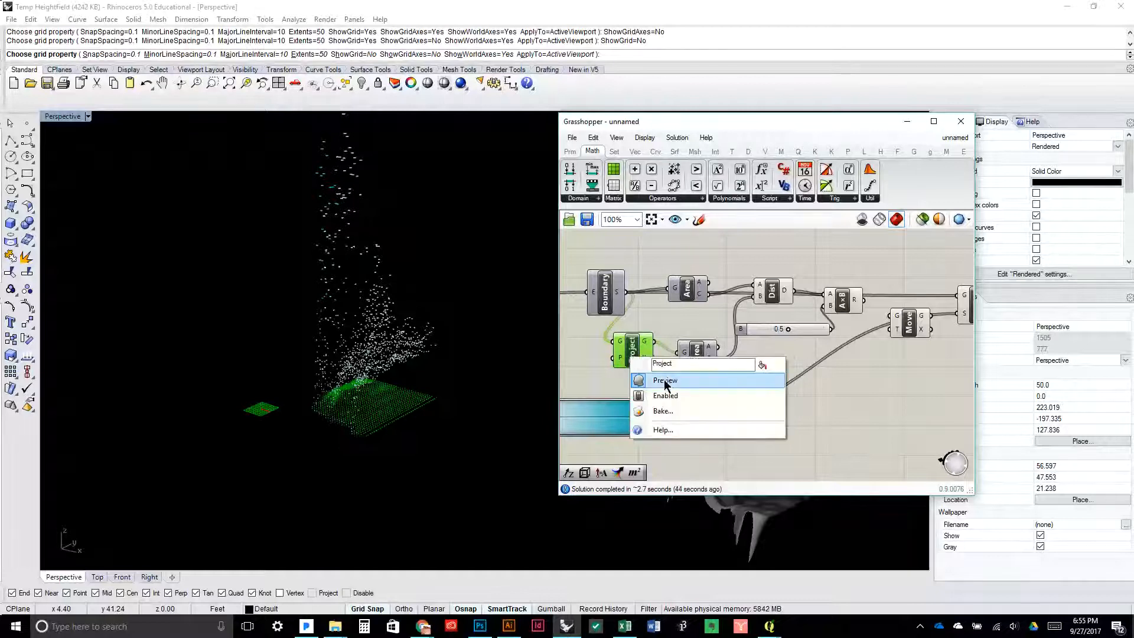
pyautogui.click(664, 375)
pyautogui.moveTo(667, 355); pyautogui.dragTo(828, 375)
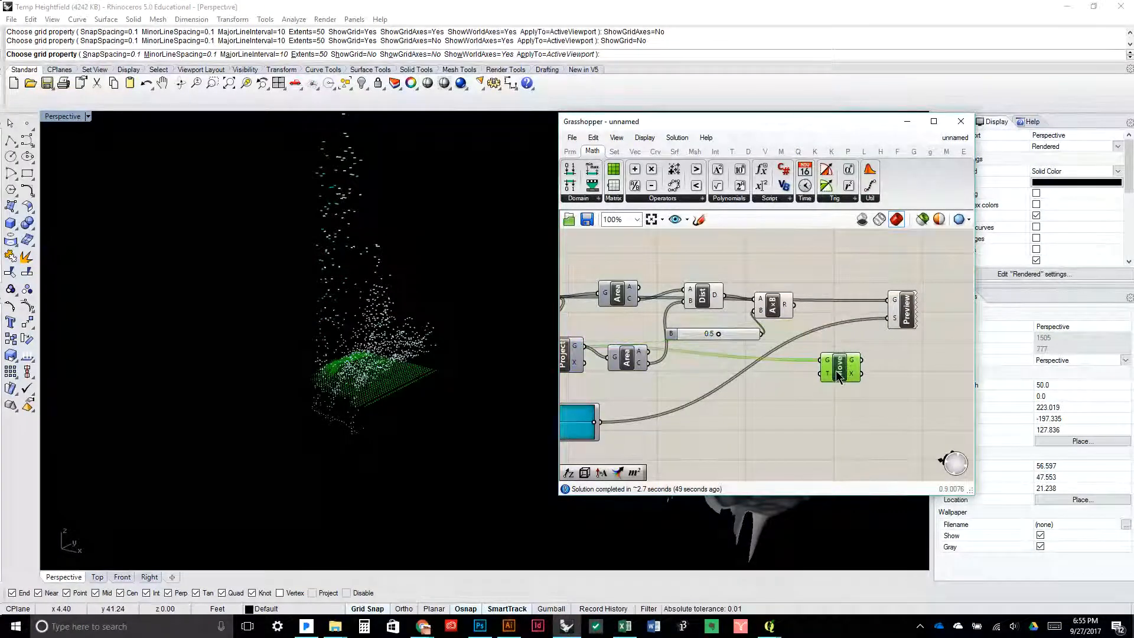
# Rearrange Multiplication and its slider, and add a Unit Z vector for Move with the multiplication result as its factor
pyautogui.moveTo(772, 304); pyautogui.dragTo(736, 341)
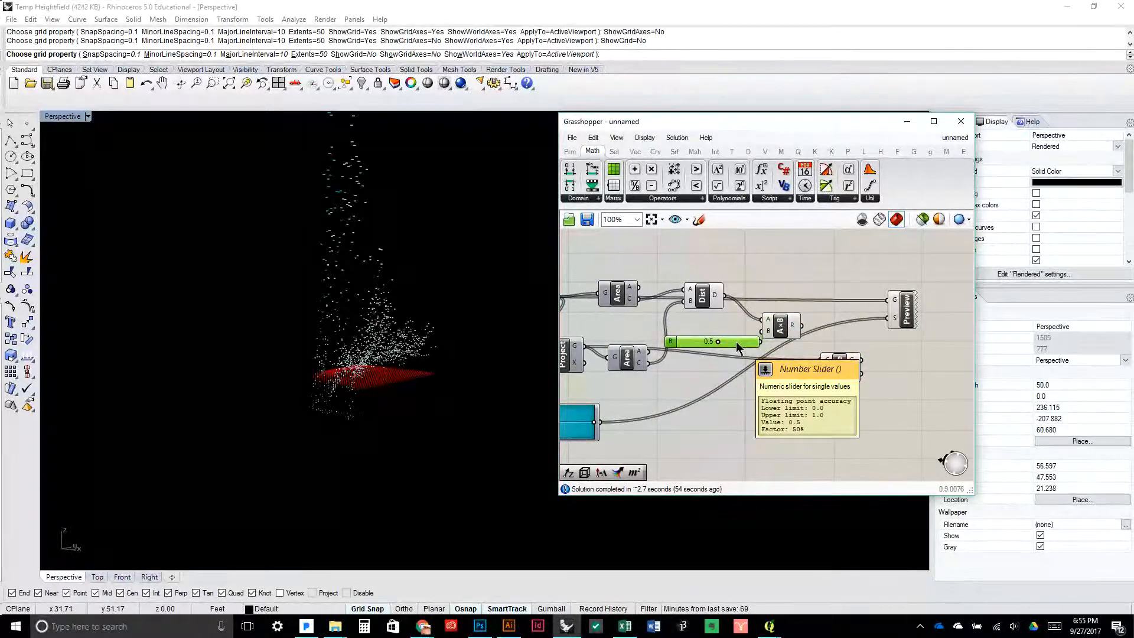
pyautogui.moveTo(736, 342); pyautogui.dragTo(720, 335)
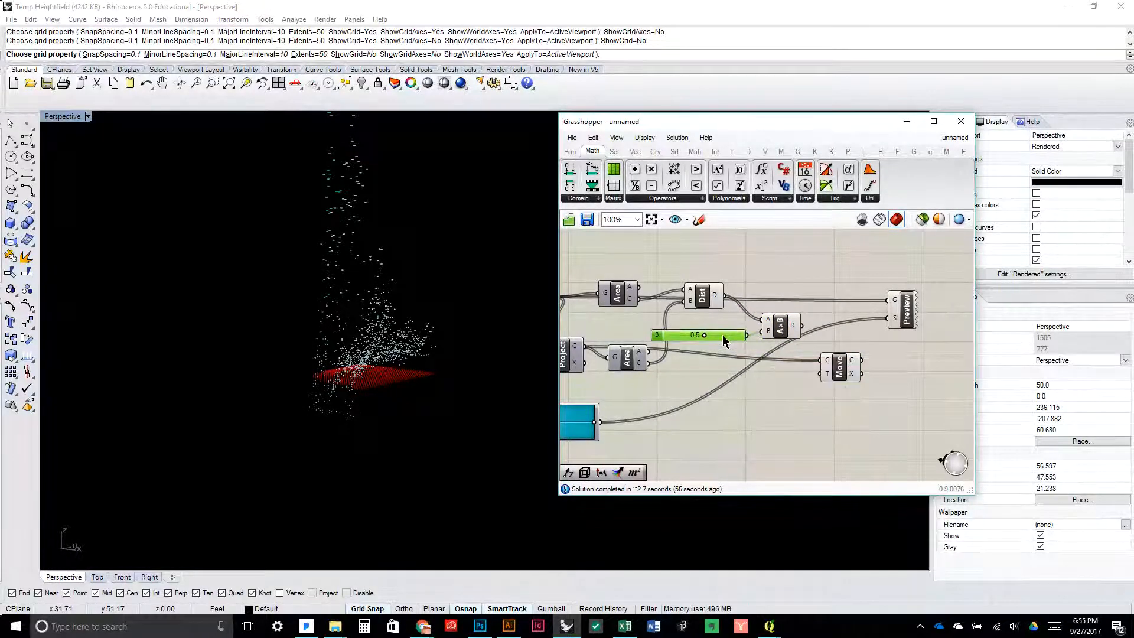
pyautogui.doubleClick(772, 381)
pyautogui.write('z')
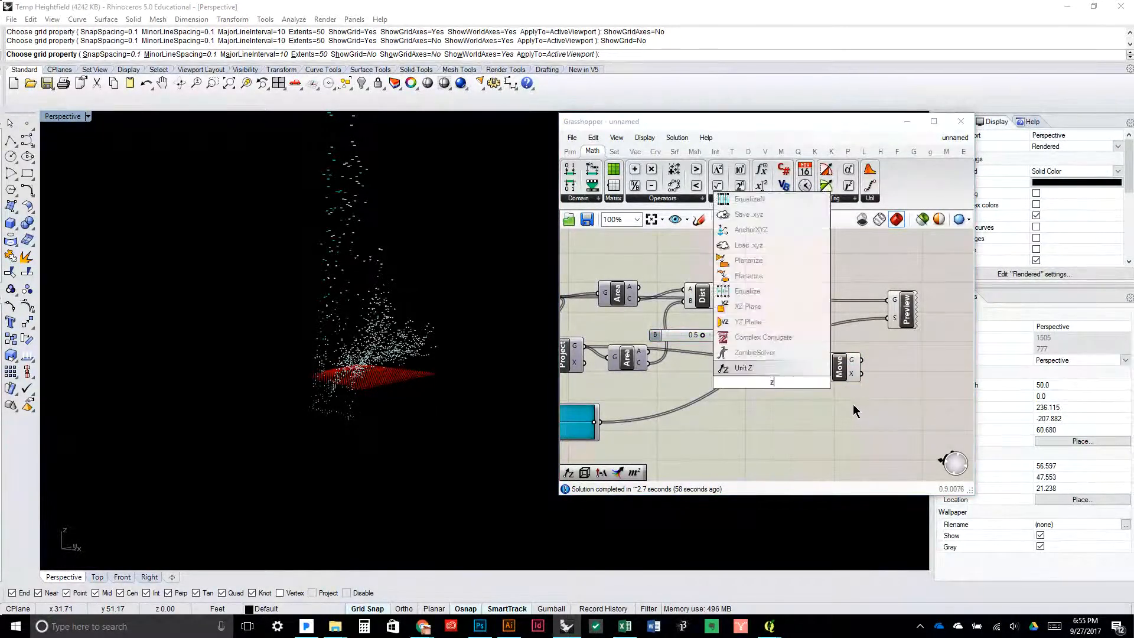
pyautogui.press('Return')
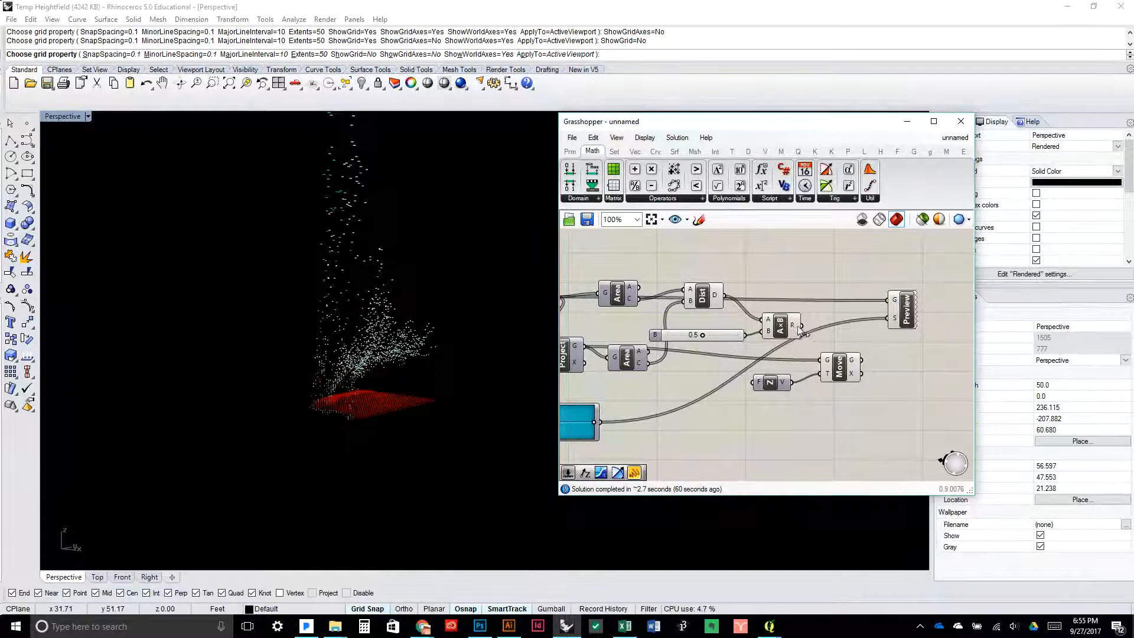
pyautogui.moveTo(802, 325); pyautogui.dragTo(760, 390)
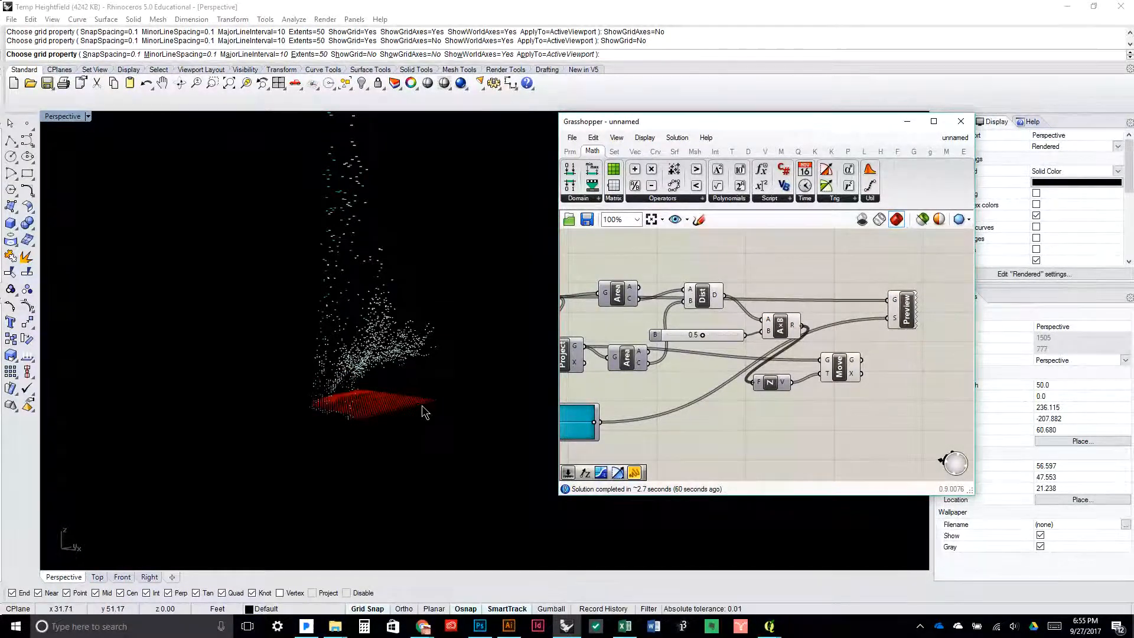
# Connect the moved geometry to Custom Preview in place of the original circle surfaces, and turn off Move's own preview
pyautogui.moveTo(422, 405)
pyautogui.mouseDown()
pyautogui.moveTo(422, 380)
pyautogui.moveTo(416, 394)
pyautogui.mouseUp()
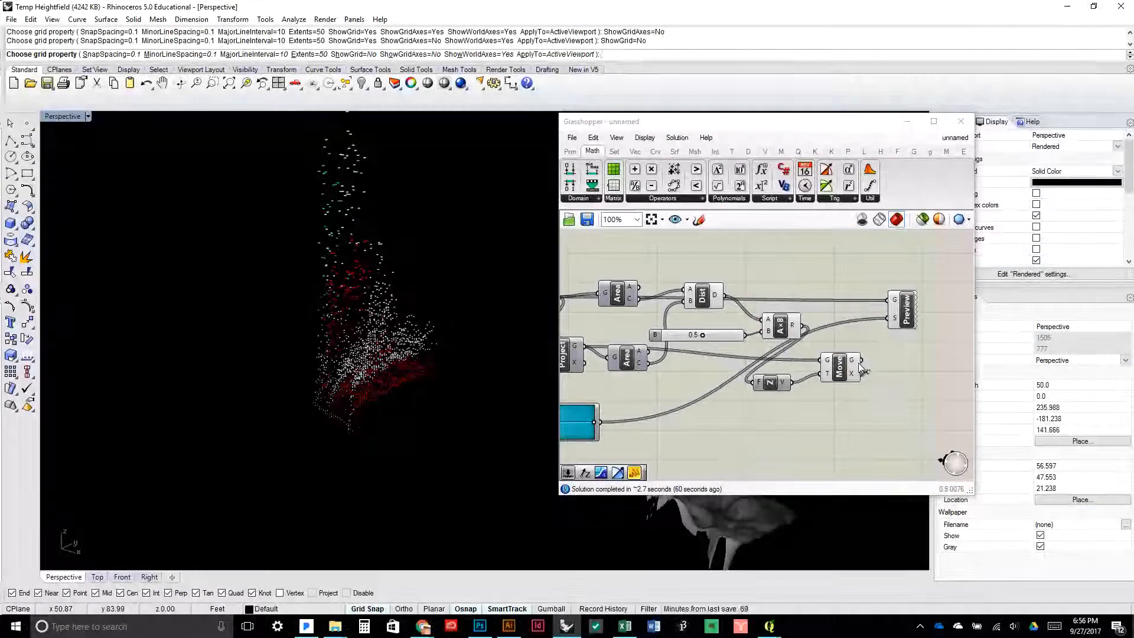
pyautogui.moveTo(861, 359); pyautogui.dragTo(888, 300)
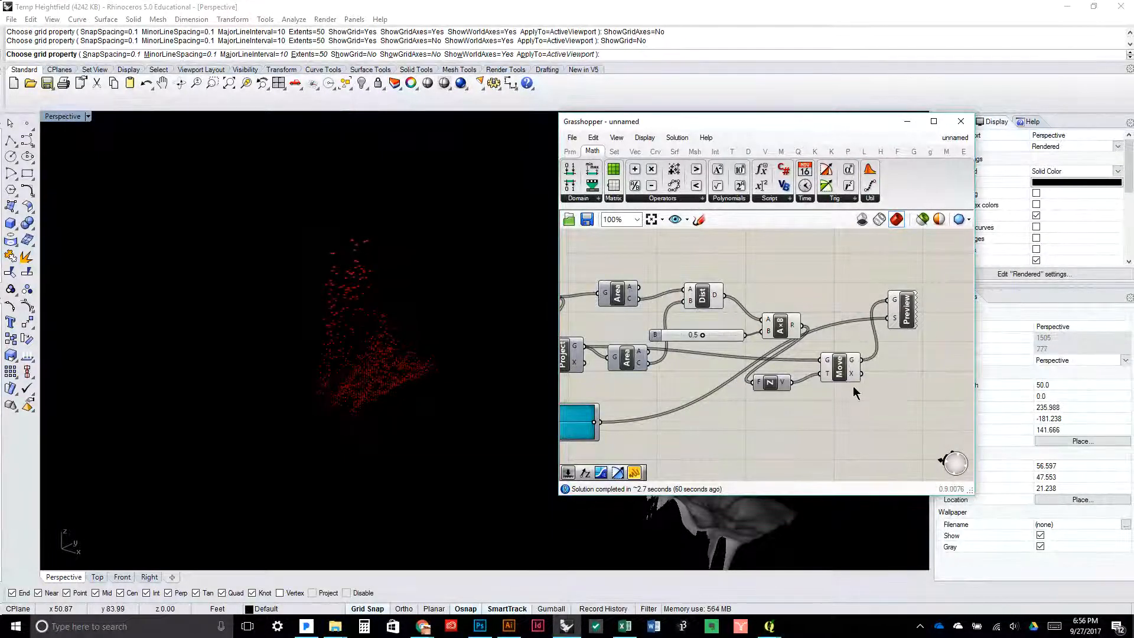
pyautogui.moveTo(824, 348); pyautogui.dragTo(825, 347)
pyautogui.middleClick(825, 346)
pyautogui.click(850, 324)
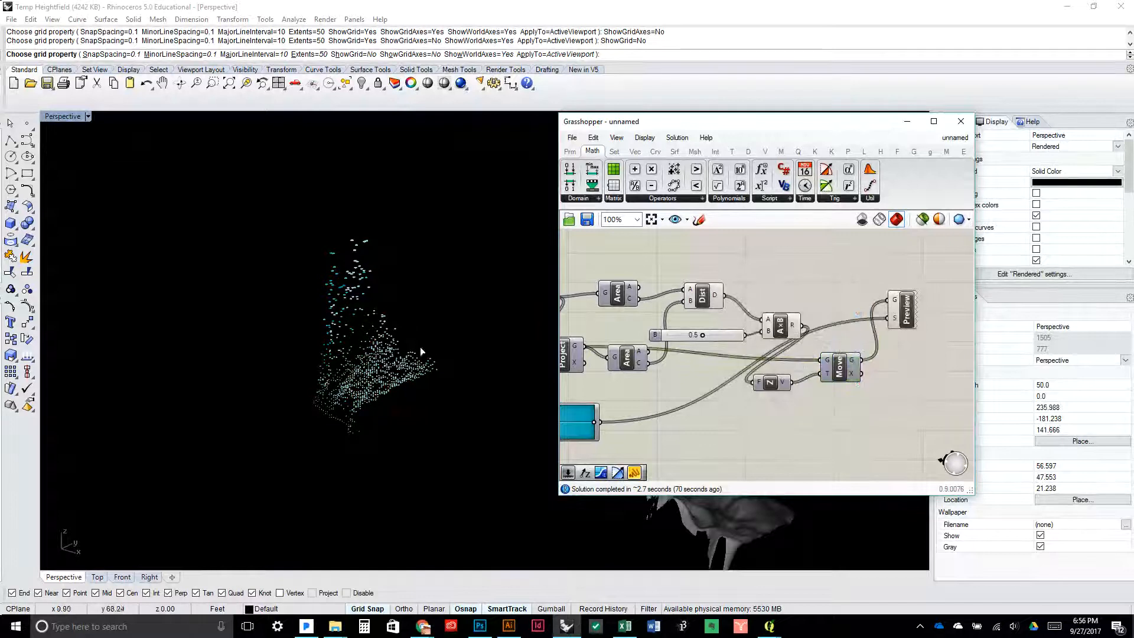
# Lower the multiplier slider feeding Multiplication to 0.1 to flatten the circle field, and inspect the result from several angles
pyautogui.moveTo(420, 348); pyautogui.dragTo(397, 326)
pyautogui.scroll(5, 384, 342)
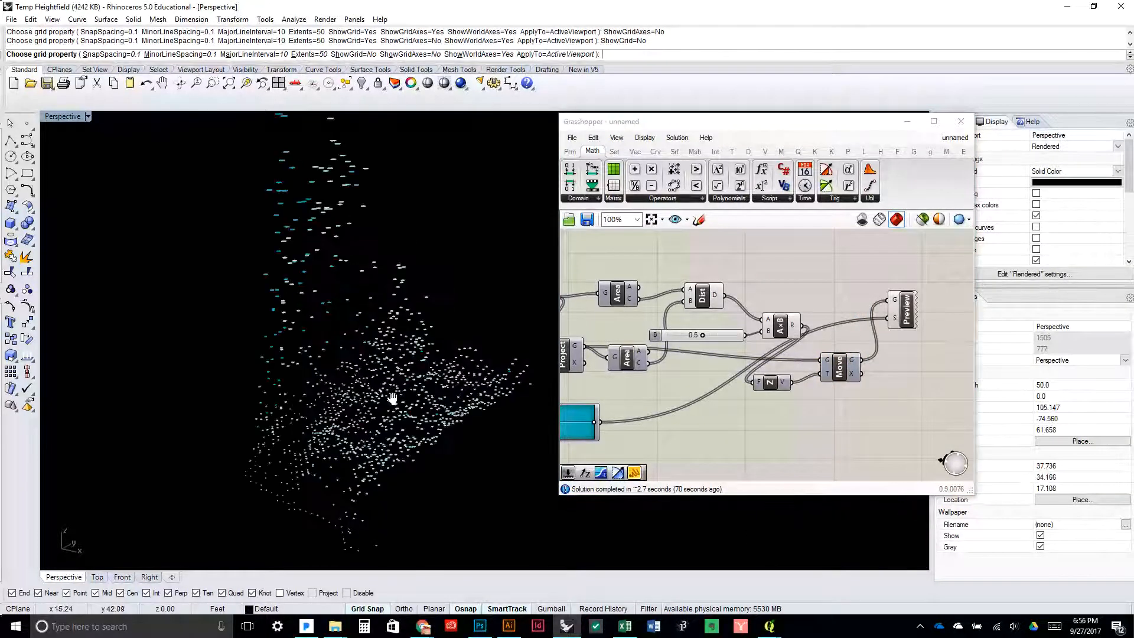
pyautogui.moveTo(392, 399); pyautogui.dragTo(390, 331)
pyautogui.moveTo(606, 396); pyautogui.dragTo(715, 386)
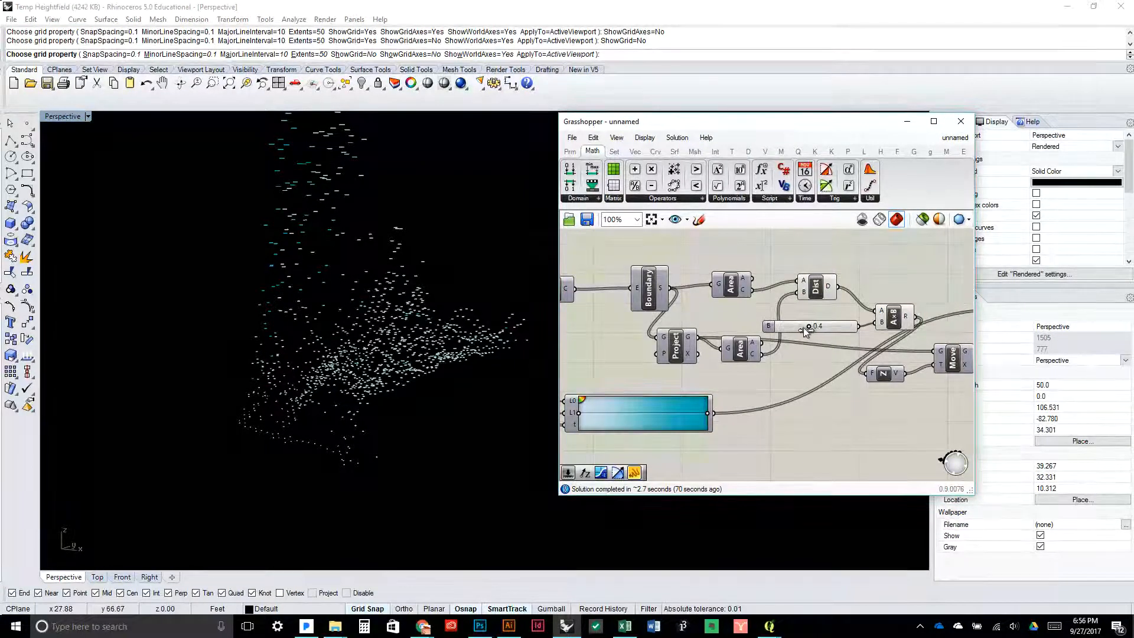
pyautogui.moveTo(806, 331); pyautogui.dragTo(795, 330)
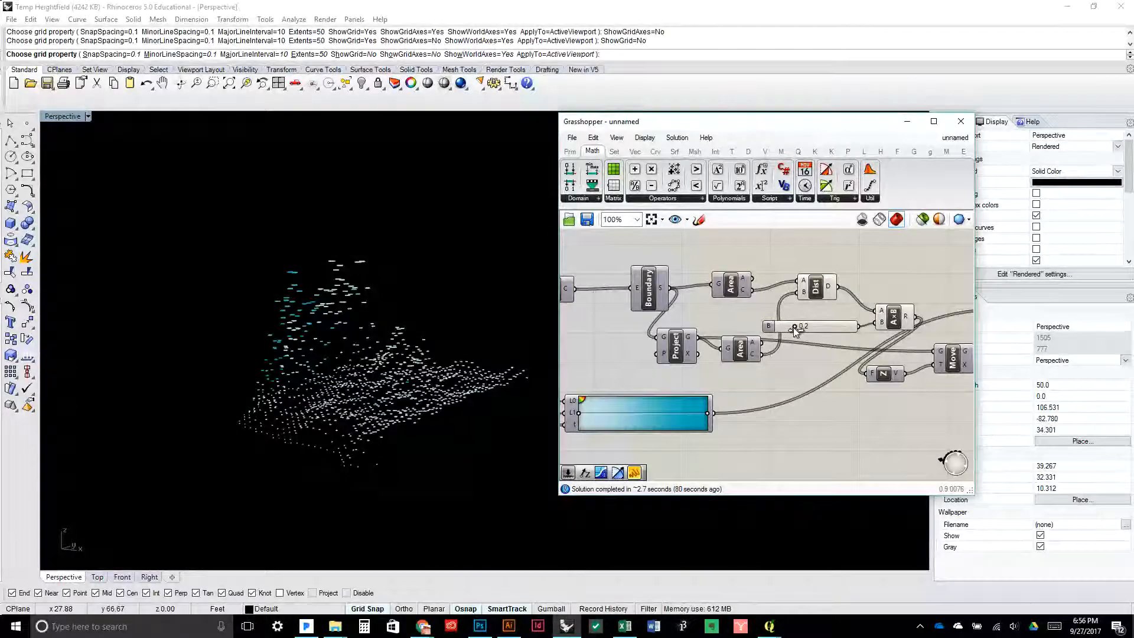
pyautogui.moveTo(791, 329); pyautogui.dragTo(789, 330)
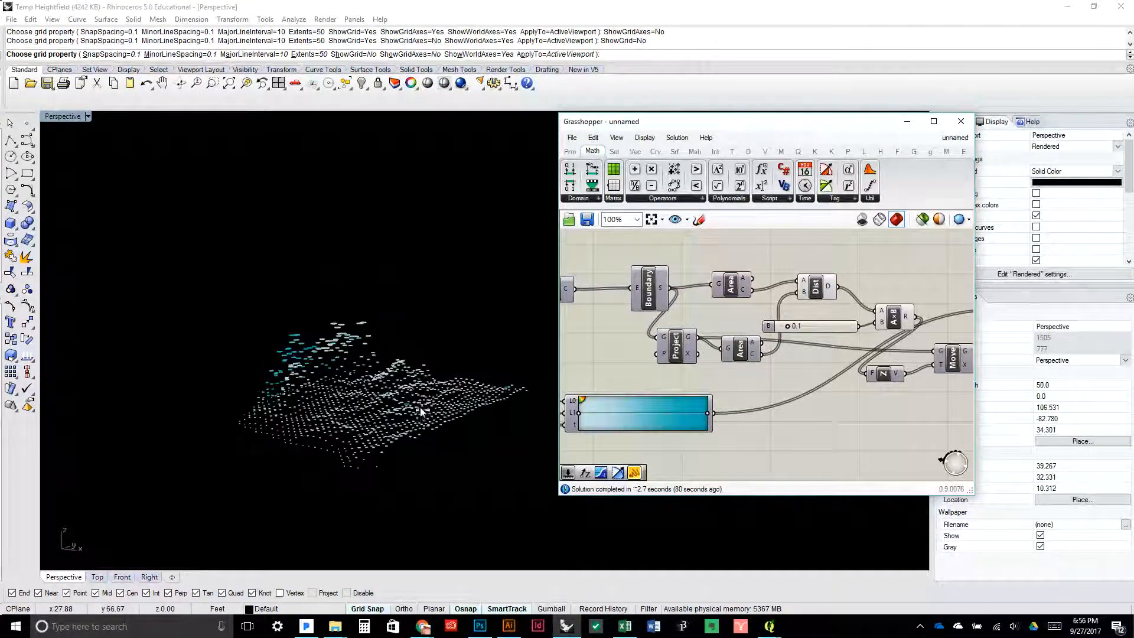
pyautogui.moveTo(401, 363); pyautogui.dragTo(368, 295)
pyautogui.scroll(6, 362, 445)
pyautogui.moveTo(361, 445); pyautogui.dragTo(339, 378)
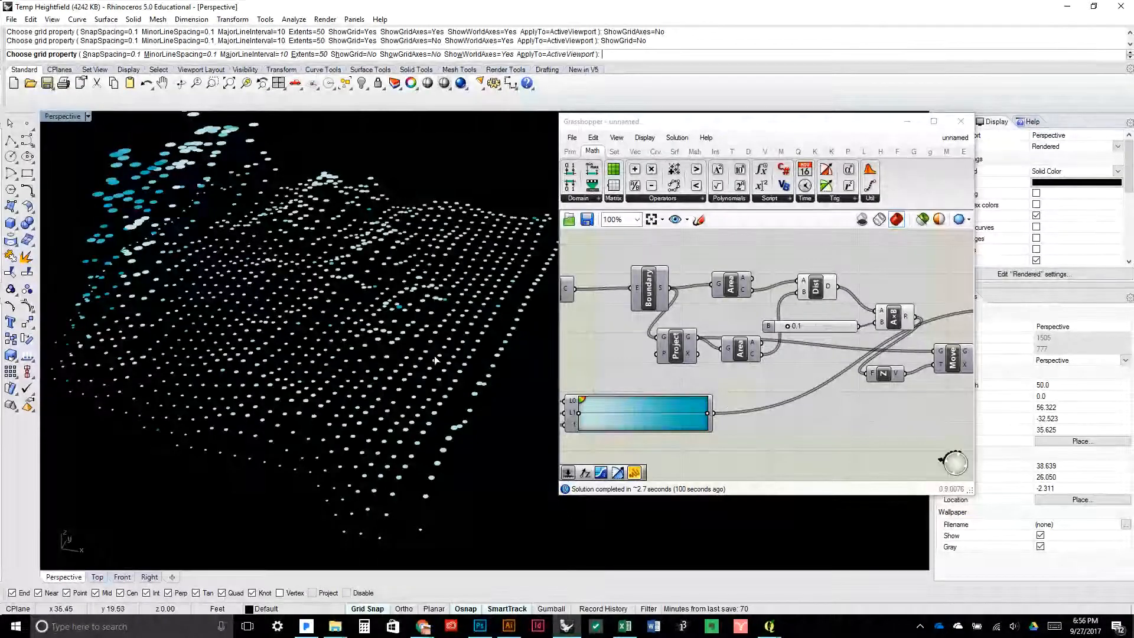
pyautogui.moveTo(435, 361); pyautogui.dragTo(391, 368)
pyautogui.moveTo(233, 329); pyautogui.dragTo(363, 320)
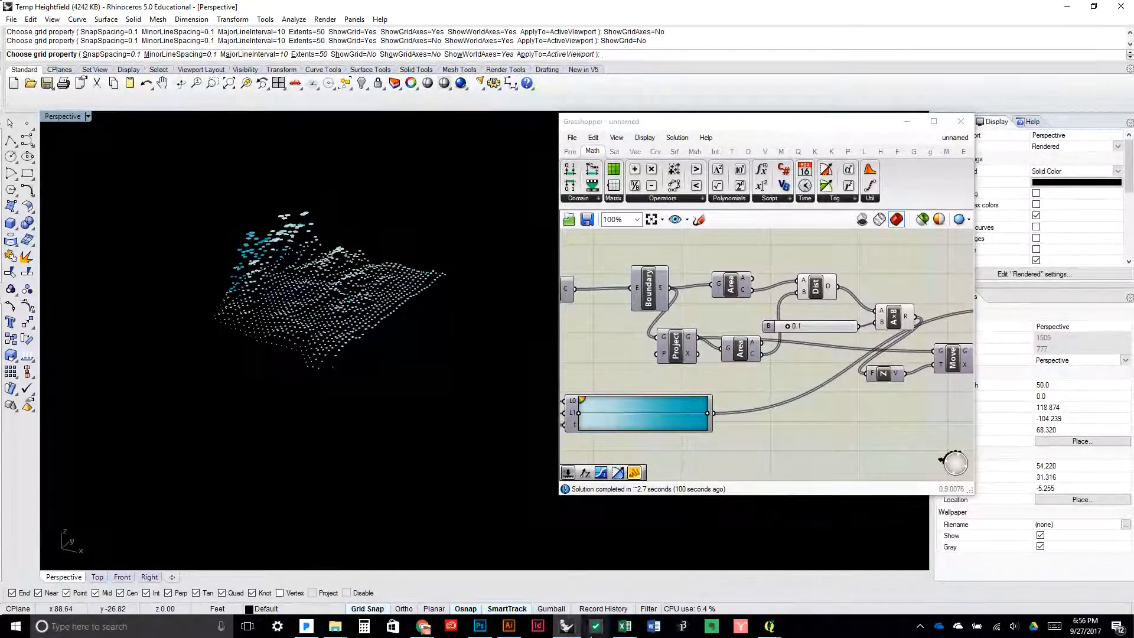
# Switch to the Map Base File project in QGIS and hide the visible PRISM precipitation layers
pyautogui.moveTo(571, 634)
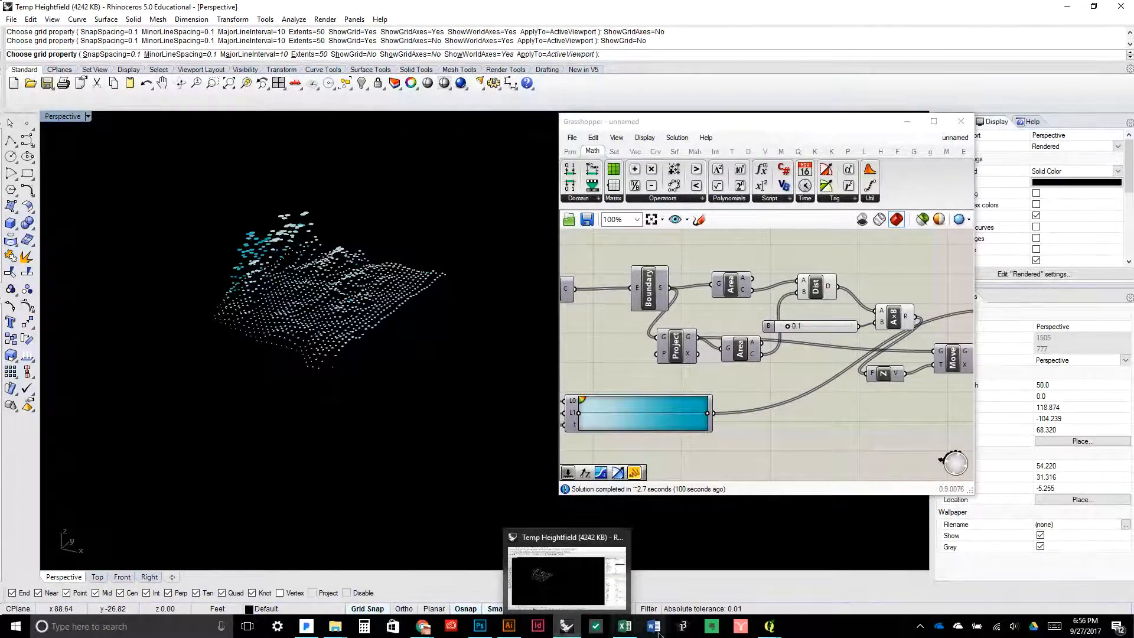
pyautogui.moveTo(768, 630)
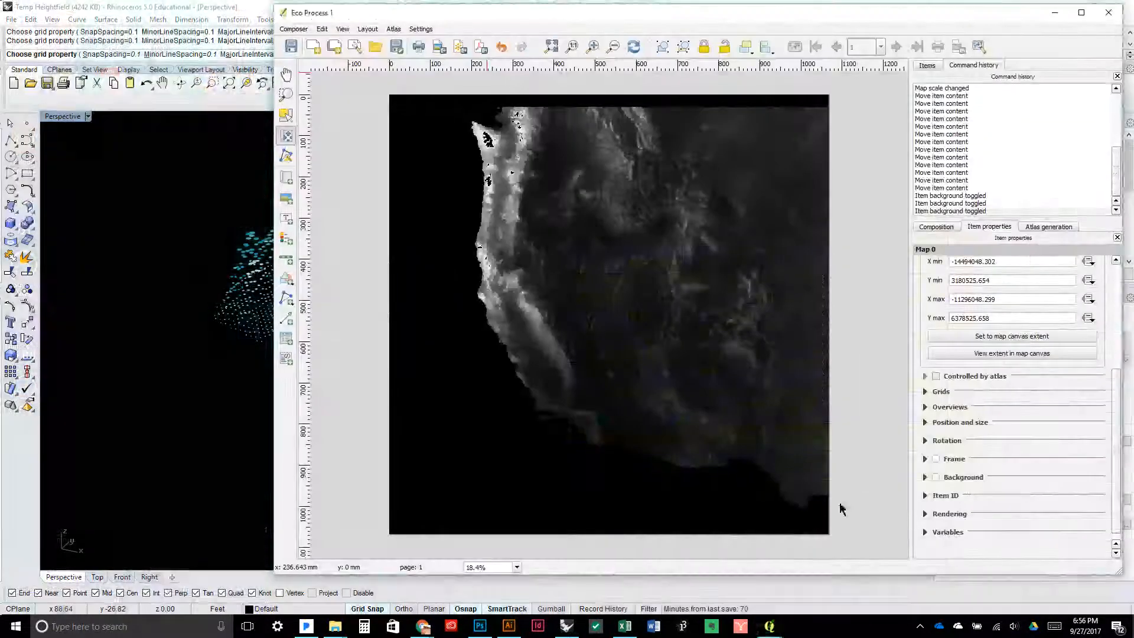
pyautogui.click(883, 576)
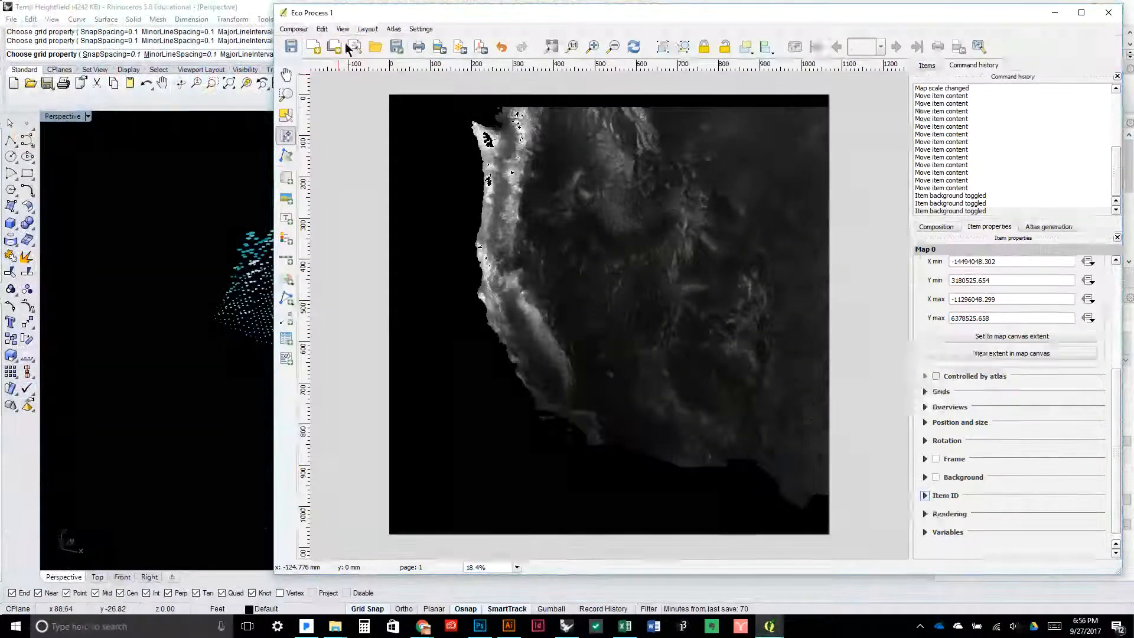
pyautogui.moveTo(368, 12); pyautogui.dragTo(444, 19)
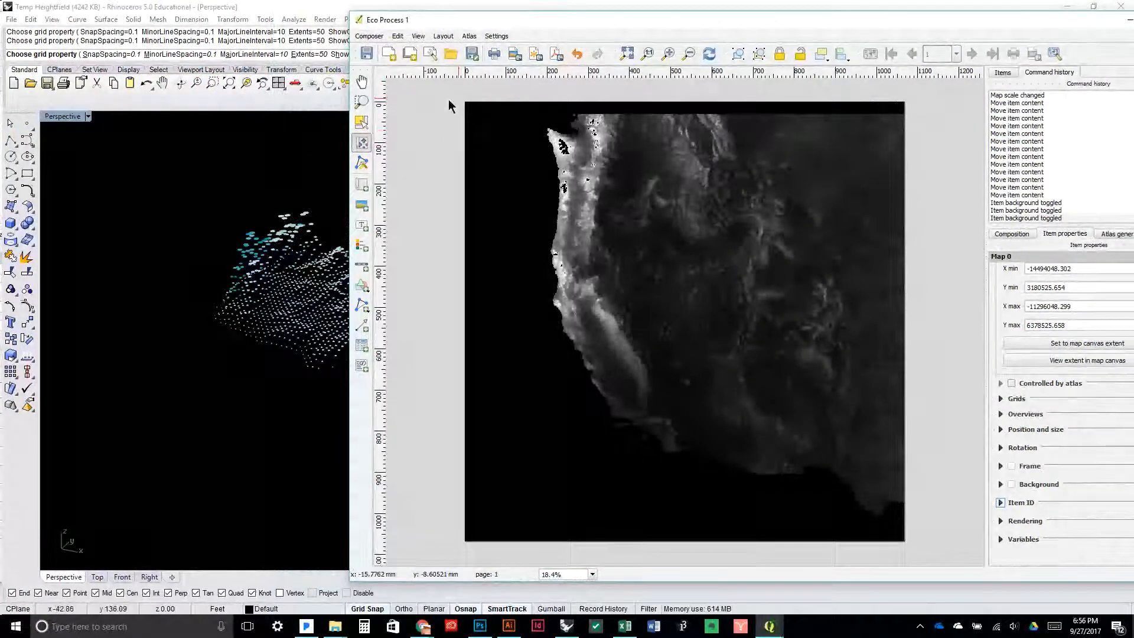
pyautogui.moveTo(769, 626)
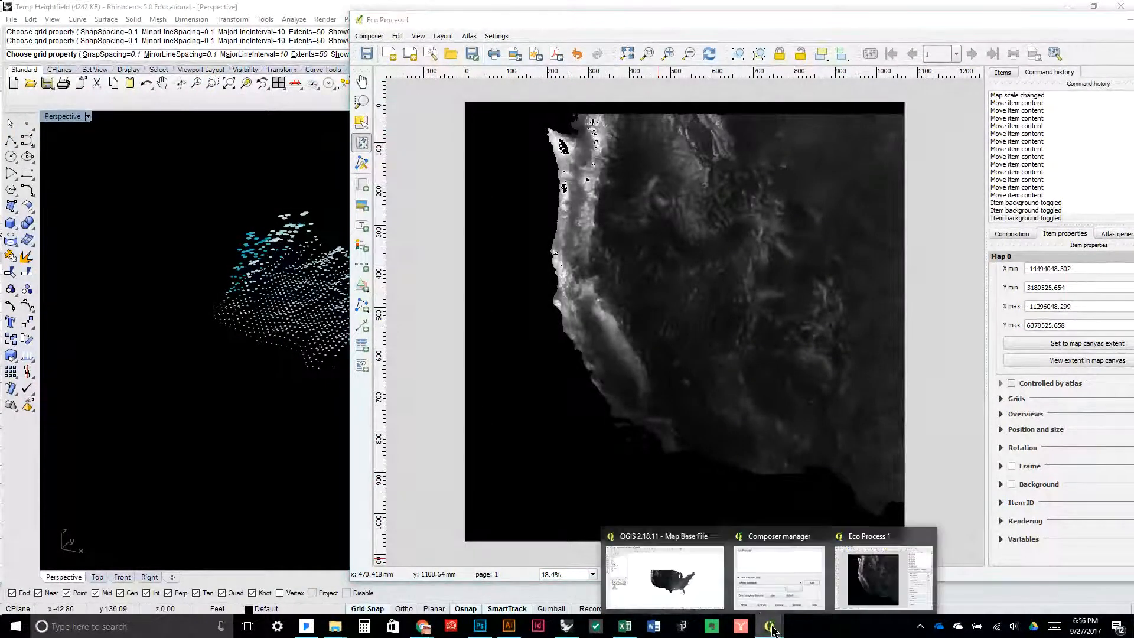
pyautogui.click(661, 576)
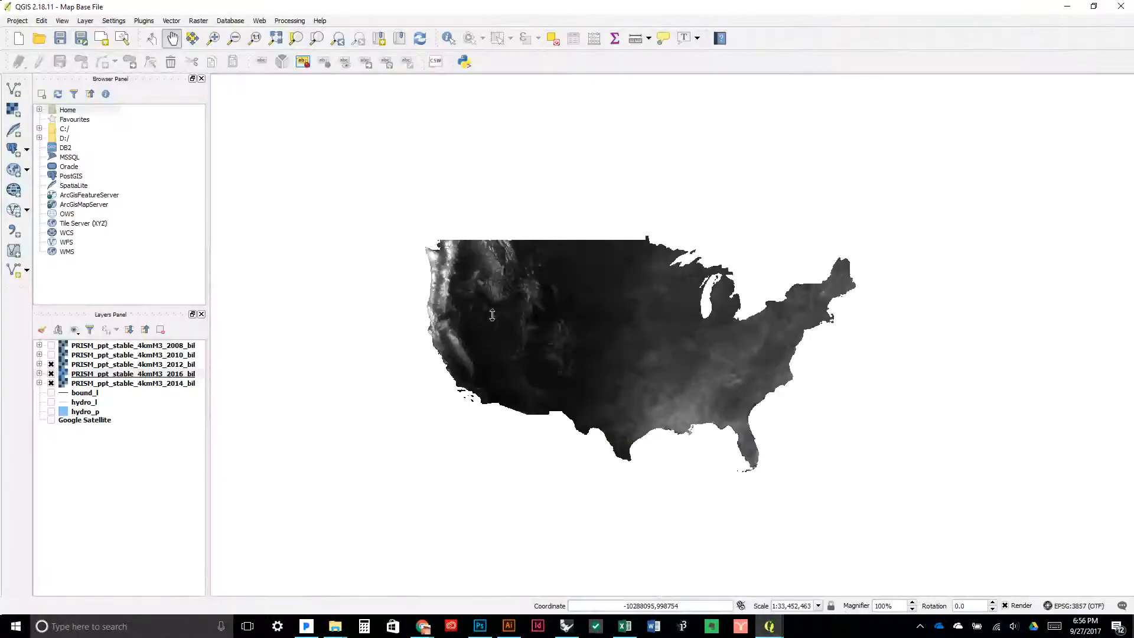
pyautogui.click(50, 373)
# Add the elevation raster elsl48i0100a from the elsl48i0100a_tif folder inside the Workshop's Base Files
pyautogui.click(9, 113)
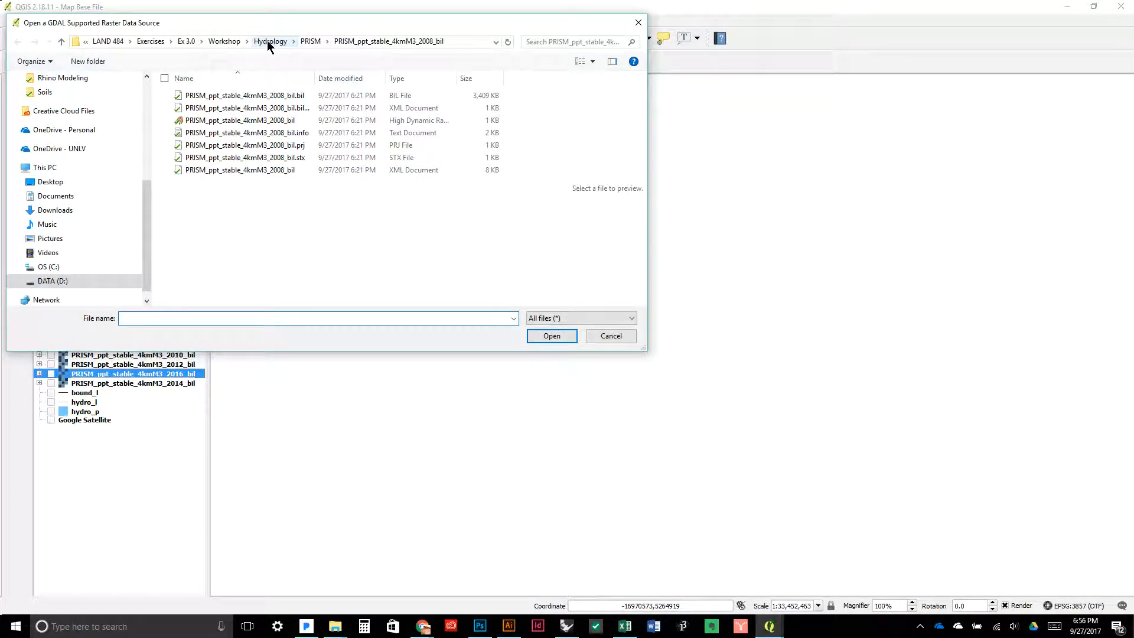
pyautogui.click(228, 41)
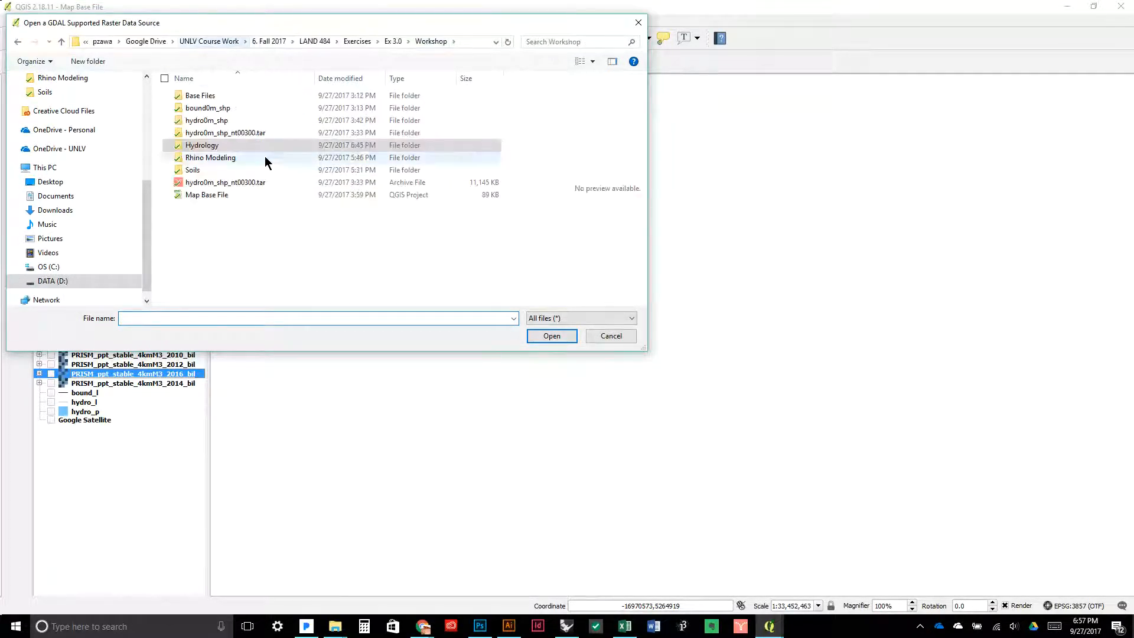
pyautogui.doubleClick(218, 97)
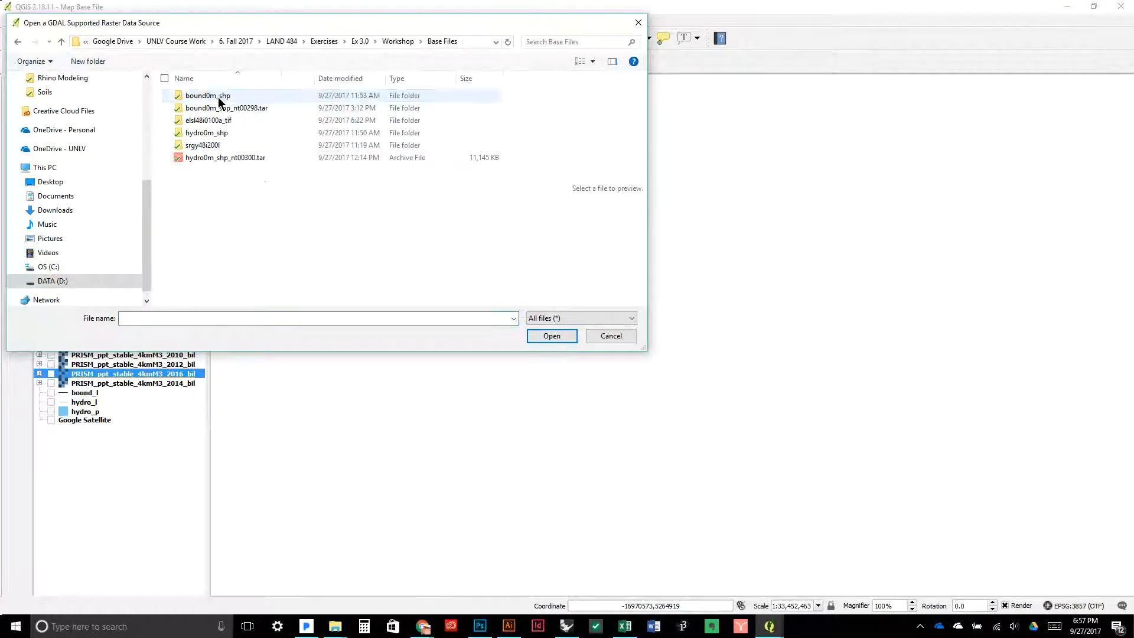
pyautogui.doubleClick(215, 122)
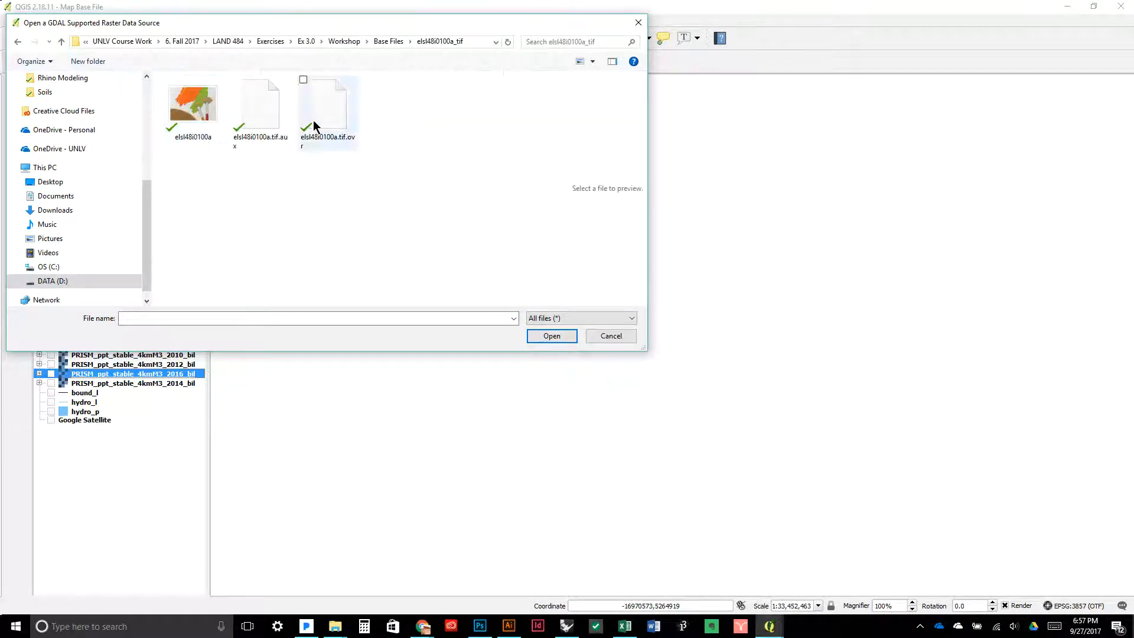
pyautogui.click(191, 112)
pyautogui.click(529, 340)
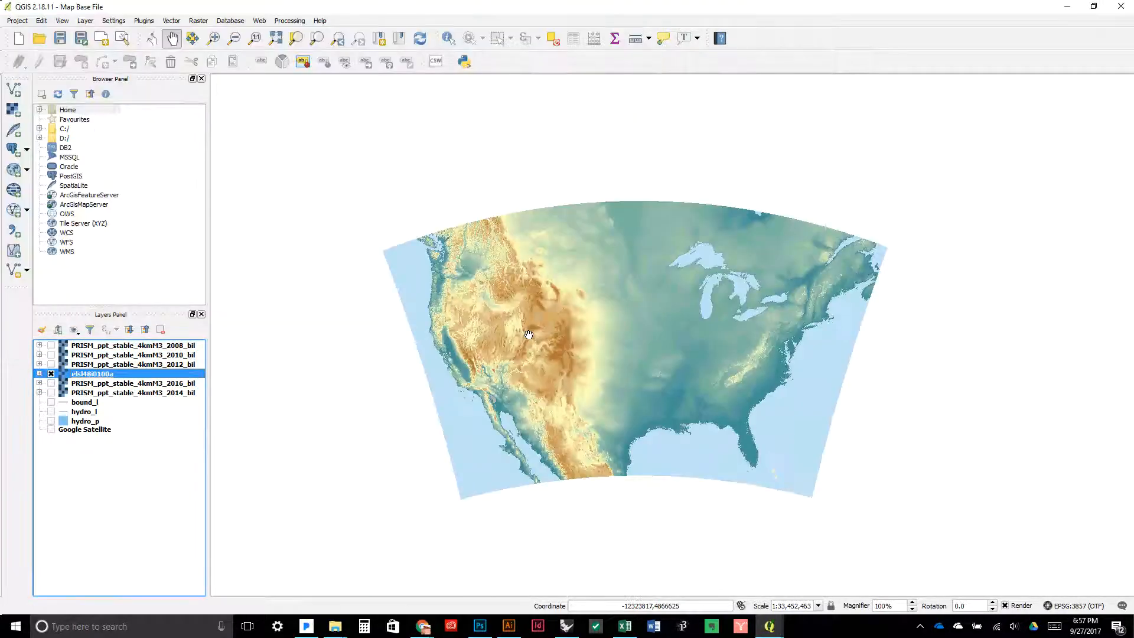
pyautogui.scroll(1, 499, 351)
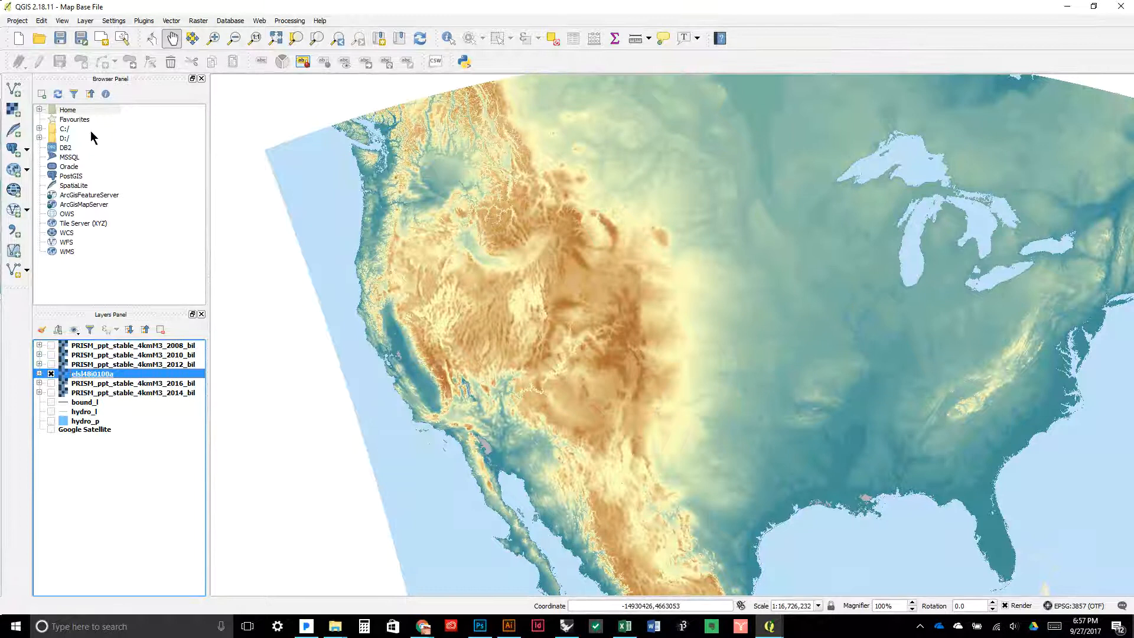
# Style the elevation raster as Singleband pseudocolor in Greys, with Equal interval mode and 25 classes
pyautogui.doubleClick(106, 374)
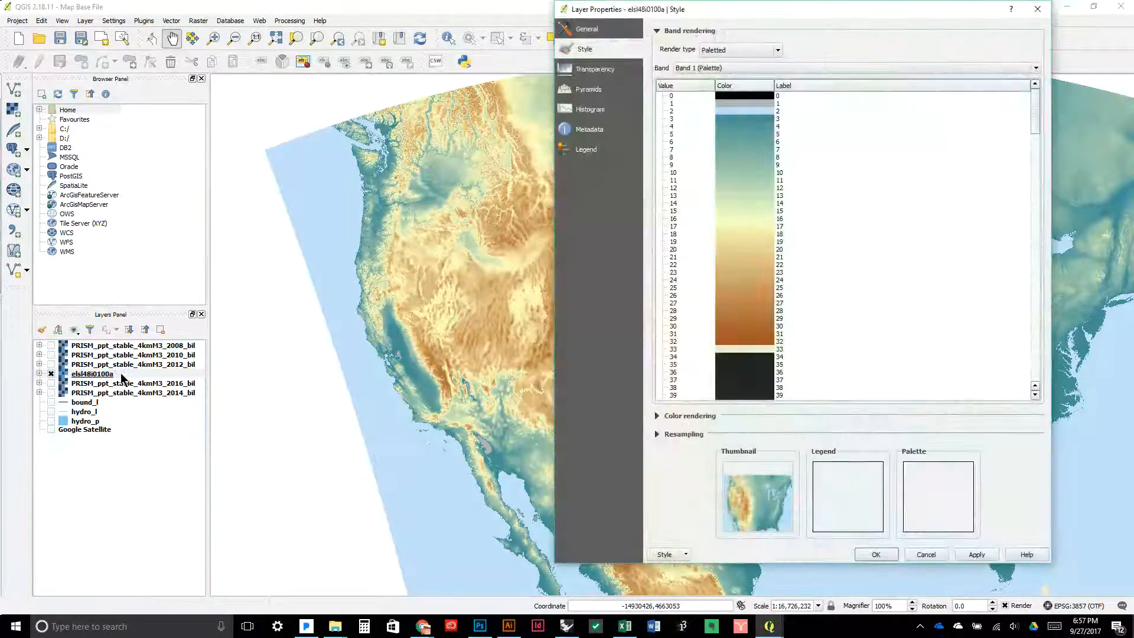
pyautogui.click(740, 50)
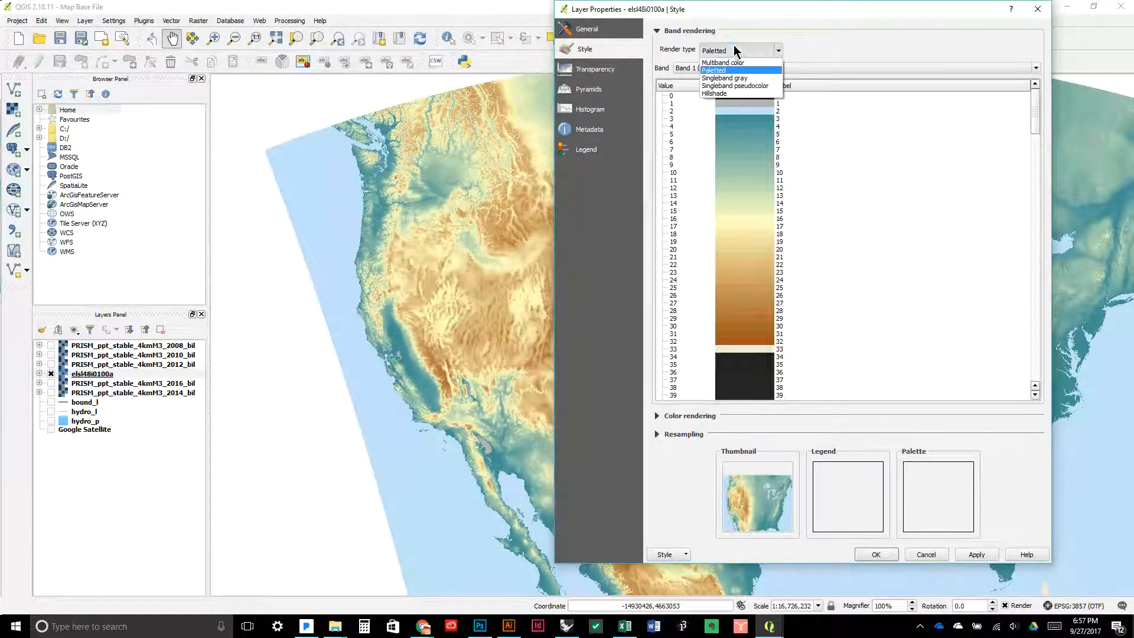
pyautogui.click(740, 85)
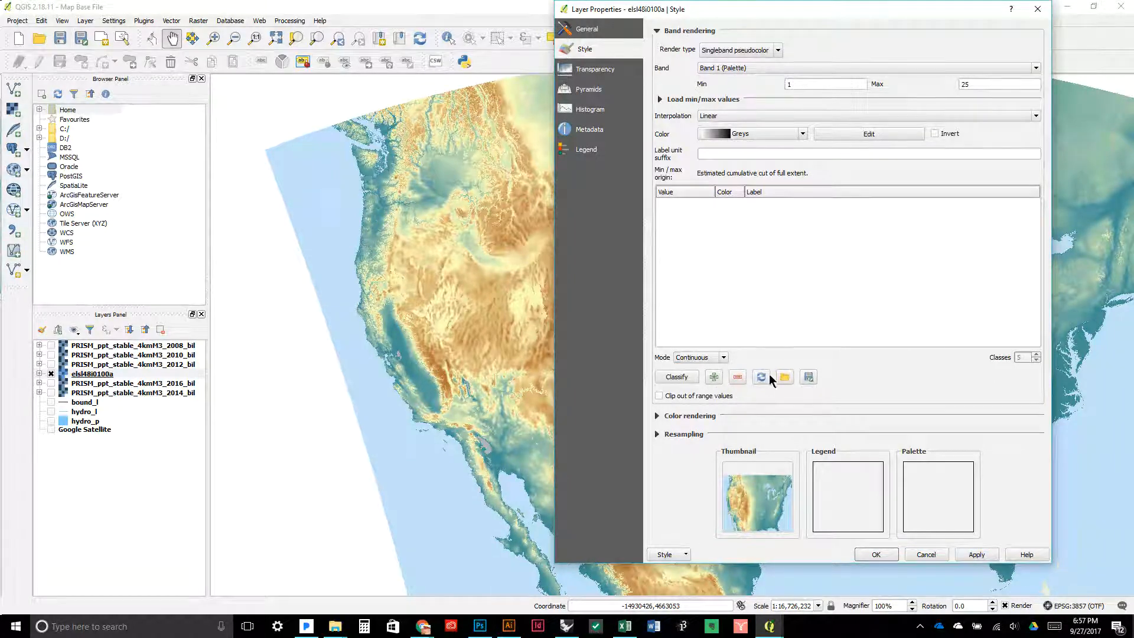
pyautogui.click(698, 357)
pyautogui.click(696, 373)
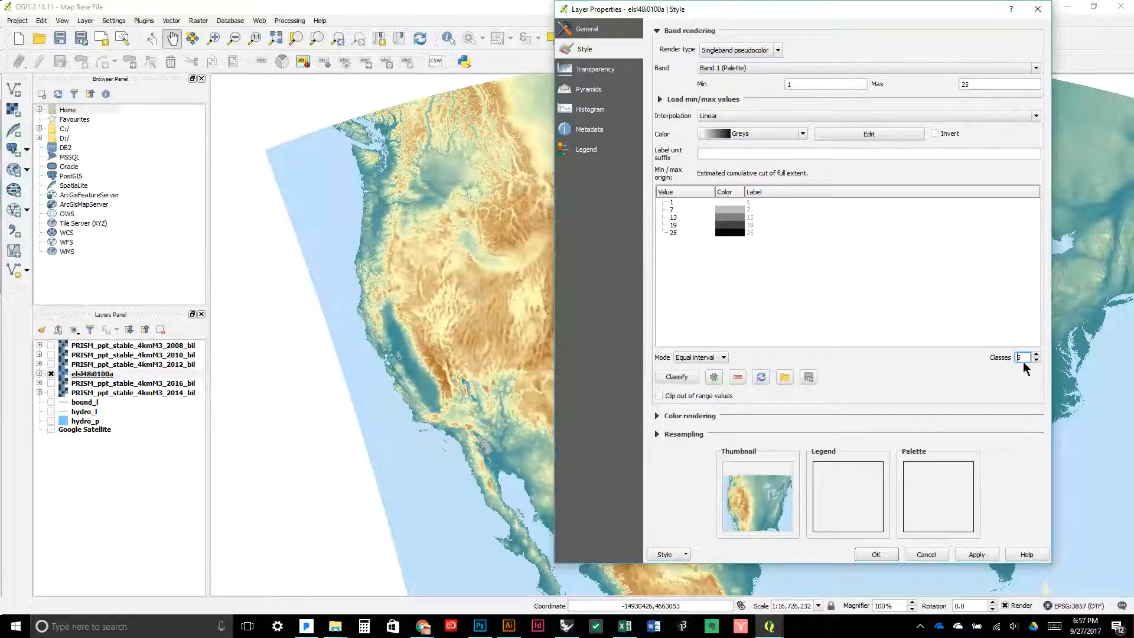
pyautogui.write('25')
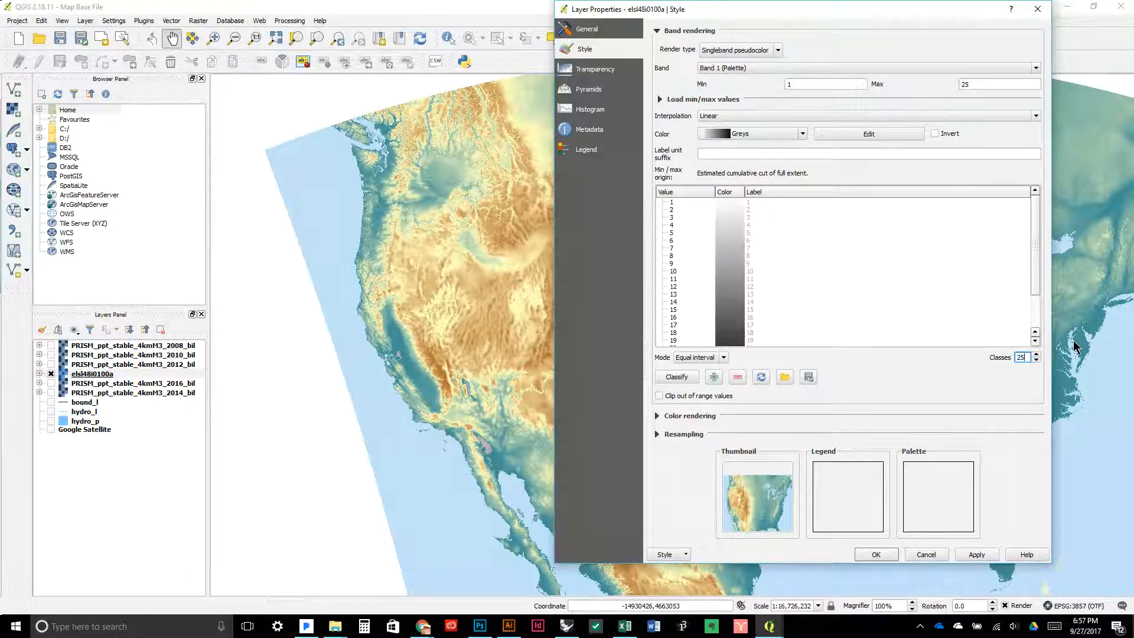
pyautogui.click(981, 555)
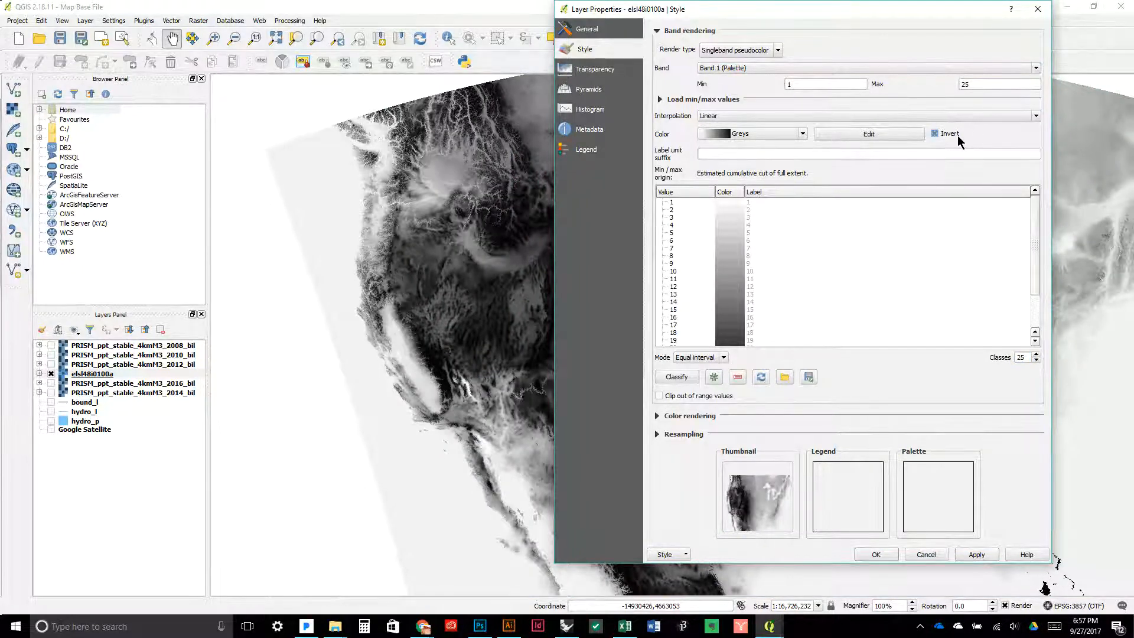
# Invert the elevation layer's grey color ramp and accept the layer properties
pyautogui.click(976, 554)
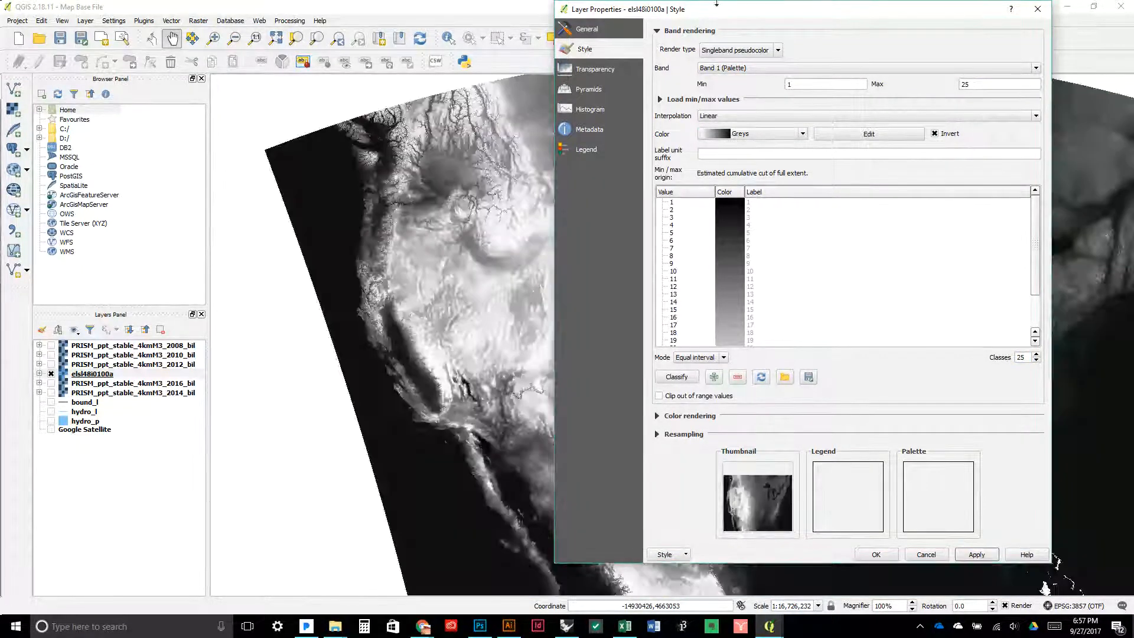
pyautogui.moveTo(728, 12); pyautogui.dragTo(683, 17)
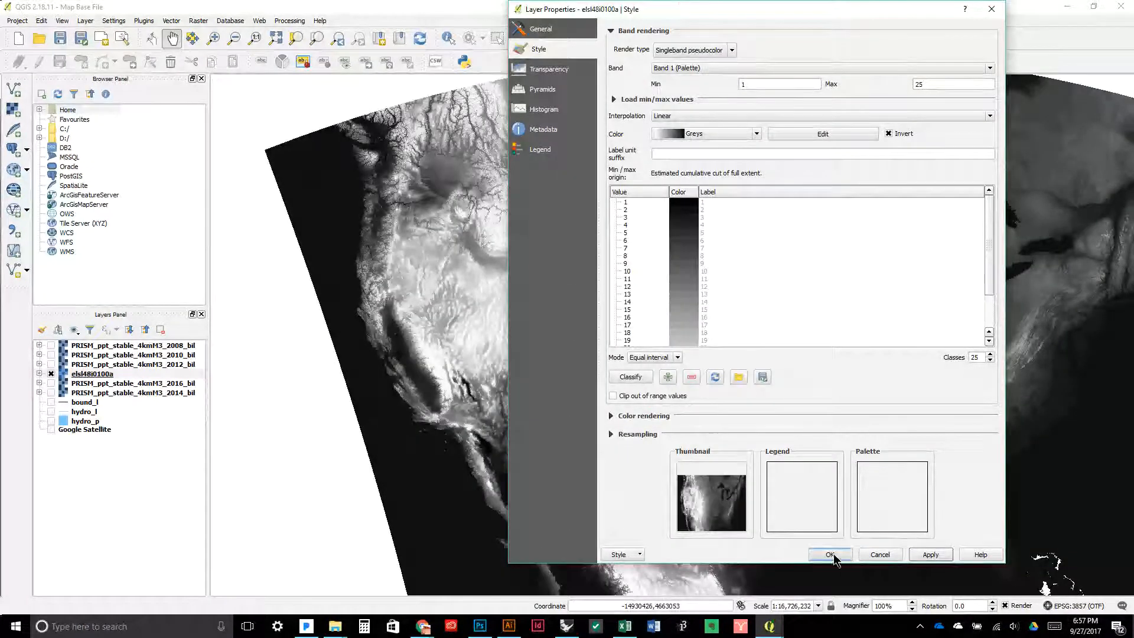
pyautogui.click(829, 554)
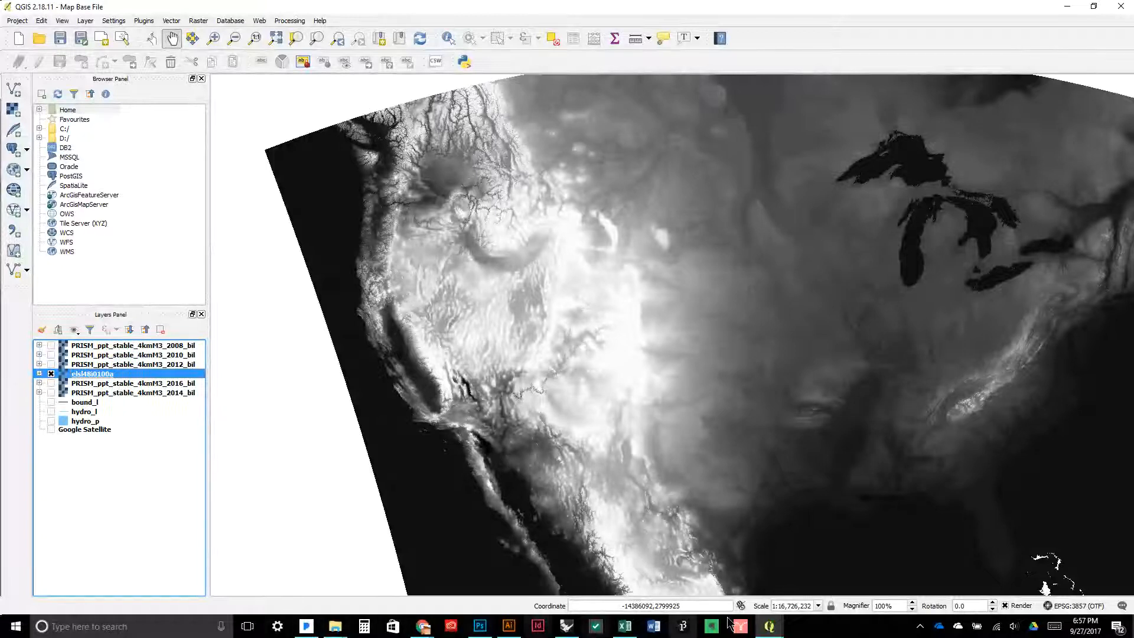
# Switch to the Eco Process 1 composer and refresh its map with the greyscale elevation layer
pyautogui.click(766, 630)
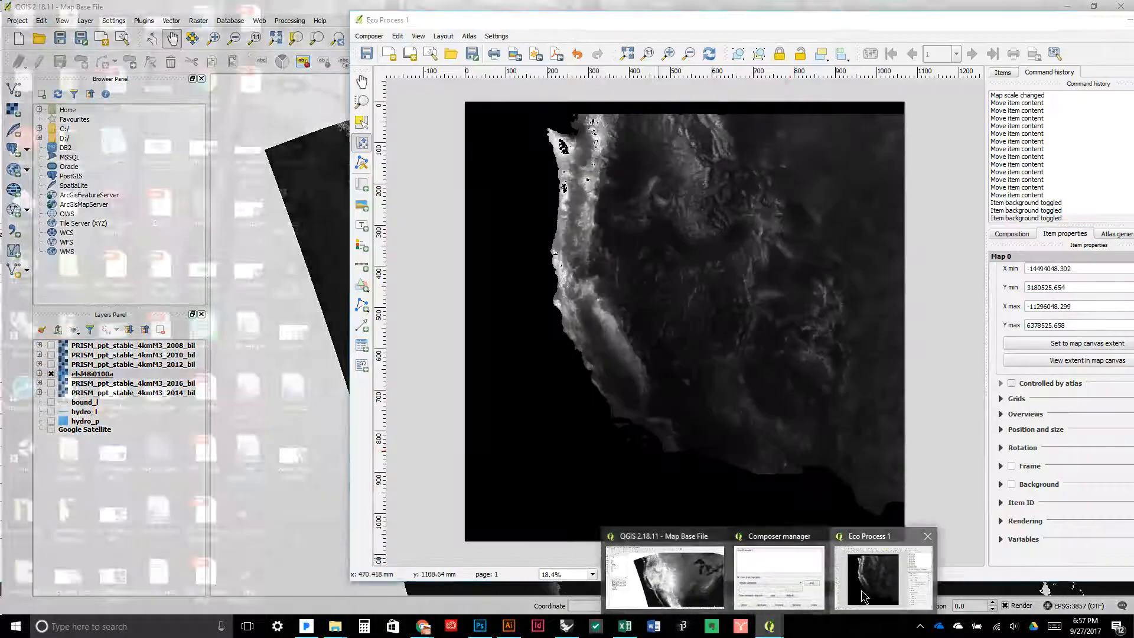
pyautogui.click(886, 570)
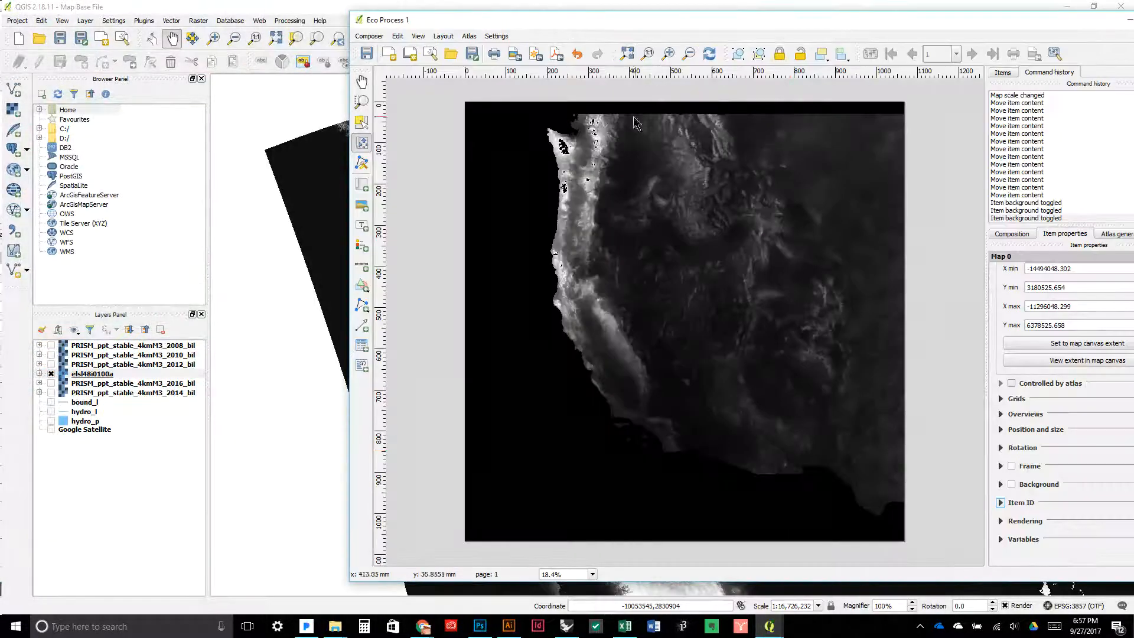
pyautogui.click(706, 56)
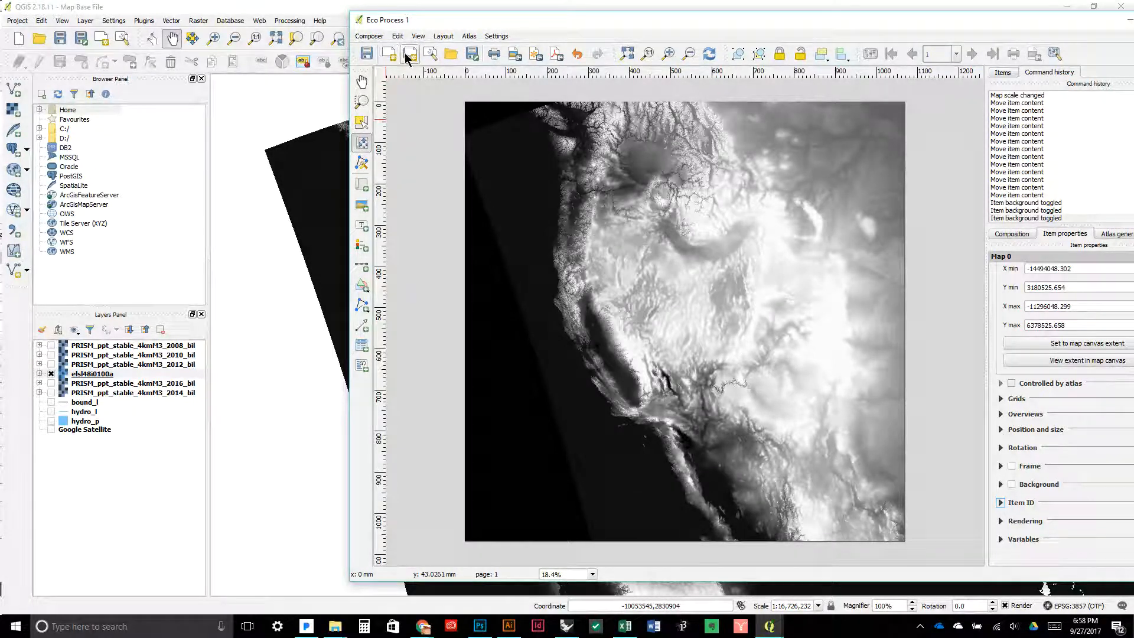
# Export the composition as a JPG named Elevation in the Hydrology folder at a lower resolution, and switch back to Rhinoceros
pyautogui.click(514, 56)
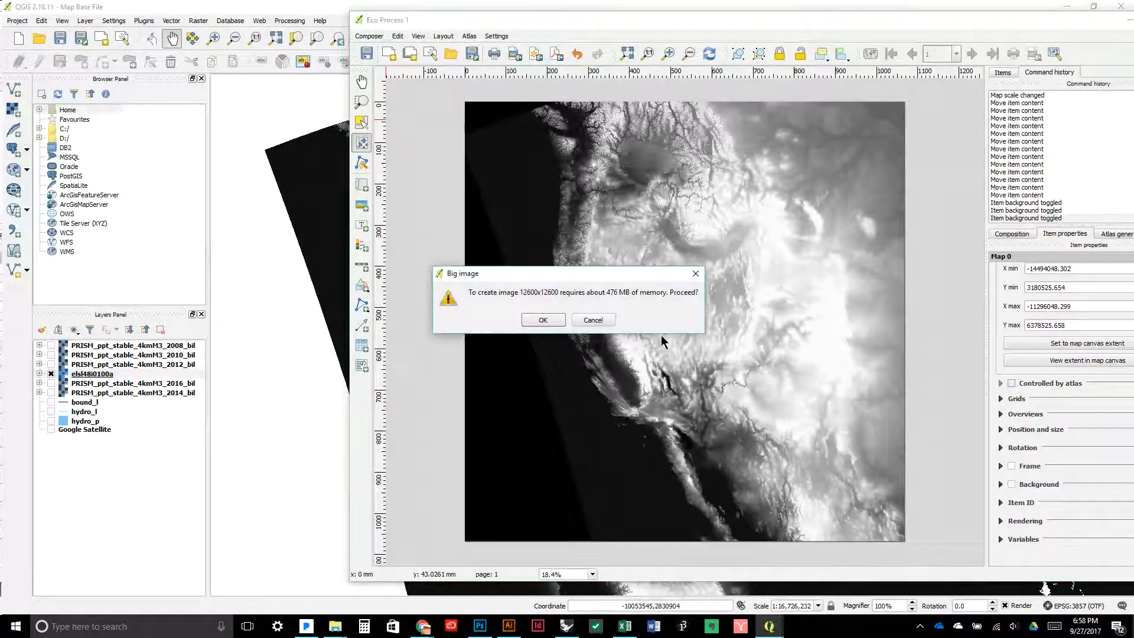
pyautogui.click(539, 320)
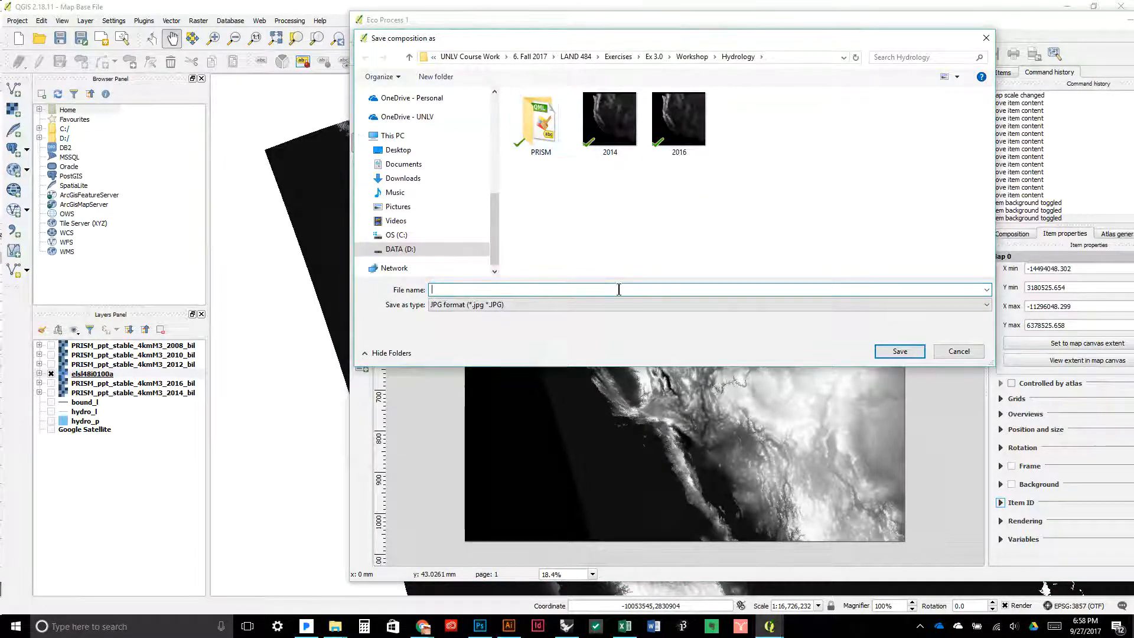
pyautogui.write('Elevation')
pyautogui.press('Return')
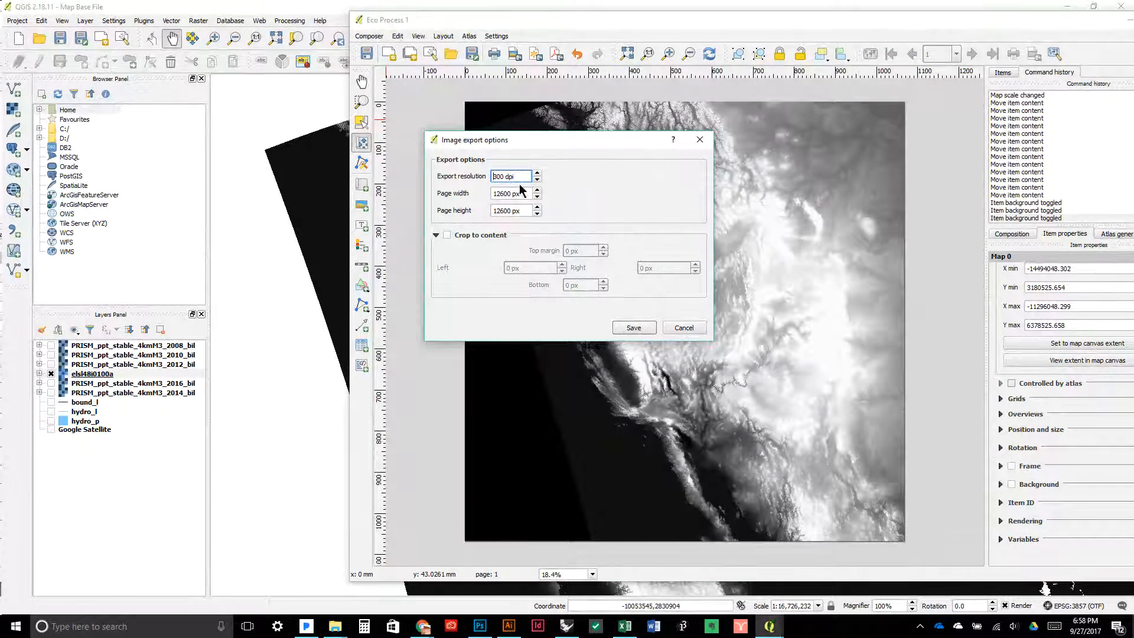
pyautogui.write('2')
pyautogui.click(633, 327)
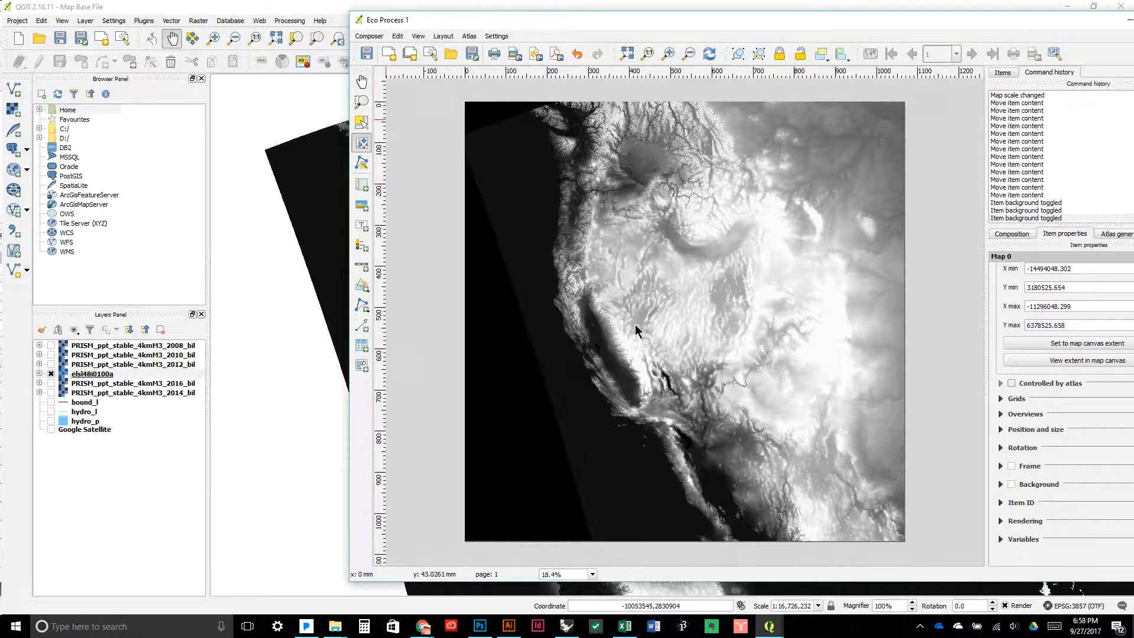
pyautogui.click(566, 629)
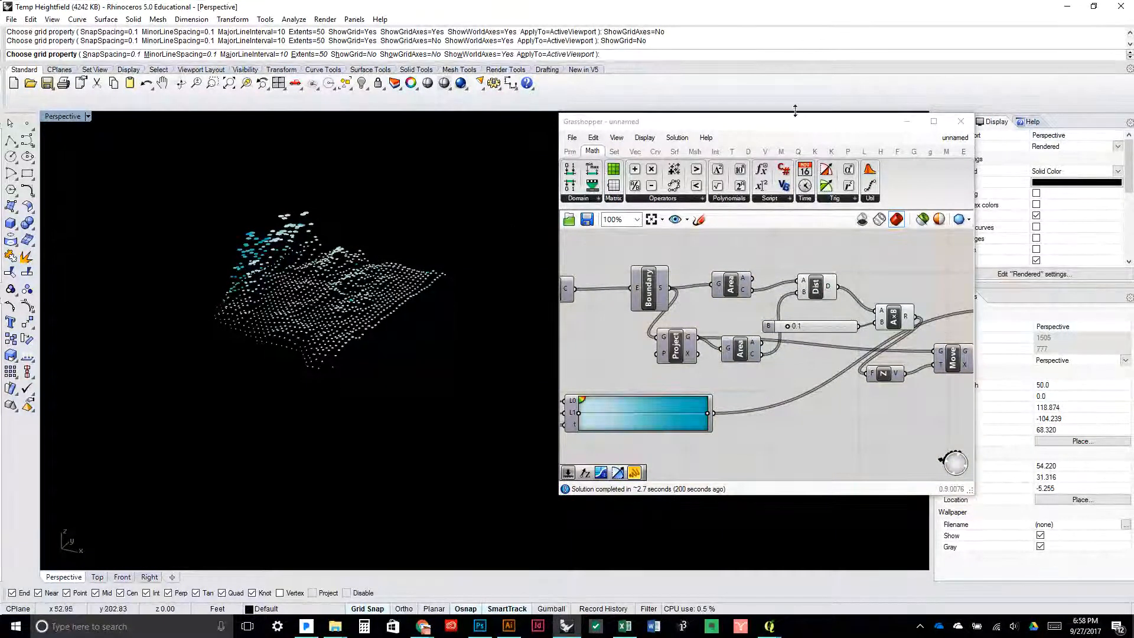
# Minimize the Grasshopper window, finish the grid property settings and set the Perspective viewport's solid background colour to white
pyautogui.click(907, 121)
pyautogui.moveTo(464, 347); pyautogui.dragTo(387, 384)
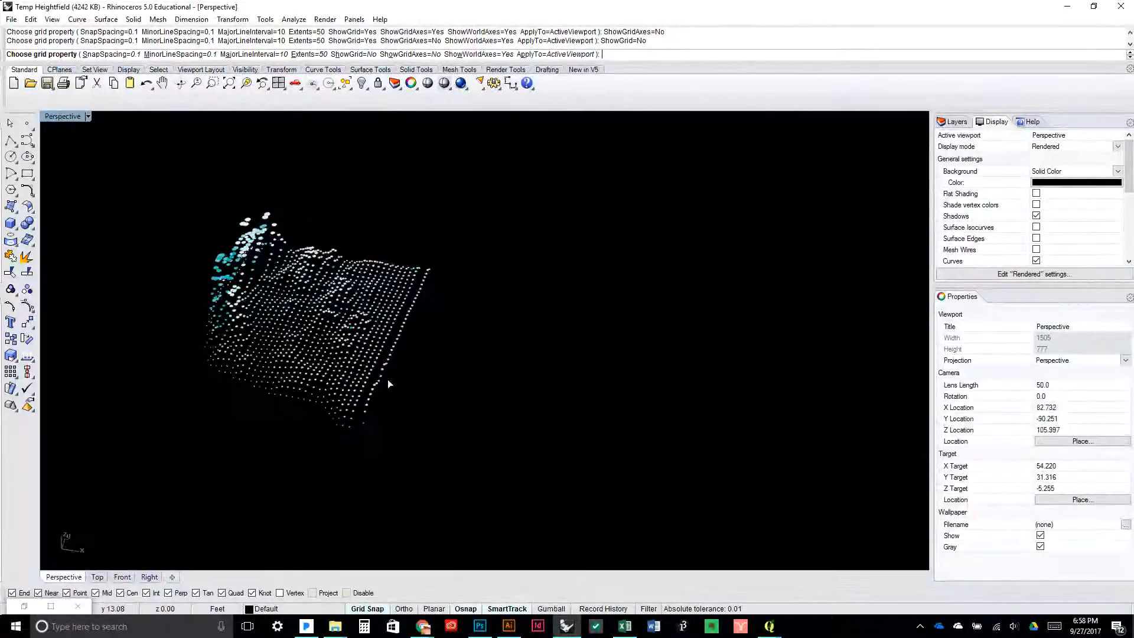
pyautogui.press('Return')
pyautogui.moveTo(555, 496); pyautogui.dragTo(164, 240)
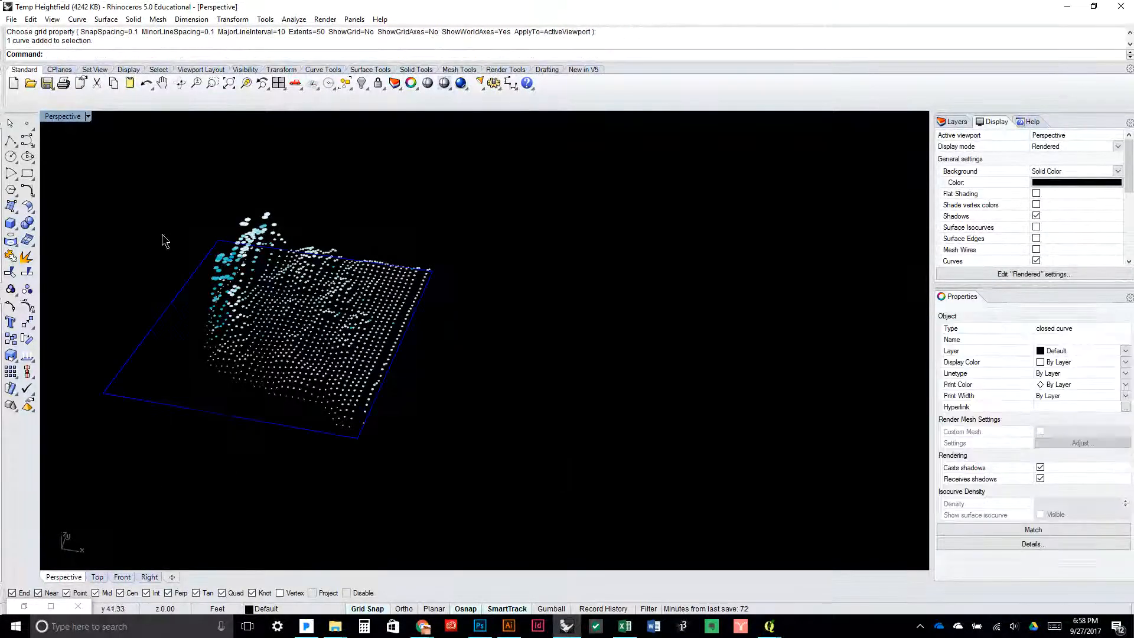
pyautogui.press('Delete')
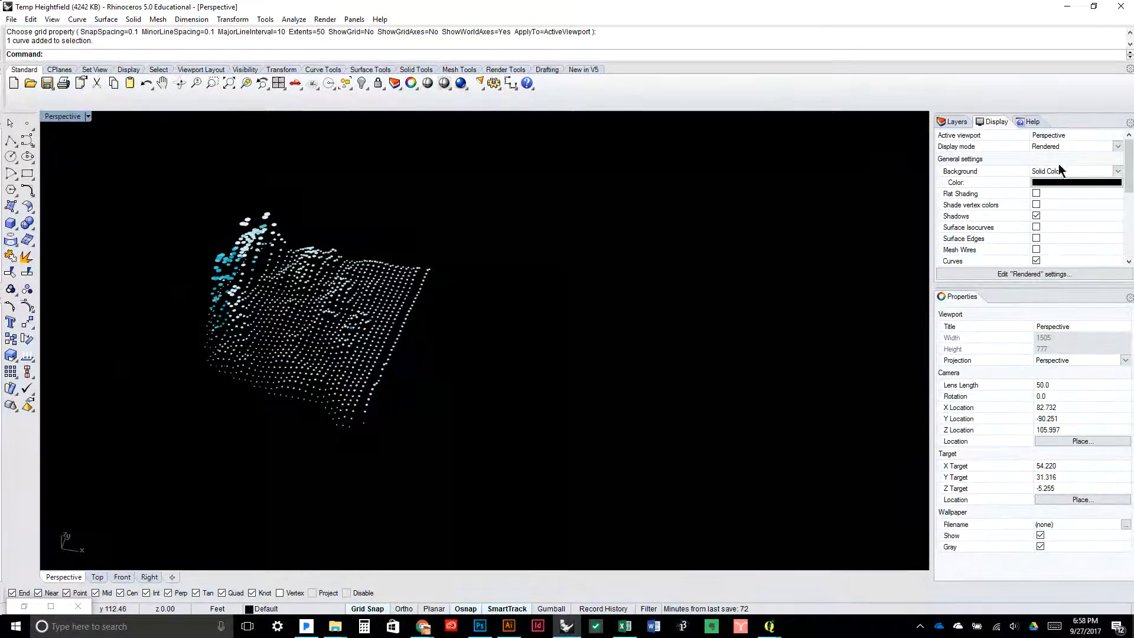
pyautogui.click(1054, 183)
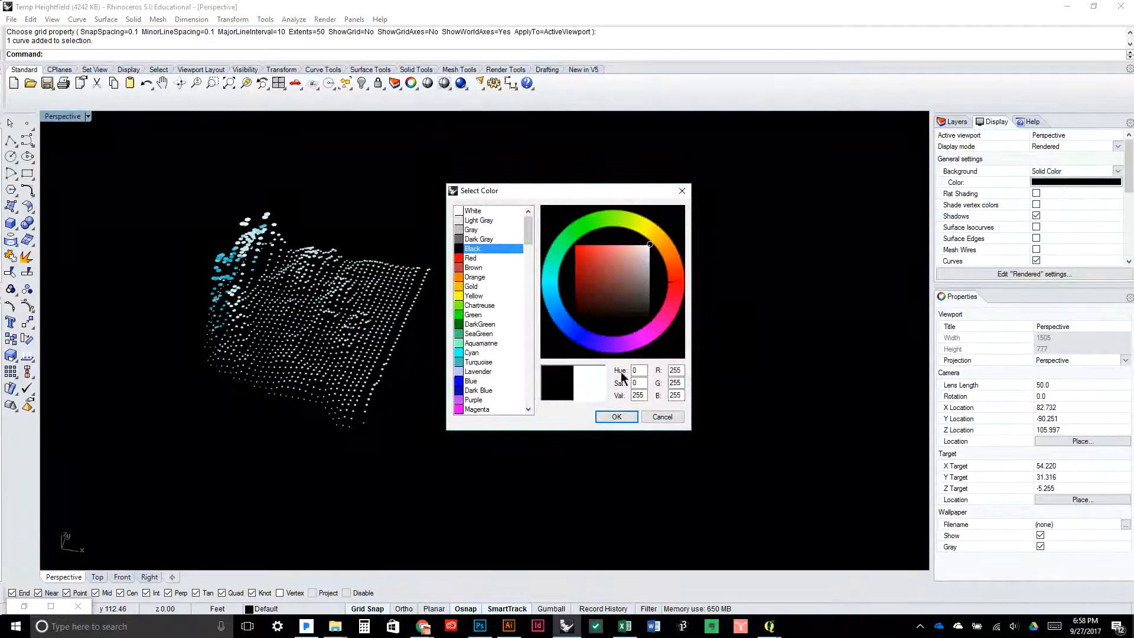
pyautogui.click(616, 416)
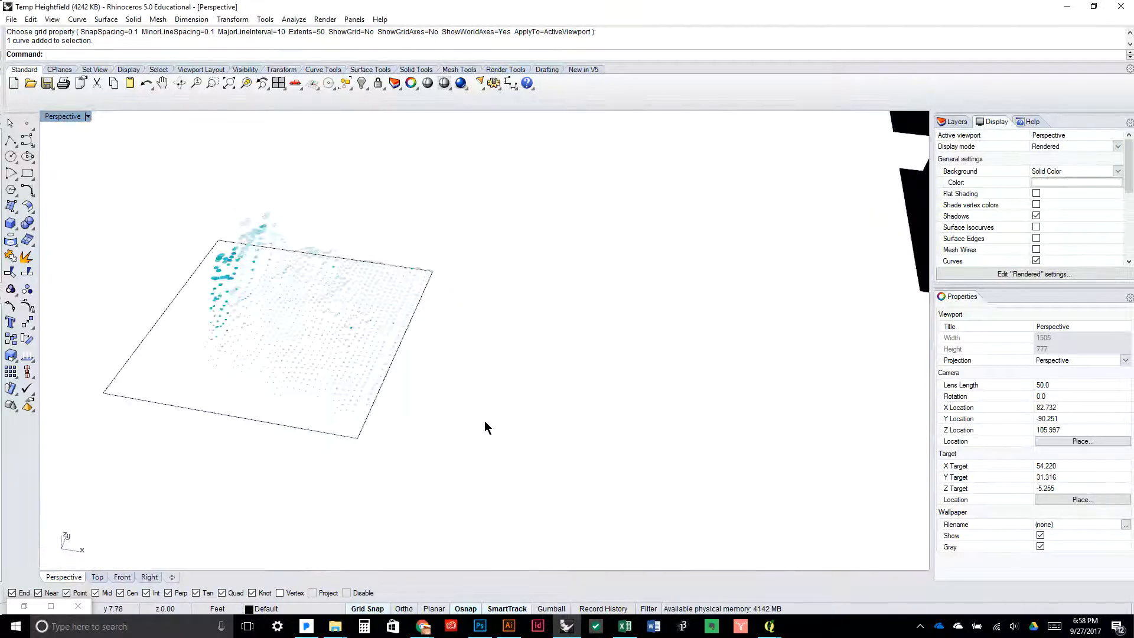
# Start the Heightfield command, check the map export in the Eco Process 1 composer, and load the Elevation image from the Hydrology folder
pyautogui.write('Heightfield')
pyautogui.press('Return')
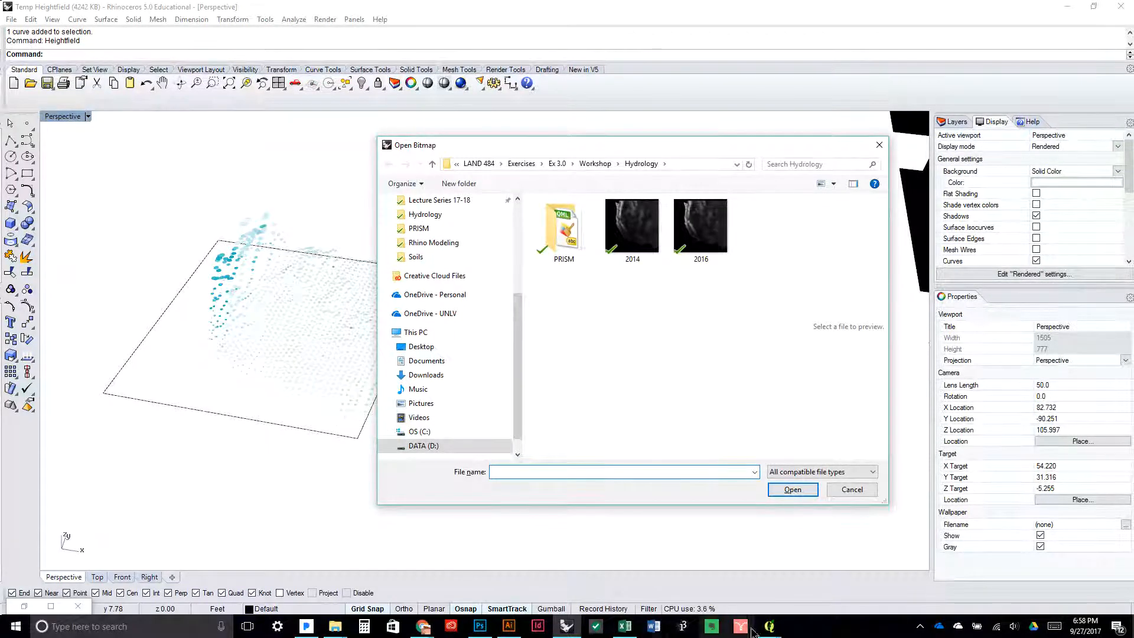
pyautogui.moveTo(769, 625)
pyautogui.click(859, 593)
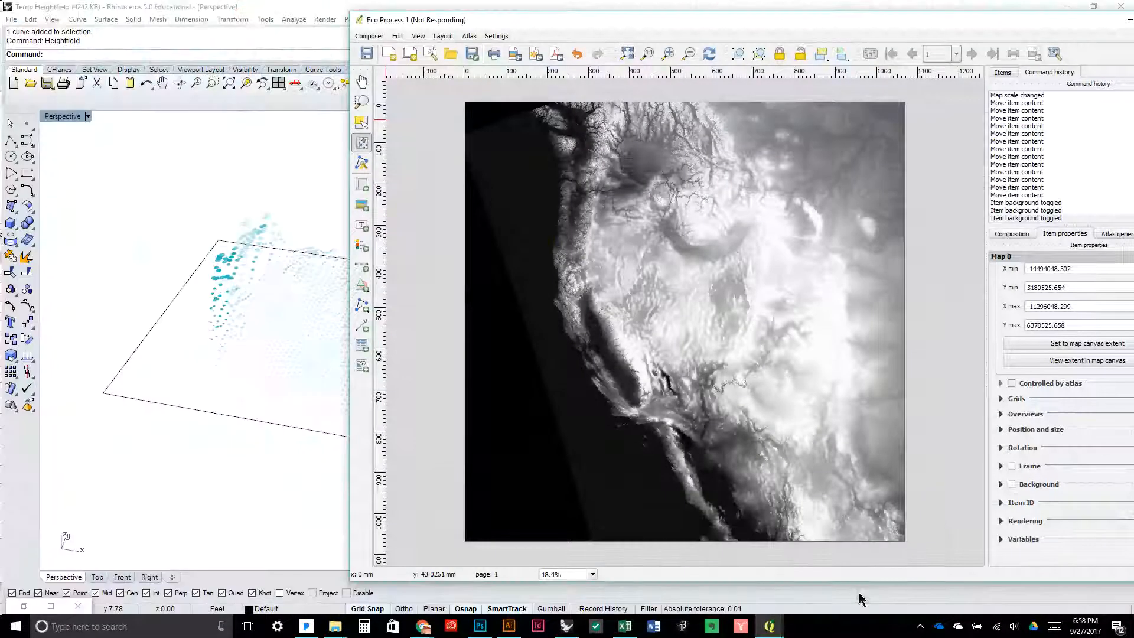
pyautogui.hotkey('alt', 'Tab')
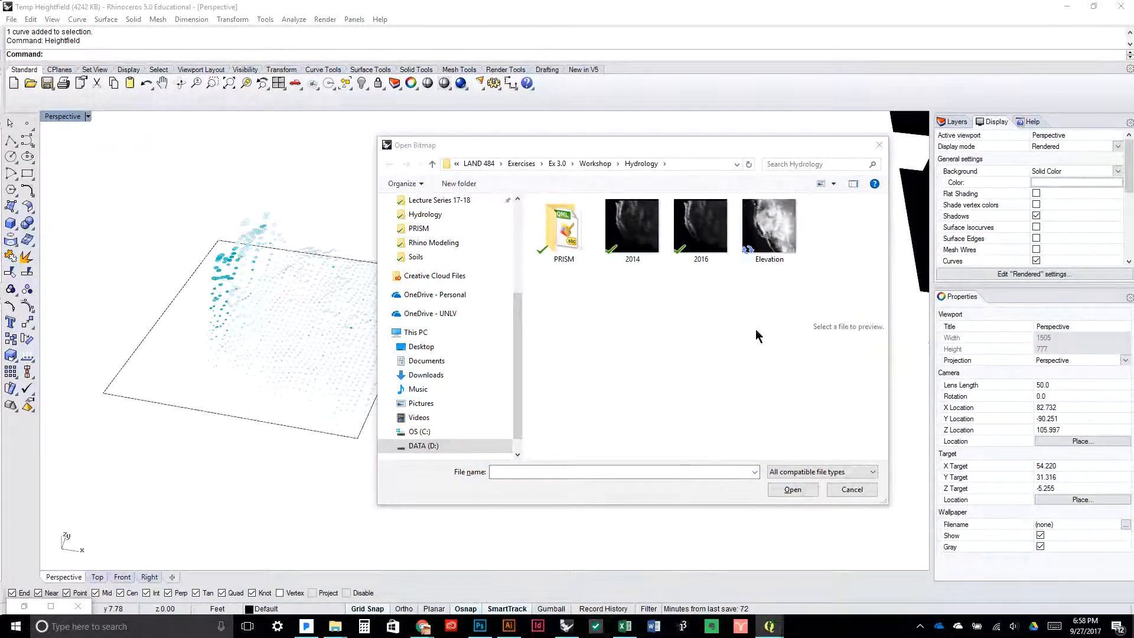
pyautogui.click(768, 228)
pyautogui.click(790, 488)
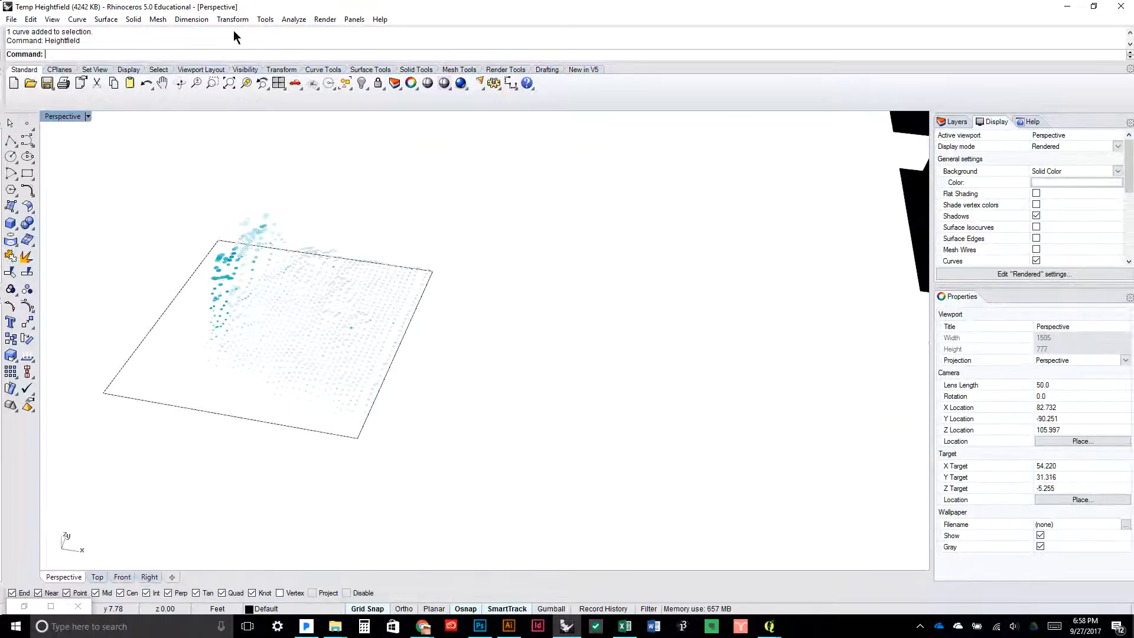
# Lay the elevation heightfield out over the existing square boundary and create it with a height of 25 feet
pyautogui.click(103, 393)
pyautogui.click(366, 453)
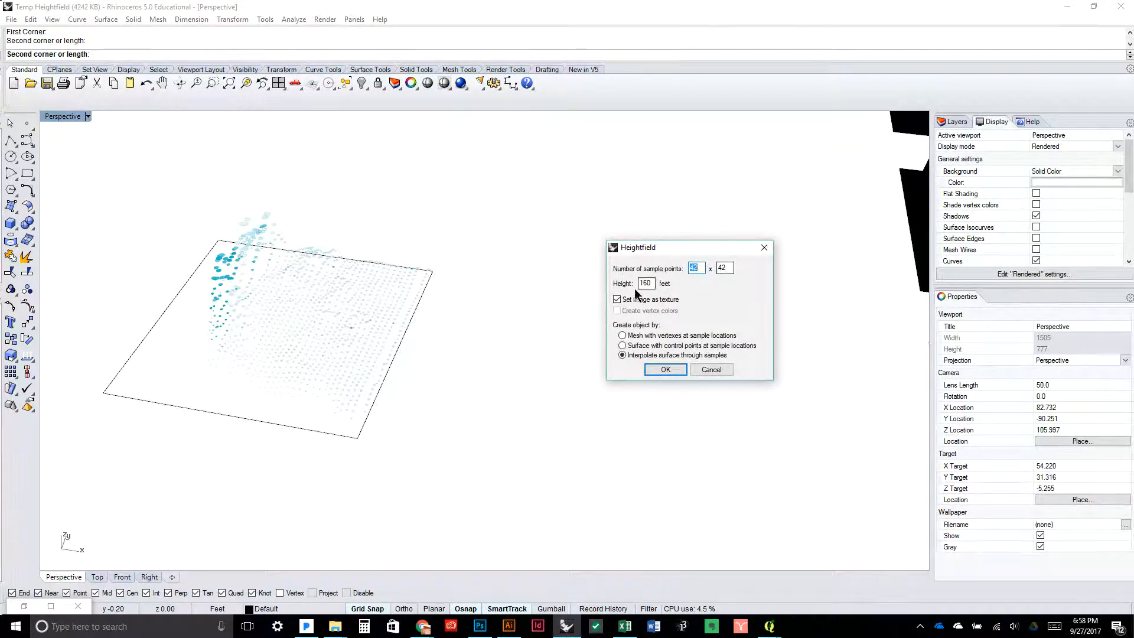
pyautogui.click(642, 284)
pyautogui.write('25')
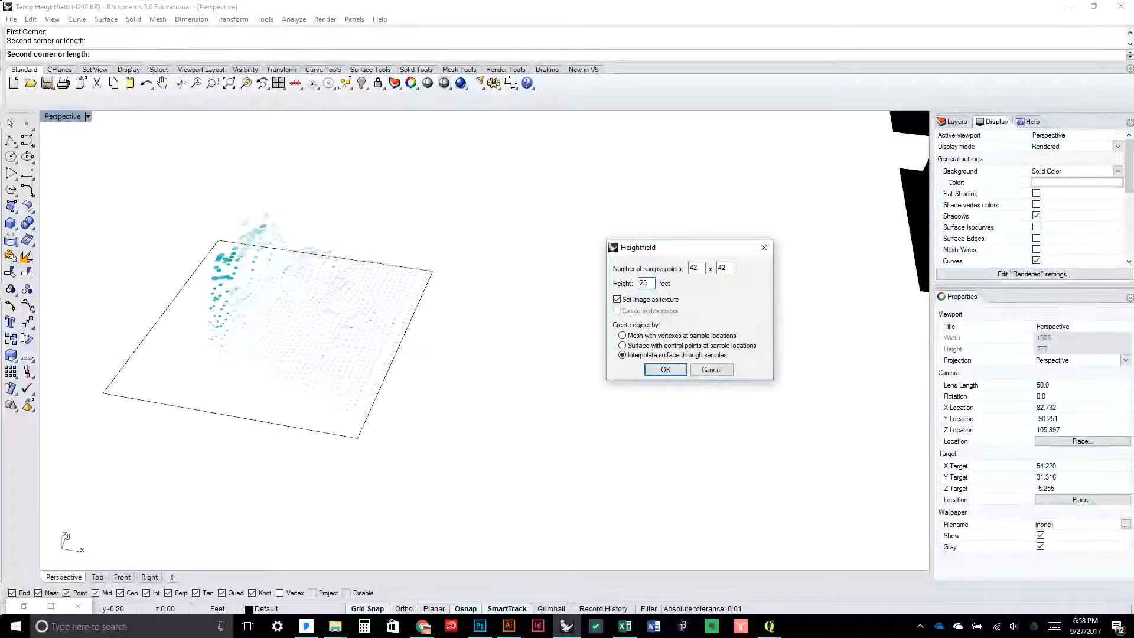
pyautogui.click(668, 370)
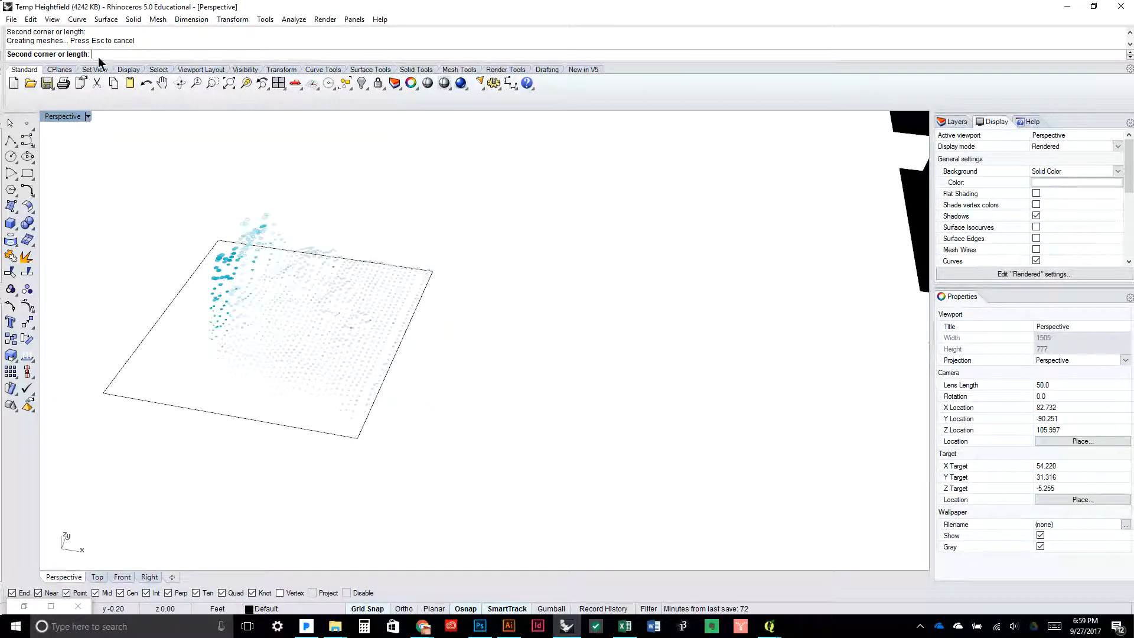
# Turn on the Gumball and scale the elevation surface down vertically so the terrain relief is much flatter
pyautogui.moveTo(262, 252); pyautogui.dragTo(399, 303)
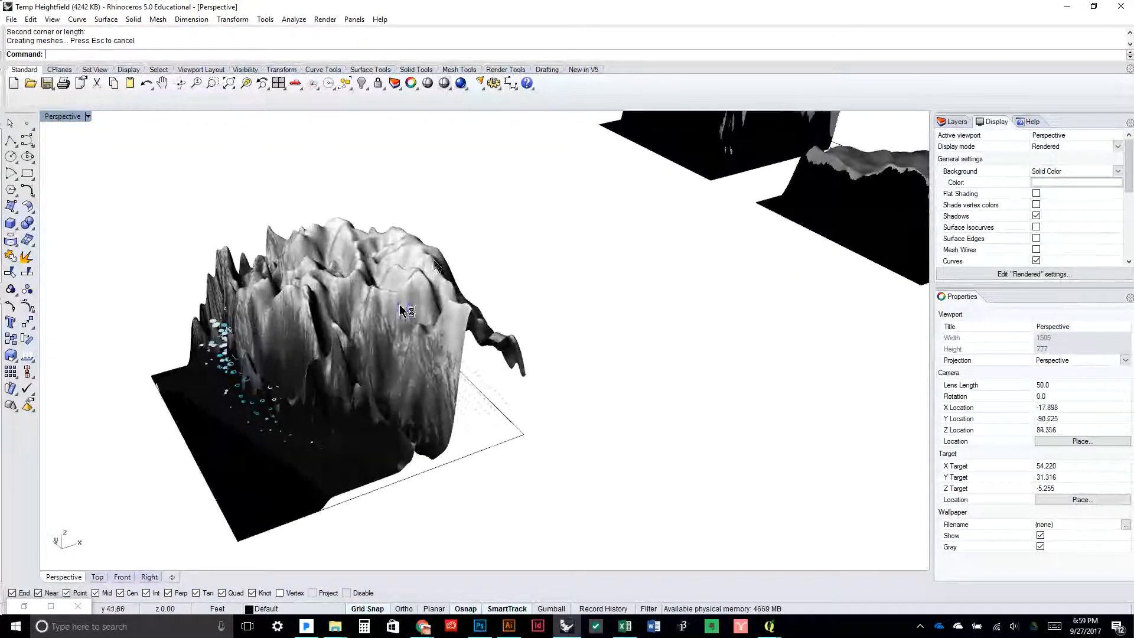
pyautogui.click(399, 303)
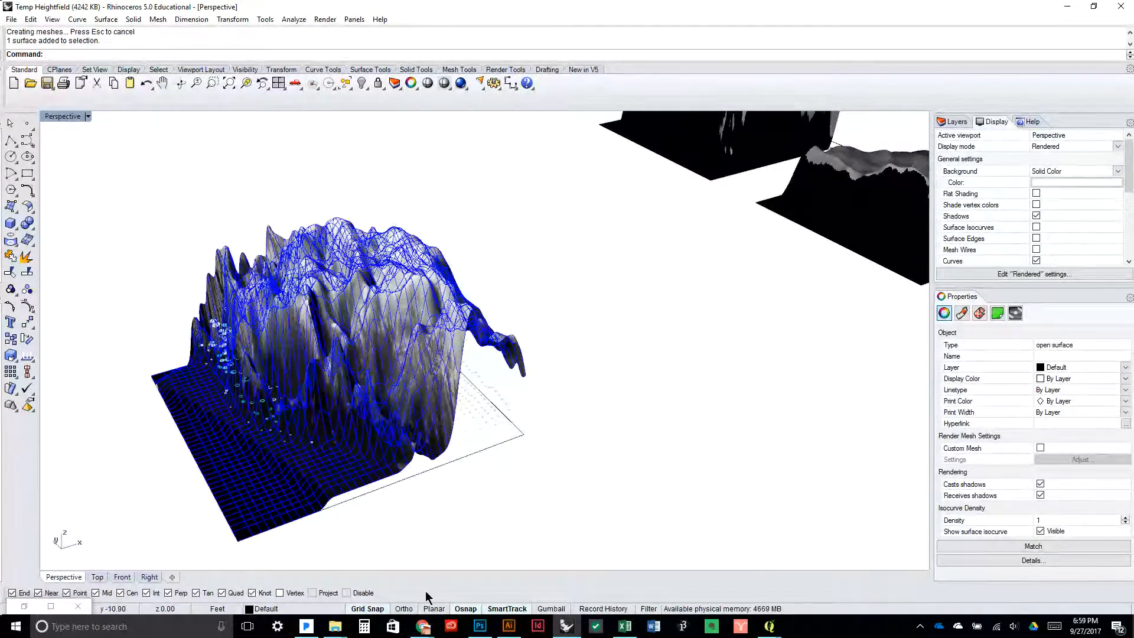
pyautogui.click(551, 608)
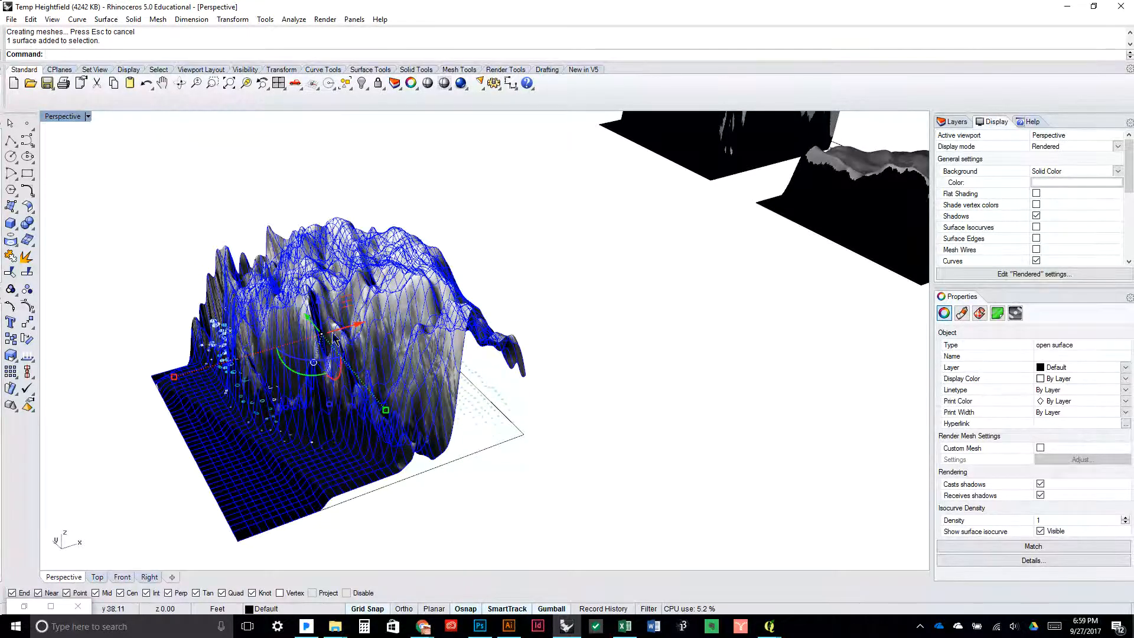
pyautogui.moveTo(333, 410); pyautogui.dragTo(328, 344)
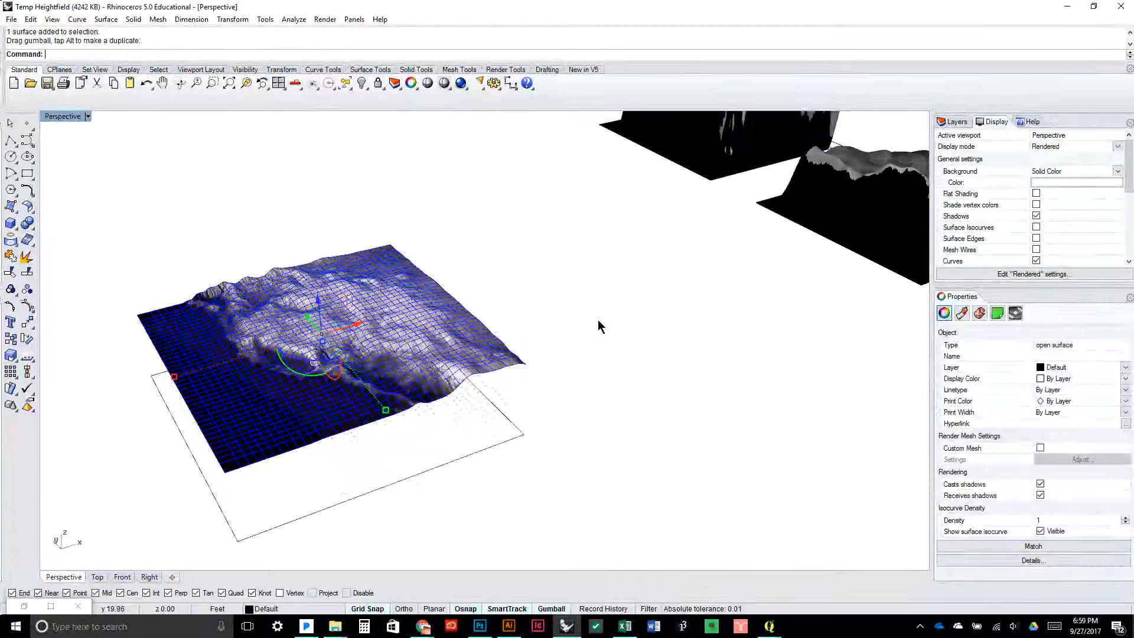
pyautogui.click(495, 323)
# Move the flattened elevation surface from its near corner down onto the matching corner of the square boundary
pyautogui.moveTo(494, 319); pyautogui.dragTo(451, 300)
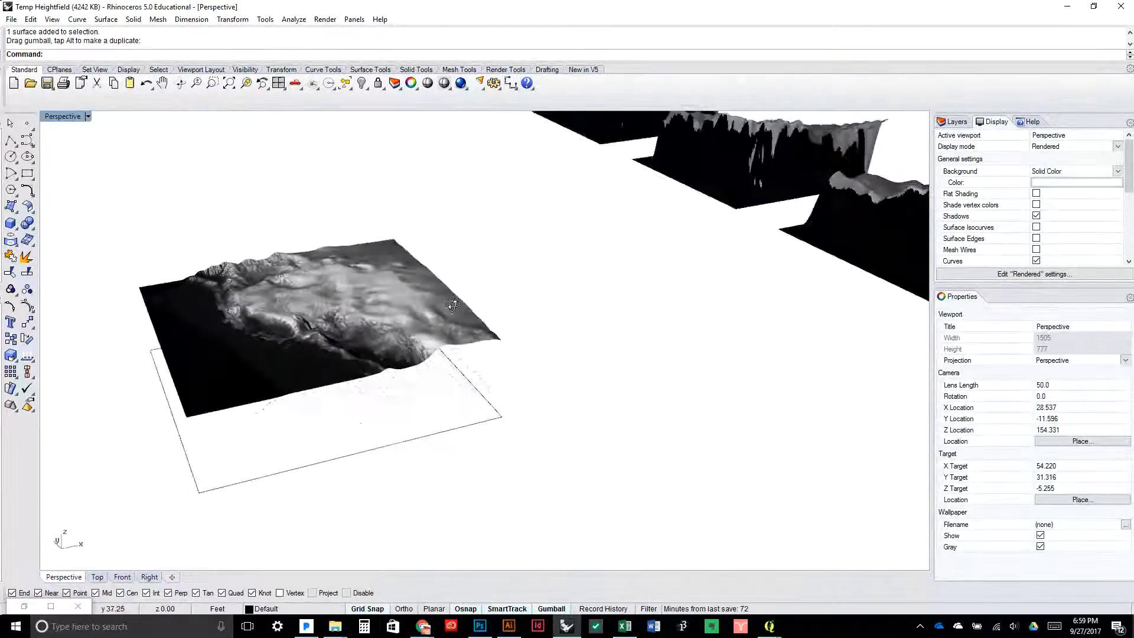
pyautogui.scroll(4, 229, 382)
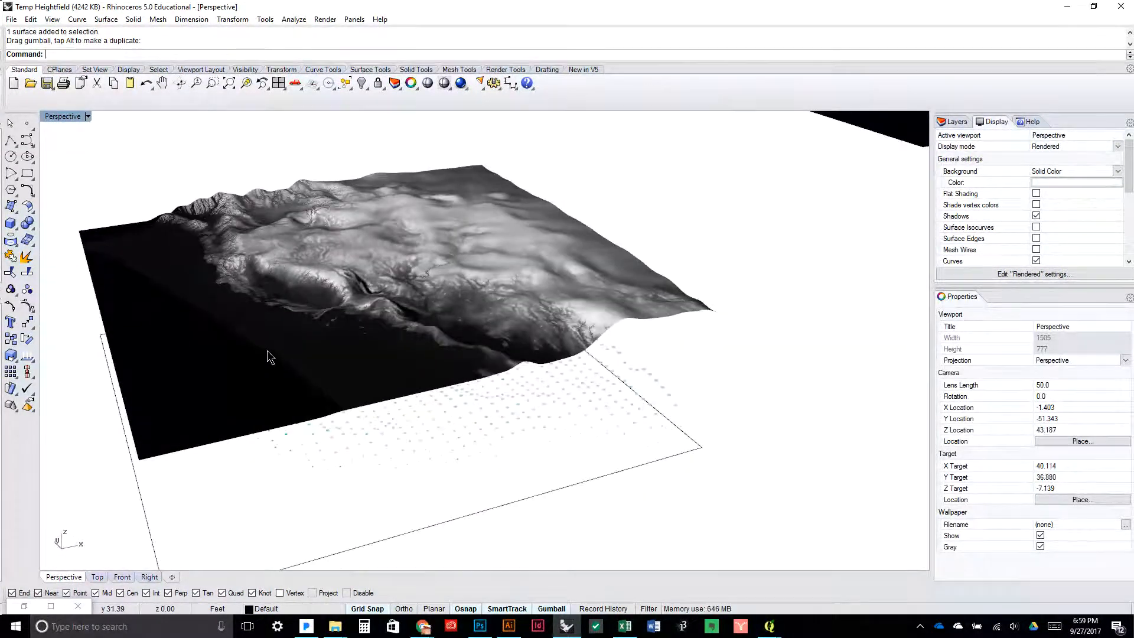
pyautogui.moveTo(269, 355); pyautogui.dragTo(341, 340)
pyautogui.click(341, 336)
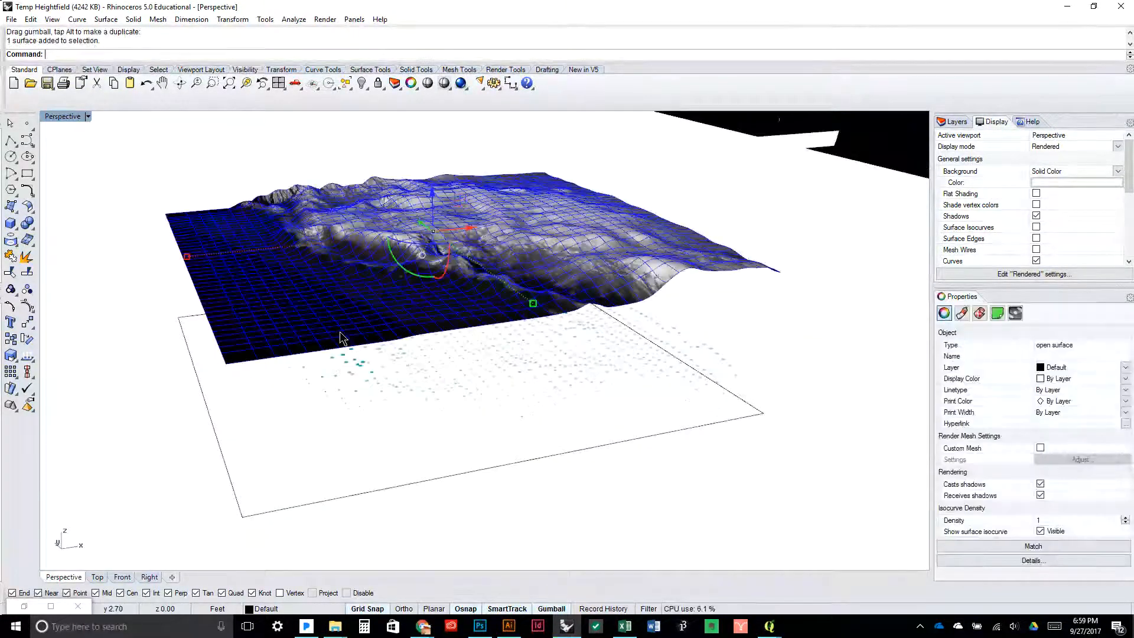
pyautogui.write('m')
pyautogui.press('Return')
pyautogui.click(228, 365)
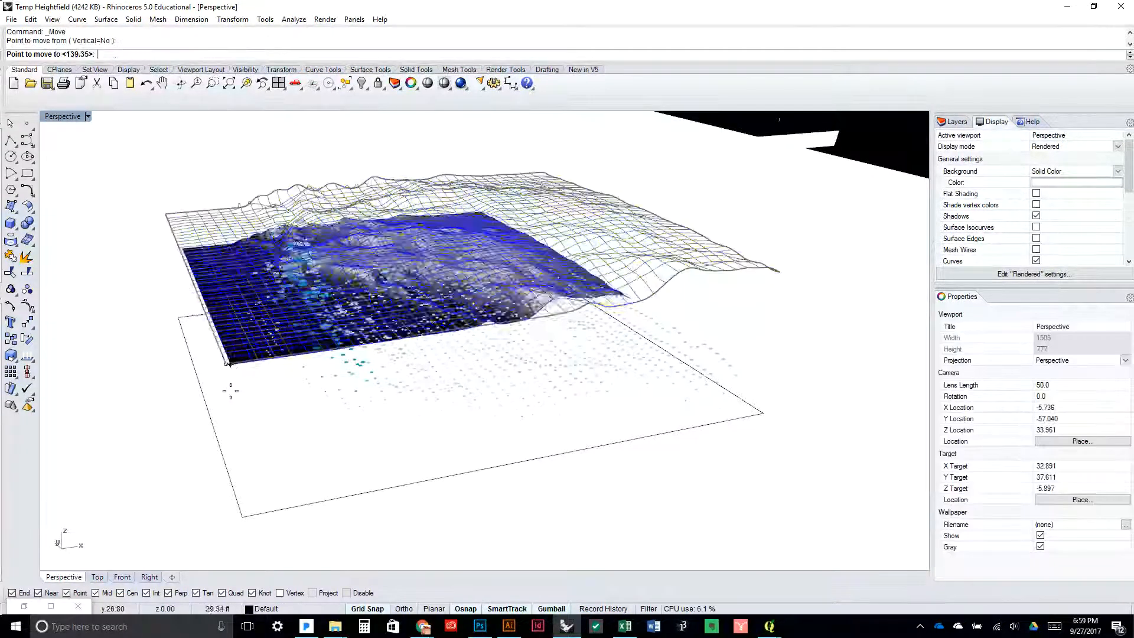
pyautogui.click(235, 506)
pyautogui.click(721, 316)
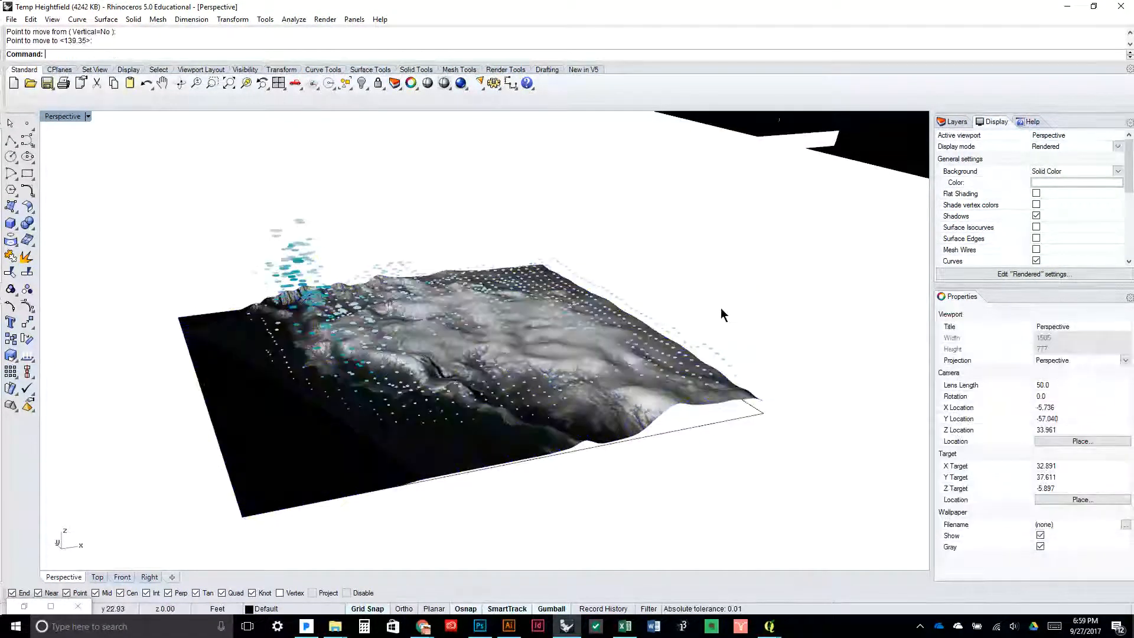
# Set the Perspective viewport's background colour to black and inspect the precipitation circles over the terrain
pyautogui.moveTo(679, 347); pyautogui.dragTo(737, 314)
pyautogui.scroll(5, 597, 354)
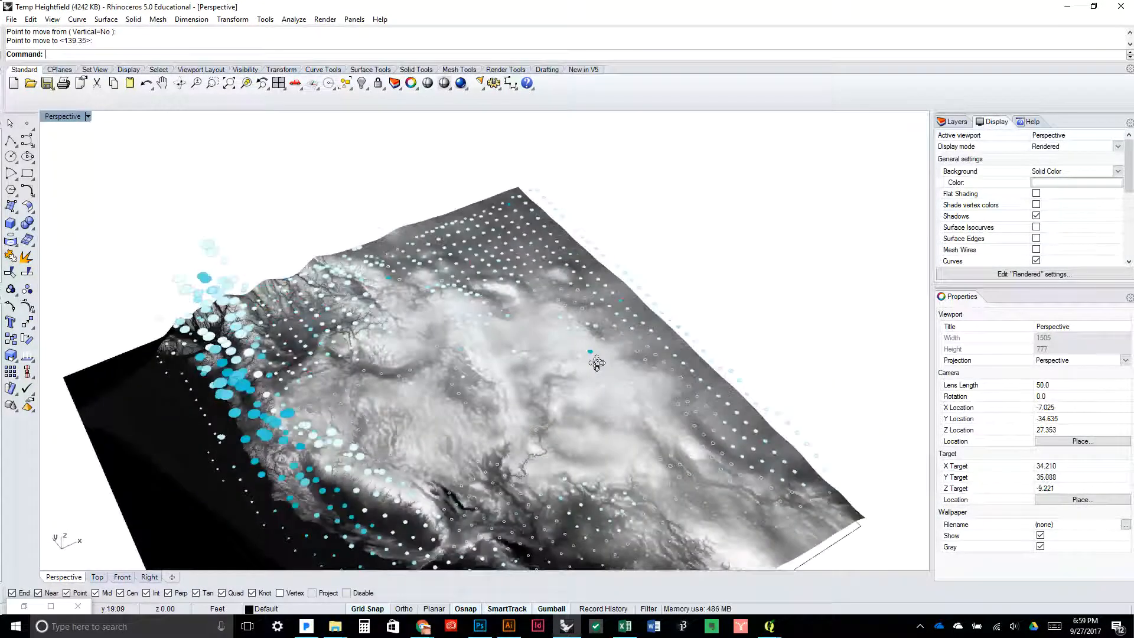
pyautogui.moveTo(597, 362); pyautogui.dragTo(491, 303)
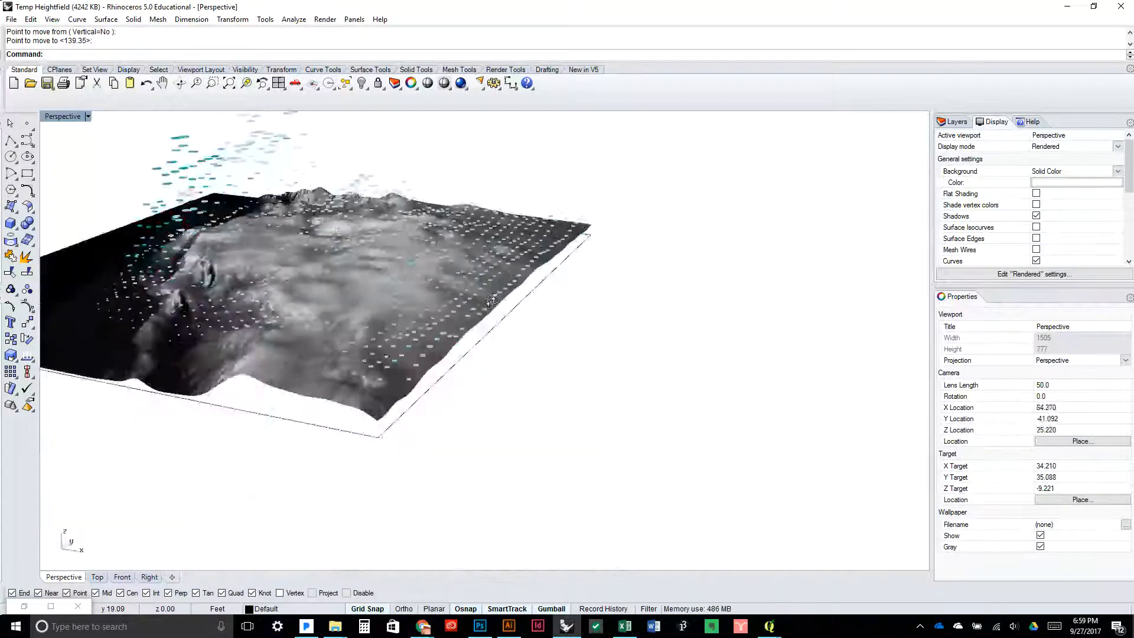
pyautogui.moveTo(429, 277); pyautogui.dragTo(534, 280)
pyautogui.moveTo(466, 276); pyautogui.dragTo(525, 279)
pyautogui.click(1076, 183)
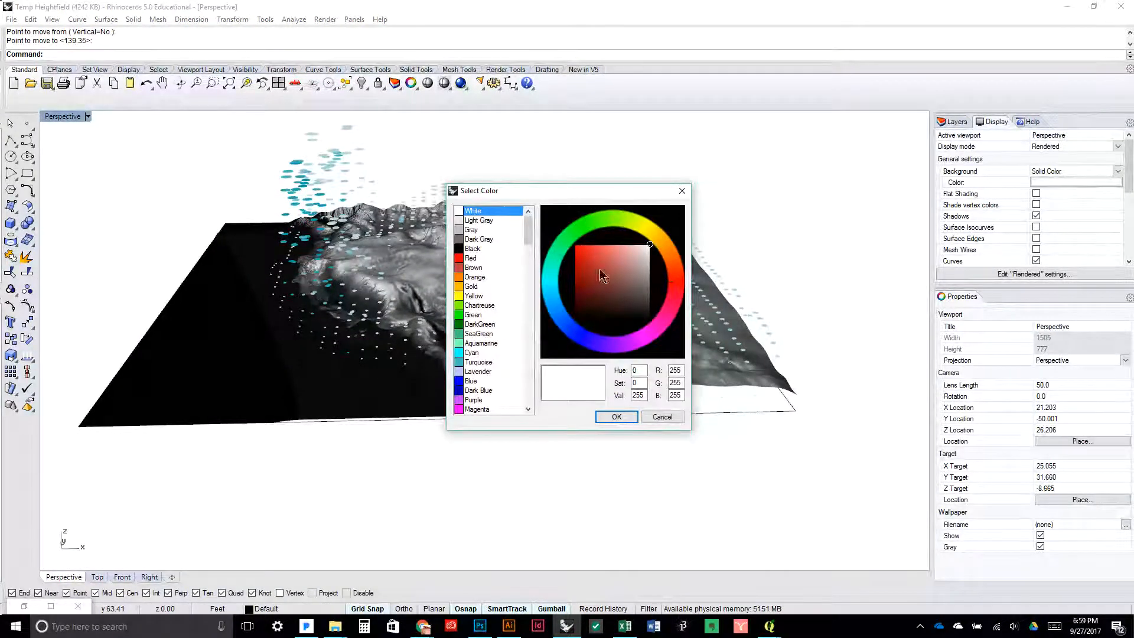
pyautogui.moveTo(602, 275); pyautogui.dragTo(558, 357)
pyautogui.click(616, 417)
pyautogui.moveTo(486, 399); pyautogui.dragTo(557, 392)
pyautogui.scroll(2, 631, 245)
pyautogui.moveTo(631, 244); pyautogui.dragTo(580, 238)
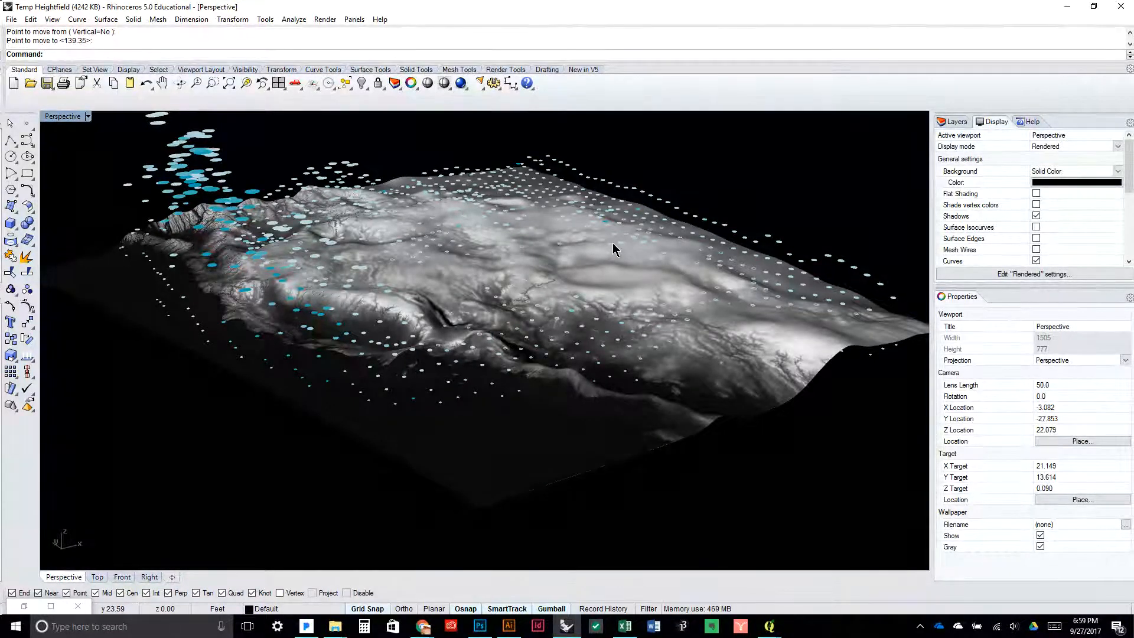
# Switch to Photoshop and open the Elevation JPG from the Workshop's Hydrology folder
pyautogui.click(479, 626)
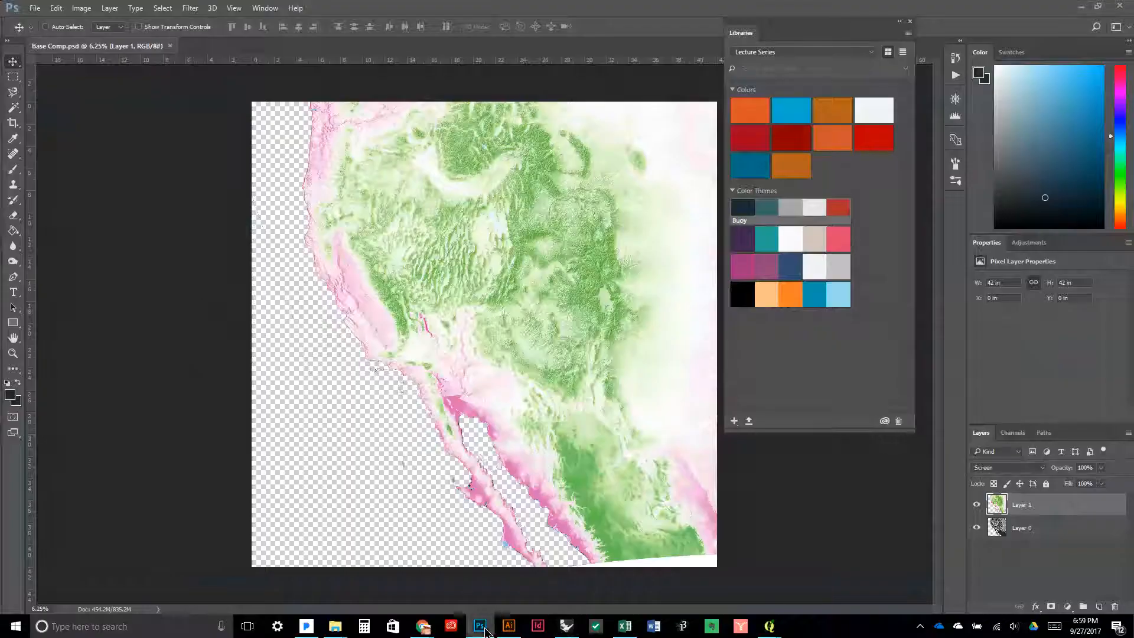
pyautogui.click(35, 8)
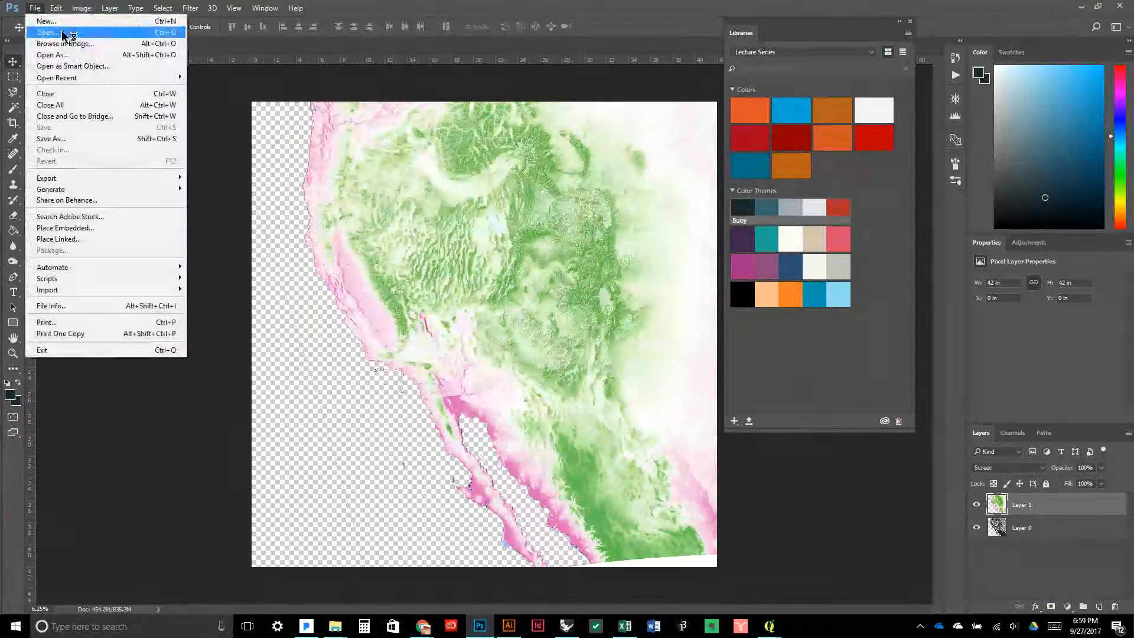
pyautogui.click(64, 33)
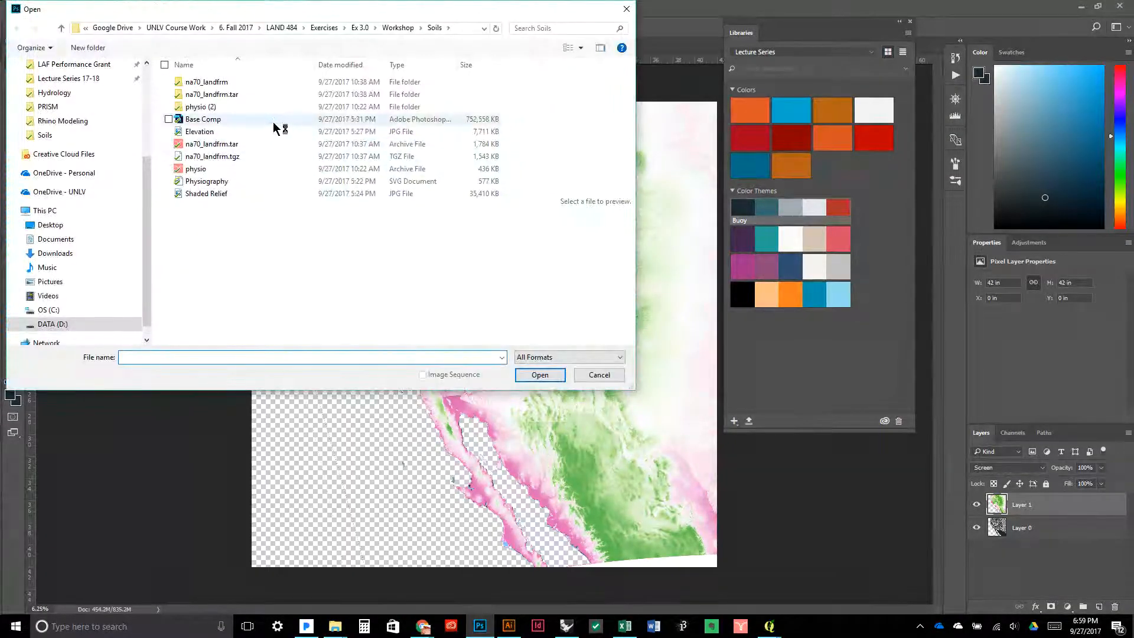
pyautogui.click(393, 27)
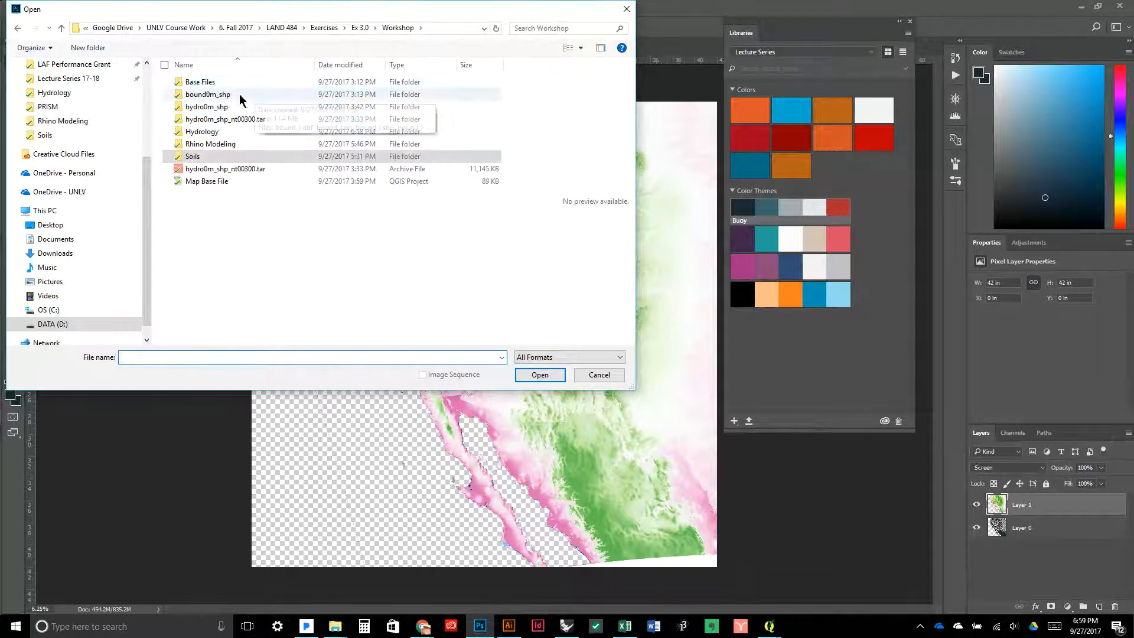
pyautogui.doubleClick(223, 134)
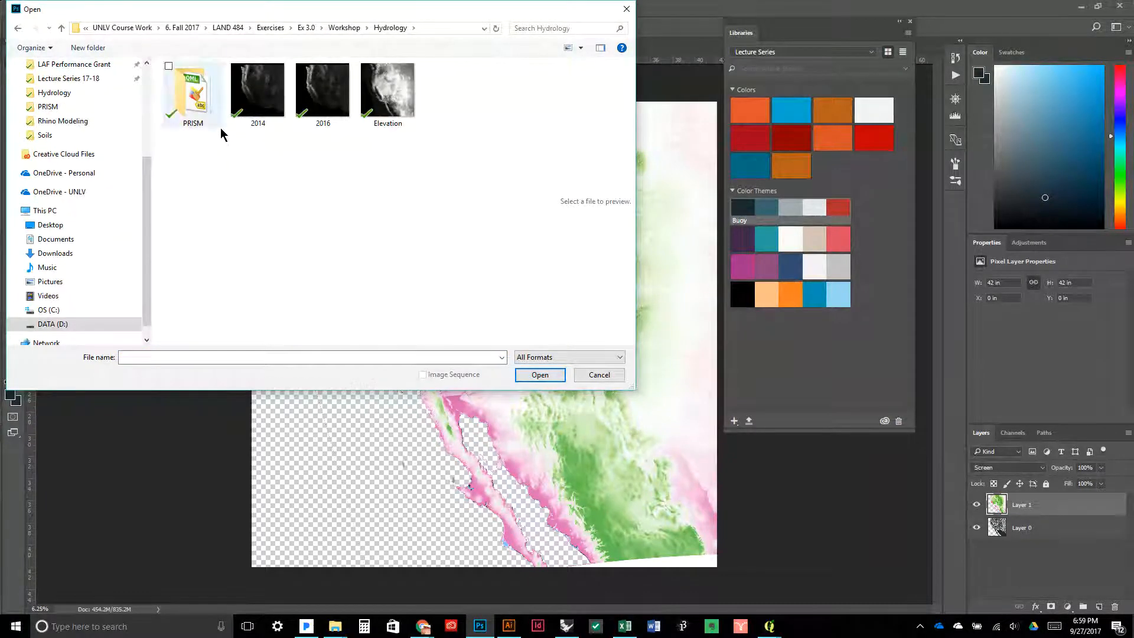
pyautogui.click(399, 103)
pyautogui.click(540, 375)
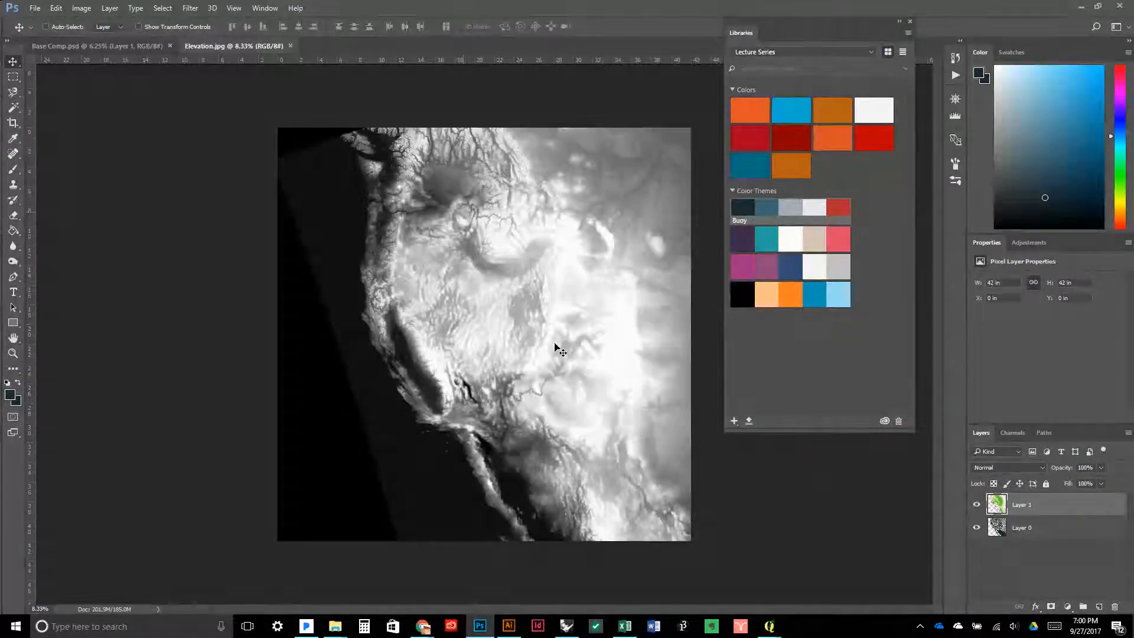
# Paint the outer edges of the elevation image black on a new layer, using a soft 1700 px brush at 100% opacity
pyautogui.moveTo(785, 29); pyautogui.dragTo(880, 39)
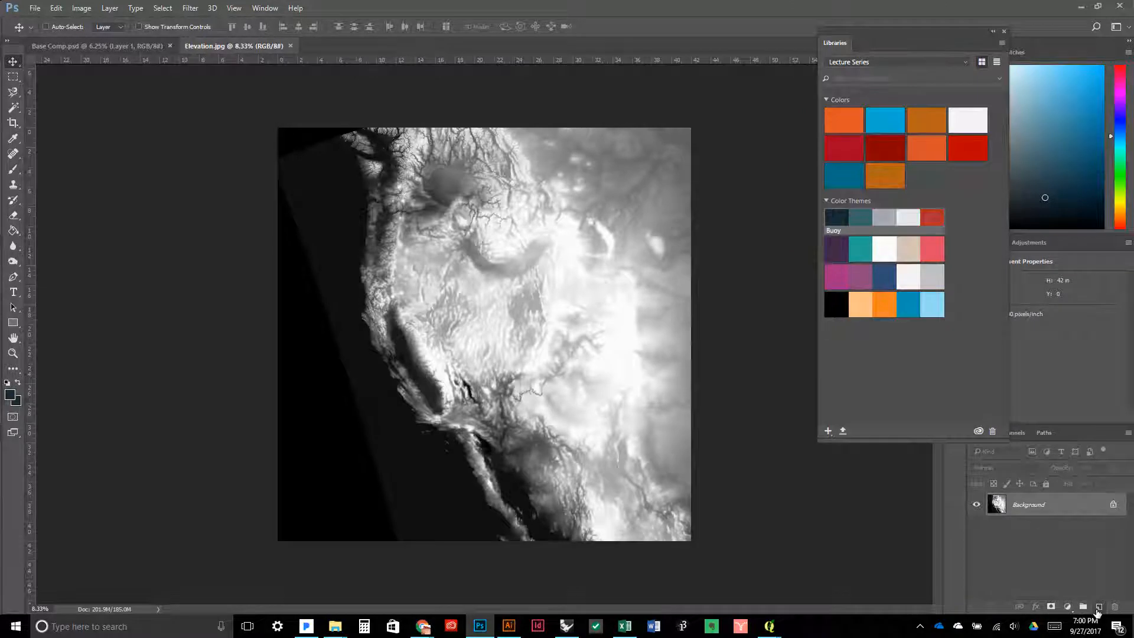
pyautogui.click(1098, 607)
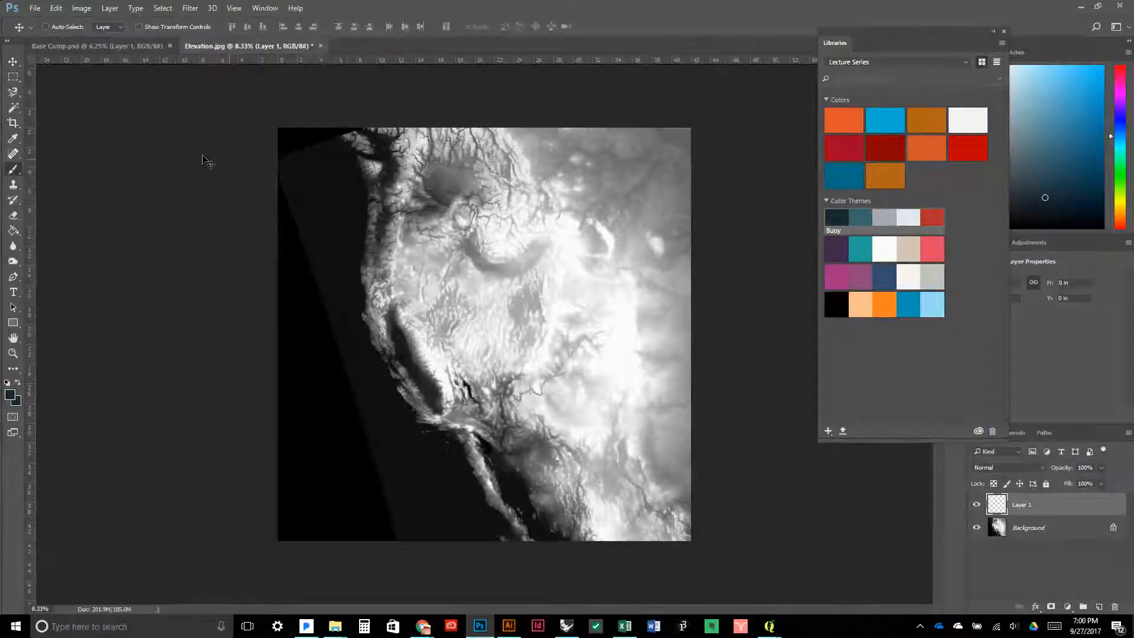
pyautogui.press('b')
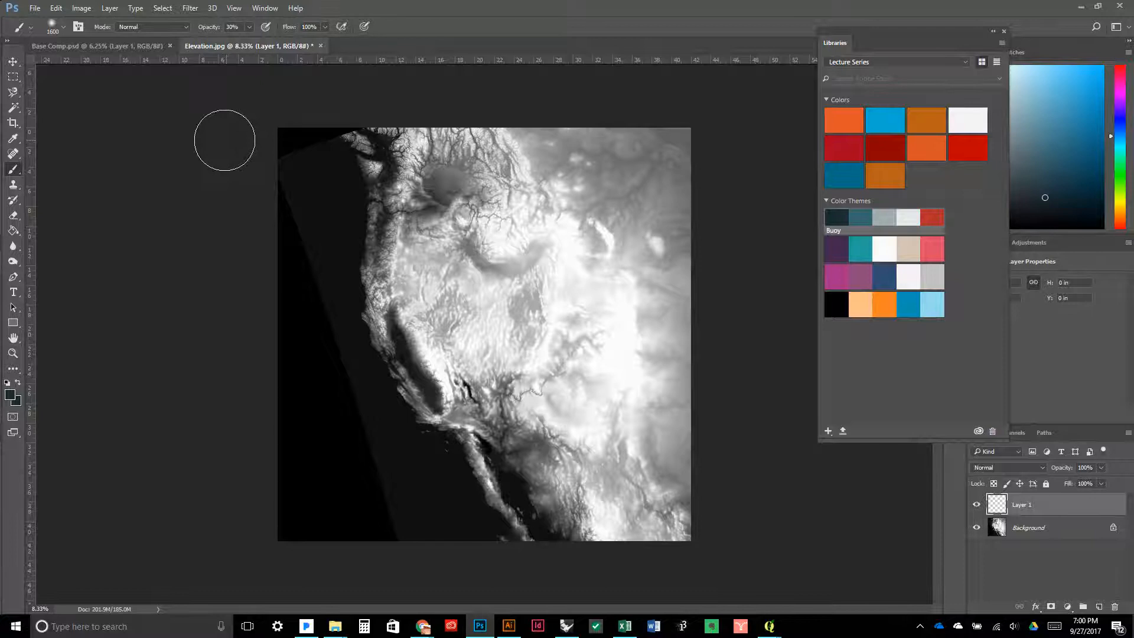
pyautogui.press('d')
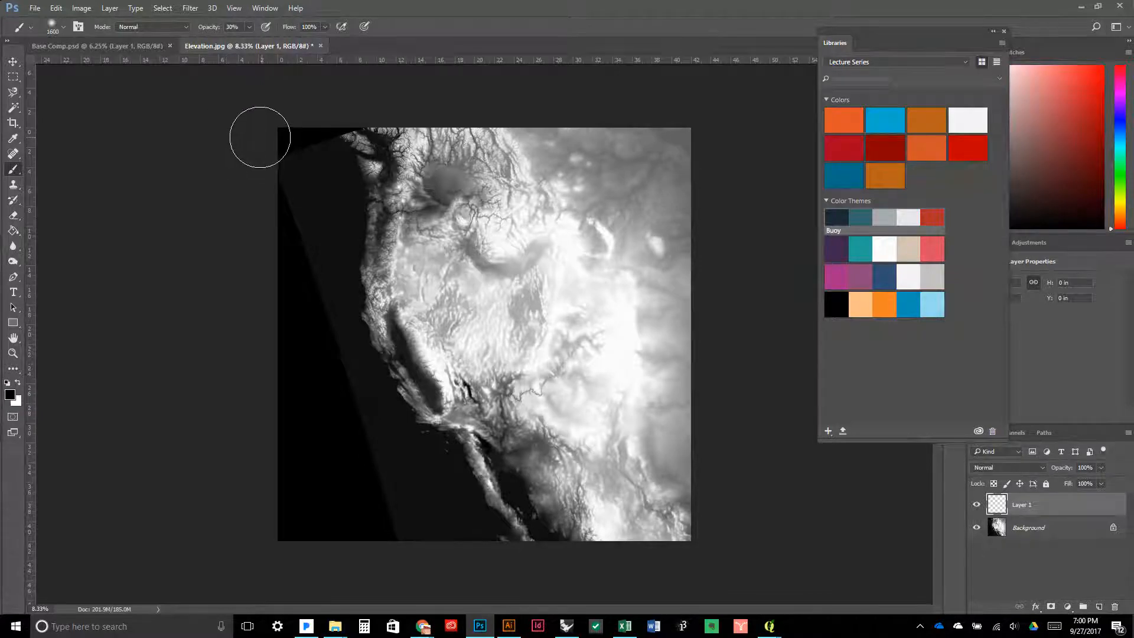
pyautogui.press(']')
pyautogui.moveTo(258, 126)
pyautogui.mouseDown()
pyautogui.moveTo(603, 119)
pyautogui.moveTo(687, 145)
pyautogui.moveTo(706, 202)
pyautogui.moveTo(712, 506)
pyautogui.moveTo(594, 557)
pyautogui.moveTo(480, 557)
pyautogui.moveTo(656, 551)
pyautogui.moveTo(704, 476)
pyautogui.moveTo(680, 220)
pyautogui.moveTo(614, 140)
pyautogui.moveTo(512, 118)
pyautogui.moveTo(347, 121)
pyautogui.moveTo(237, 173)
pyautogui.mouseUp()
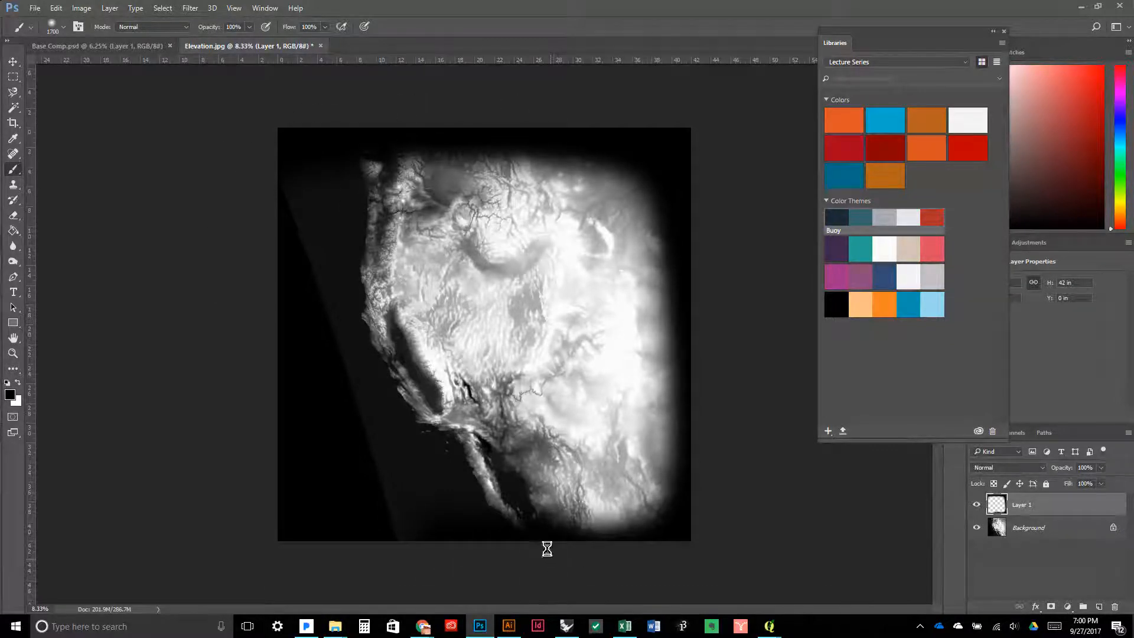
# Save the retouched image as a JPEG at quality 12, replacing the existing Elevation file in the Hydrology folder
pyautogui.hotkey('ctrl', 's')
pyautogui.click(296, 330)
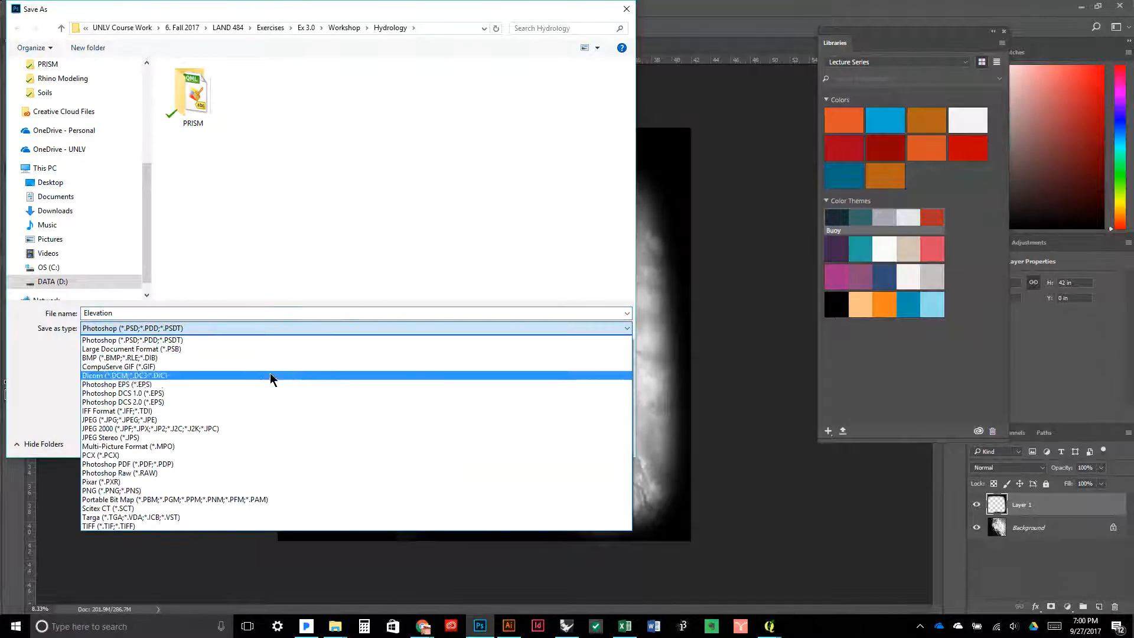
pyautogui.click(260, 412)
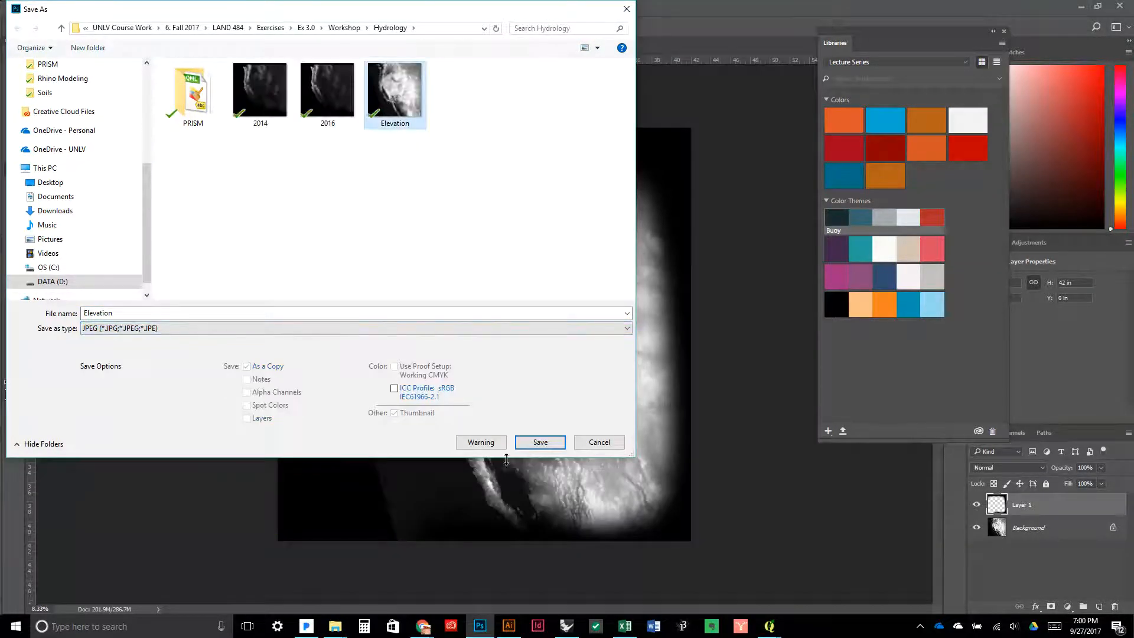
pyautogui.click(535, 443)
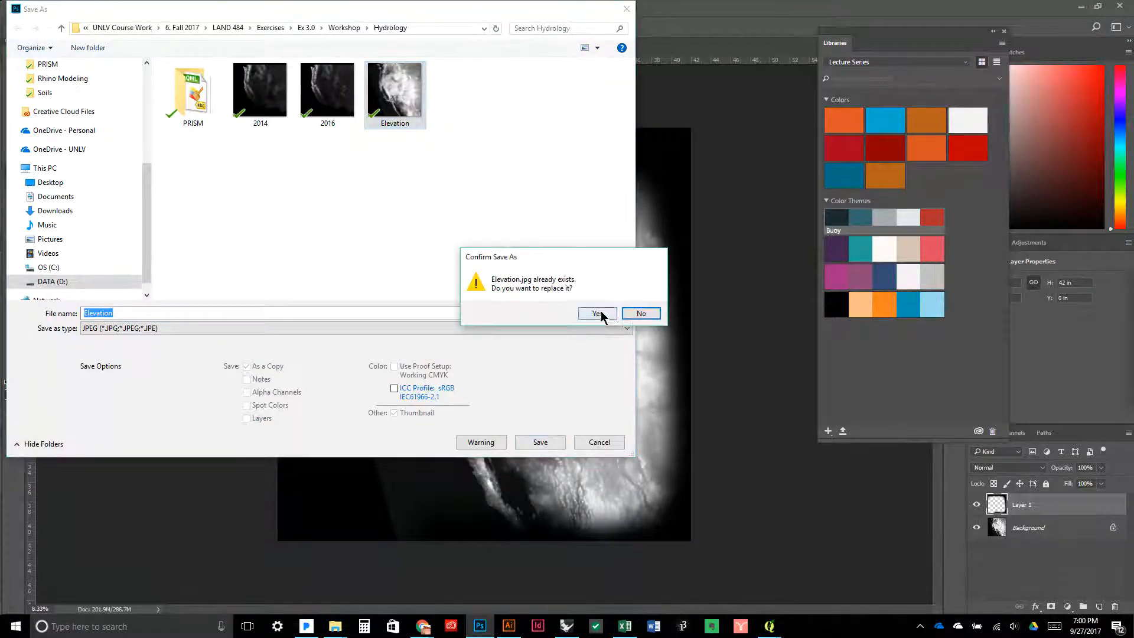
pyautogui.click(600, 314)
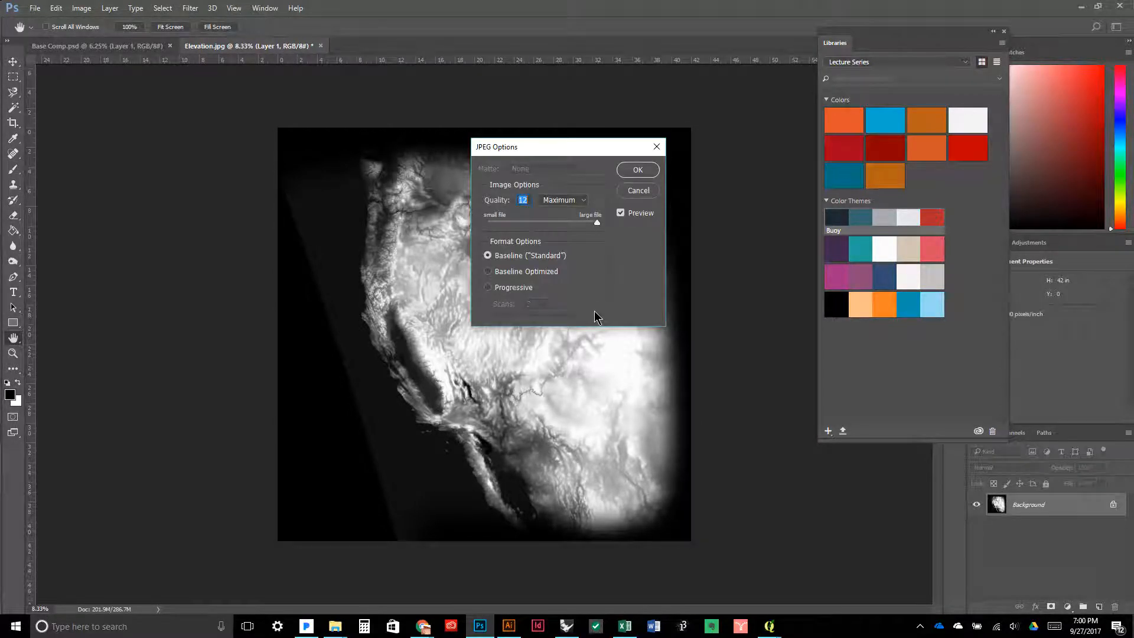
pyautogui.click(637, 170)
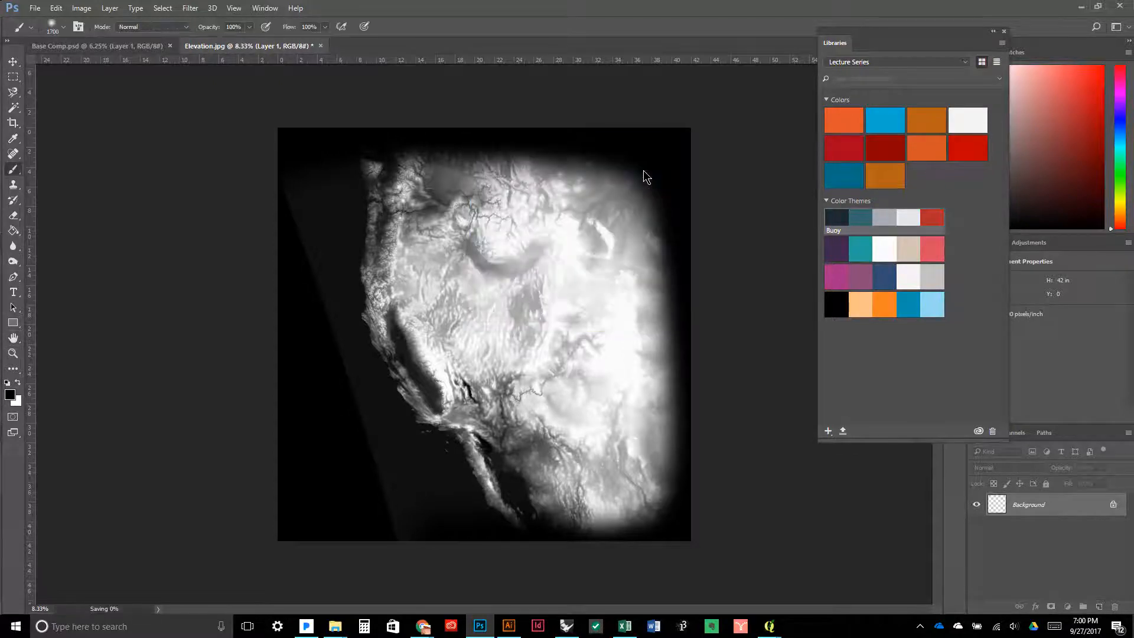
pyautogui.hotkey('ctrl', 'shift', 'alt', 'n')
pyautogui.press('b')
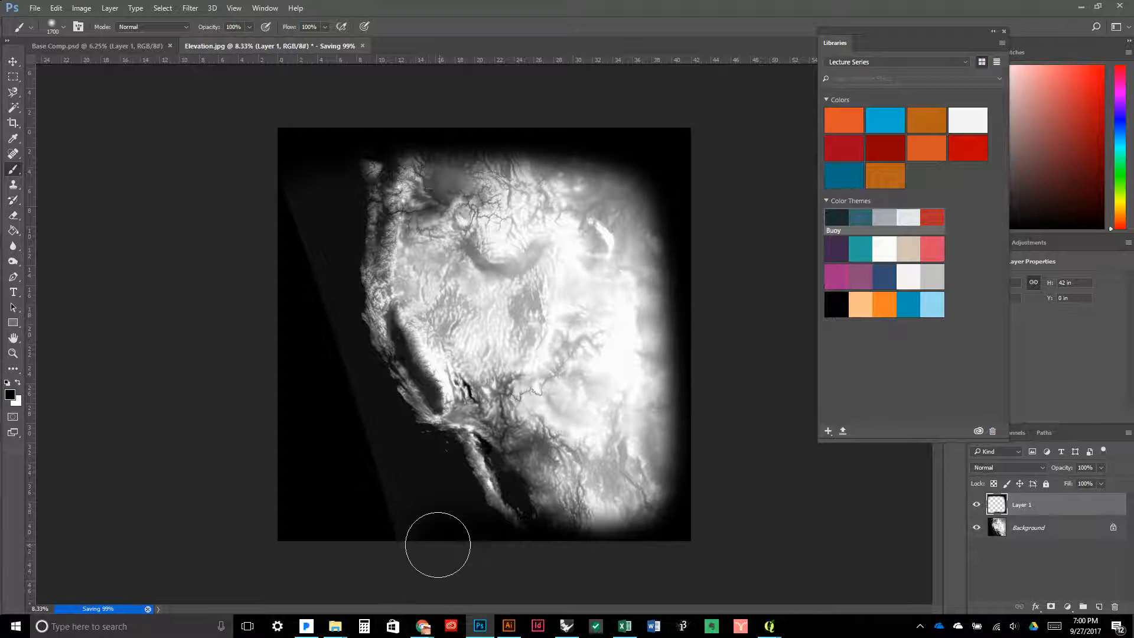
# Switch to Rhinoceros and inspect the precipitation circles over the terrain from several angles in the Perspective viewport
pyautogui.click(566, 625)
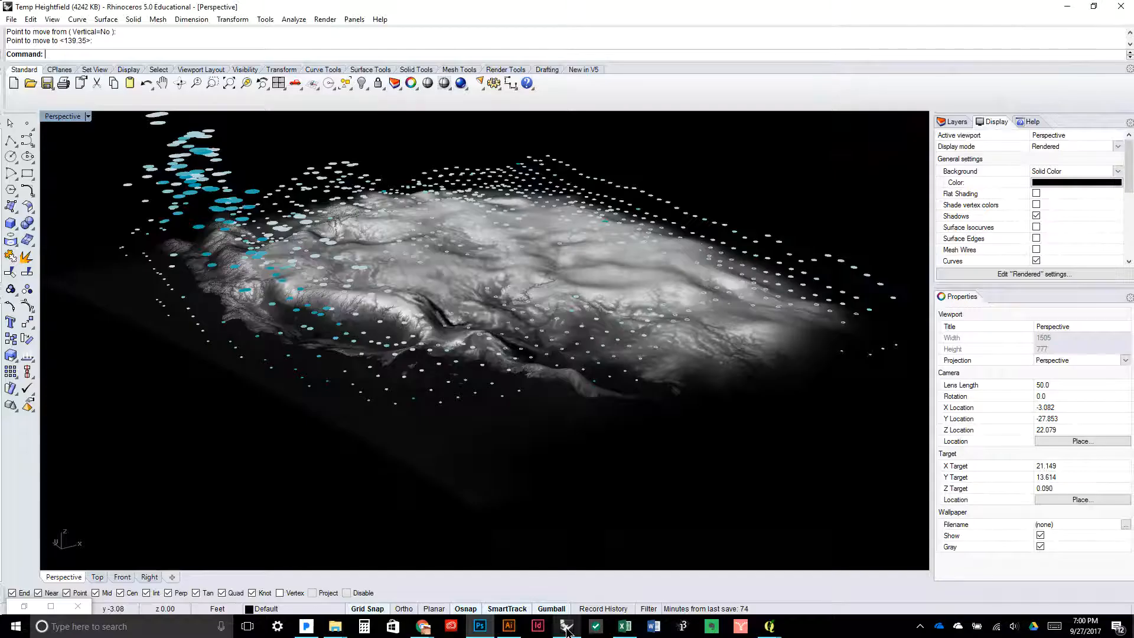
pyautogui.click(734, 423)
pyautogui.click(869, 418)
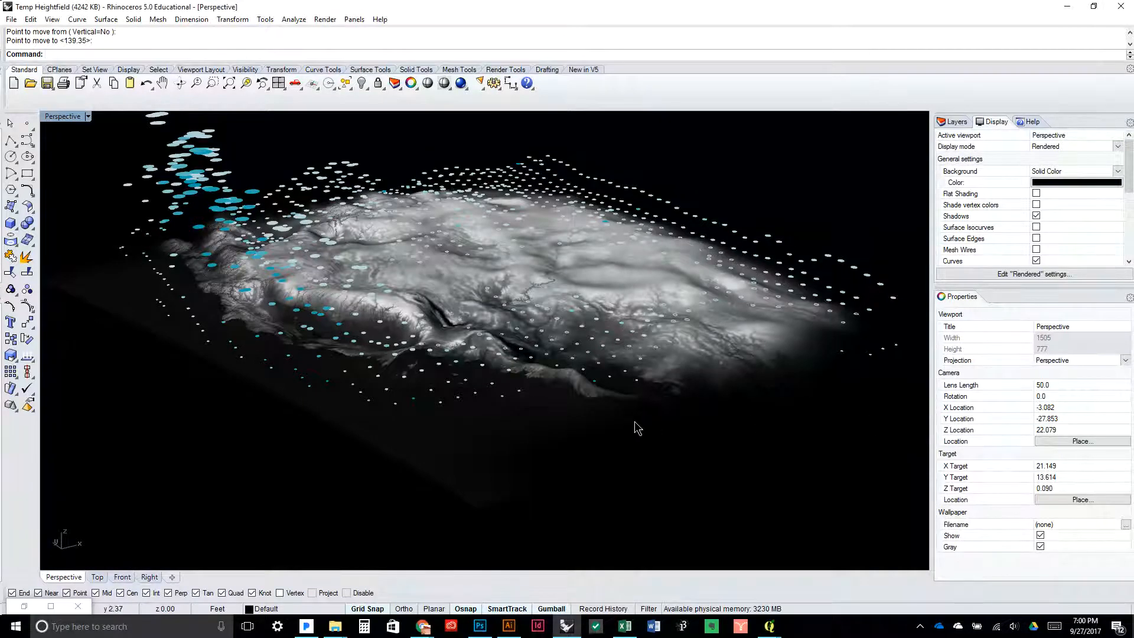
pyautogui.moveTo(638, 416)
pyautogui.mouseDown()
pyautogui.moveTo(646, 385)
pyautogui.moveTo(714, 380)
pyautogui.moveTo(645, 372)
pyautogui.moveTo(581, 344)
pyautogui.moveTo(656, 410)
pyautogui.mouseUp()
pyautogui.moveTo(348, 321); pyautogui.dragTo(377, 261)
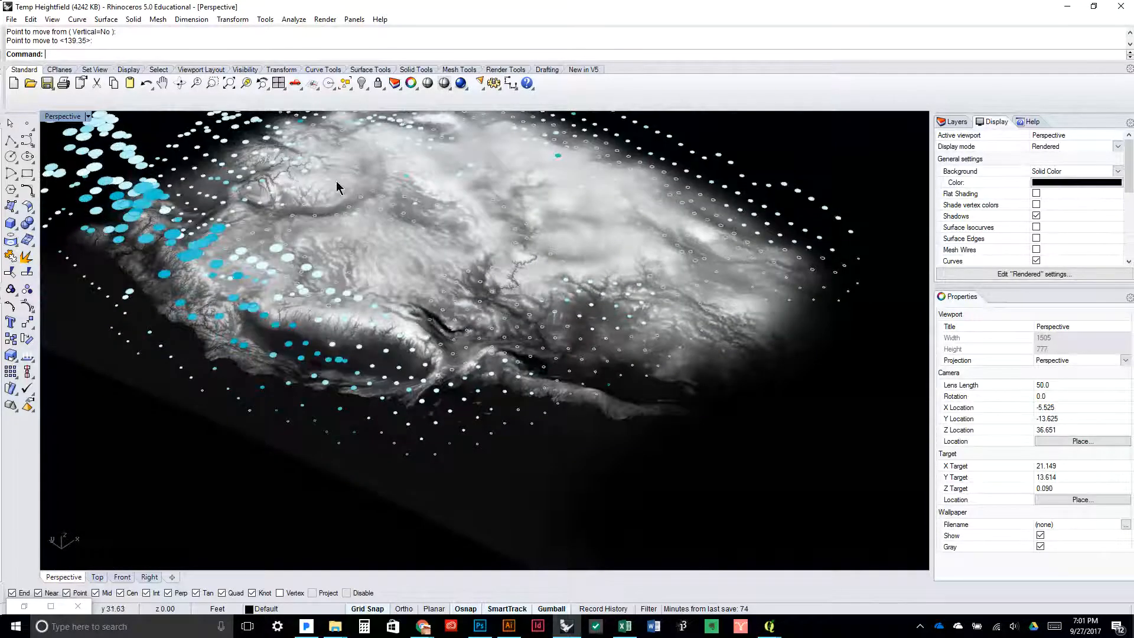
pyautogui.moveTo(513, 265); pyautogui.dragTo(544, 292)
pyautogui.scroll(-3, 544, 292)
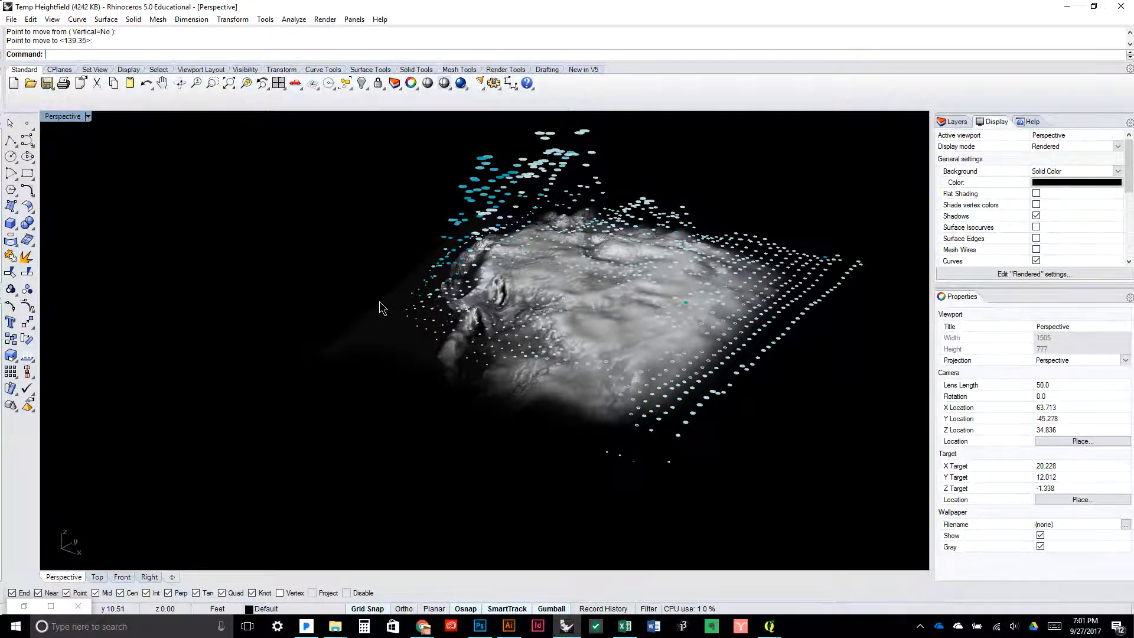
# Restore the Grasshopper window beside the terrain and move the Srf parameter up, away from the V Count slider
pyautogui.click(24, 606)
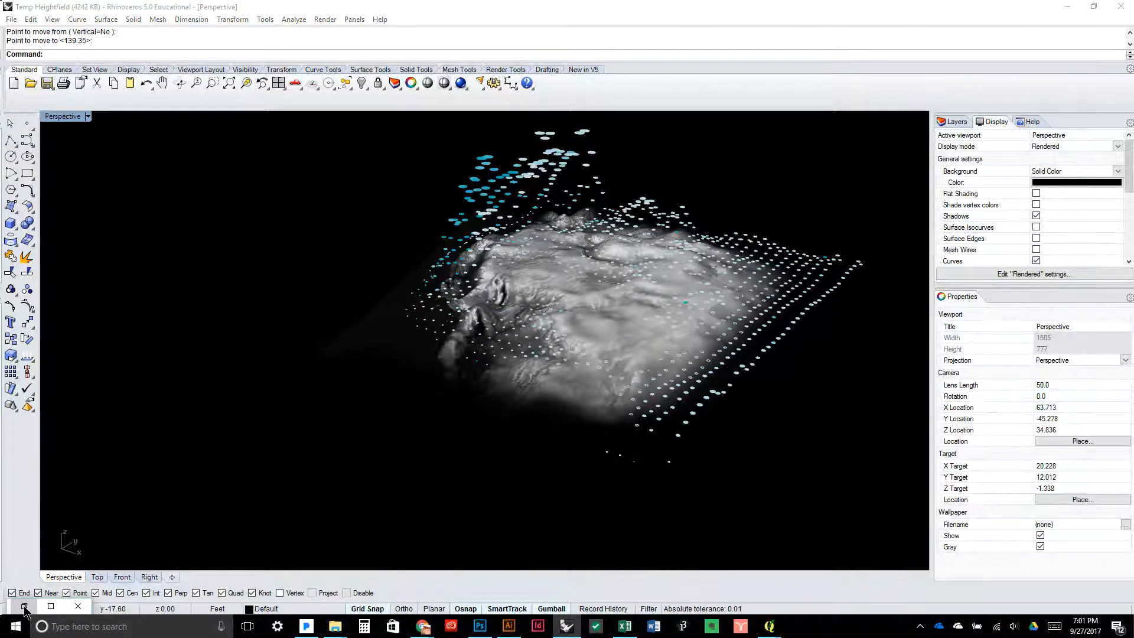
pyautogui.scroll(-2, 786, 399)
pyautogui.moveTo(736, 384); pyautogui.dragTo(798, 374)
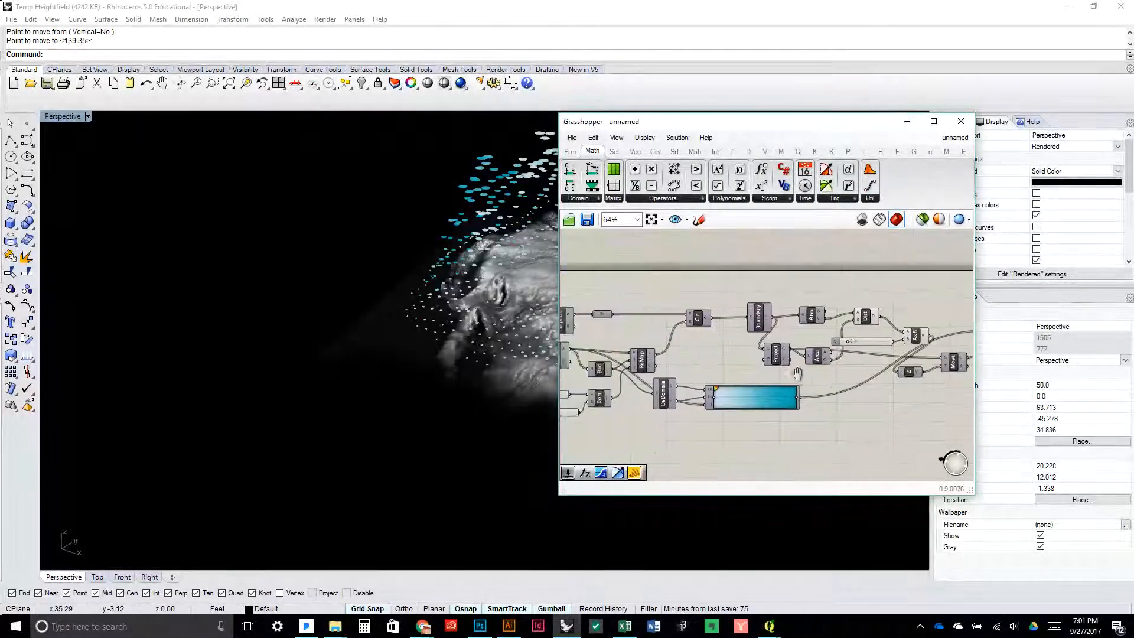
pyautogui.moveTo(699, 122); pyautogui.dragTo(899, 141)
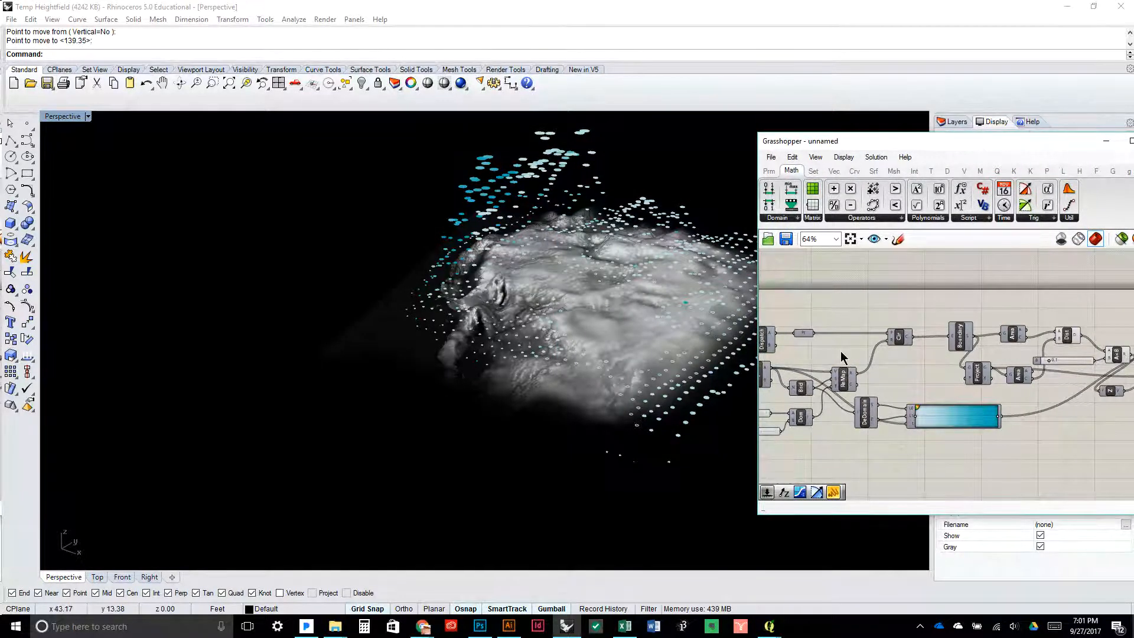
pyautogui.moveTo(842, 357); pyautogui.dragTo(952, 354)
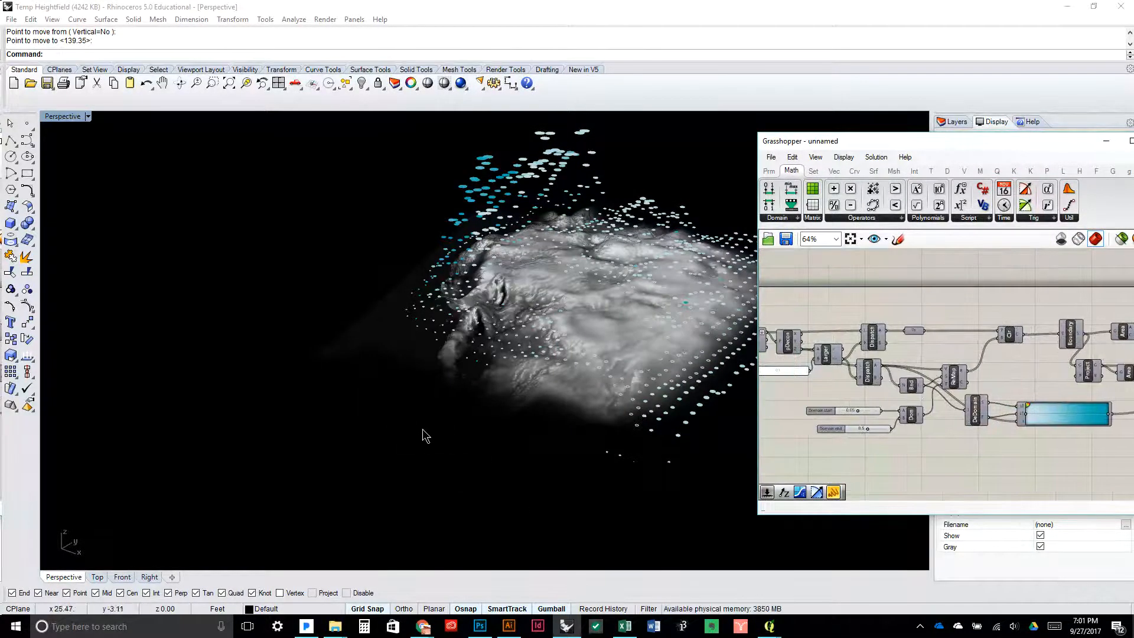
pyautogui.scroll(5, 838, 336)
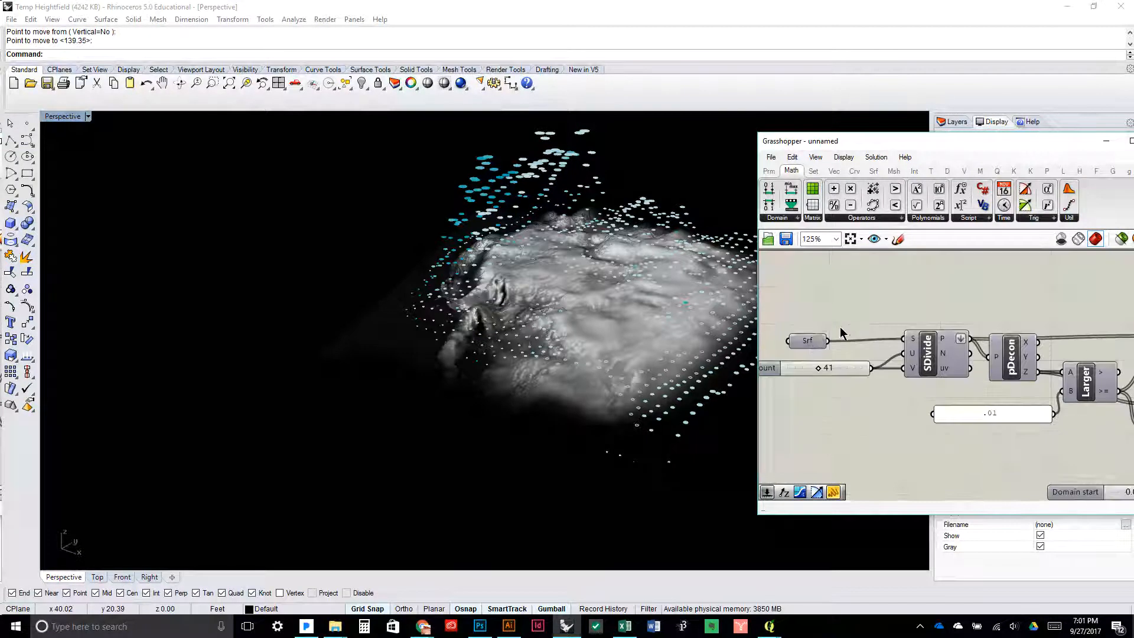
pyautogui.moveTo(817, 343); pyautogui.dragTo(814, 317)
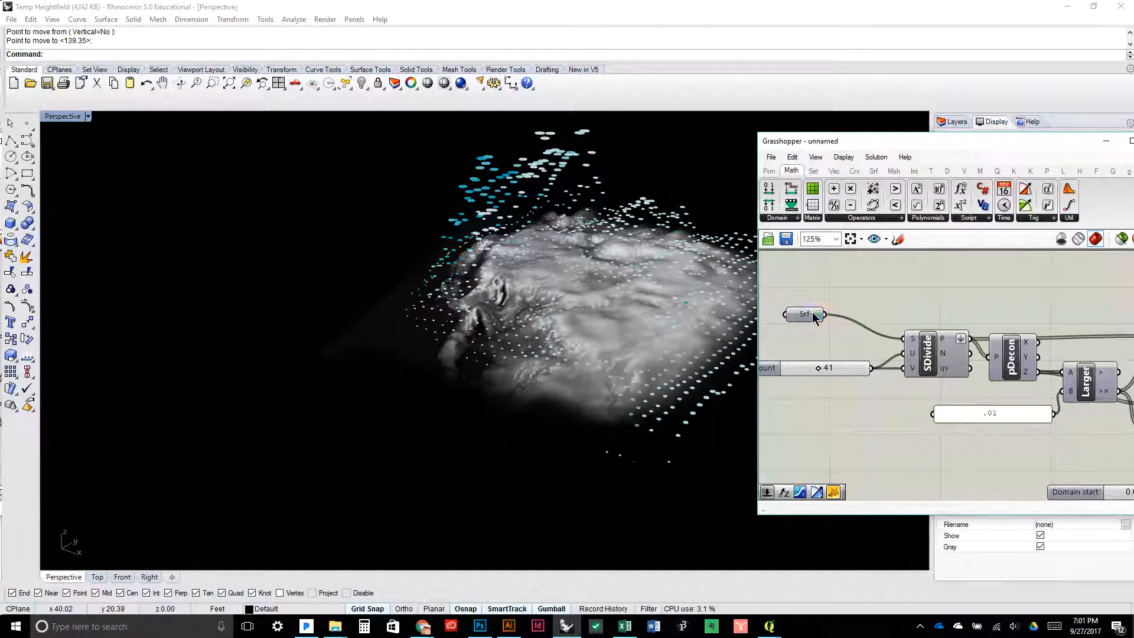
pyautogui.click(813, 317)
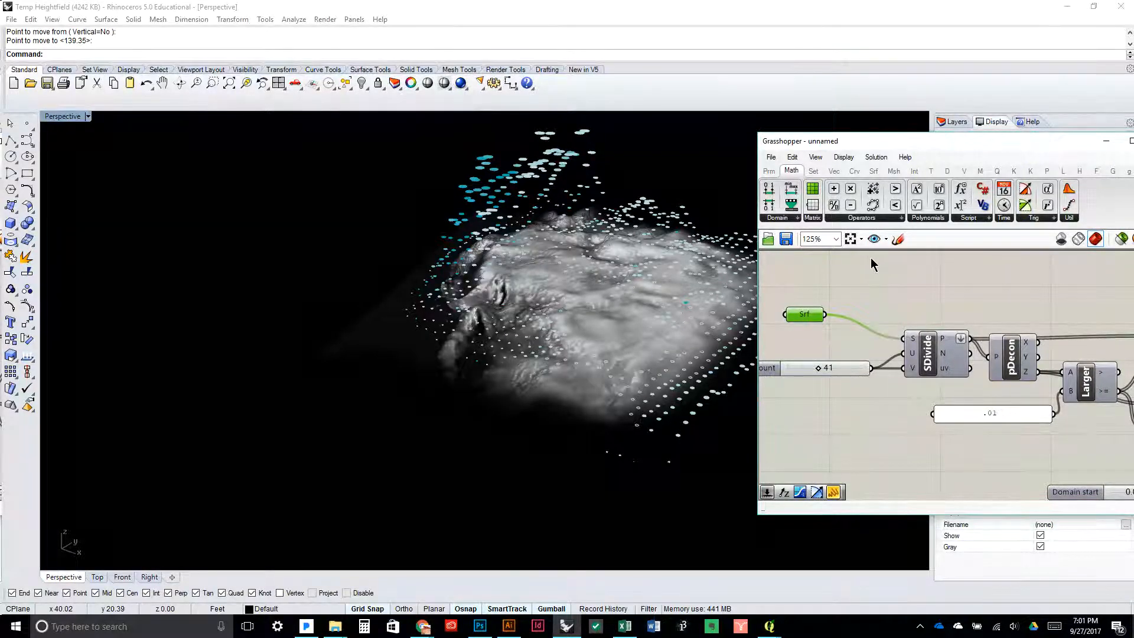
pyautogui.moveTo(803, 315); pyautogui.dragTo(865, 296)
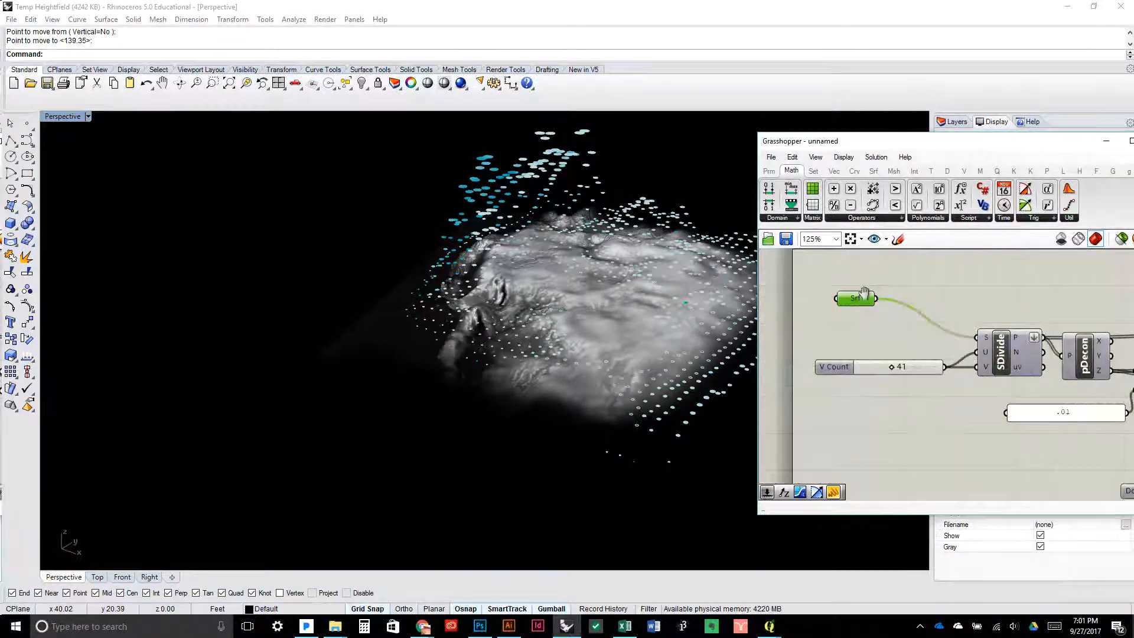
# Add a List Item component, feed the Srf parameter into its L input, and arrange the two above the V Count slider
pyautogui.click(813, 171)
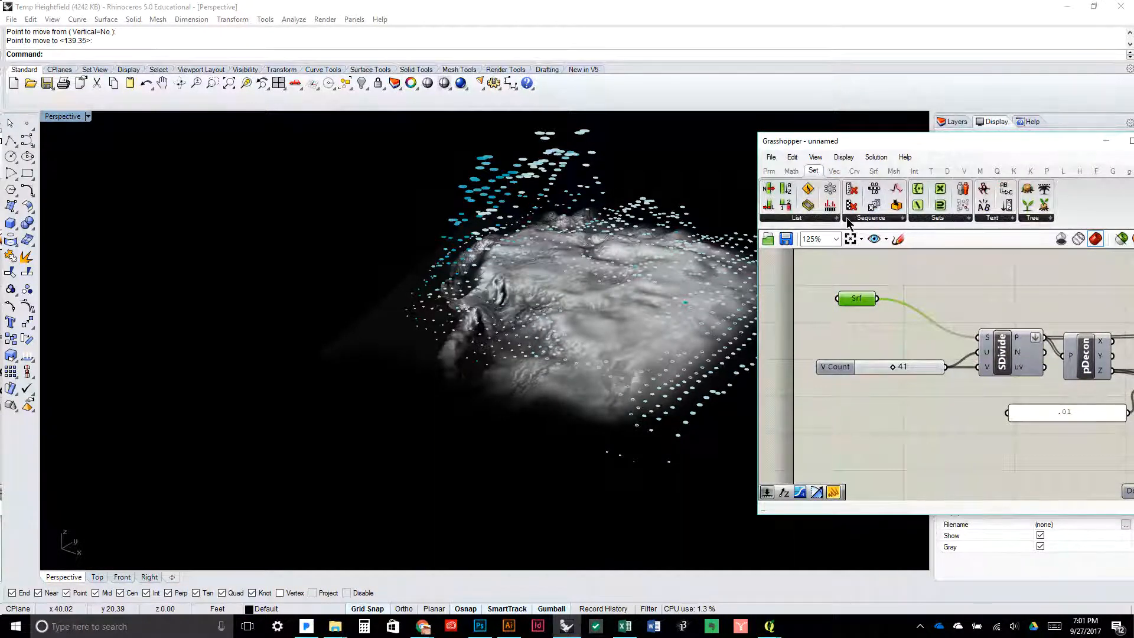
pyautogui.click(767, 191)
pyautogui.click(961, 307)
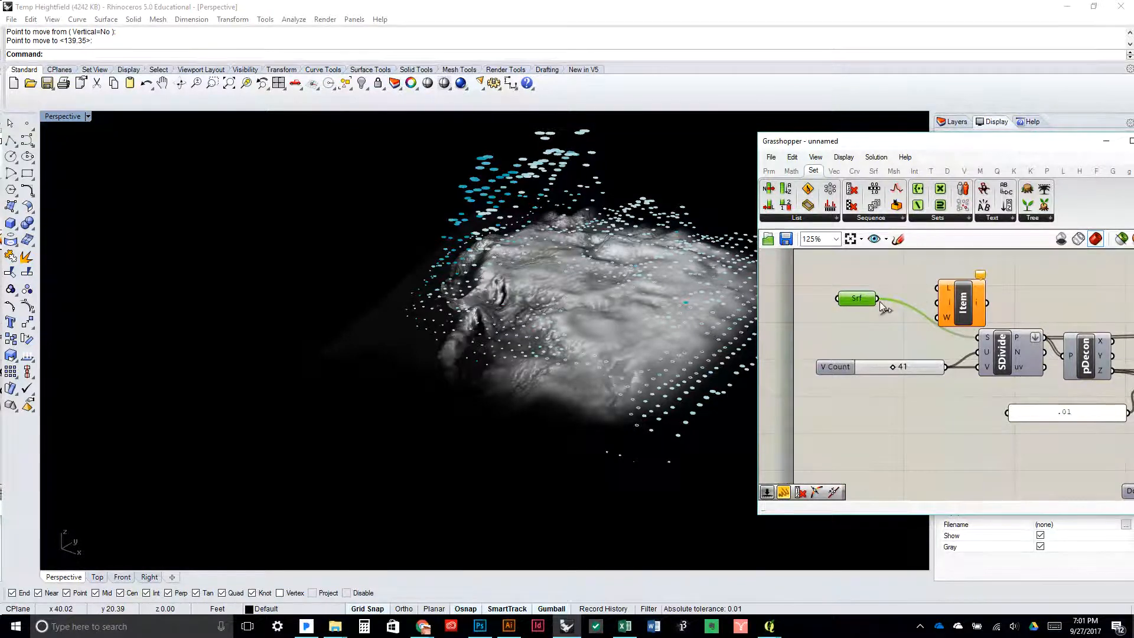
pyautogui.moveTo(948, 286); pyautogui.dragTo(945, 288)
pyautogui.moveTo(864, 300); pyautogui.dragTo(810, 283)
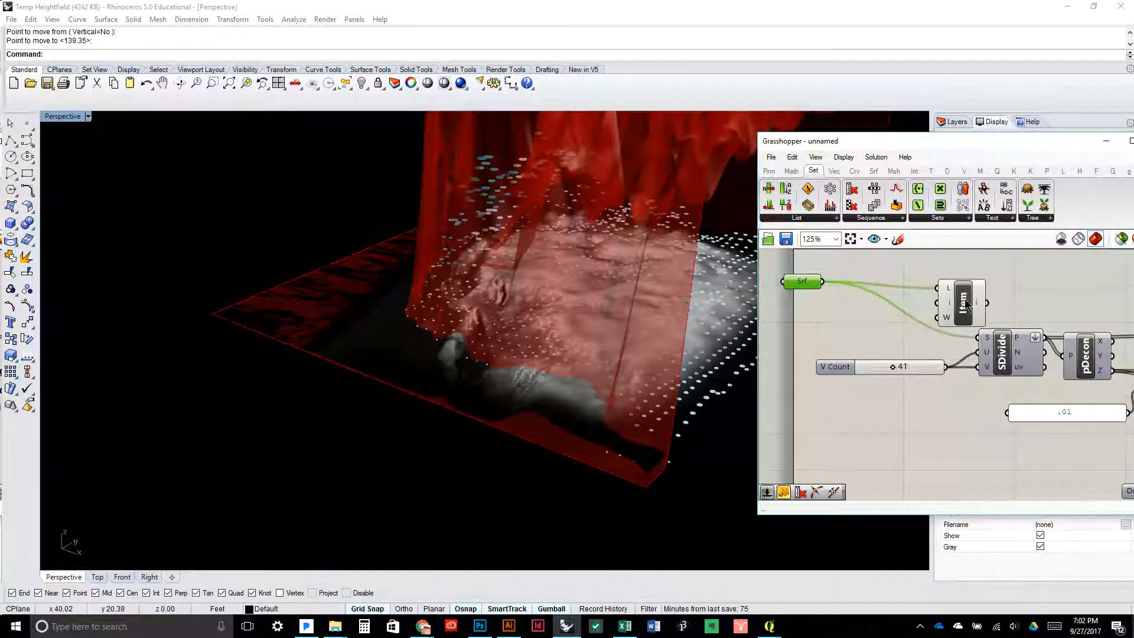
pyautogui.moveTo(963, 301); pyautogui.dragTo(912, 295)
# Create a number slider starting at 0 and connect it to the List Item component's index input
pyautogui.click(846, 323)
pyautogui.doubleClick(817, 324)
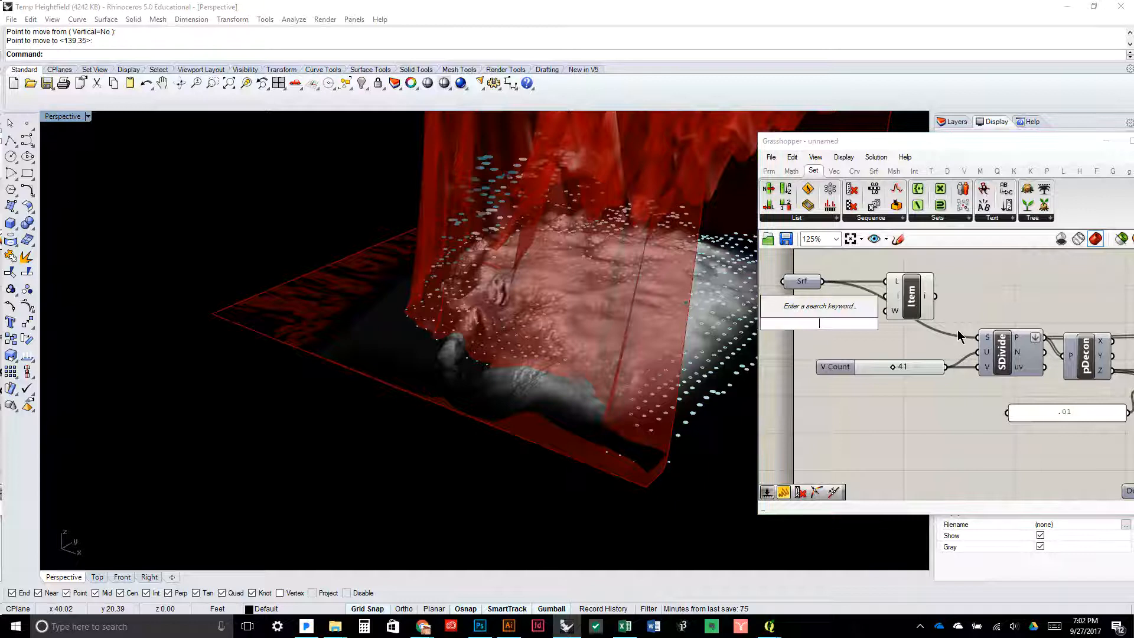
pyautogui.write('0')
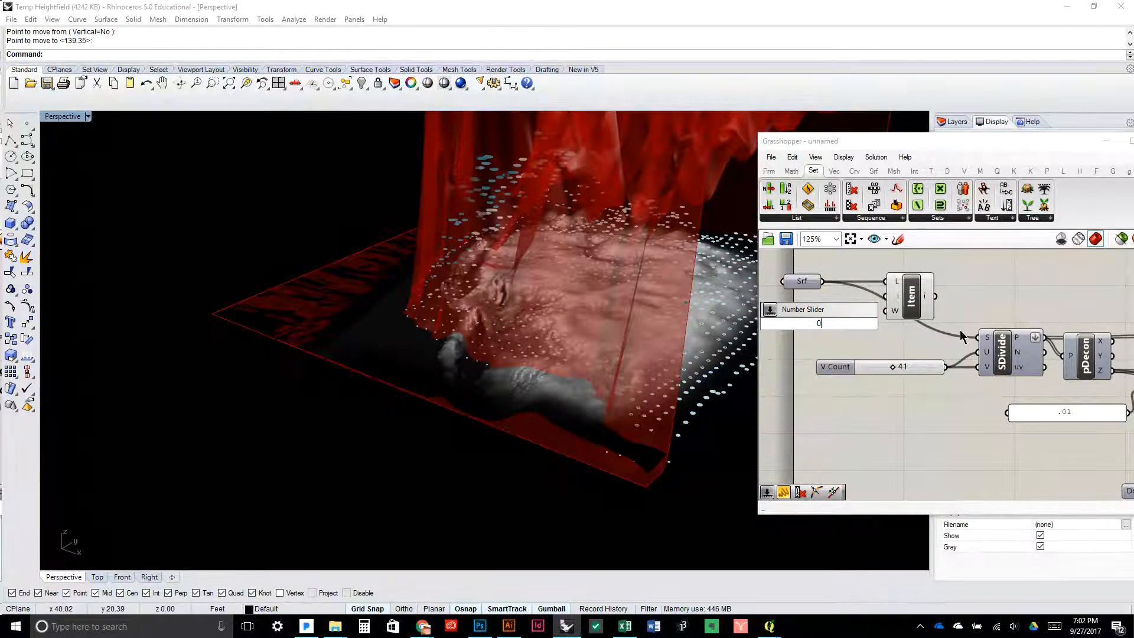
pyautogui.write('<1')
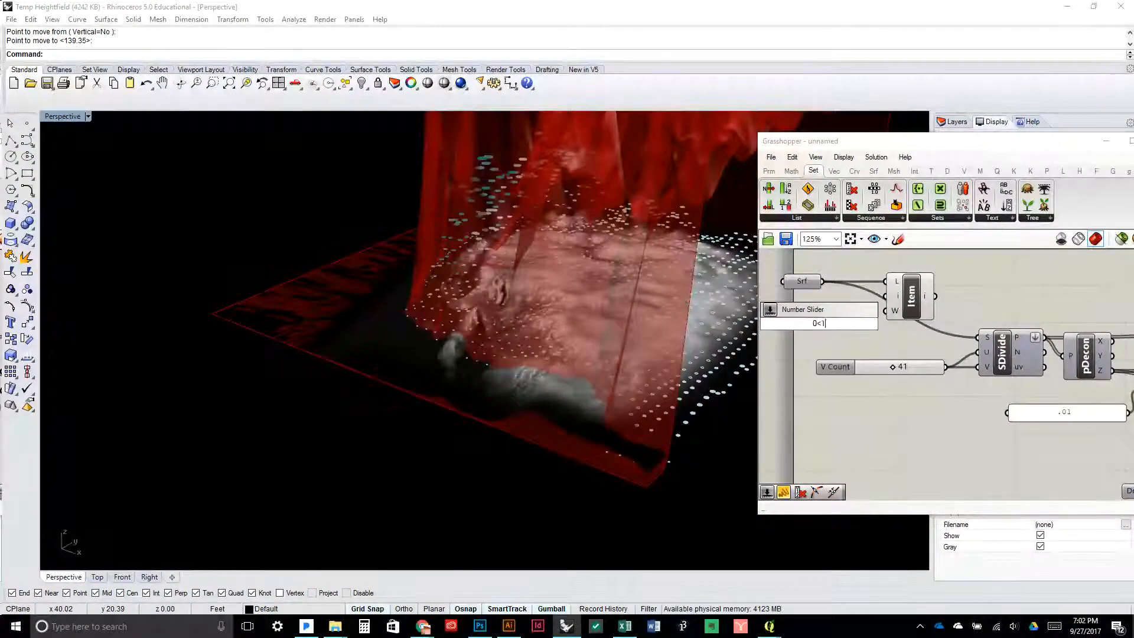
pyautogui.press('Return')
pyautogui.moveTo(880, 324); pyautogui.dragTo(885, 296)
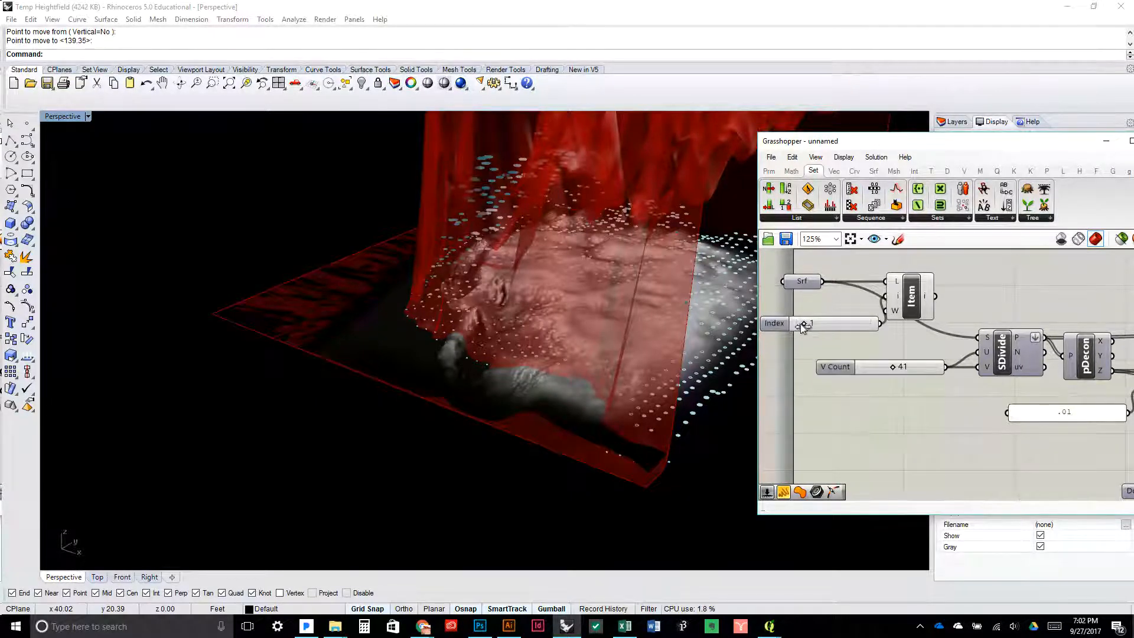
# Set the Index slider to 5 and connect the List Item output to the S input of the SDivide component
pyautogui.moveTo(802, 325); pyautogui.dragTo(832, 332)
pyautogui.moveTo(797, 324); pyautogui.dragTo(834, 324)
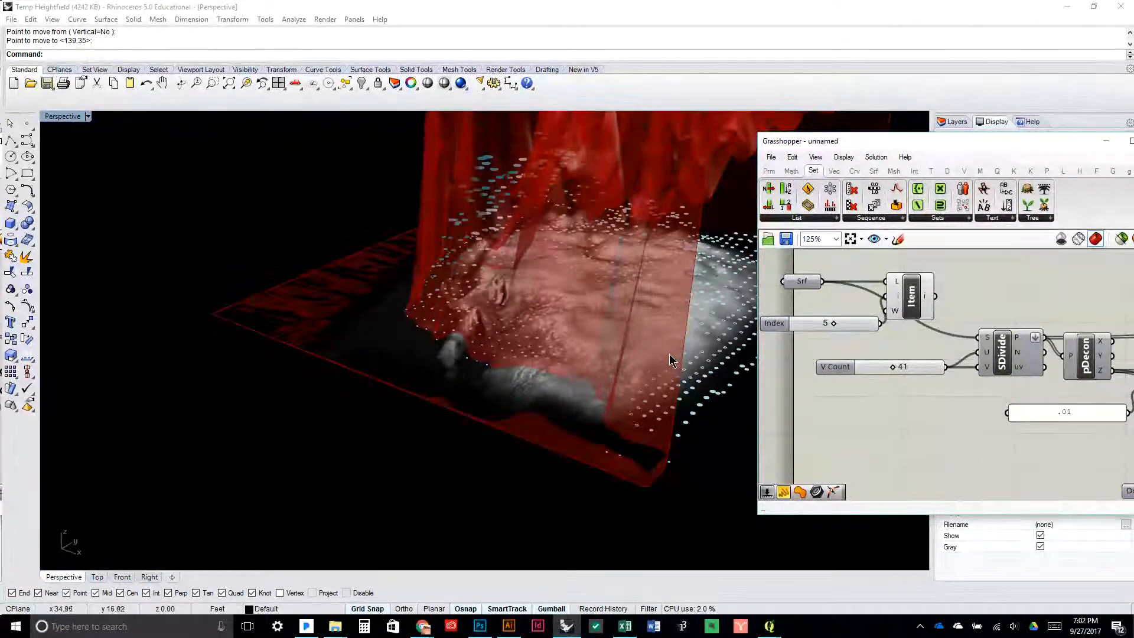
pyautogui.moveTo(927, 402); pyautogui.dragTo(912, 314)
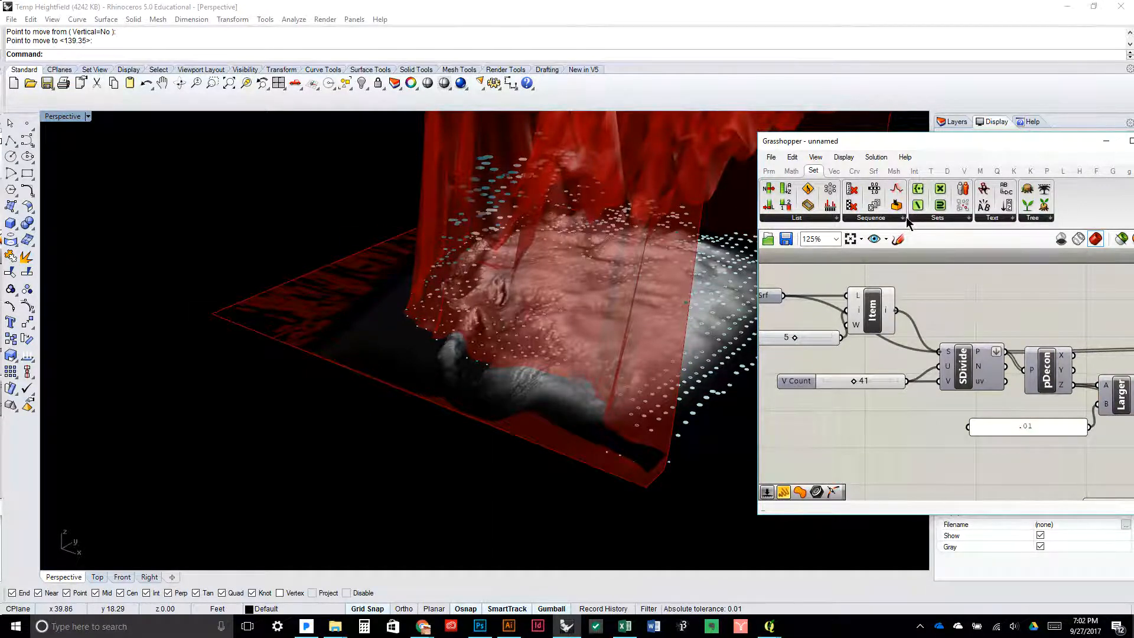
# Bring the Grasshopper window back beside the terrain with the Grasshopper command and select the List Item component
pyautogui.hotkey('ctrl', 'z')
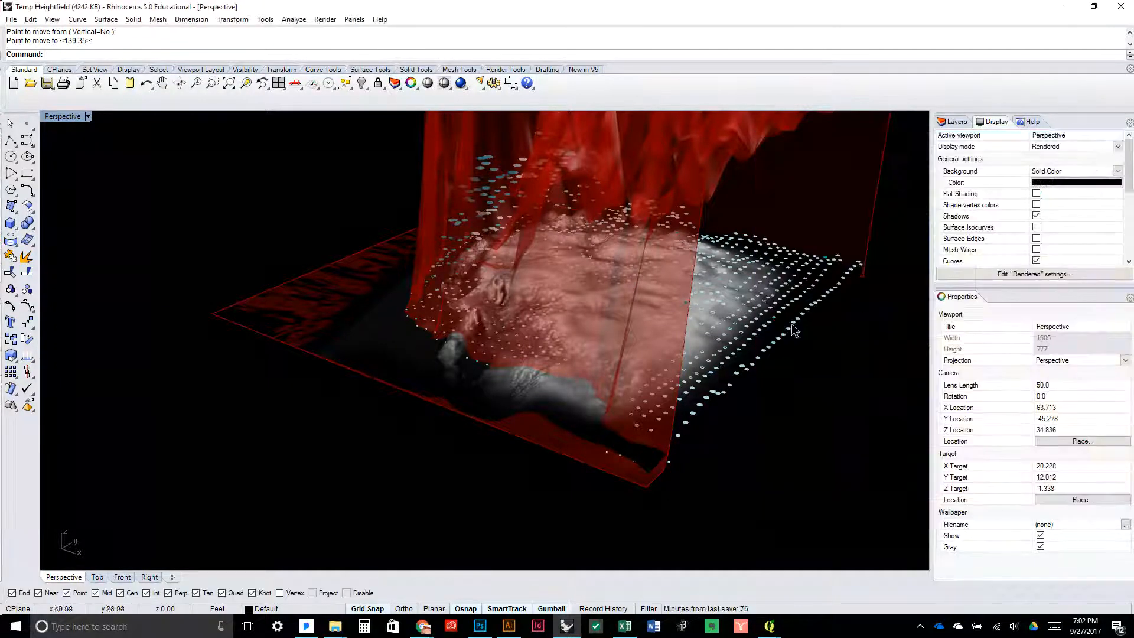
pyautogui.write('Grasshopper')
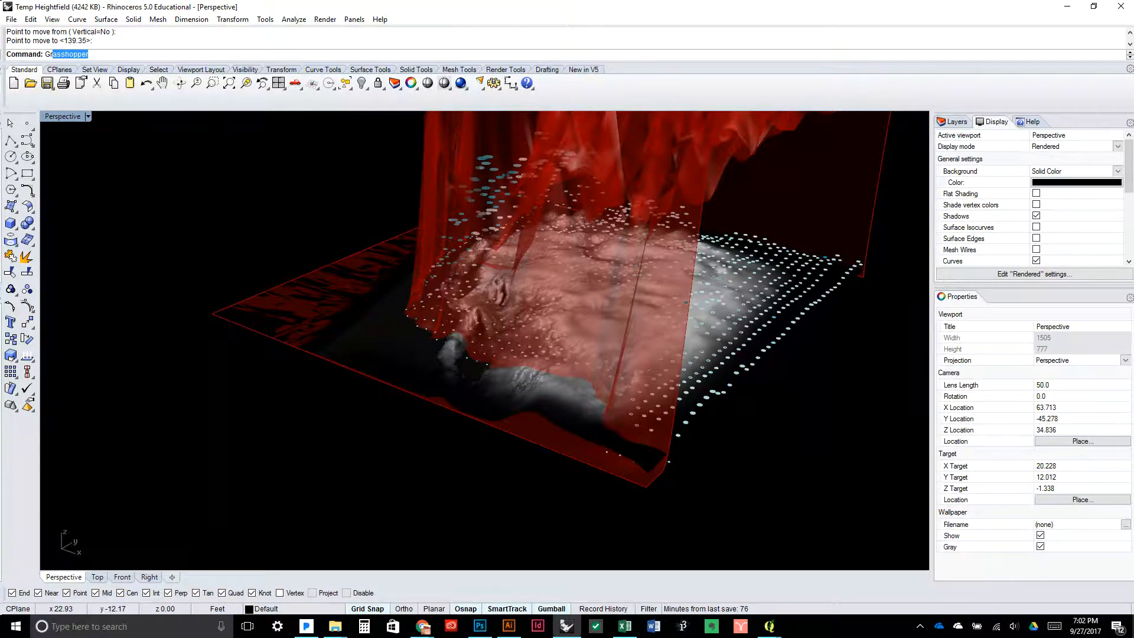
pyautogui.press('Return')
pyautogui.click(830, 312)
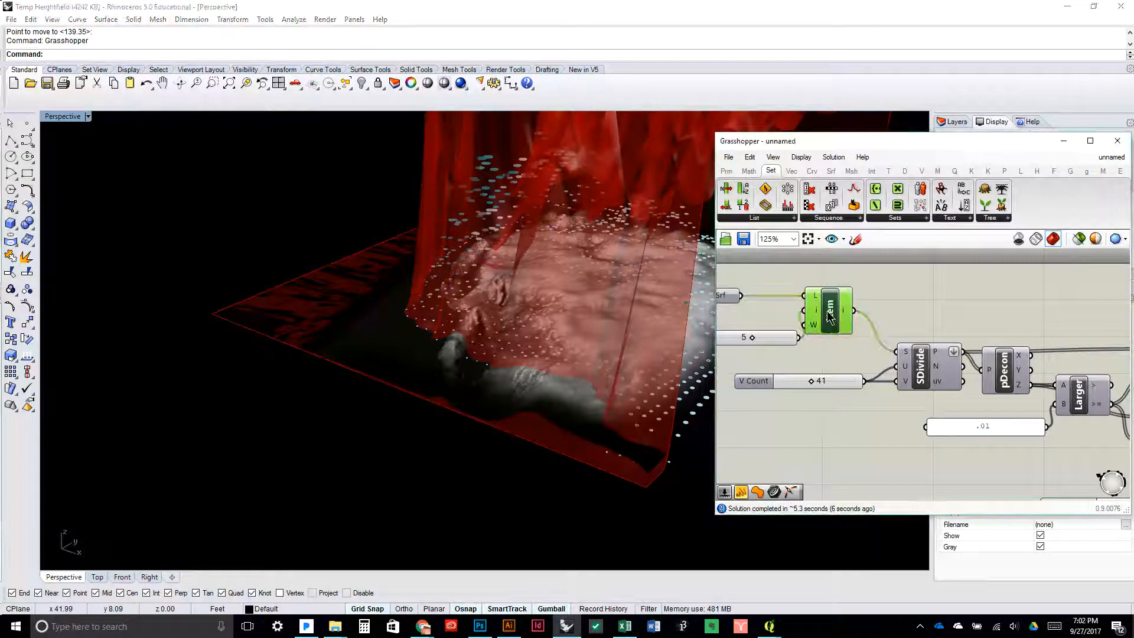
# Examine the component chain from List Item to the gradient and compare it with the previewed terrain in the viewport
pyautogui.moveTo(900, 322); pyautogui.dragTo(850, 356)
pyautogui.scroll(-2, 778, 326)
pyautogui.click(1003, 340)
pyautogui.scroll(-2, 977, 345)
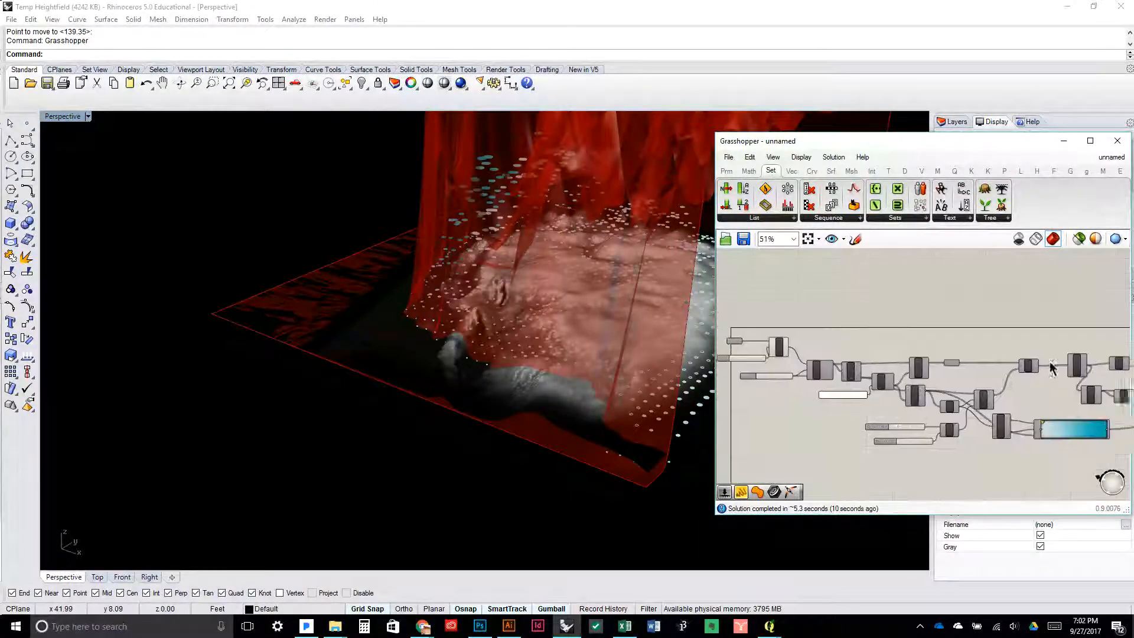
pyautogui.moveTo(1048, 367); pyautogui.dragTo(914, 351)
pyautogui.scroll(-1, 914, 350)
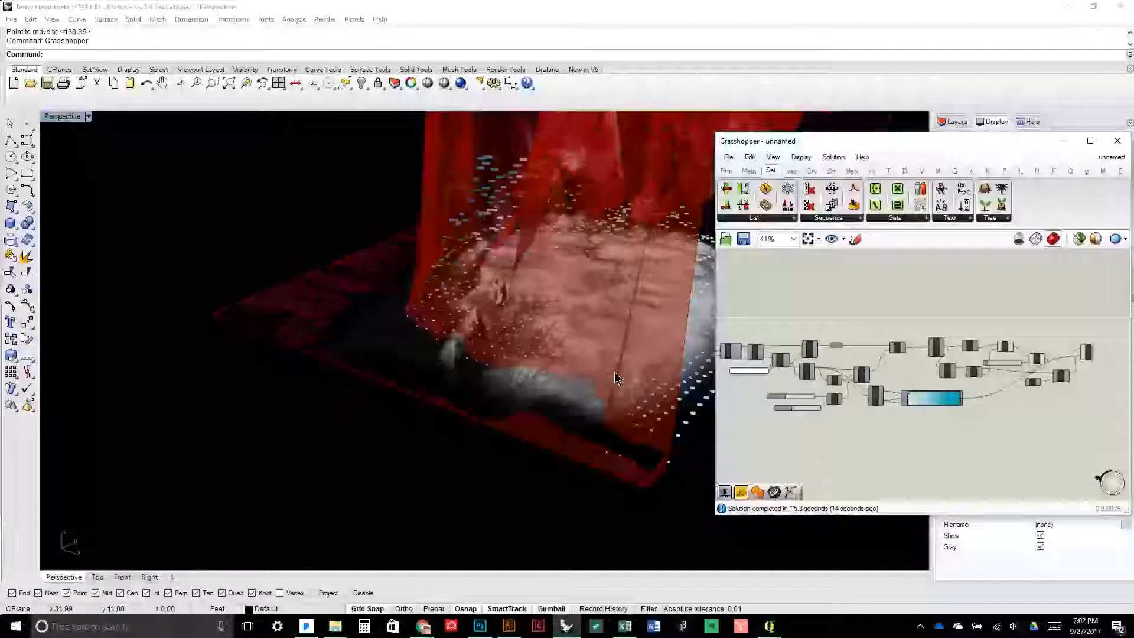
pyautogui.moveTo(614, 372); pyautogui.dragTo(579, 356)
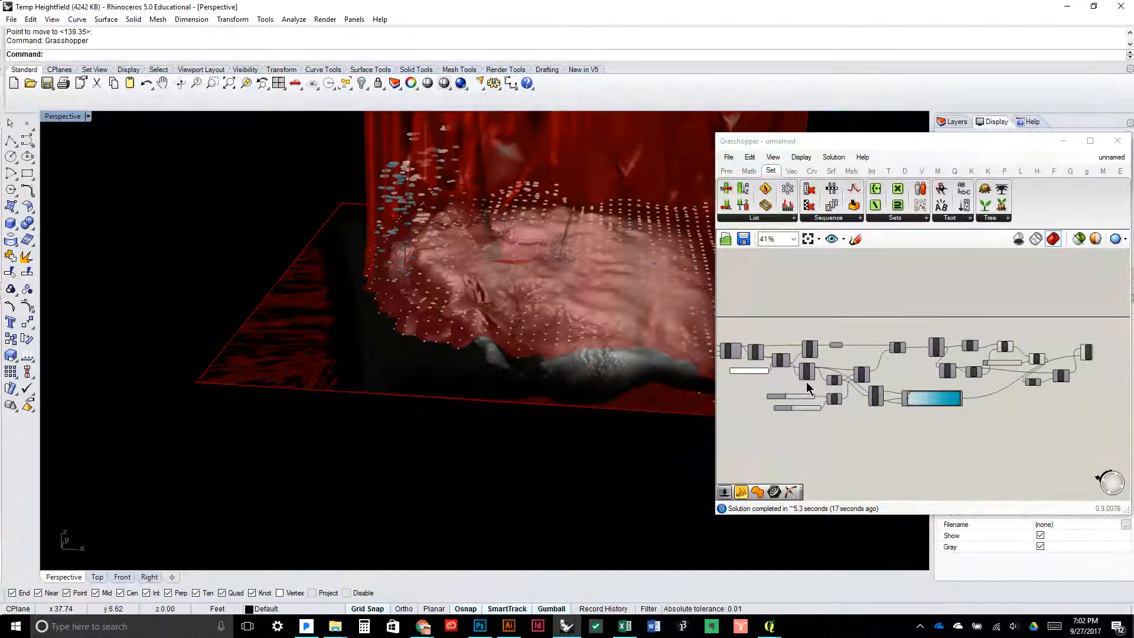
pyautogui.moveTo(814, 382)
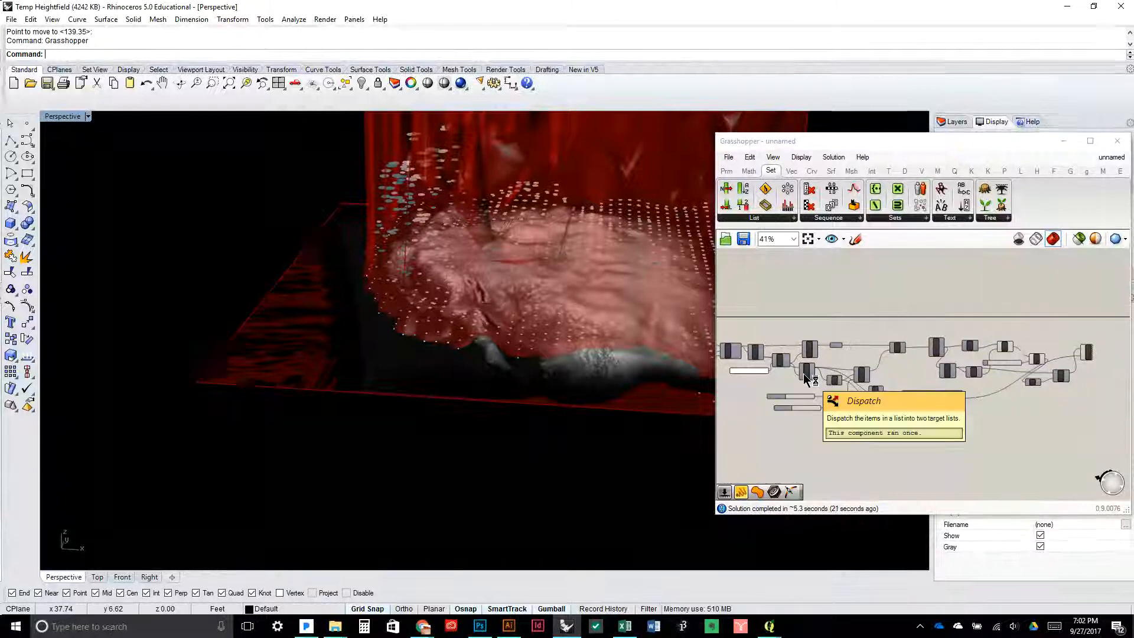
pyautogui.moveTo(772, 376); pyautogui.dragTo(941, 354)
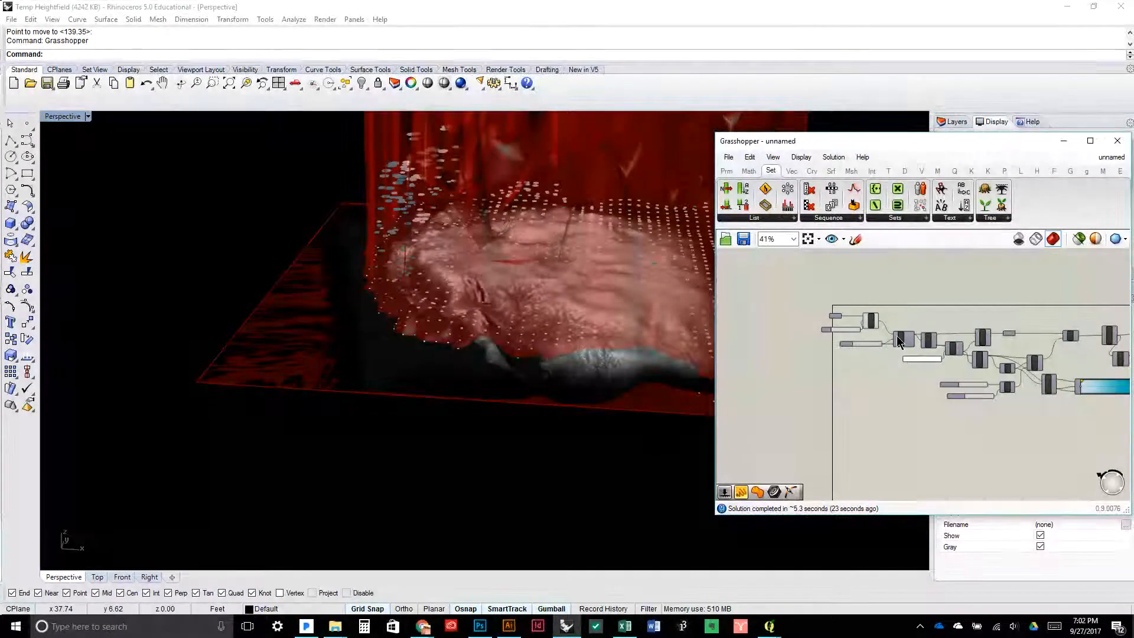
pyautogui.scroll(3, 877, 322)
# Turn off the List Item component's preview and clear any selection in the Perspective viewport
pyautogui.click(872, 324)
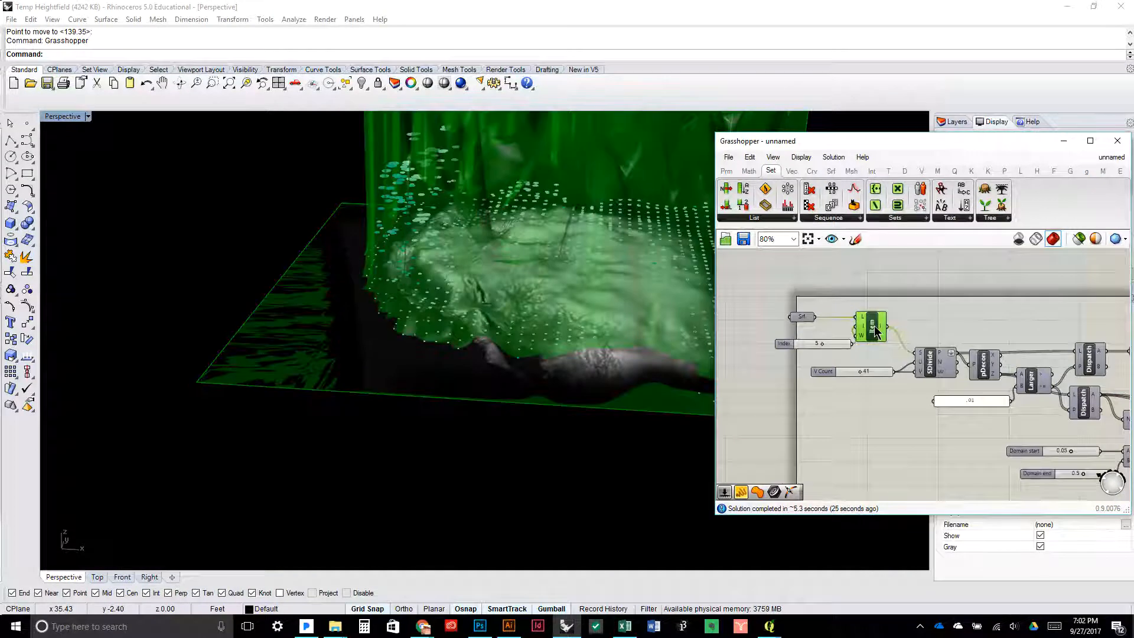
pyautogui.rightClick(875, 325)
pyautogui.click(916, 353)
pyautogui.click(574, 412)
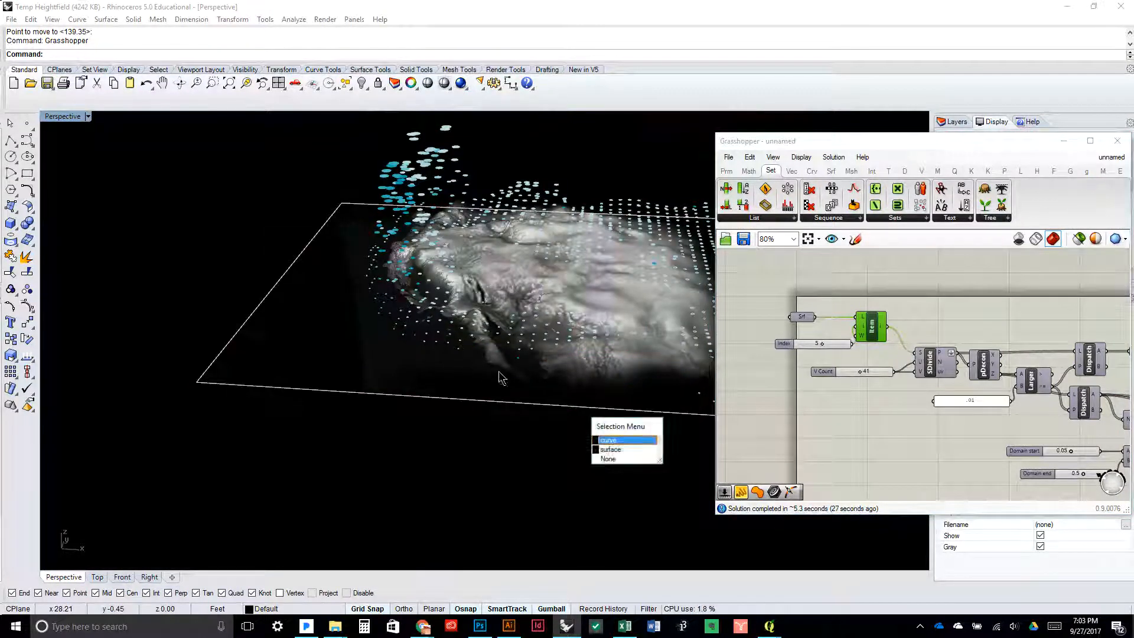
pyautogui.click(606, 438)
pyautogui.click(404, 429)
# Examine the terrain surface and the precipitation circles above it from several angles and distances
pyautogui.moveTo(404, 430); pyautogui.dragTo(510, 313)
pyautogui.scroll(5, 509, 287)
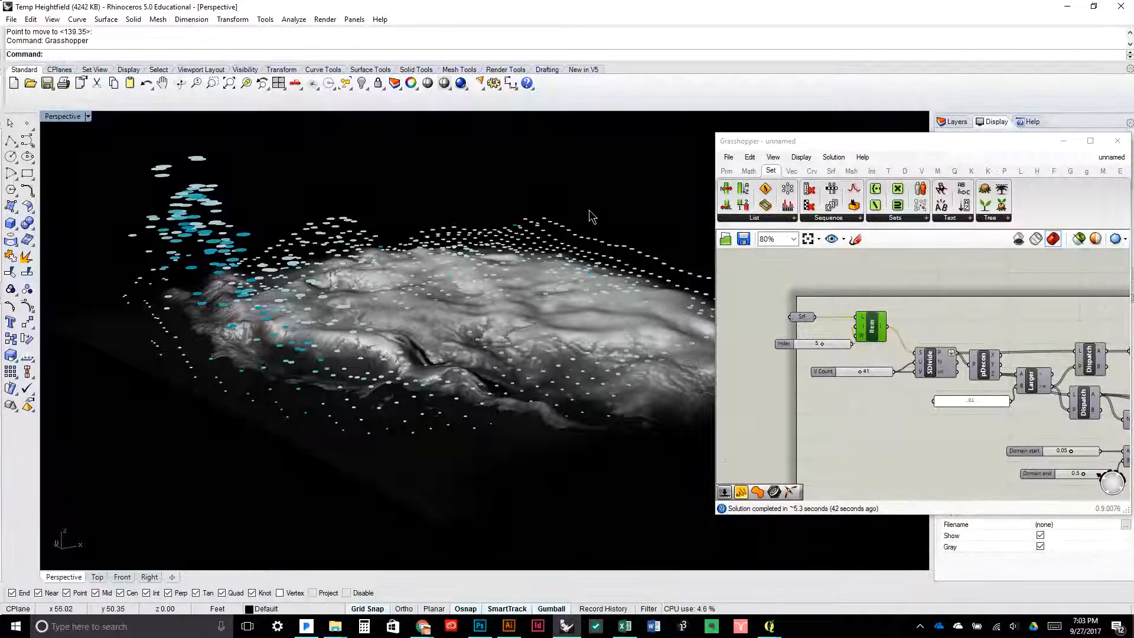
pyautogui.scroll(-2, 513, 240)
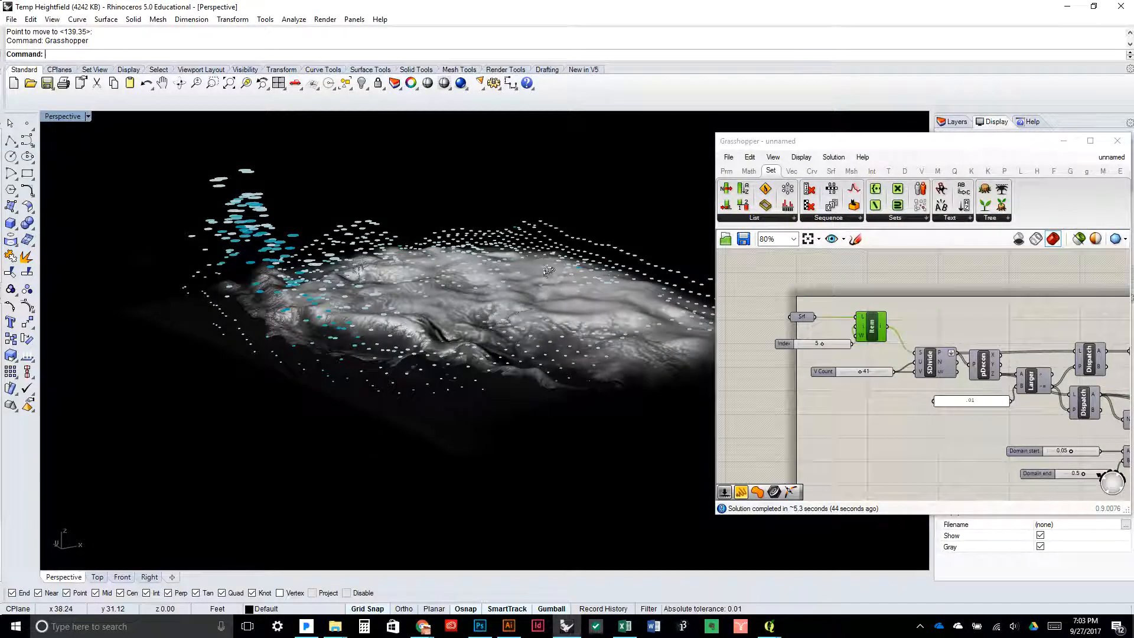
pyautogui.moveTo(548, 270)
pyautogui.mouseDown()
pyautogui.moveTo(526, 349)
pyautogui.moveTo(532, 274)
pyautogui.mouseUp()
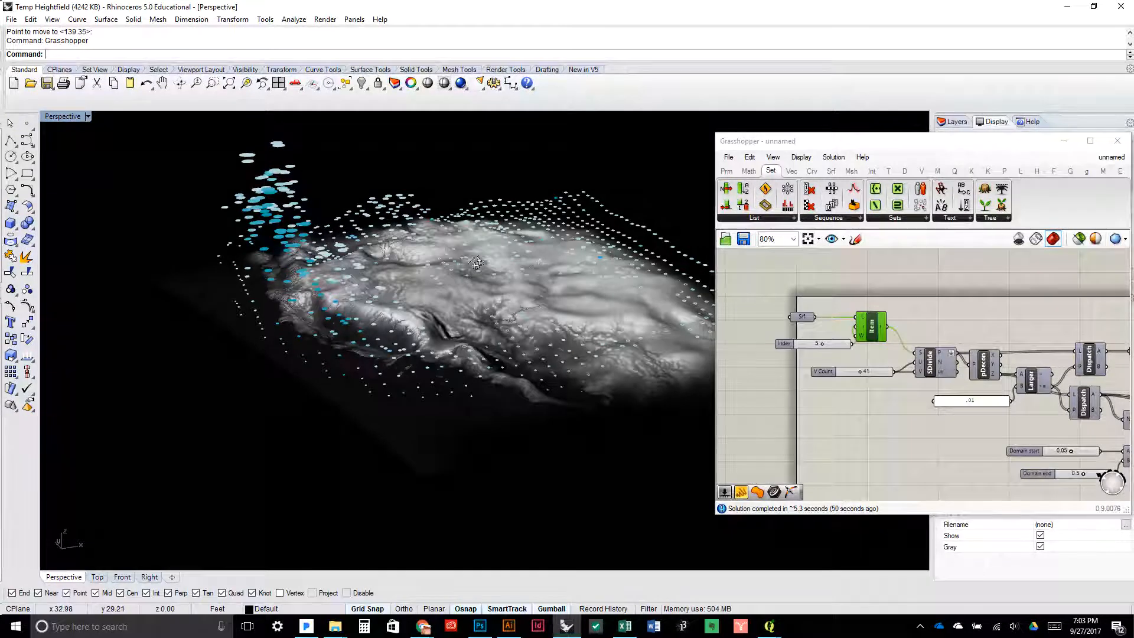
pyautogui.scroll(5, 477, 264)
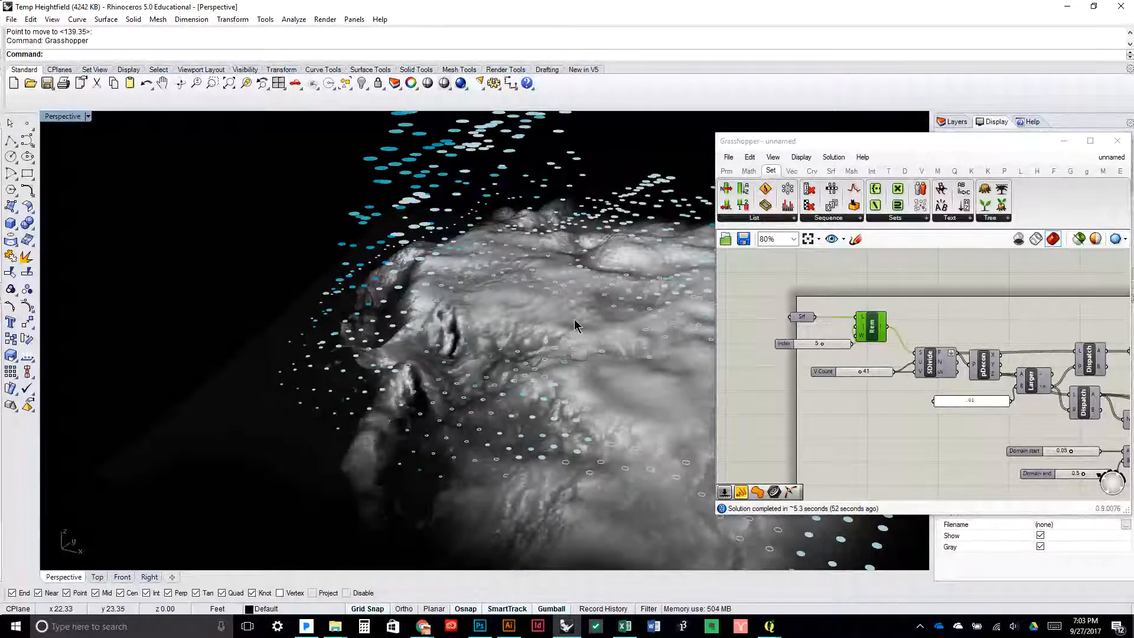
pyautogui.moveTo(576, 325); pyautogui.dragTo(388, 264)
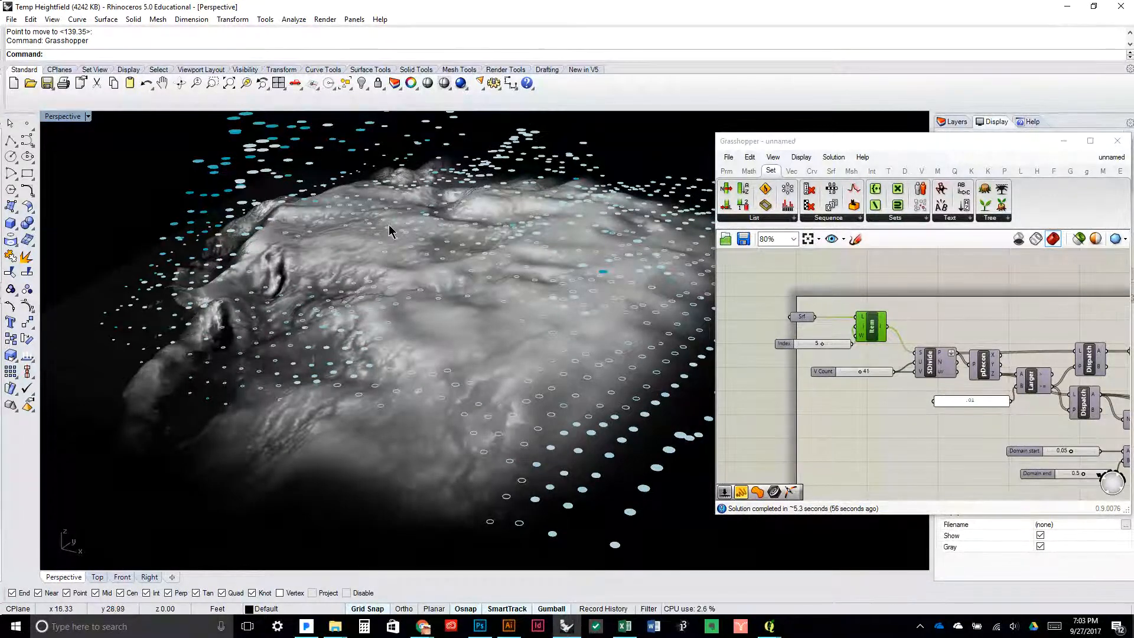
pyautogui.moveTo(414, 257); pyautogui.dragTo(531, 242)
pyautogui.moveTo(390, 265); pyautogui.dragTo(398, 245)
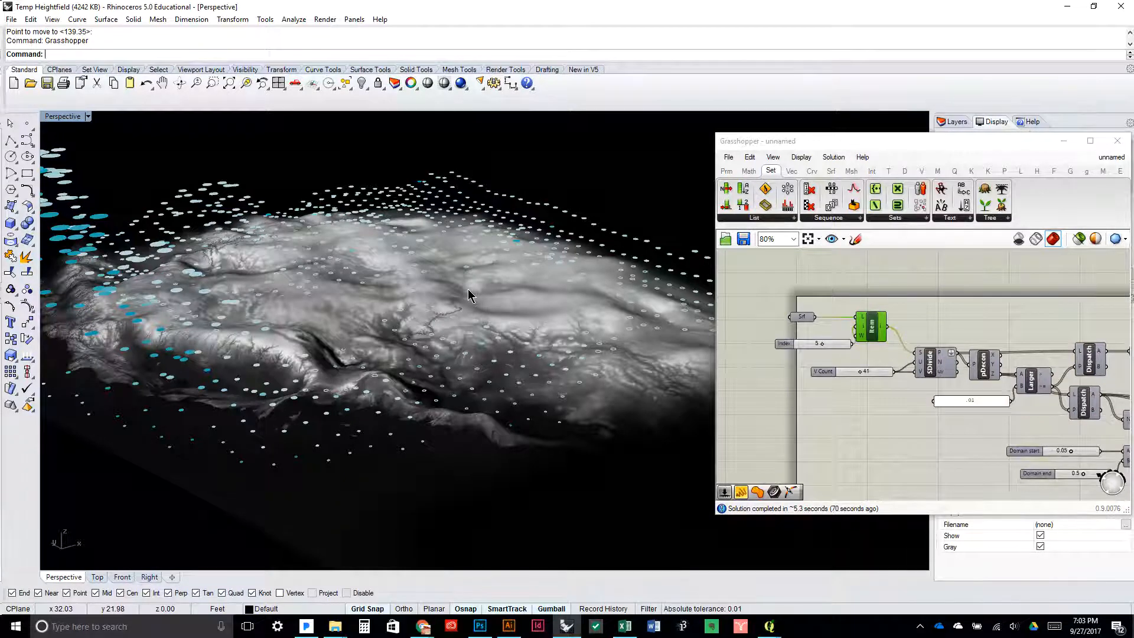
pyautogui.moveTo(469, 295); pyautogui.dragTo(467, 260)
pyautogui.scroll(8, 524, 291)
# Lower the terrain surface vertically with the gumball to separate it from the precipitation circles, and deselect it
pyautogui.click(464, 253)
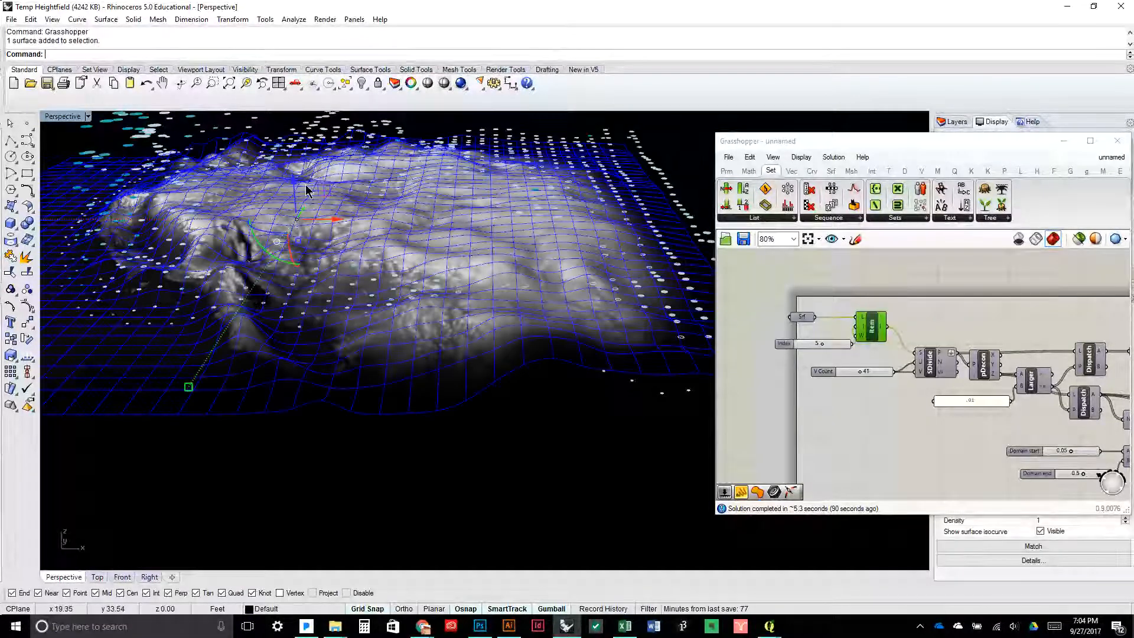
pyautogui.moveTo(295, 184); pyautogui.dragTo(299, 238)
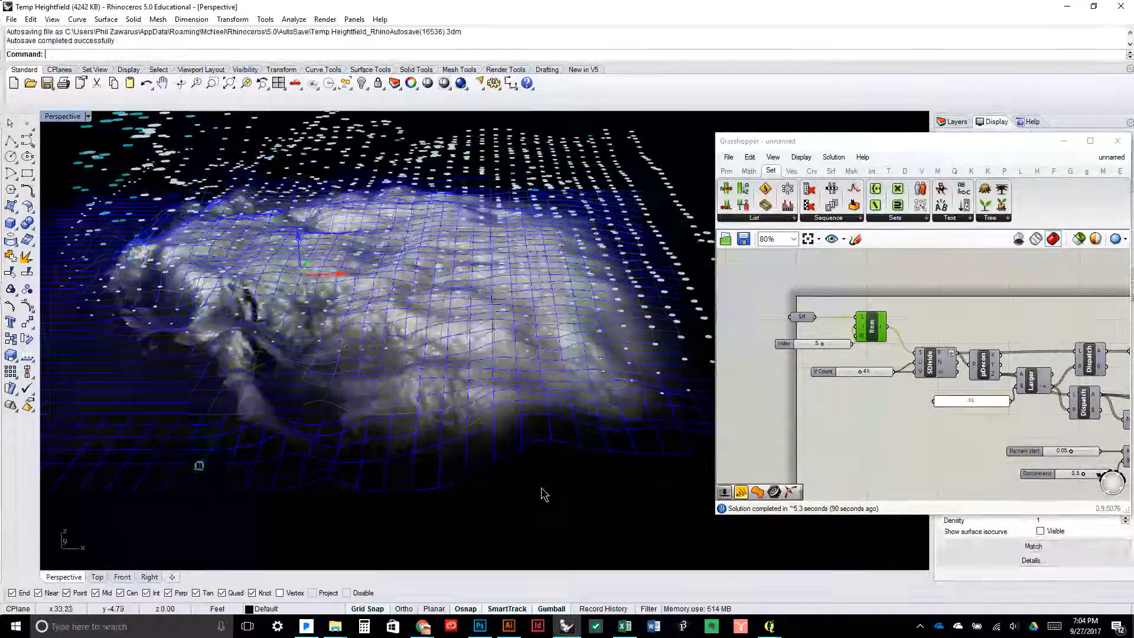
pyautogui.click(542, 489)
# Raise the terrain surface slightly toward the precipitation circles with the gumball, and deselect it
pyautogui.moveTo(428, 443); pyautogui.dragTo(455, 405)
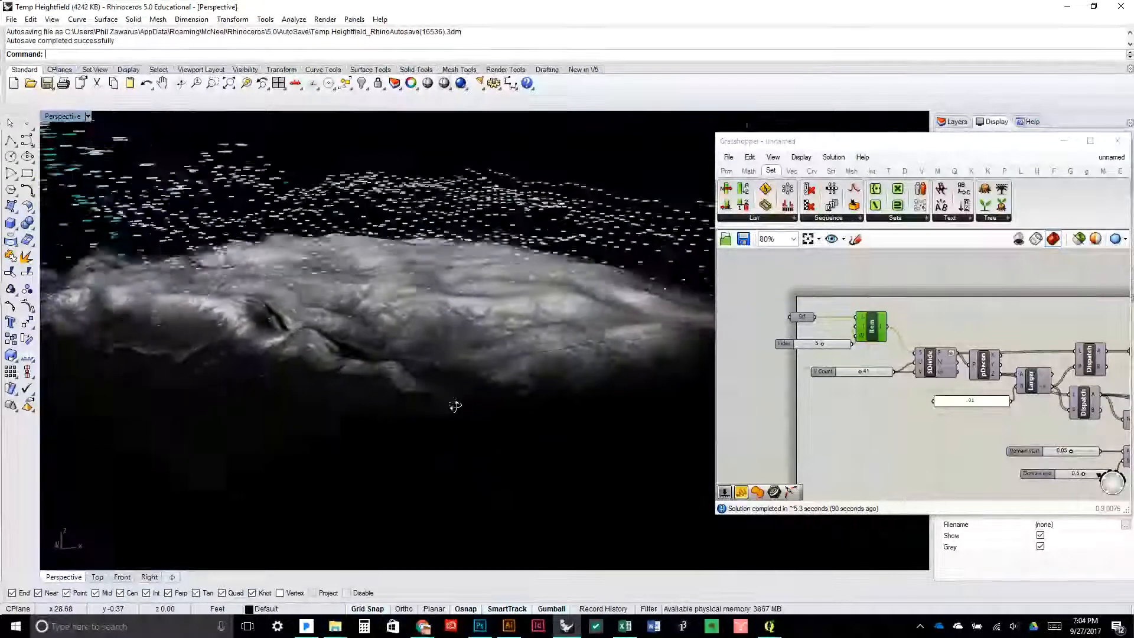
pyautogui.click(305, 276)
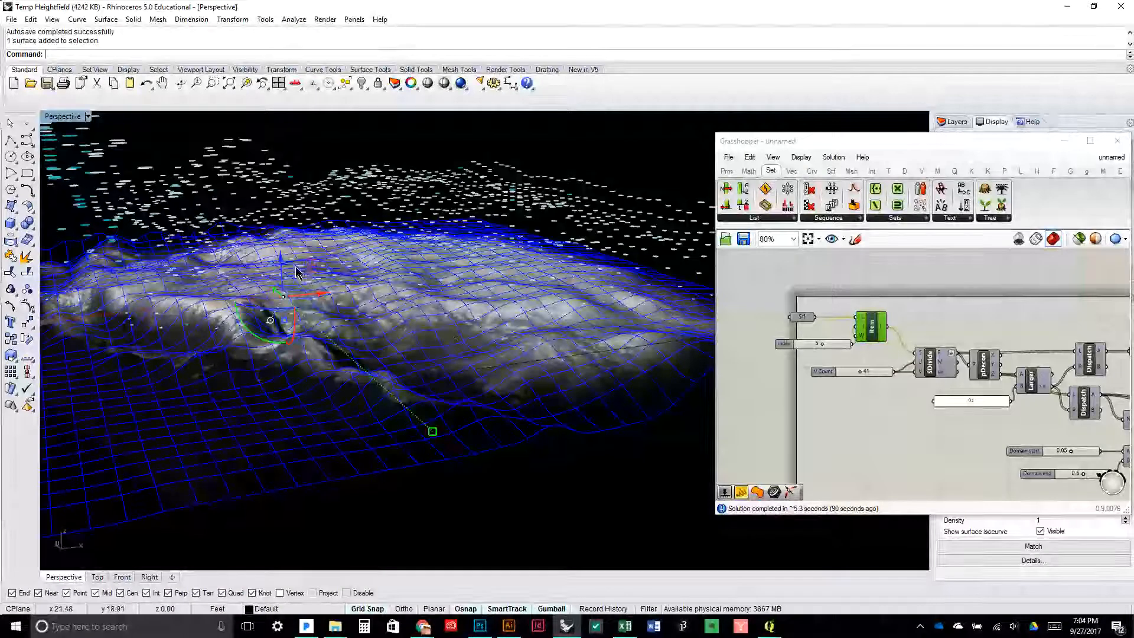
pyautogui.moveTo(280, 256); pyautogui.dragTo(280, 239)
pyautogui.click(602, 484)
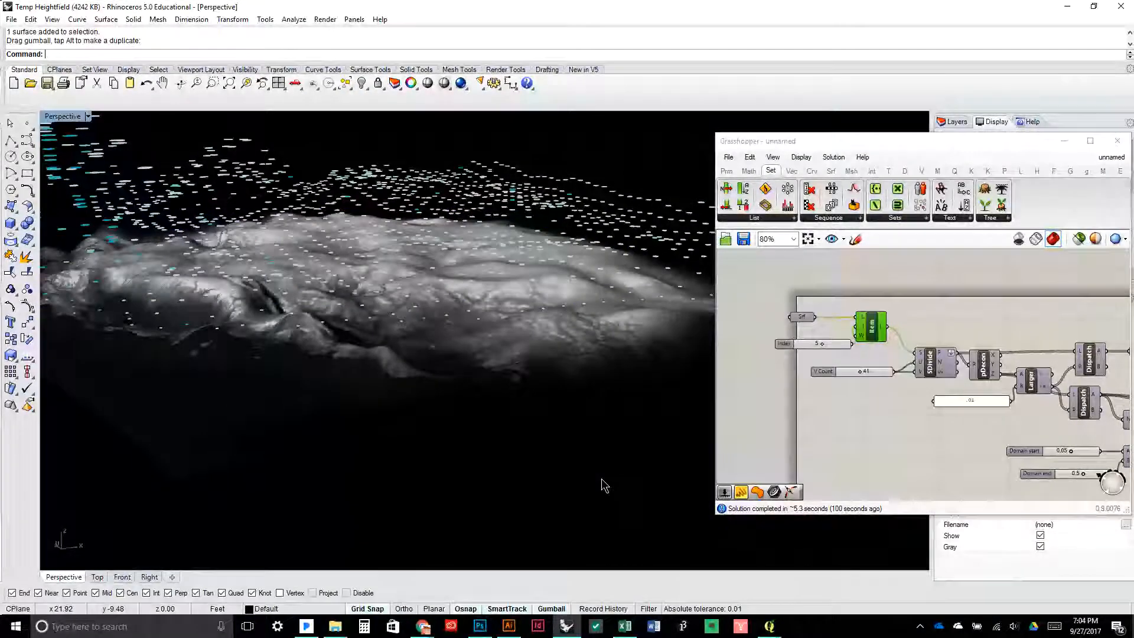
# Switch to the Chrome browser
pyautogui.click(429, 627)
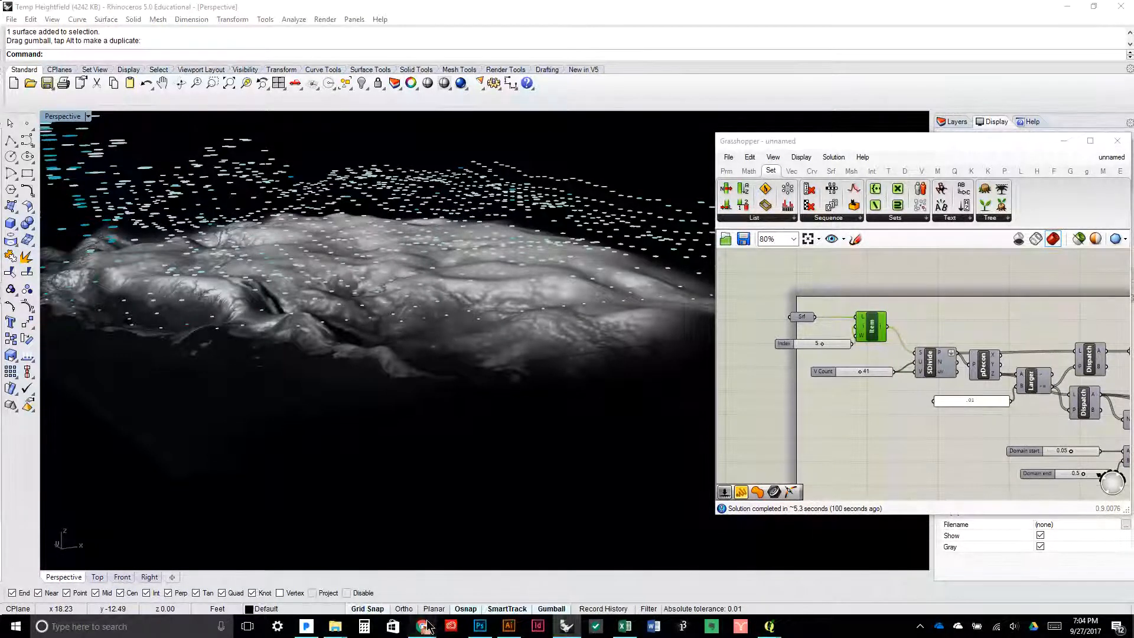